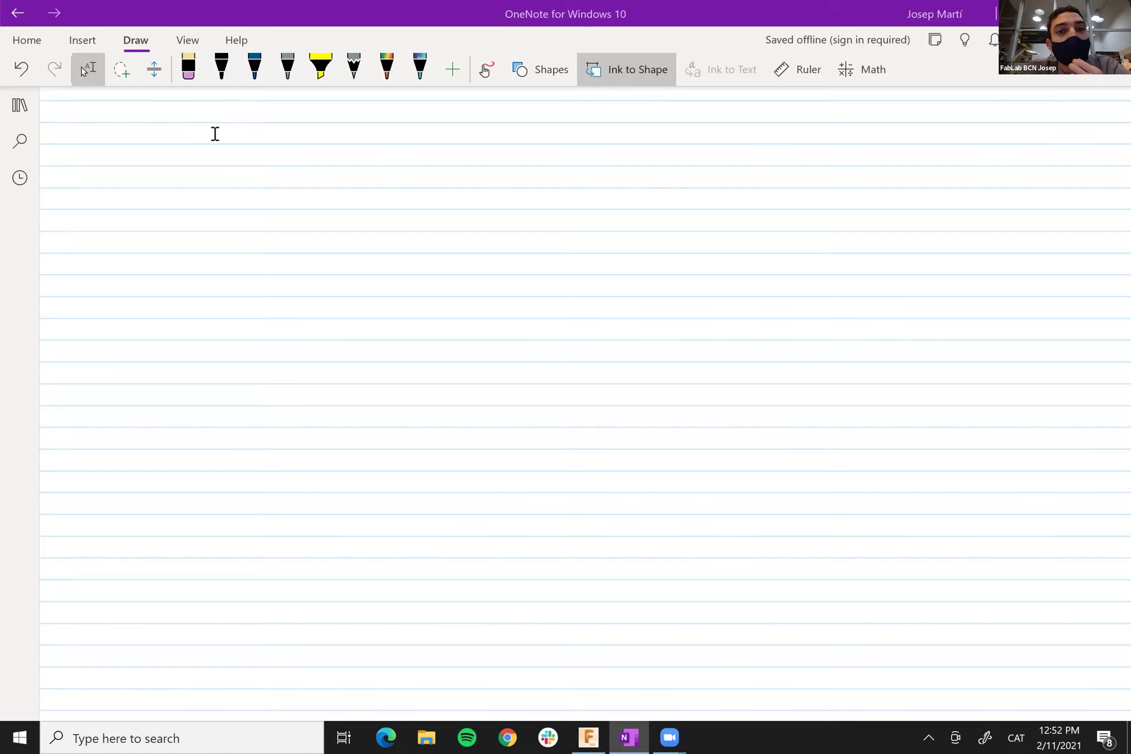
- Draw a large closed hexagon in blue ink in the middle of the page
left_click(255, 68)
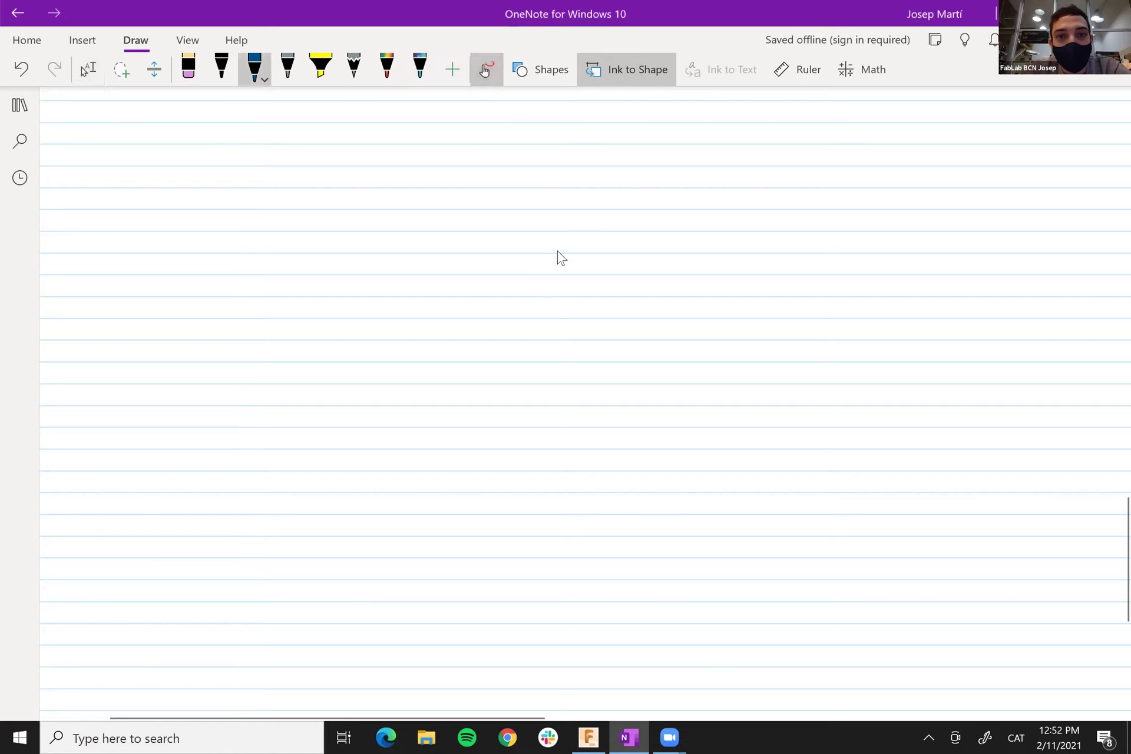
mouse_move(416, 212)
left_mouse_down()
mouse_move(631, 222)
mouse_move(739, 368)
mouse_move(638, 541)
mouse_move(480, 535)
mouse_move(422, 510)
mouse_move(340, 365)
mouse_move(414, 196)
mouse_move(415, 209)
left_mouse_up()
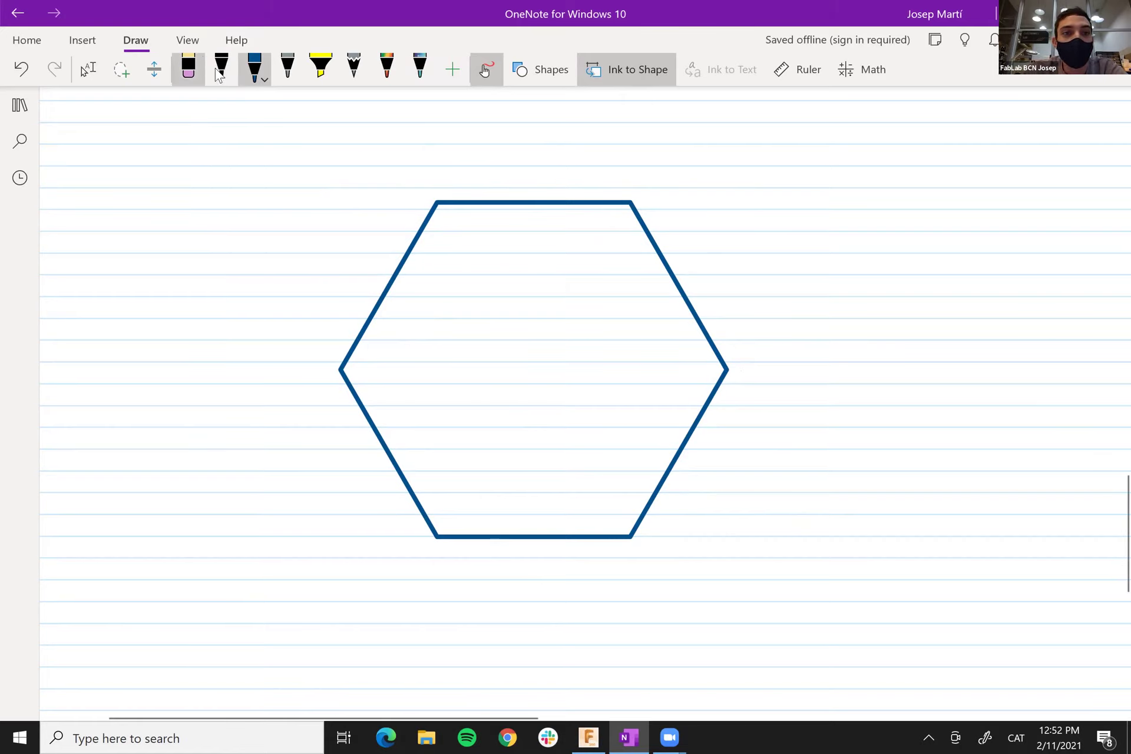
- Draw a light green line from the midpoint of the hexagon's top side to its centre, undoing the extra green line to the upper-right corner
left_click(264, 83)
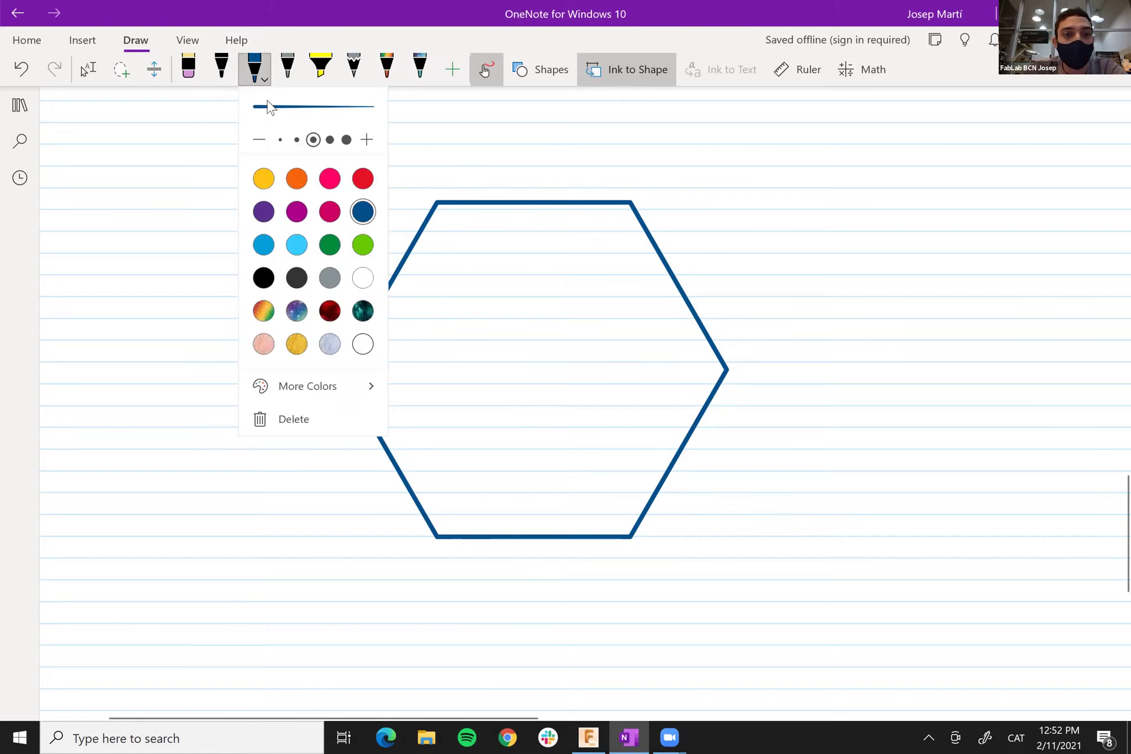
left_click(362, 245)
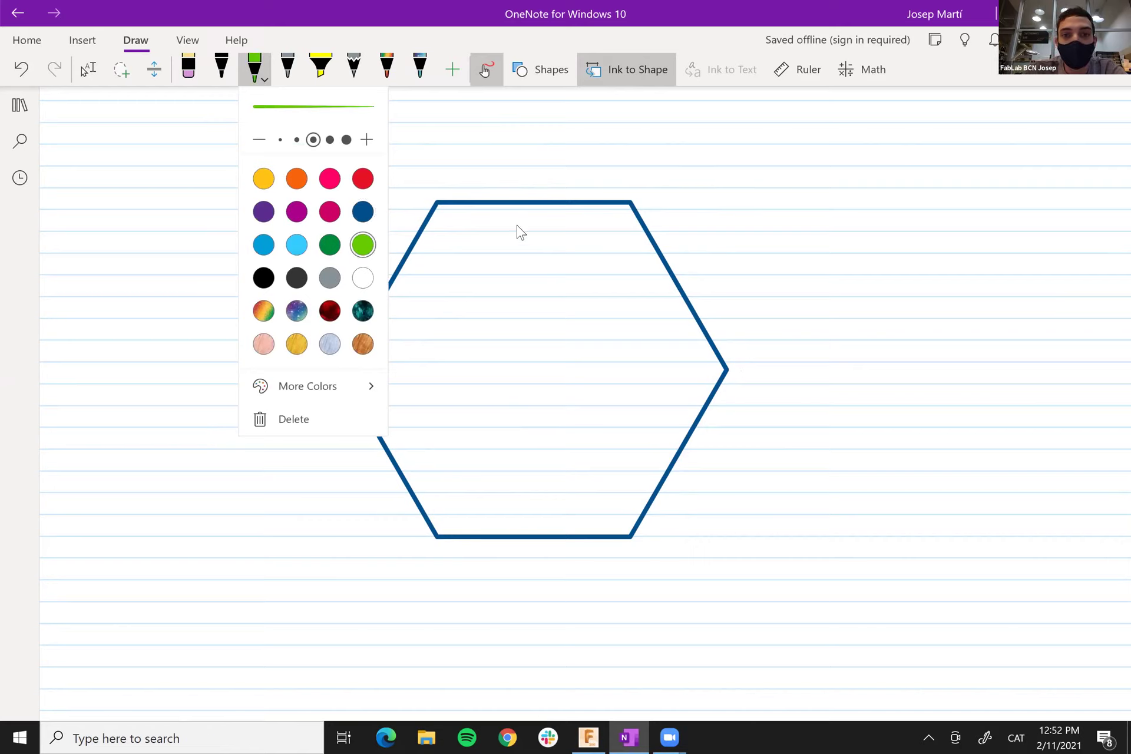
left_click(535, 214)
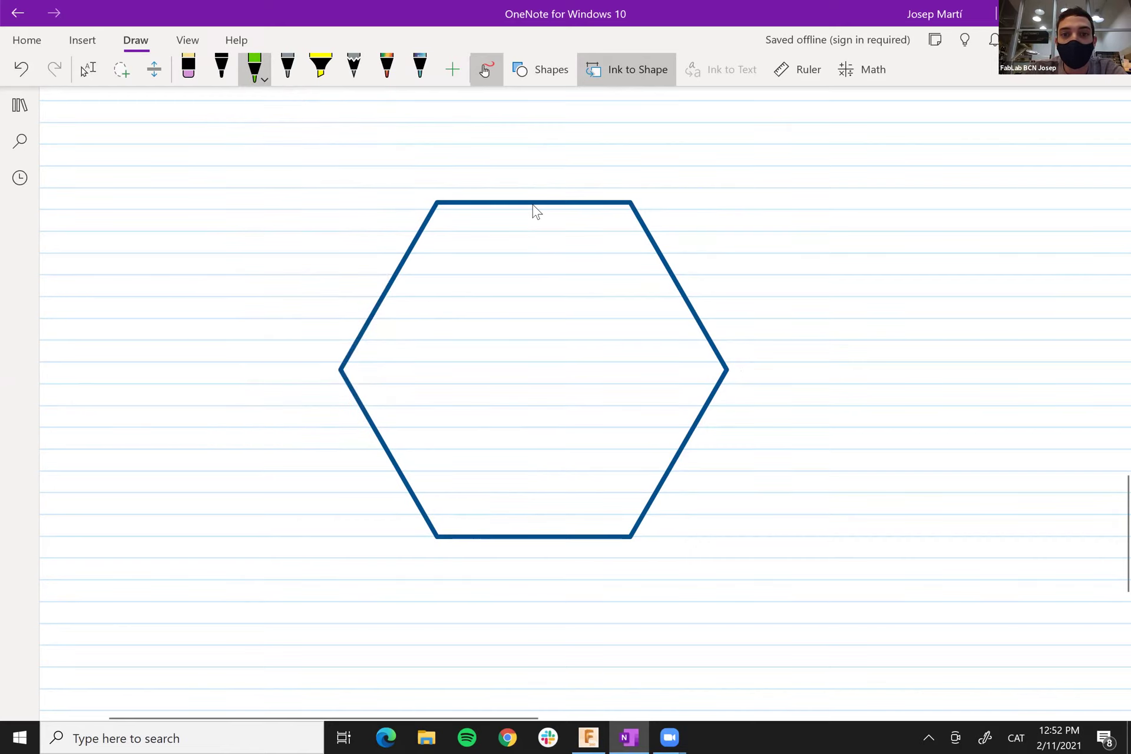
mouse_move(537, 270)
left_mouse_down()
mouse_move(532, 384)
mouse_move(627, 216)
left_mouse_up()
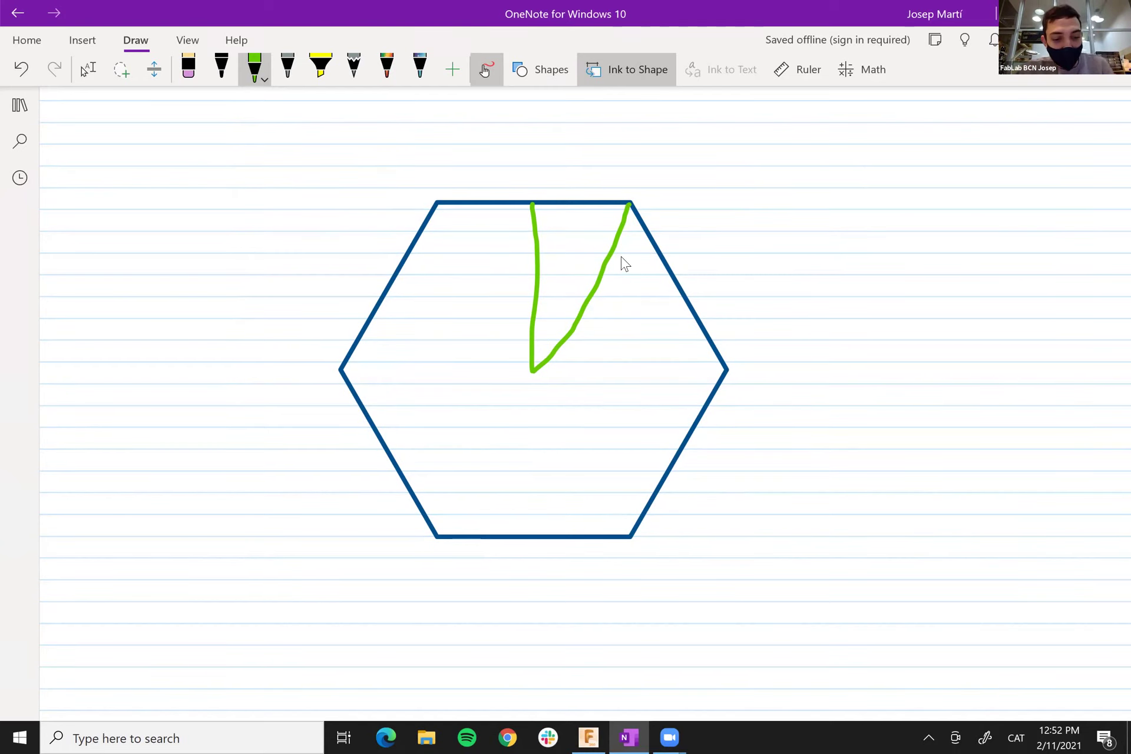
key("ctrl+z")
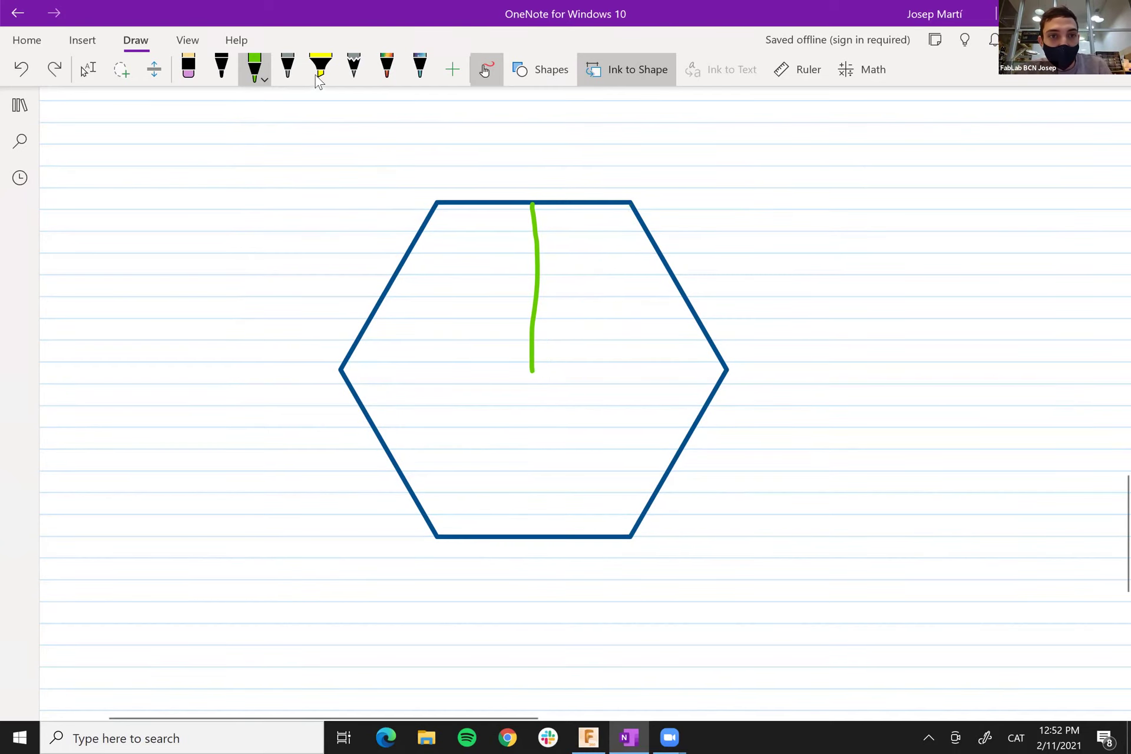
- Draw a dark pink line from the hexagon's centre to its upper-right corner
left_click(264, 81)
left_click(330, 211)
left_click(533, 375)
left_click_drag(533, 371, 631, 204)
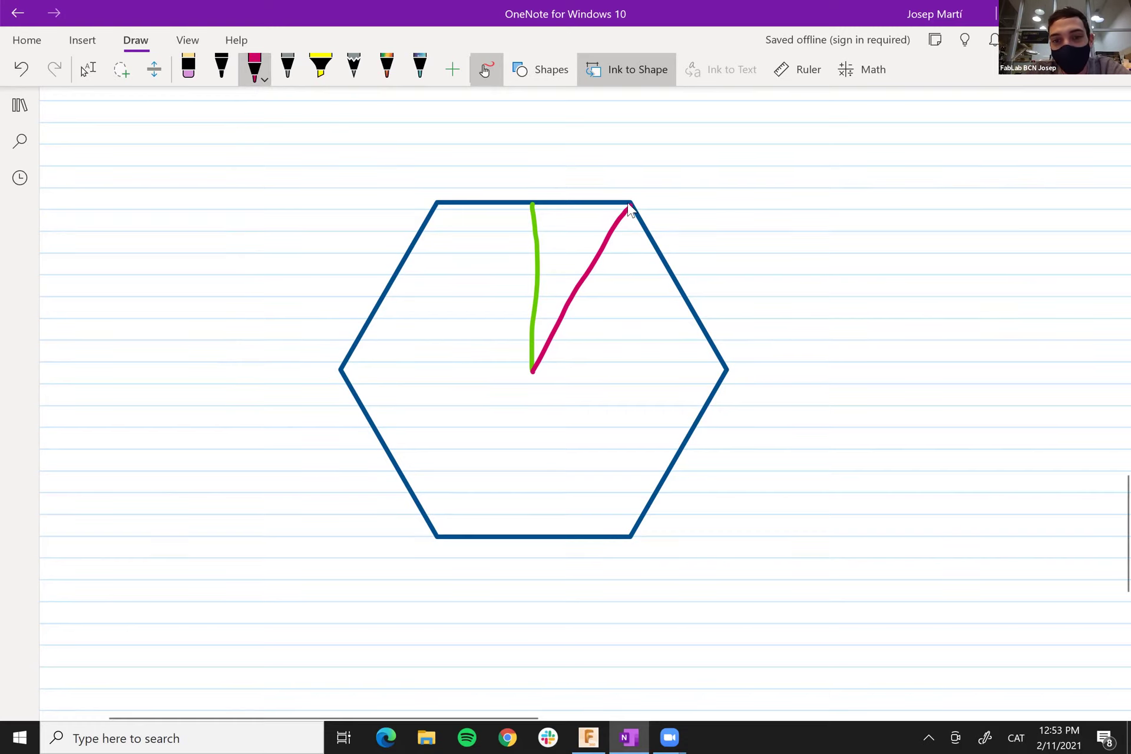
- Draw a dark pink circle around the hexagon and shift it so that it passes through the corners
mouse_move(633, 199)
left_mouse_down()
mouse_move(571, 182)
mouse_move(472, 184)
mouse_move(406, 219)
mouse_move(367, 289)
mouse_move(348, 371)
mouse_move(382, 477)
mouse_move(506, 554)
mouse_move(663, 552)
mouse_move(717, 419)
mouse_move(717, 318)
mouse_move(638, 207)
left_mouse_up()
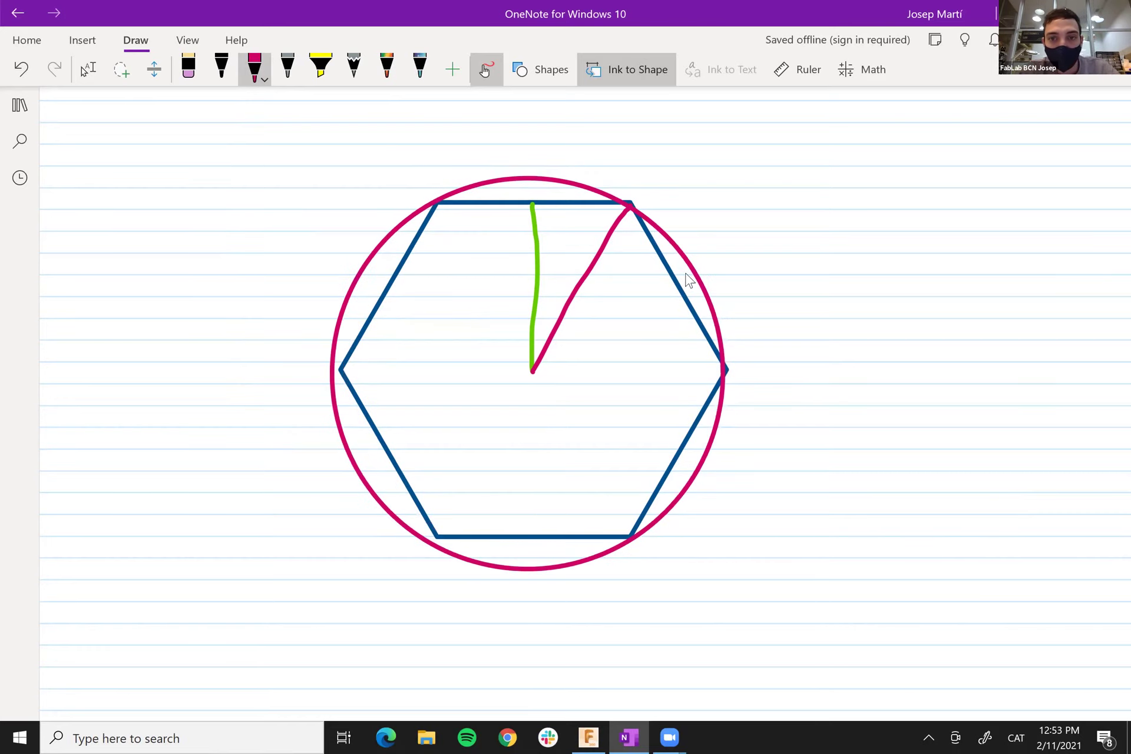
key("Escape")
left_click(679, 246)
left_click_drag(680, 247, 681, 254)
left_click(850, 258)
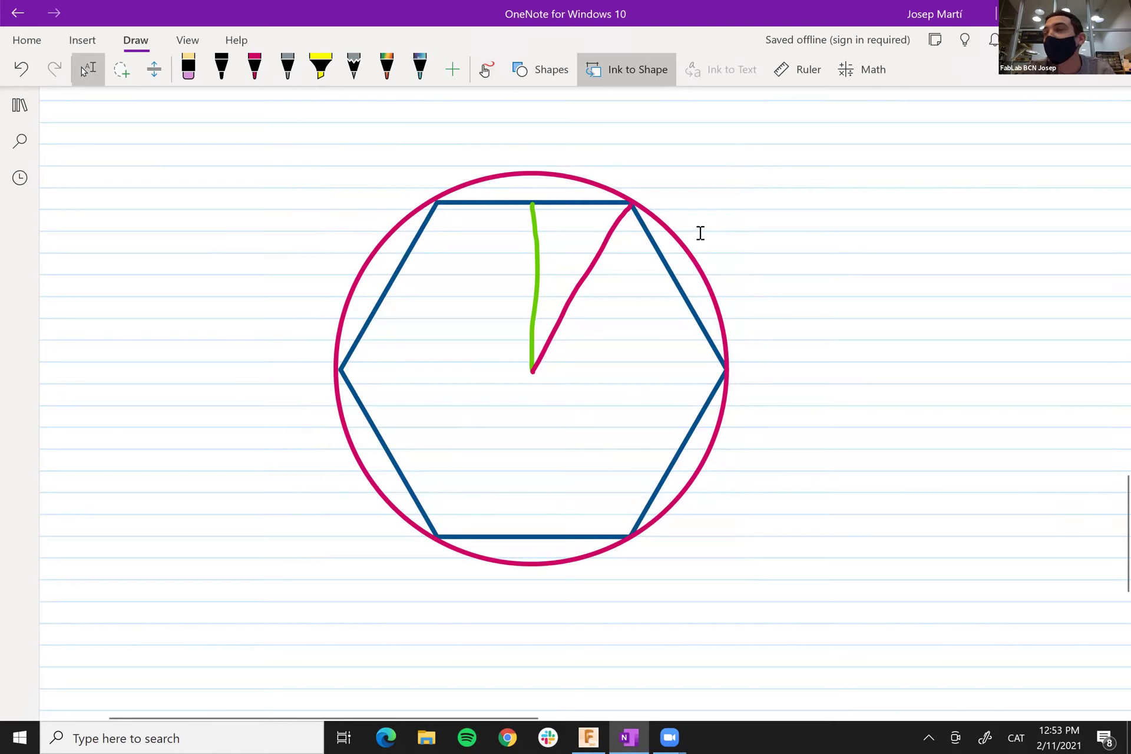
- Draw a light green circle inside the hexagon and shift it so that it touches the sides
left_click(258, 73)
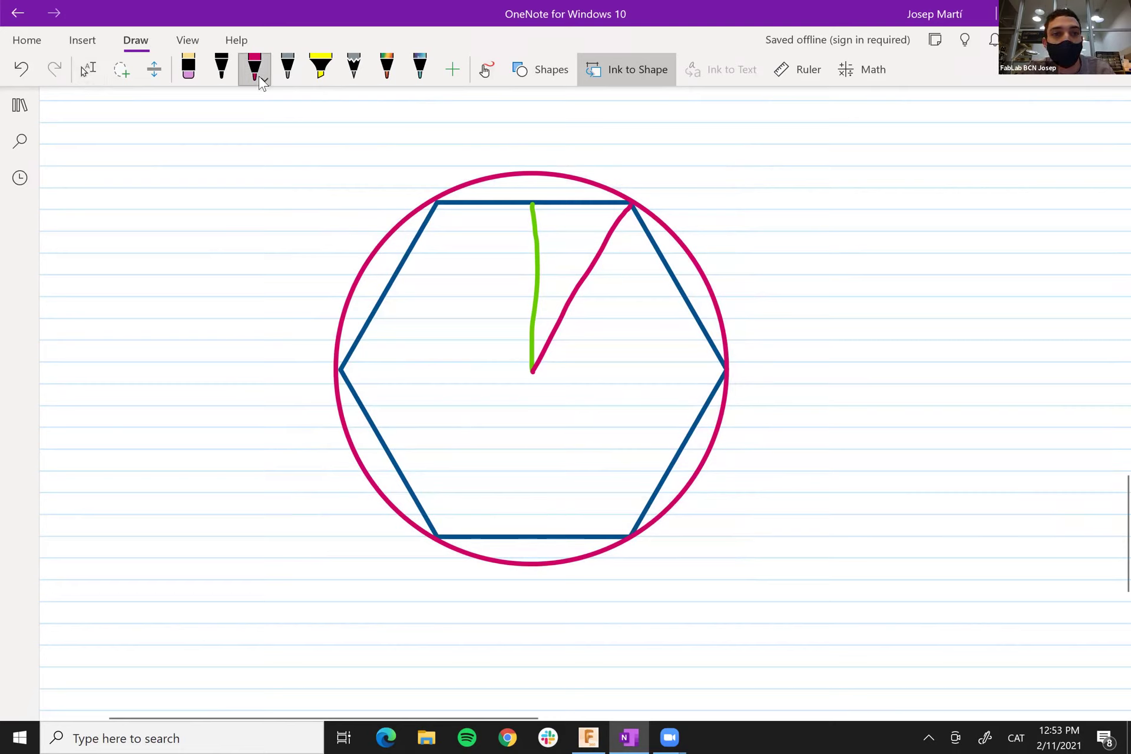
left_click(260, 74)
left_click(361, 243)
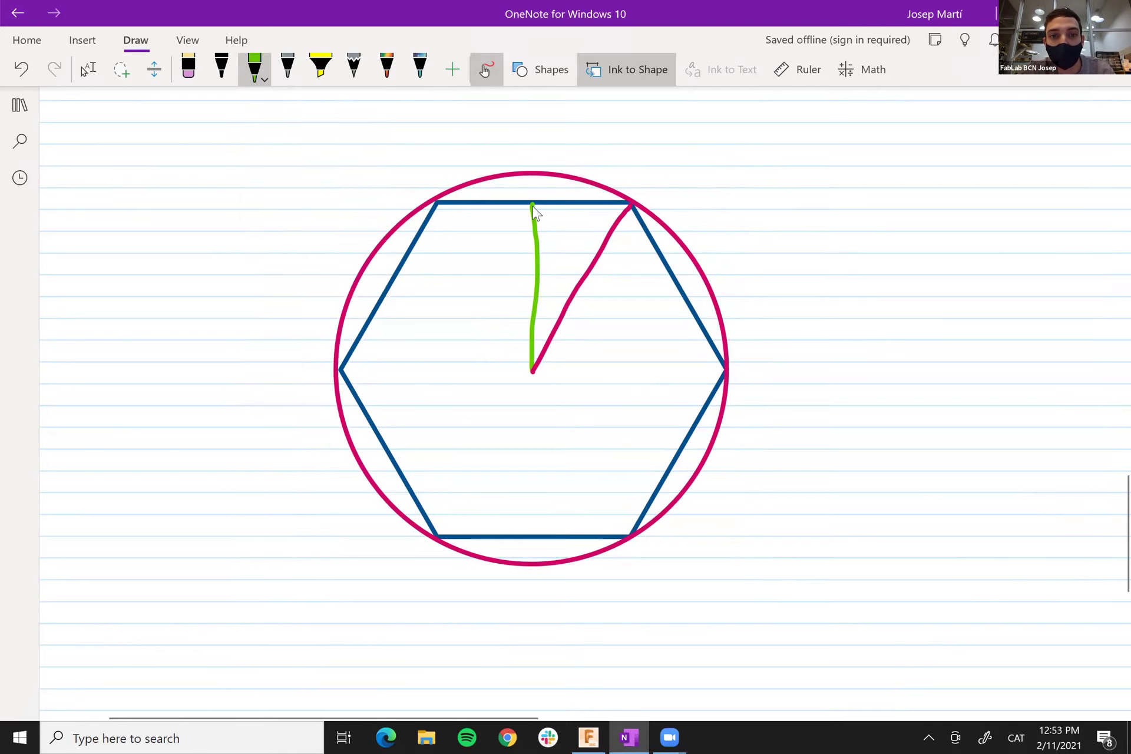
mouse_move(533, 203)
left_mouse_down()
mouse_move(495, 204)
mouse_move(412, 271)
mouse_move(382, 399)
mouse_move(383, 449)
mouse_move(522, 529)
mouse_move(621, 523)
mouse_move(687, 434)
mouse_move(691, 320)
mouse_move(651, 272)
mouse_move(537, 213)
left_mouse_up()
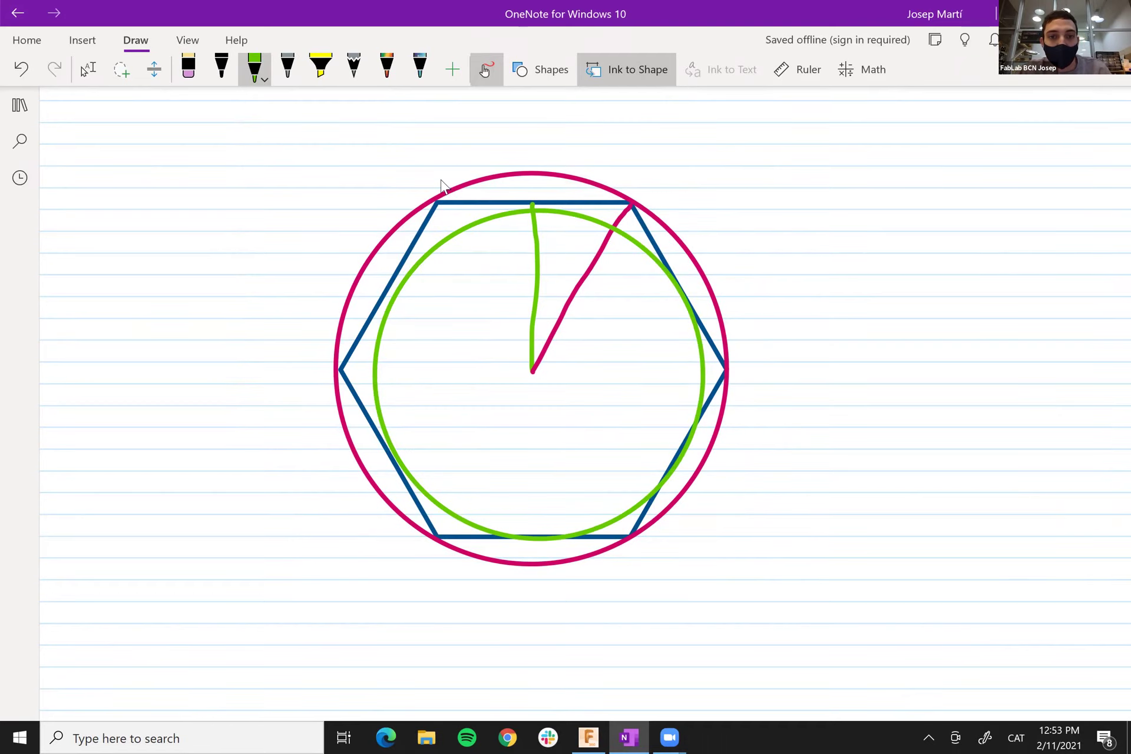
key("Escape")
left_click(455, 235)
left_click_drag(469, 230, 466, 225)
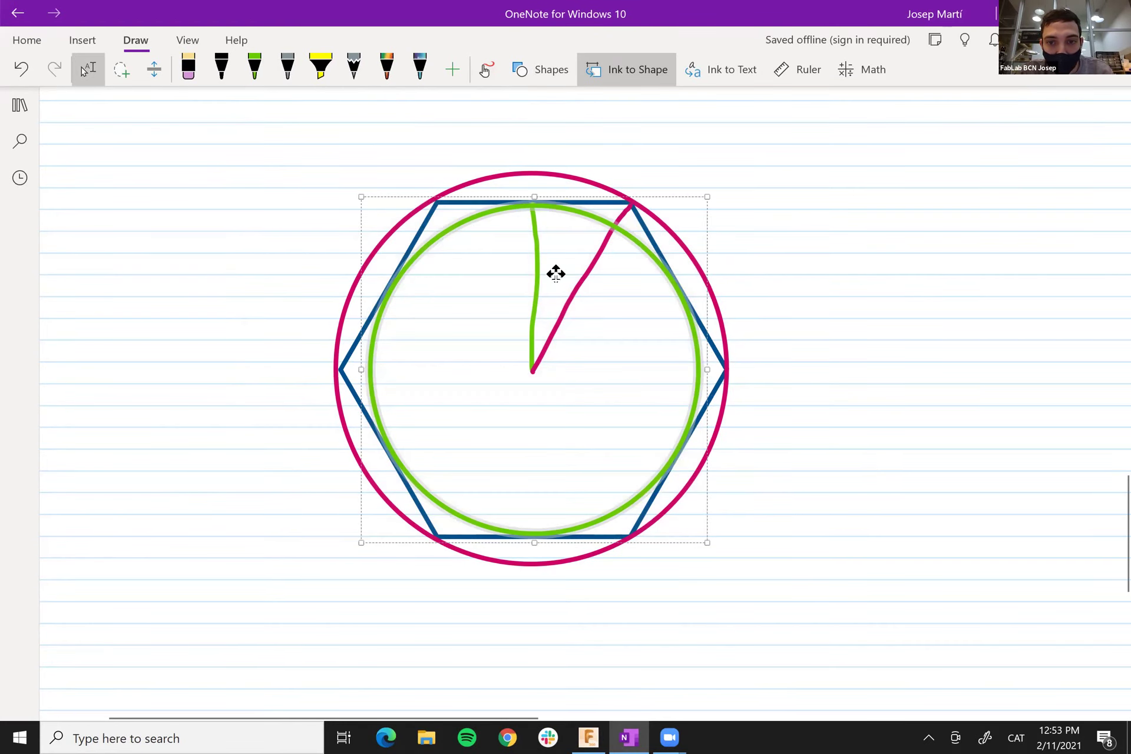
left_click(864, 275)
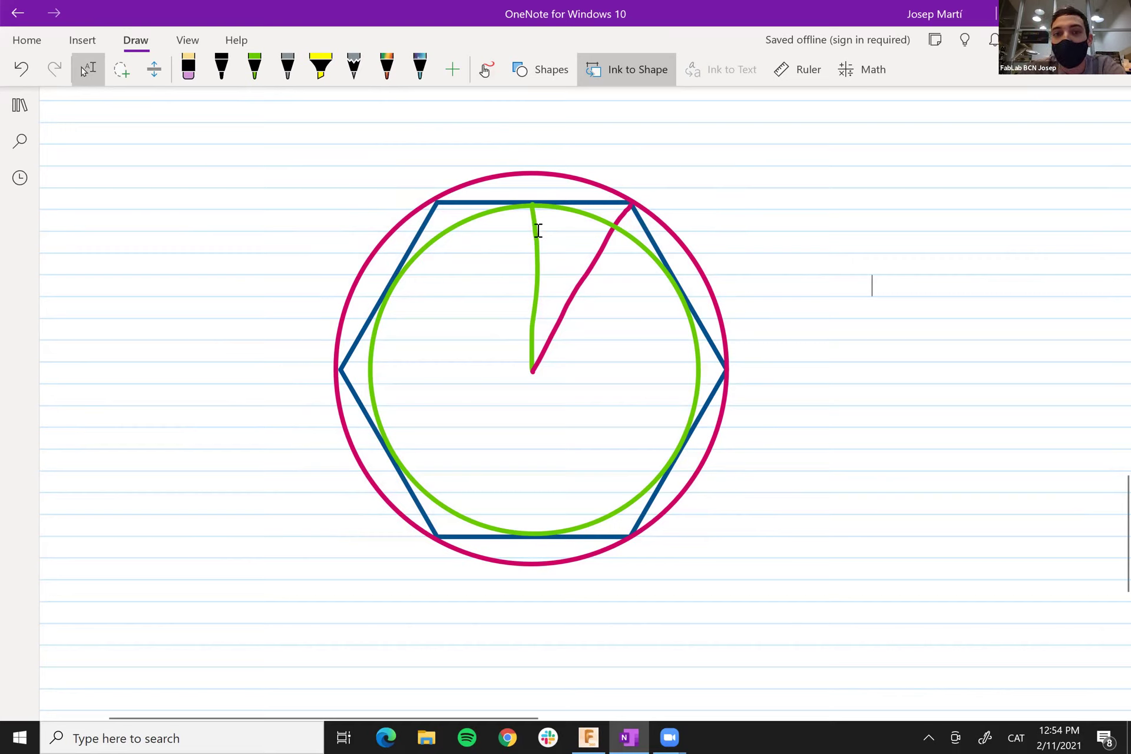
- Start a dashed list beside the hexagon with "Distance" as its first item
left_click(246, 68)
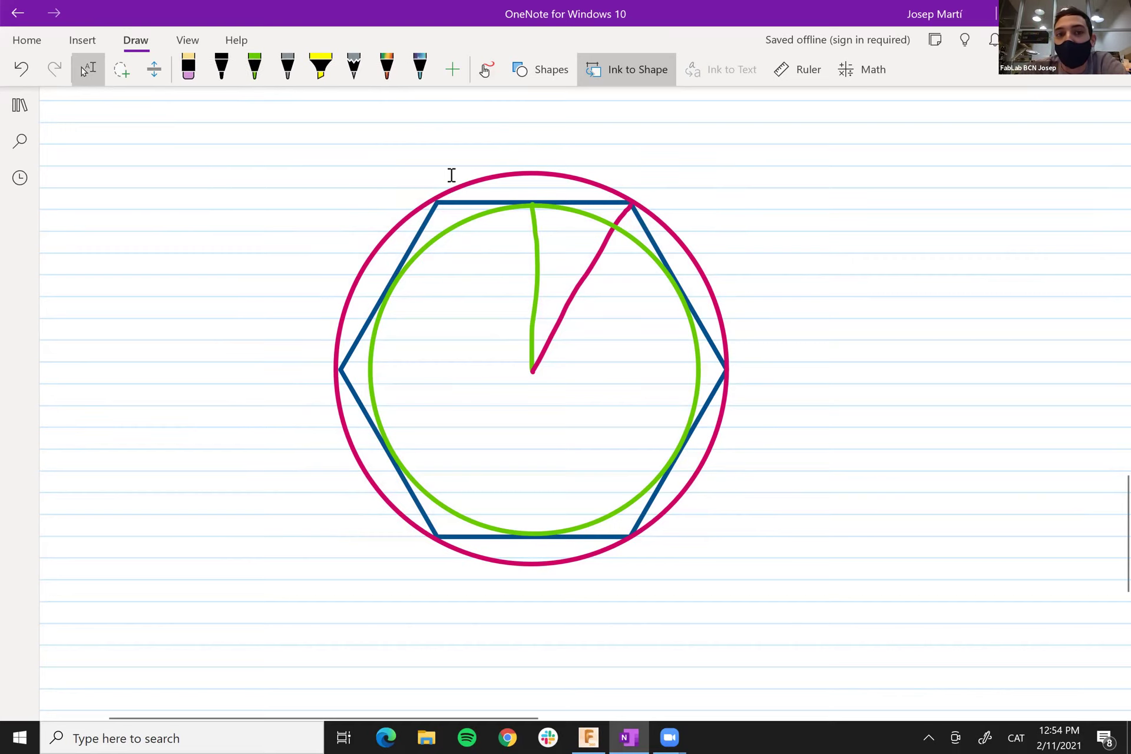
left_click(766, 176)
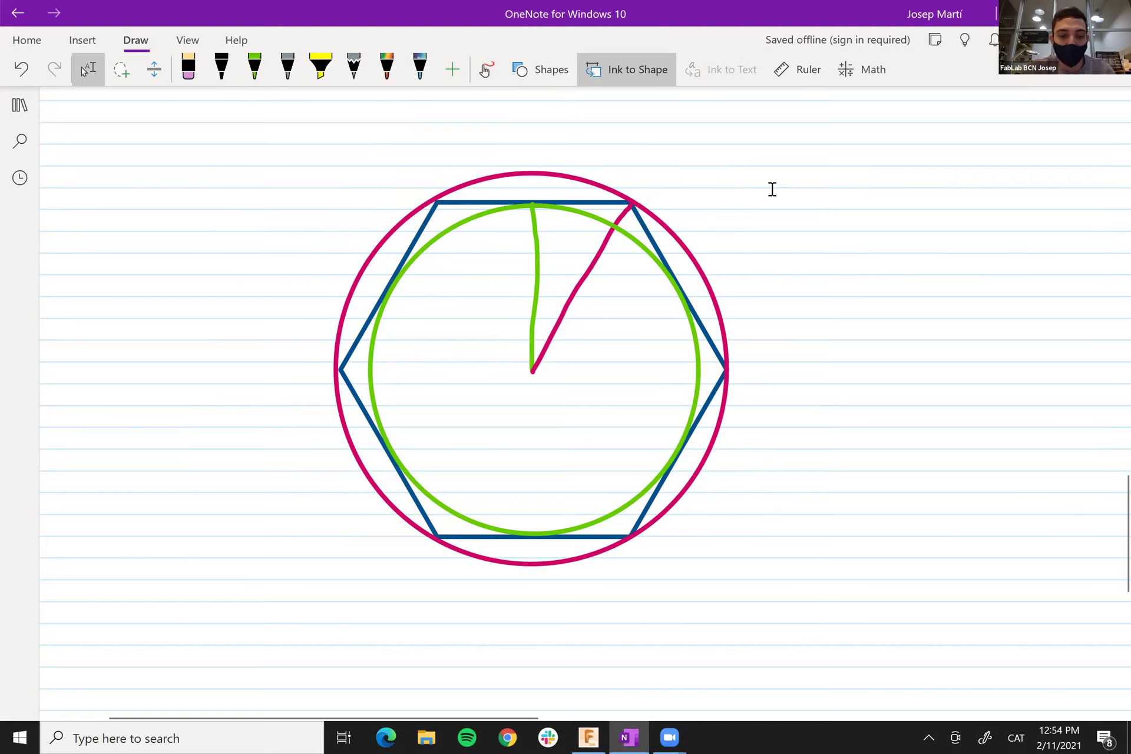
type("-")
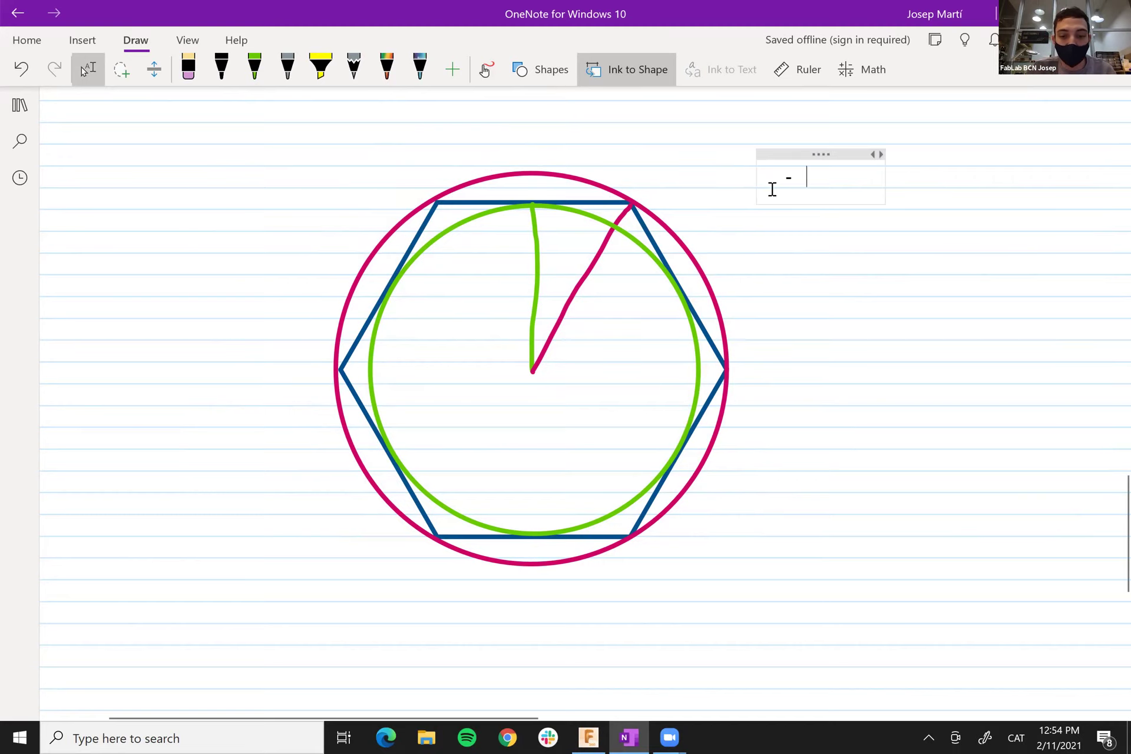
type(" Distance")
key("Return")
- Add "Nuber of Sides" as the second item of the dashed list
left_click(839, 274)
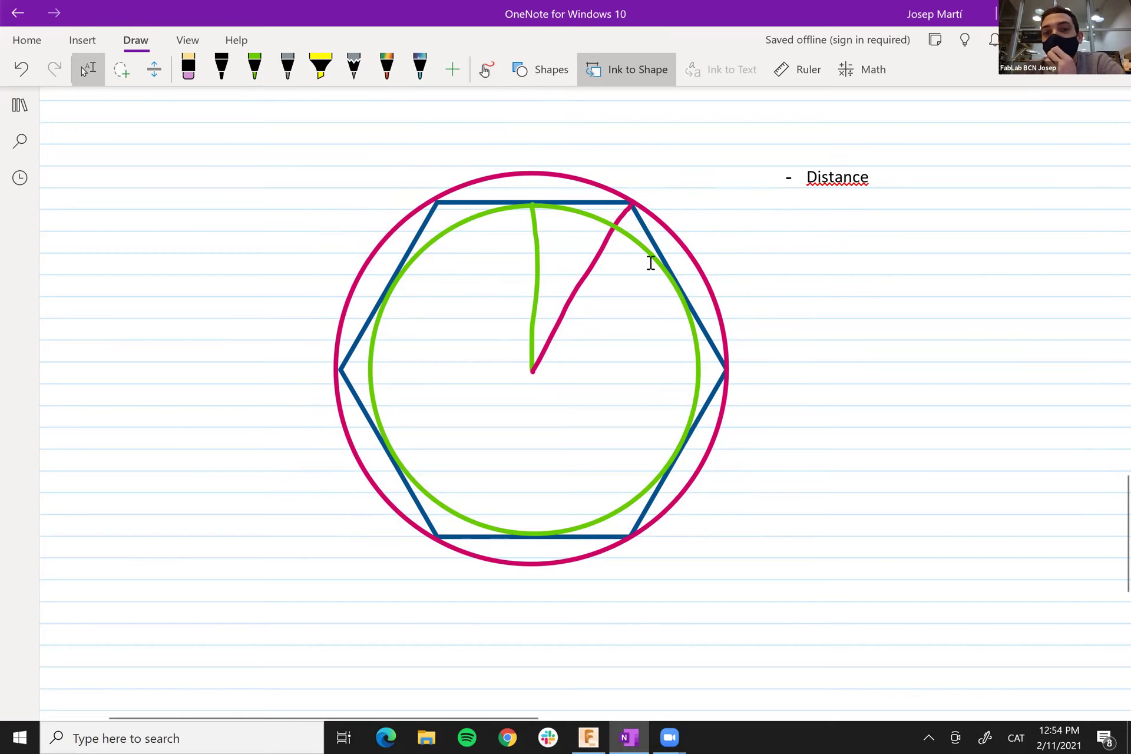
left_click(687, 237)
left_click(831, 229)
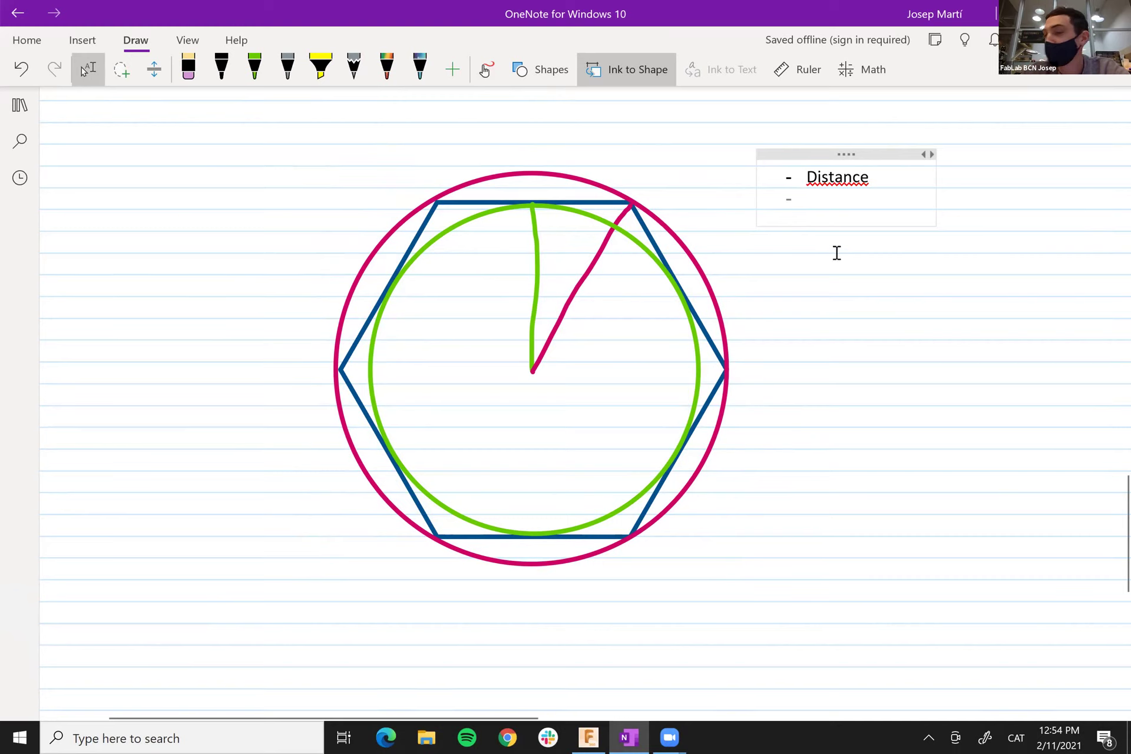
type("be")
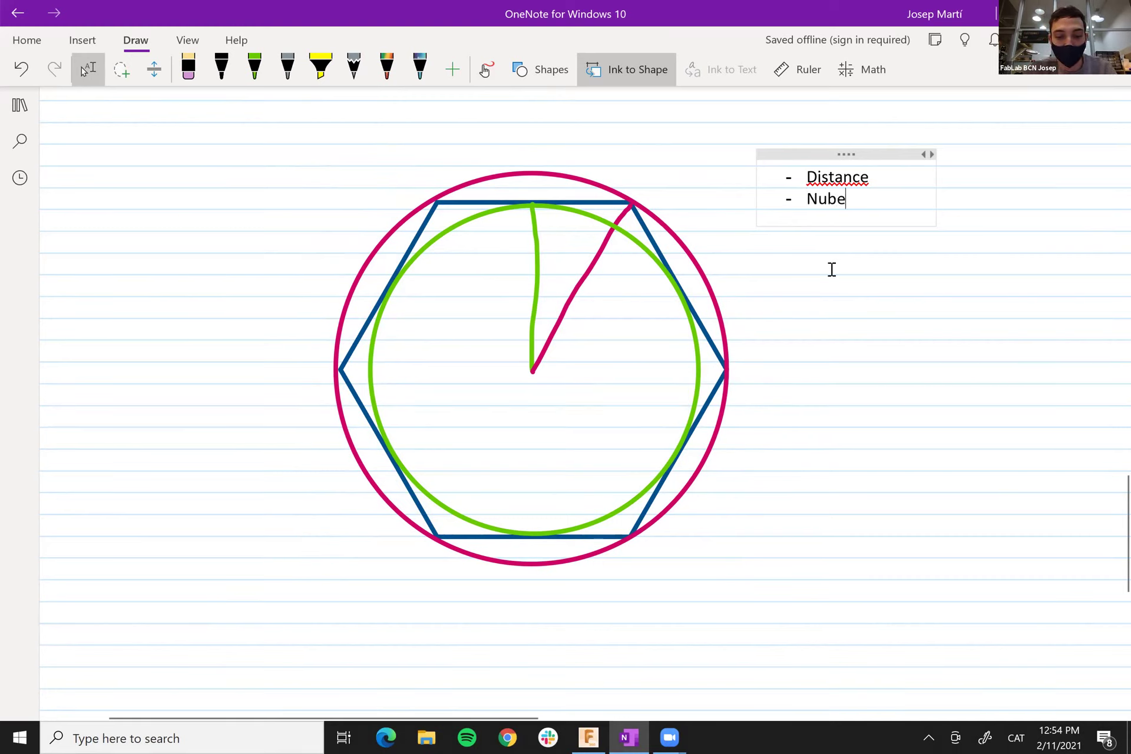
type("r of Sides")
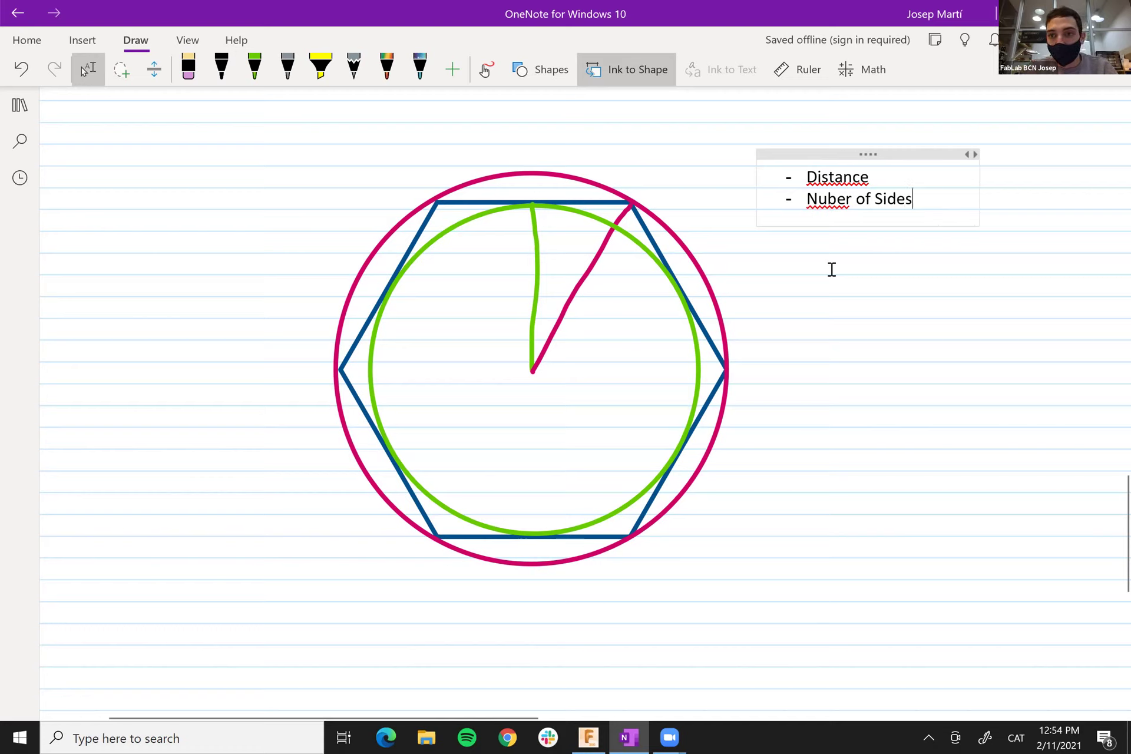
- Change the first list item to "Diameter"
left_click_drag(878, 179, 819, 183)
type("a")
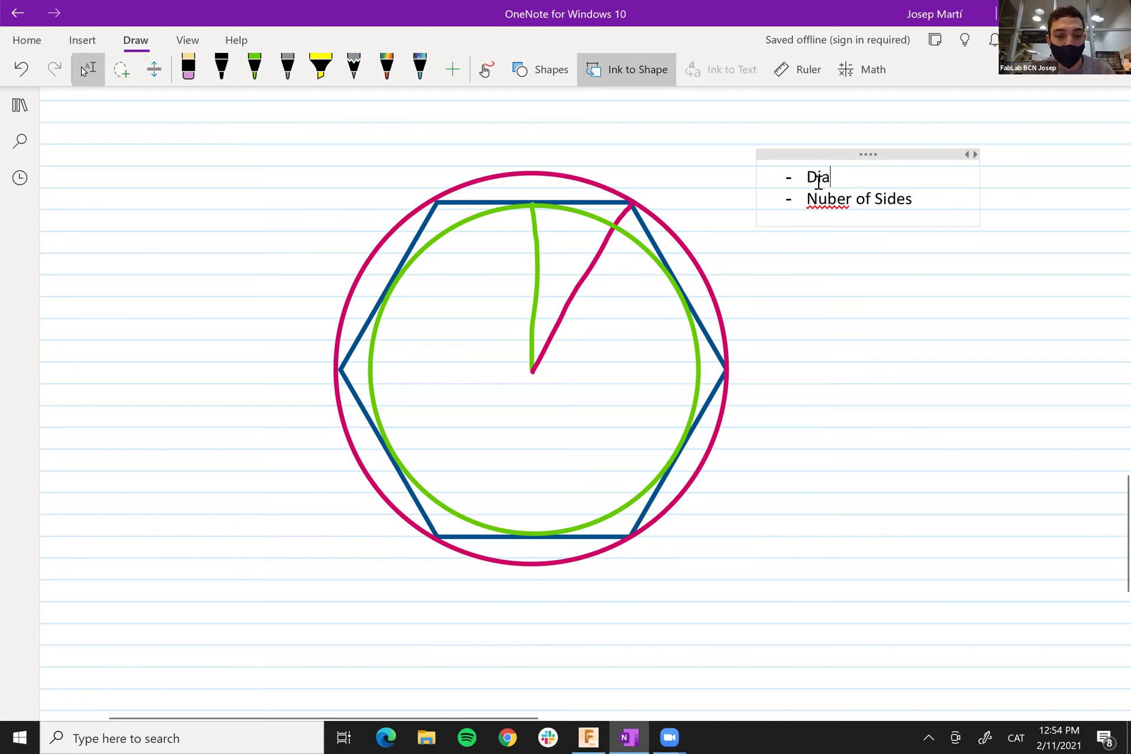
type("meter")
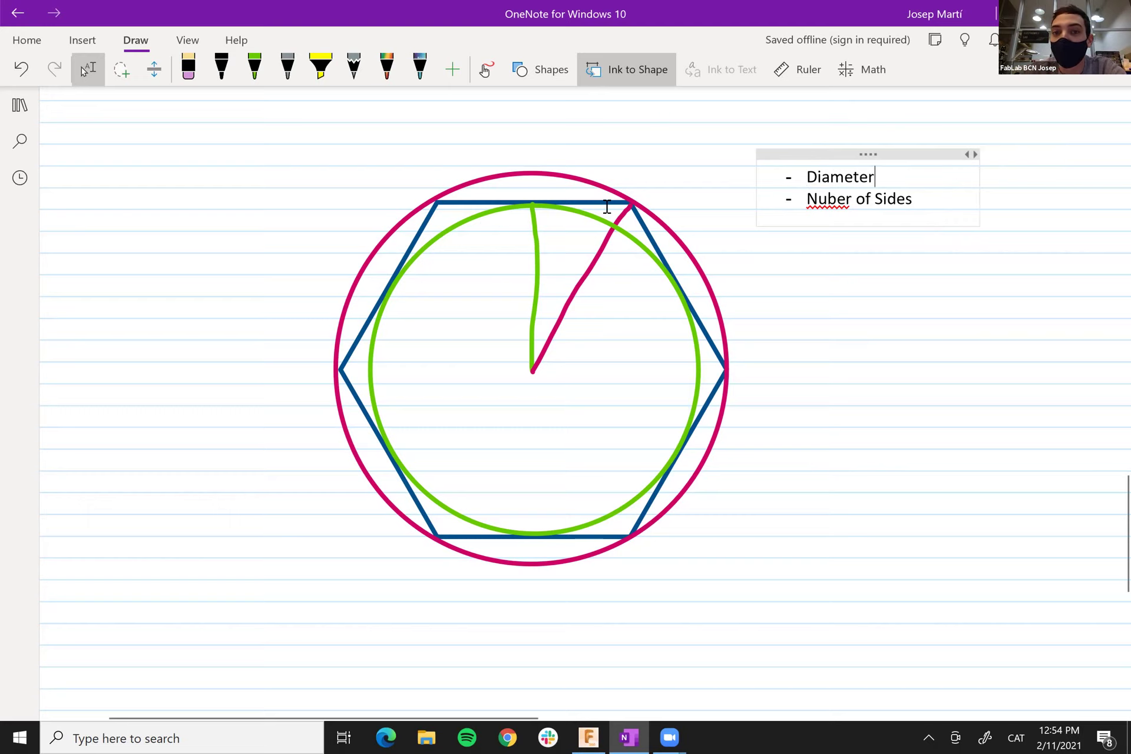
- Replace the first list item with "Radius" and correct the second item to "Number of Sides"
left_click_drag(807, 177, 871, 179)
key("BackSpace")
type("Radius")
left_click(707, 318)
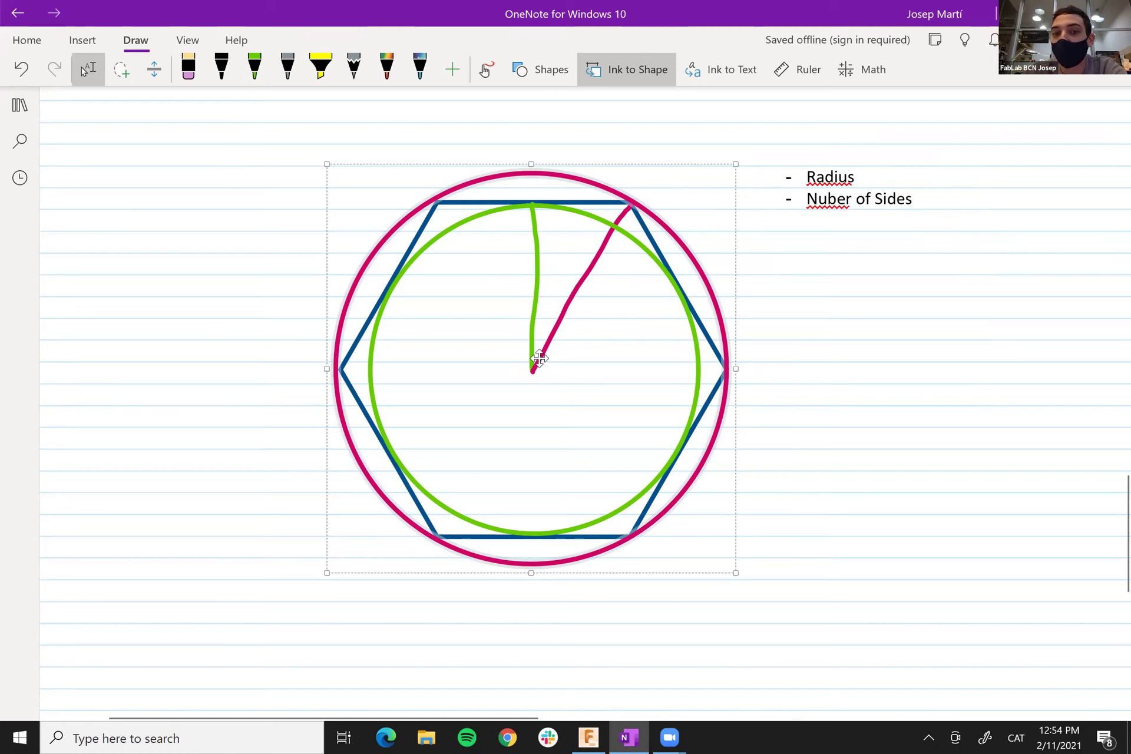
left_click(850, 264)
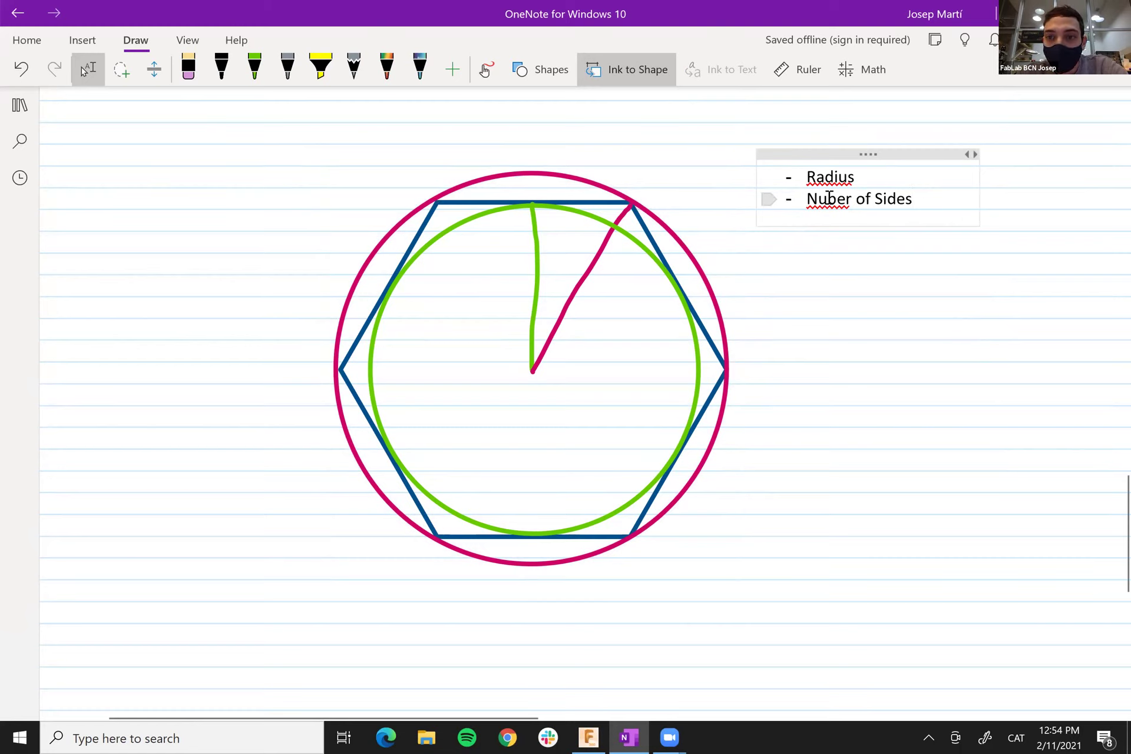
type("m")
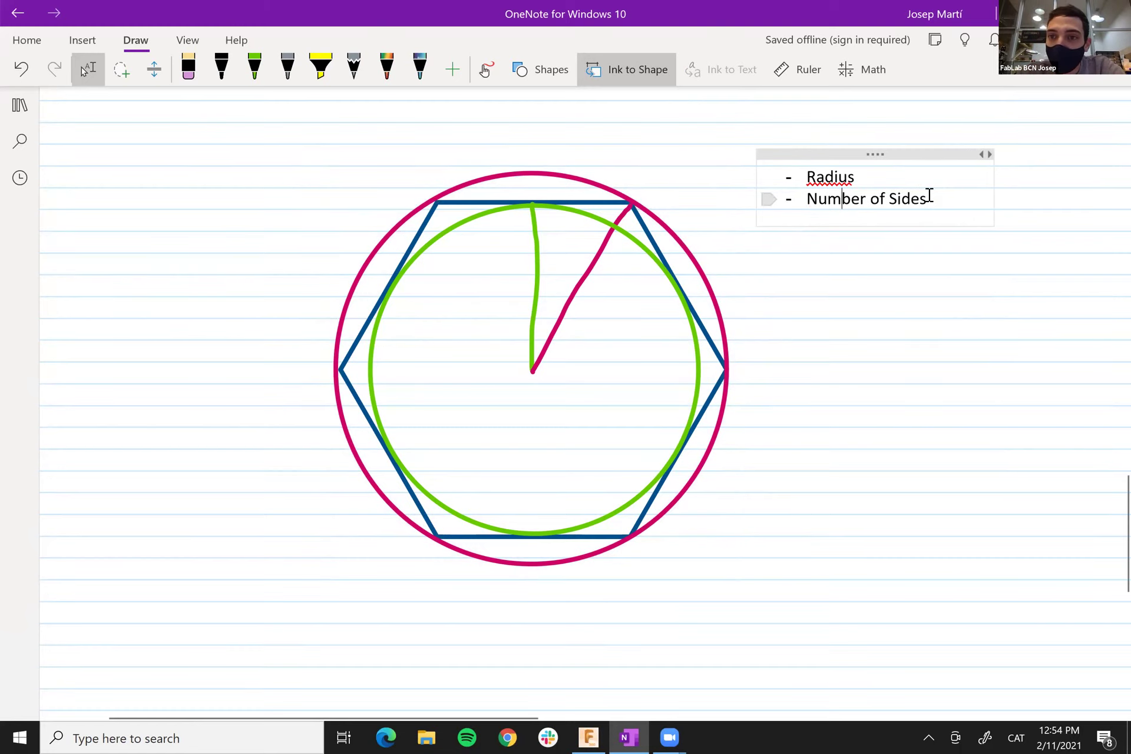
- Add "Thickness" as the third item of the dashed list
key("Return")
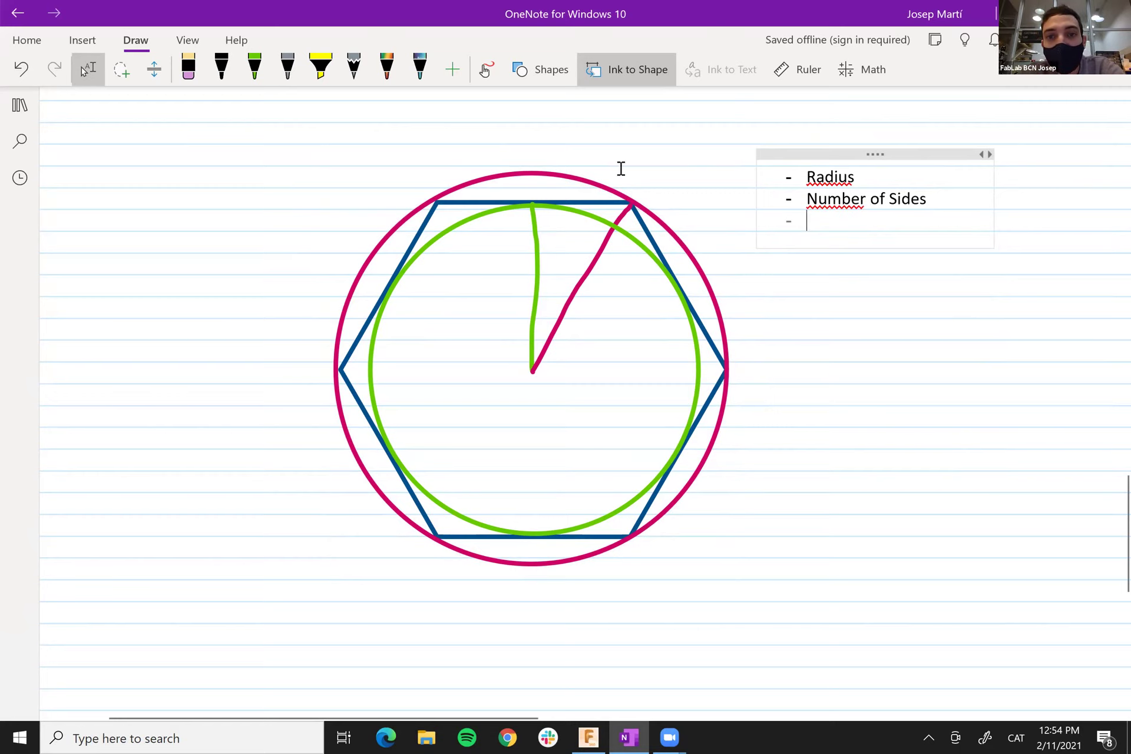
left_click(461, 225)
left_click(846, 221)
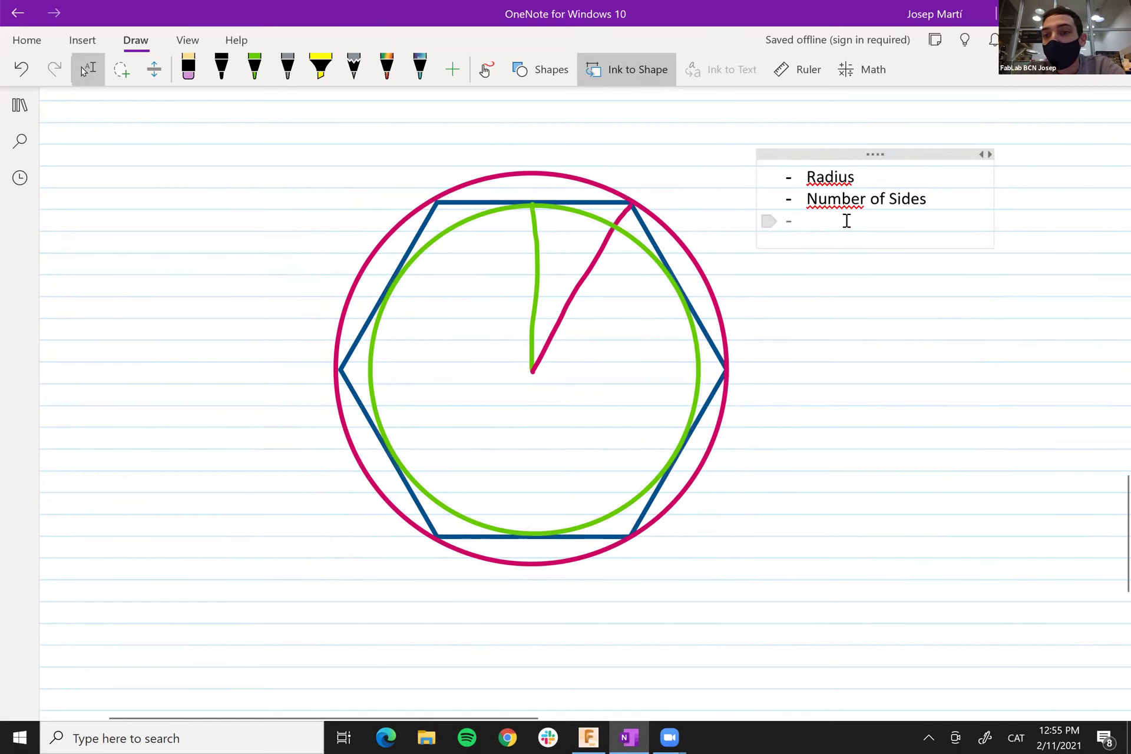
type("Thin")
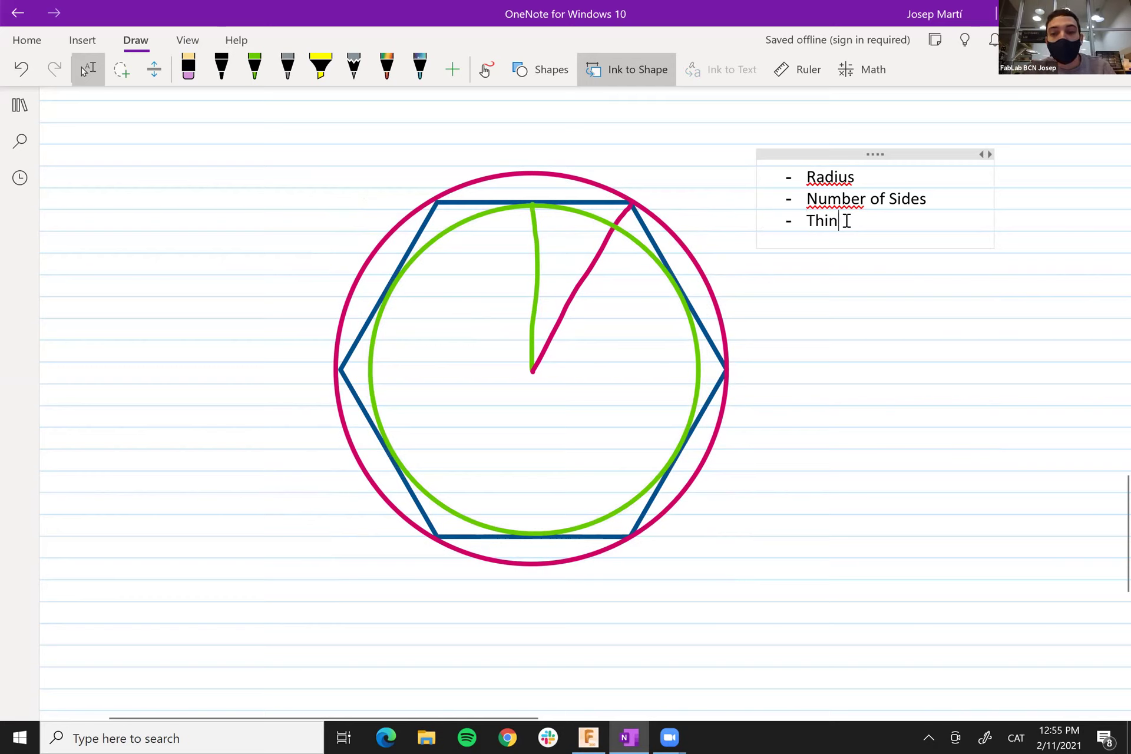
key("BackSpace")
type("ckness")
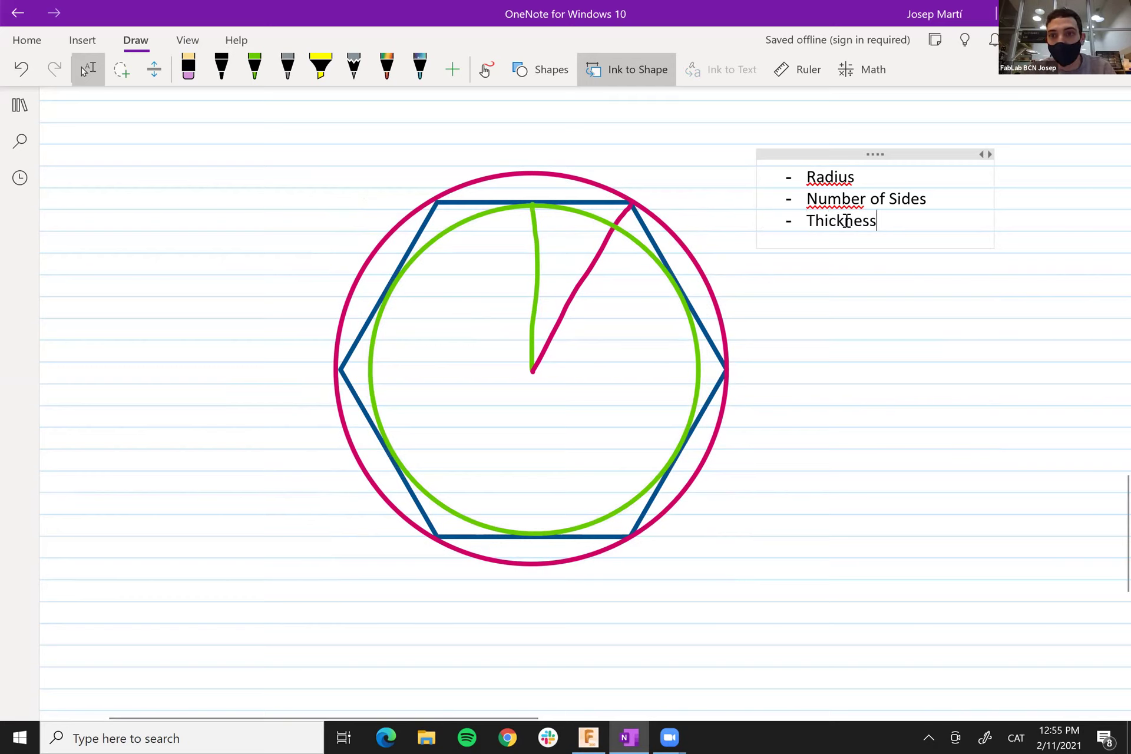
left_click(784, 346)
- Delete both circles and both lines from the centre, keeping only the blue hexagon
left_click(703, 261)
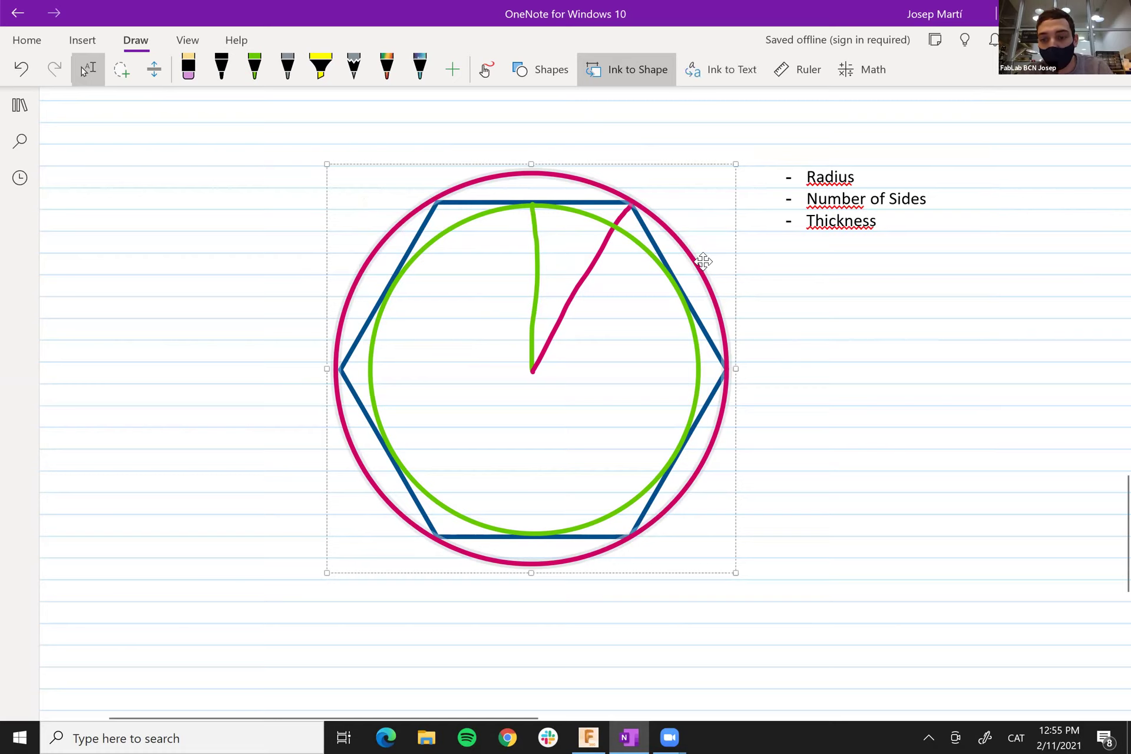
key("Delete")
left_click(634, 242)
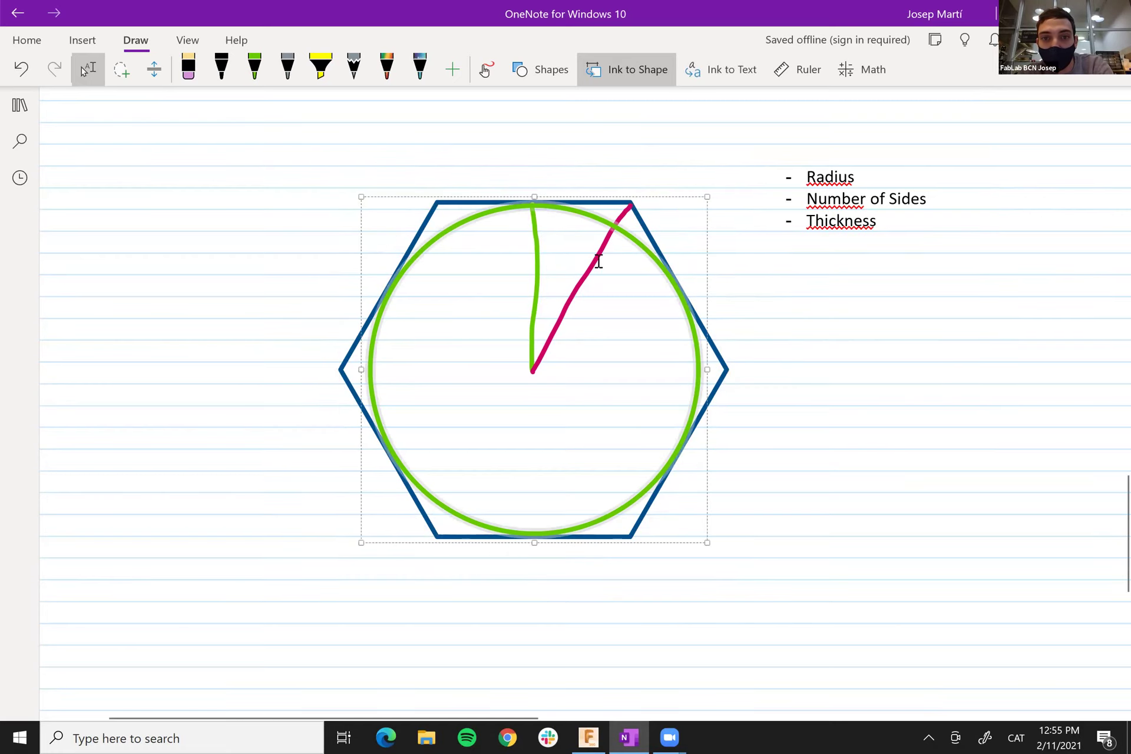
key("Delete")
left_click(543, 265)
key("Delete")
left_click(534, 263)
key("Delete")
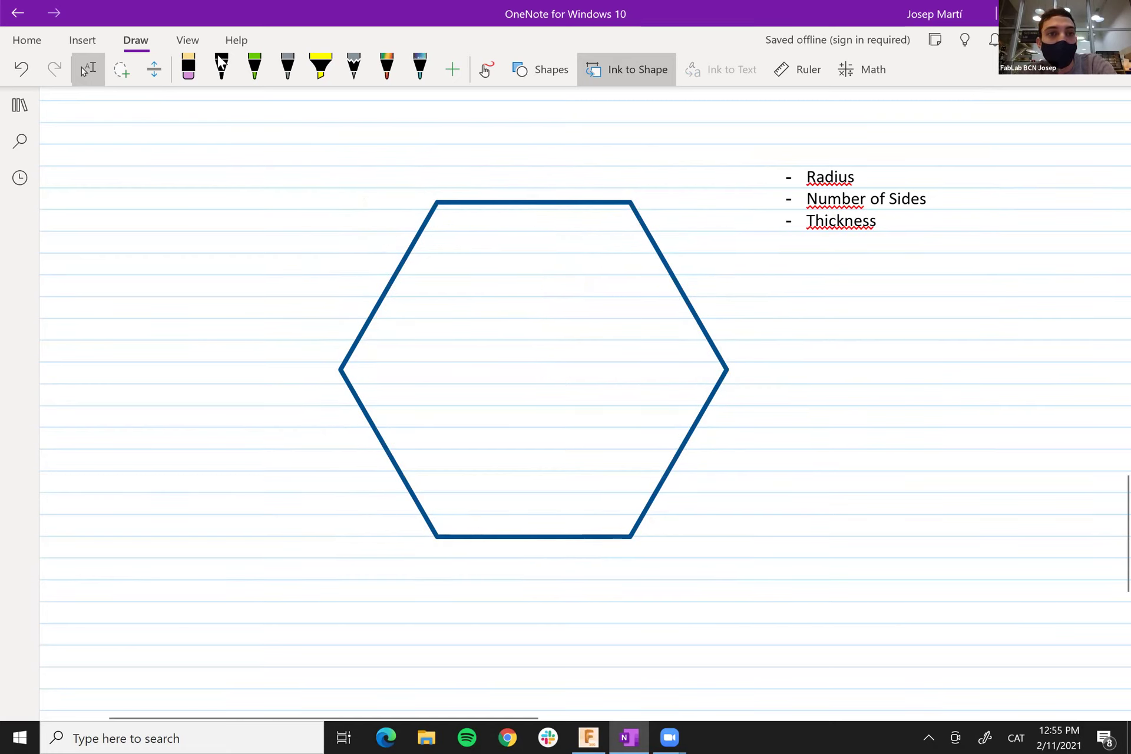
- Set the pen colour to dark blue and draw a narrow vertical slot hanging from the middle of the hexagon's upper edge
left_click(261, 84)
left_click(262, 82)
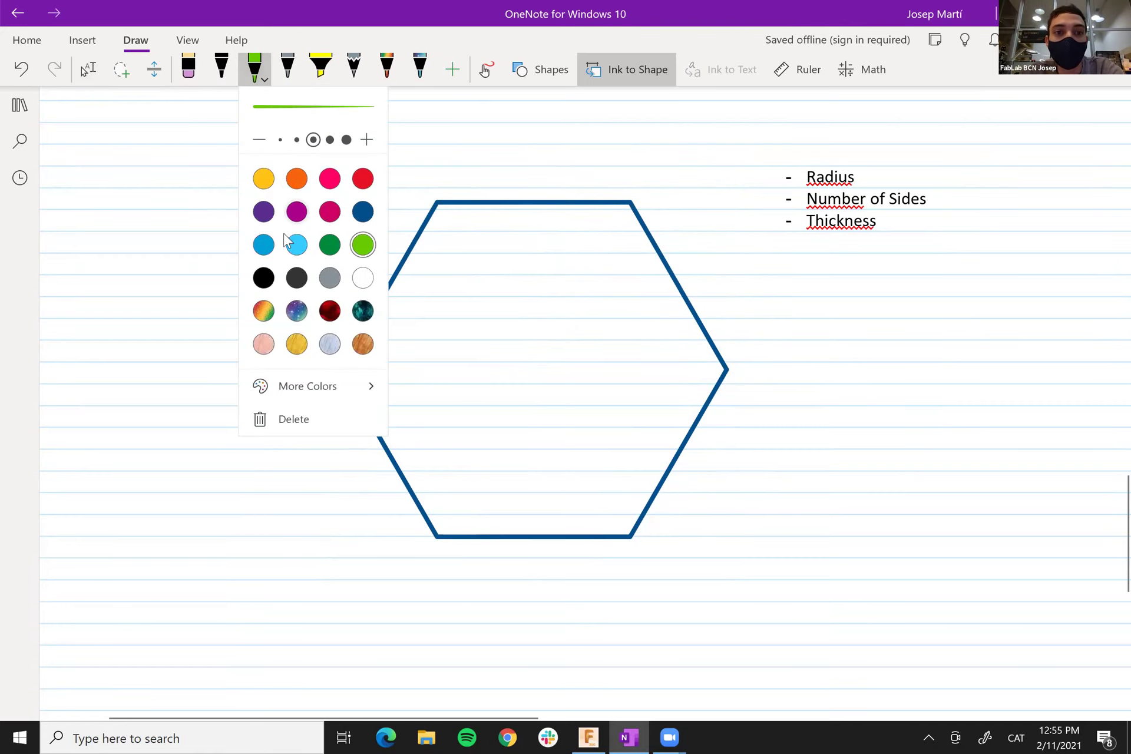
left_click(363, 211)
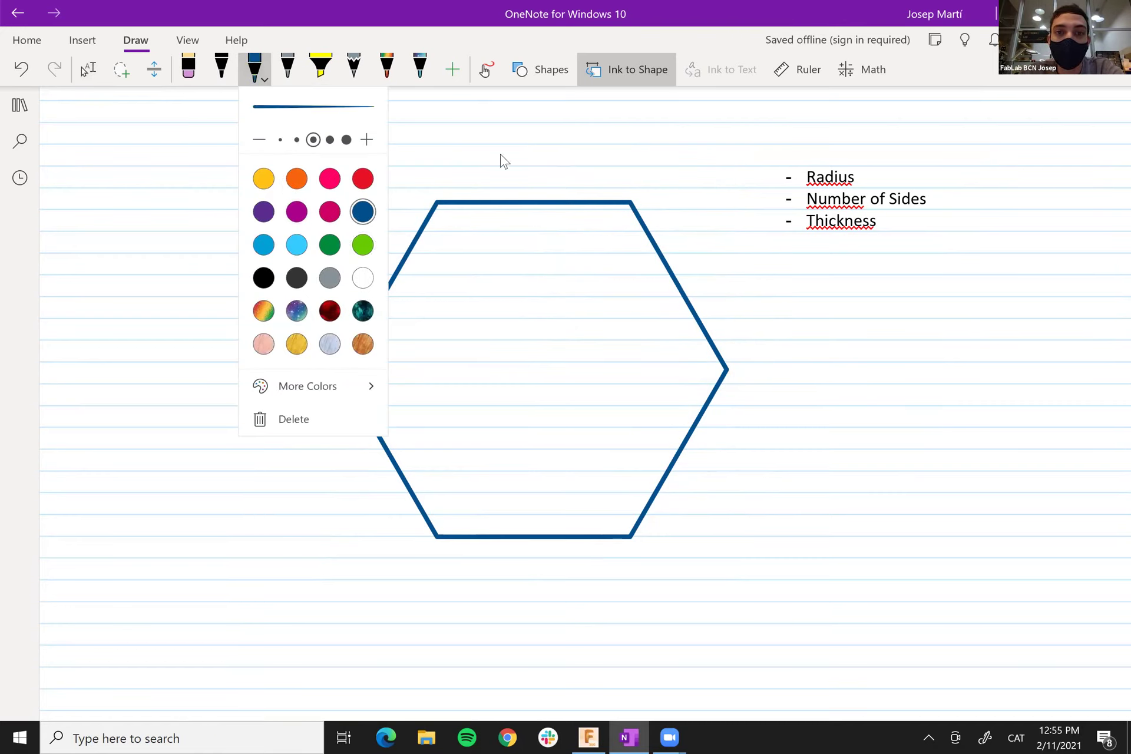
left_click(558, 200)
left_click_drag(517, 205, 519, 223)
left_click_drag(540, 279, 548, 200)
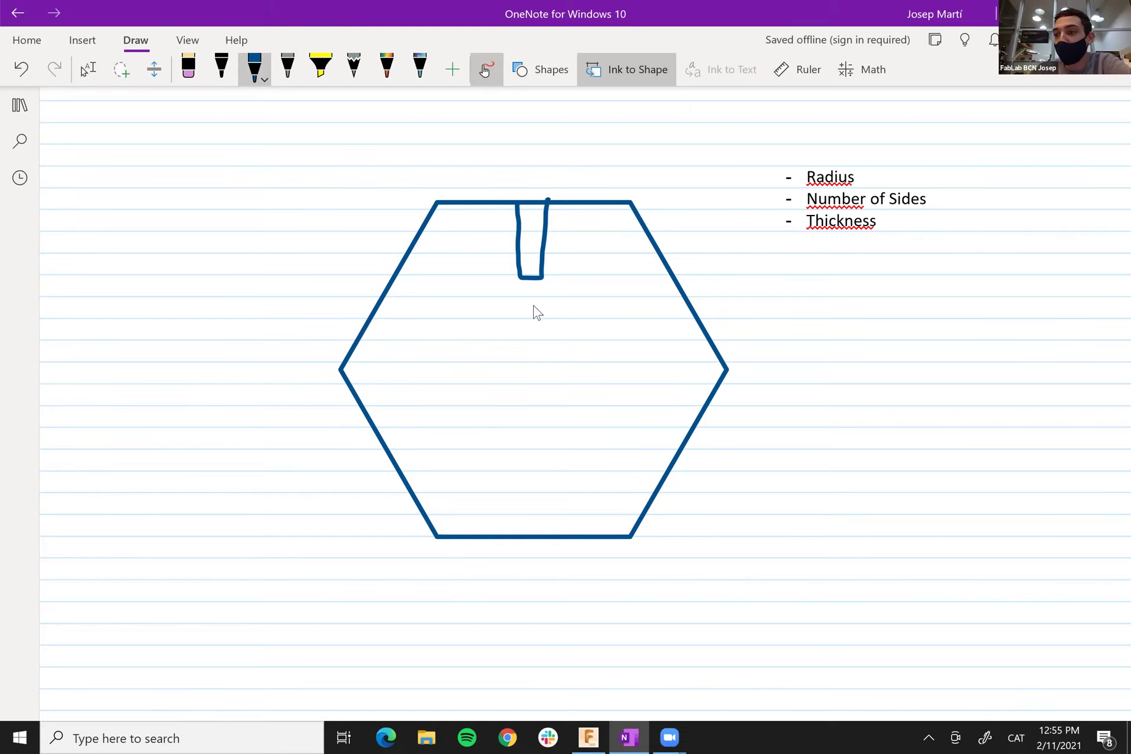
- Set the pen colour to red and draw a short horizontal double-headed arrow below the slot to mark its width
left_click(254, 81)
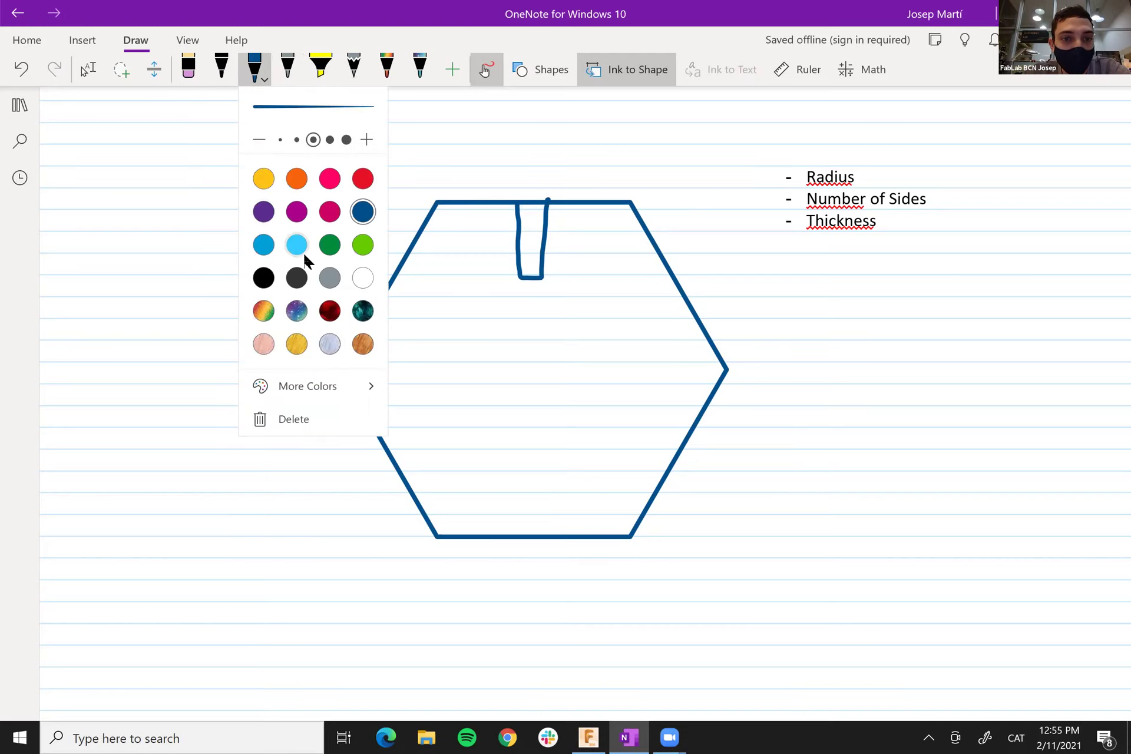
left_click(362, 178)
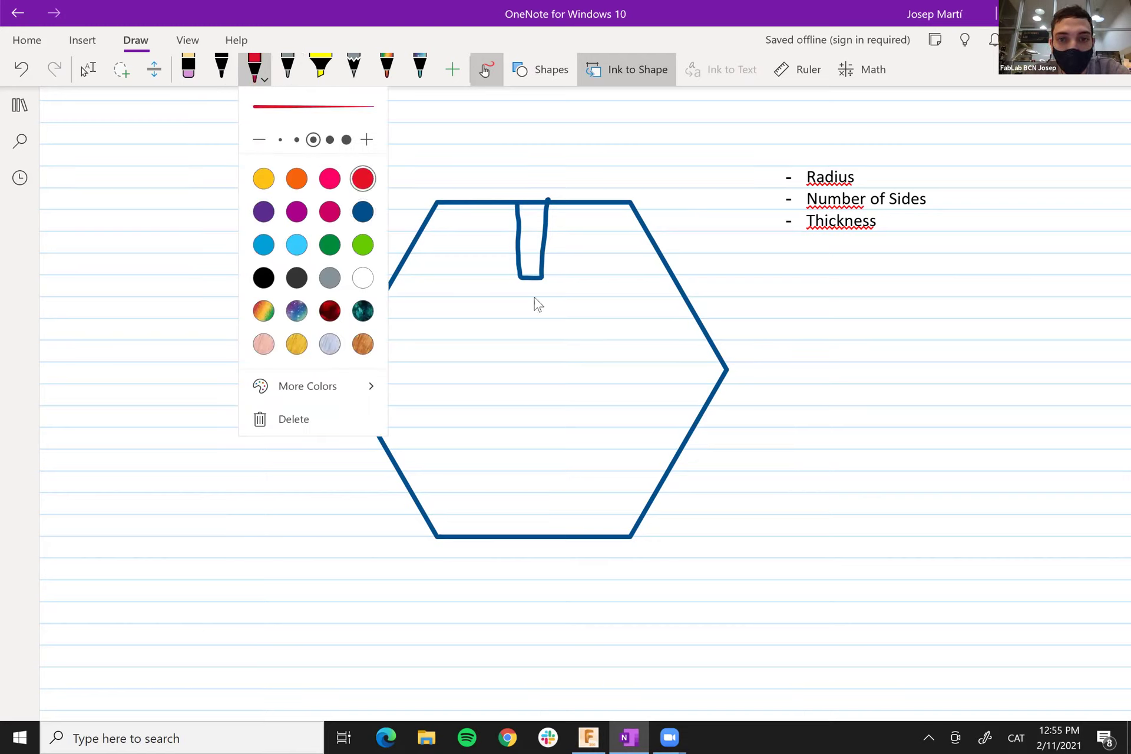
left_click(520, 293)
mouse_move(517, 293)
left_mouse_down()
mouse_move(548, 290)
mouse_move(538, 299)
left_mouse_up()
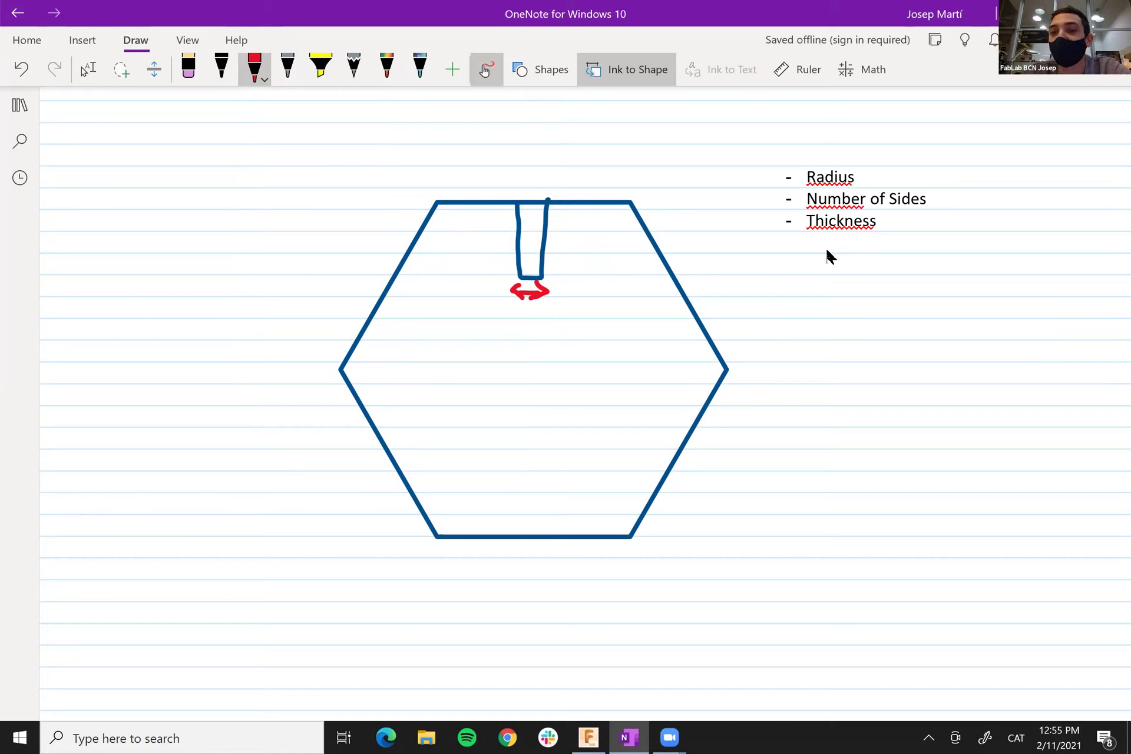
- Add "Kerf" as the fourth item of the dashed list
key("ctrl+z")
key("Escape")
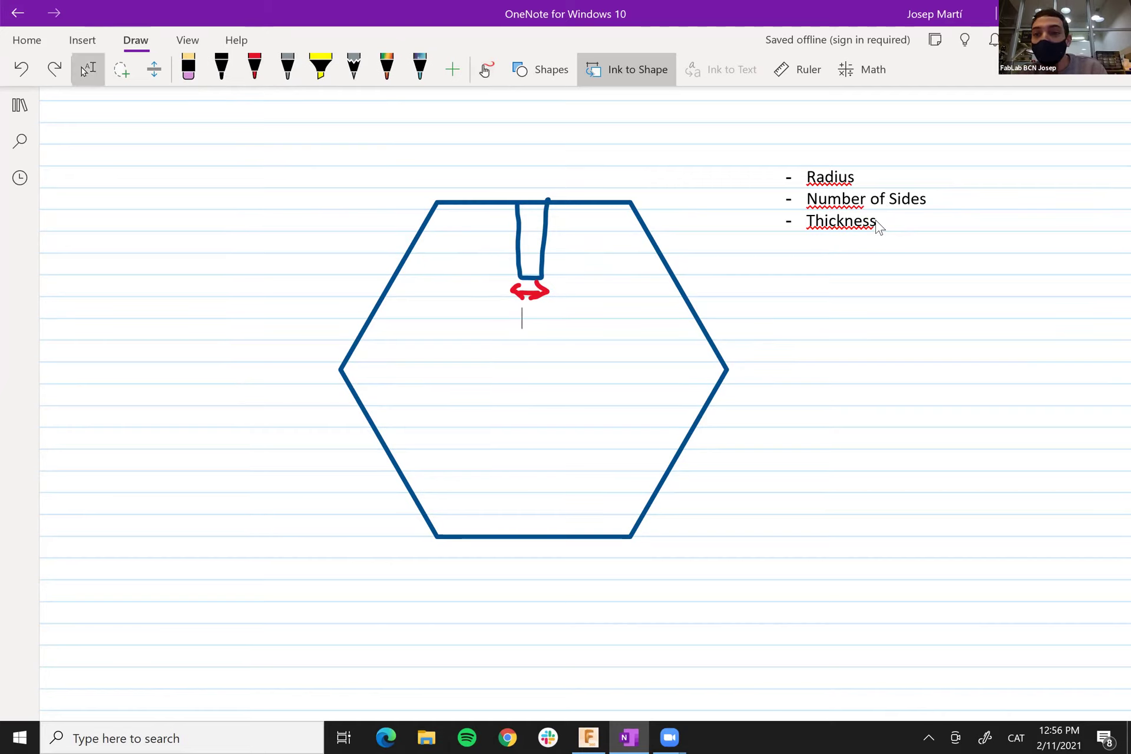
left_click(889, 219)
key("Return")
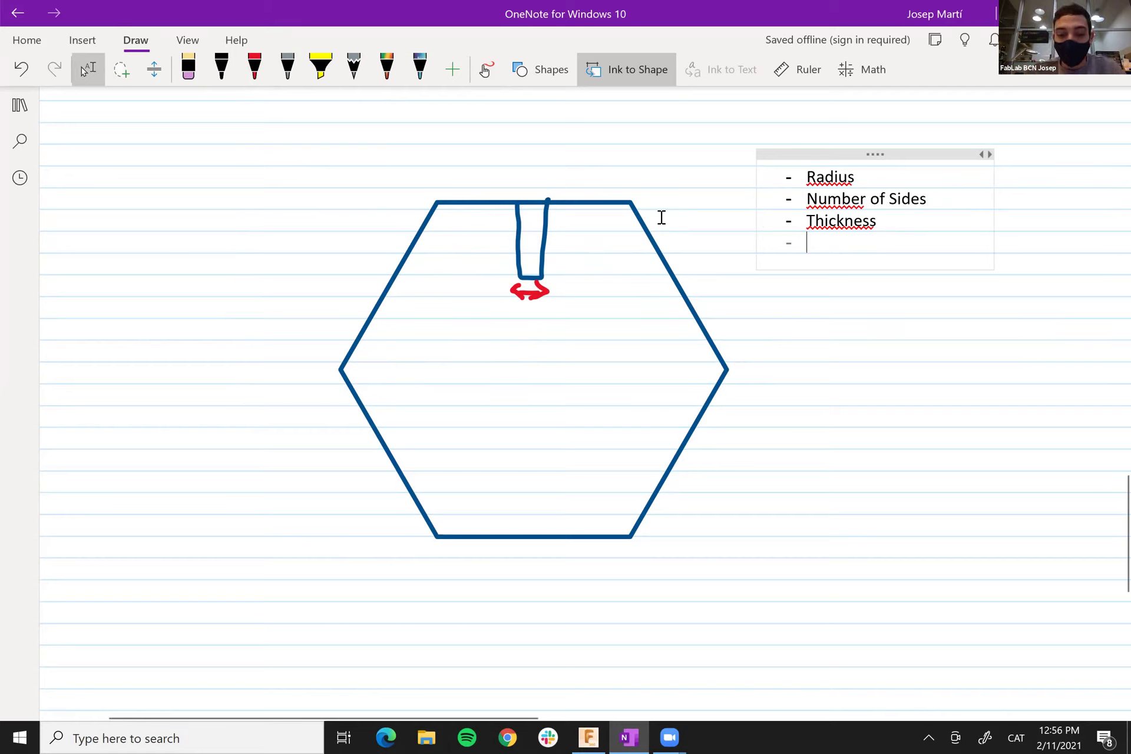
type("erf")
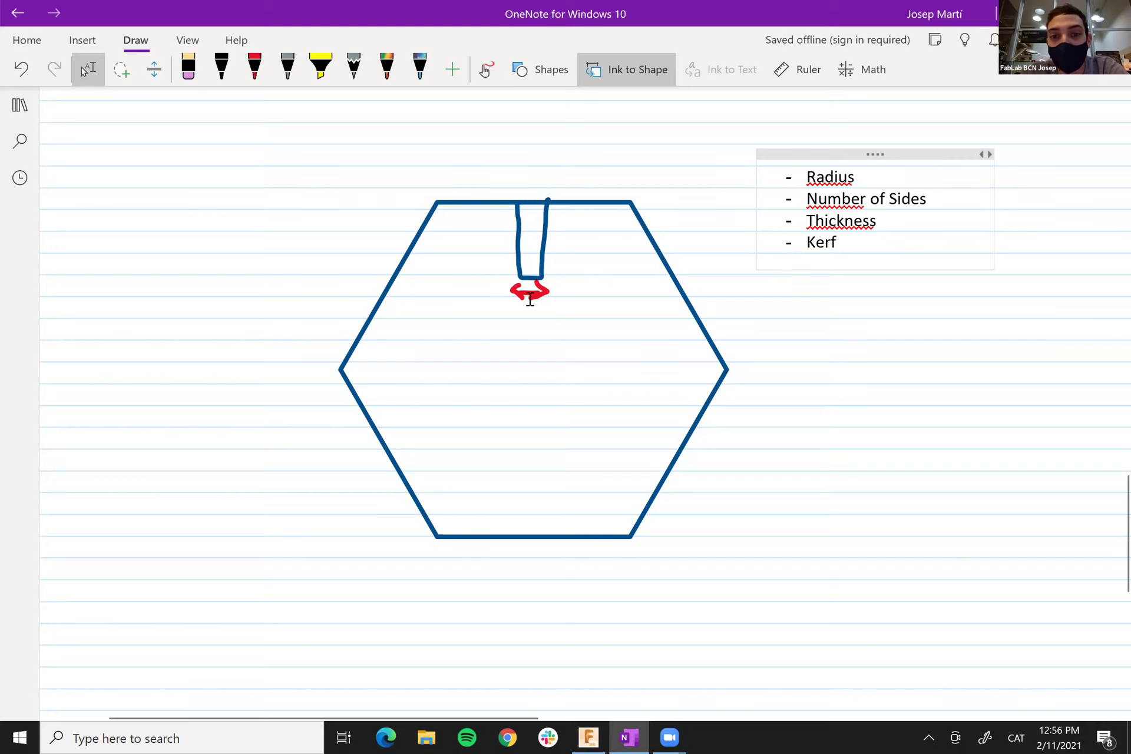
- Draw a vertical red double-headed arrow beside the slot to mark its depth
left_click(518, 316)
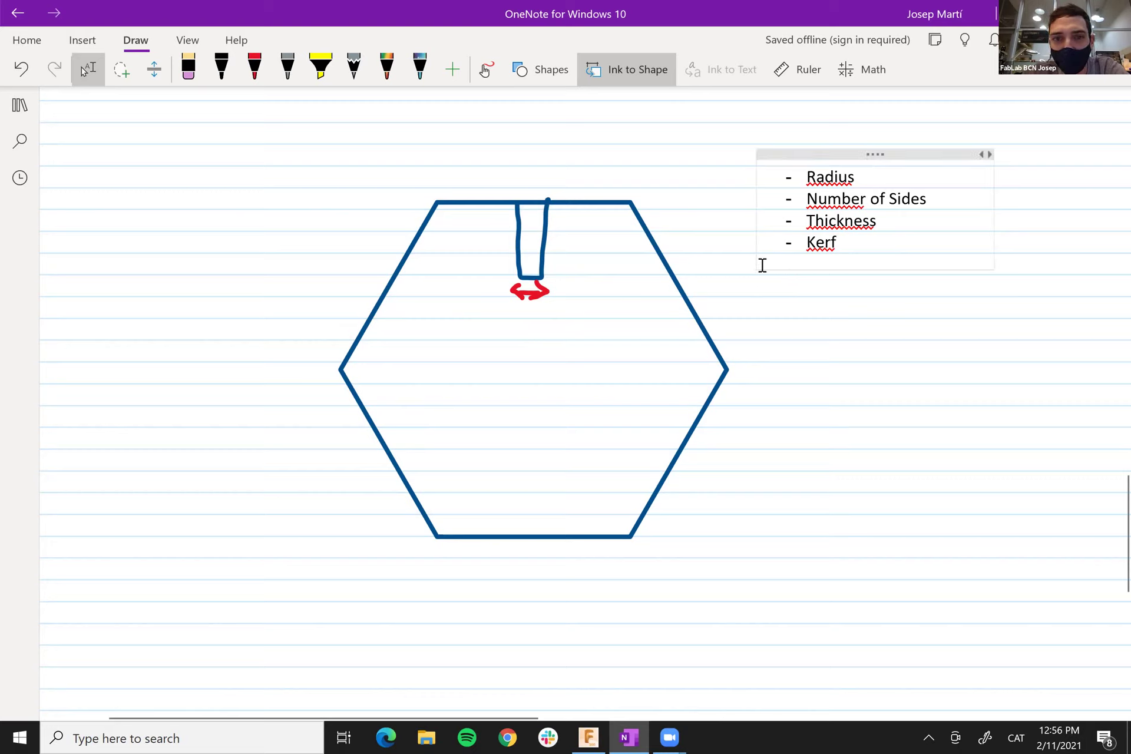
left_click(563, 227)
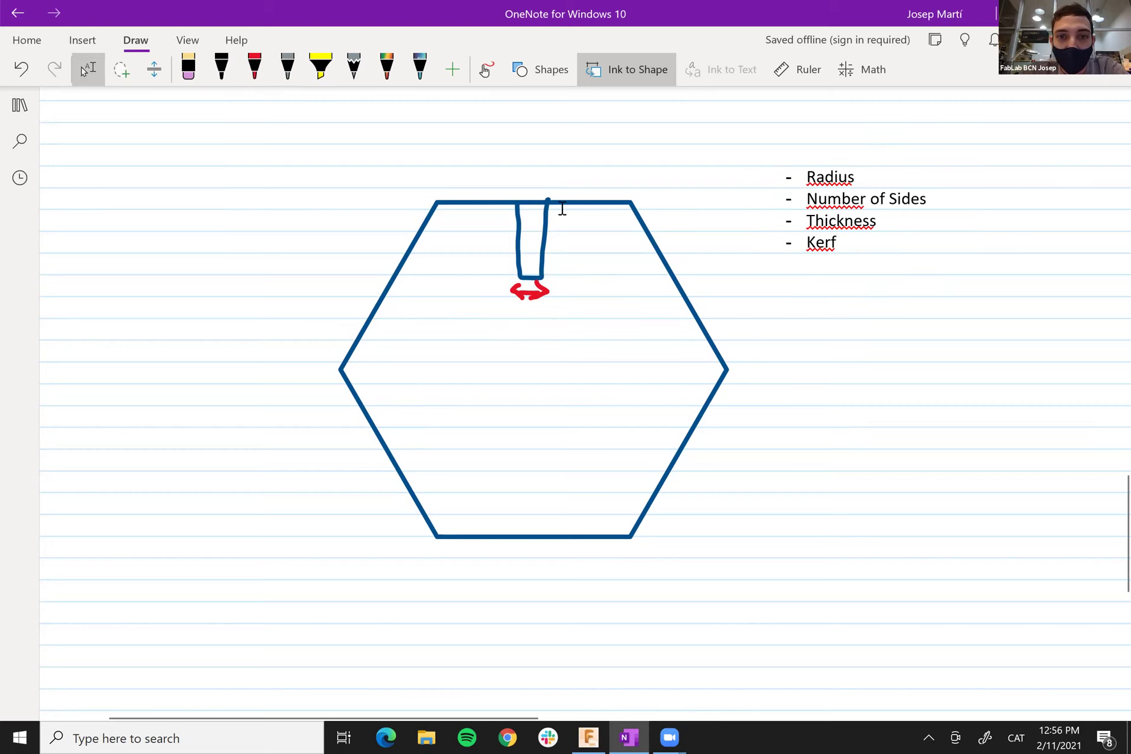
left_click(485, 66)
mouse_move(560, 210)
left_mouse_down()
mouse_move(555, 273)
mouse_move(570, 259)
left_mouse_up()
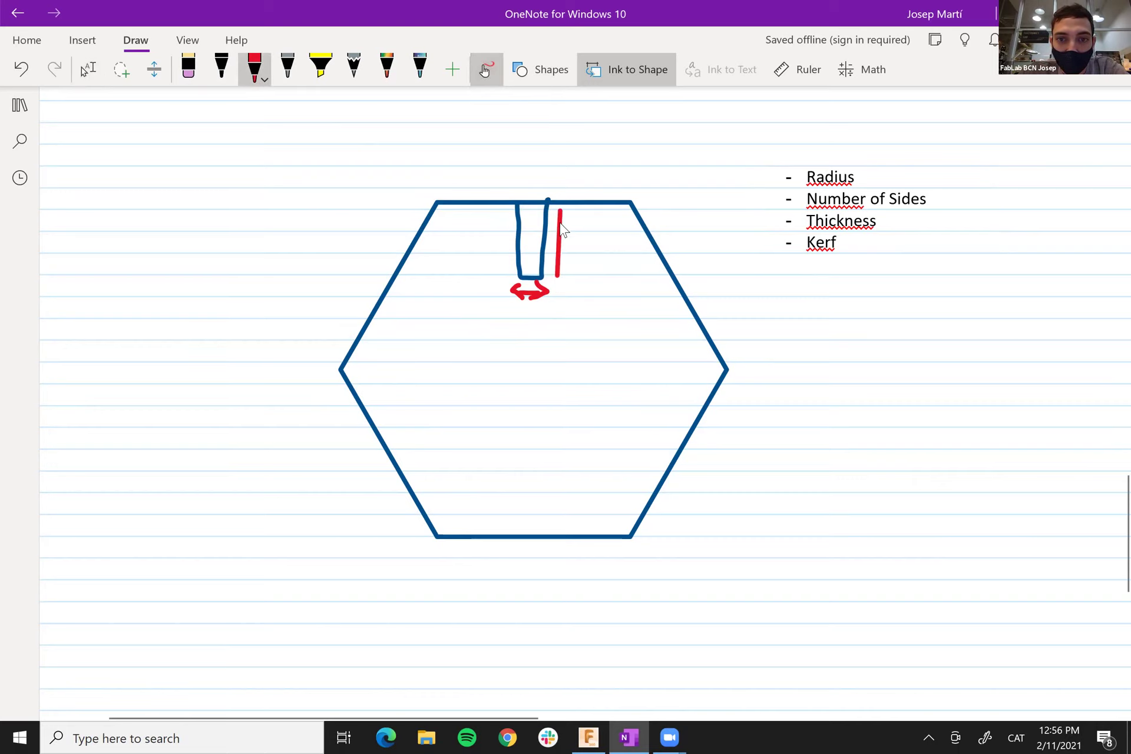
left_click_drag(559, 207, 547, 219)
left_click_drag(552, 265, 566, 277)
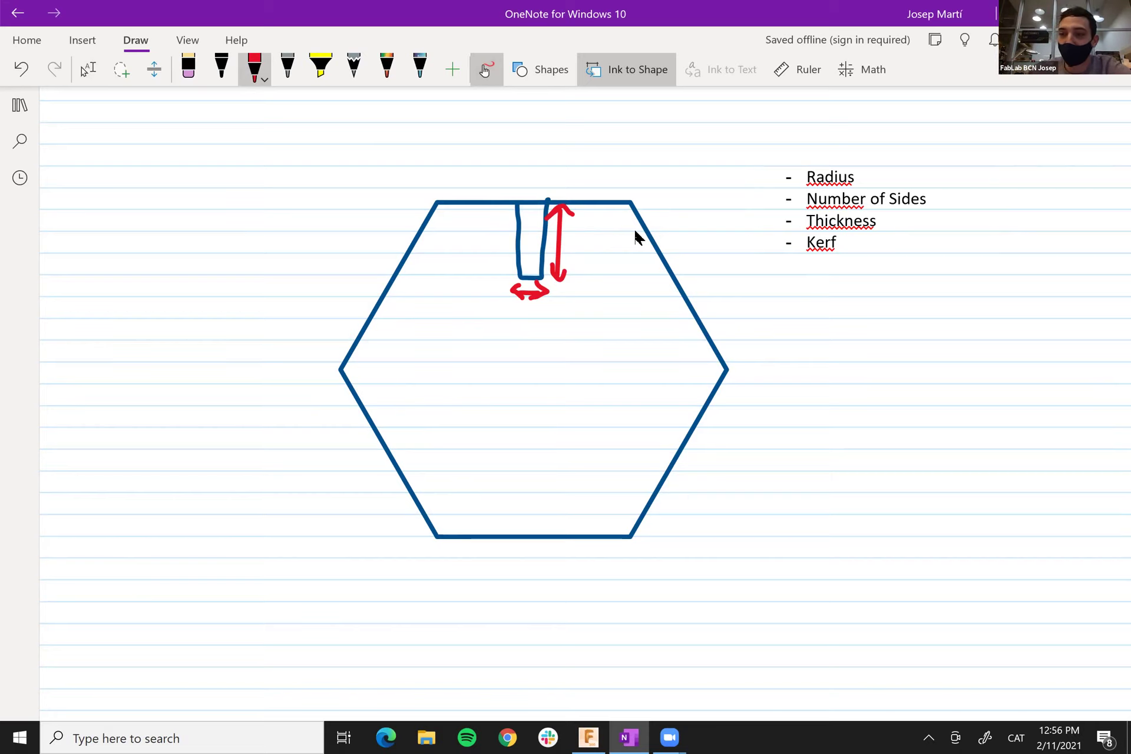
- Undo the stray red dot and add "Fit Distance" as the fifth item of the dashed list
left_click(871, 246)
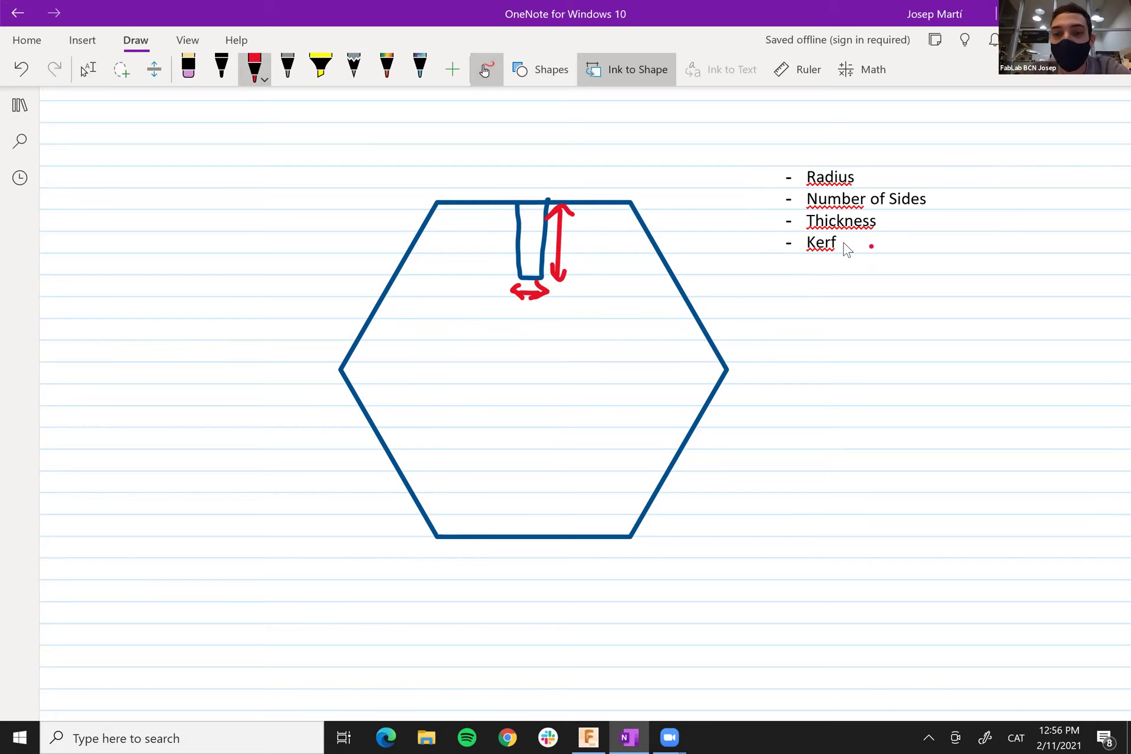
key("ctrl+z")
key("Escape")
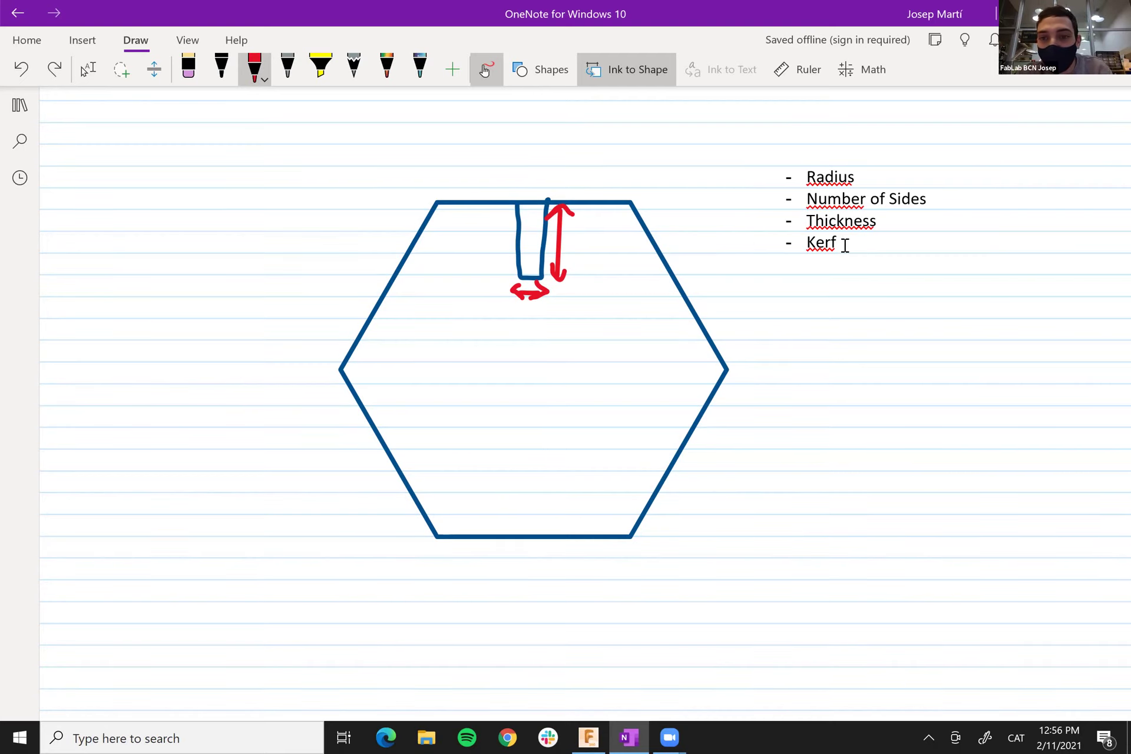
left_click(846, 245)
key("Return")
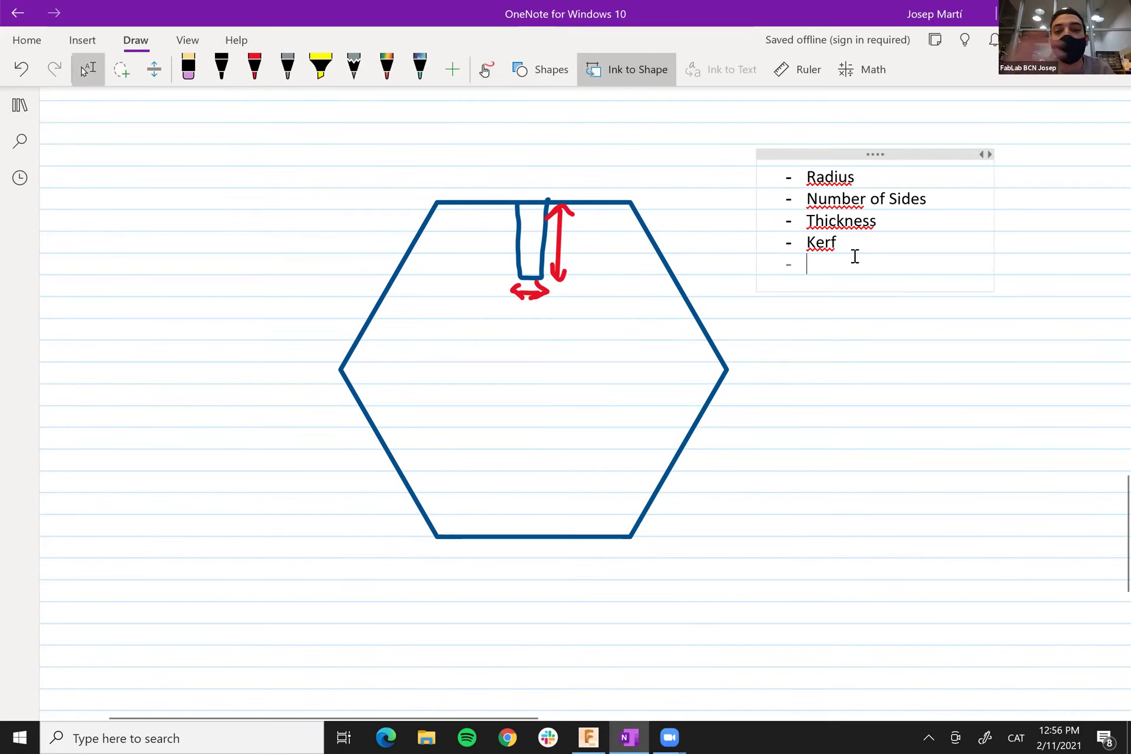
type("Fit ")
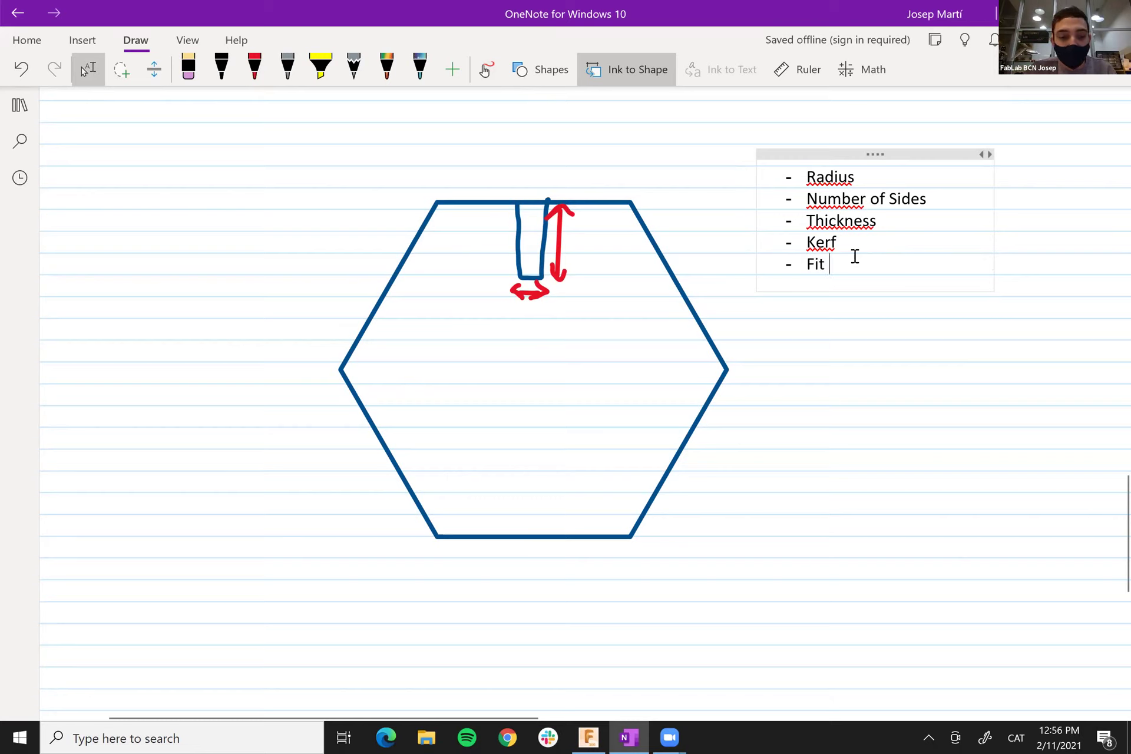
type("Distance")
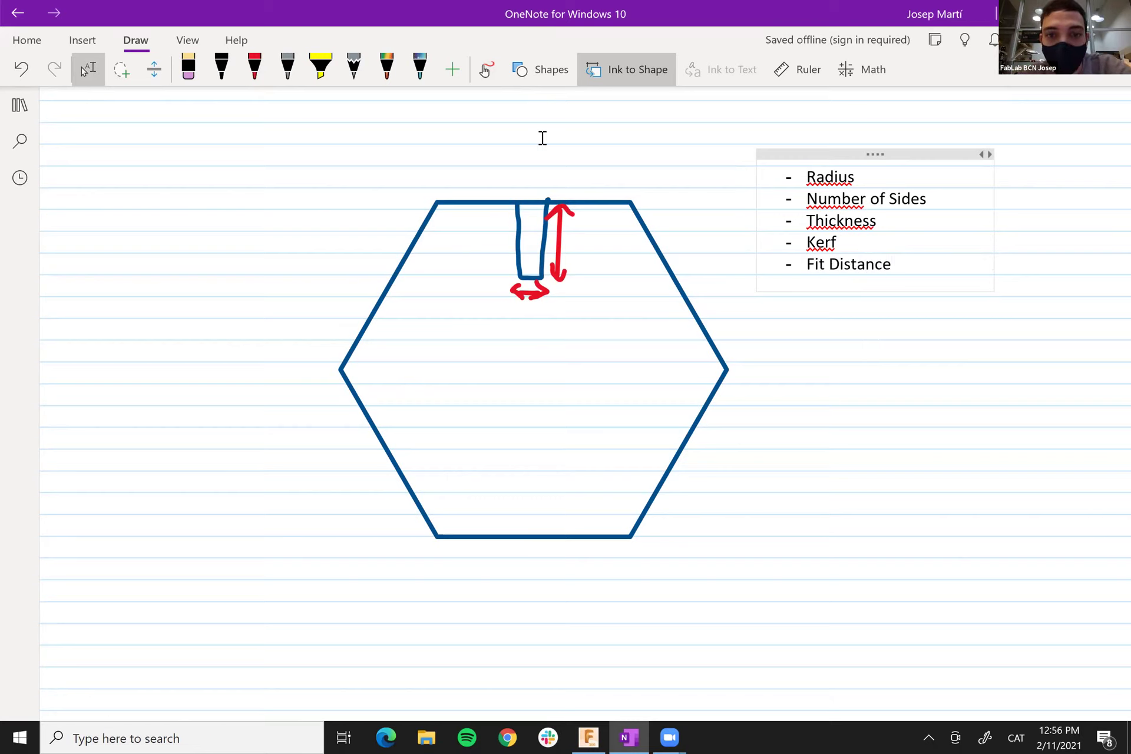
left_click(548, 175)
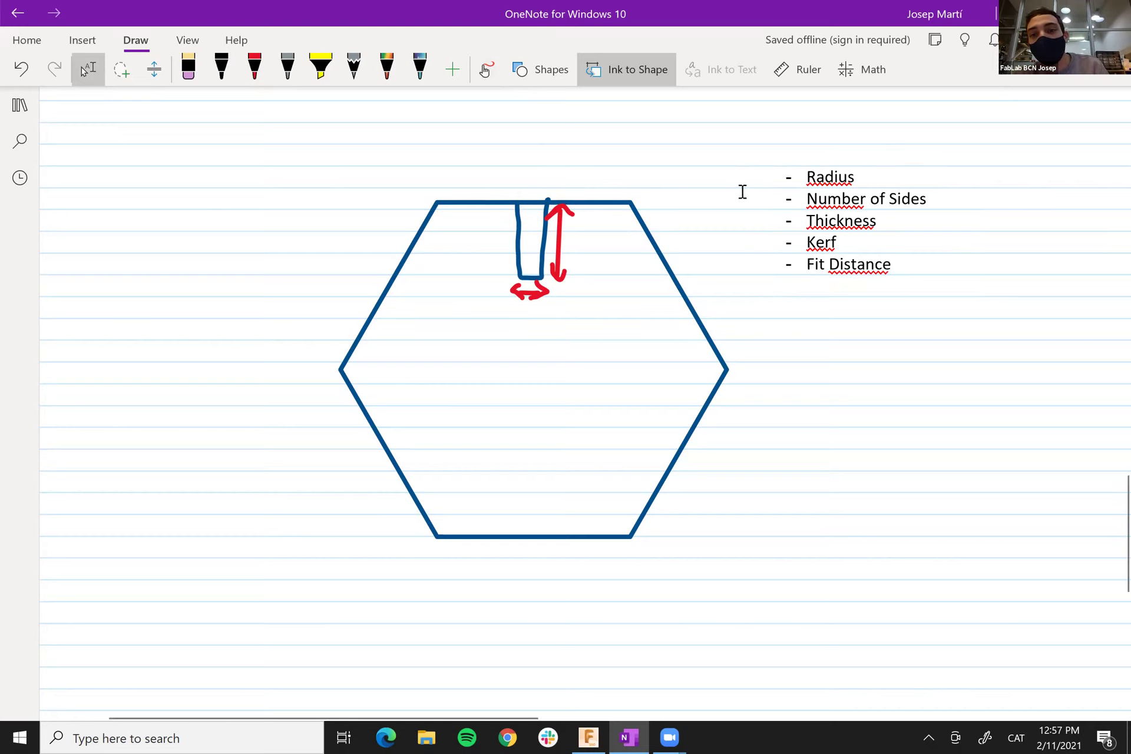
left_click(704, 218)
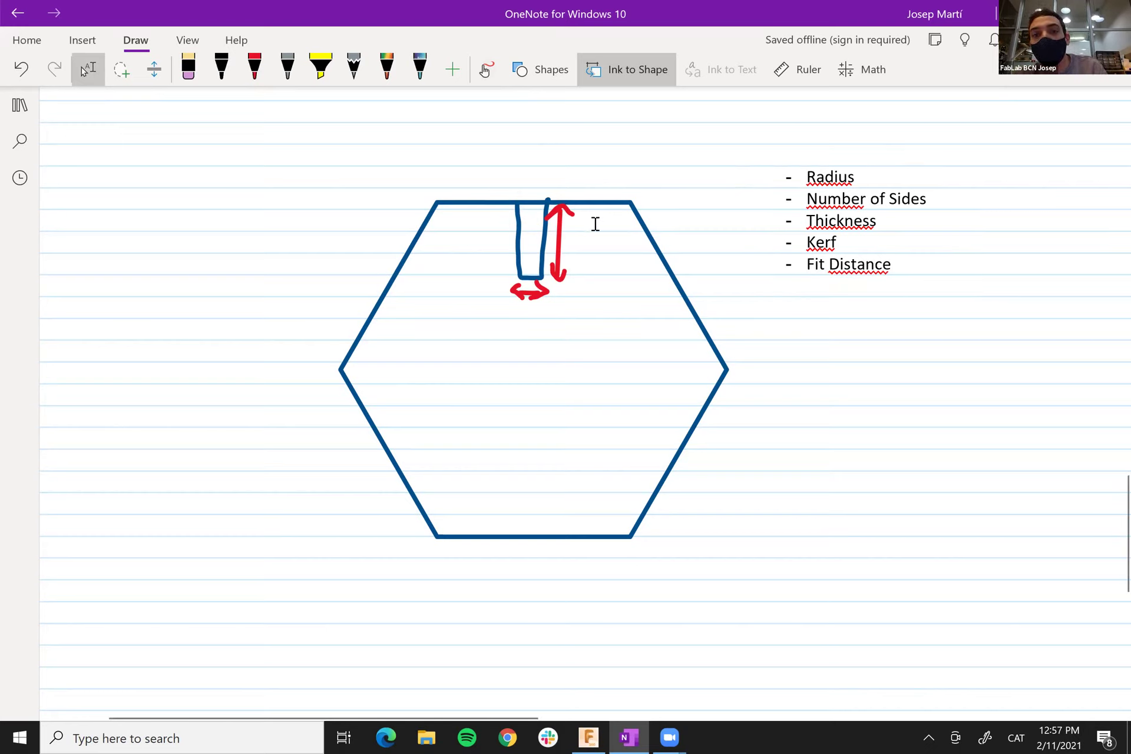
- Delete both red double-headed arrows around the slot, keeping the blue slot and the hexagon
left_click(561, 242)
key("Delete")
left_click(556, 213)
key("Delete")
left_click(556, 276)
key("Delete")
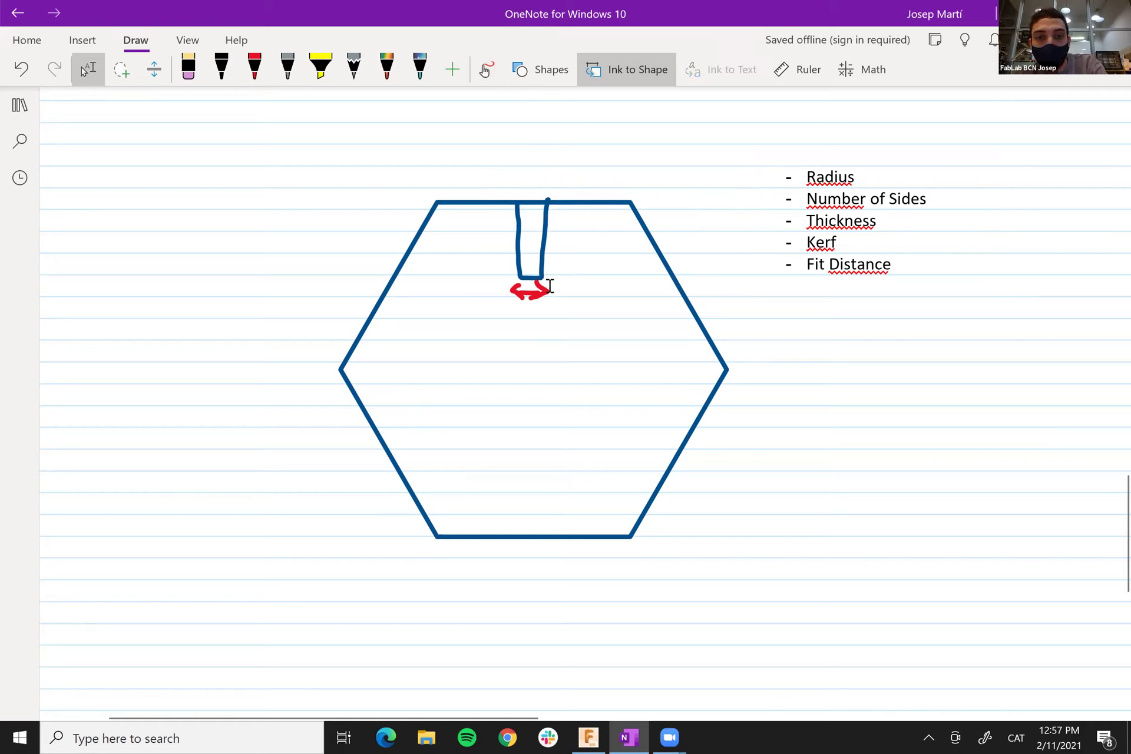
left_click(533, 291)
key("Delete")
left_click(515, 292)
key("Delete")
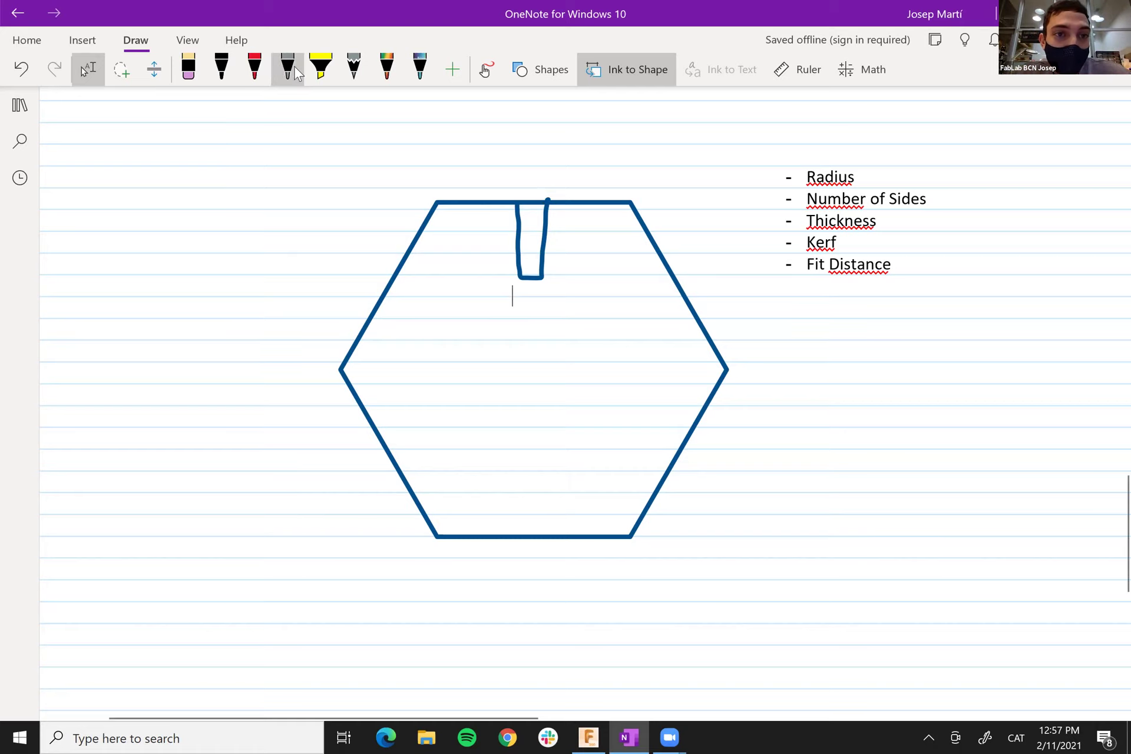
- Set the pen colour back to dark blue and draw small slanted chamfers at both upper corners of the slot
left_click(254, 69)
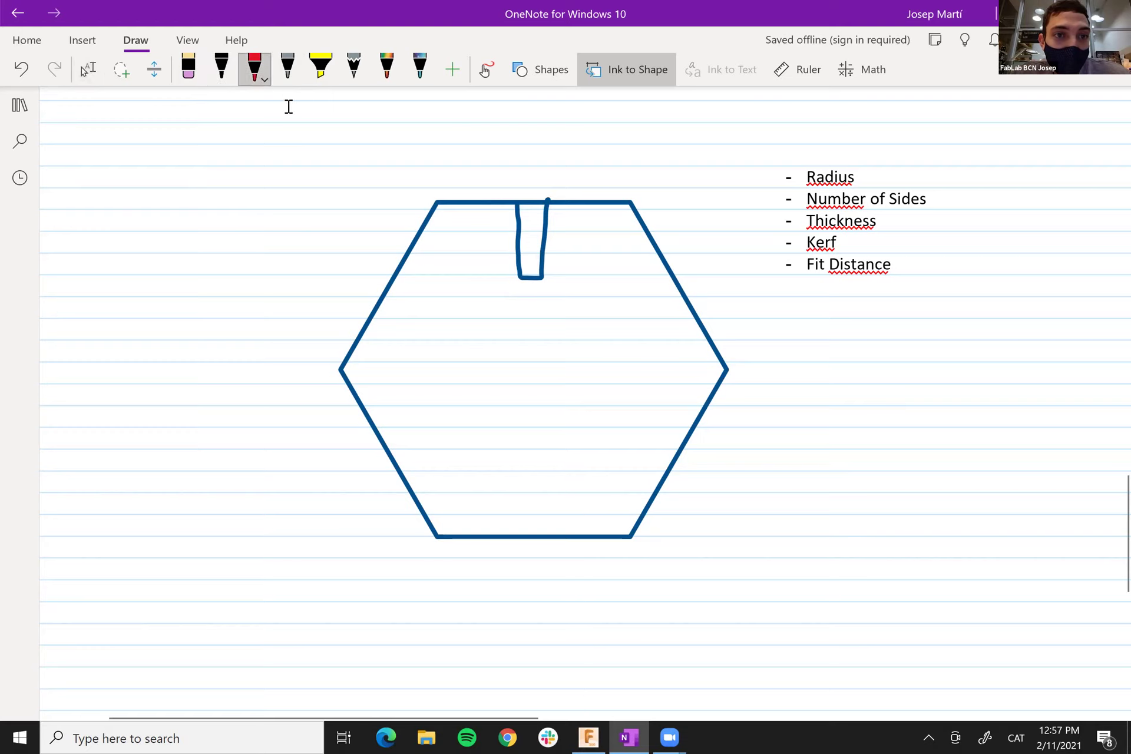
left_click(263, 80)
left_click(364, 212)
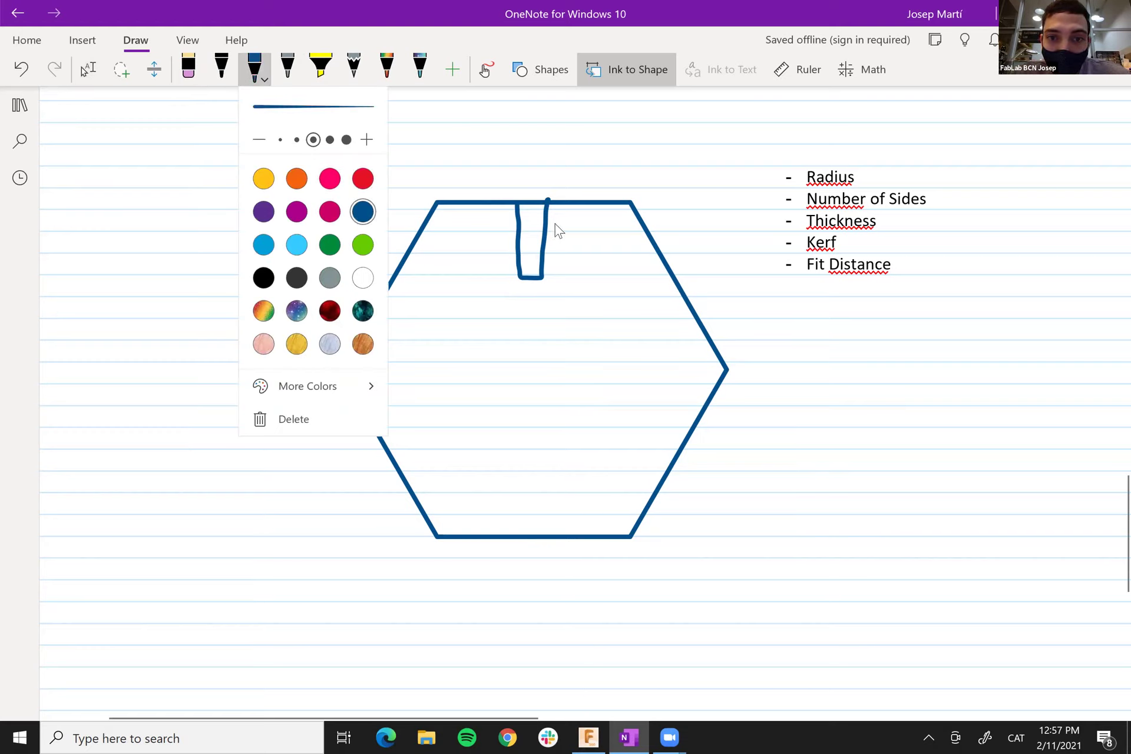
key("Escape")
key("Escape")
left_click(487, 67)
mouse_move(547, 219)
left_mouse_down()
mouse_move(562, 204)
mouse_move(518, 221)
left_mouse_up()
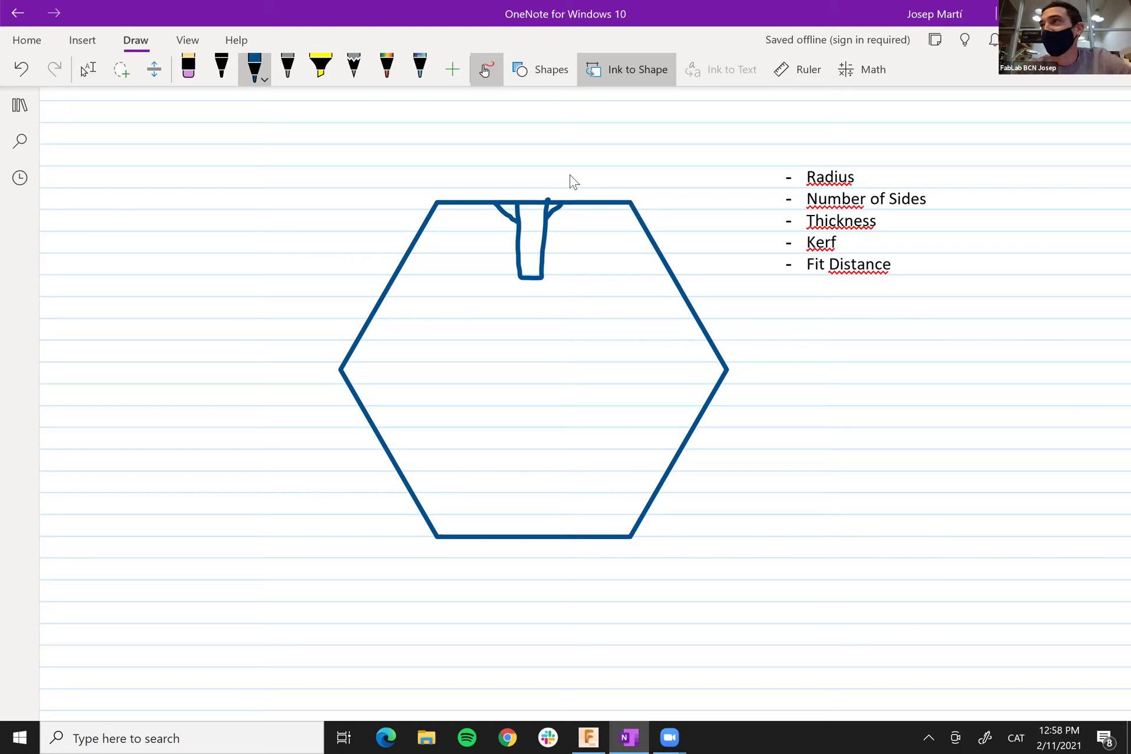
- Undo the stray ink dot, restart the note application and hide the recent notes list
left_click(874, 272)
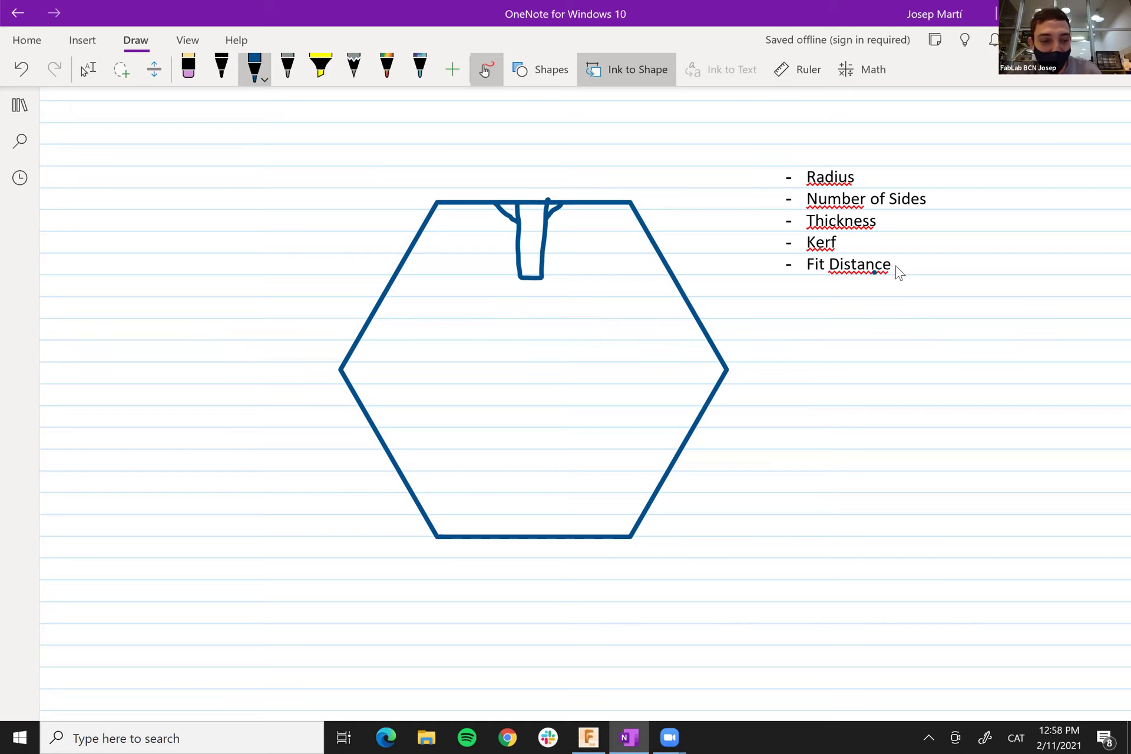
key("ctrl+z")
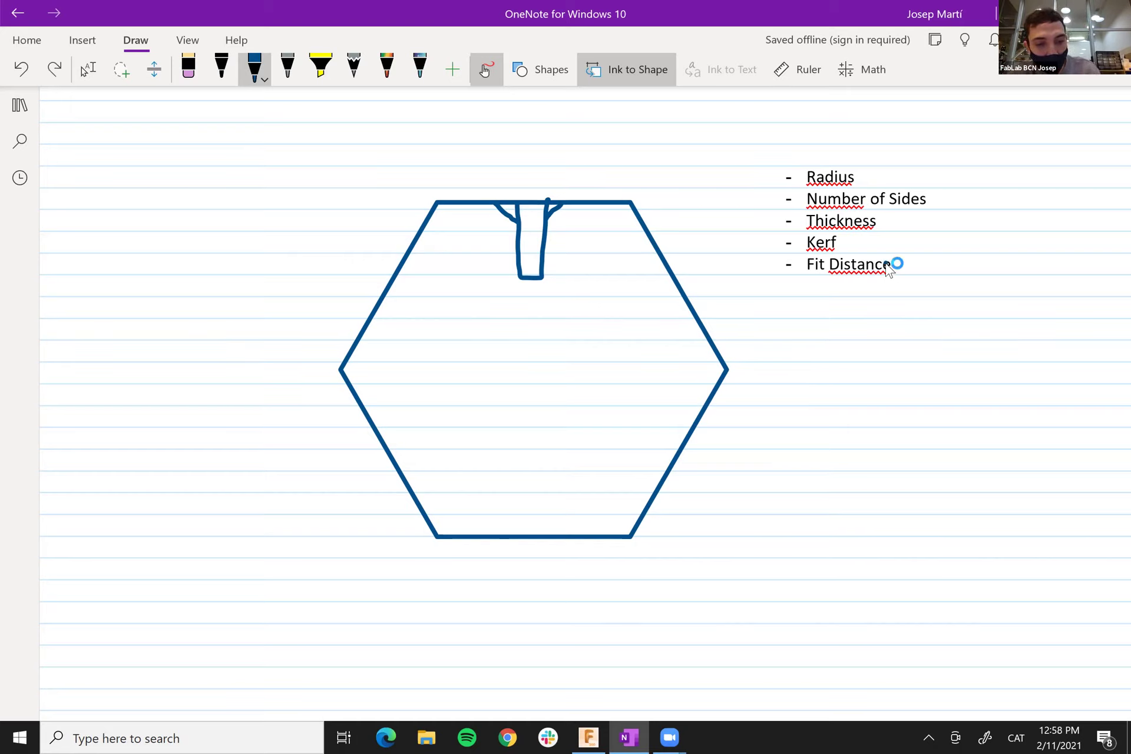
key("alt+F4")
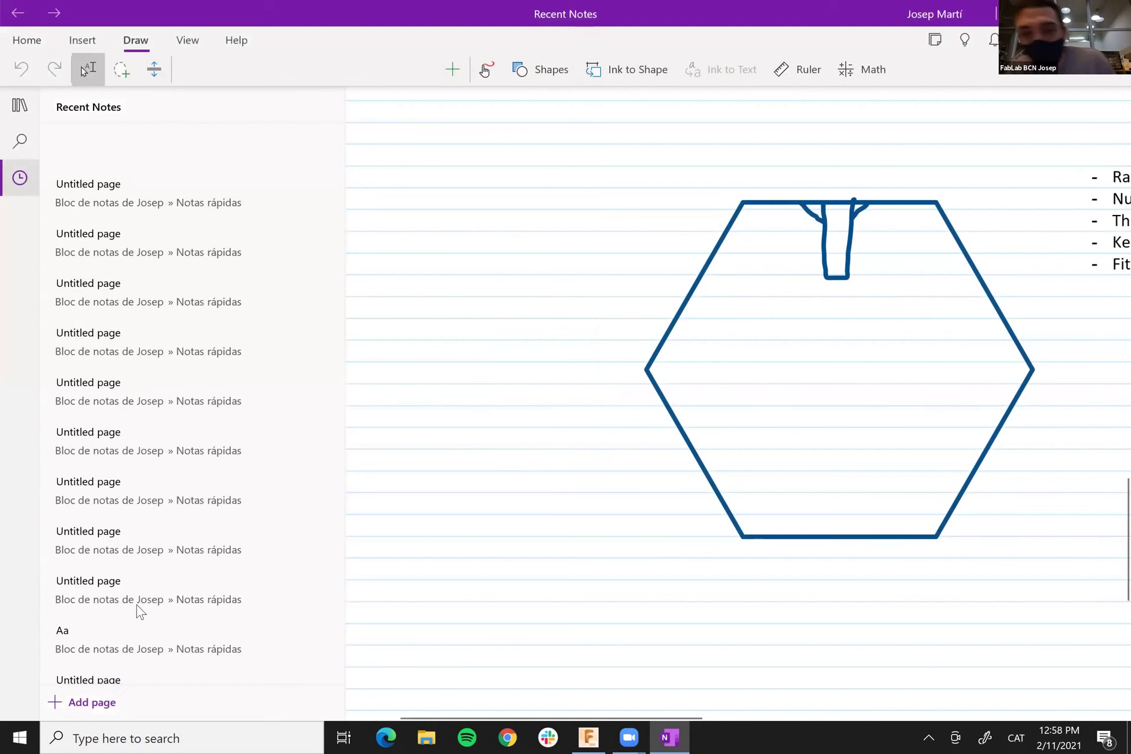
scroll(235, 429, "down", 1)
scroll(439, 487, "down", 1)
scroll(468, 402, "up", 3)
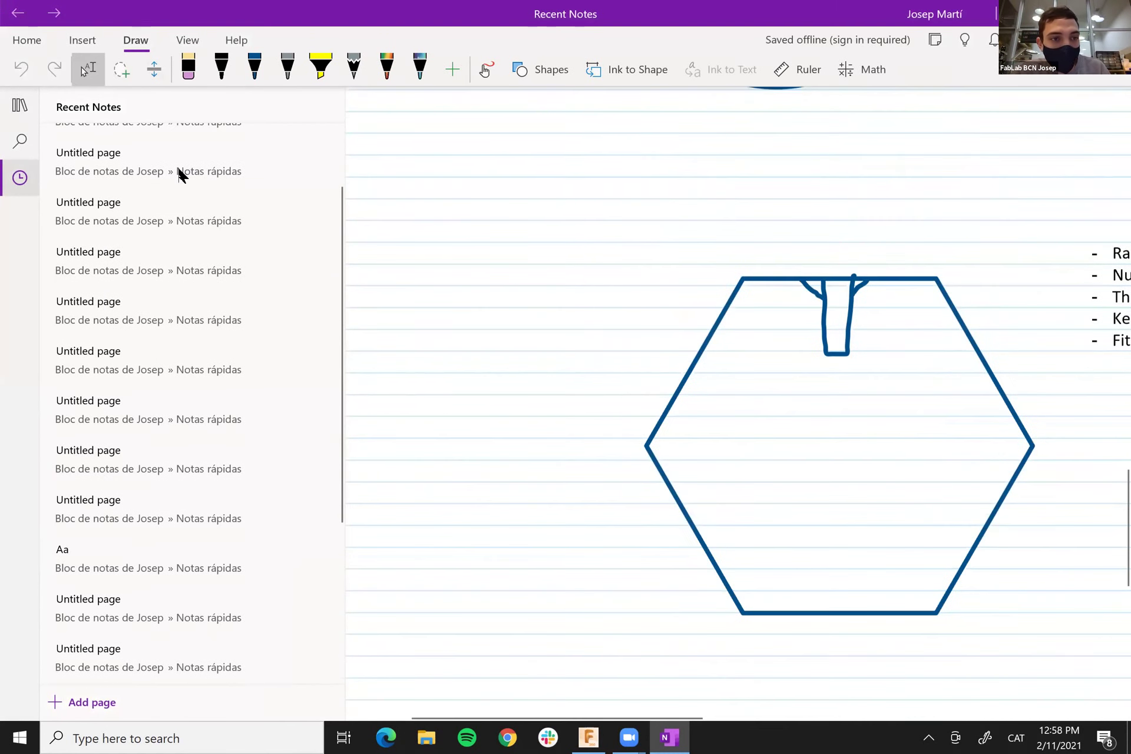
left_click(20, 177)
- Add "Chamfer" as the sixth item of the dashed list
left_click(549, 263)
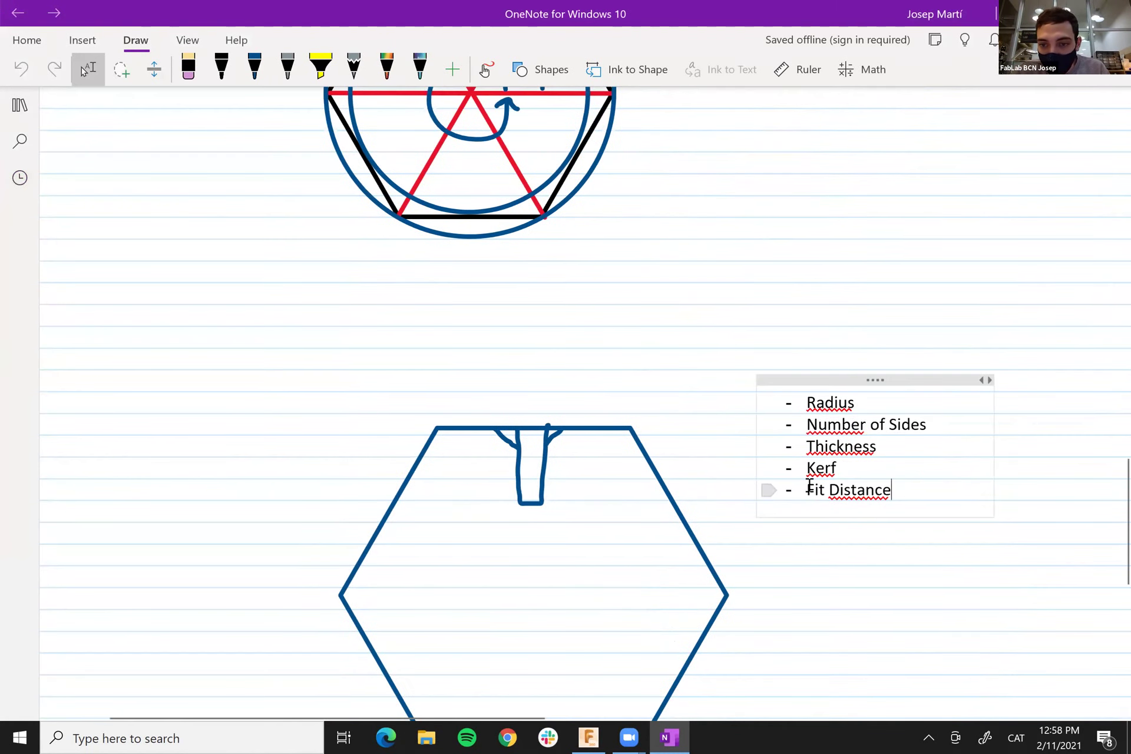
scroll(755, 460, "down", 3)
key("Return")
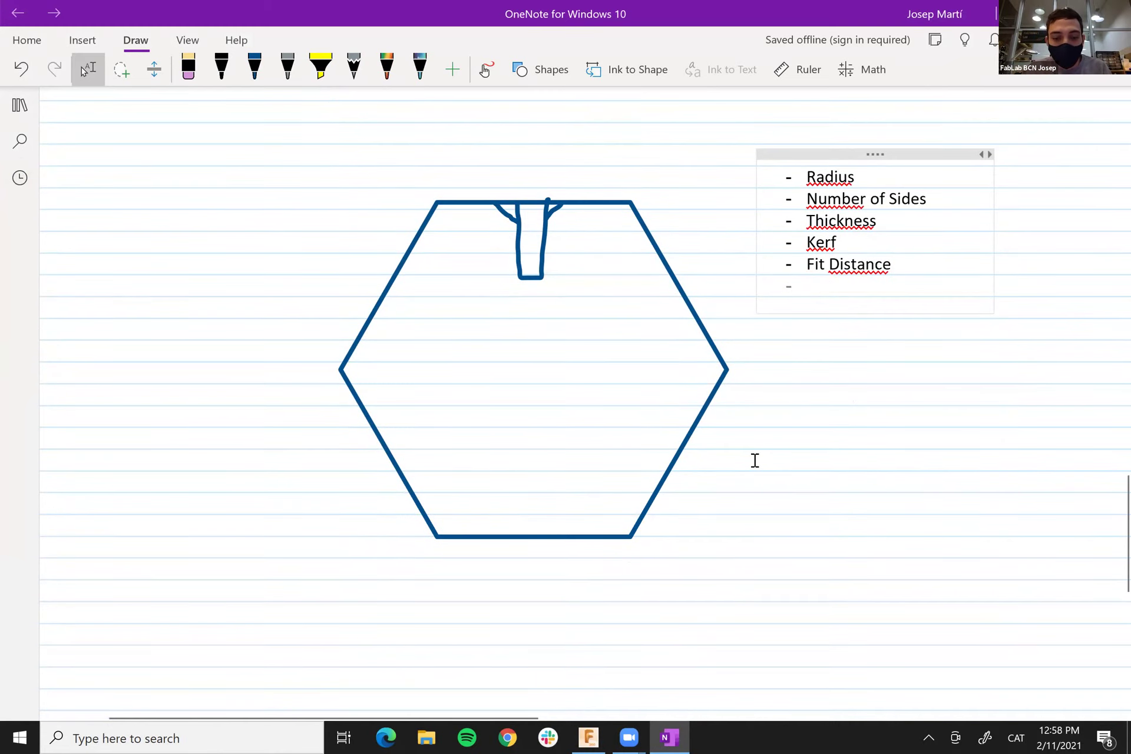
type("Chamfer")
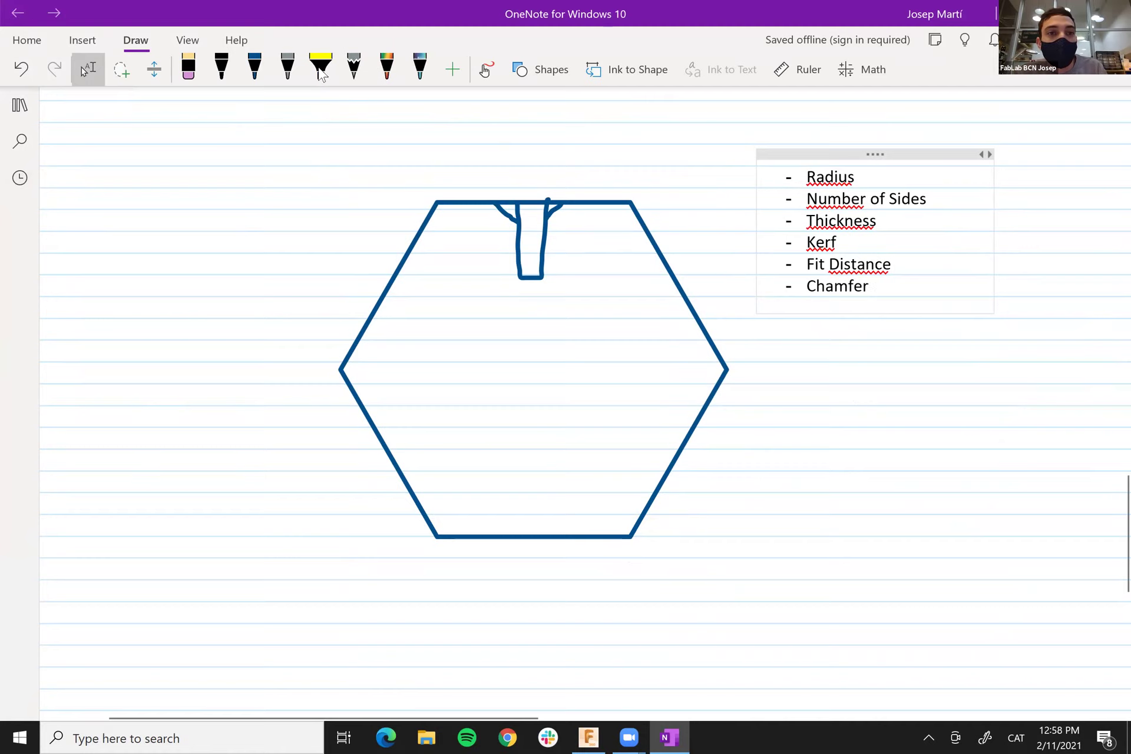
- Set the pen colour to red and draw a horizontal and a slanted double-headed arrow at the slot's left chamfer
left_click(263, 85)
left_click(265, 83)
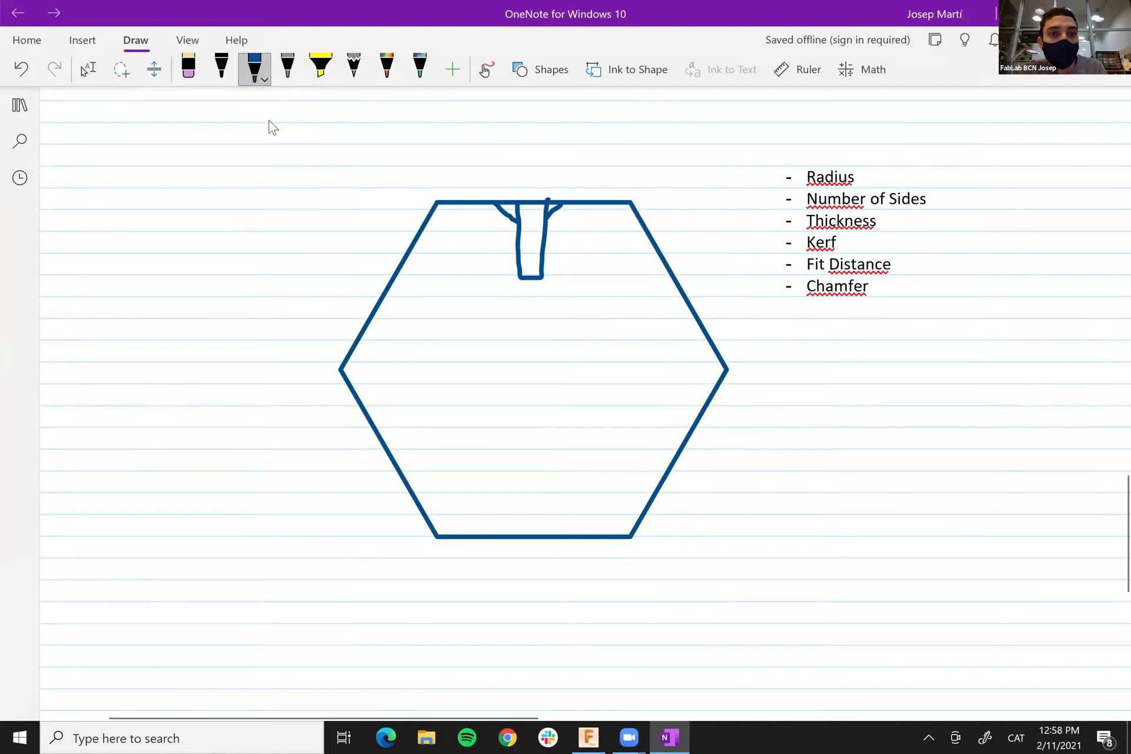
left_click(362, 182)
left_click(494, 209)
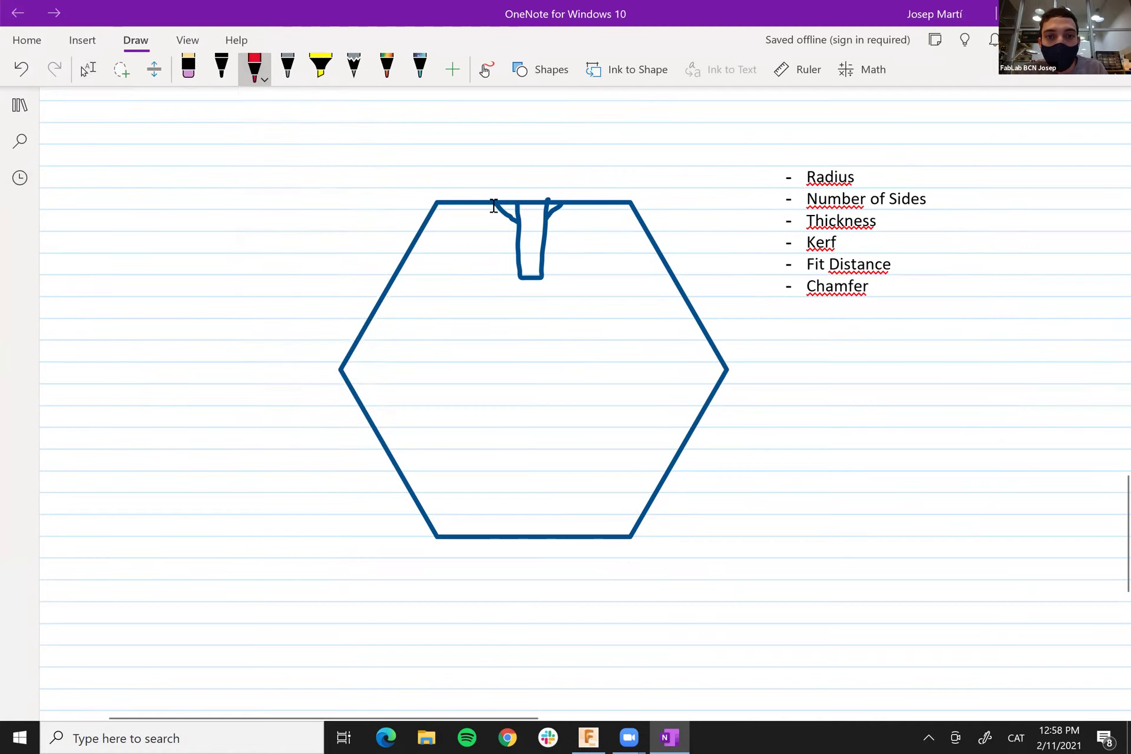
left_click(484, 70)
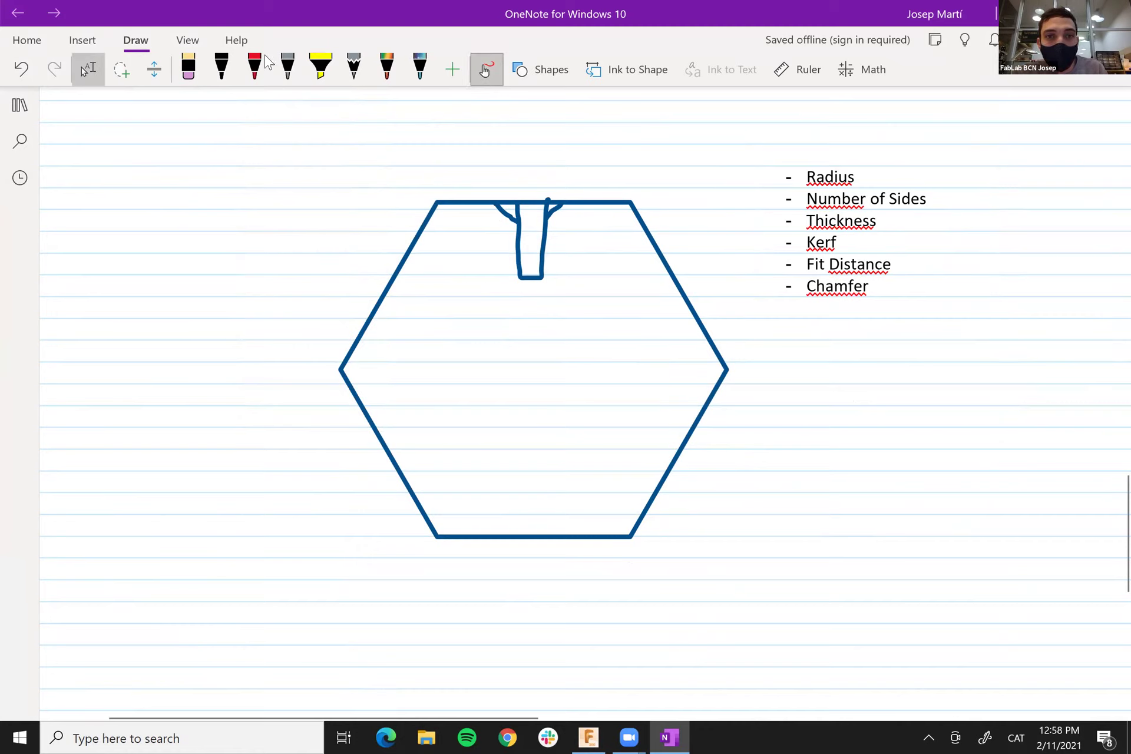
left_click(243, 65)
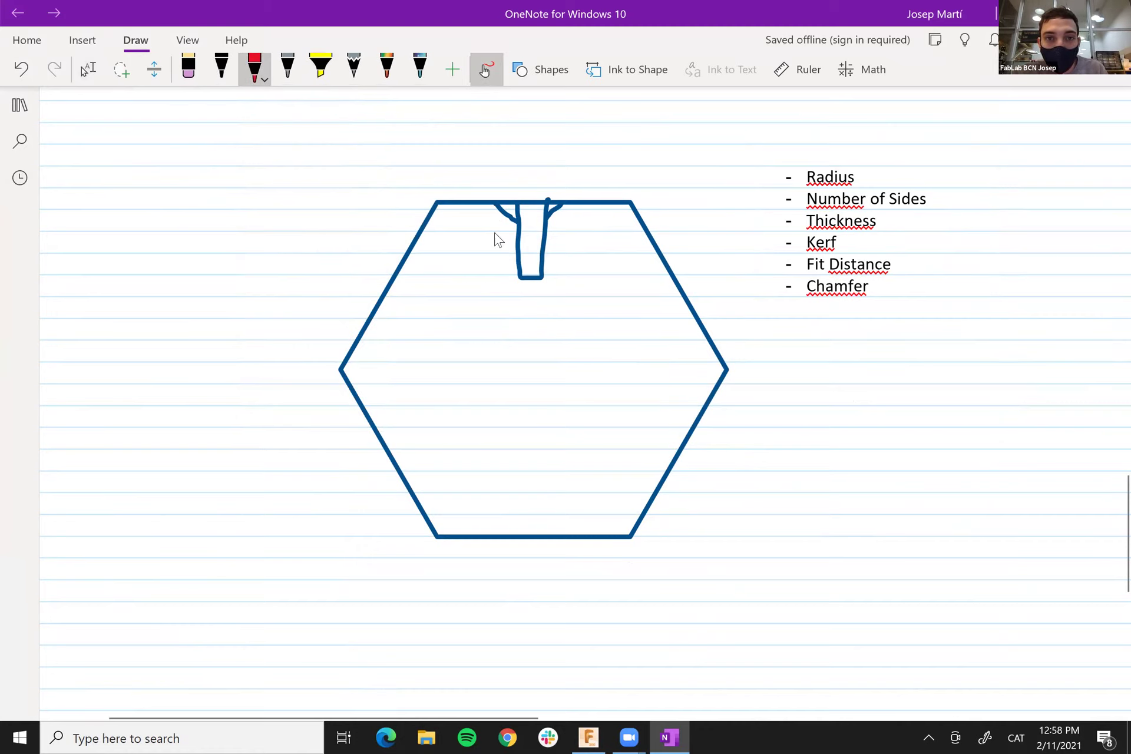
left_click_drag(492, 232, 514, 236)
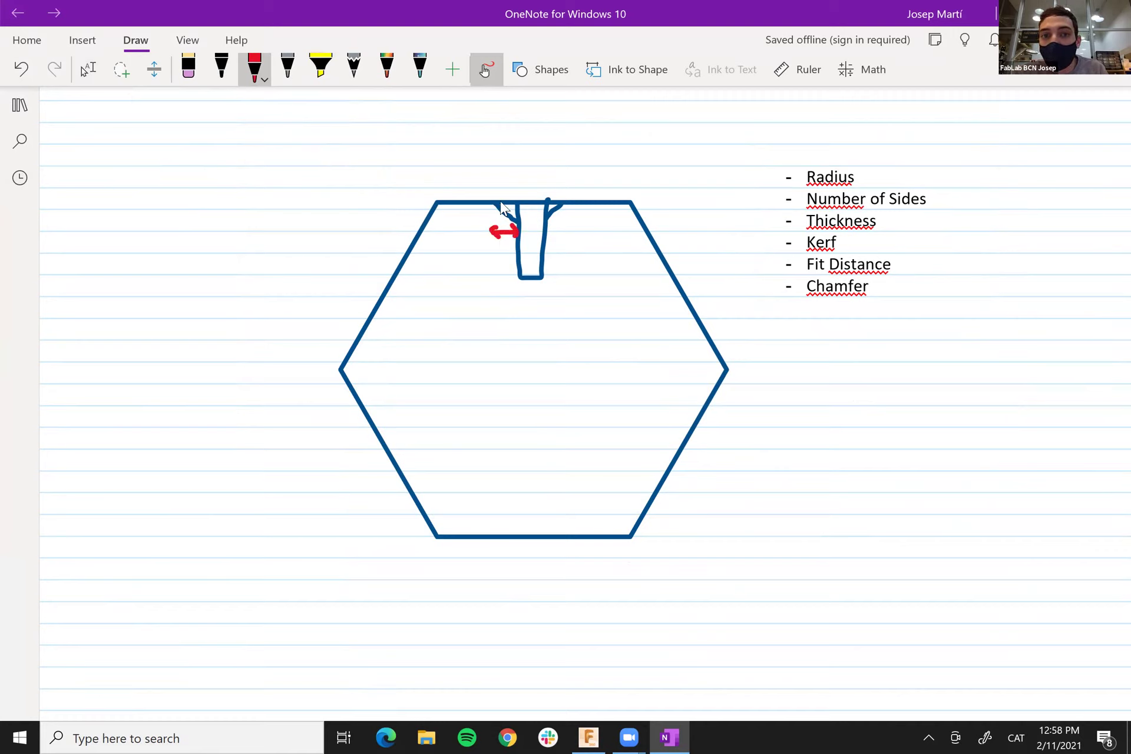
left_click_drag(500, 188, 519, 217)
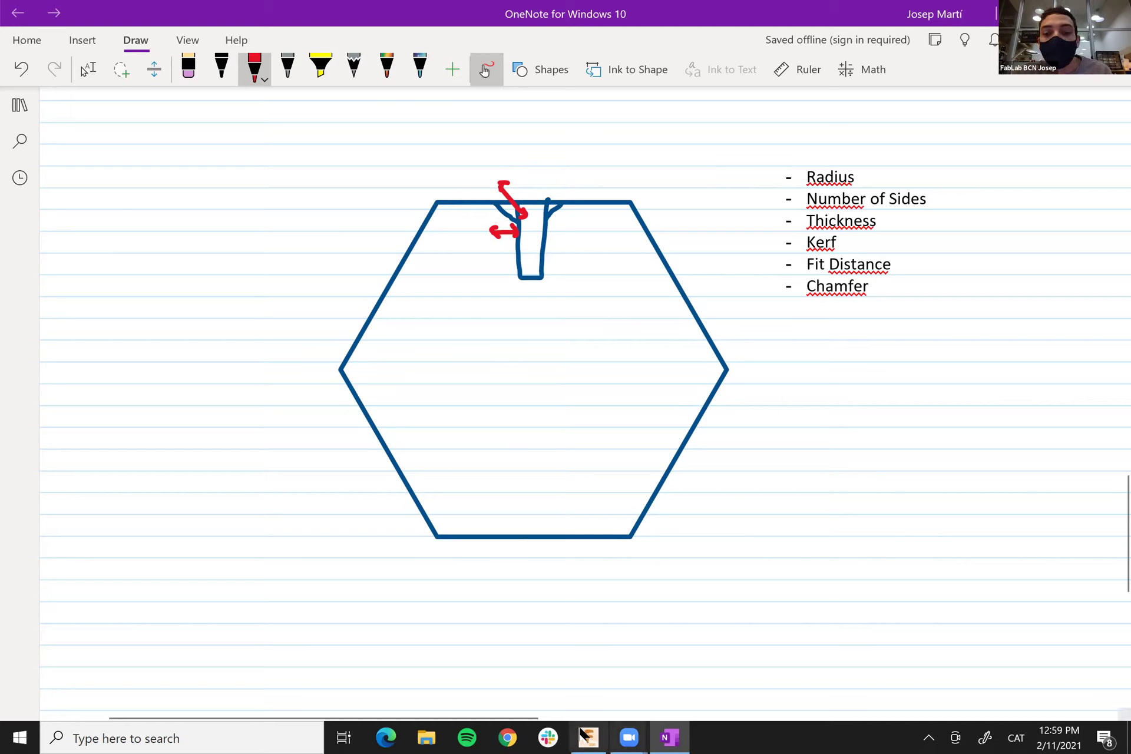
- Switch to Fusion 360 and start a new sketch on the horizontal XY plane
mouse_move(582, 735)
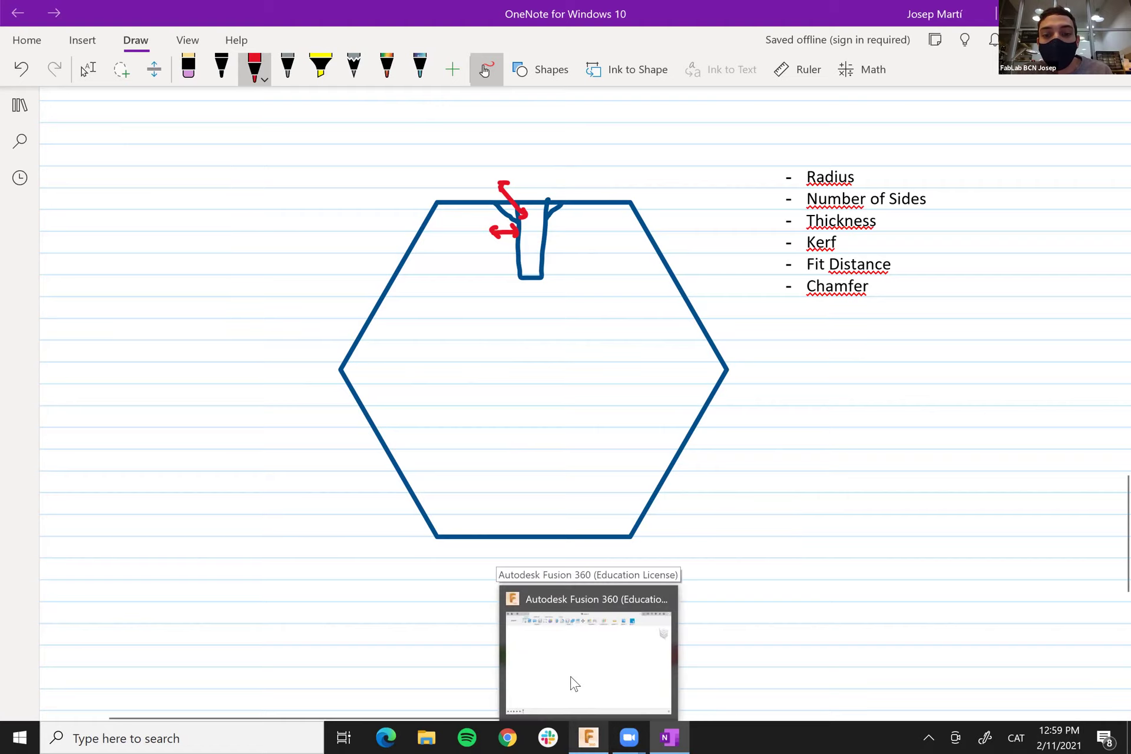
left_click(577, 635)
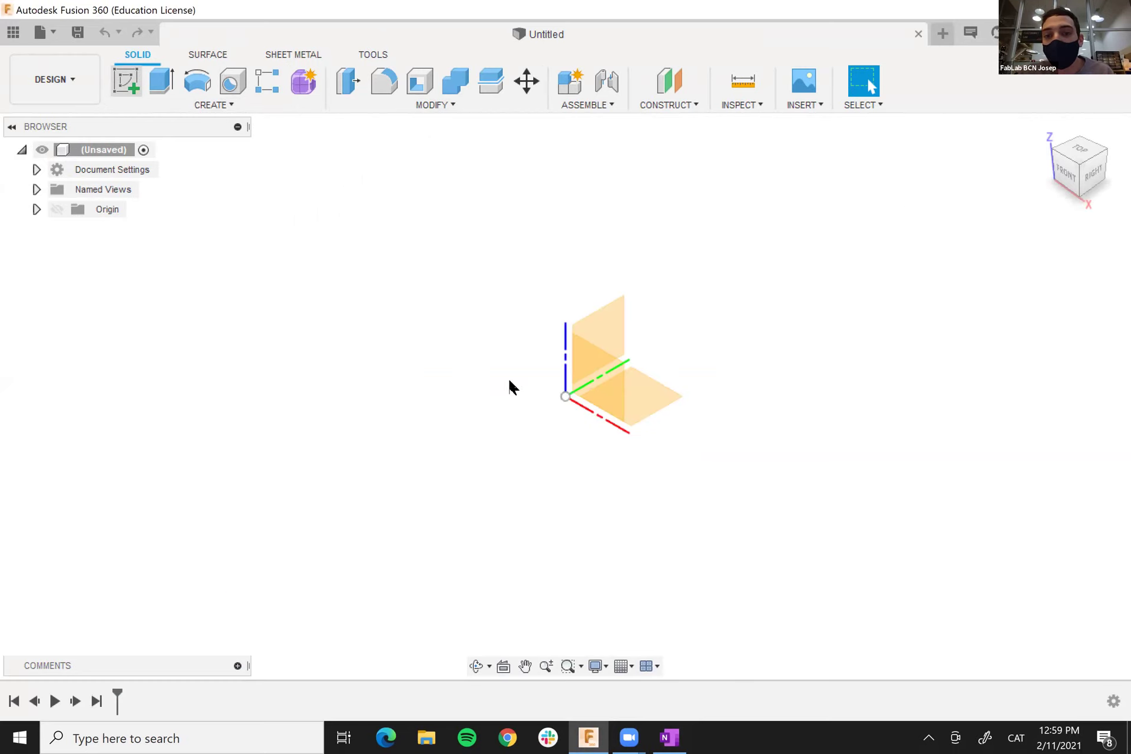
left_click(670, 401)
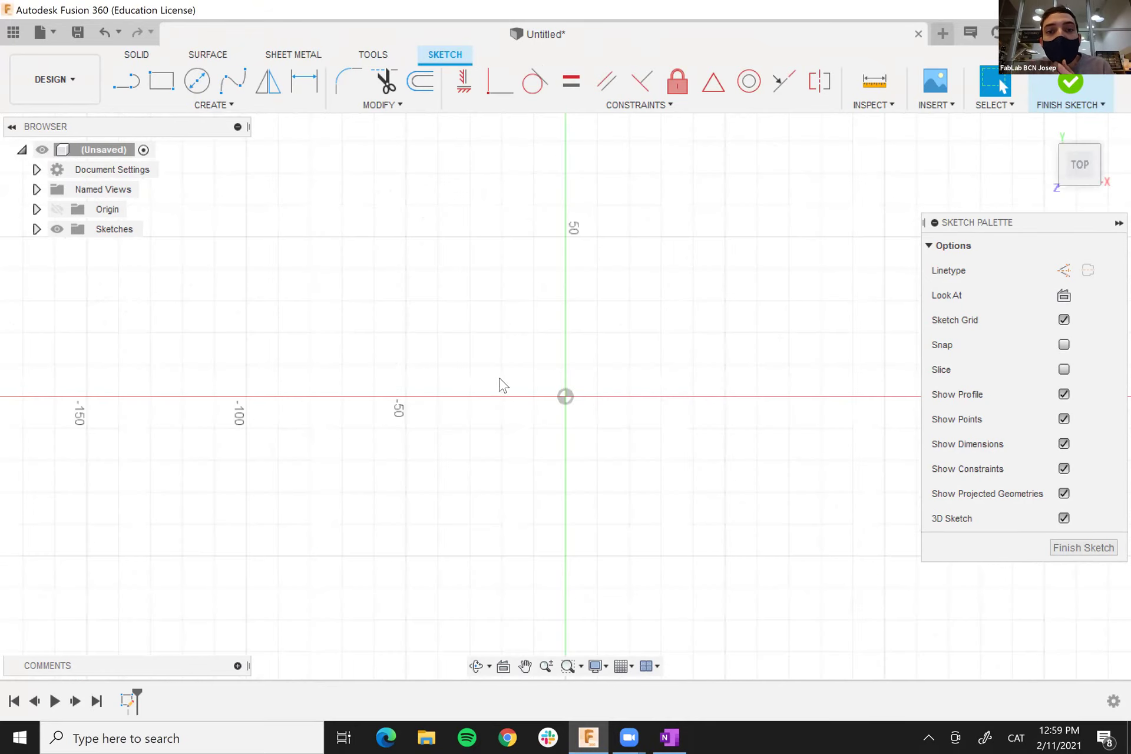
- Draw a six-sided inscribed polygon centred on the origin with a radius of about 83 mm
left_click(216, 105)
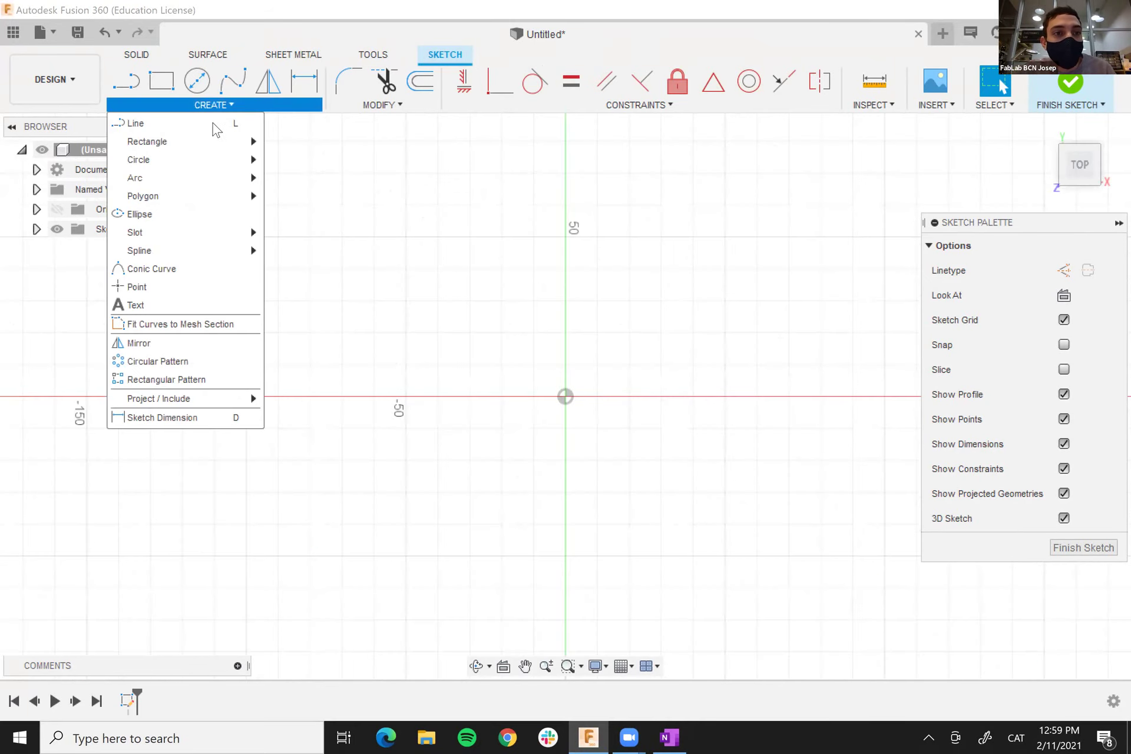
mouse_move(224, 197)
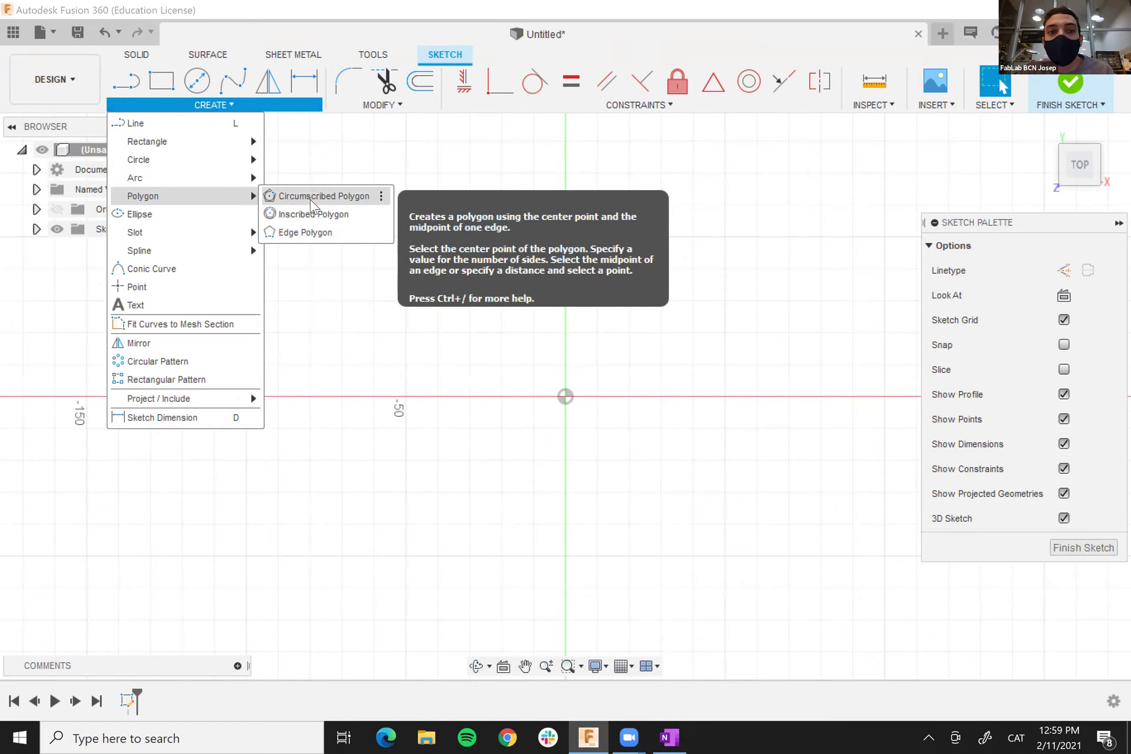
left_click(306, 217)
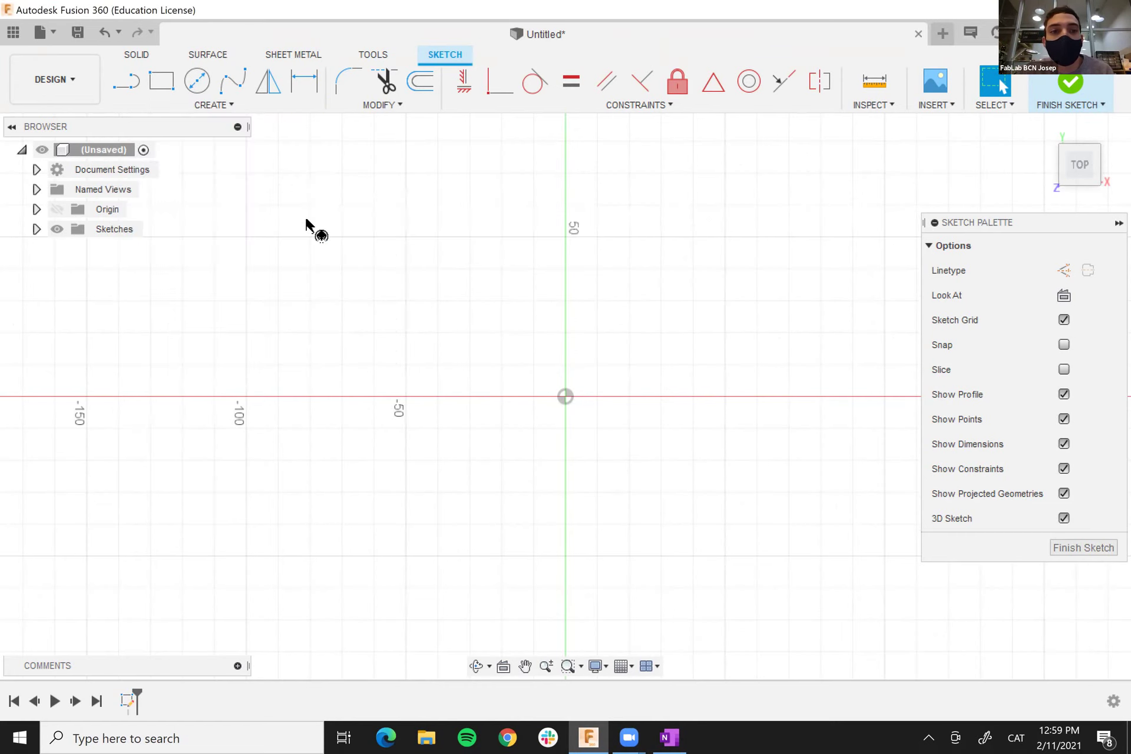
left_click(564, 396)
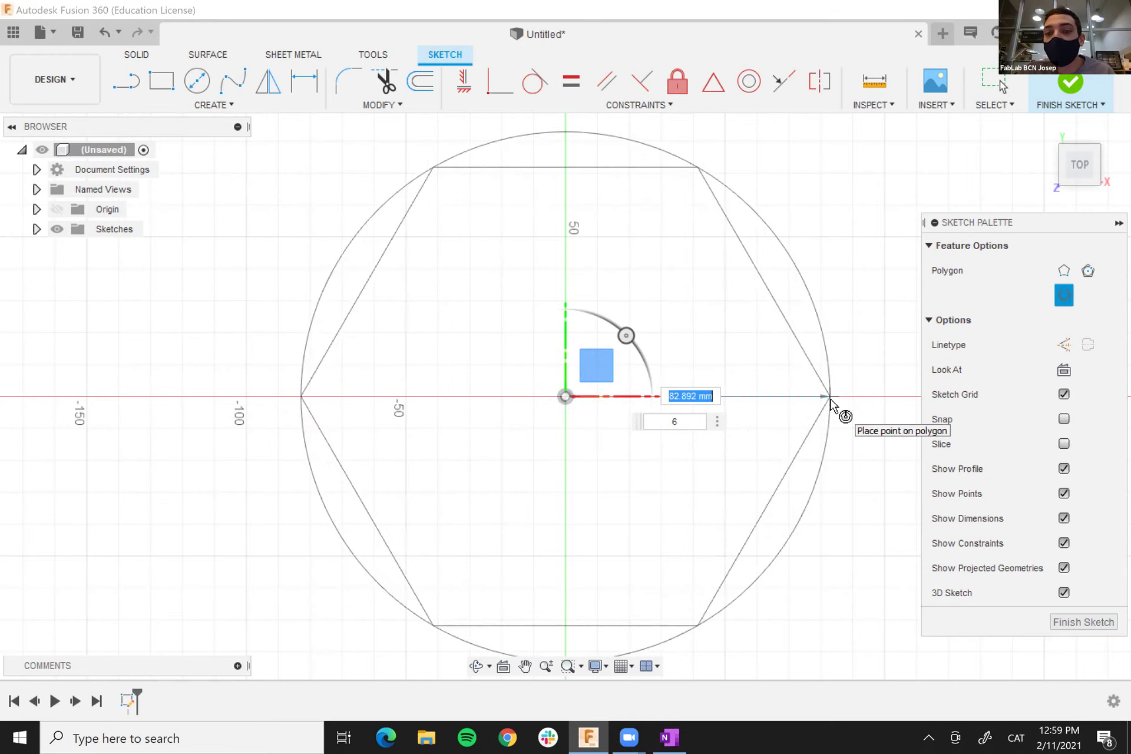
left_click(831, 402)
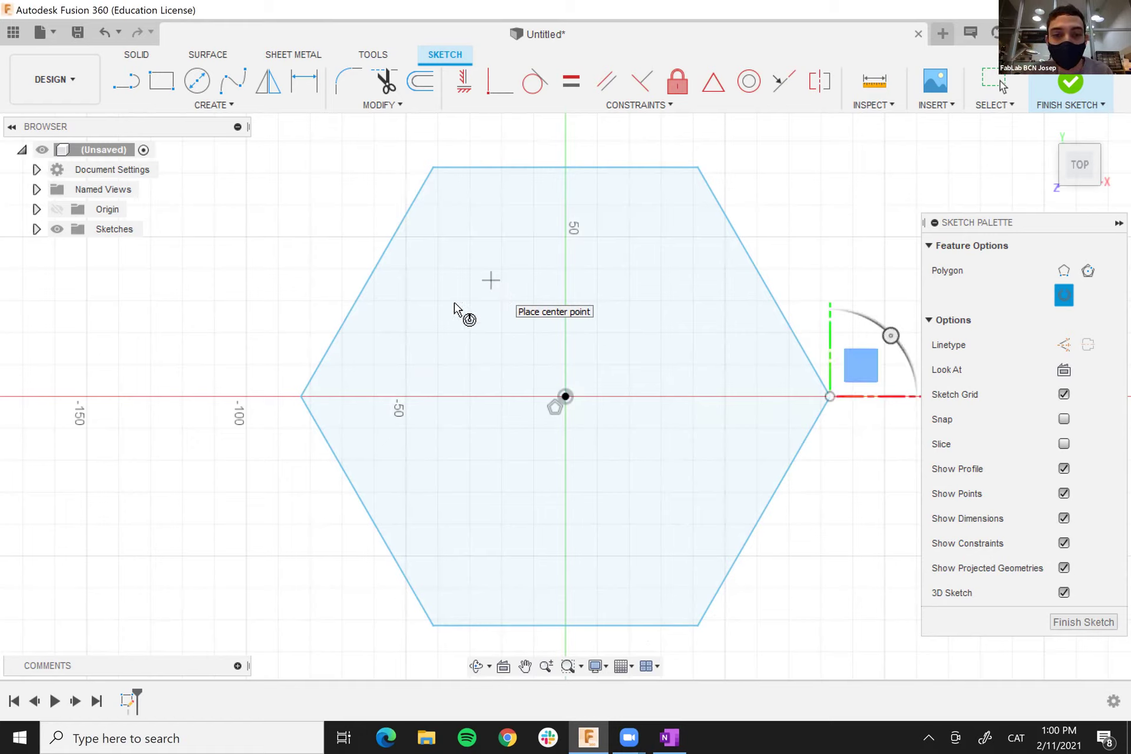
- Leave the polygon command and delete the hexagon from the sketch
key("Escape")
left_click(563, 372)
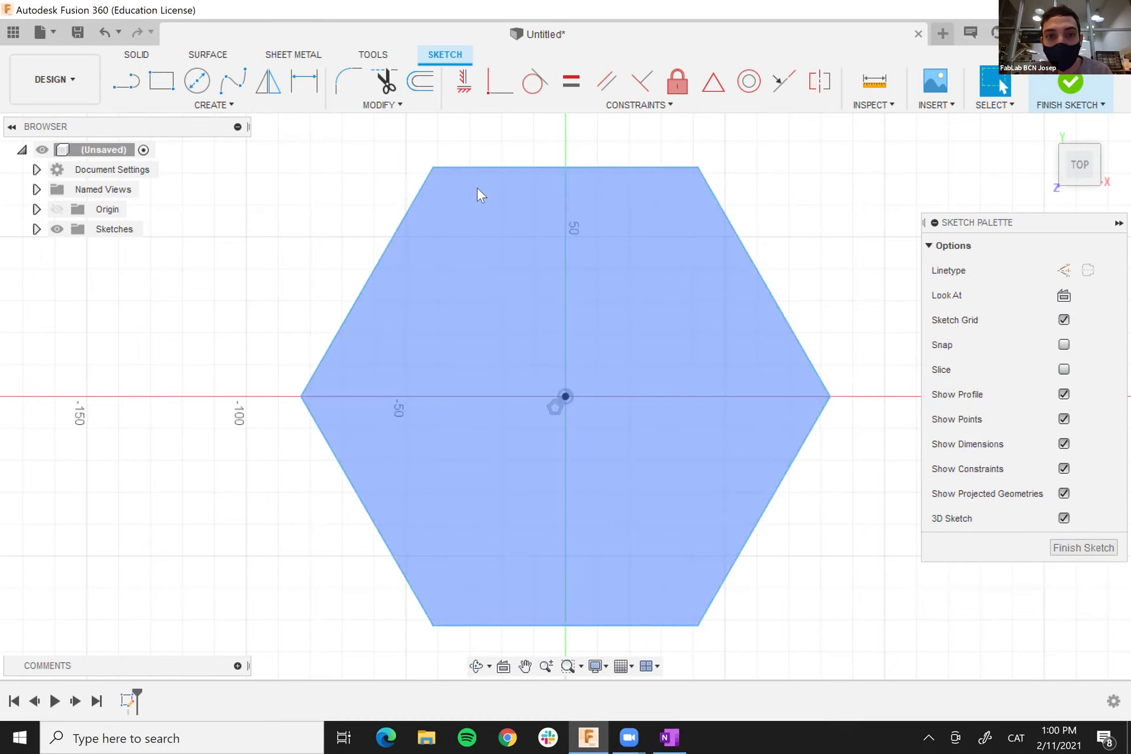
key("Delete")
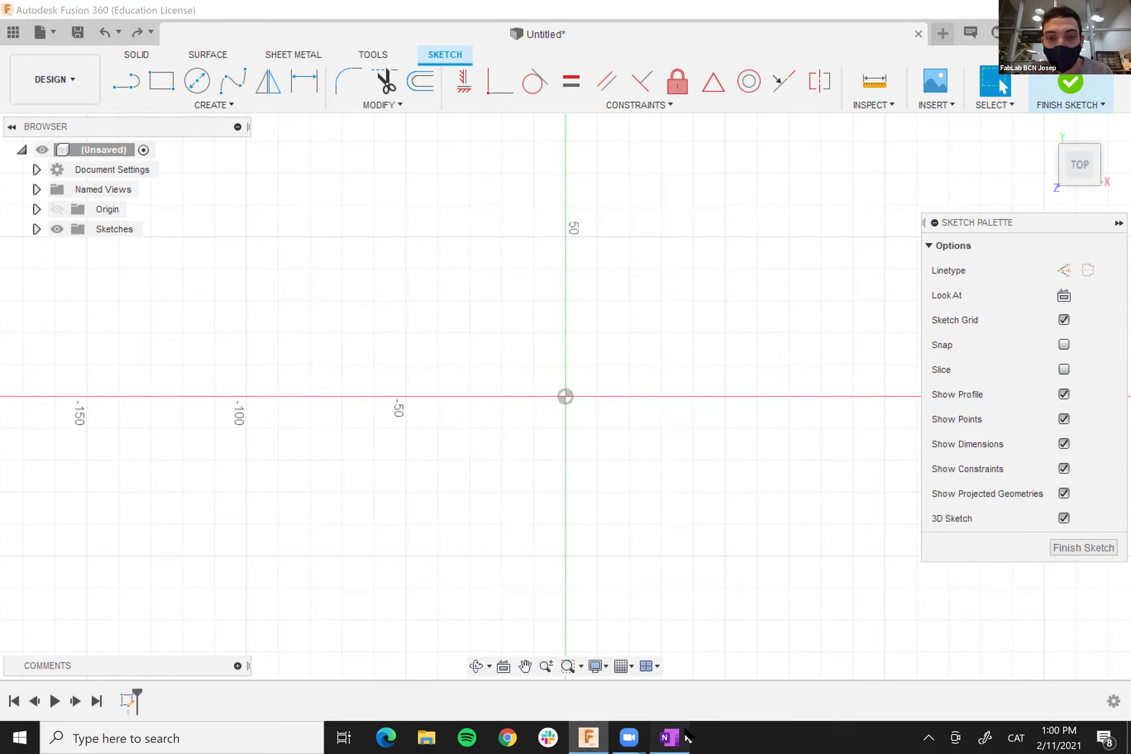
- Switch to OneNote and delete the slot, its chamfers and the red arrows, keeping the hexagon and the parameter list
left_click(670, 738)
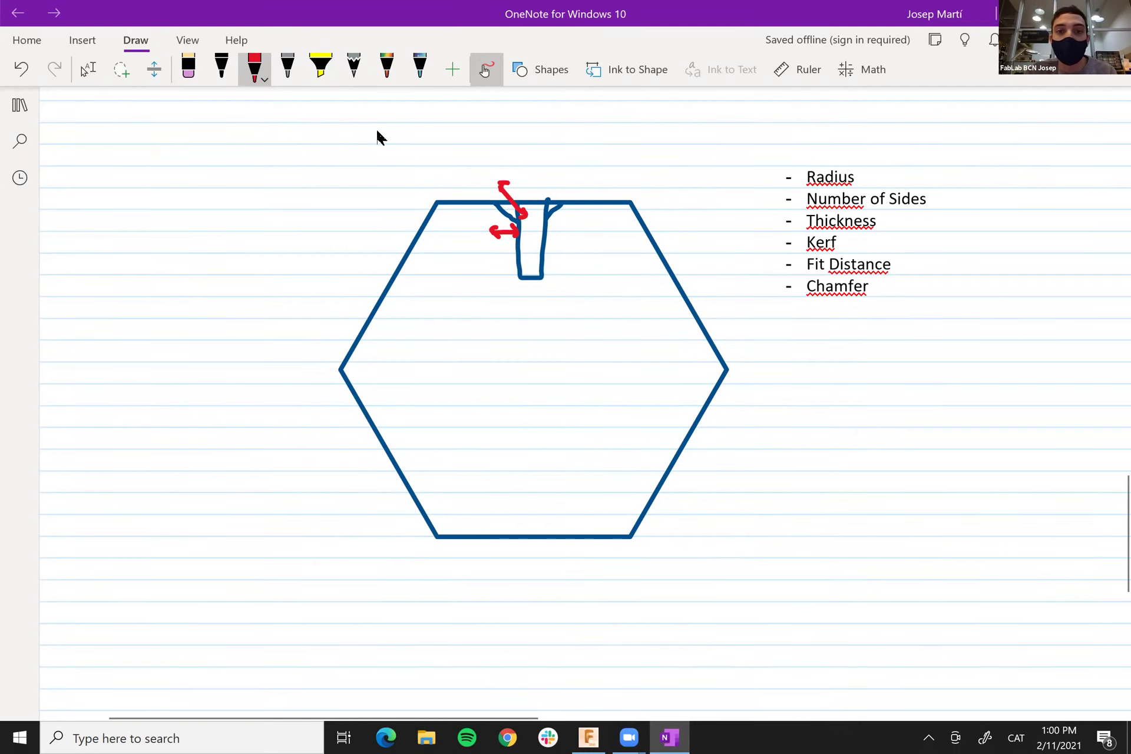
mouse_move(495, 232)
left_mouse_down()
mouse_move(544, 241)
mouse_move(554, 211)
mouse_move(510, 200)
mouse_move(503, 183)
left_mouse_up()
left_click(254, 68)
left_click(88, 69)
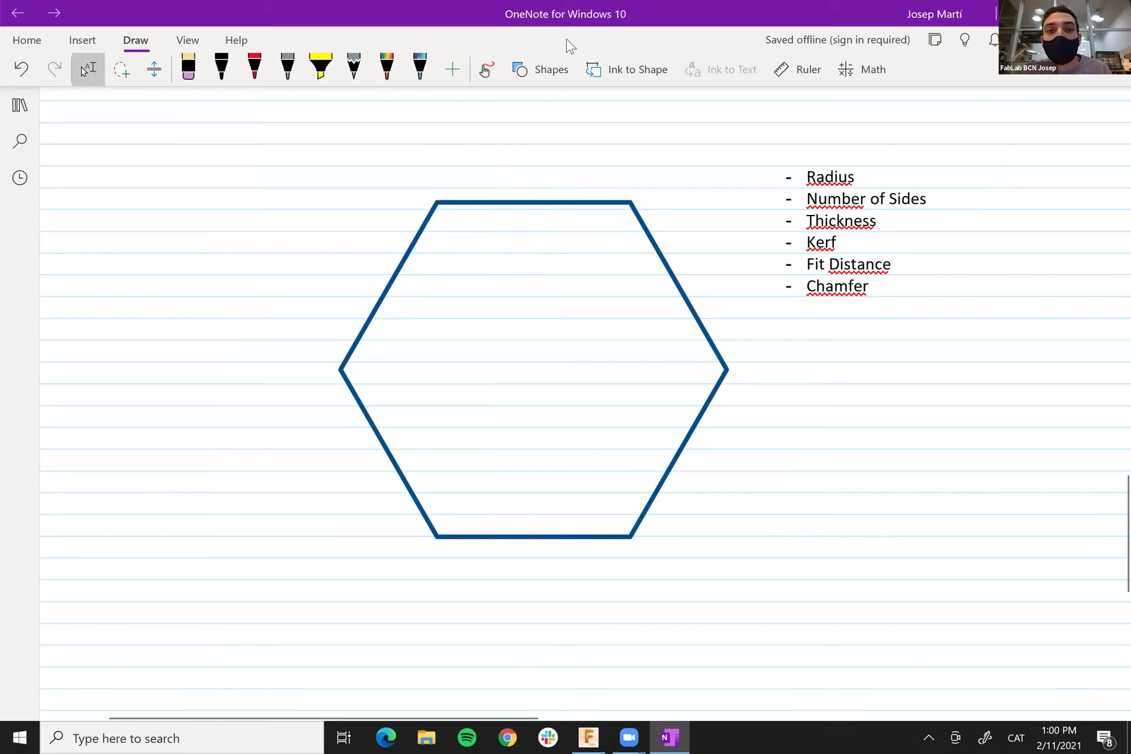
- Turn on ink-to-shape conversion and draw three red diagonals joining the hexagon's opposite corners through its centre
left_click(266, 81)
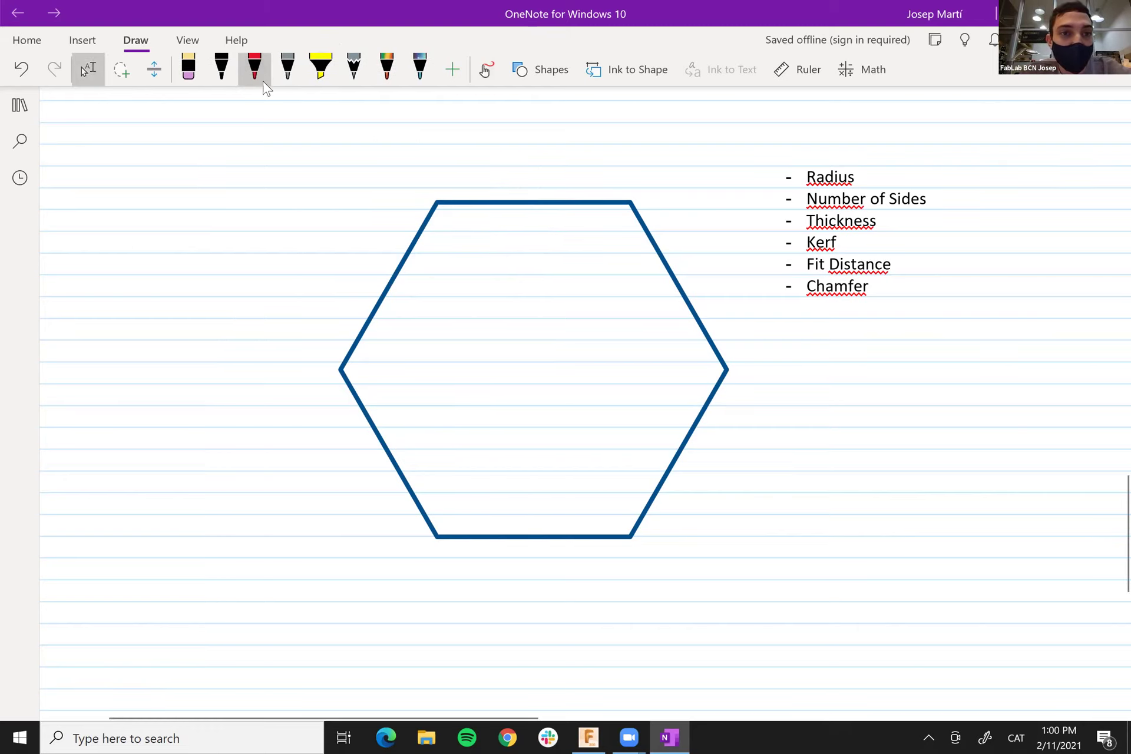
left_click(485, 69)
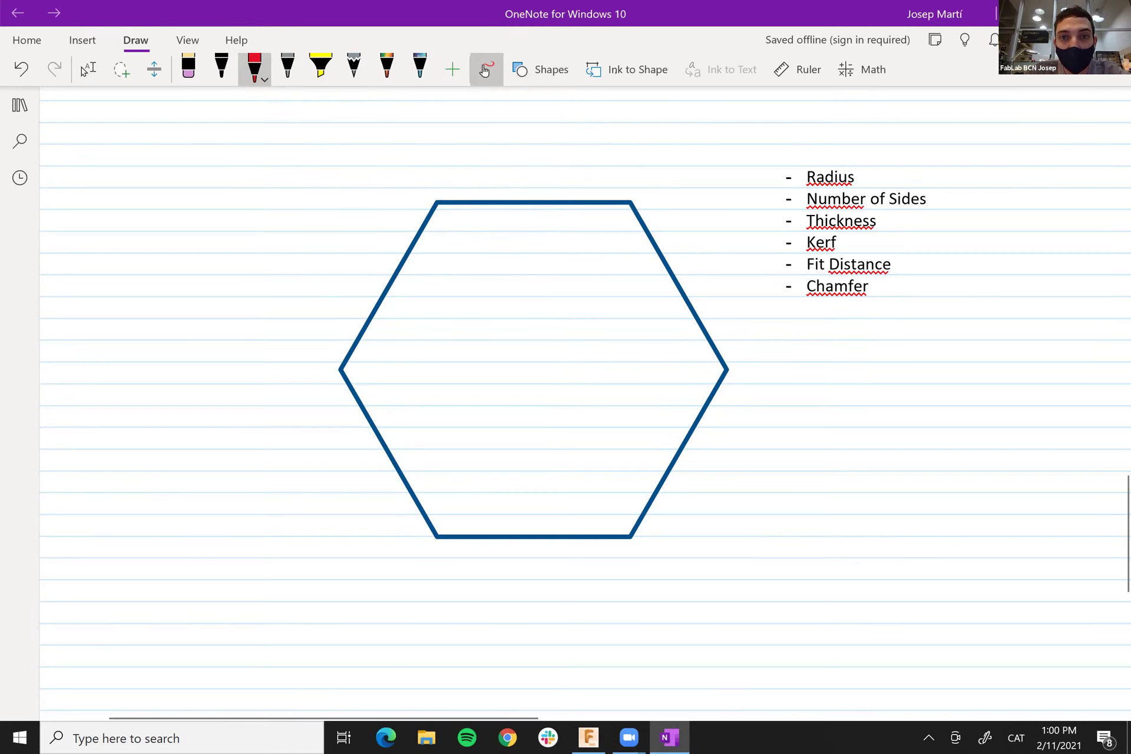
left_click(626, 69)
left_click_drag(437, 204, 633, 537)
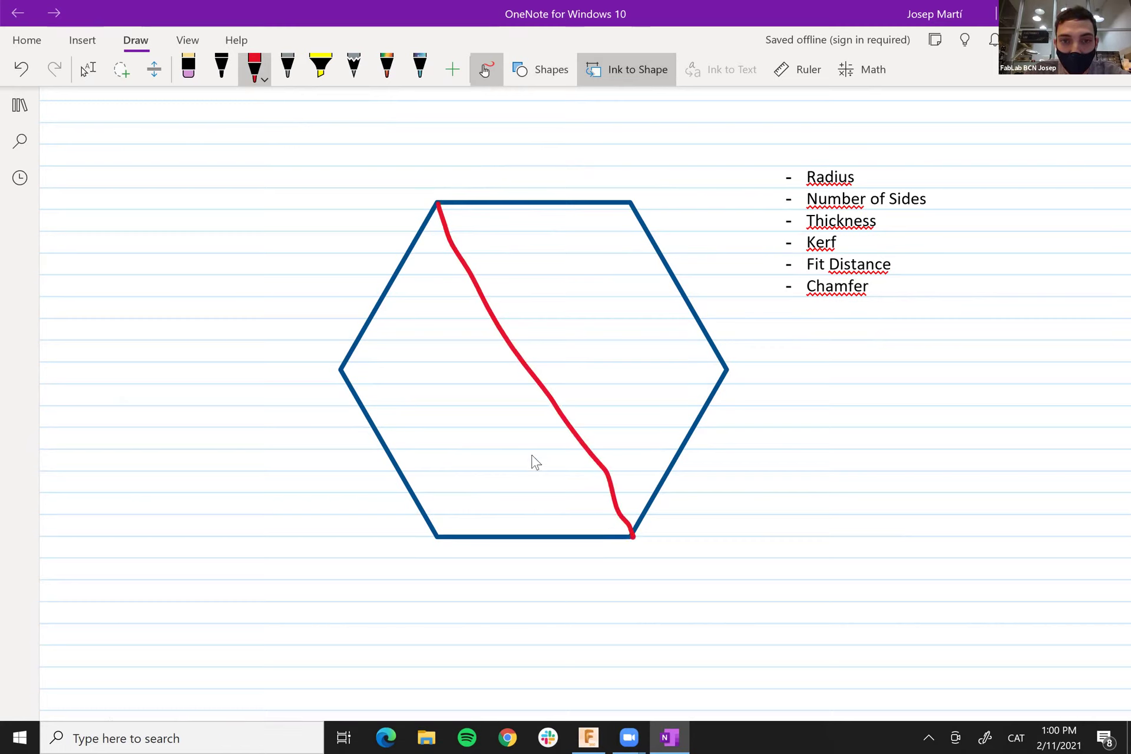
mouse_move(629, 202)
left_mouse_down()
mouse_move(507, 397)
mouse_move(443, 530)
left_mouse_up()
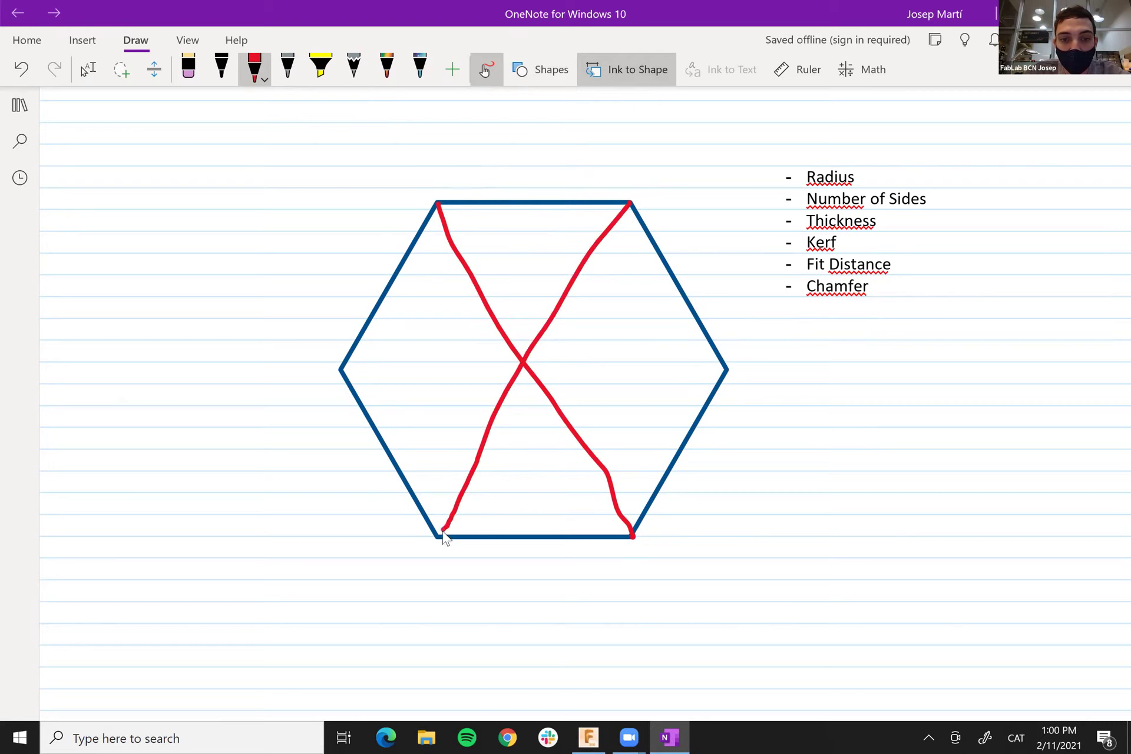
mouse_move(340, 370)
left_mouse_down()
mouse_move(487, 379)
mouse_move(724, 367)
left_mouse_up()
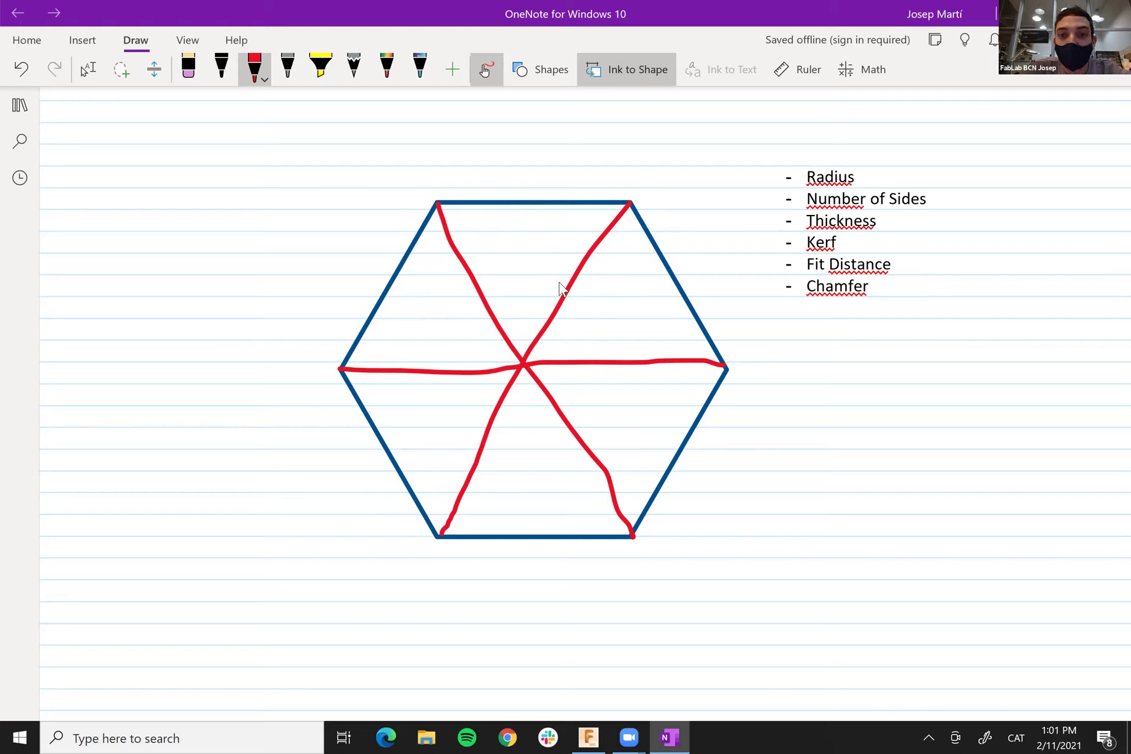
- Set the pen colour to light blue, draw a curved arrow between the two upper diagonals and label it α
left_click(260, 72)
left_click(296, 244)
left_click_drag(542, 307, 493, 303)
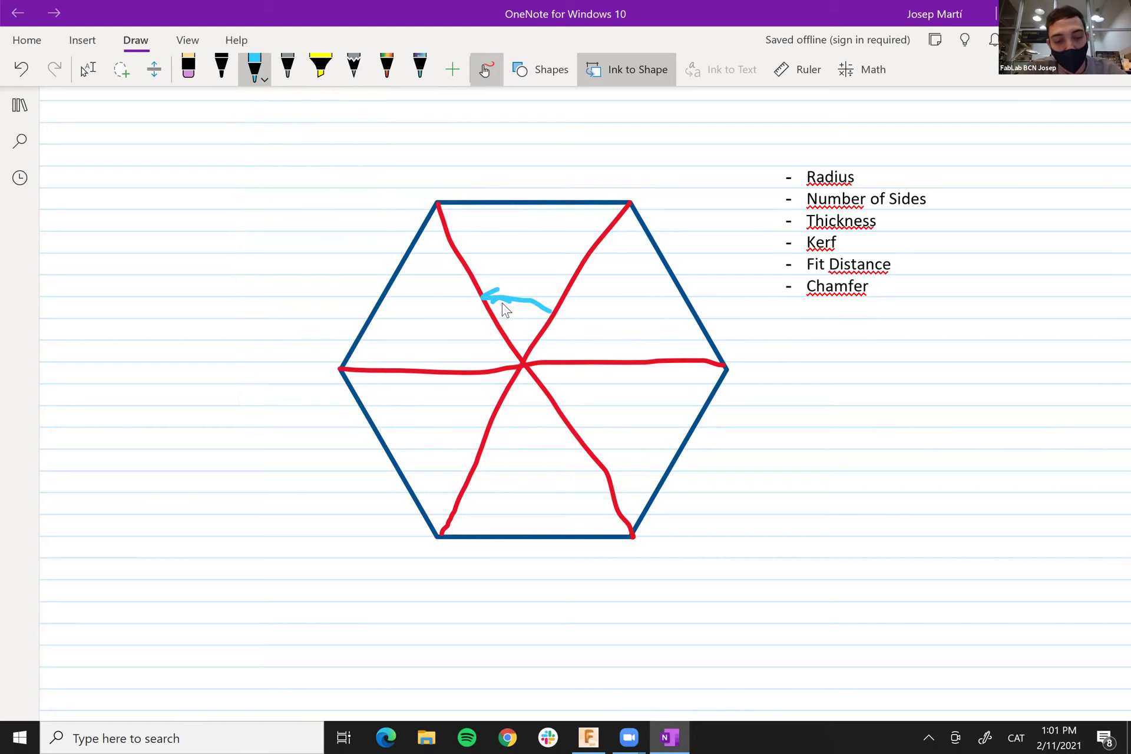
key("ctrl+z")
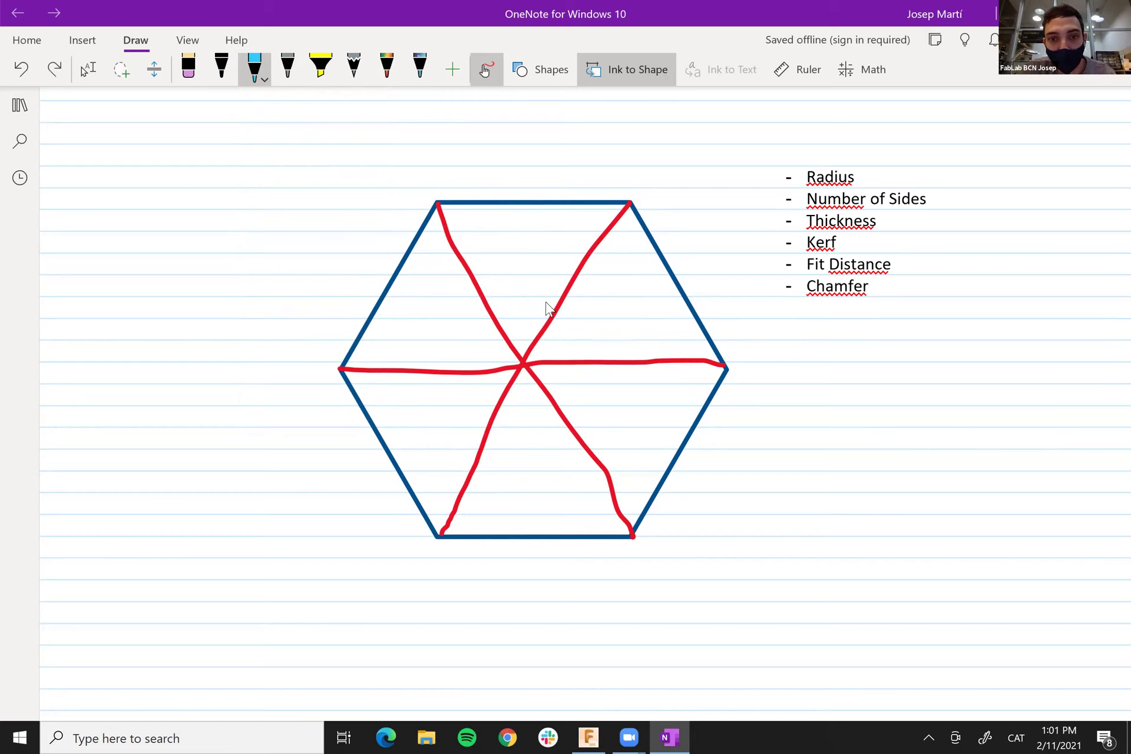
left_click_drag(496, 287, 502, 307)
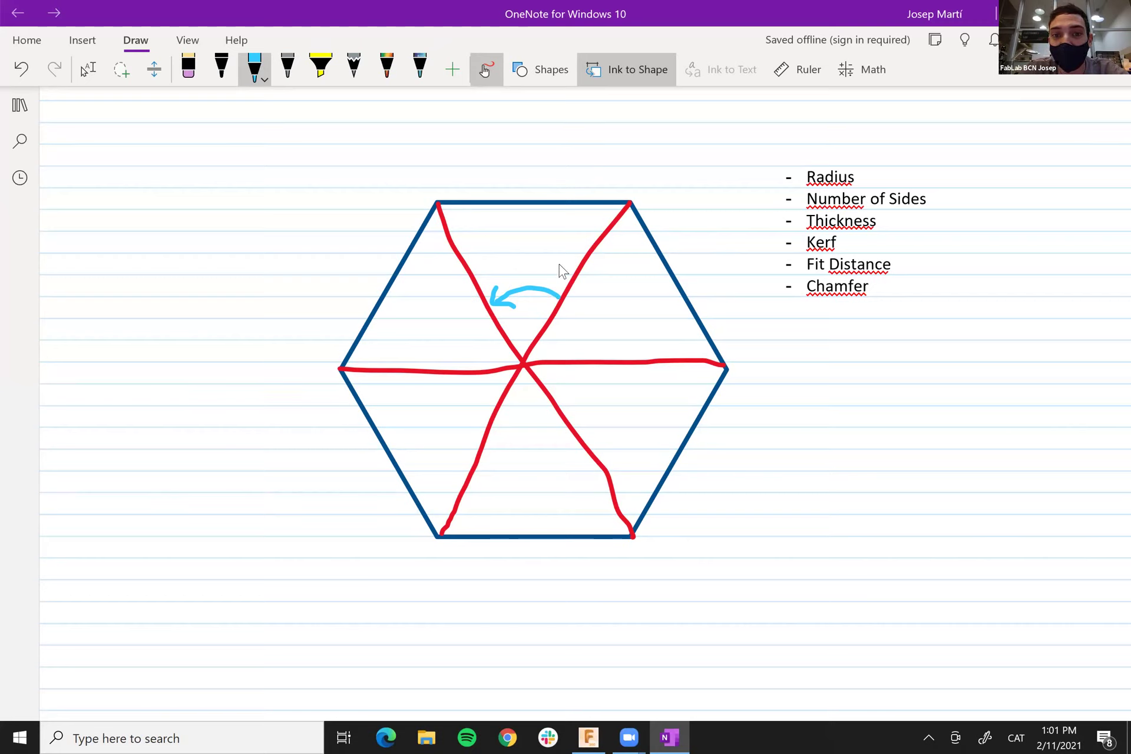
left_click_drag(515, 253, 546, 272)
key("ctrl+z")
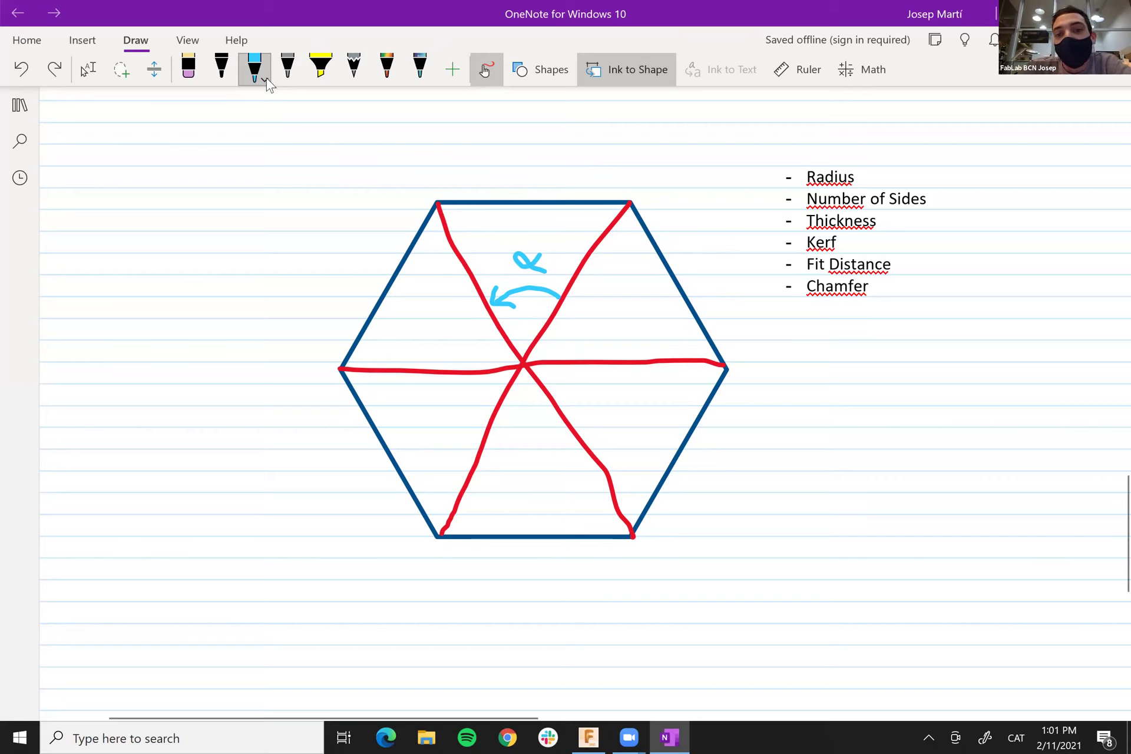
- Draw a full-circle arrow around the hexagon's centre and write the formula α = 360°/6 below the parameter list
mouse_move(545, 327)
left_mouse_down()
mouse_move(499, 342)
mouse_move(505, 389)
mouse_move(583, 344)
left_mouse_up()
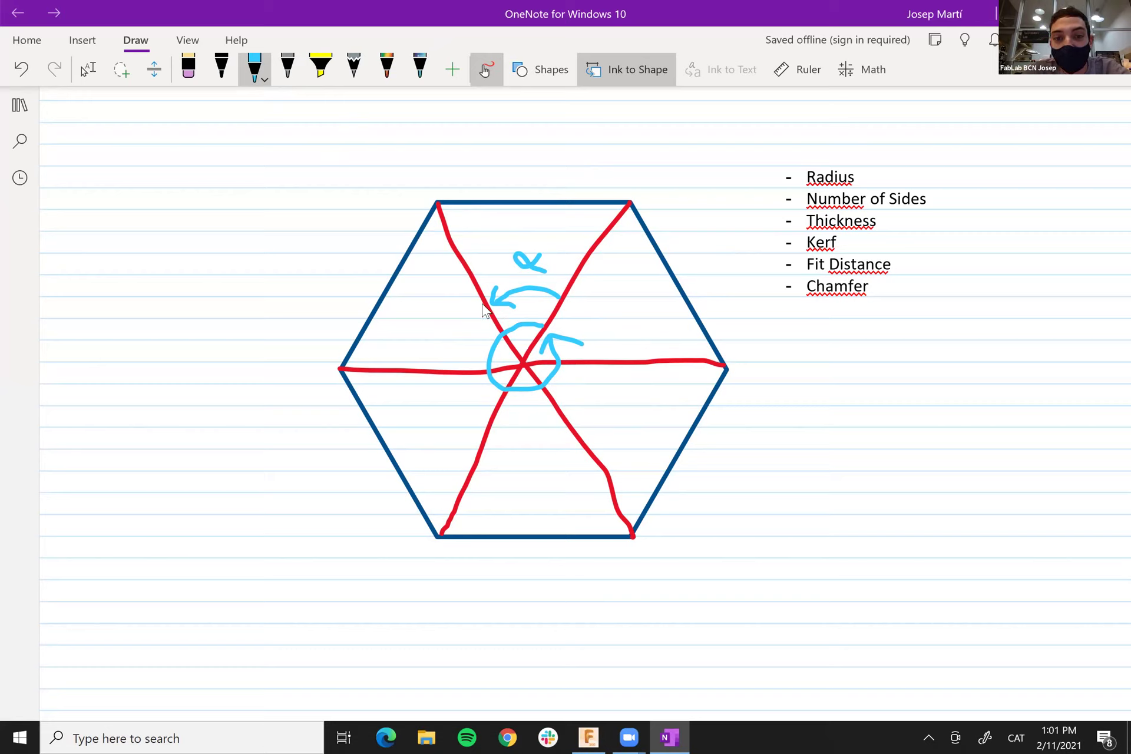
mouse_move(831, 359)
left_mouse_down()
mouse_move(863, 368)
mouse_move(866, 390)
mouse_move(899, 372)
mouse_move(927, 394)
mouse_move(950, 384)
mouse_move(973, 396)
mouse_move(996, 361)
left_mouse_up()
left_click_drag(931, 406, 1003, 405)
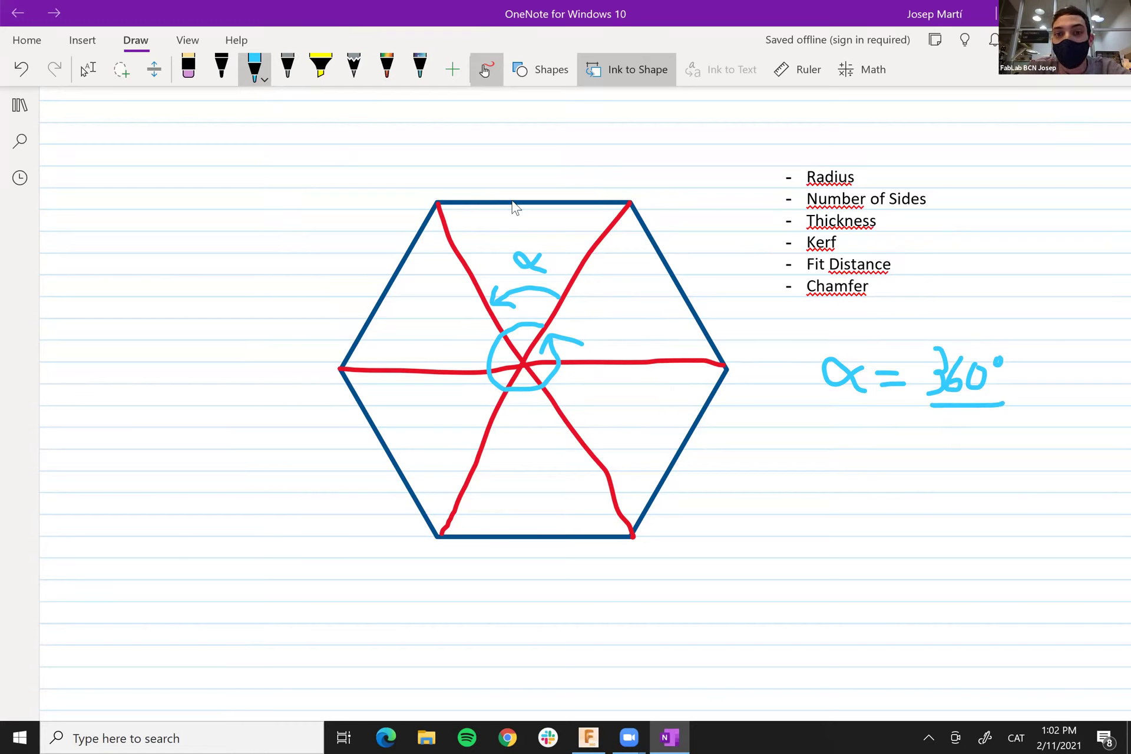
left_click_drag(978, 423, 964, 454)
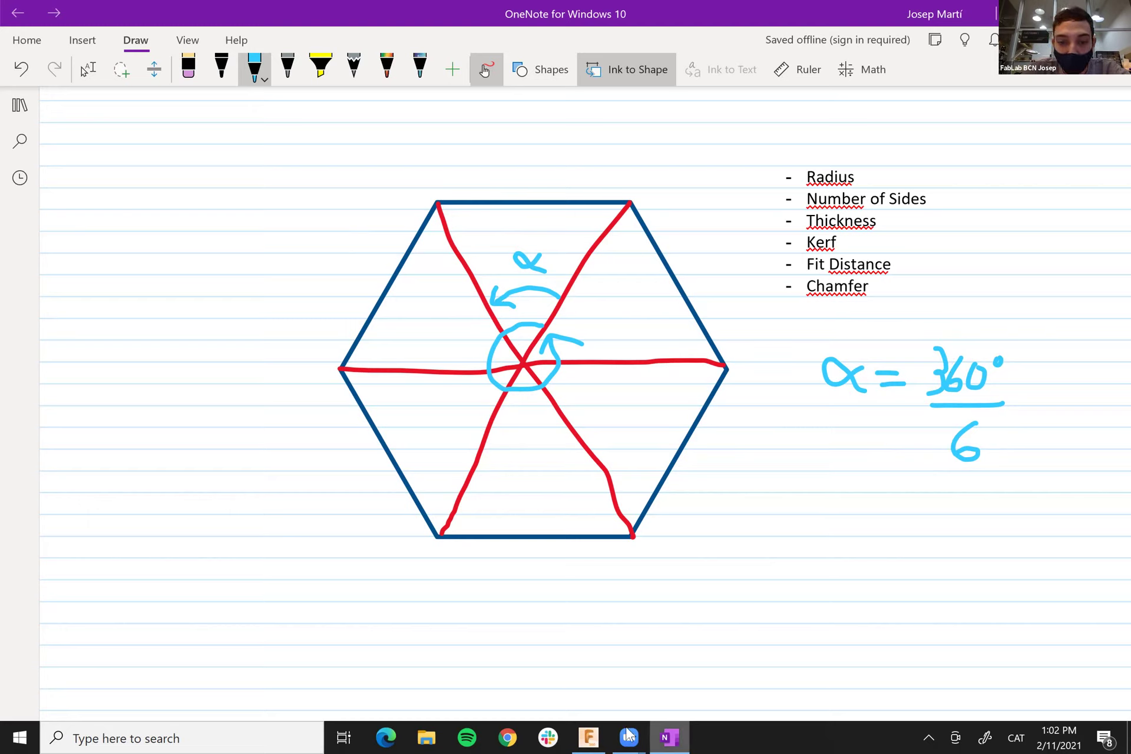
- Switch to Fusion 360 and sketch a closed three-line triangle with its lower corner on the origin, opening upwards
left_click(596, 732)
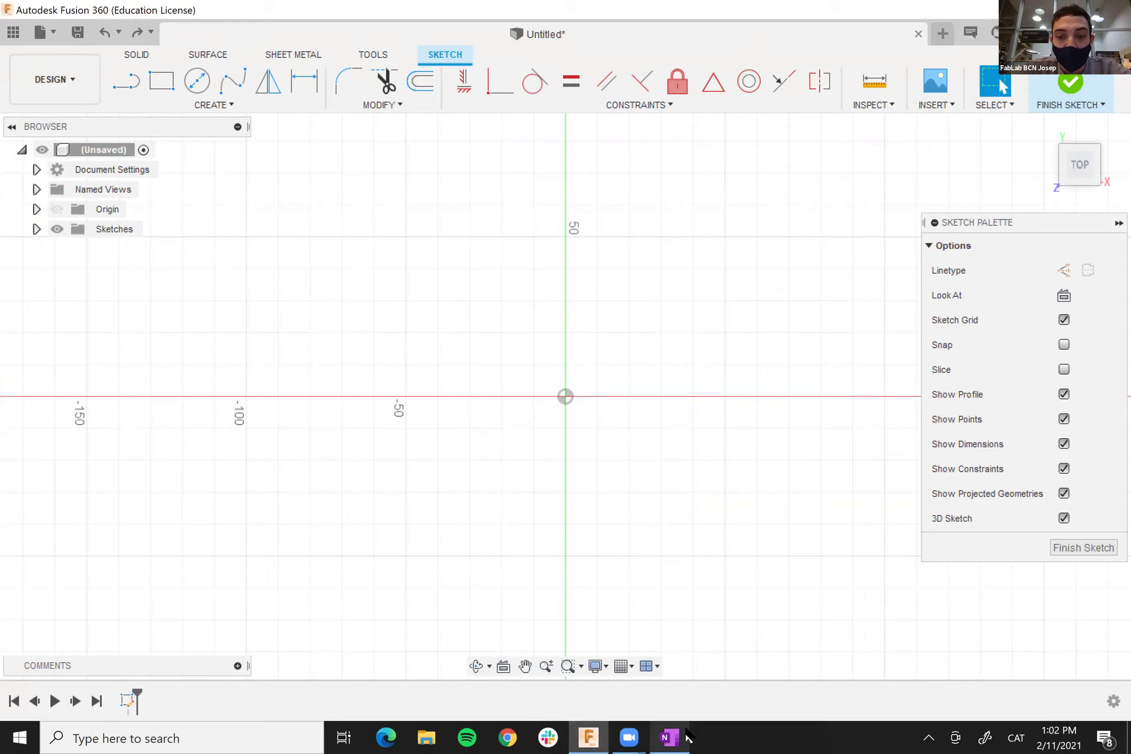
mouse_move(671, 736)
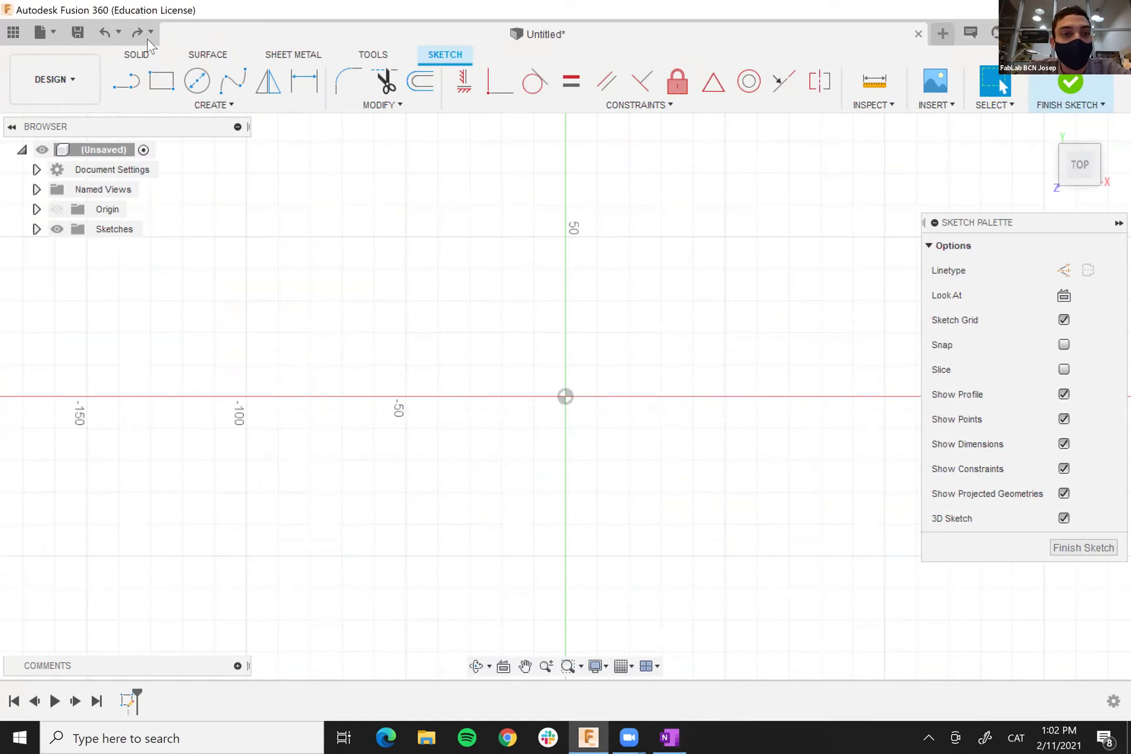
left_click(125, 81)
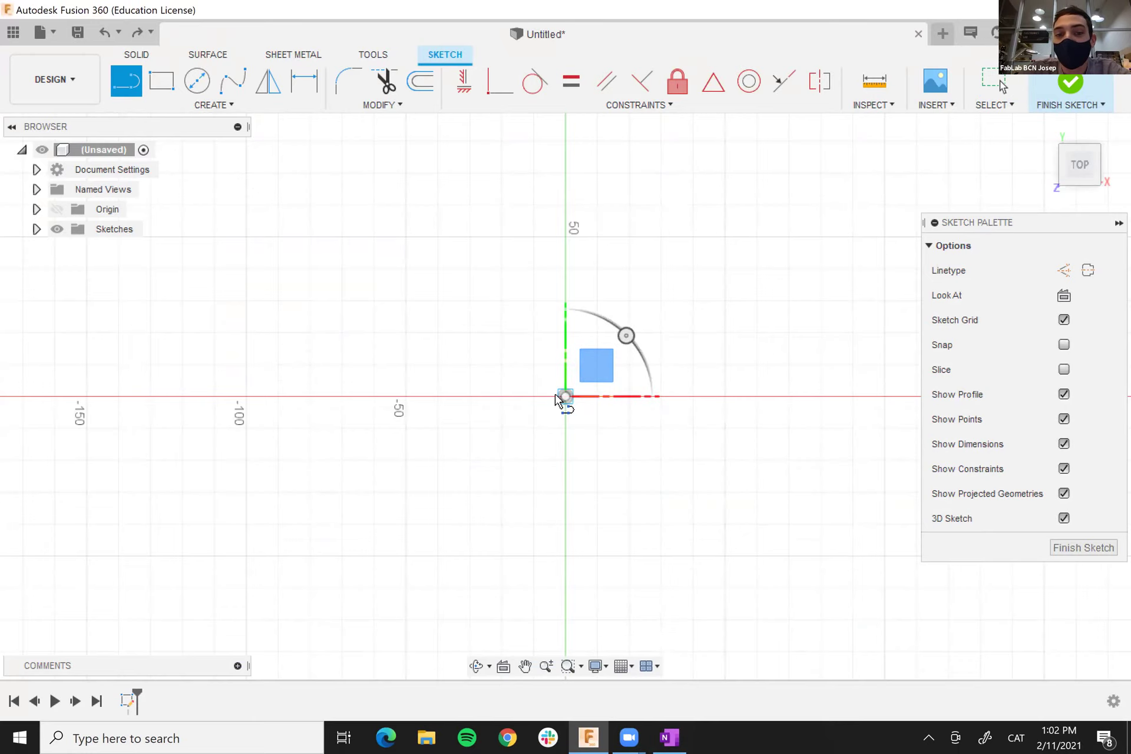
left_click(433, 202)
left_click(720, 159)
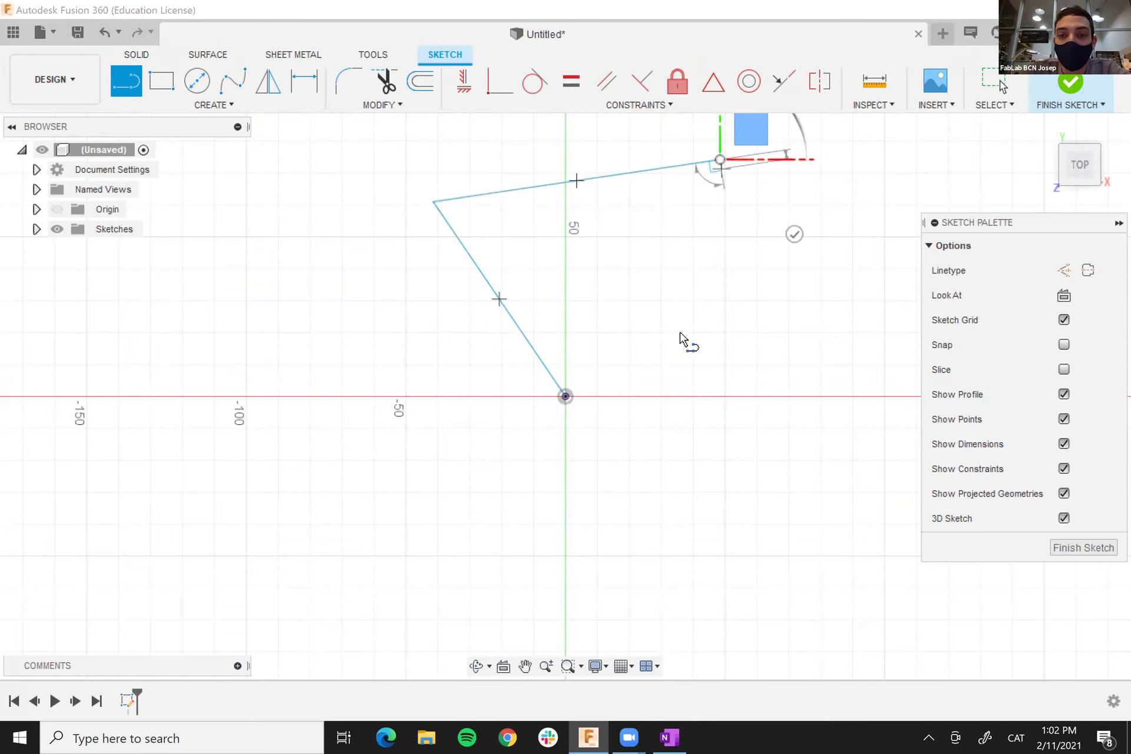
left_click(565, 395)
scroll(310, 340, "up", 1)
scroll(320, 338, "down", 1)
scroll(525, 219, "down", 2)
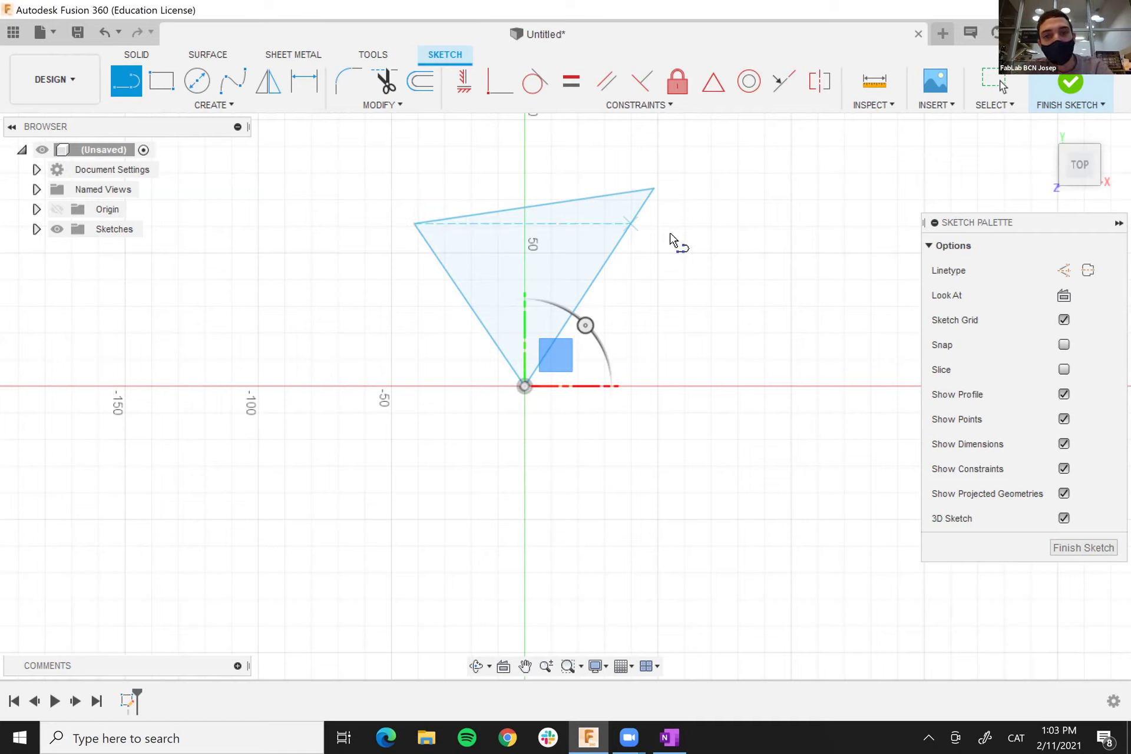
- End the line sketching and apply a horizontal constraint to the triangle's upper line
key("Escape")
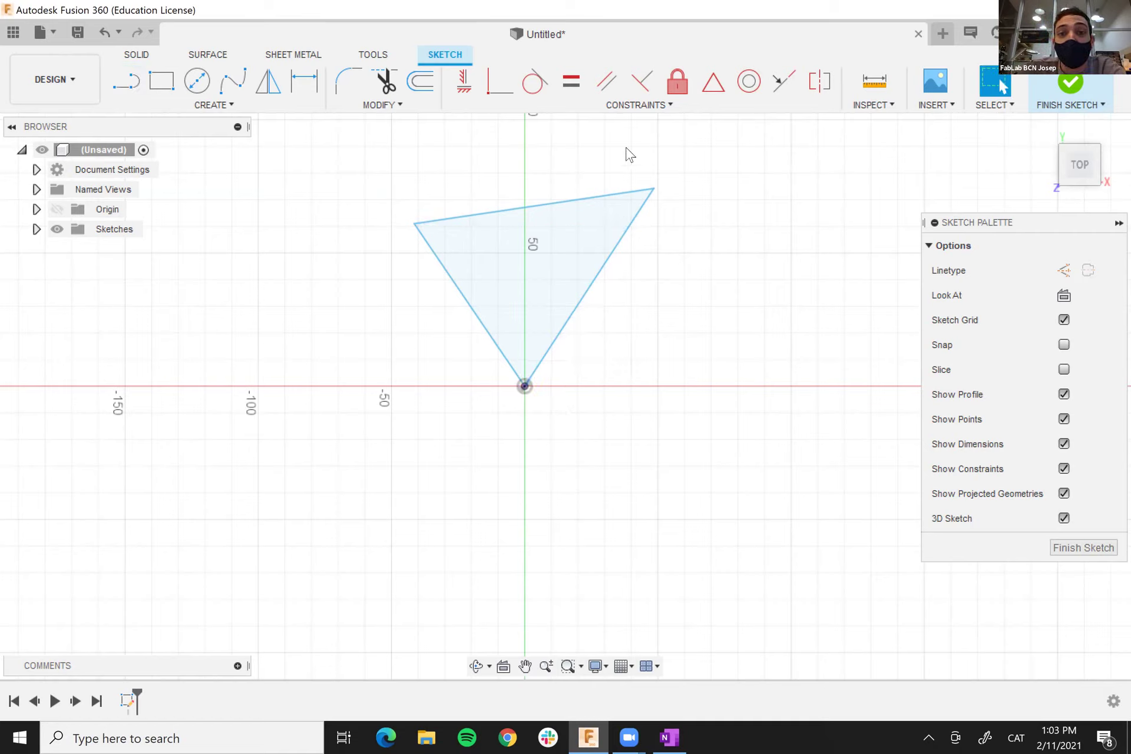
left_click(563, 203)
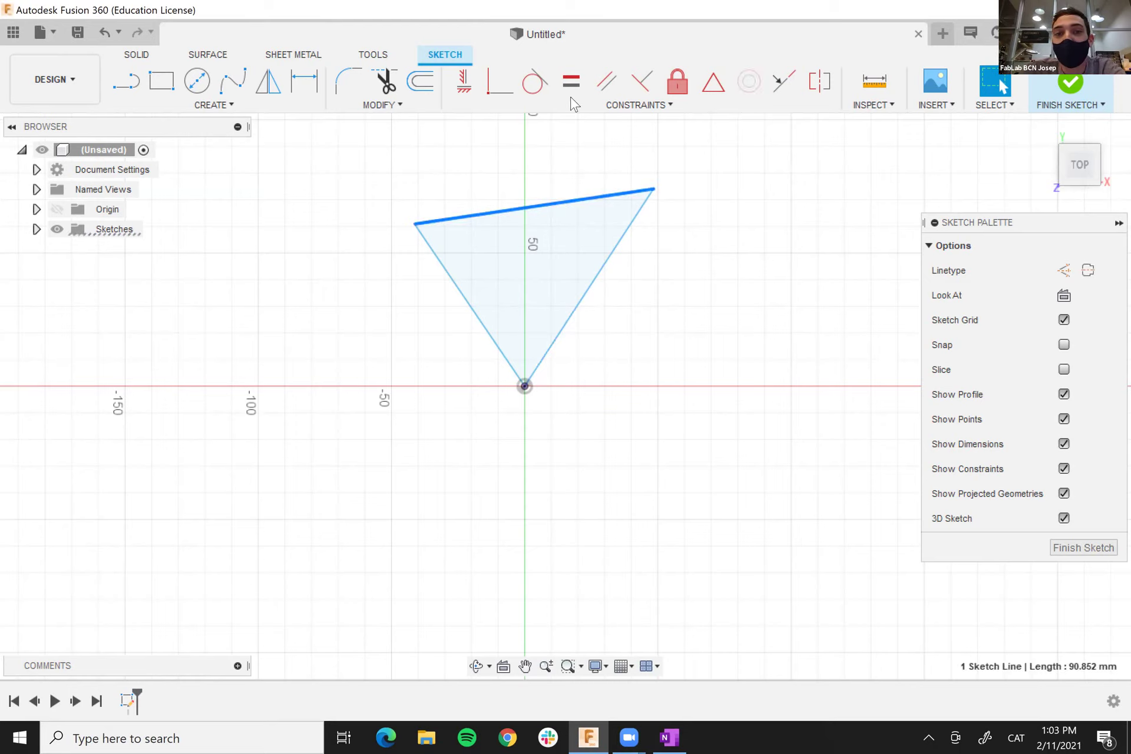
left_click(464, 81)
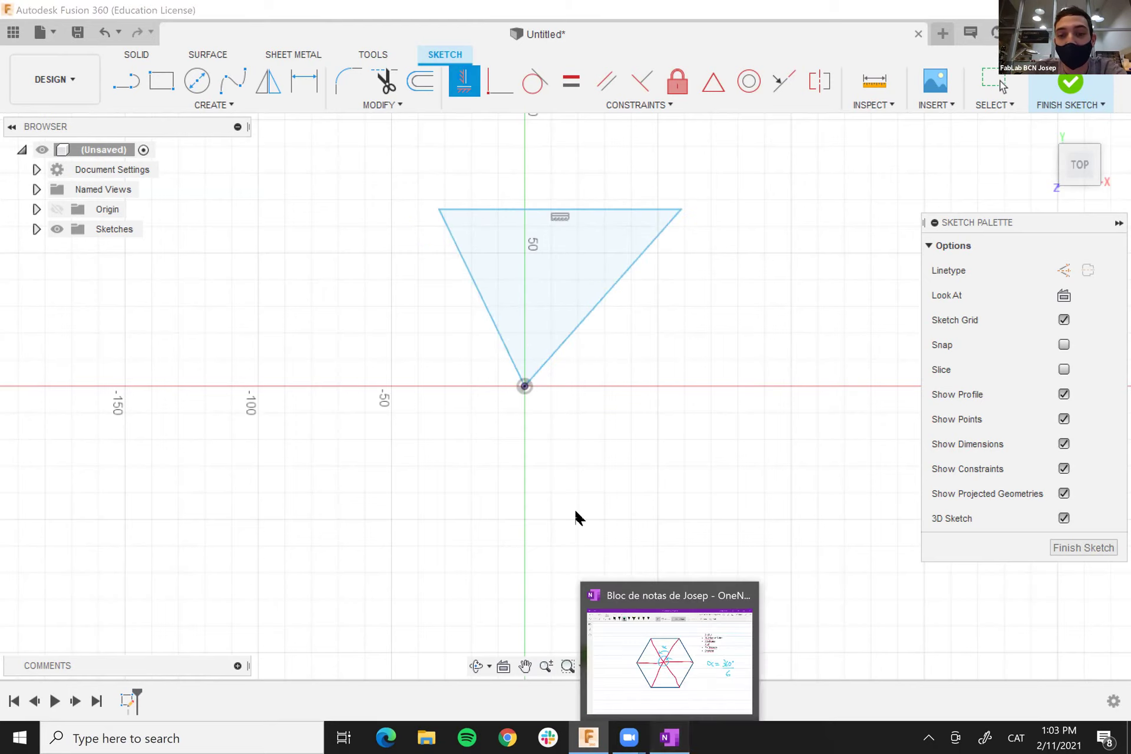
- Check the hexagon drawing in OneNote, return to Fusion 360 and dimension the distance from the origin to the triangle's upper line
left_click(670, 736)
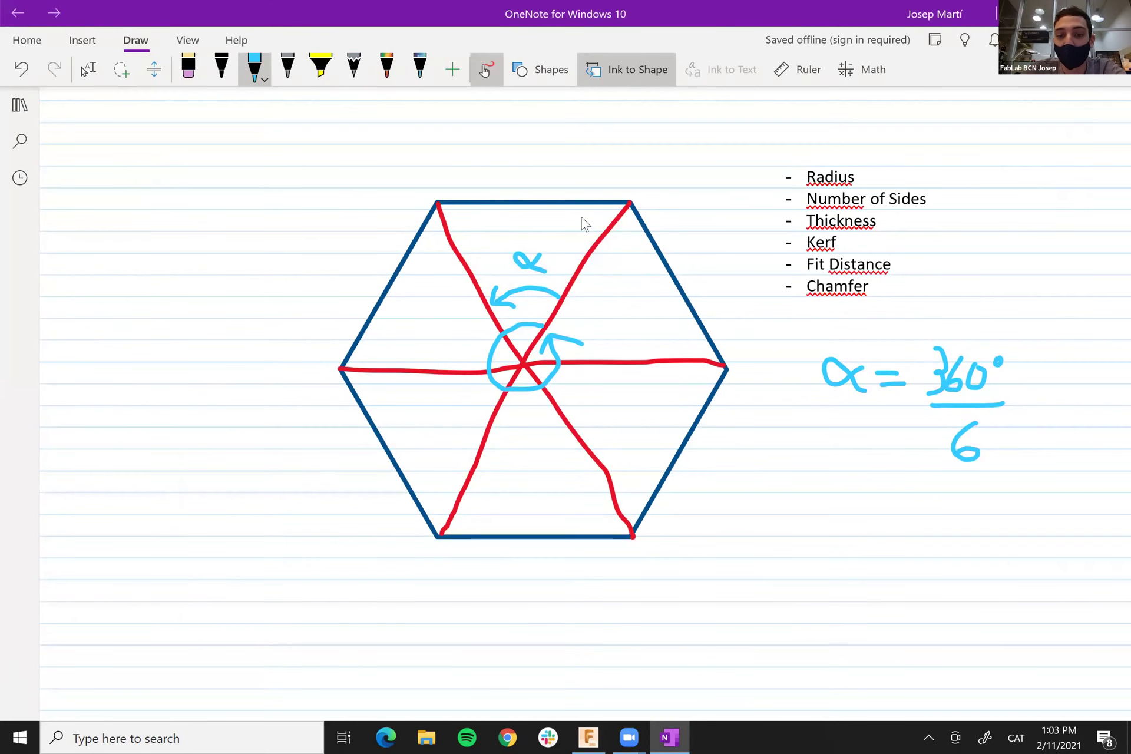
left_click(589, 736)
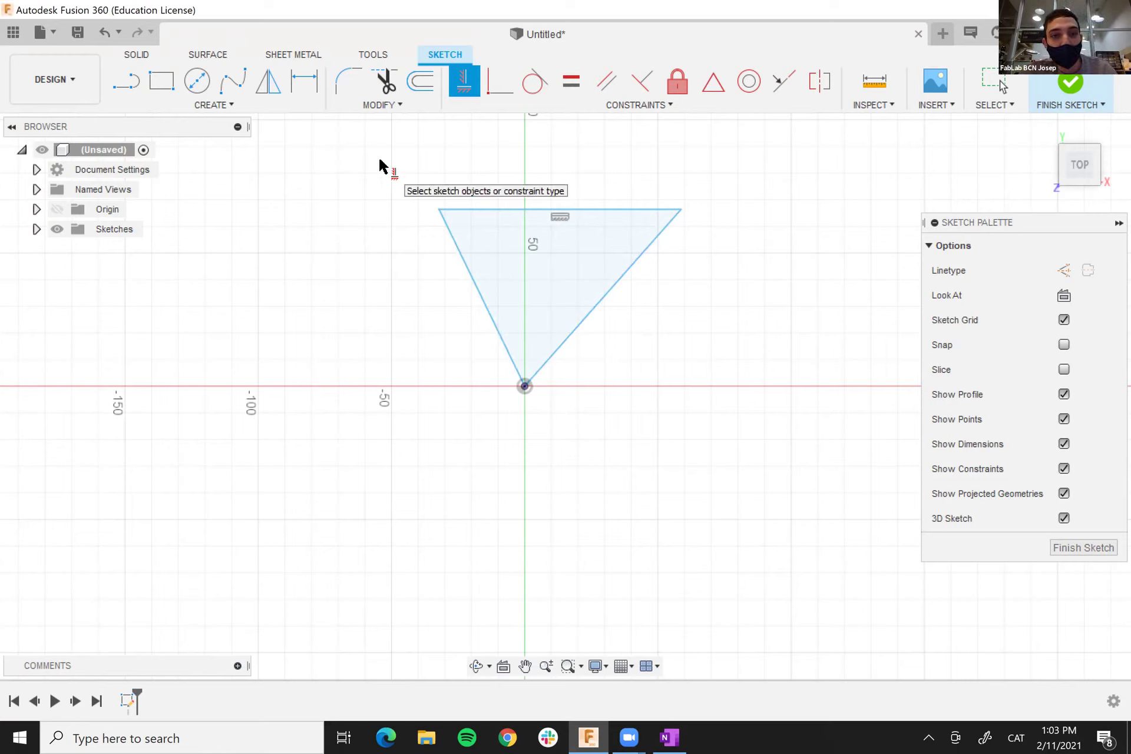
key("d")
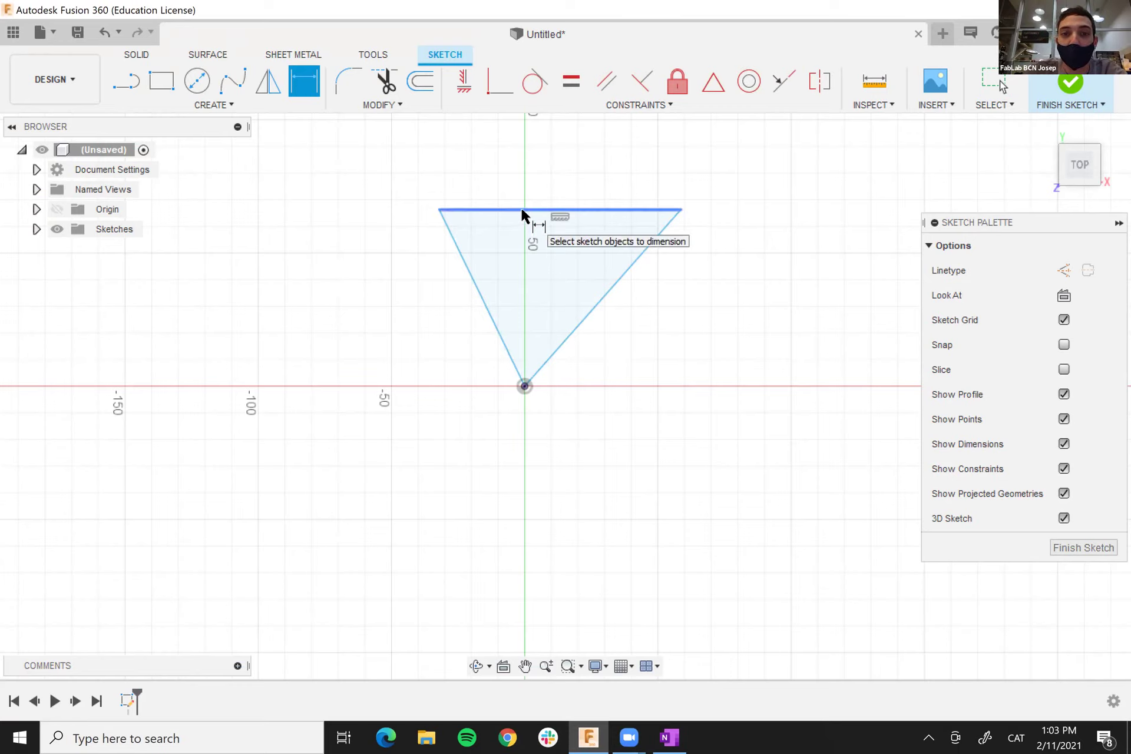
left_click(522, 210)
left_click(524, 386)
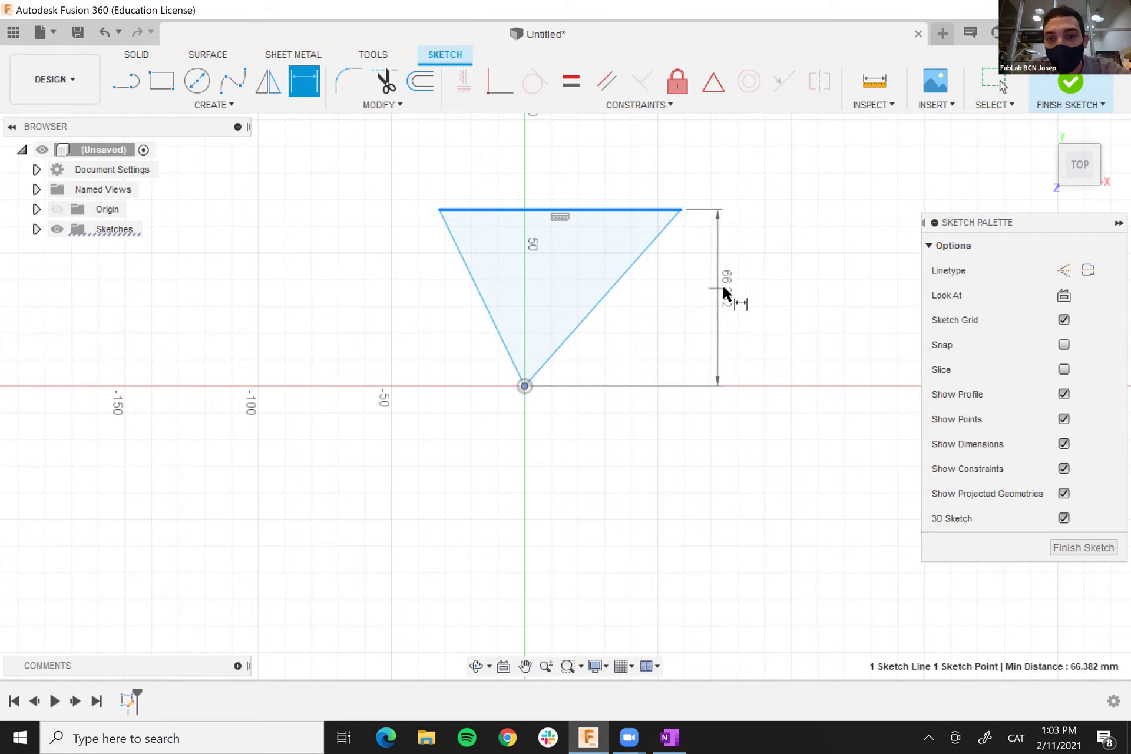
left_click(722, 305)
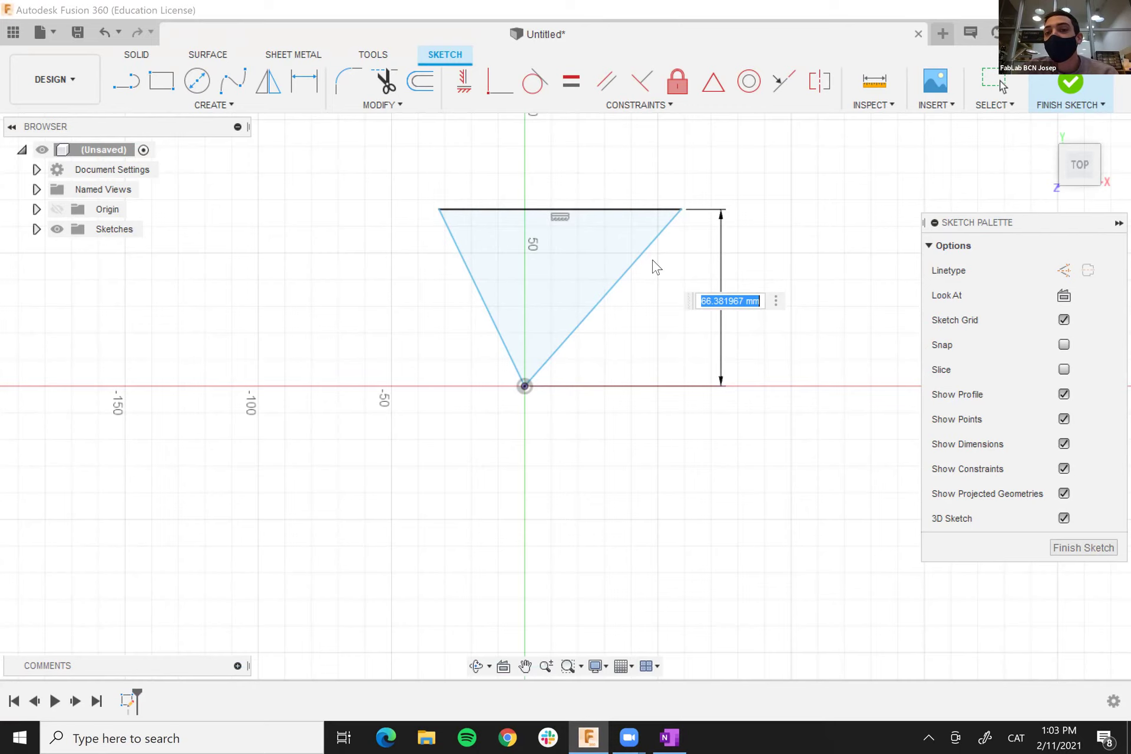
left_click(401, 106)
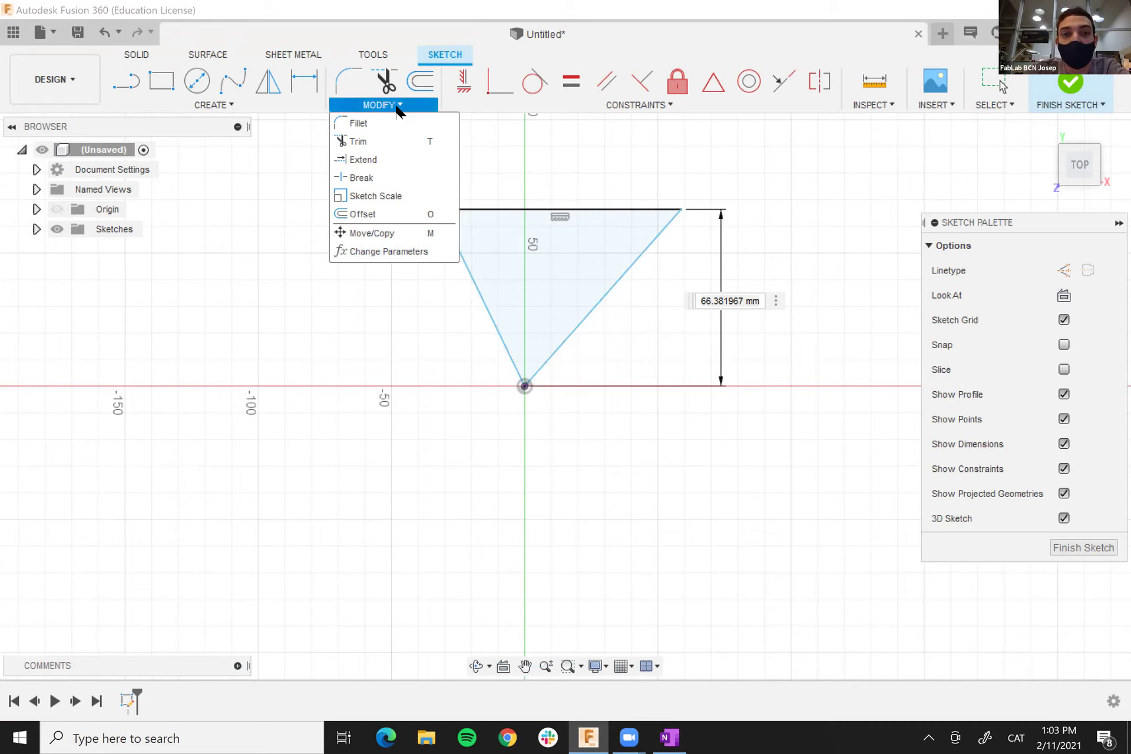
left_click(396, 106)
left_click(396, 106)
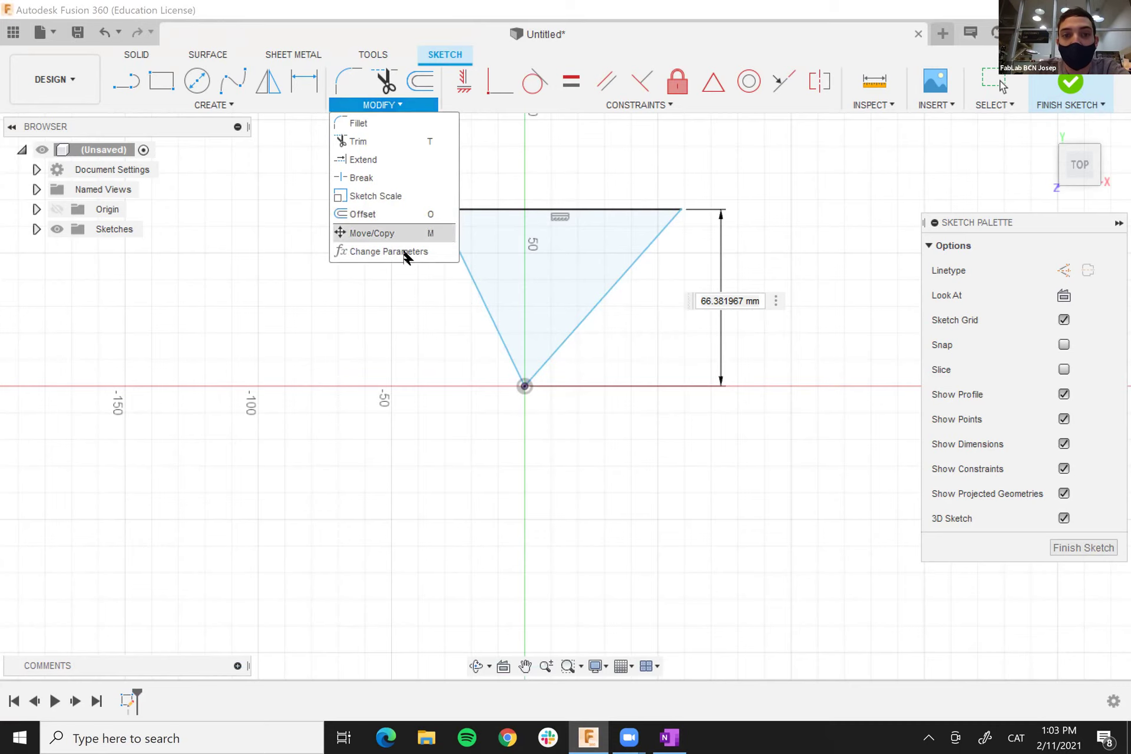
left_click(388, 252)
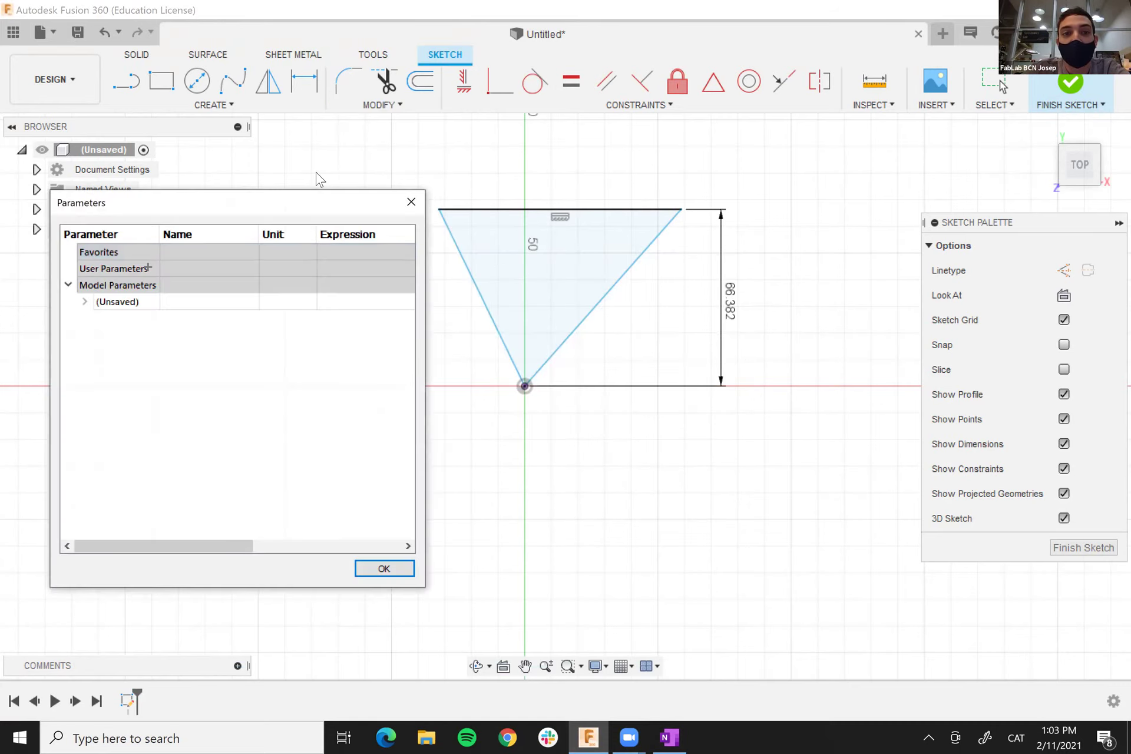
left_click_drag(214, 196, 214, 170)
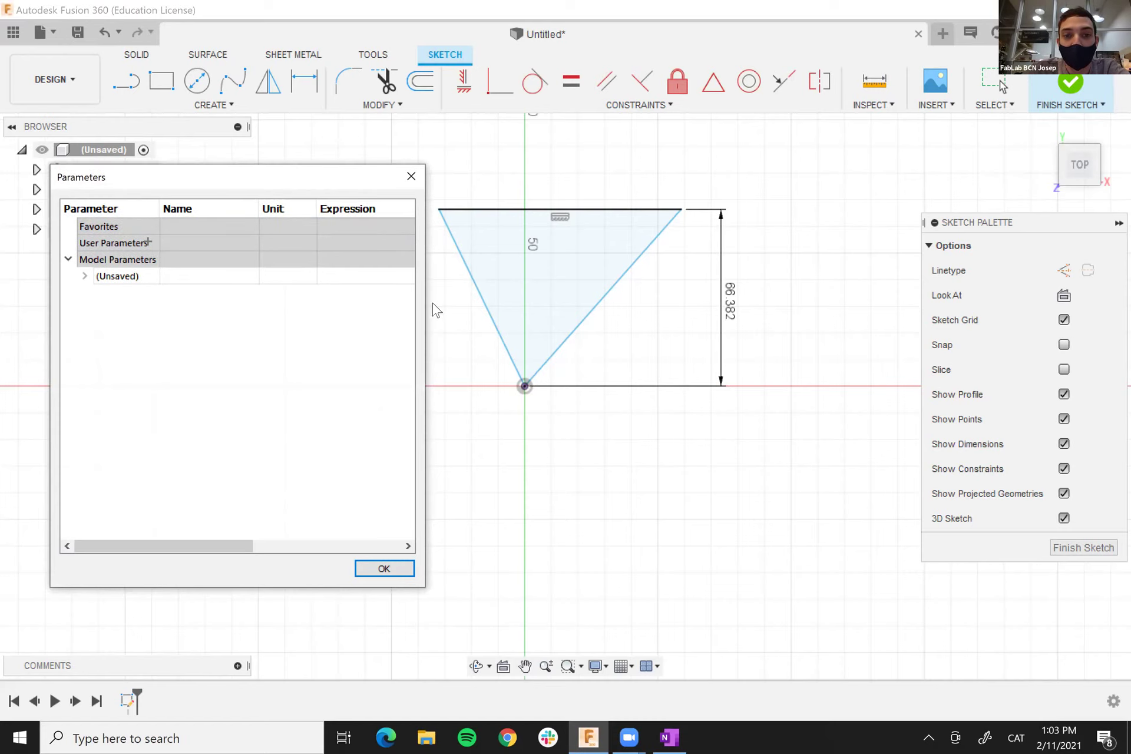
left_click_drag(429, 302, 460, 280)
left_click_drag(302, 167, 297, 142)
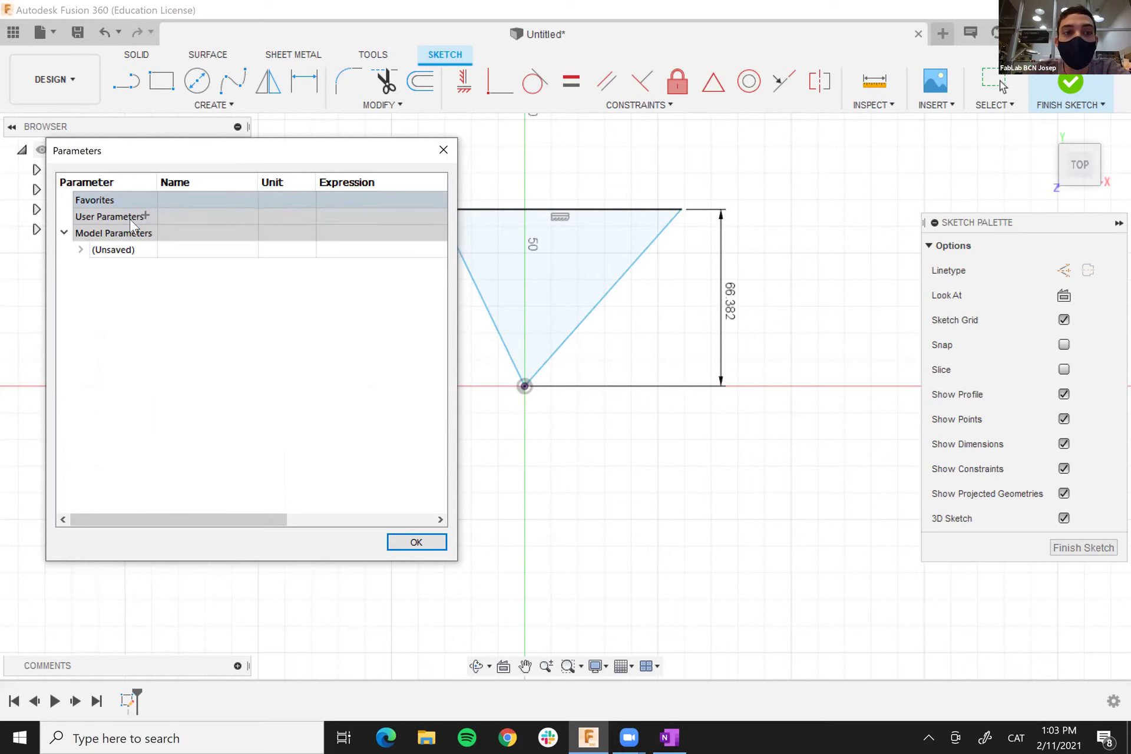
left_click(145, 216)
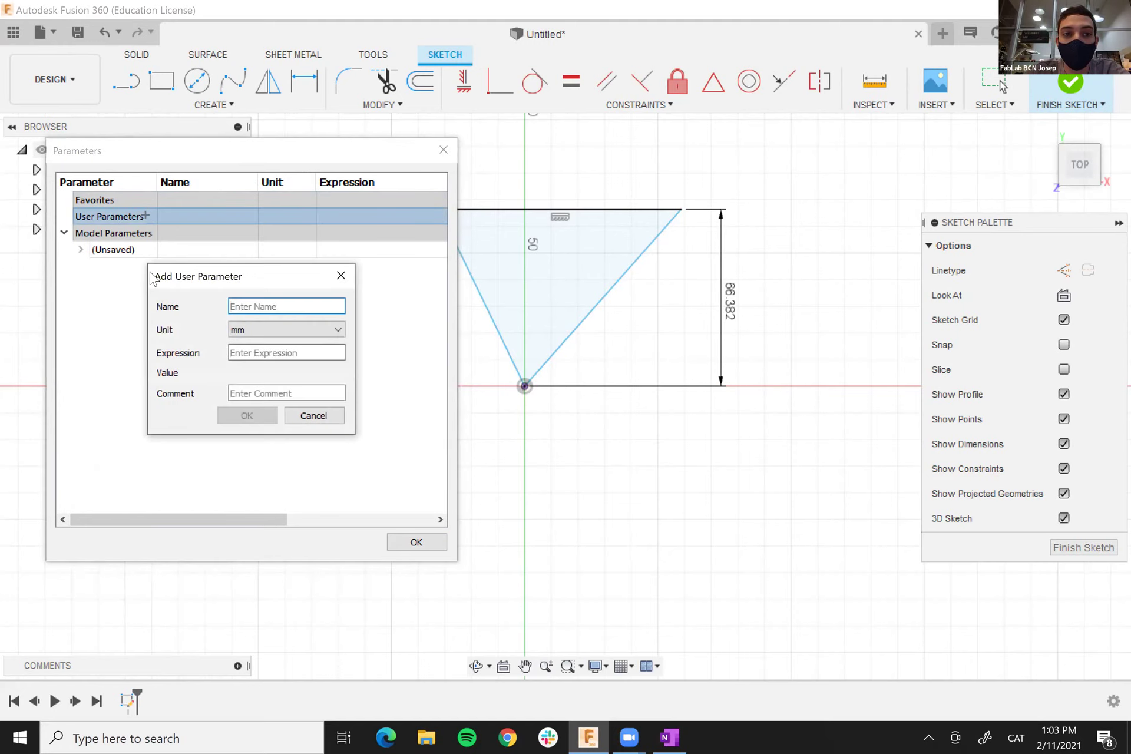
type("Radius")
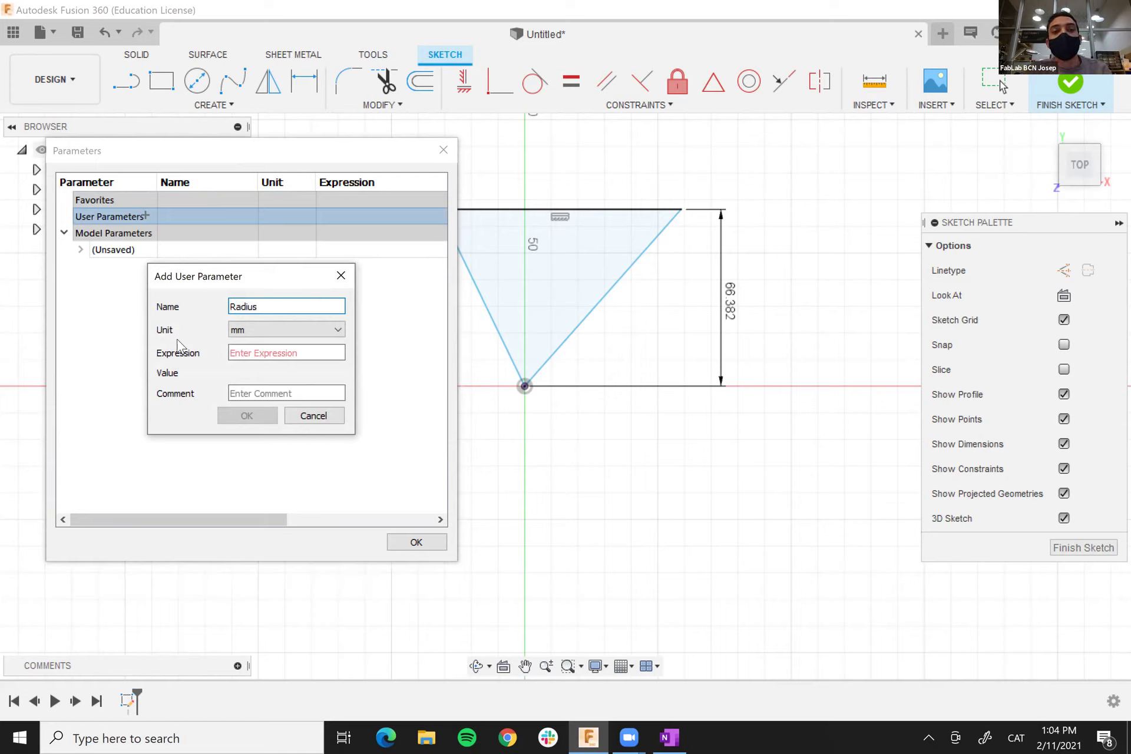
left_click(263, 355)
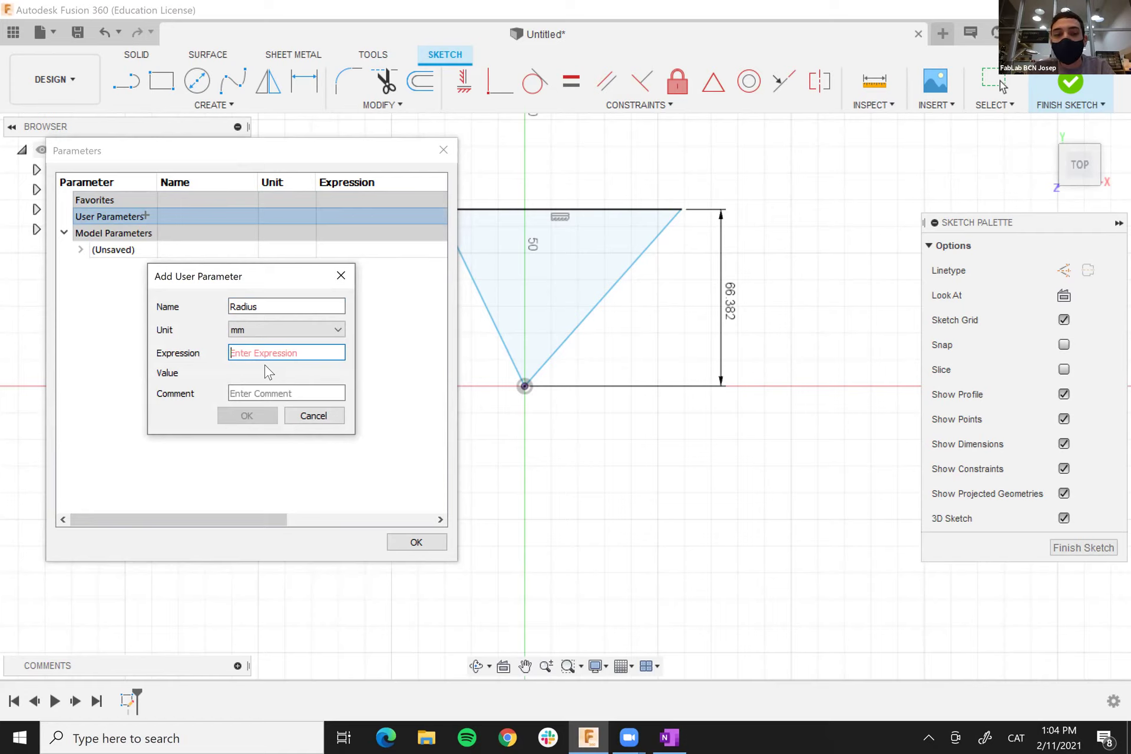
type("30")
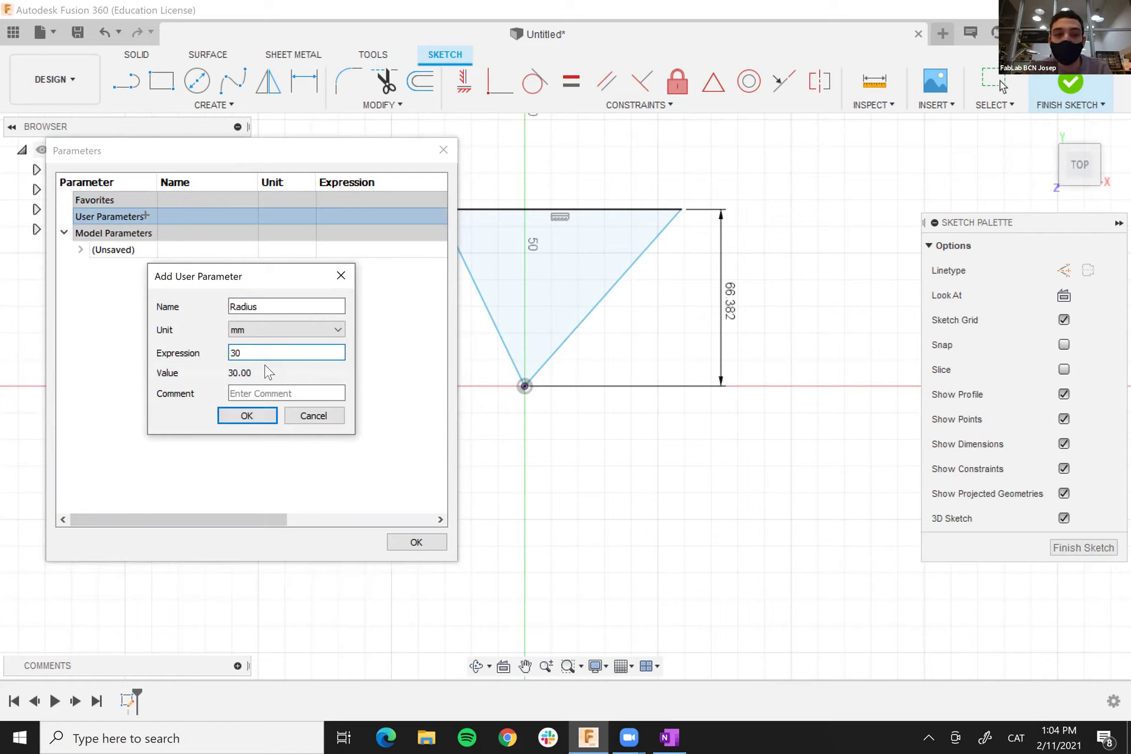
left_click(338, 417)
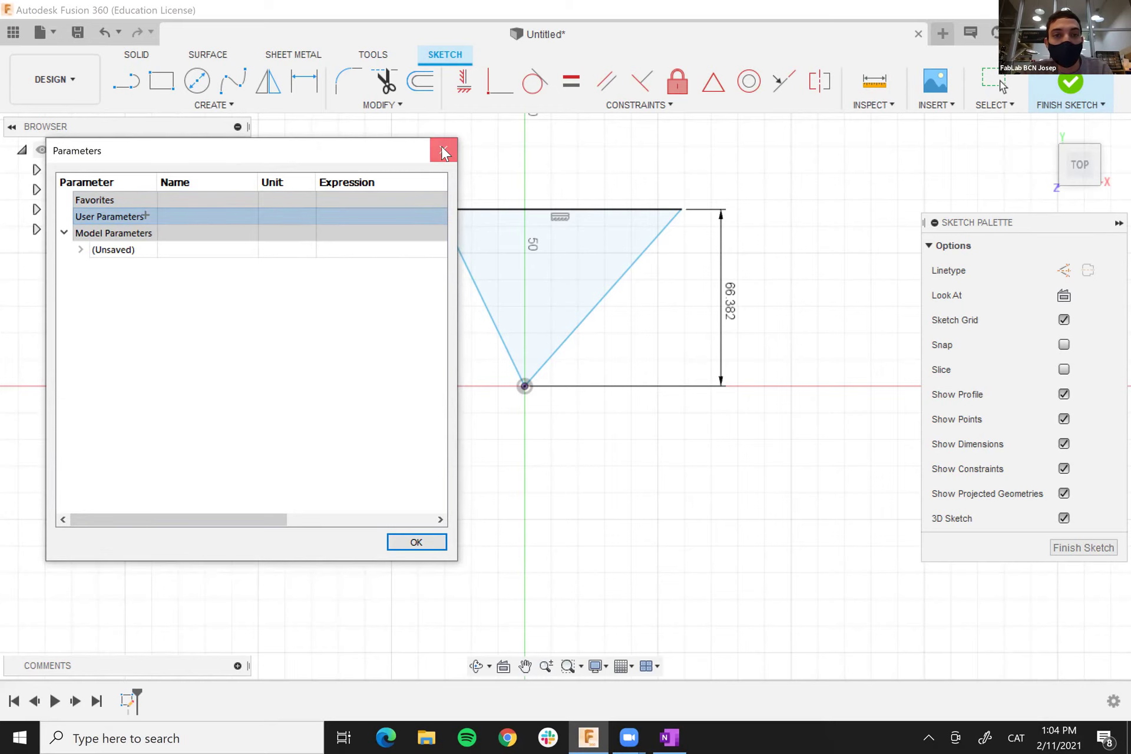
left_click(443, 150)
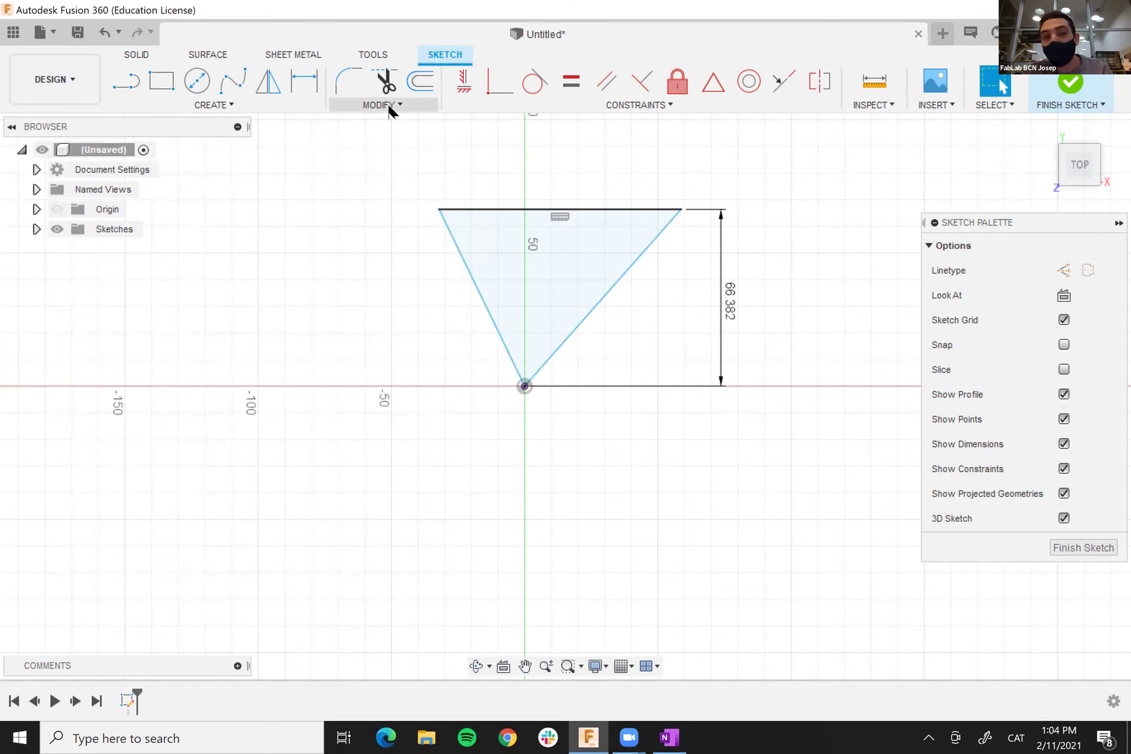
- Create a user parameter named Radius in mm with the expression 30 and close the parameter table
left_click(389, 109)
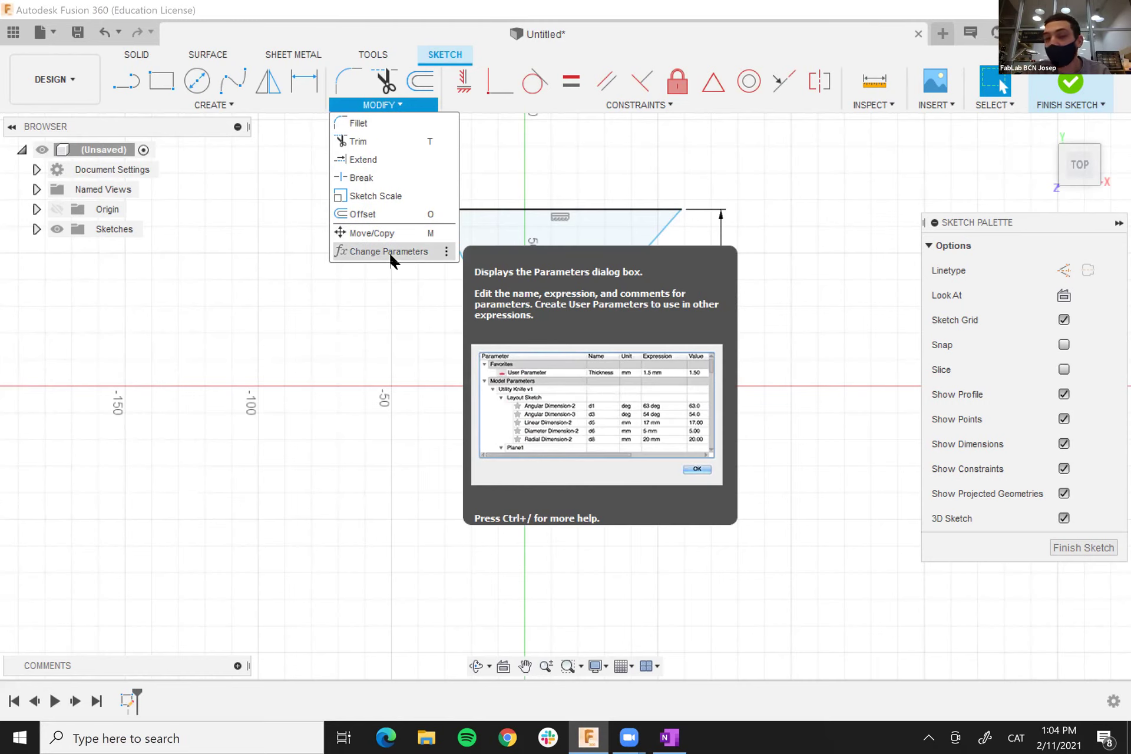
left_click(391, 257)
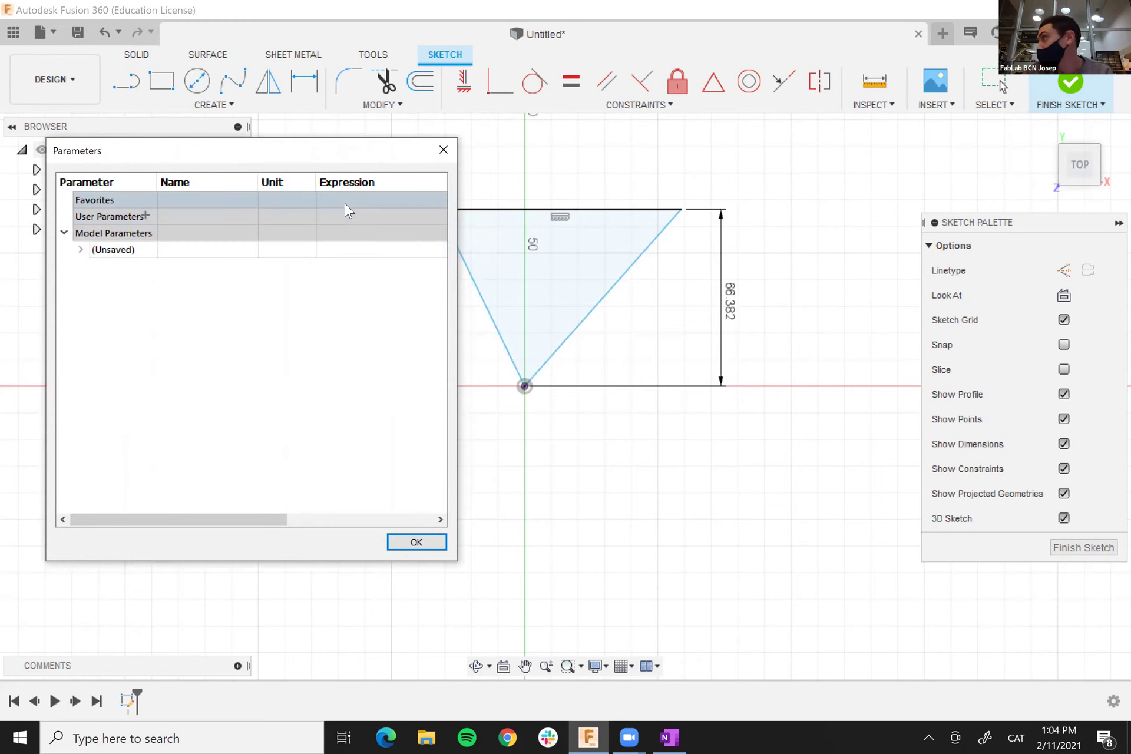
left_click(146, 216)
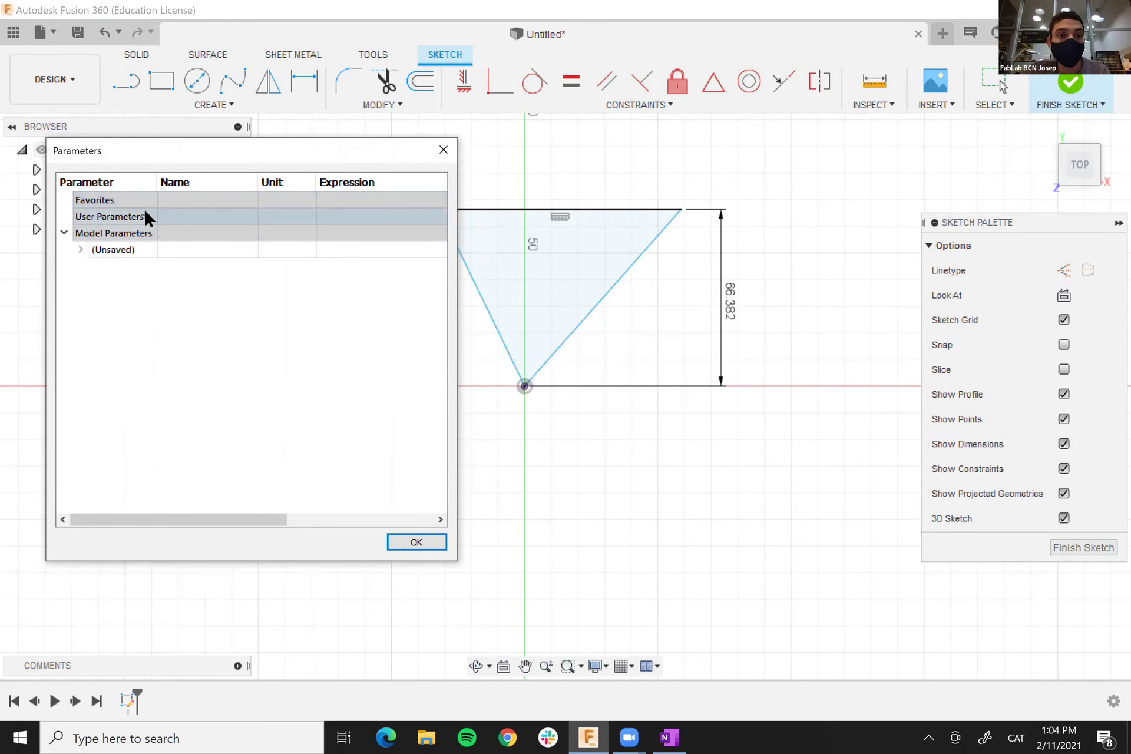
type("Radius")
left_click(251, 352)
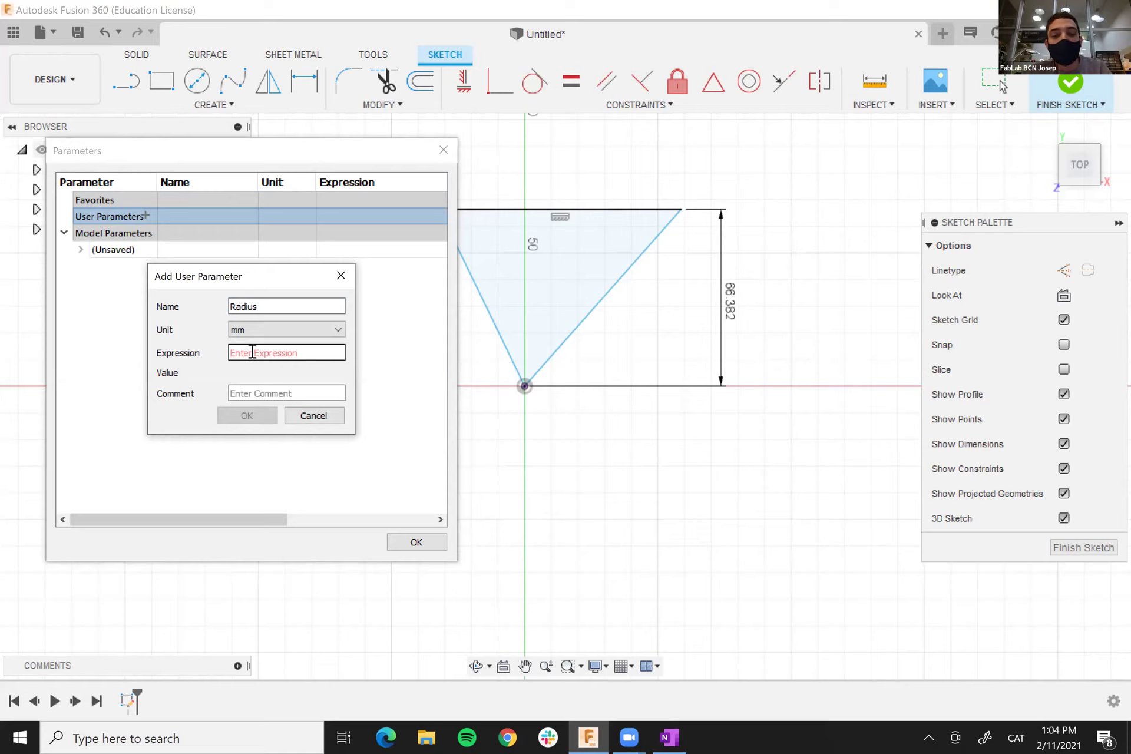
type("30")
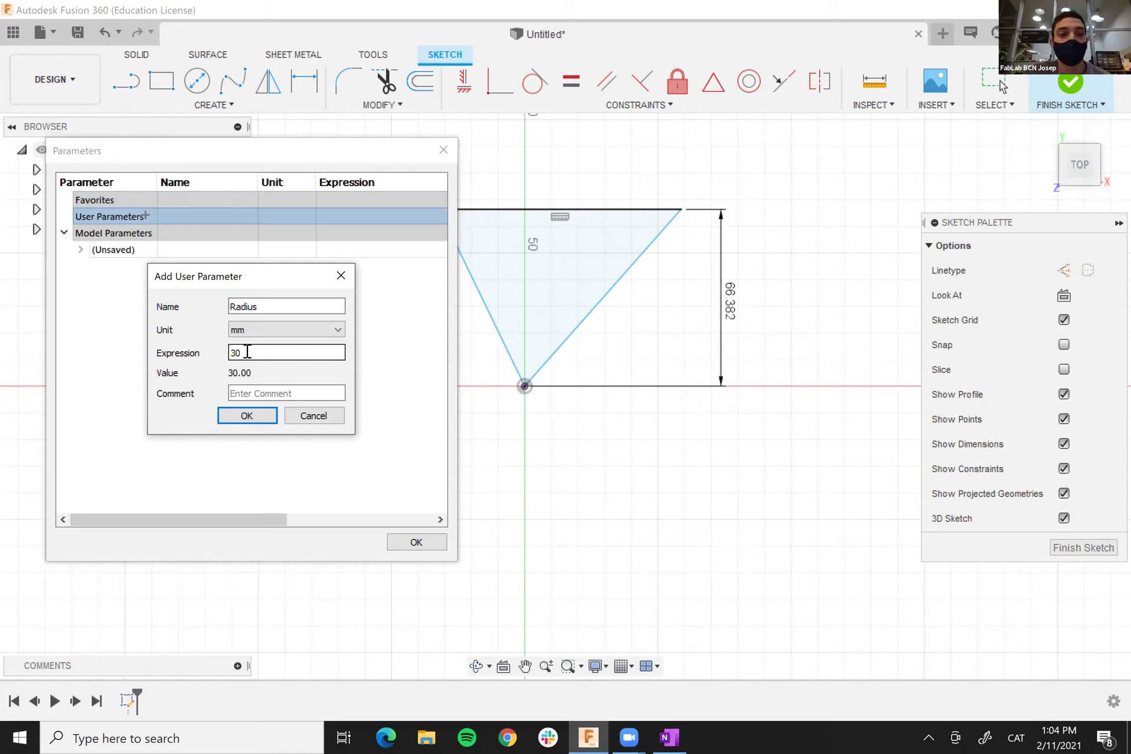
left_click(246, 417)
left_click(412, 543)
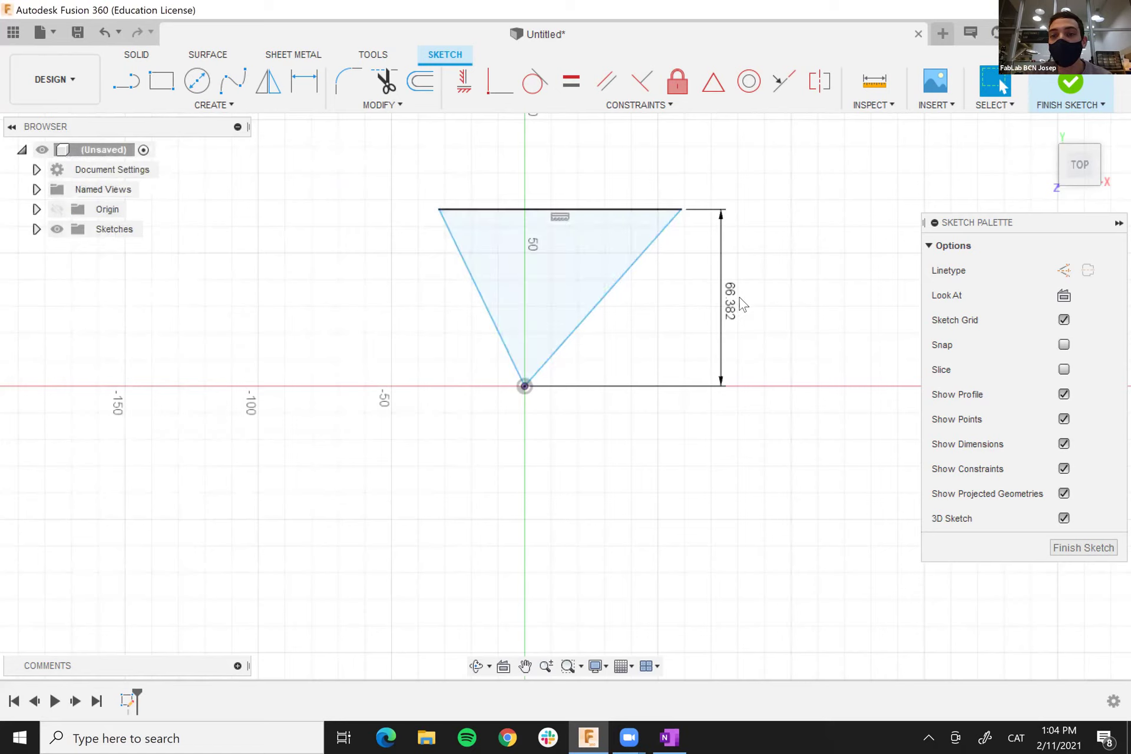
- Link the triangle's height dimension to the user parameter Radius
double_click(729, 298)
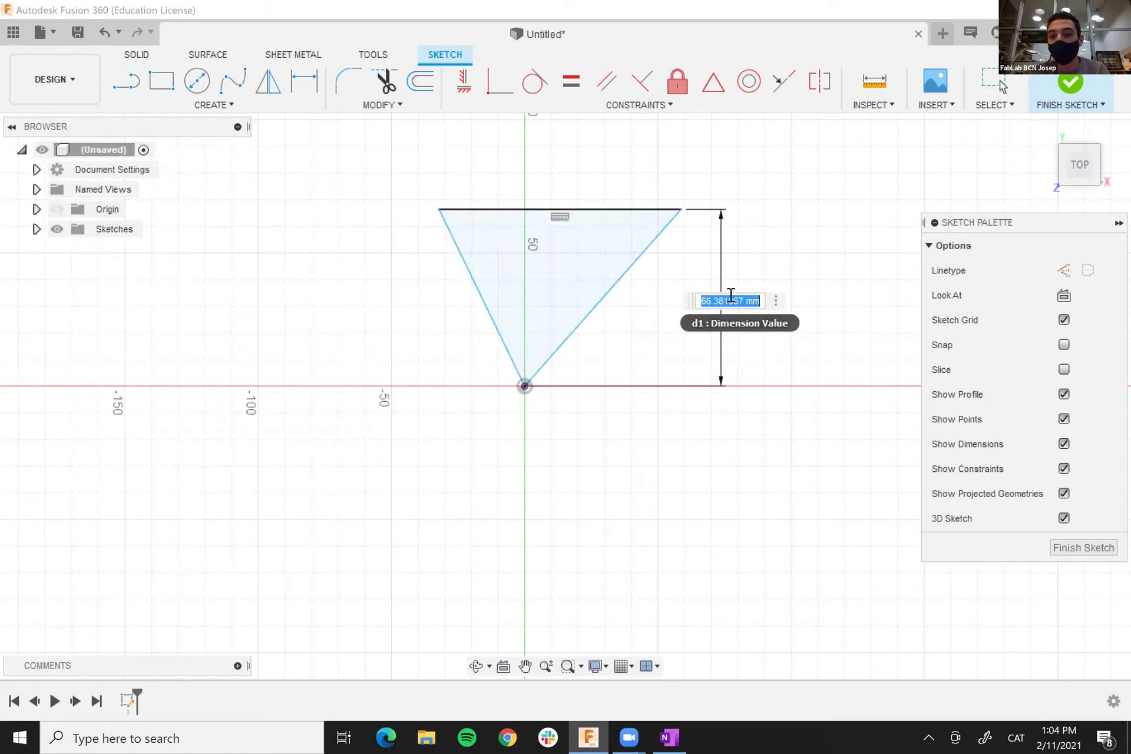
type("Radiu")
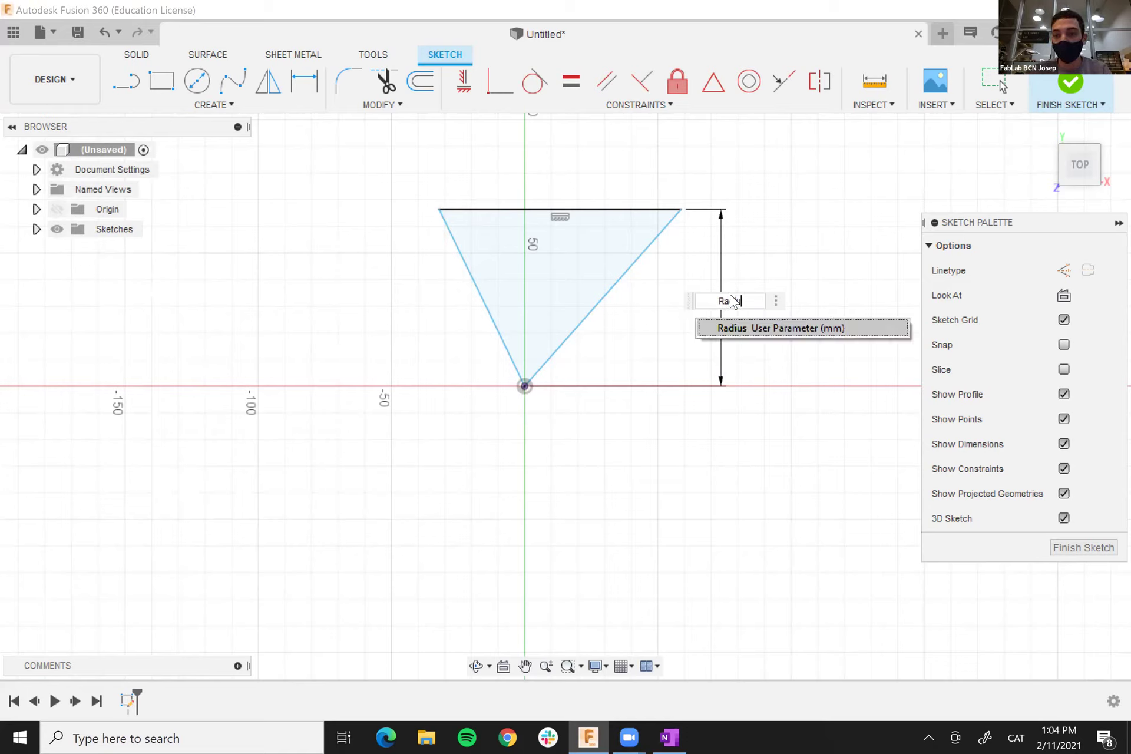
left_click(747, 328)
key("Return")
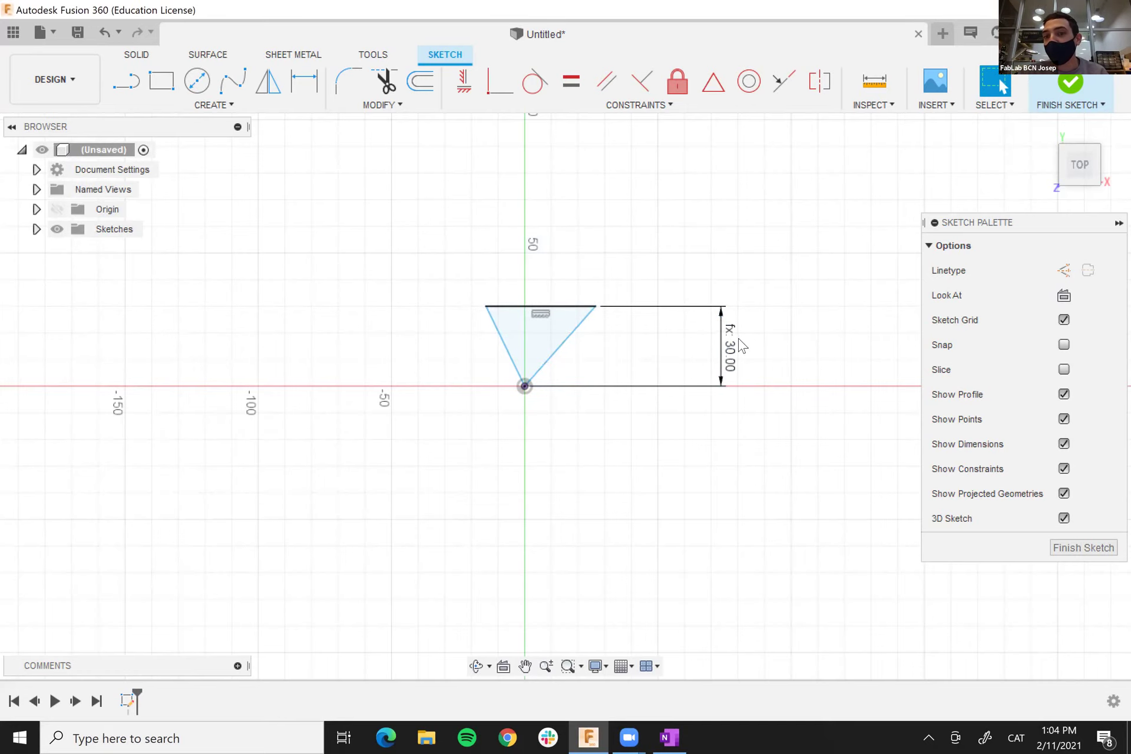
- Move the triangle's height dimension closer to the triangle
scroll(731, 331, "down", 1)
scroll(722, 347, "up", 3)
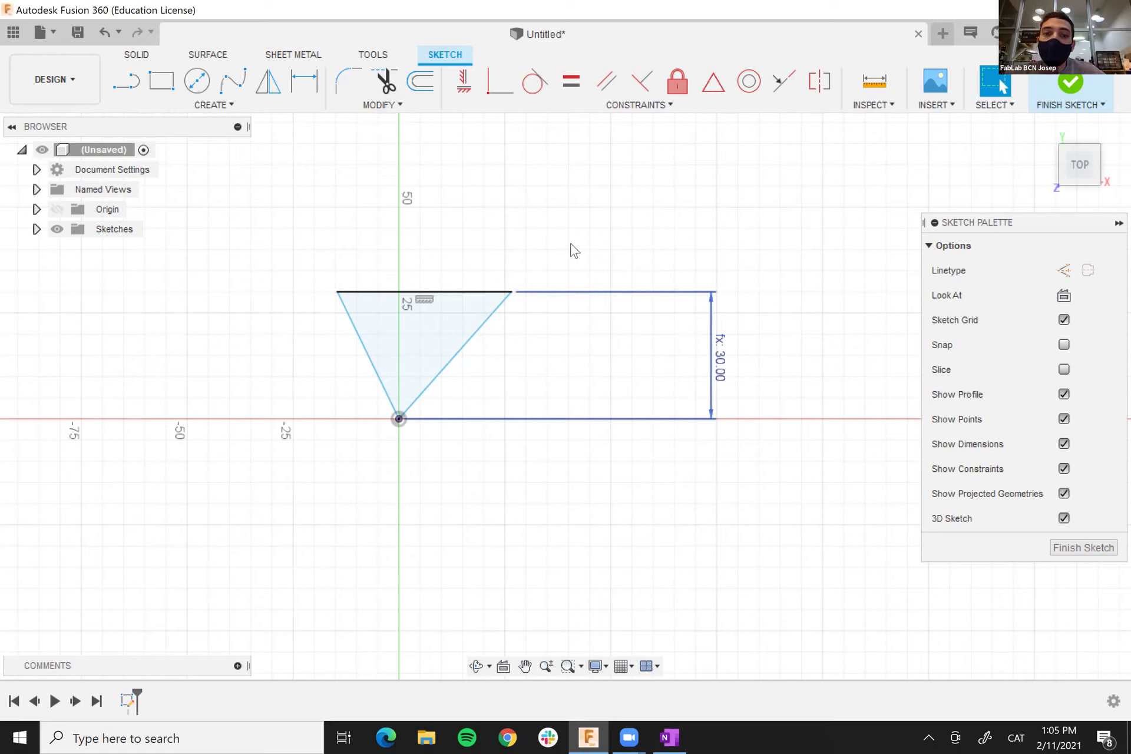
left_click(212, 106)
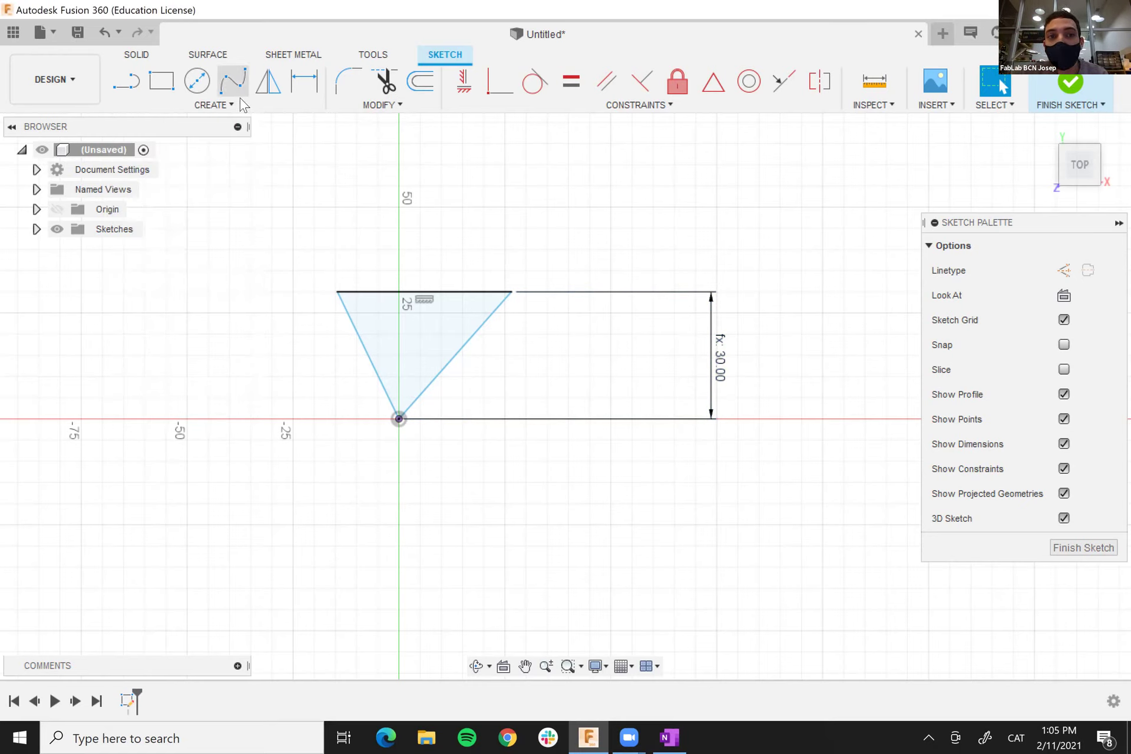
left_click(213, 105)
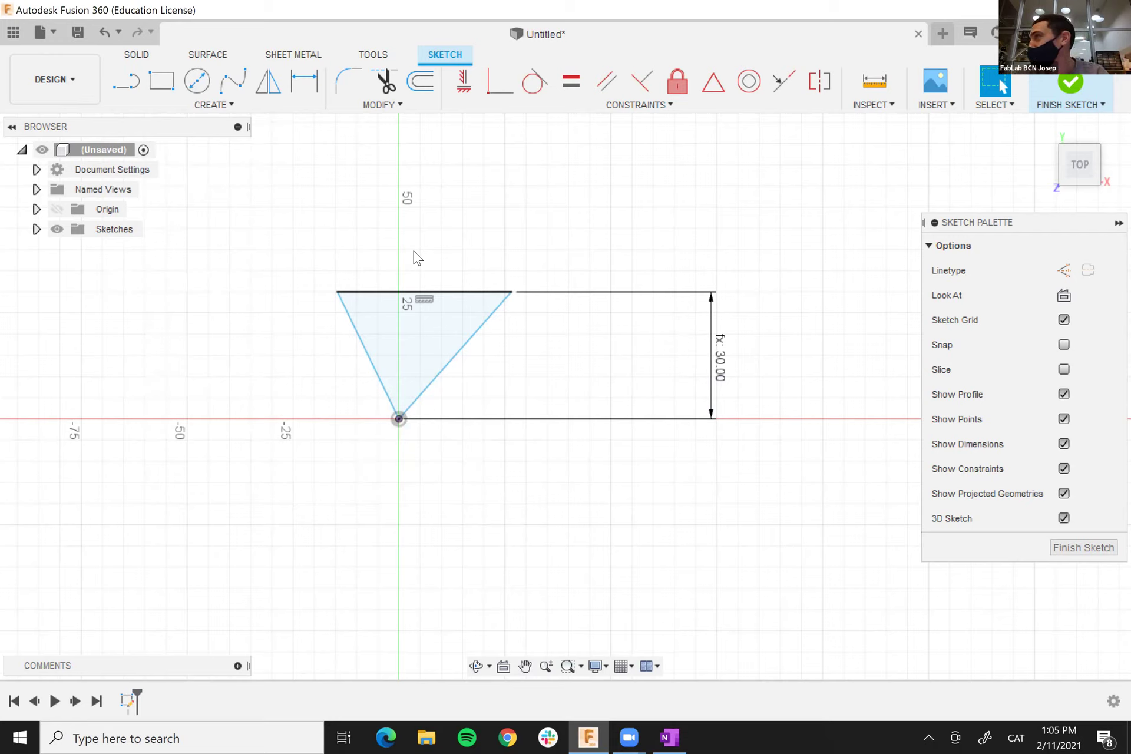
left_click_drag(714, 361, 591, 365)
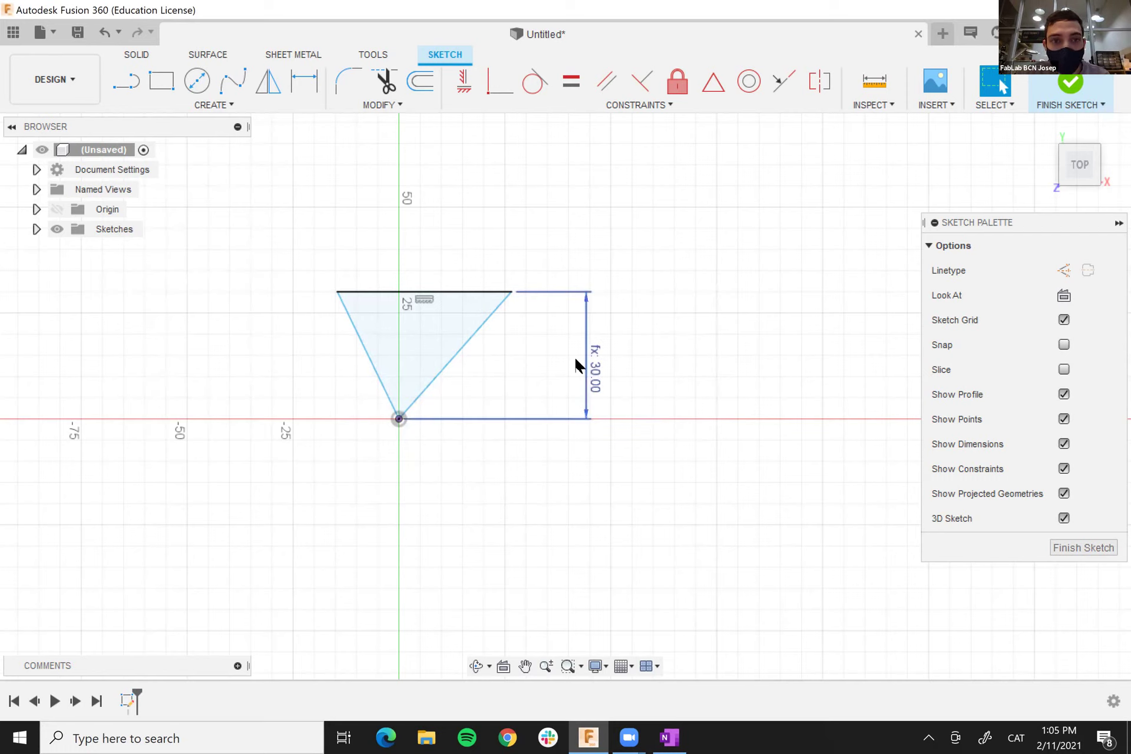
left_click_drag(577, 366, 572, 365)
- Change the expression of the user parameter Radius to 40 mm in the parameter table
left_click(367, 106)
left_click(424, 249)
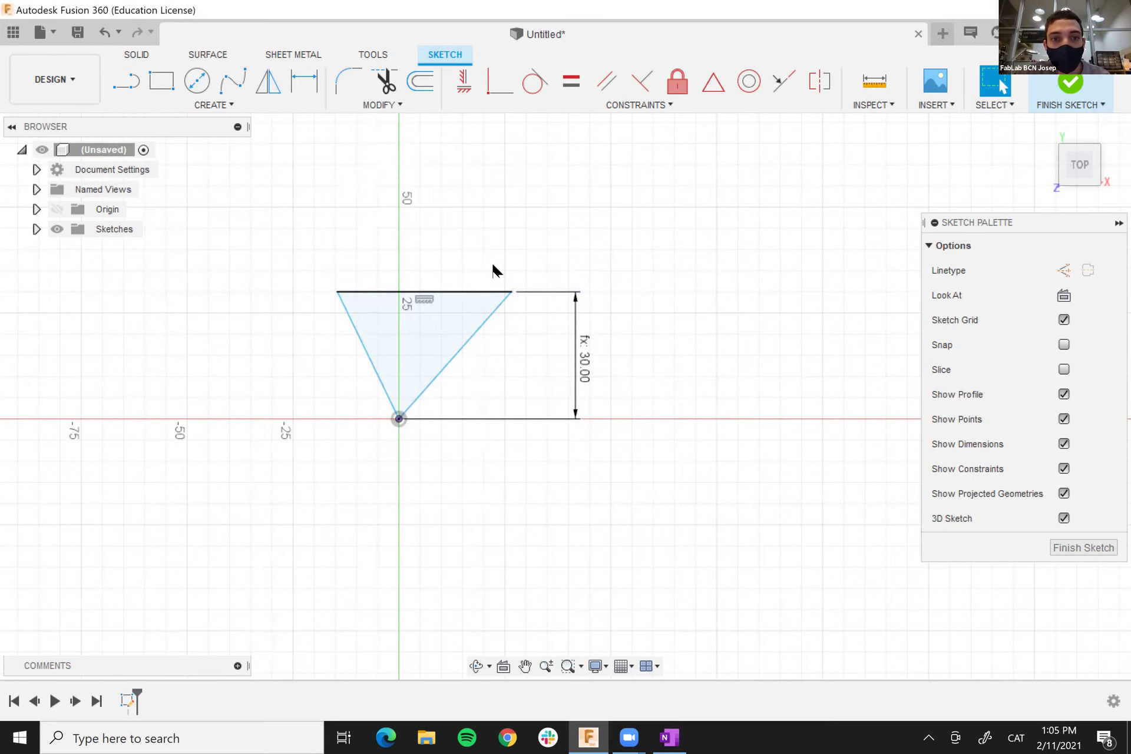
left_click(322, 236)
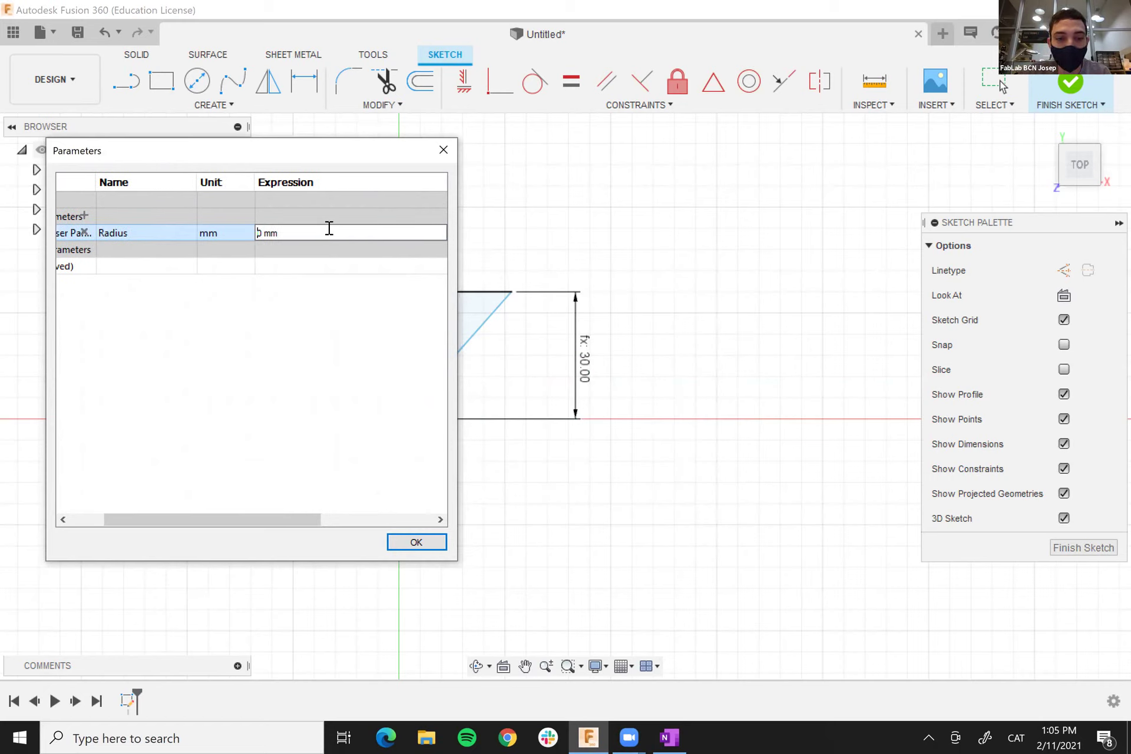
type("4")
key("Return")
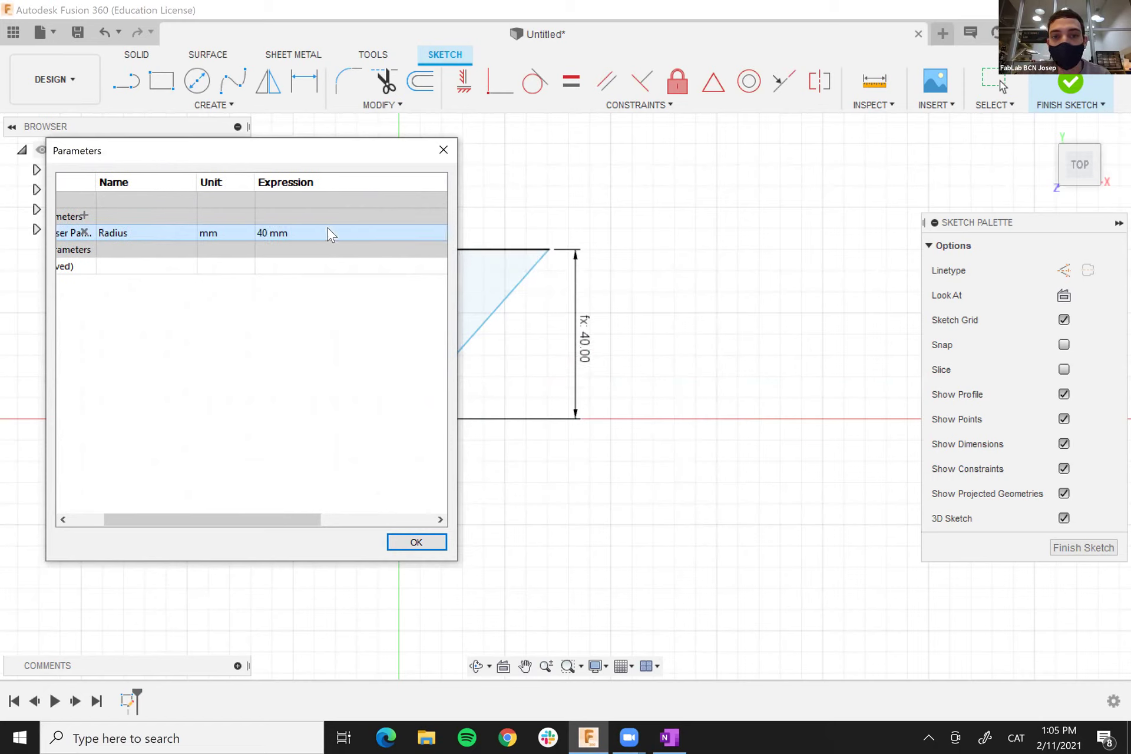
- Close the parameter table, review the sector angle formula on the OneNote hexagon drawing, and return to Fusion 360
left_click(435, 546)
left_click(448, 324)
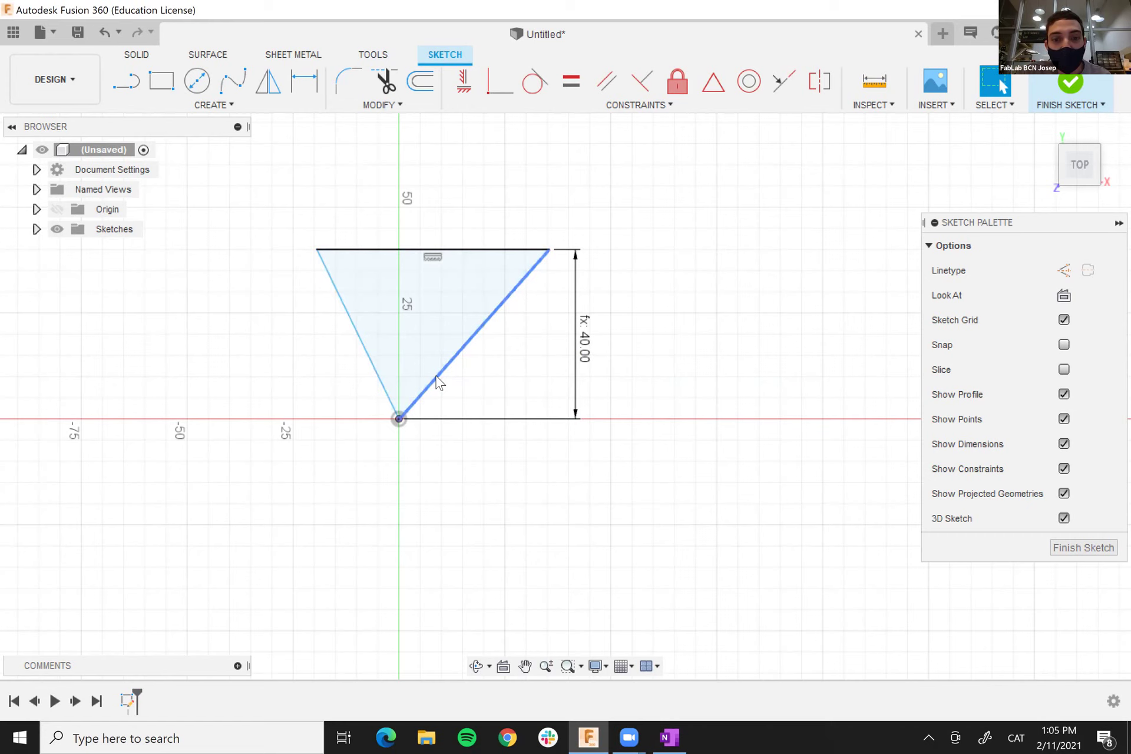
left_click(682, 736)
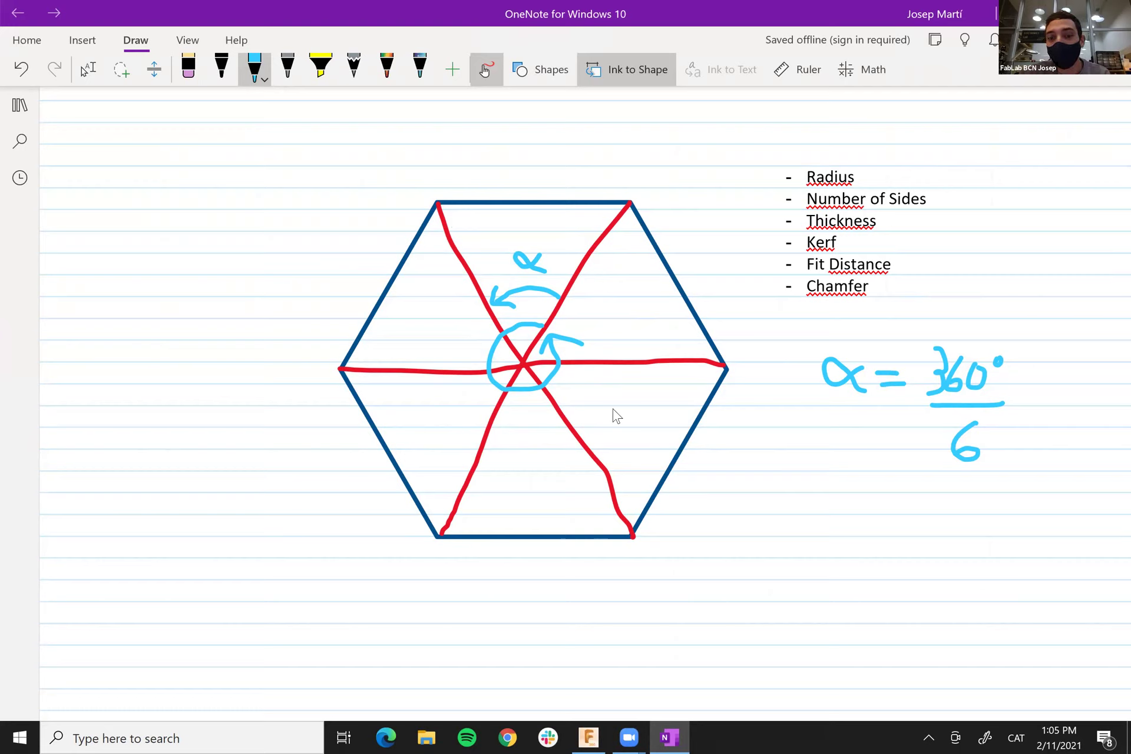
mouse_move(628, 736)
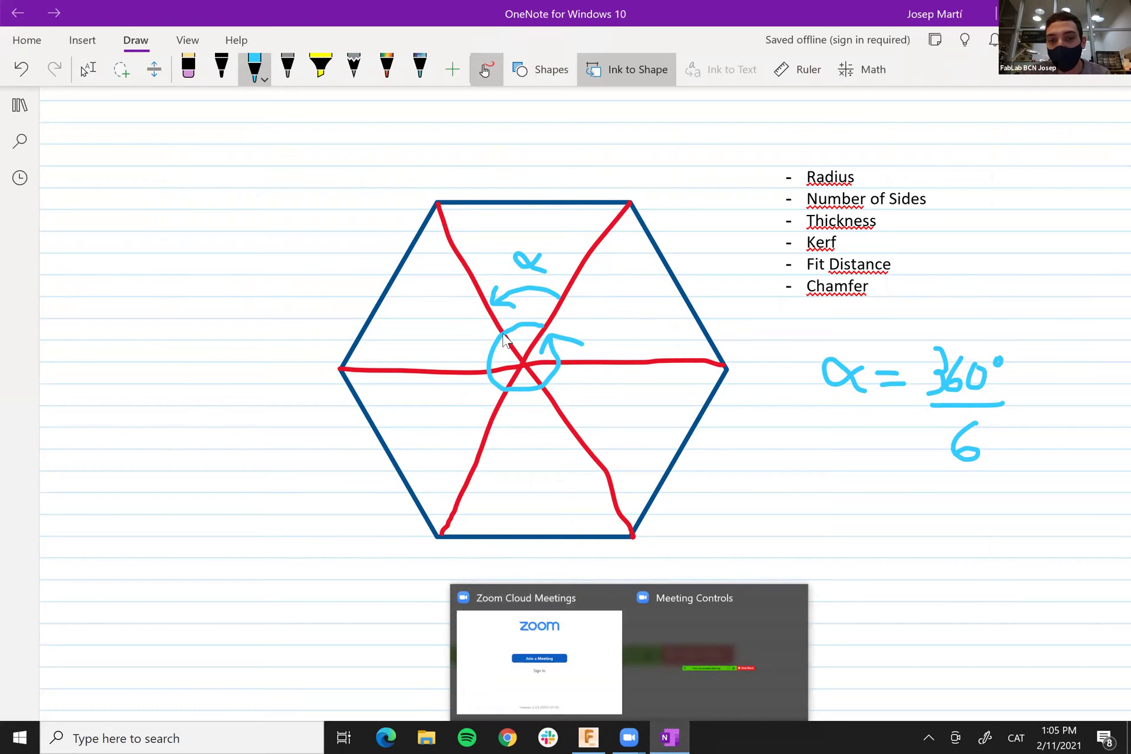
key("alt+Tab")
- Constrain the triangle's two slanted sides to equal length and pull an upper corner inward to about X 19.3 mm
left_click(480, 331)
left_click(359, 338)
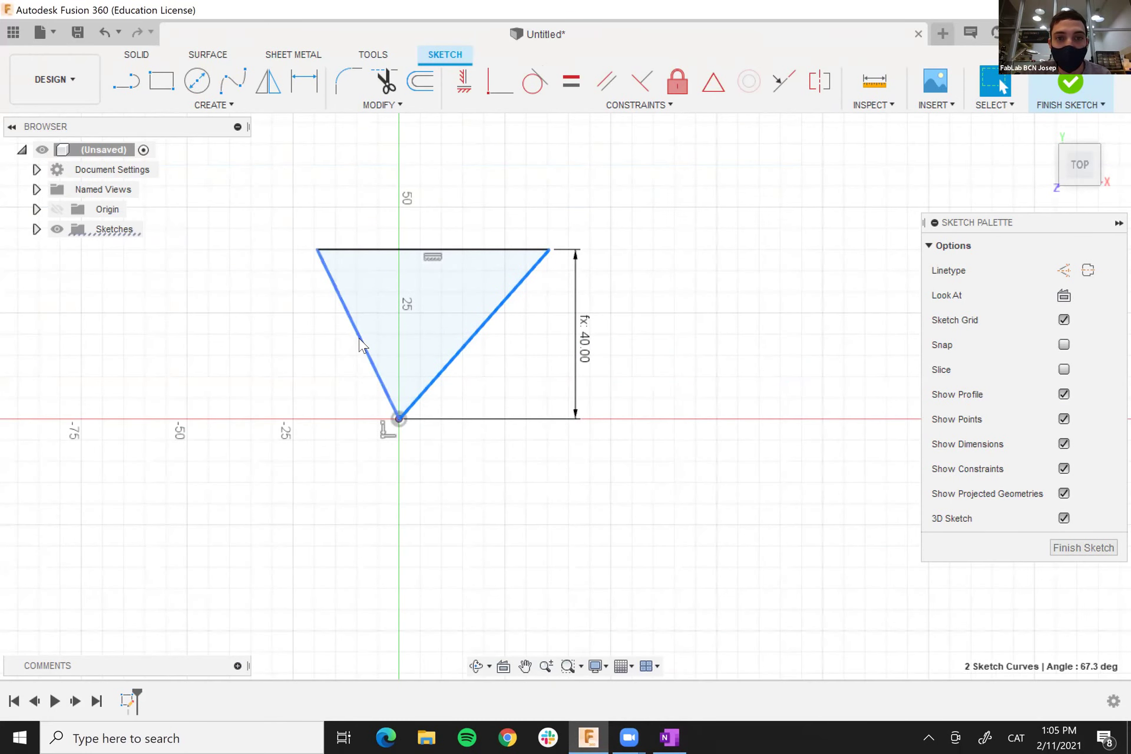
left_click(579, 73)
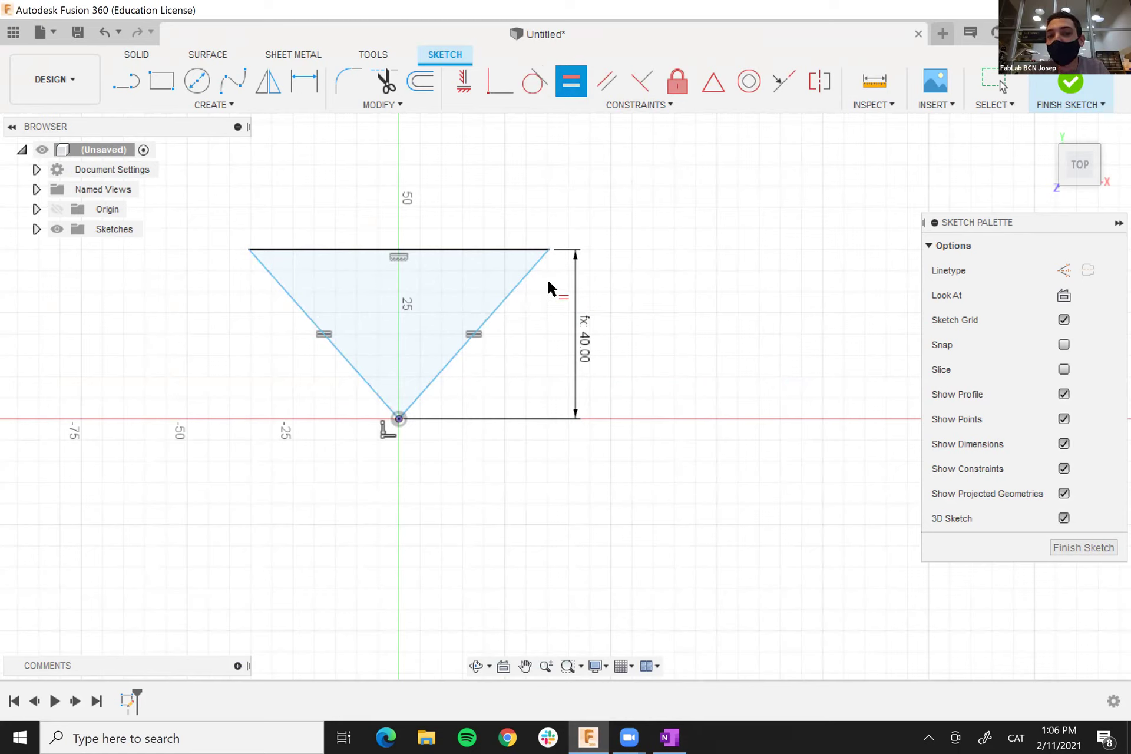
key("Escape")
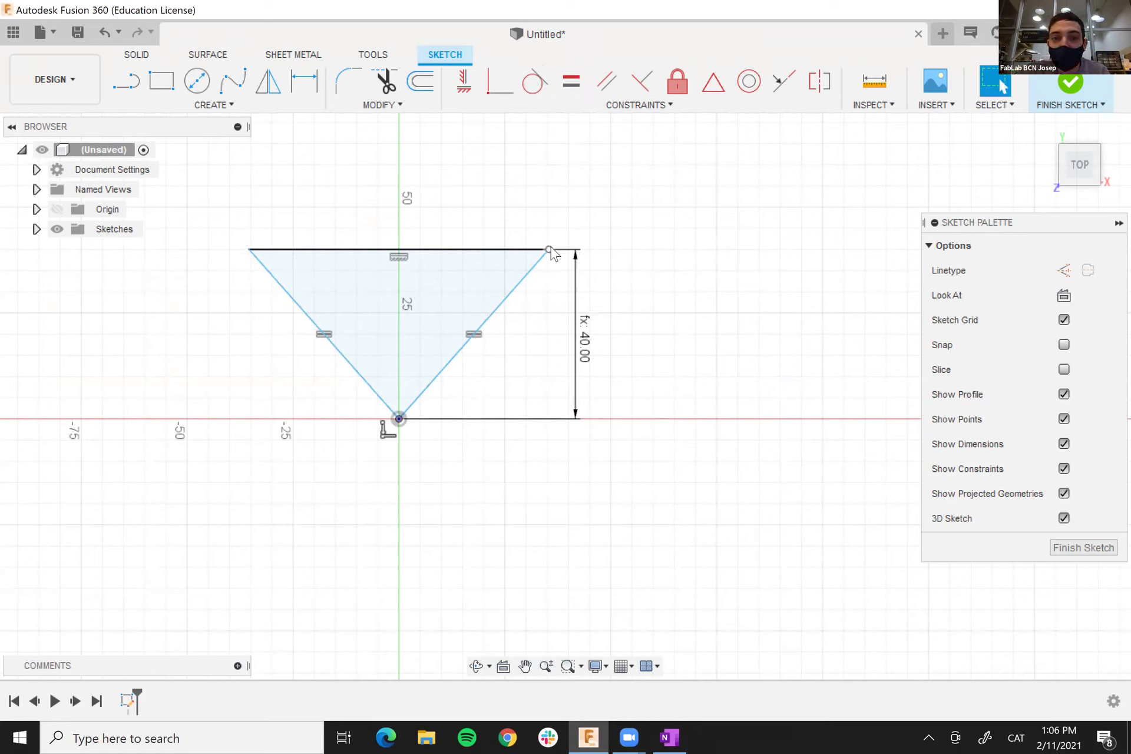
mouse_move(545, 249)
left_mouse_down()
mouse_move(464, 253)
mouse_move(677, 270)
mouse_move(540, 274)
mouse_move(795, 275)
mouse_move(533, 246)
left_mouse_up()
- Create a user parameter named NumberSides with No Units and the expression 6, and close the parameter table
left_click(393, 105)
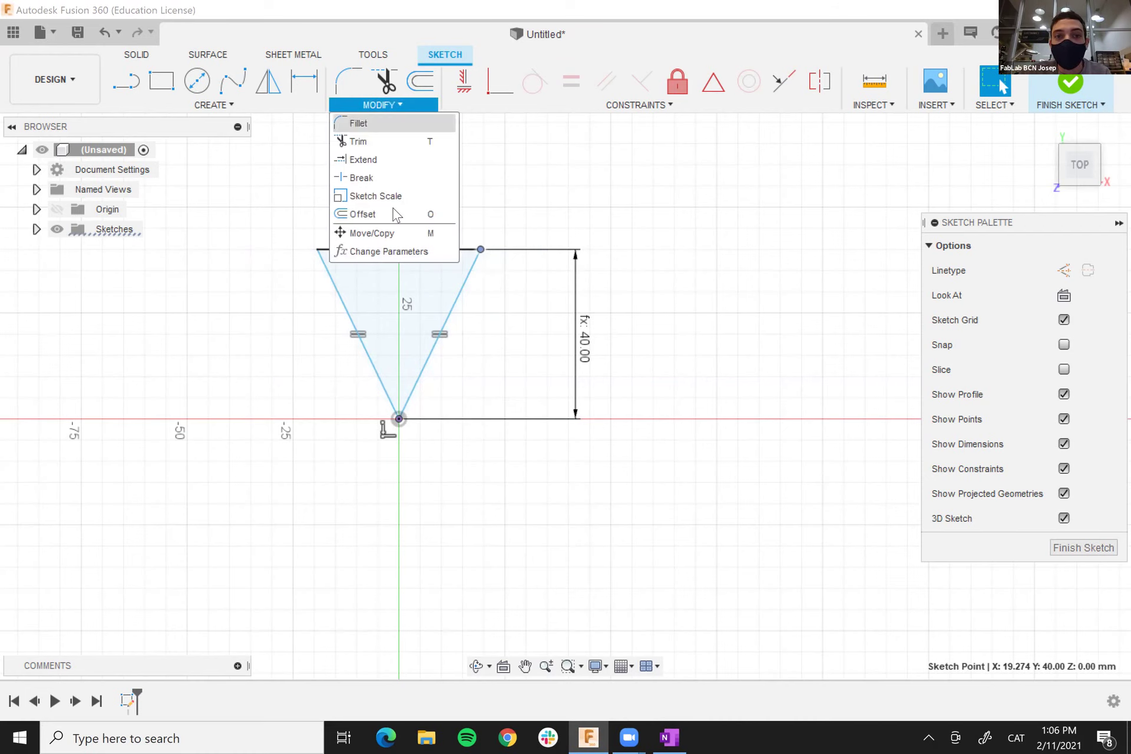
left_click(387, 252)
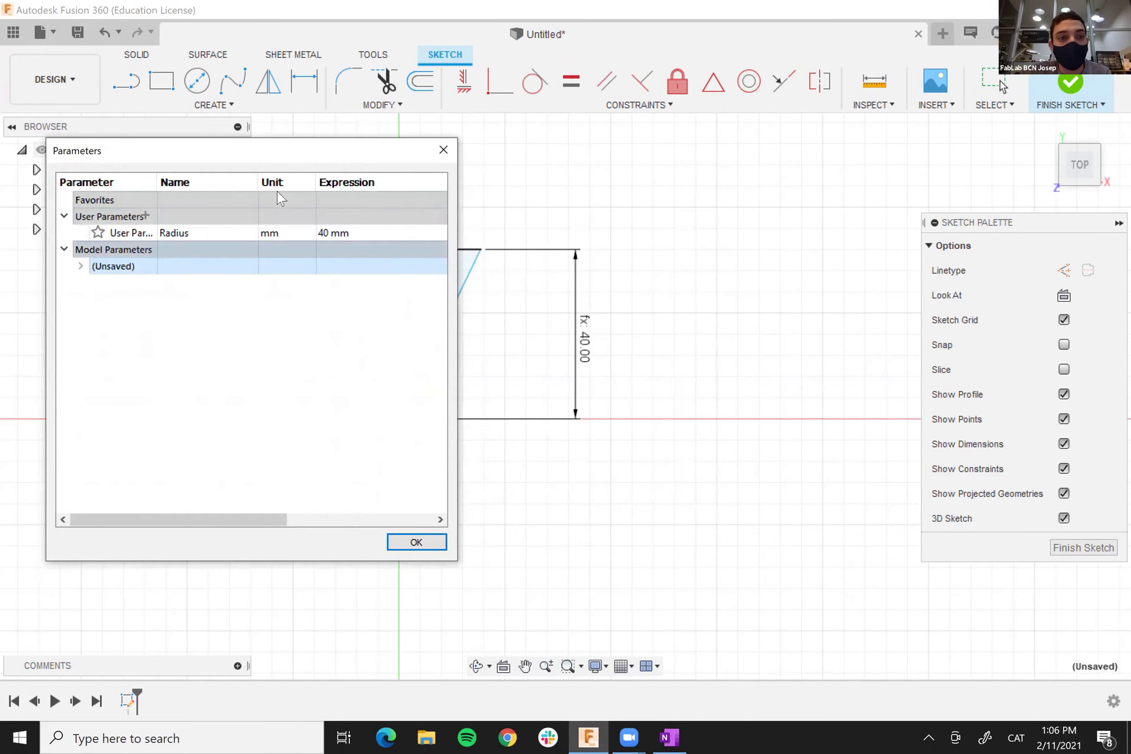
left_click(145, 215)
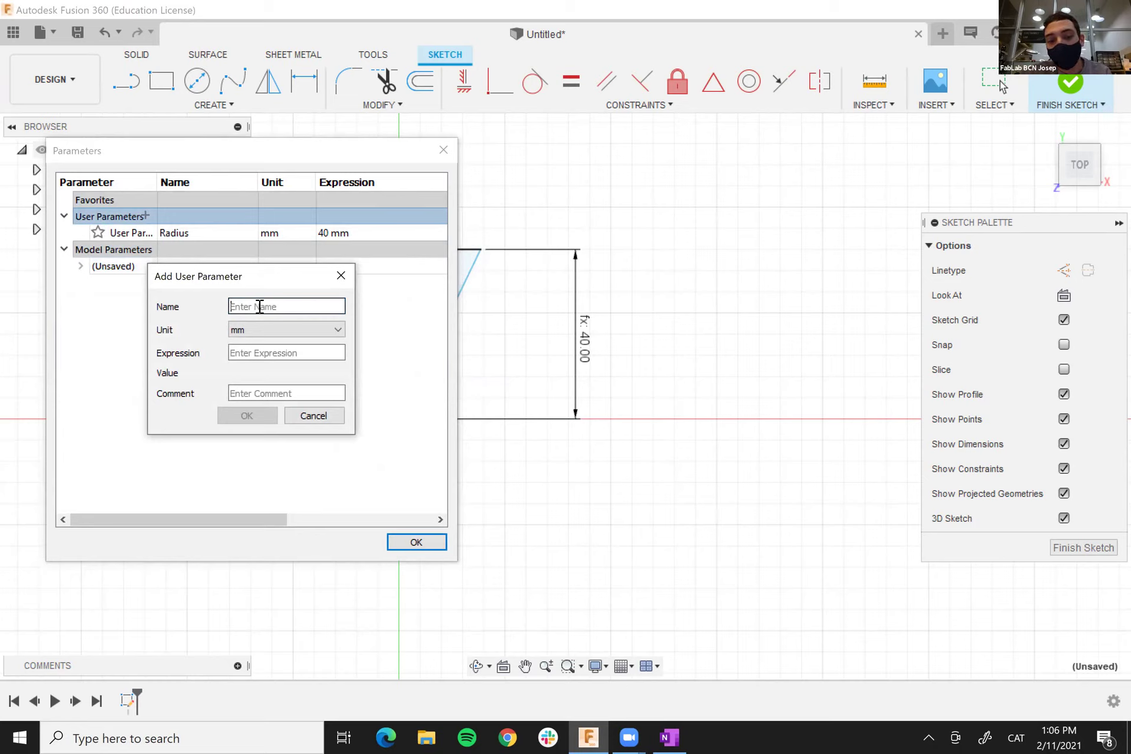
type("Side")
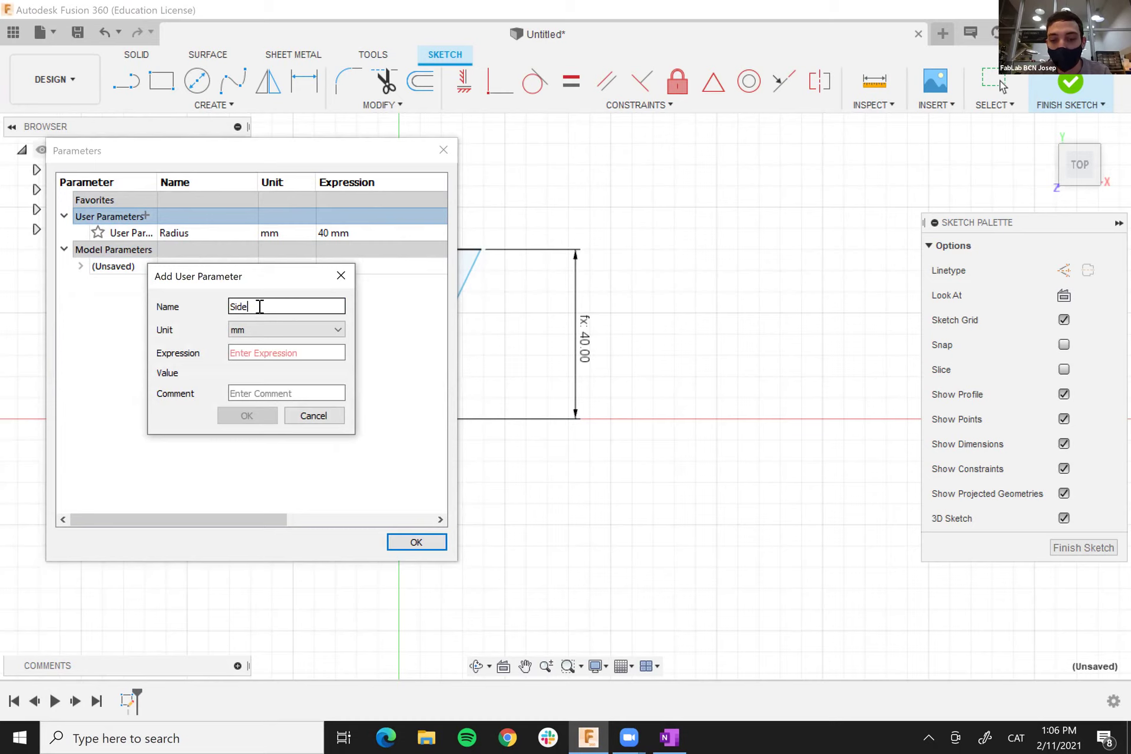
type("i")
key("BackSpace")
key("BackSpace")
type("Number")
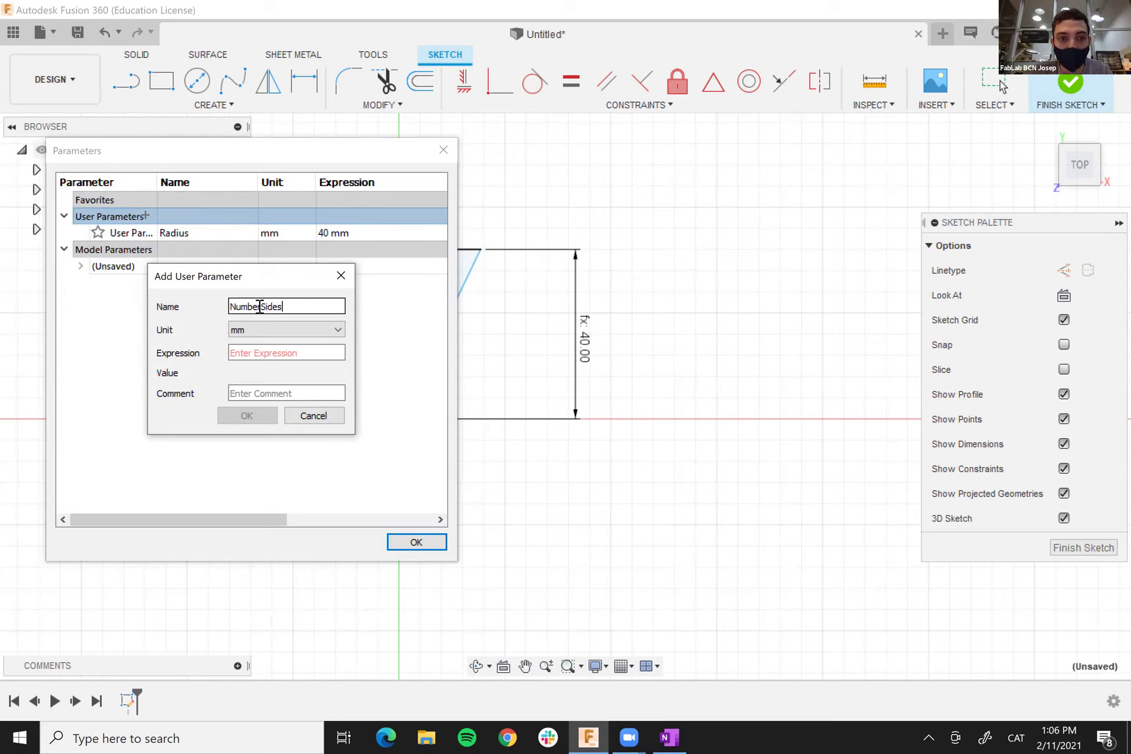
left_click(308, 324)
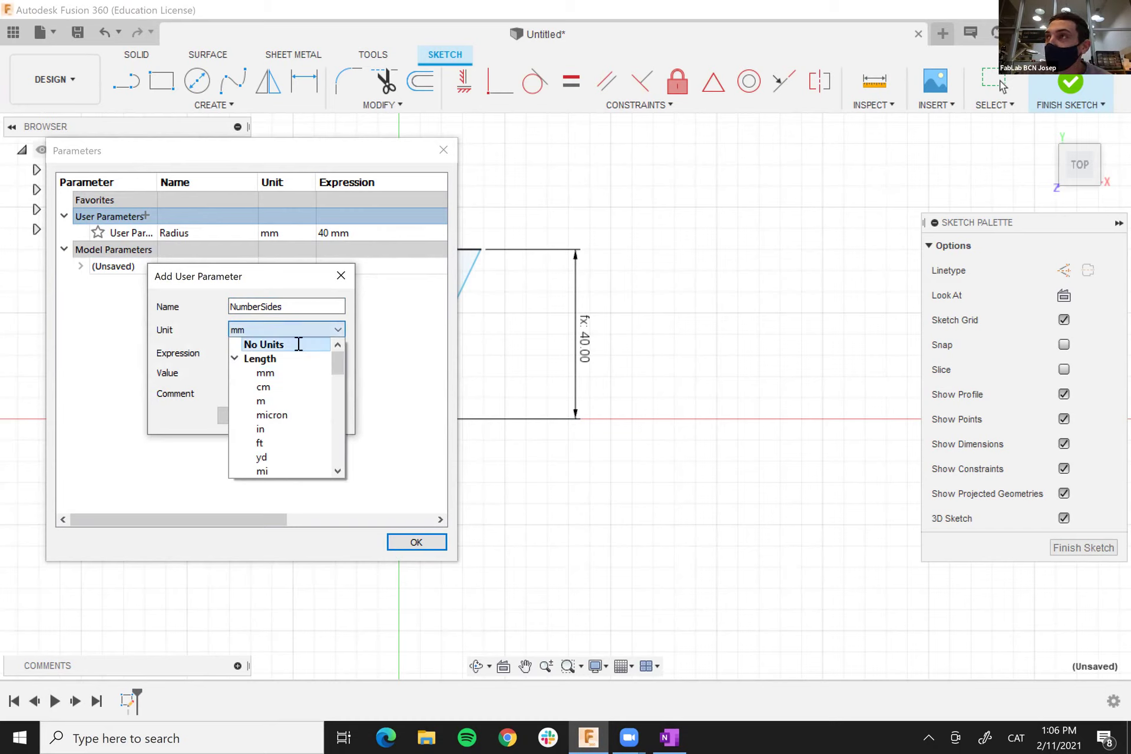
left_click(299, 344)
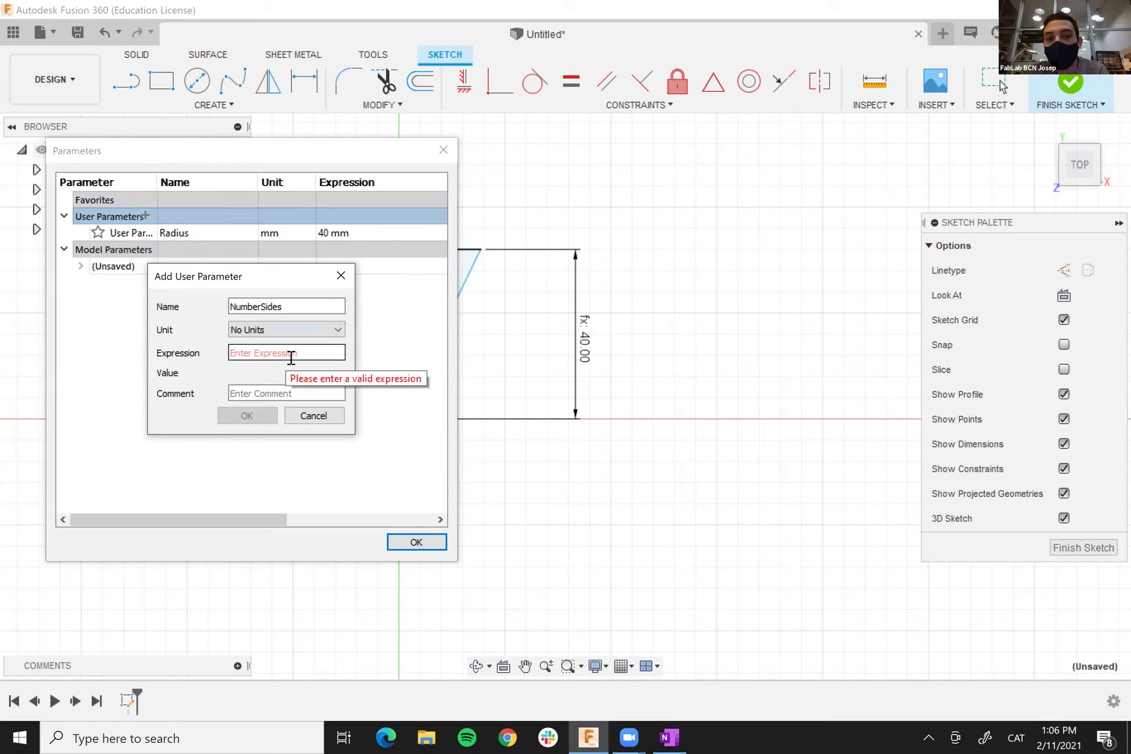
type("6")
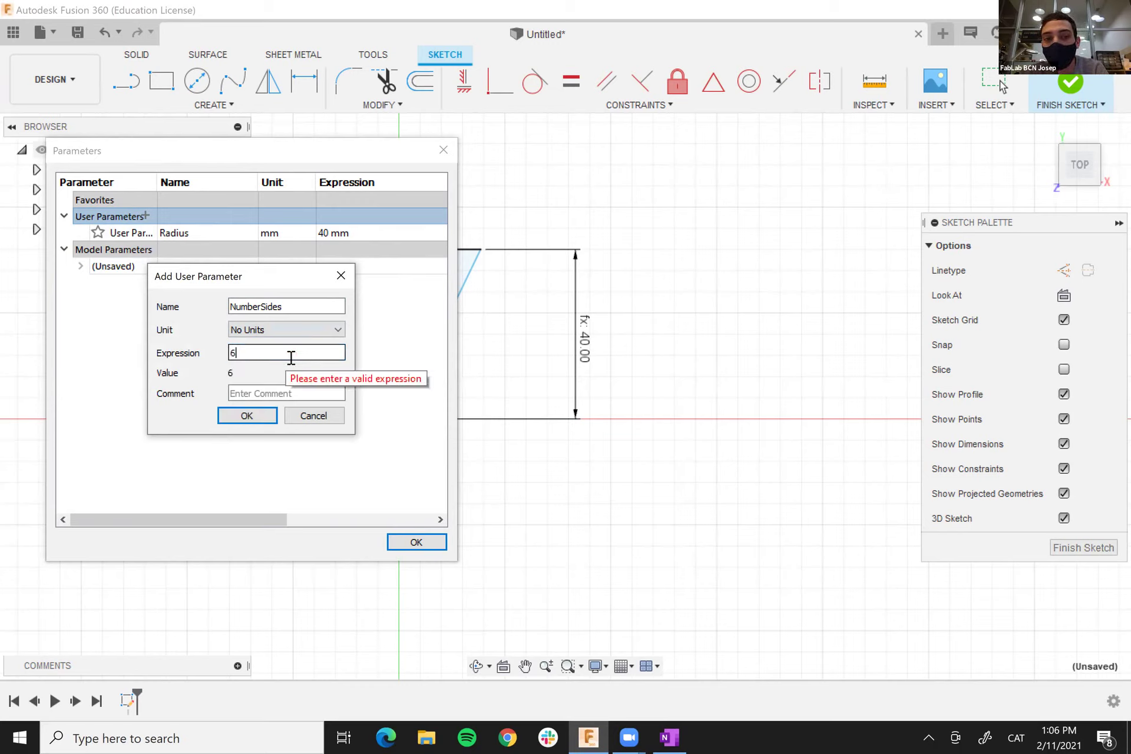
left_click(245, 412)
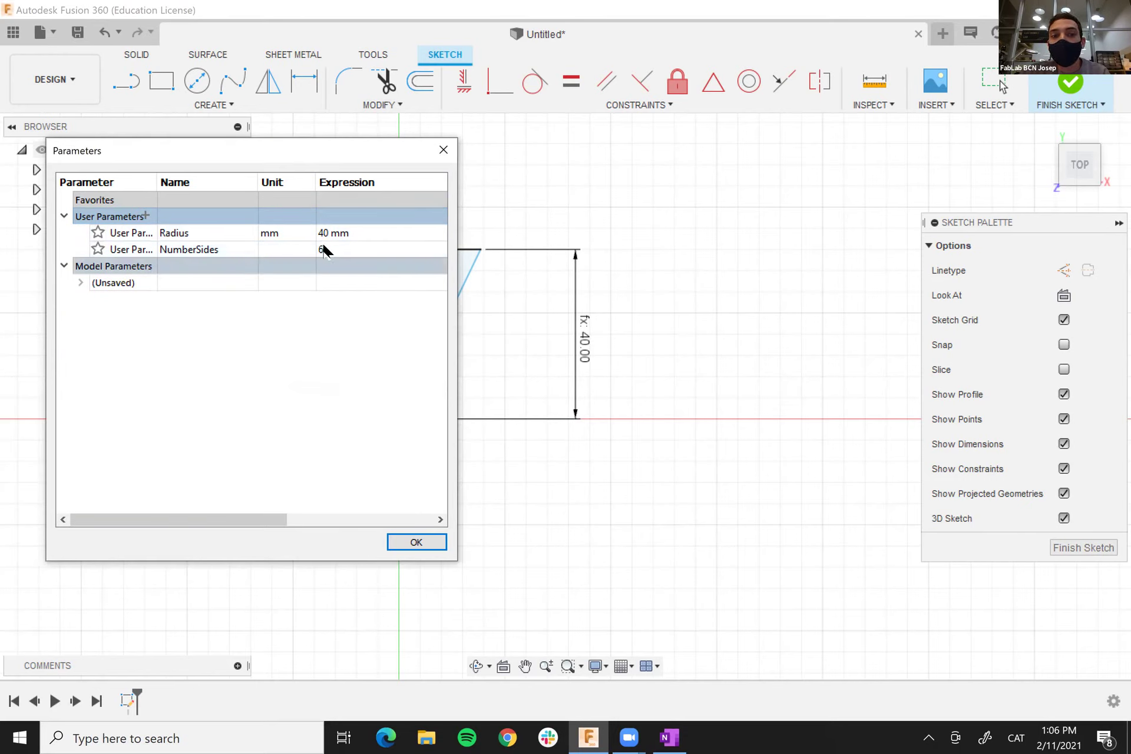
left_click(417, 542)
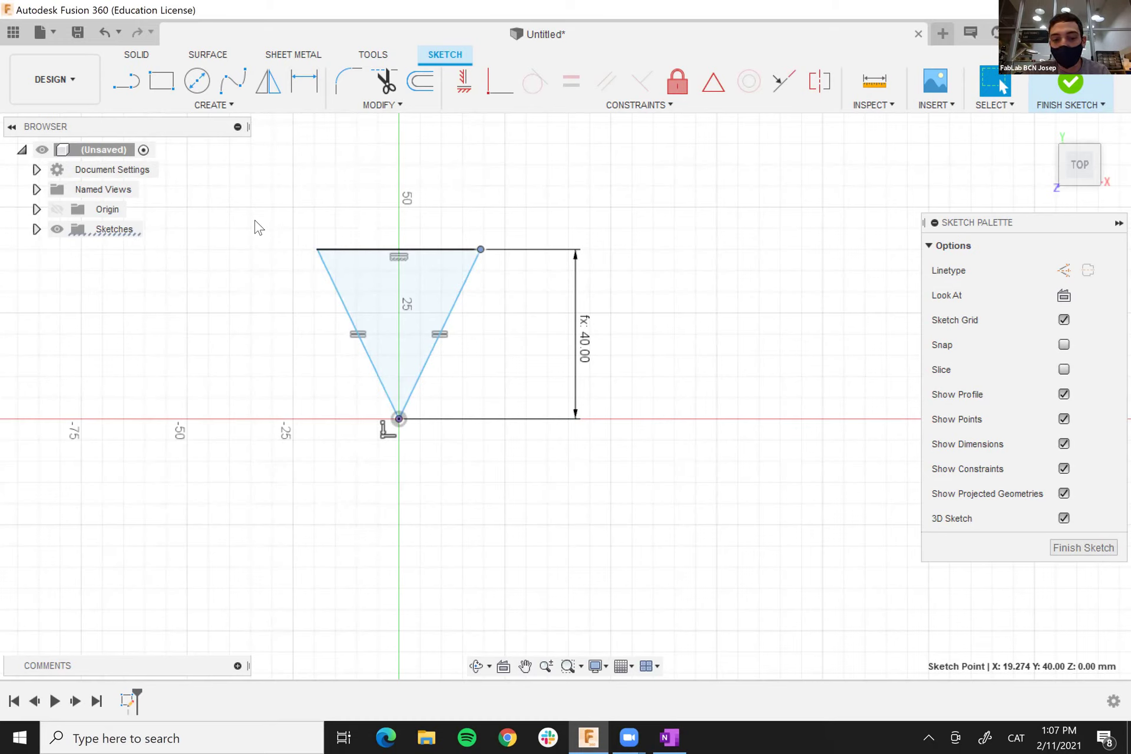
- Dimension the angle between the triangle's two slanted sides with the expression 360/NumberSides
key("d")
left_click(341, 299)
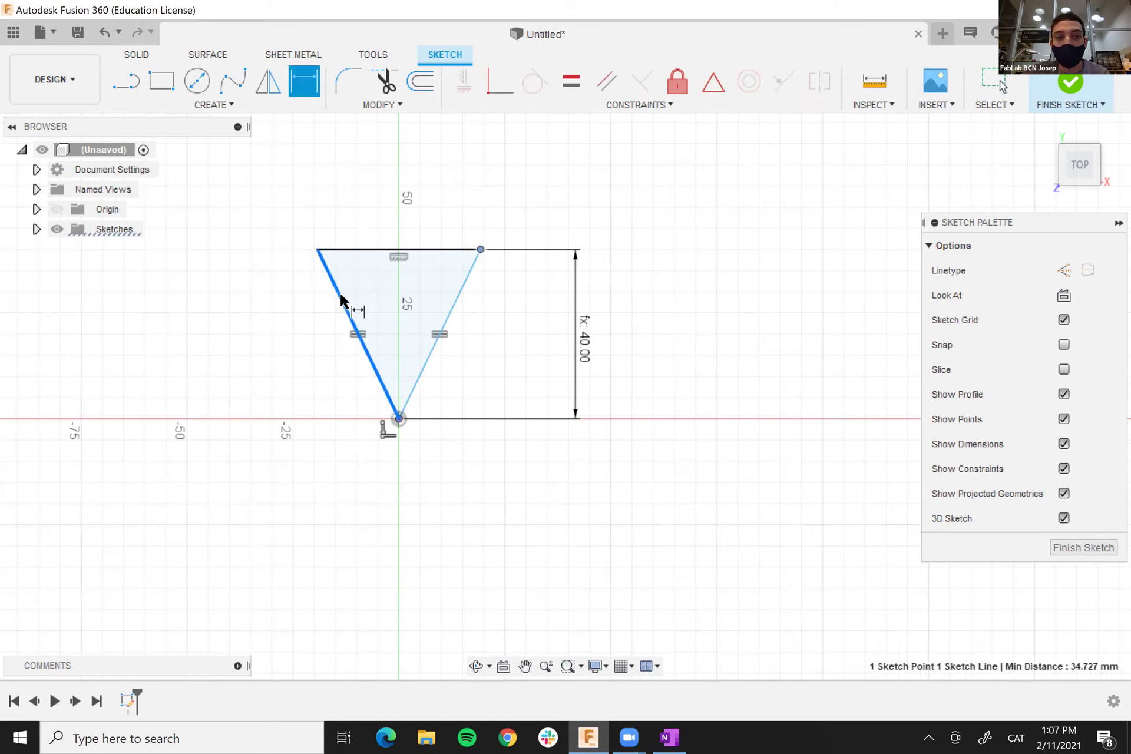
left_click(454, 296)
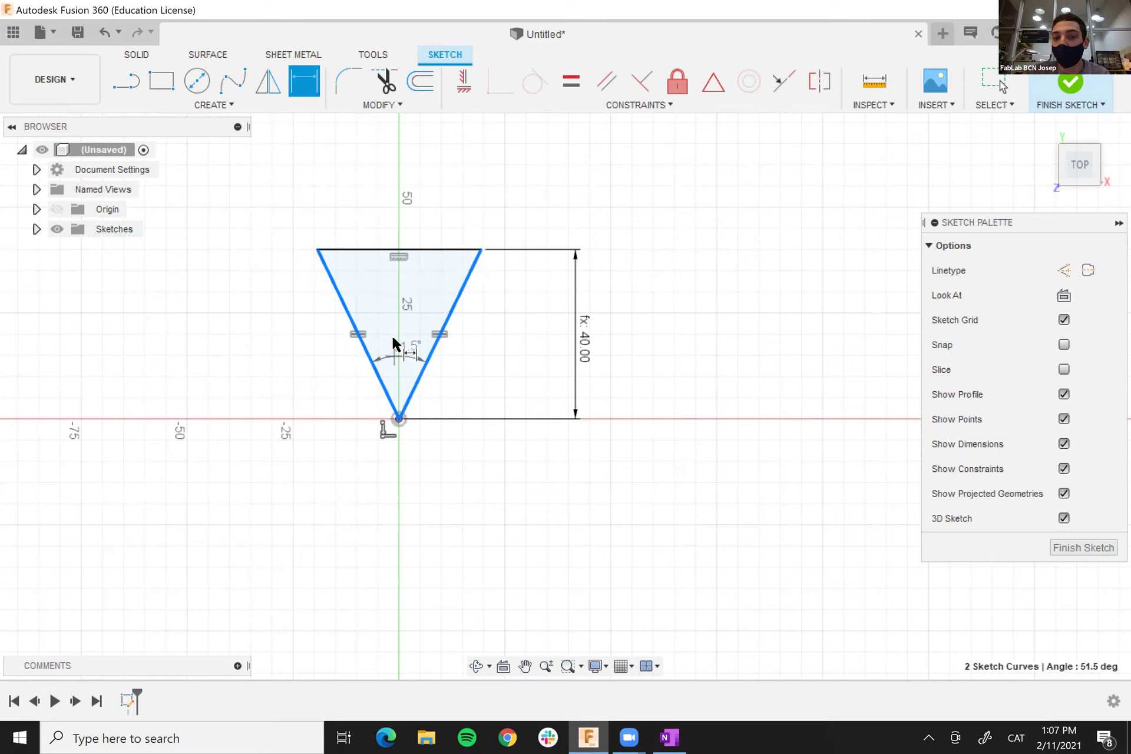
left_click(398, 329)
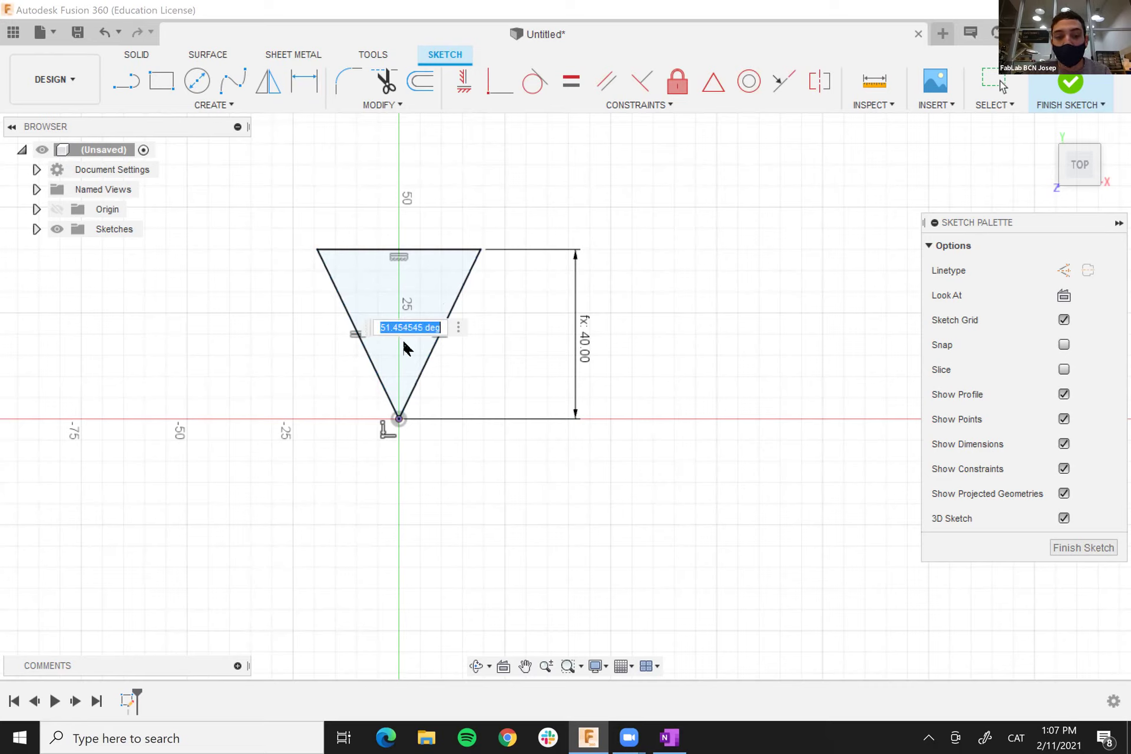
key("BackSpace")
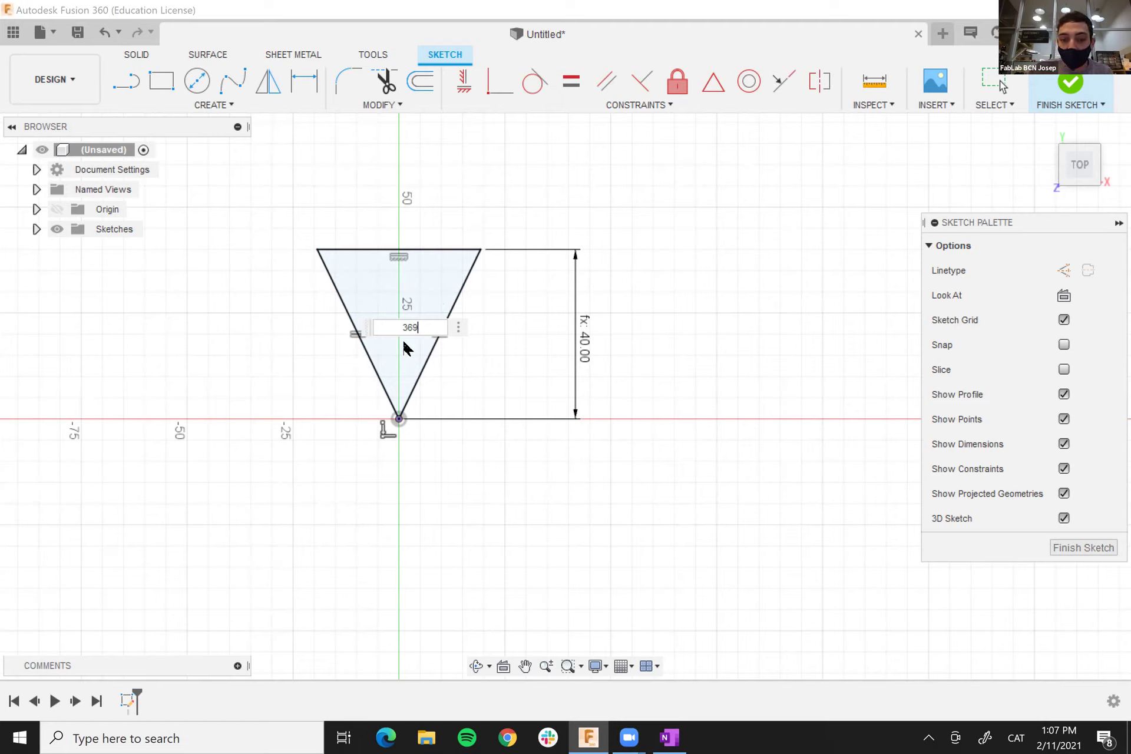
type("360/")
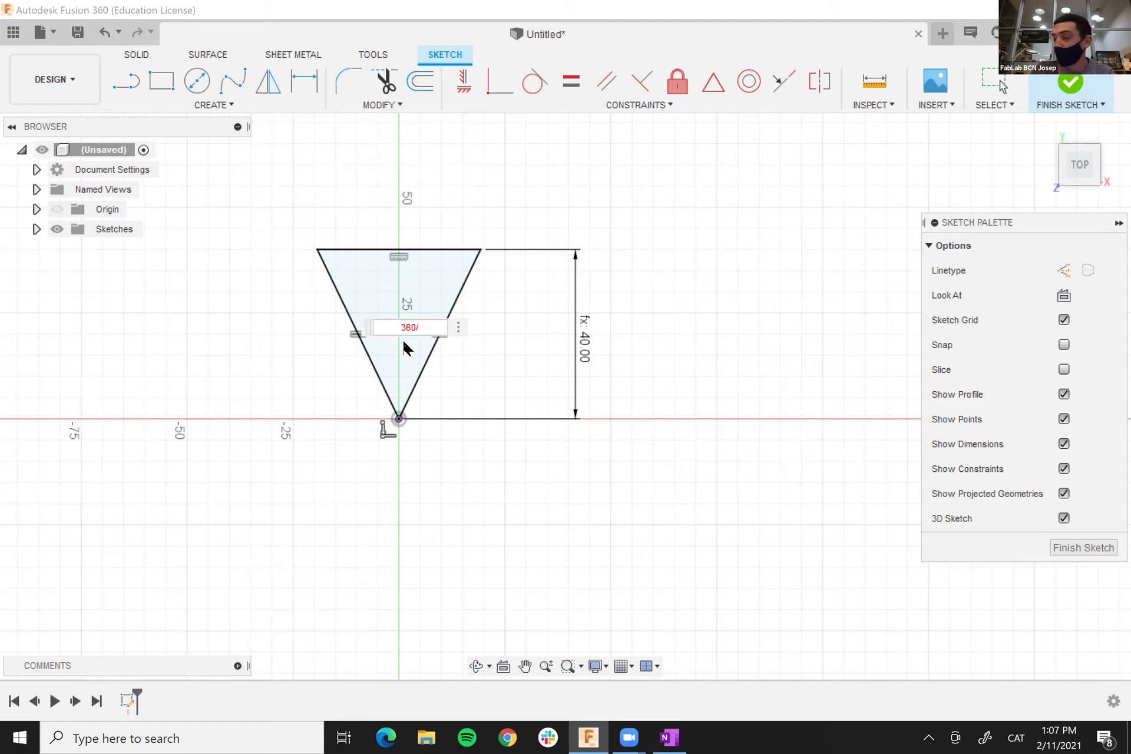
type("Nu")
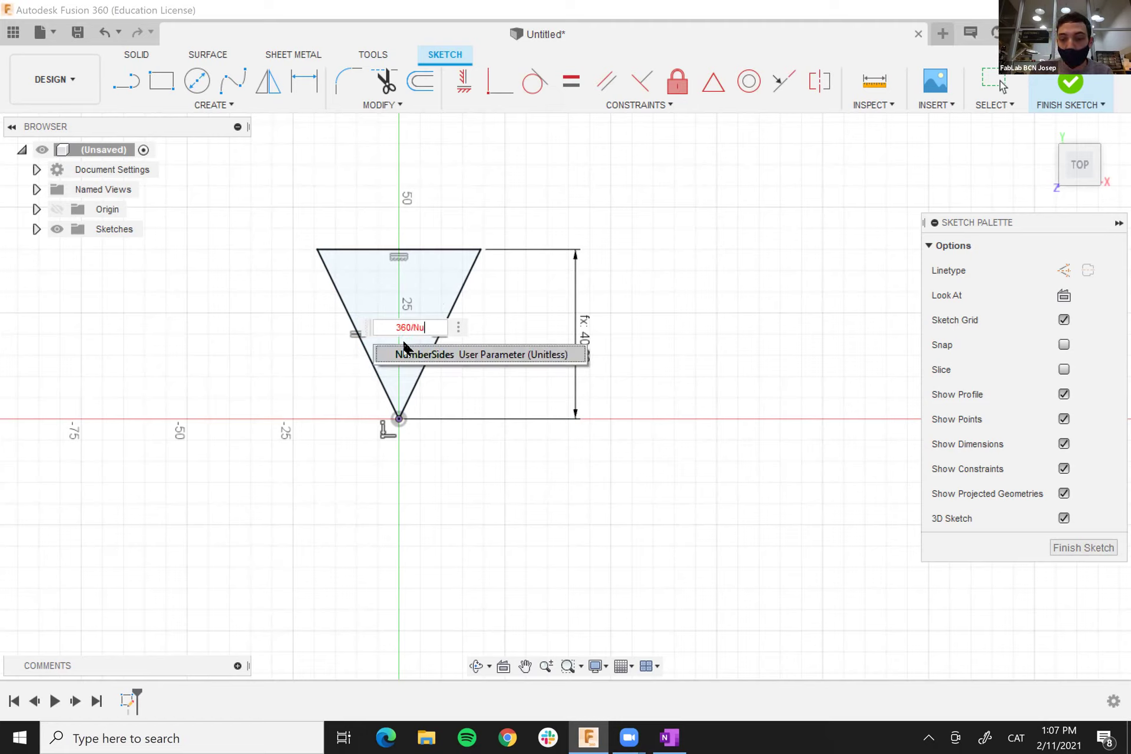
left_click(410, 355)
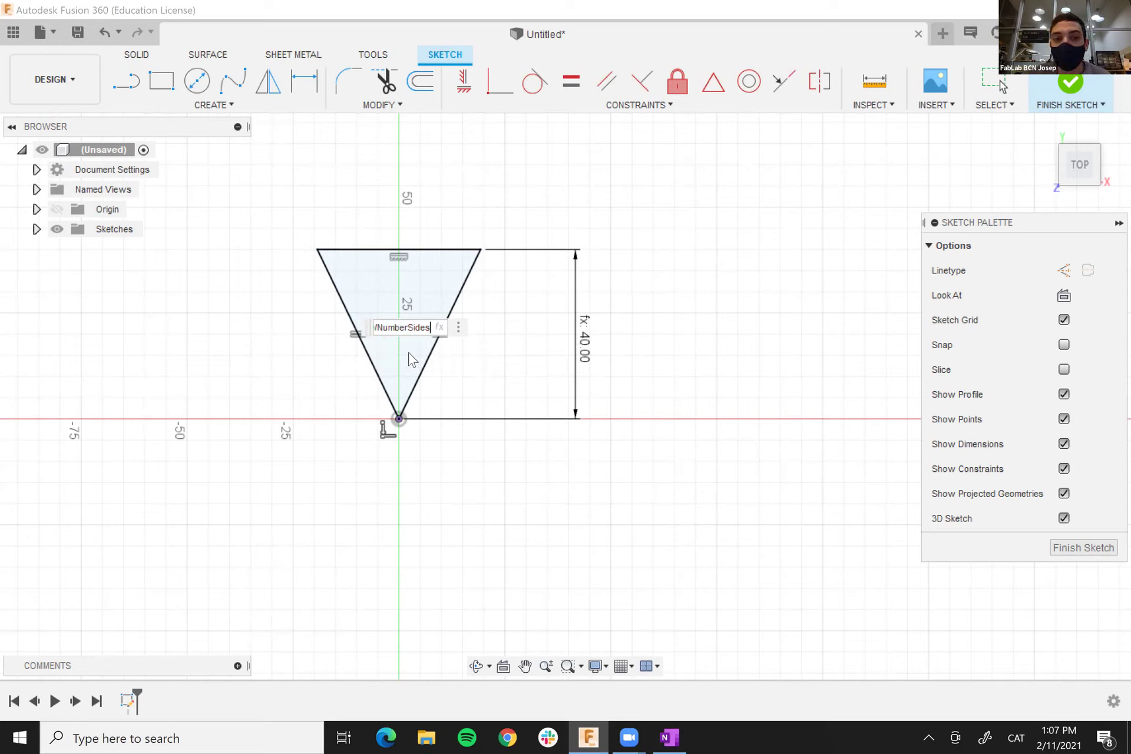
key("Return")
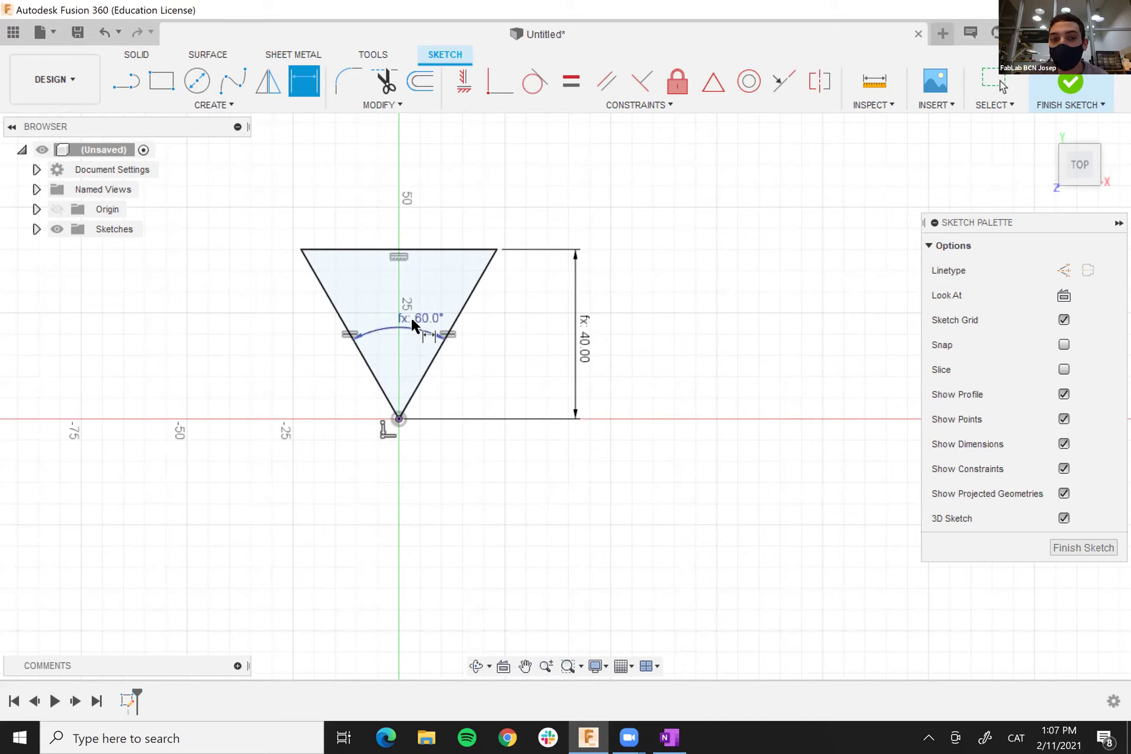
- Examine the full expression of the triangle's angle dimension, including its unit factor, and close it
double_click(411, 320)
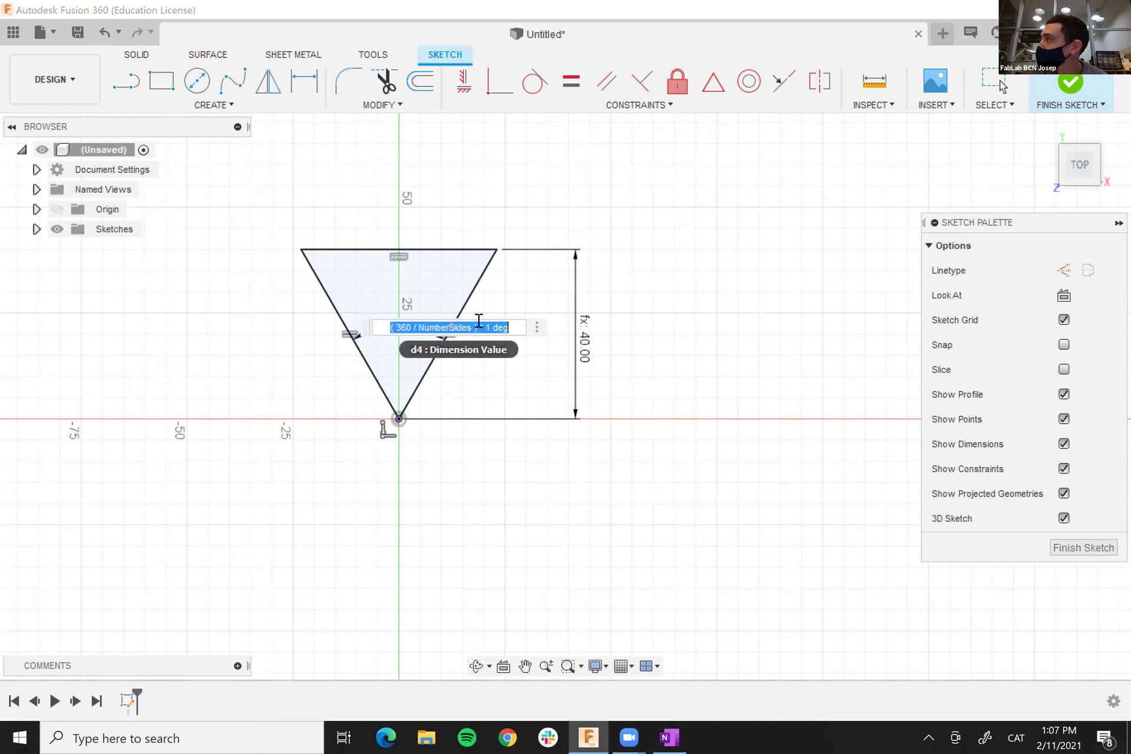
left_click_drag(479, 327, 509, 328)
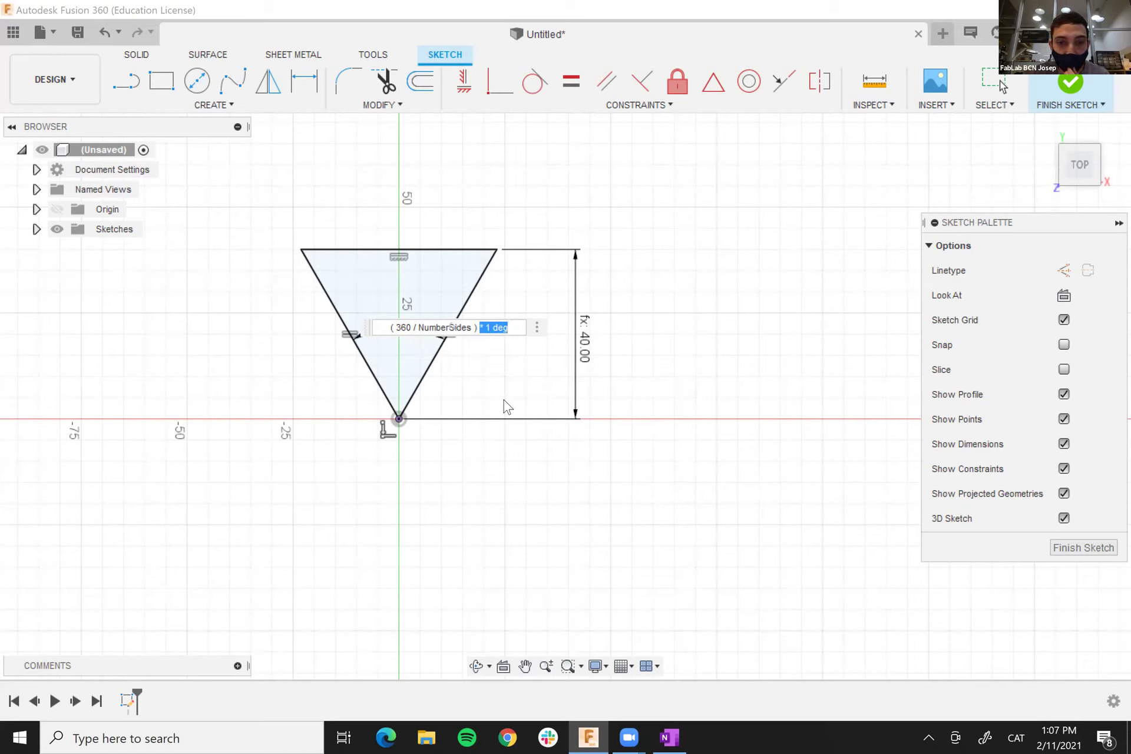
key("ctrl+a")
key("Return")
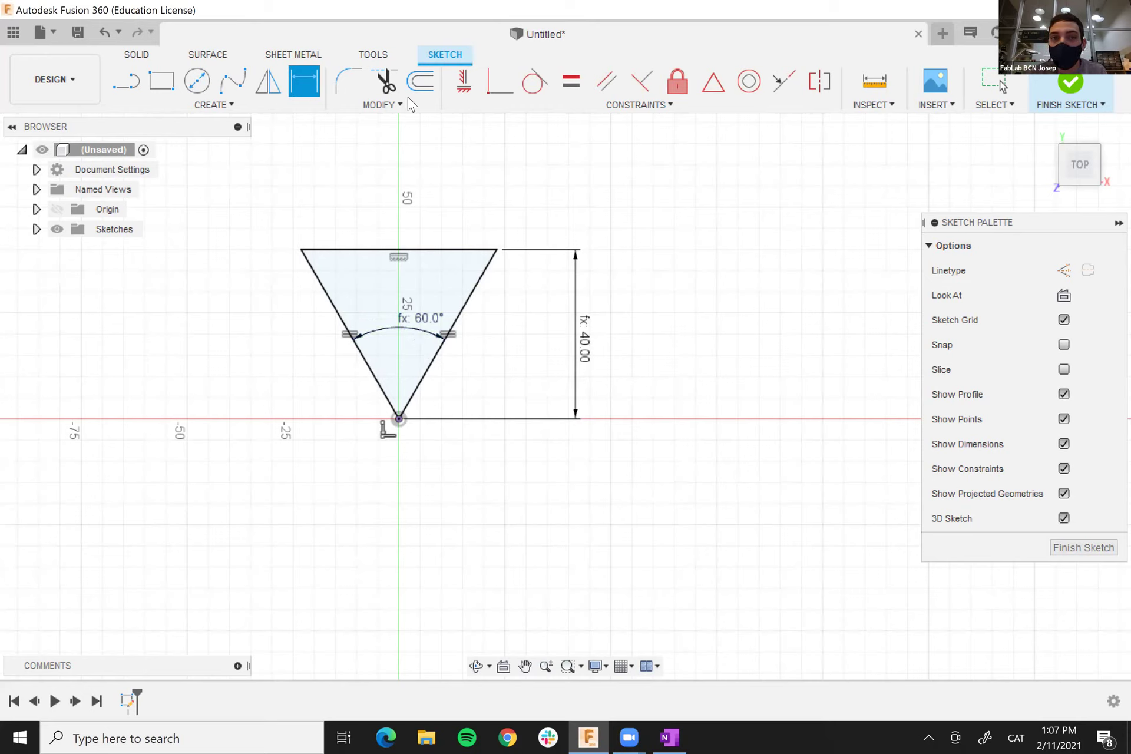
- Create a user parameter named Angel in deg with the expression 360/NumberSides, widen the parameter table and close it
left_click(392, 104)
left_click(374, 253)
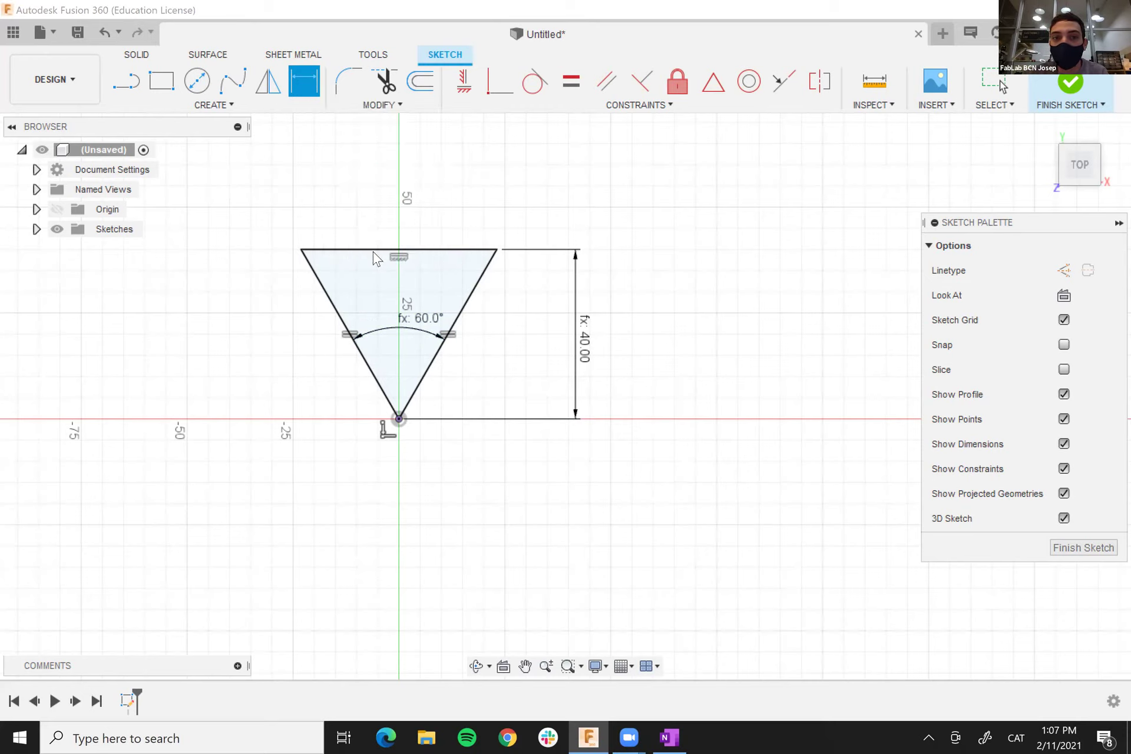
left_click(146, 215)
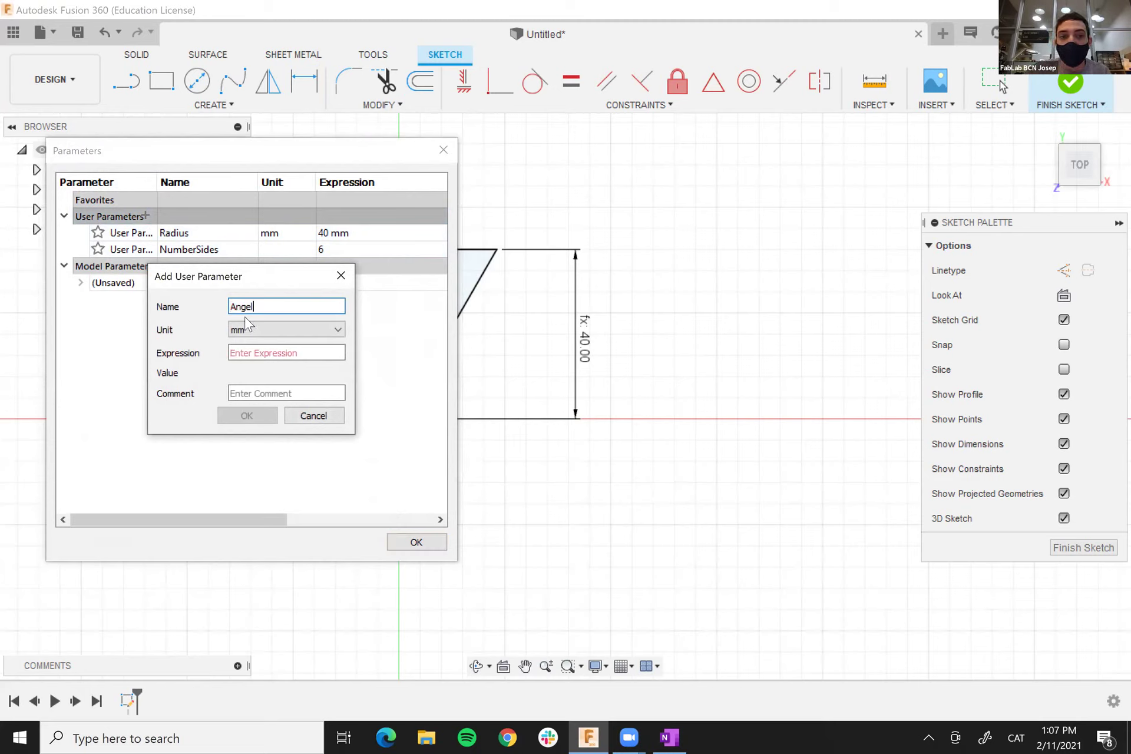
left_click(270, 330)
scroll(291, 392, "down", 5)
scroll(288, 386, "up", 1)
left_click(291, 373)
left_click(273, 354)
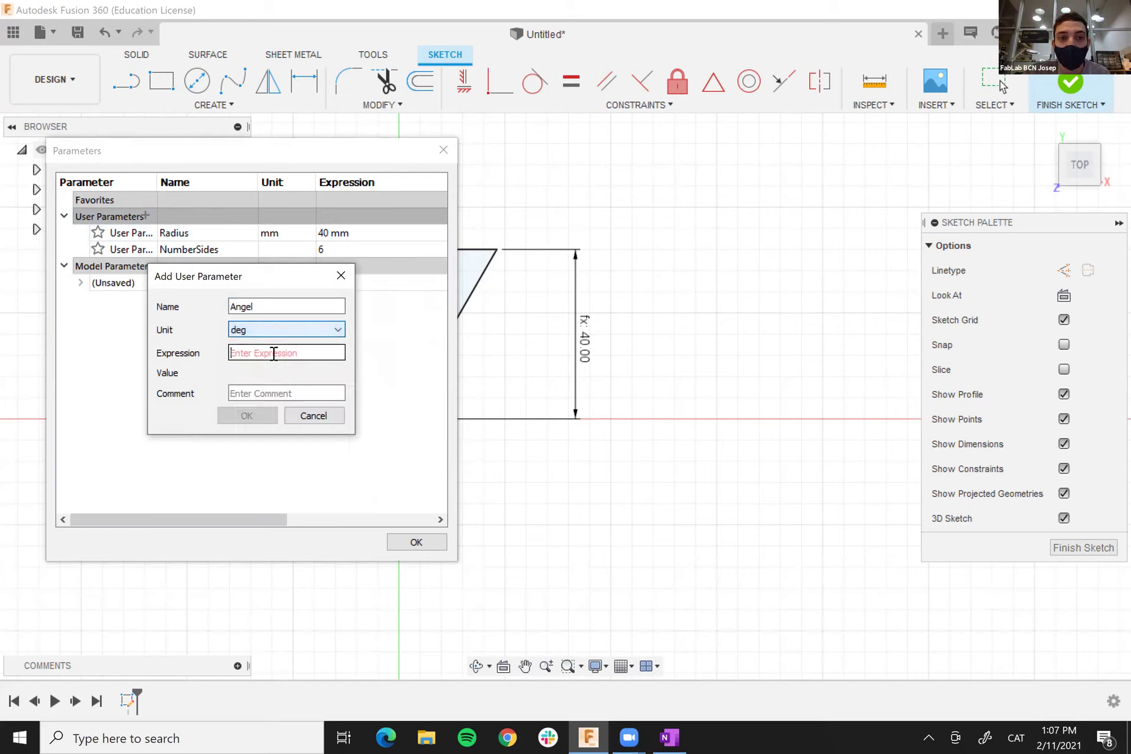
type("360/Nu")
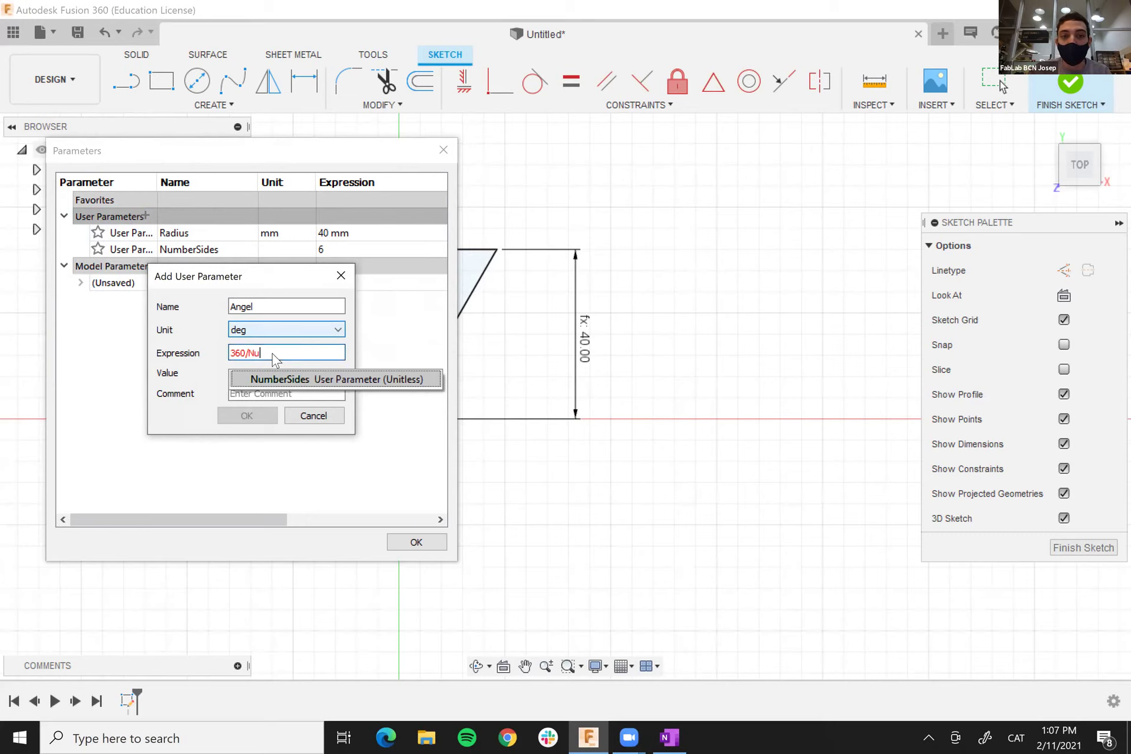
left_click(265, 380)
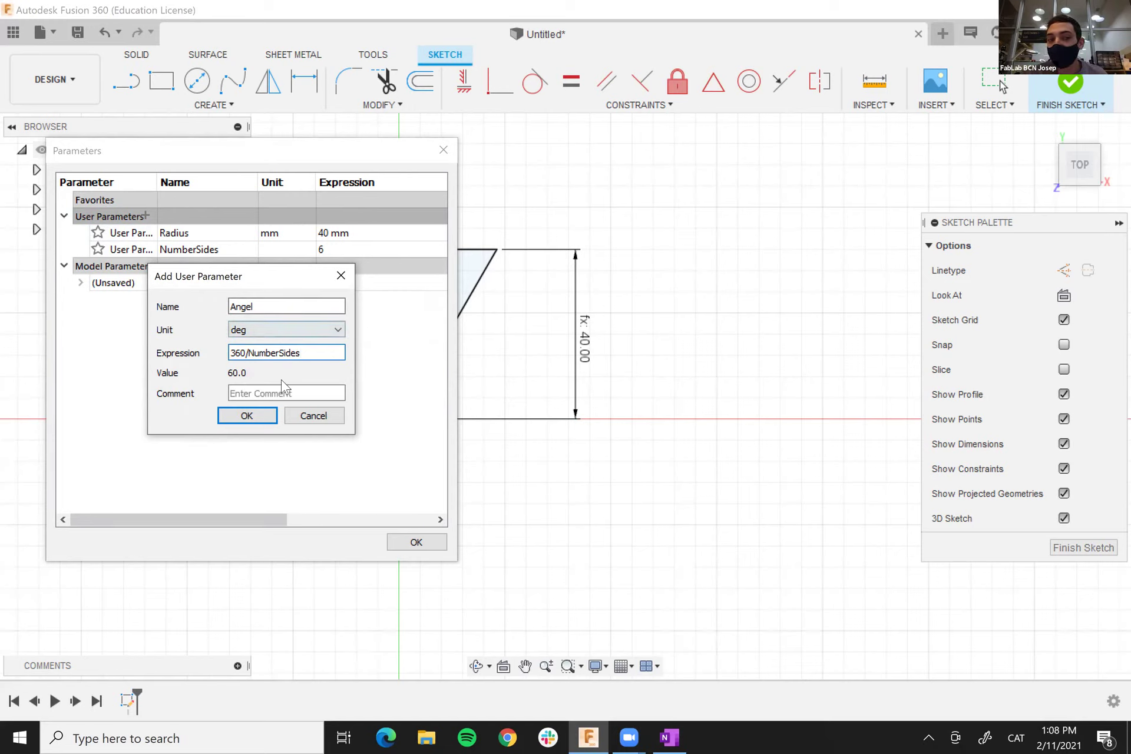
left_click(248, 416)
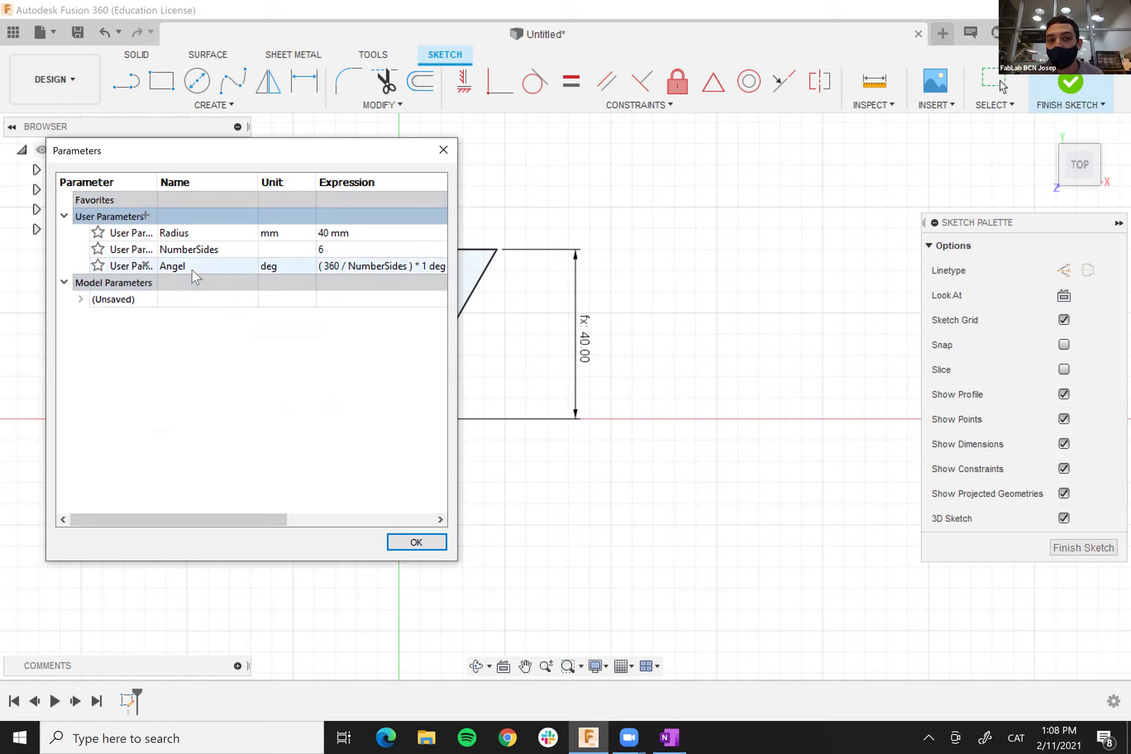
left_click_drag(457, 308, 503, 307)
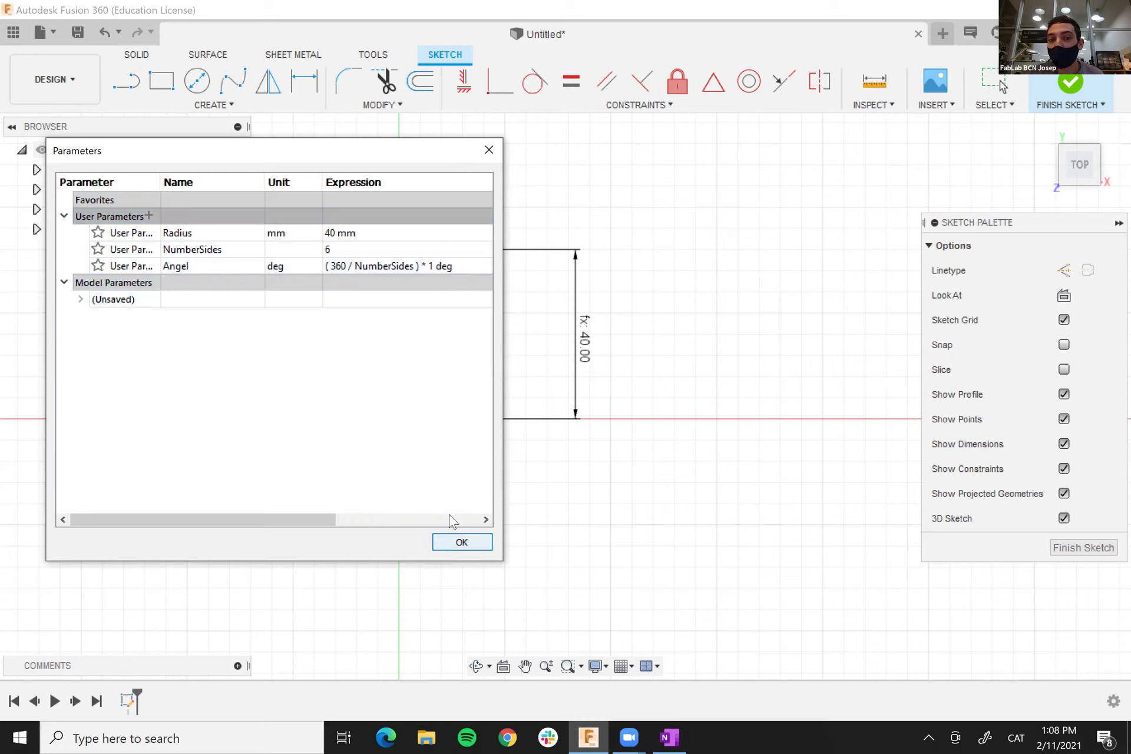
left_click(452, 541)
- Set the angle dimension between the triangle's two slanted sides to the user parameter Angel
double_click(412, 325)
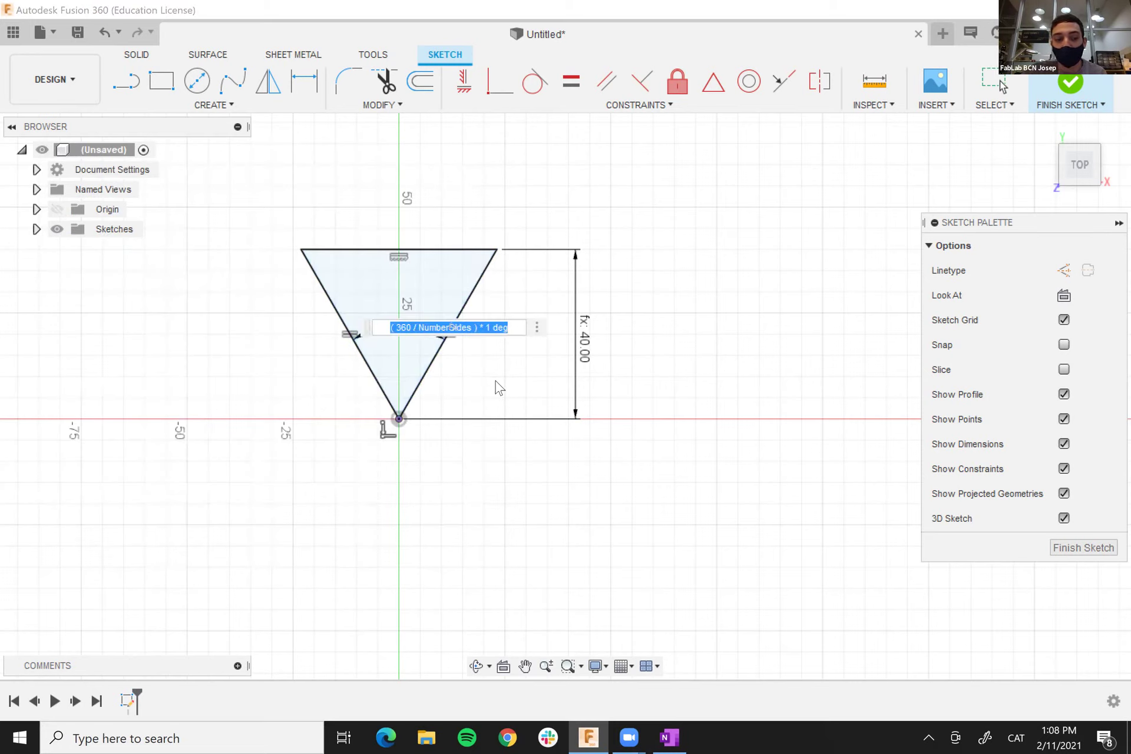
type("Angel")
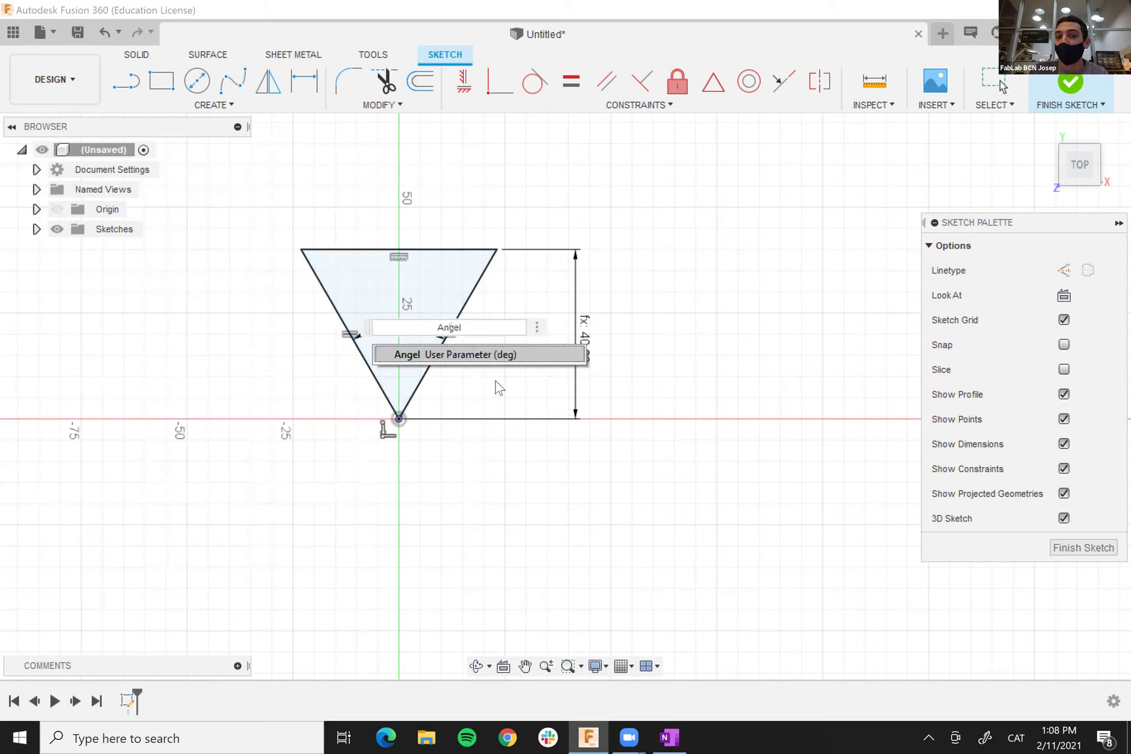
key("Return")
key("Return")
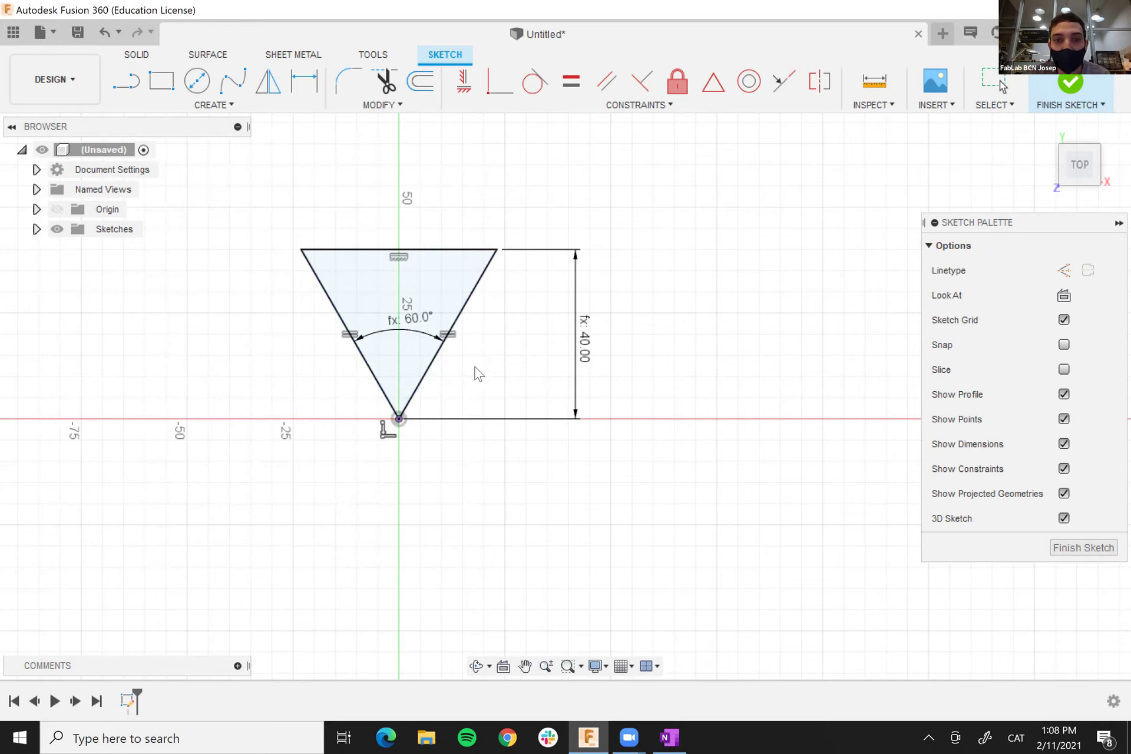
scroll(410, 329, "down", 1)
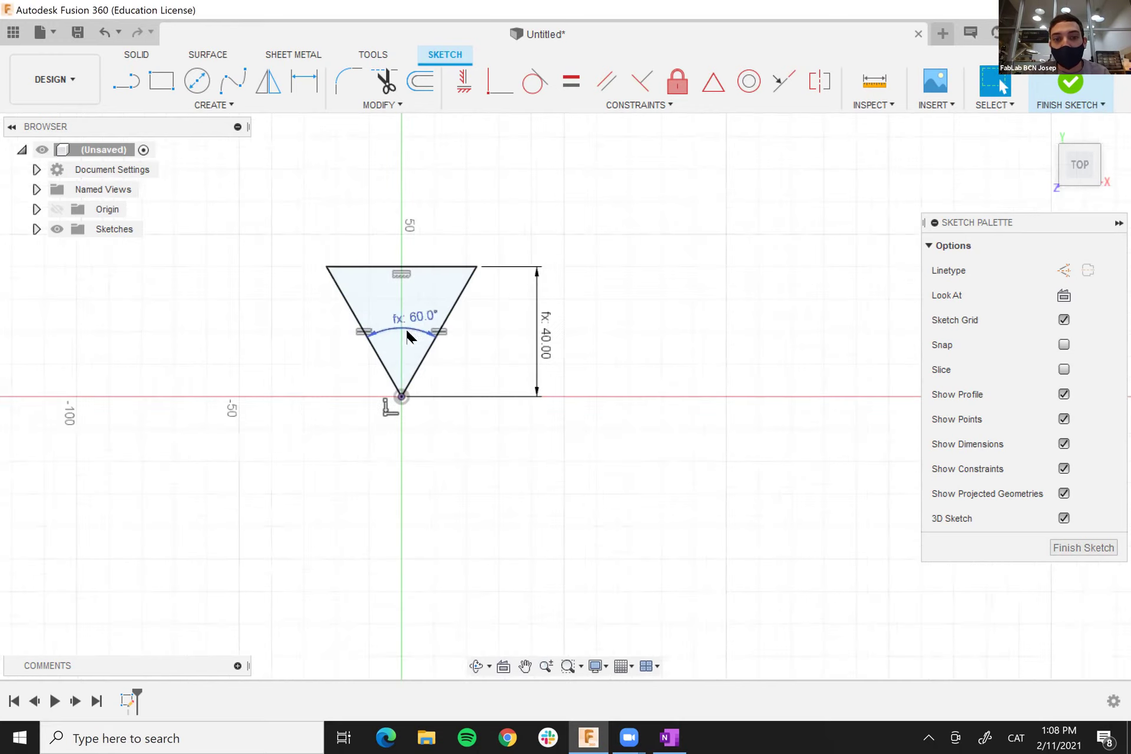
scroll(411, 331, "up", 2)
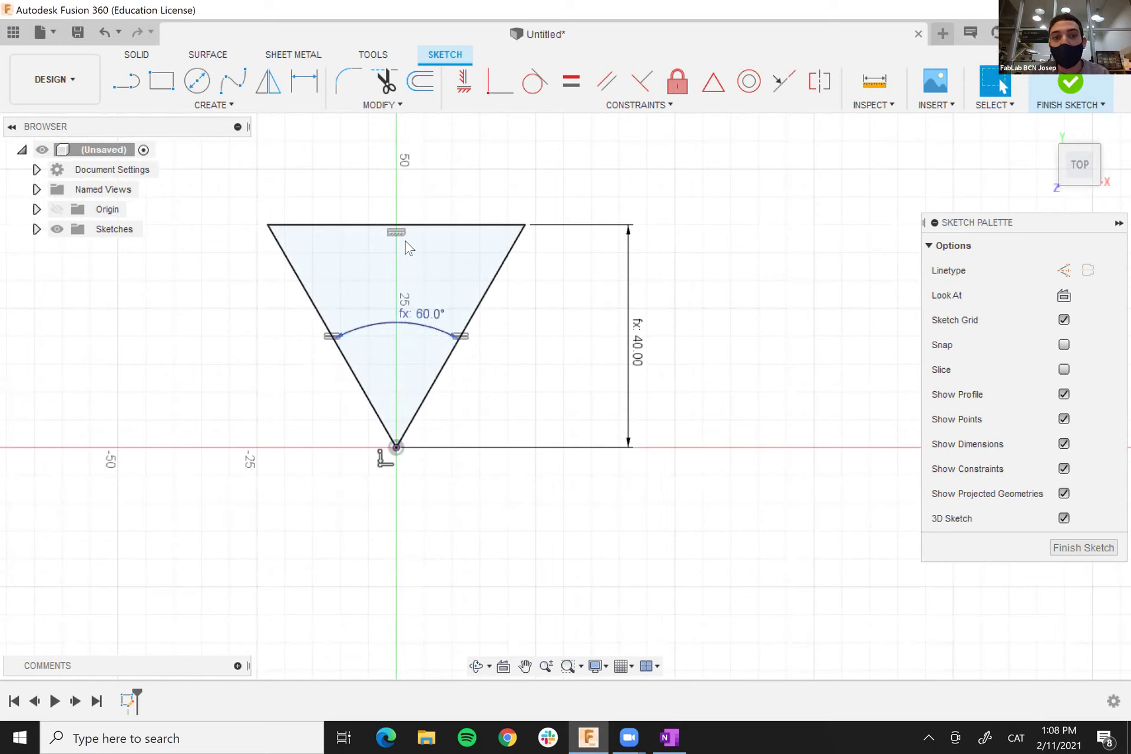
- Set up a full circular pattern of the triangle's horizontal edge around the origin, with NumberSides as the quantity
left_click(323, 225)
left_click(218, 105)
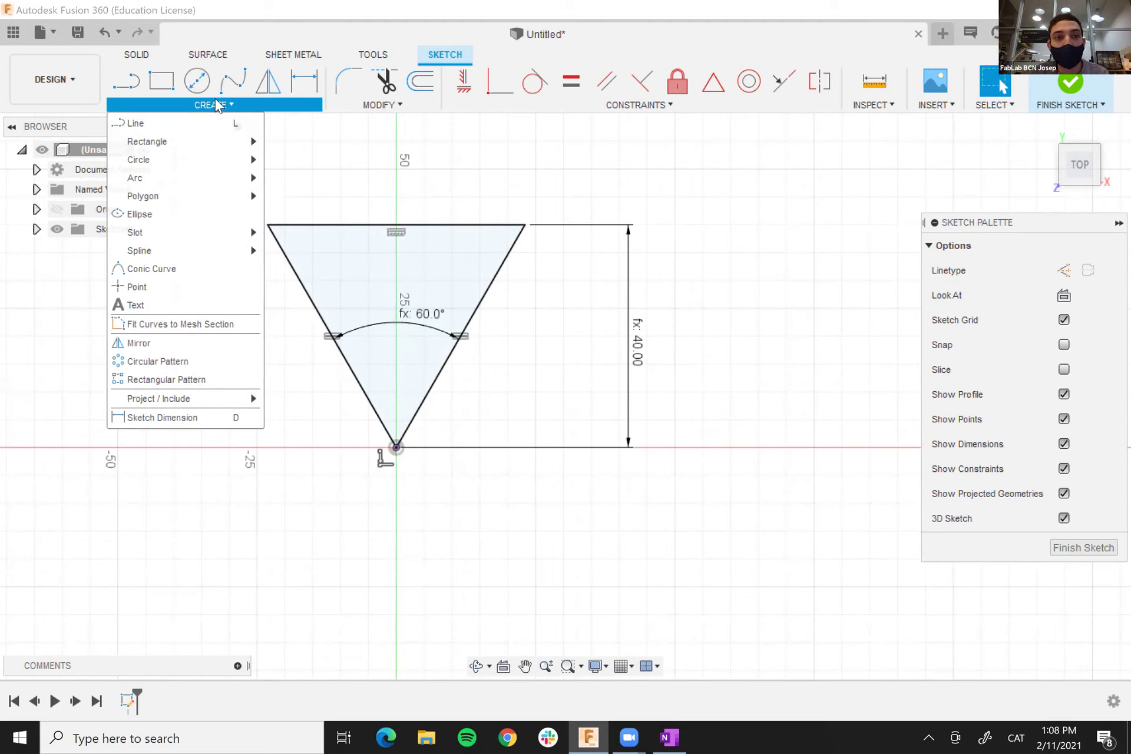
left_click(199, 362)
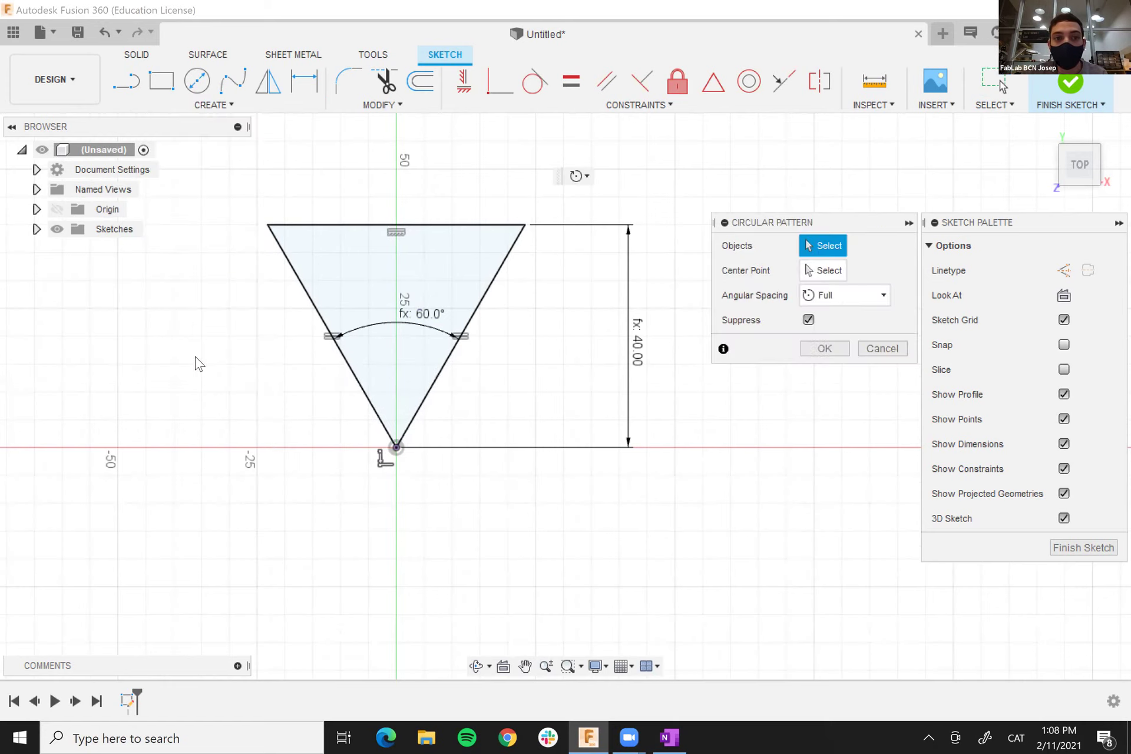
left_click(438, 225)
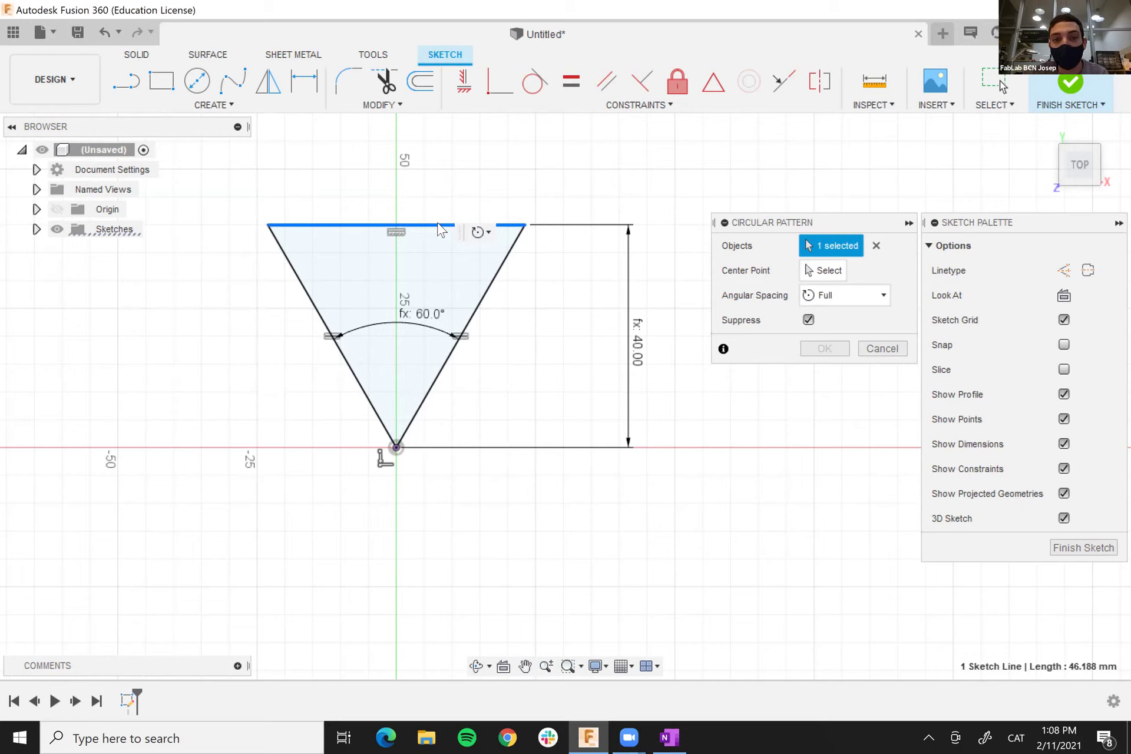
left_click(826, 272)
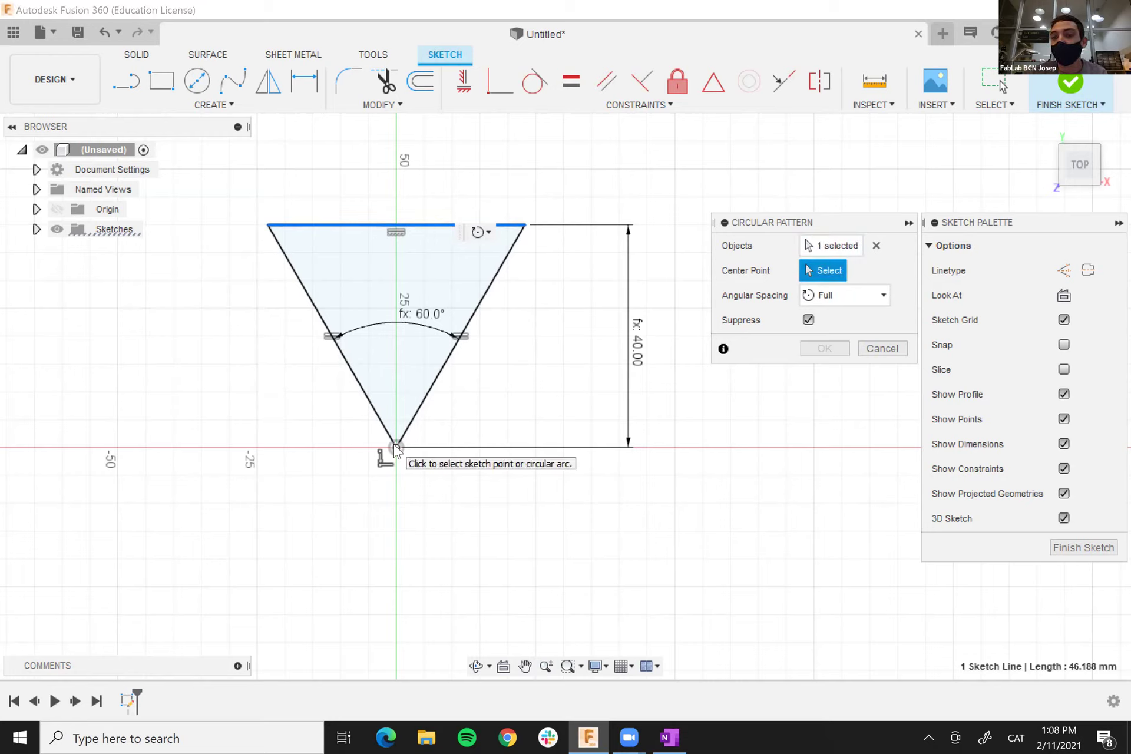
left_click(396, 447)
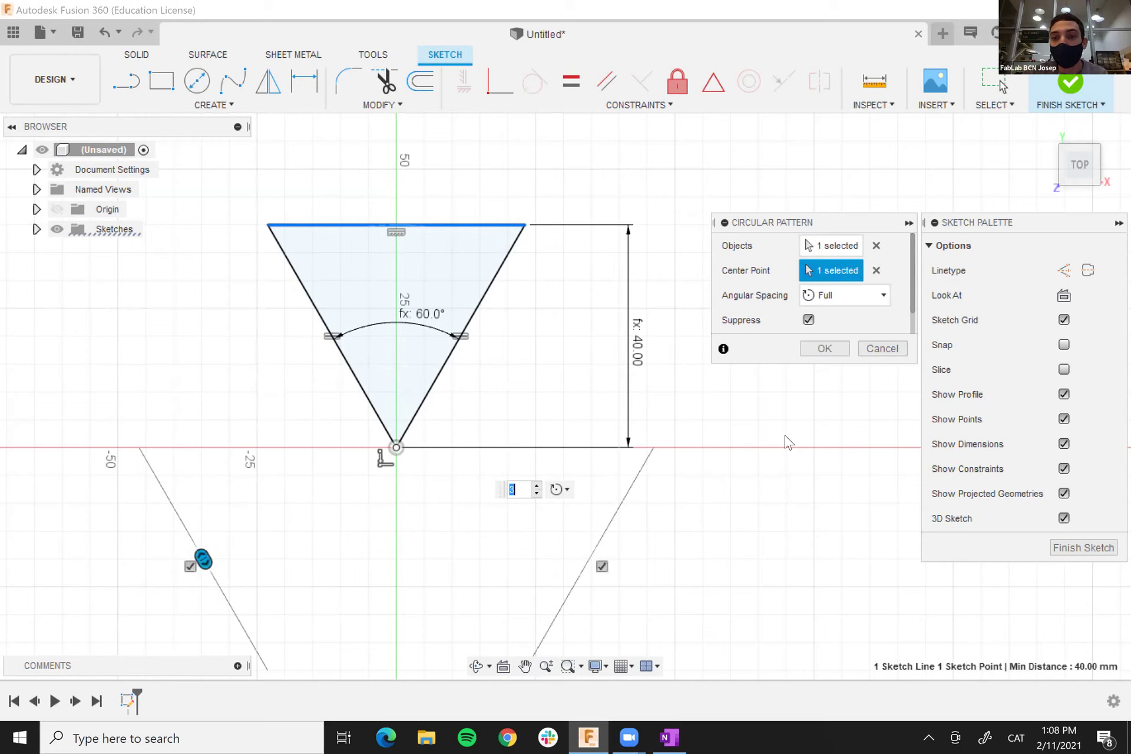
scroll(911, 289, "down", 1)
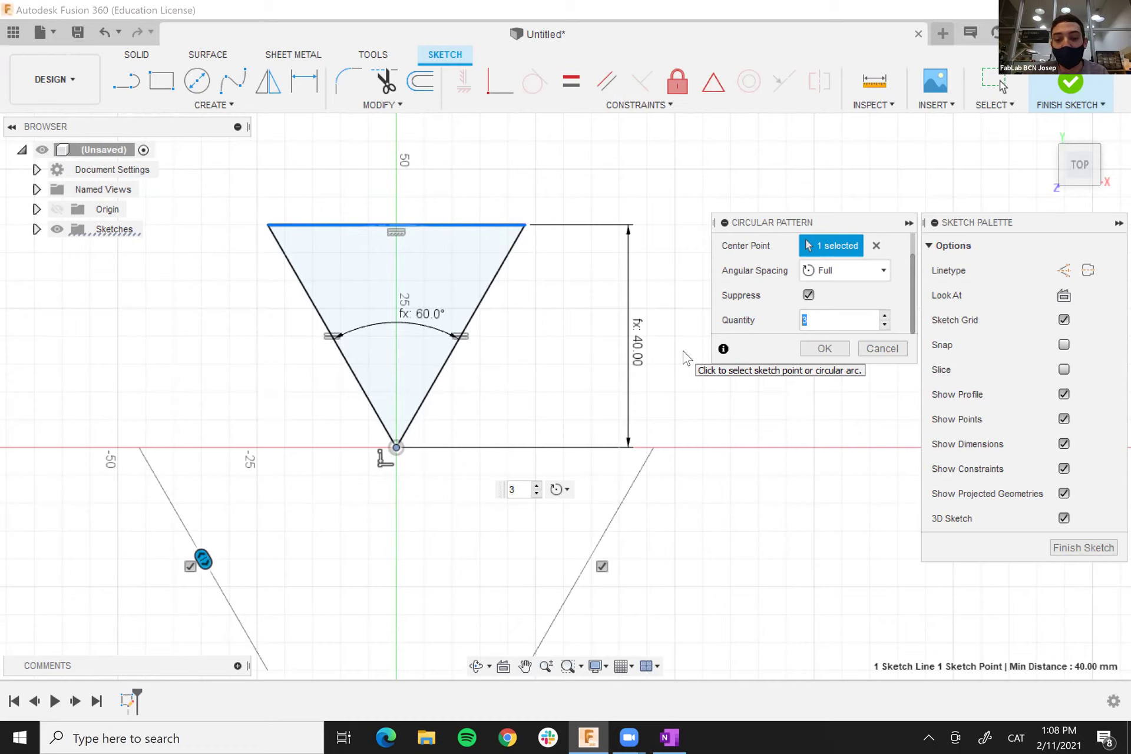
type("Number")
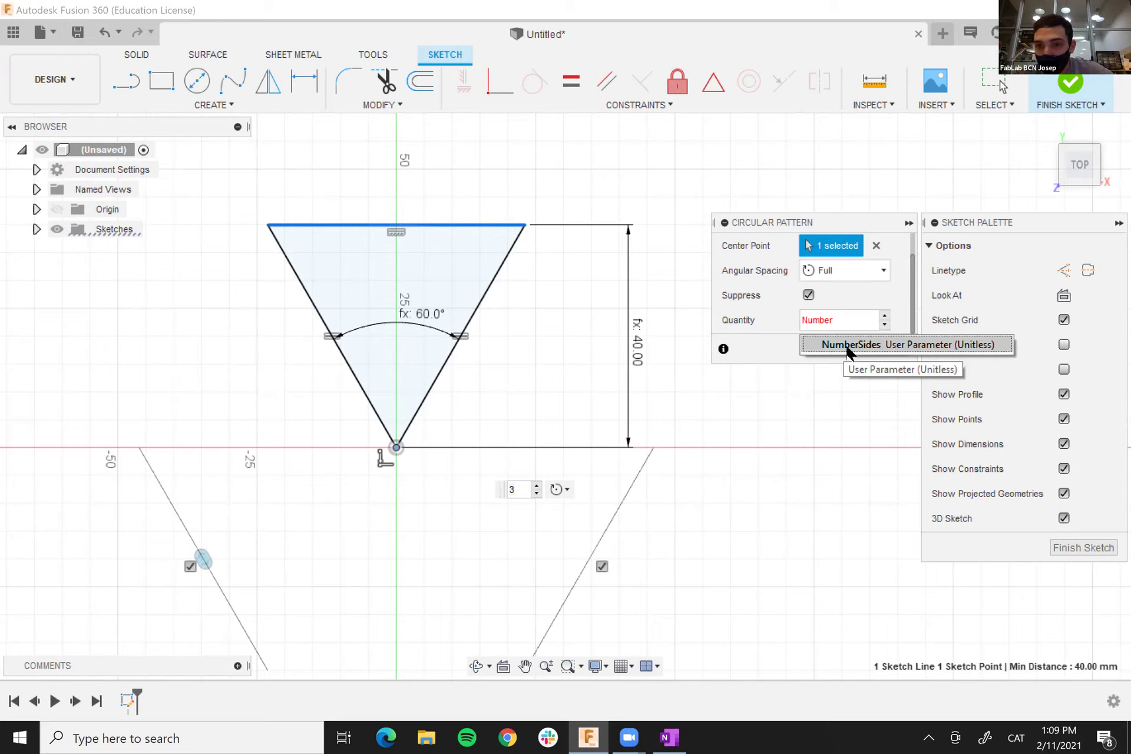
left_click(850, 352)
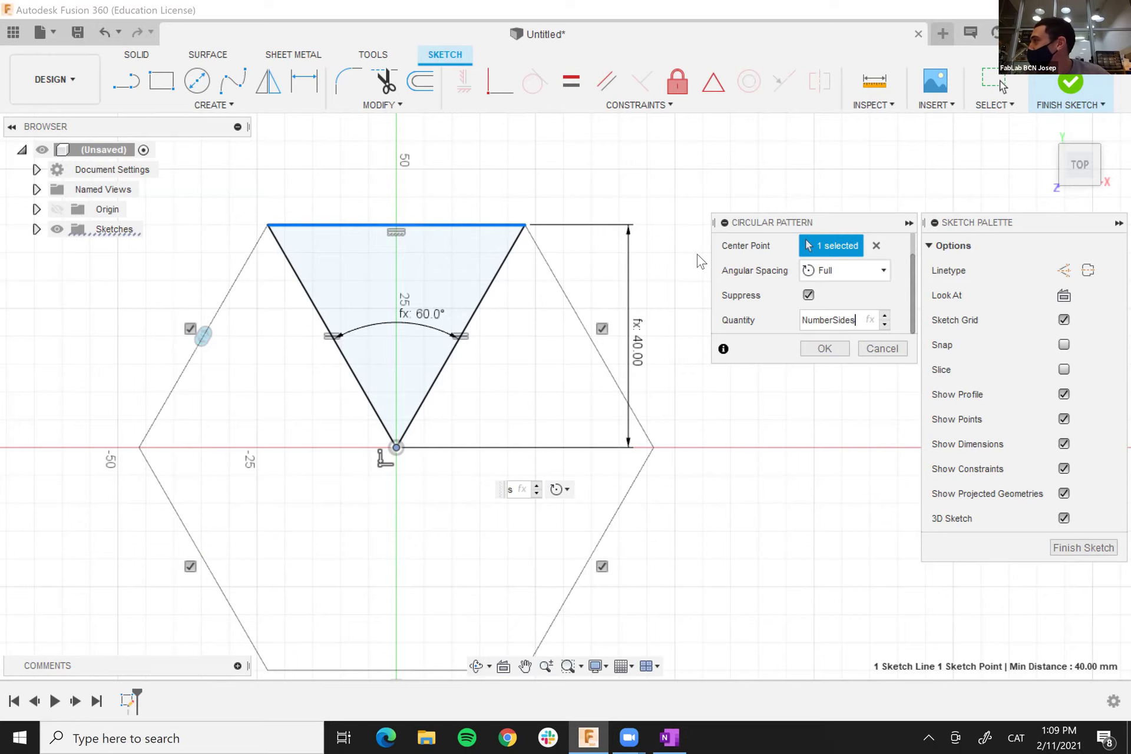
scroll(608, 242, "up", 1)
scroll(607, 260, "down", 2)
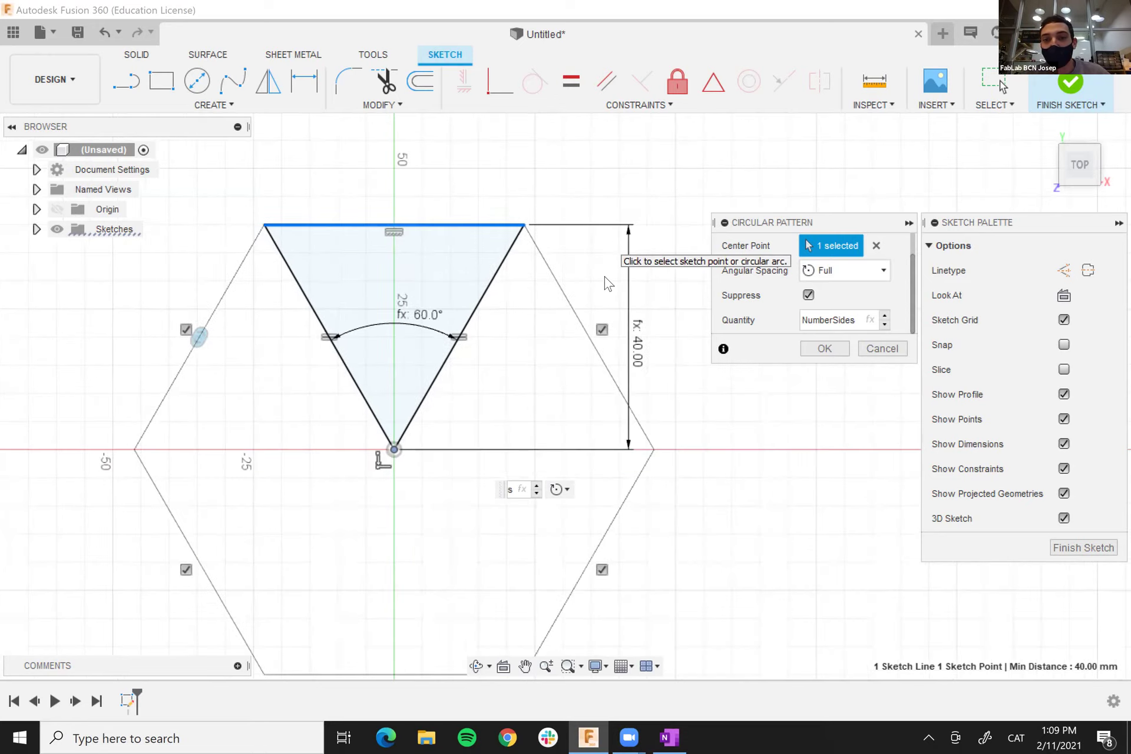
scroll(560, 313, "up", 1)
- Try 6 as the circular pattern's quantity, then restore NumberSides and create the pattern
left_click_drag(803, 320, 873, 320)
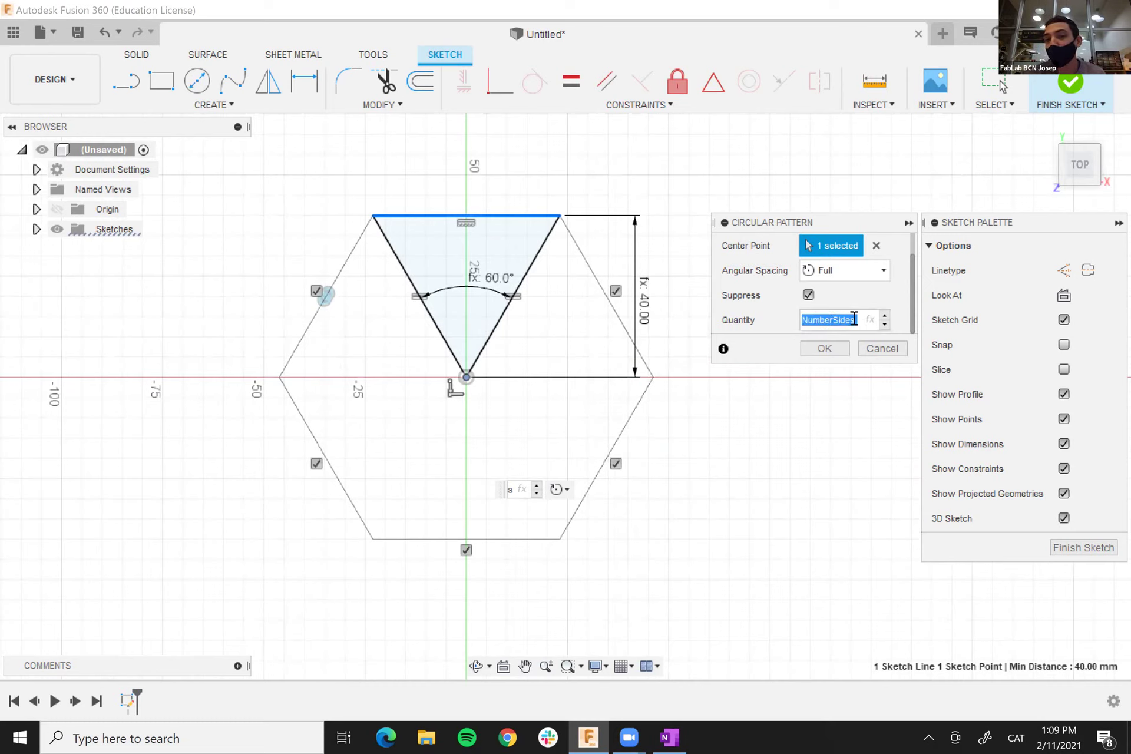
type("6")
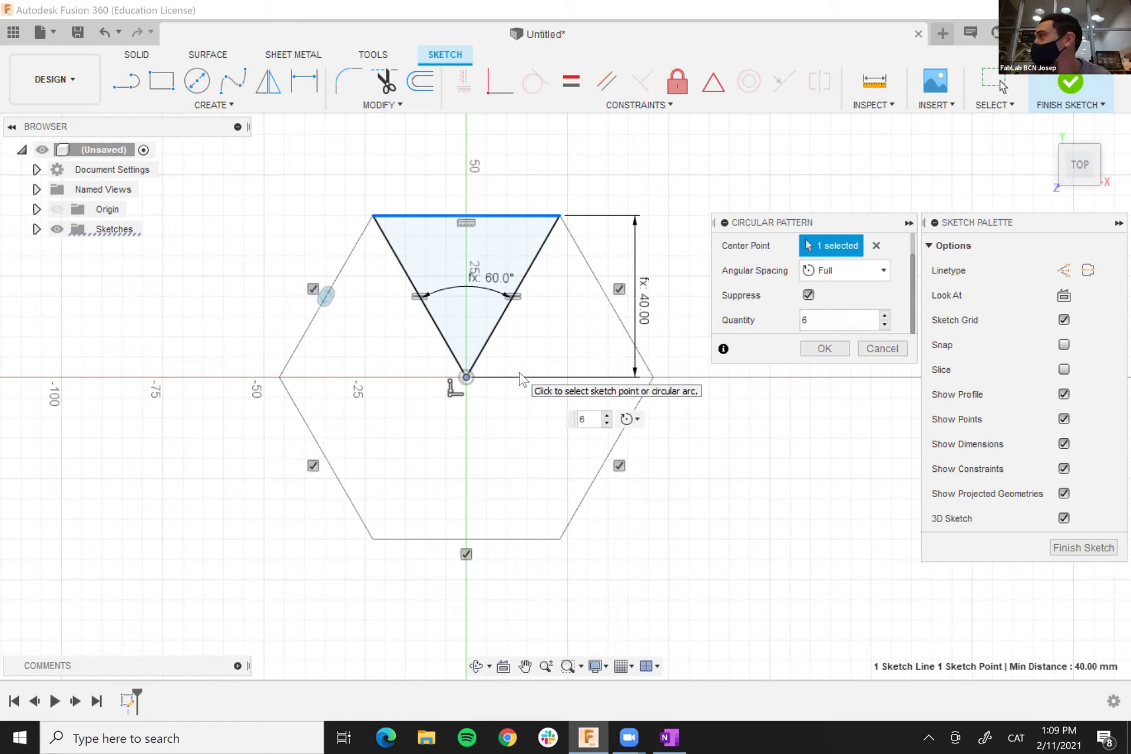
double_click(806, 321)
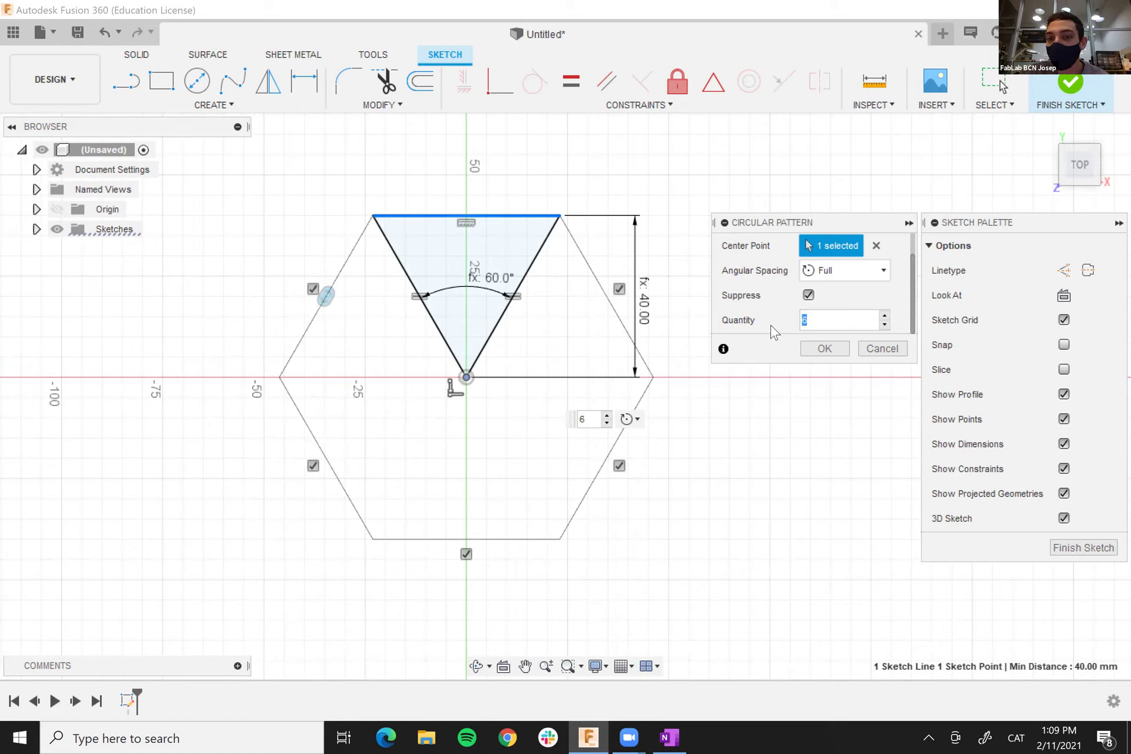
type("Number")
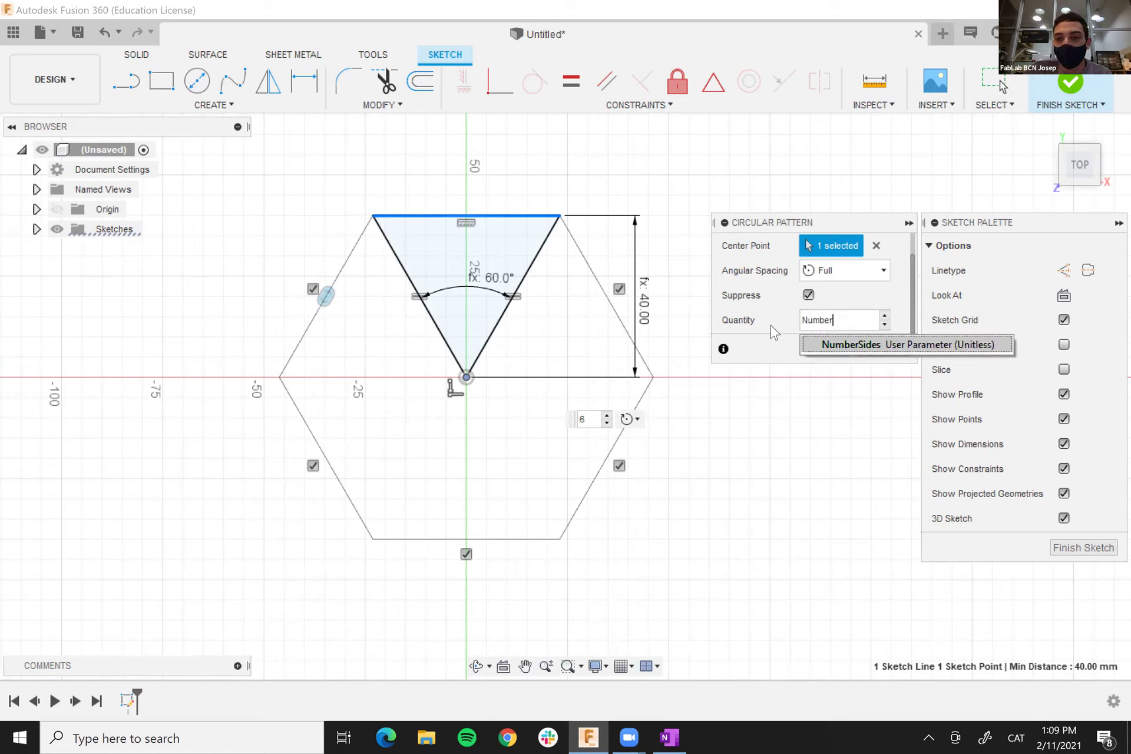
left_click(817, 348)
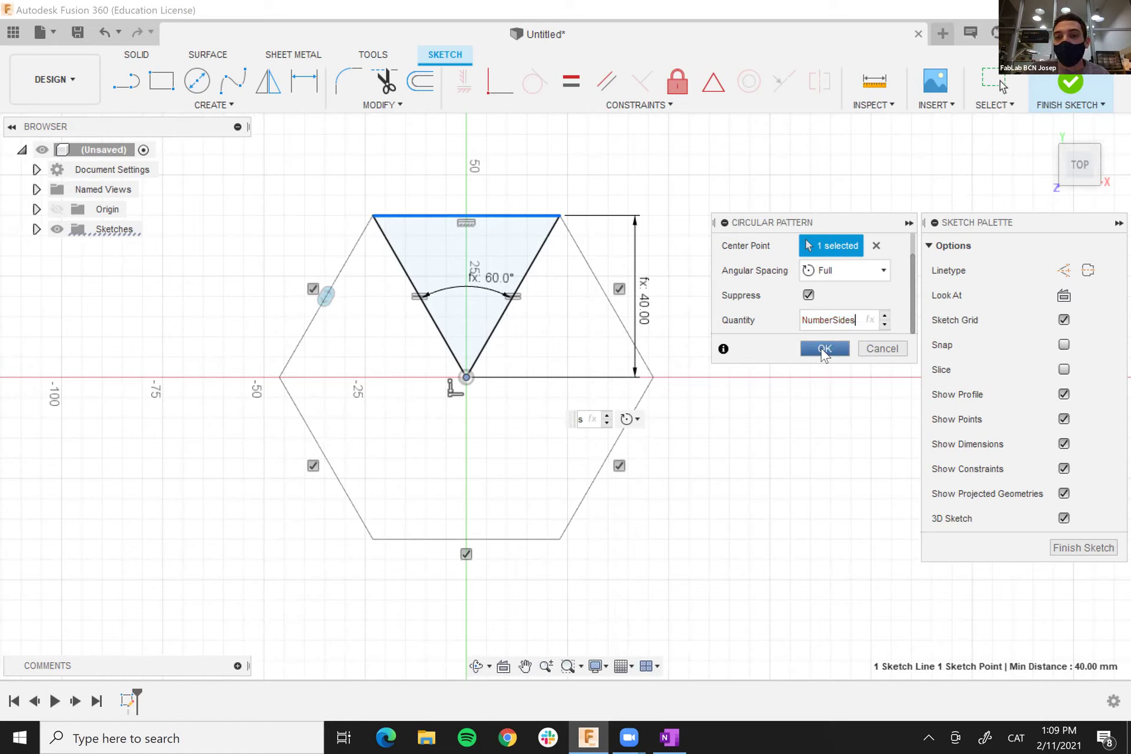
left_click(824, 352)
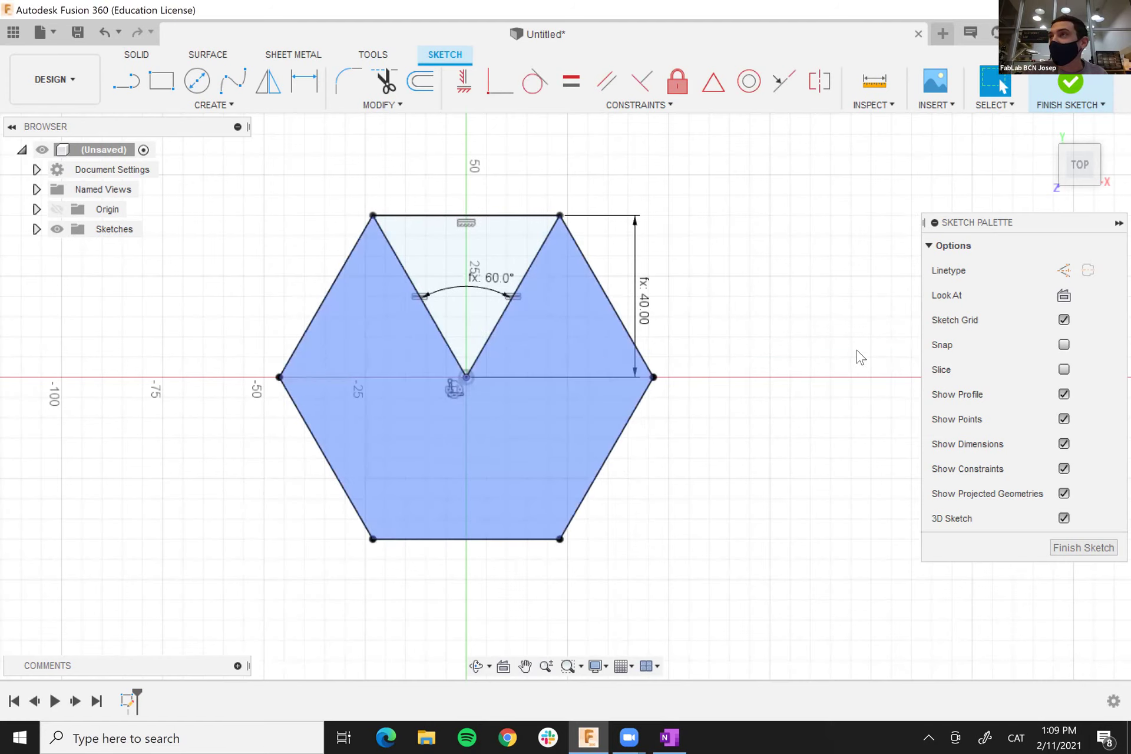
- Convert the triangle's two slanted sides inside the hexagon to construction lines
left_click(494, 298)
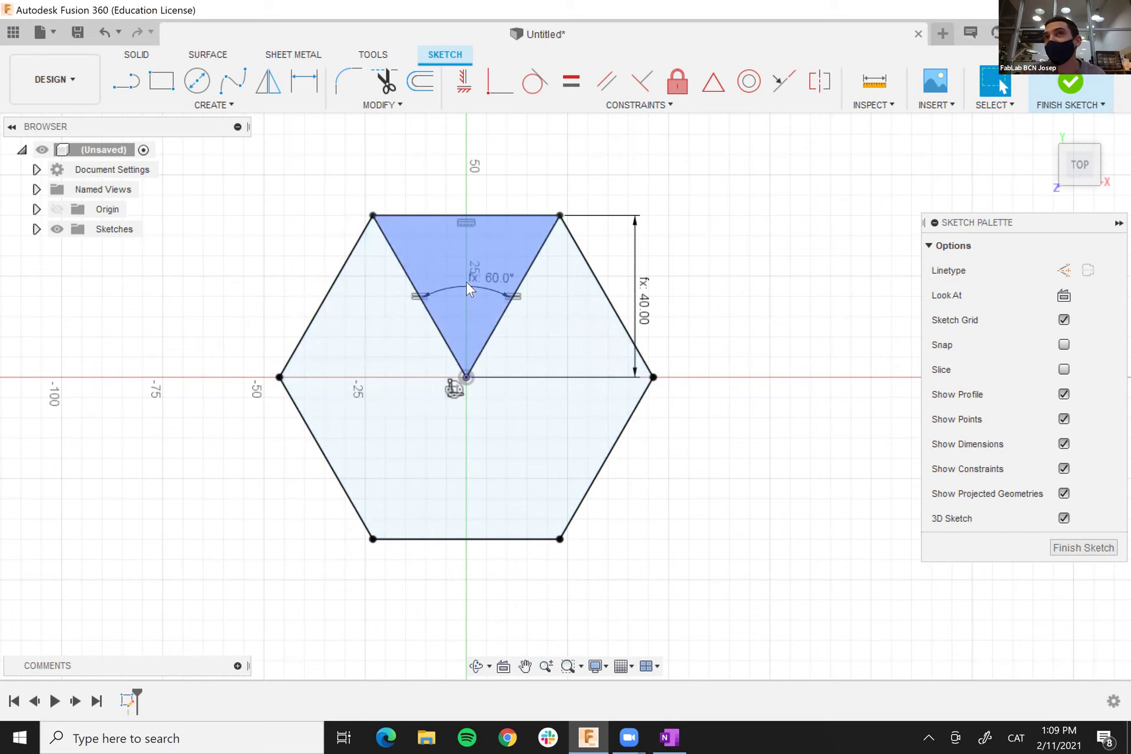
left_click(405, 273)
left_click(536, 261)
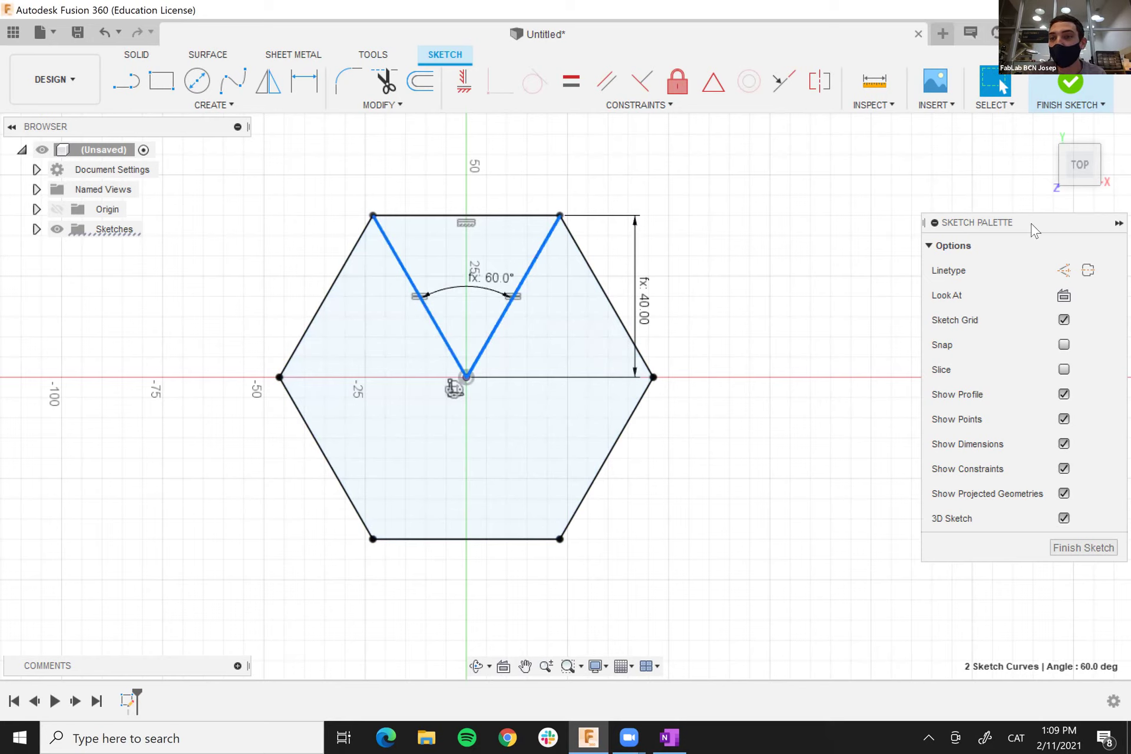
left_click(1064, 270)
left_click(735, 258)
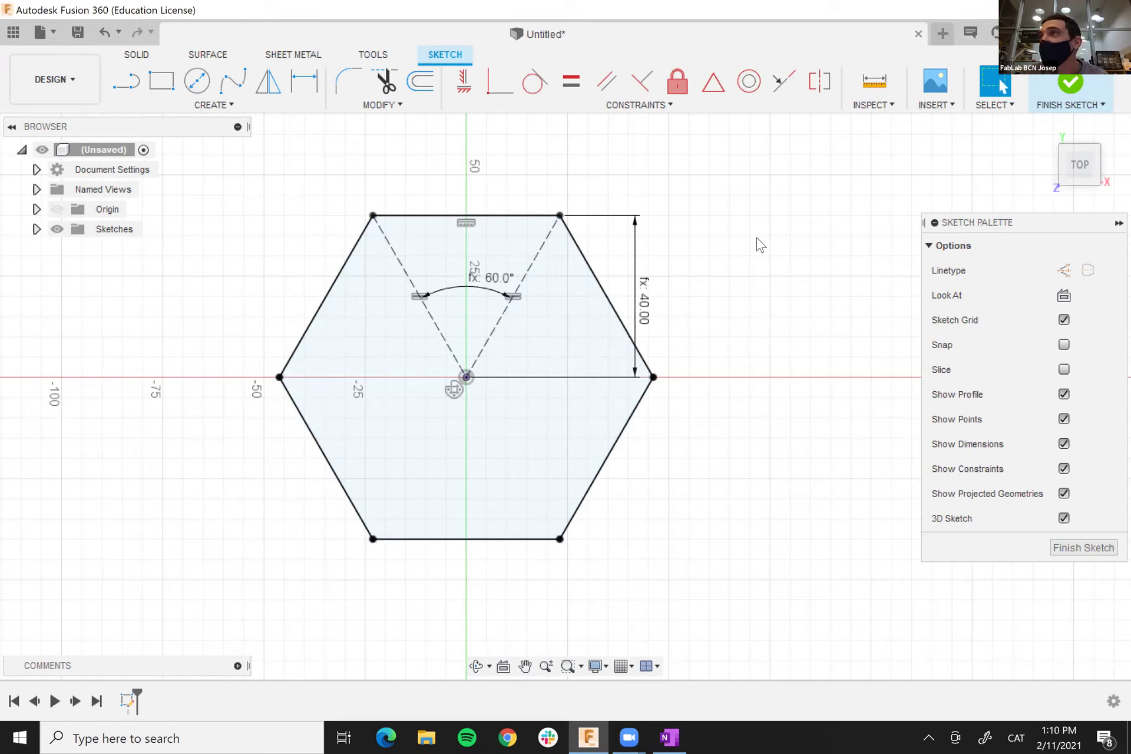
- Undo the construction-line conversion and the circular pattern of the horizontal edge
left_click(465, 377)
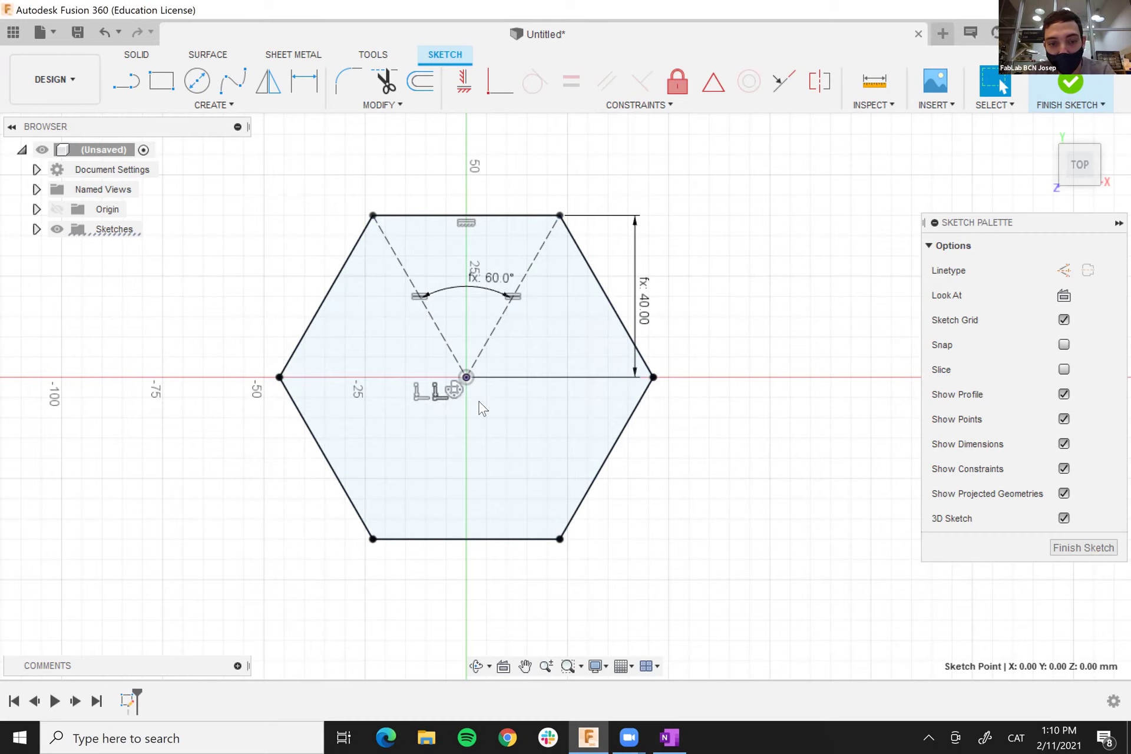
left_click(782, 310)
key("ctrl+z")
key("ctrl+z")
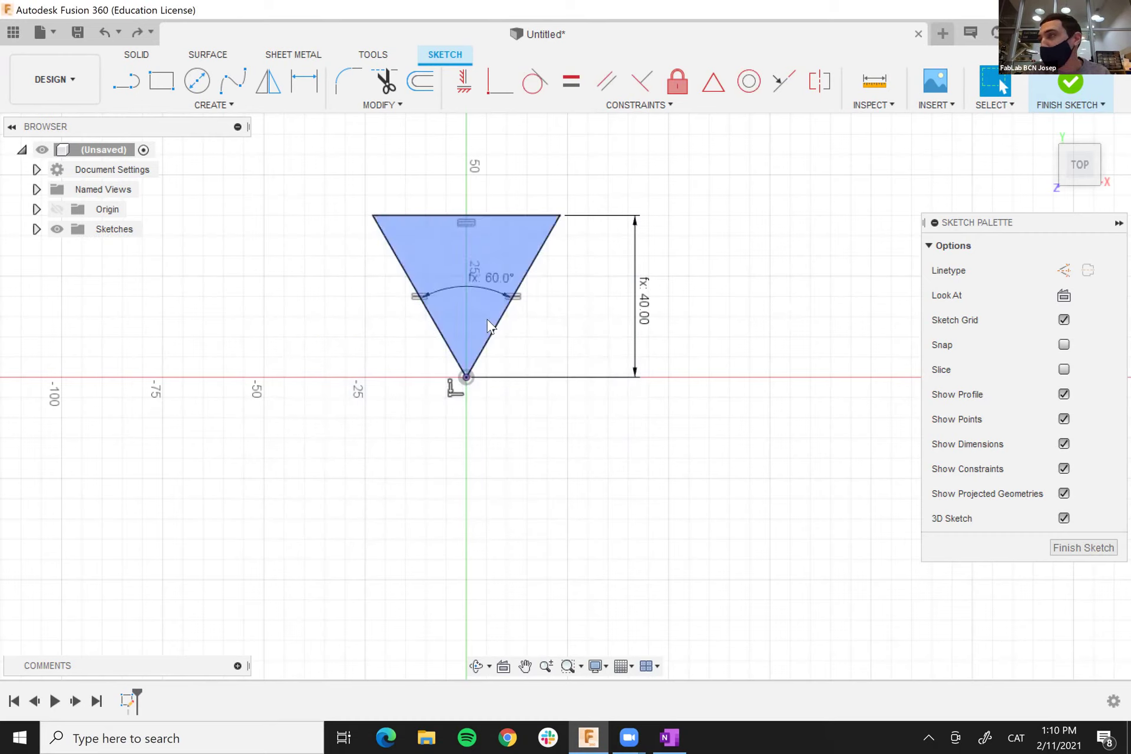
- Examine the Angel user parameter's name and its expression, including the degree unit factor, in the parameter table
left_click(382, 109)
left_click(376, 252)
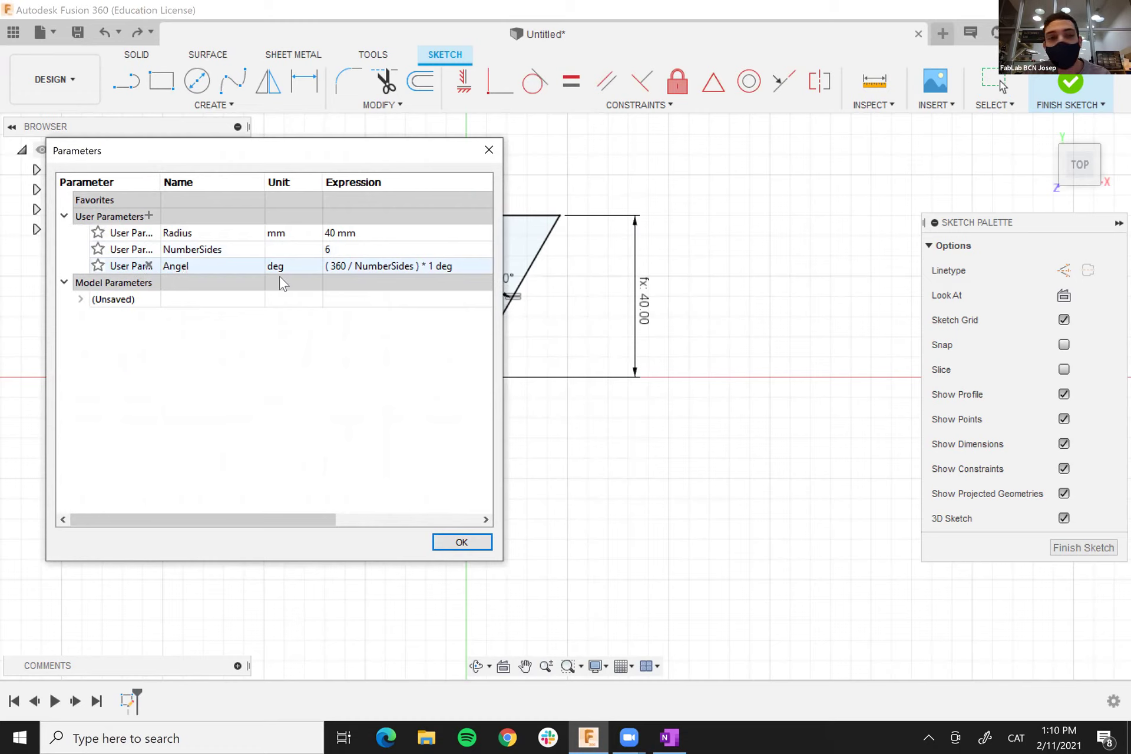
double_click(221, 267)
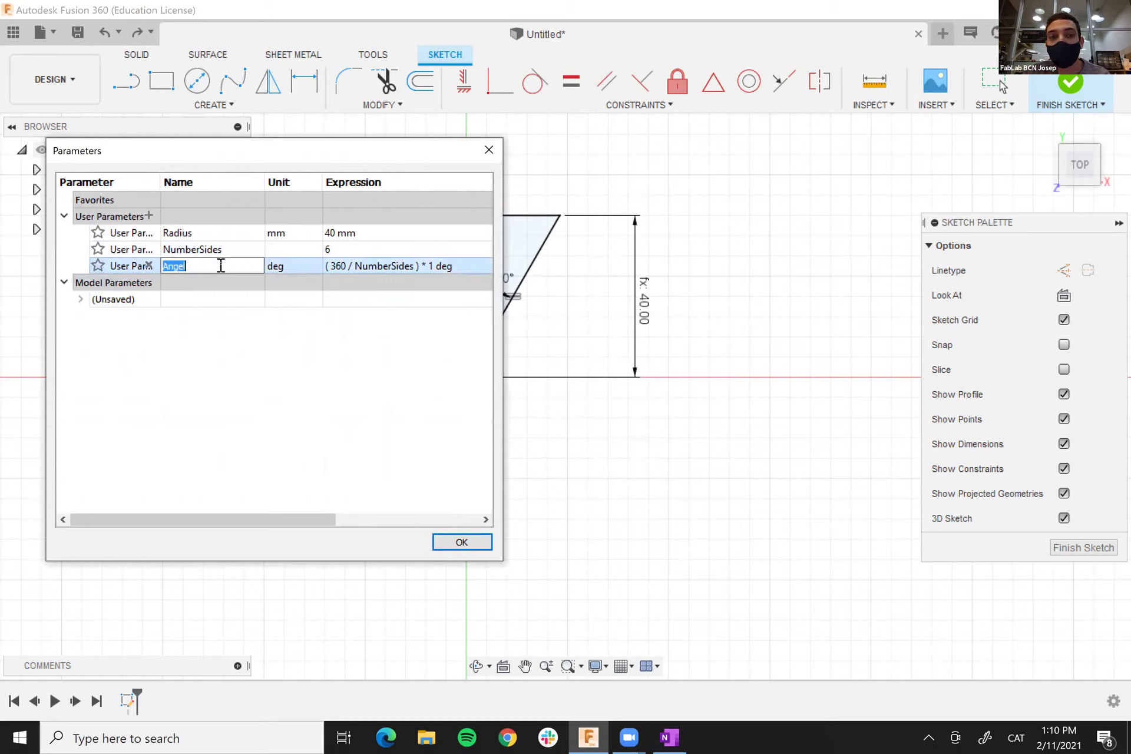
double_click(353, 267)
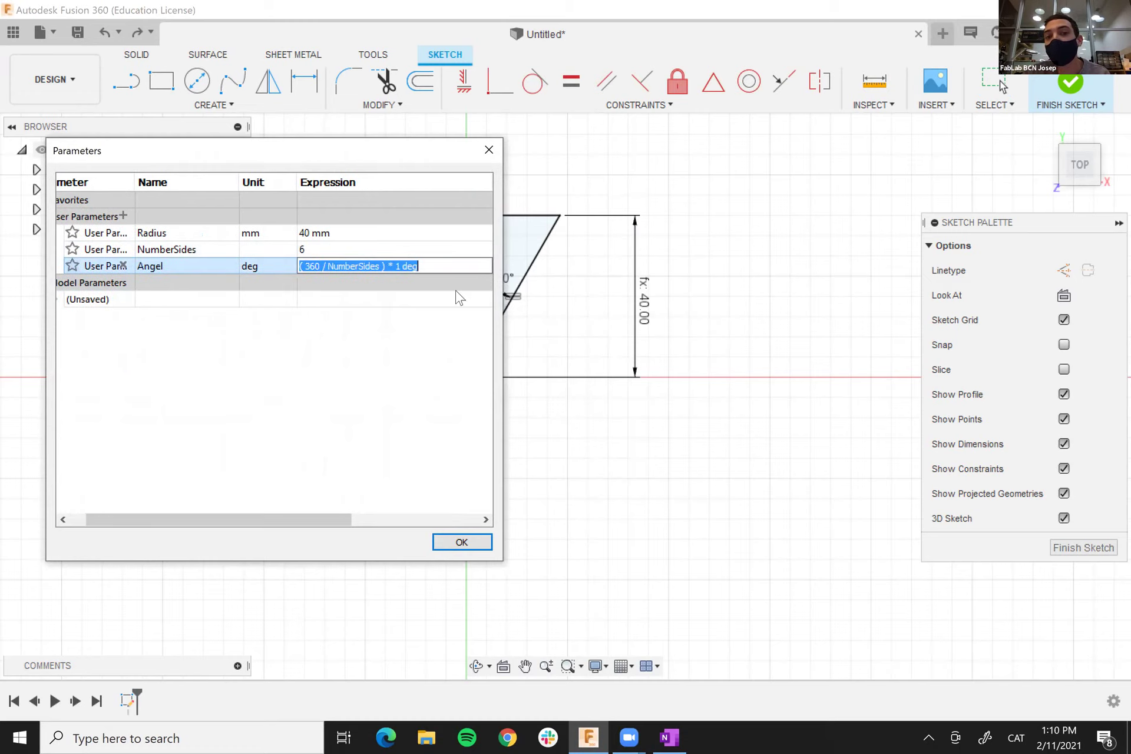
left_click_drag(301, 265, 356, 267)
left_click(355, 266)
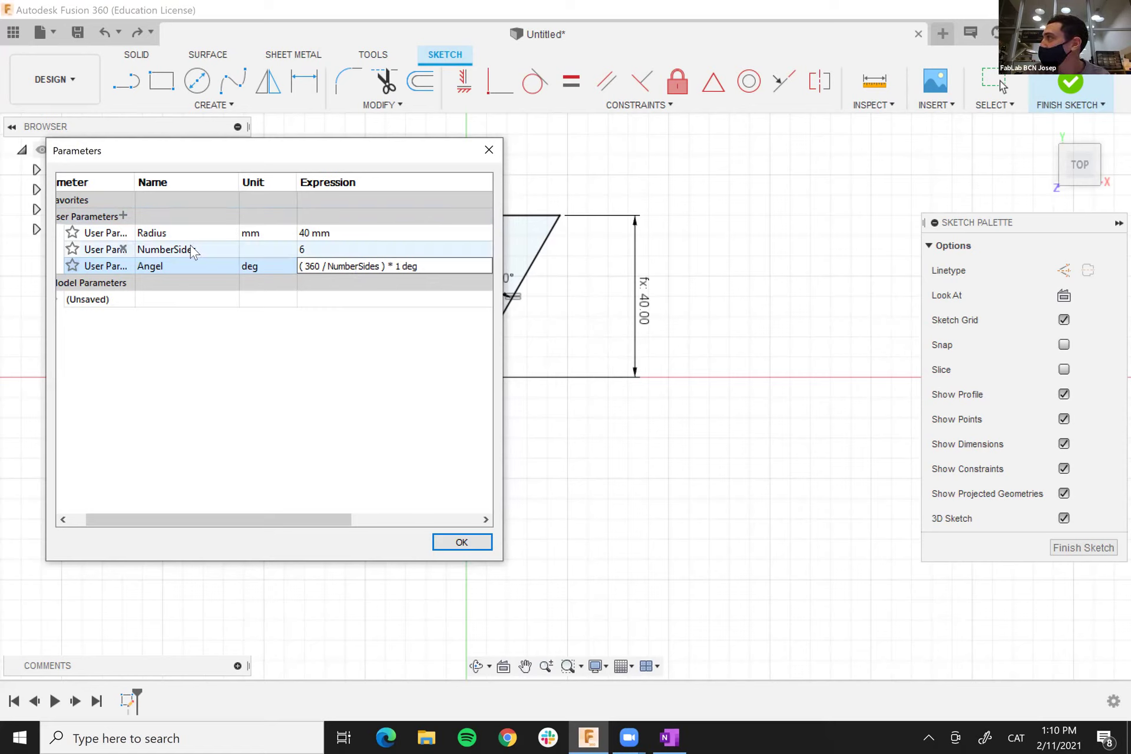
type("r")
key("Return")
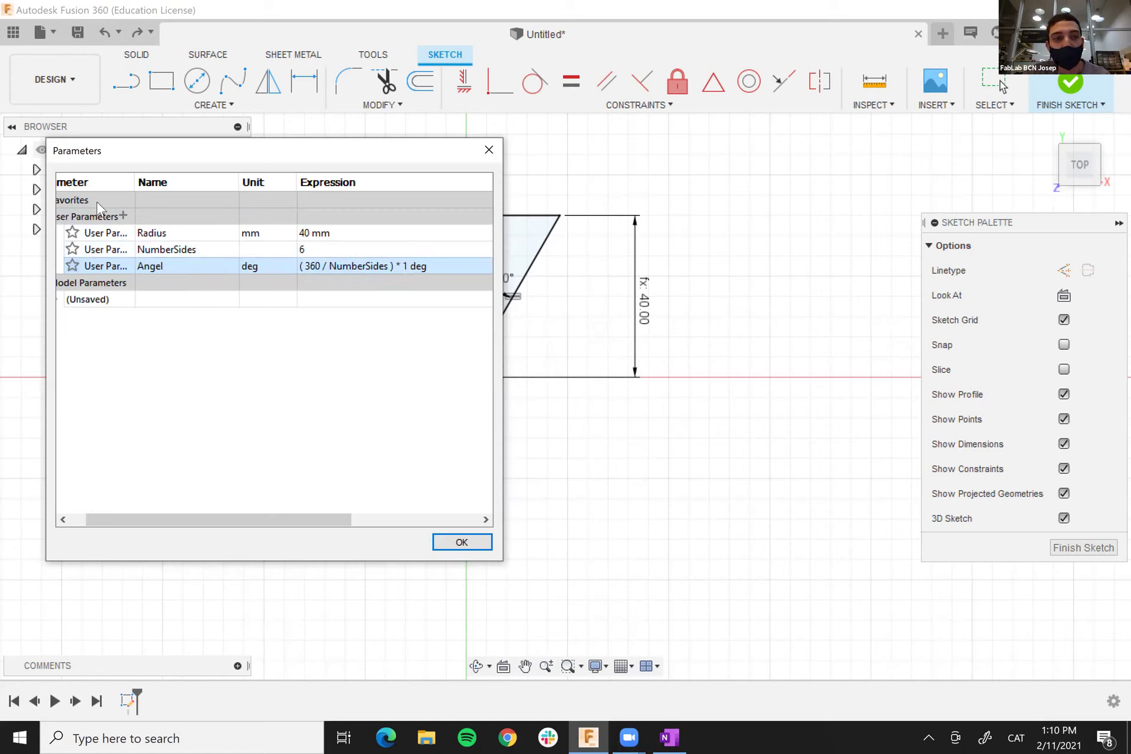
- Examine the unit choices offered for a new user parameter, and close the parameter table without adding one
left_click(123, 216)
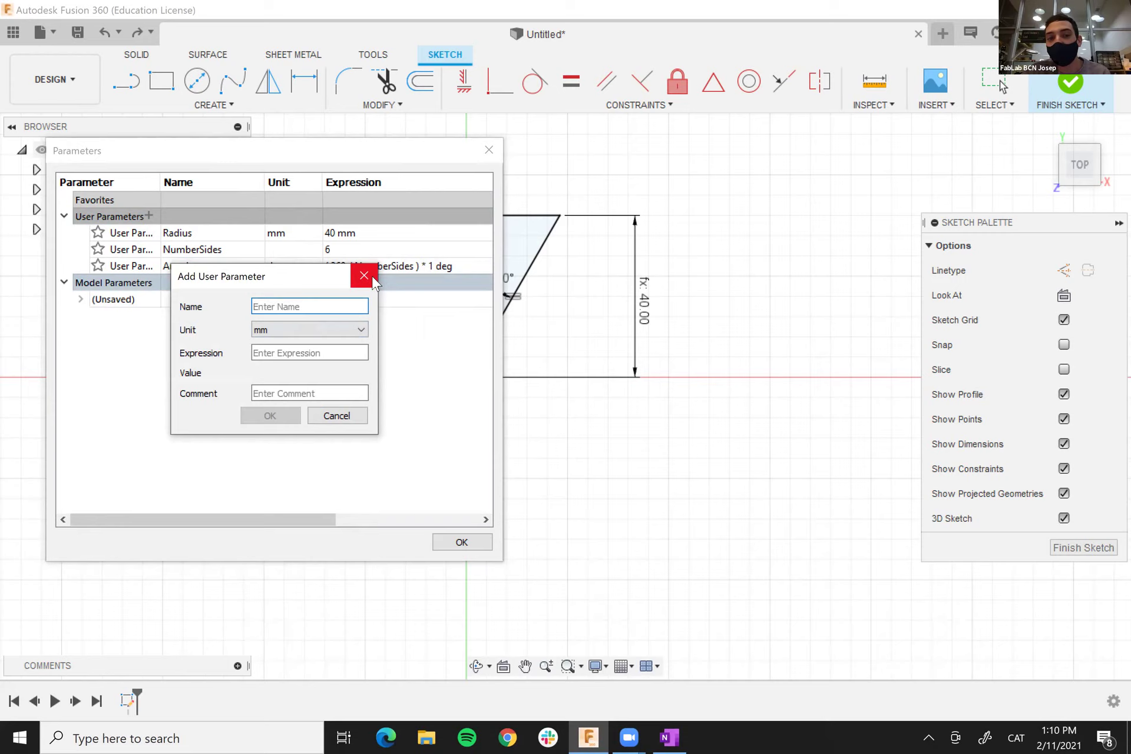
left_click(350, 332)
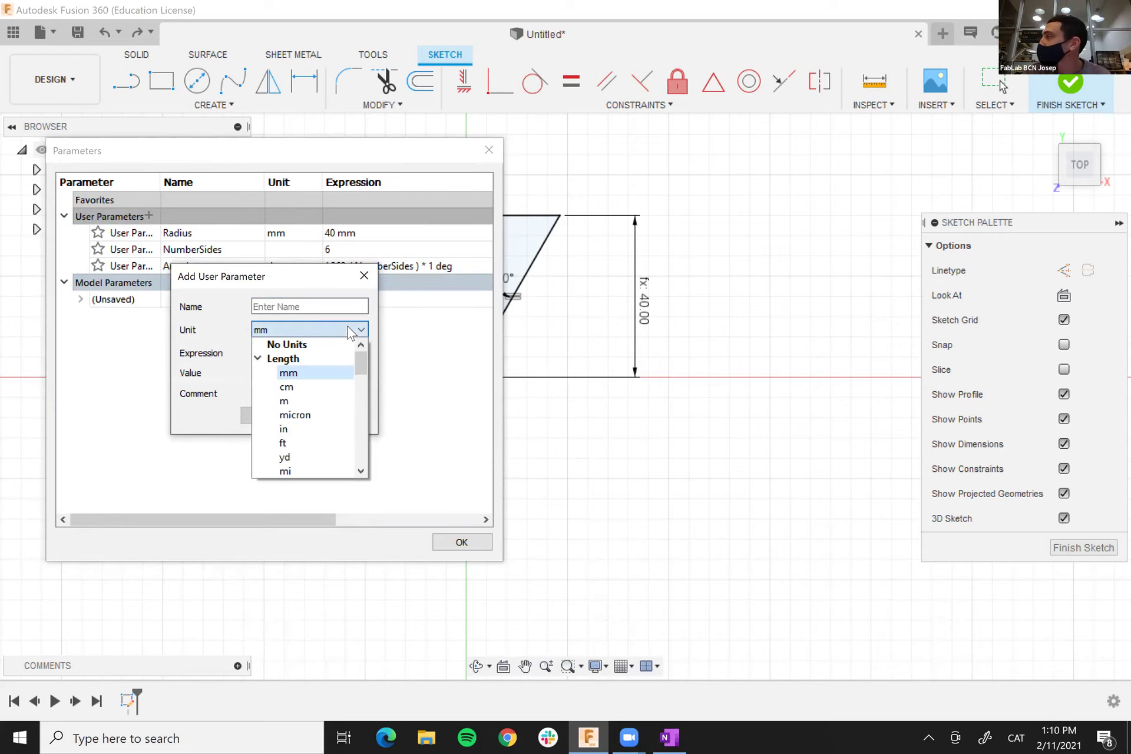
left_click(364, 275)
left_click(364, 276)
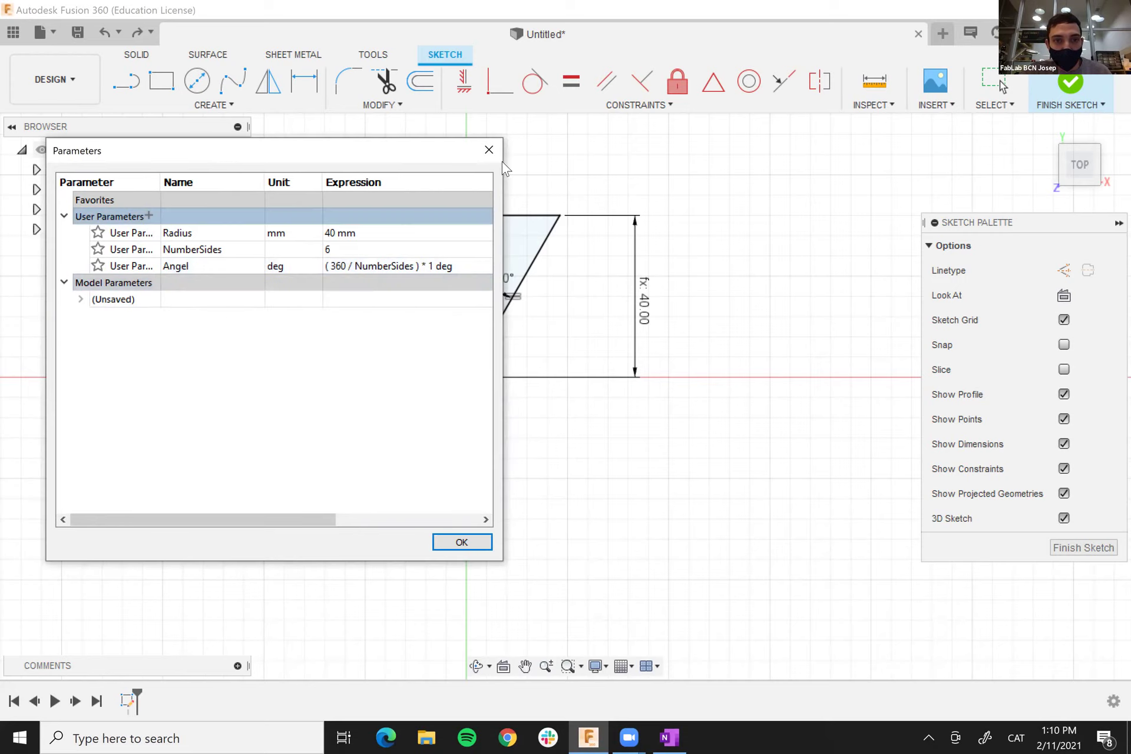
left_click(489, 150)
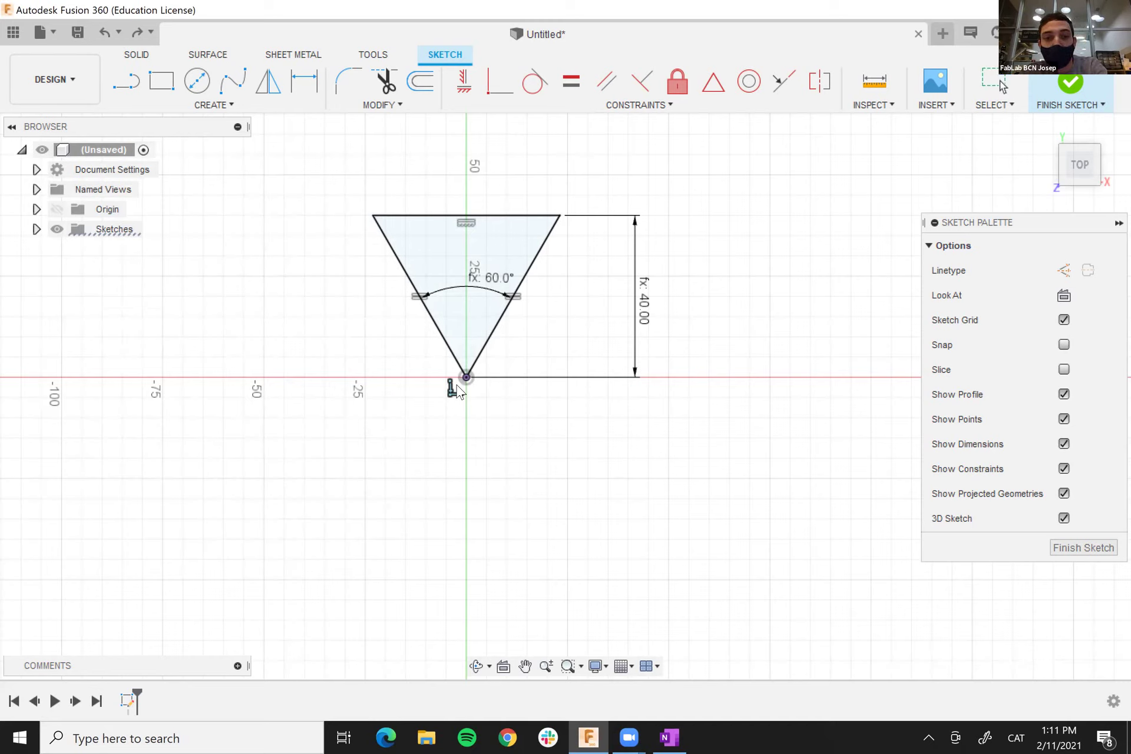
- Delete the coincident constraint joining the triangle's lower vertex to the origin, and pull the two slanted sides' lower ends off the origin
left_click_drag(465, 378, 472, 429)
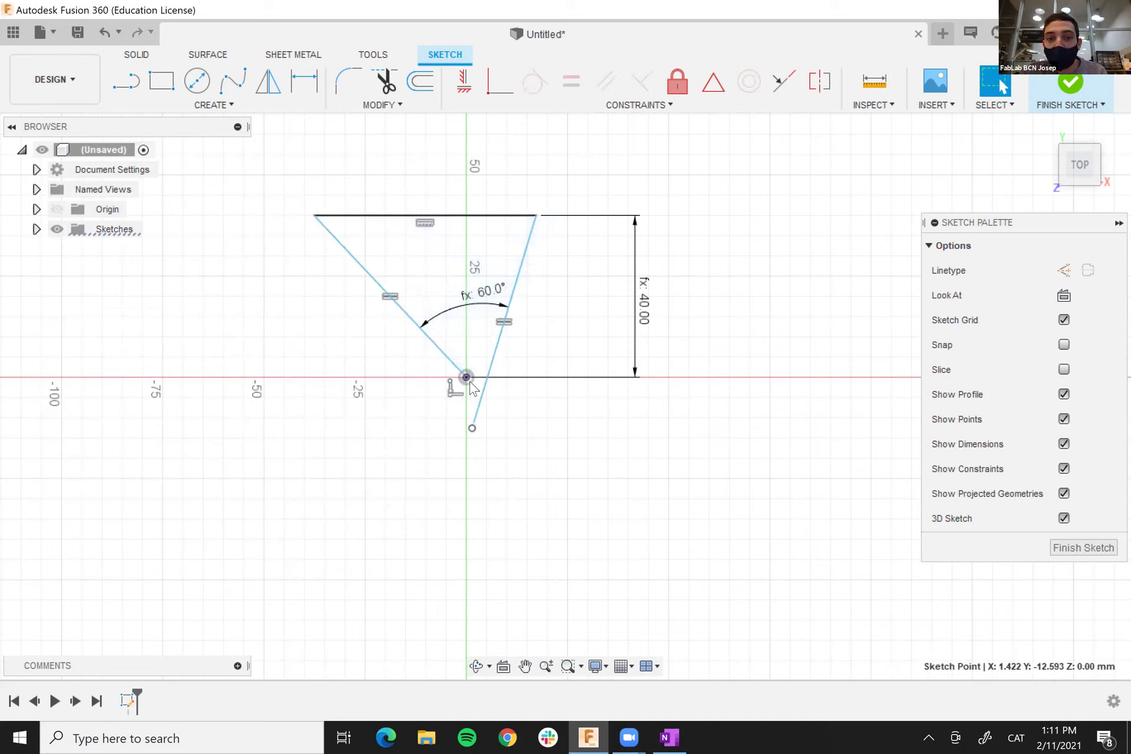
left_click(455, 394)
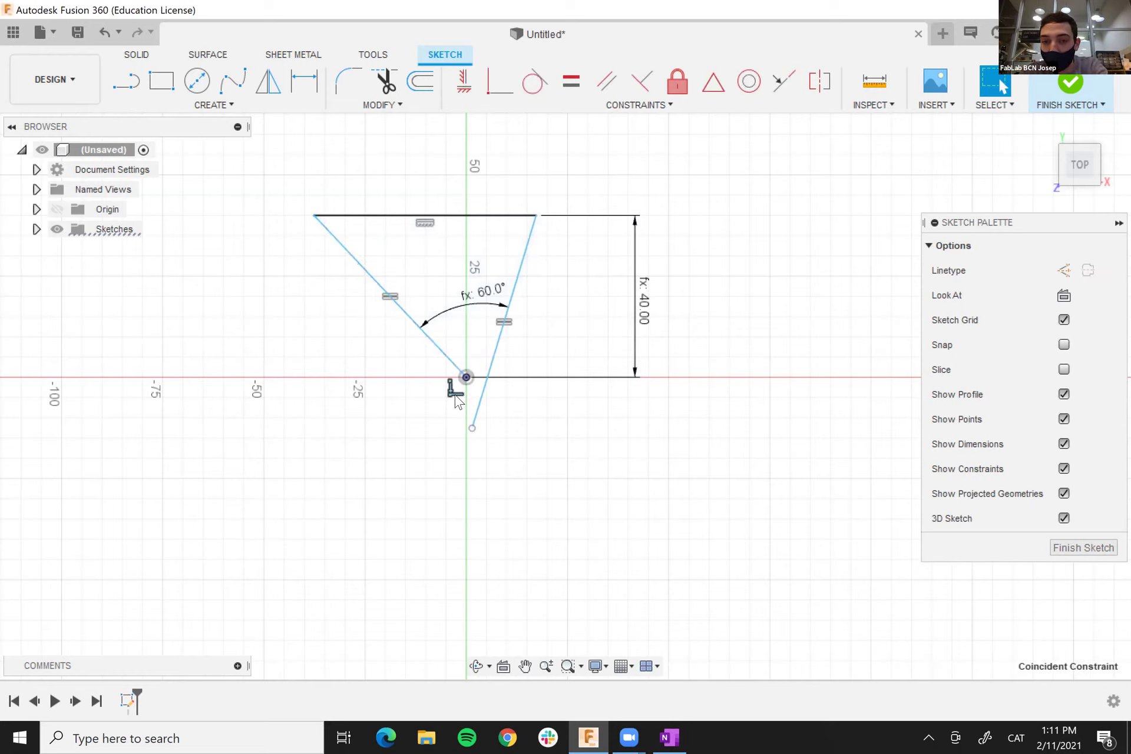
key("Delete")
left_click_drag(466, 378, 466, 416)
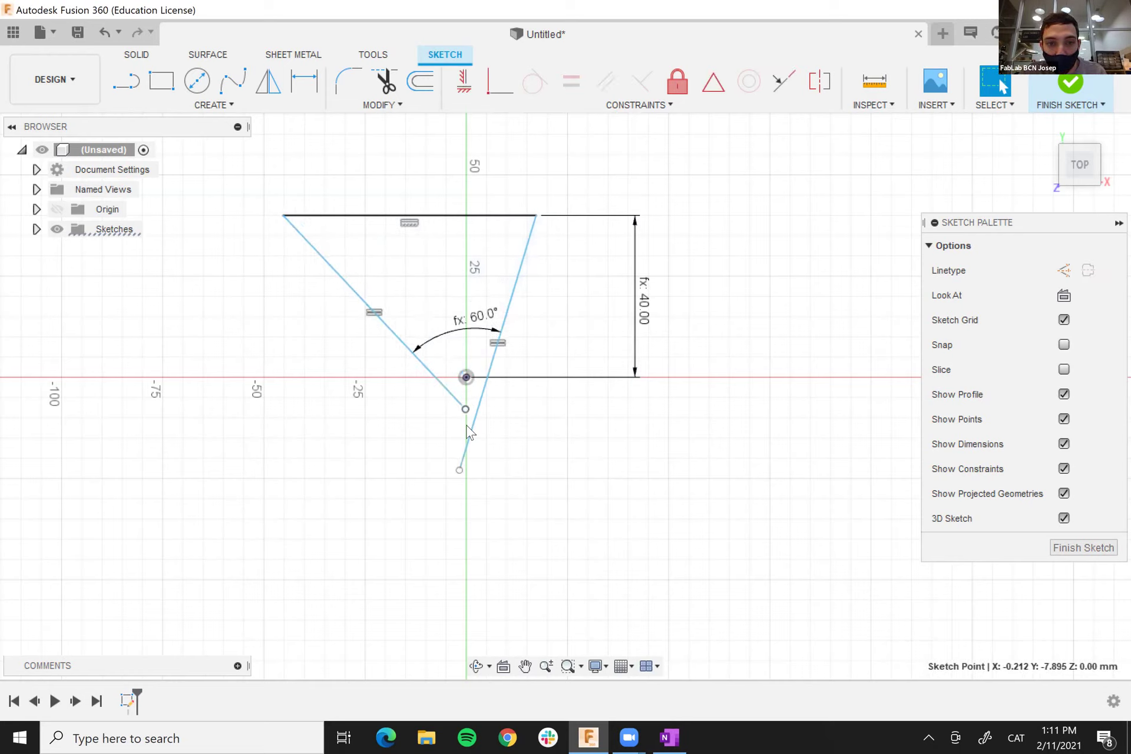
- Make the slanted sides' lower ends coincident with each other, and make the resulting vertex coincident with the origin
left_click(460, 470, "ctrl")
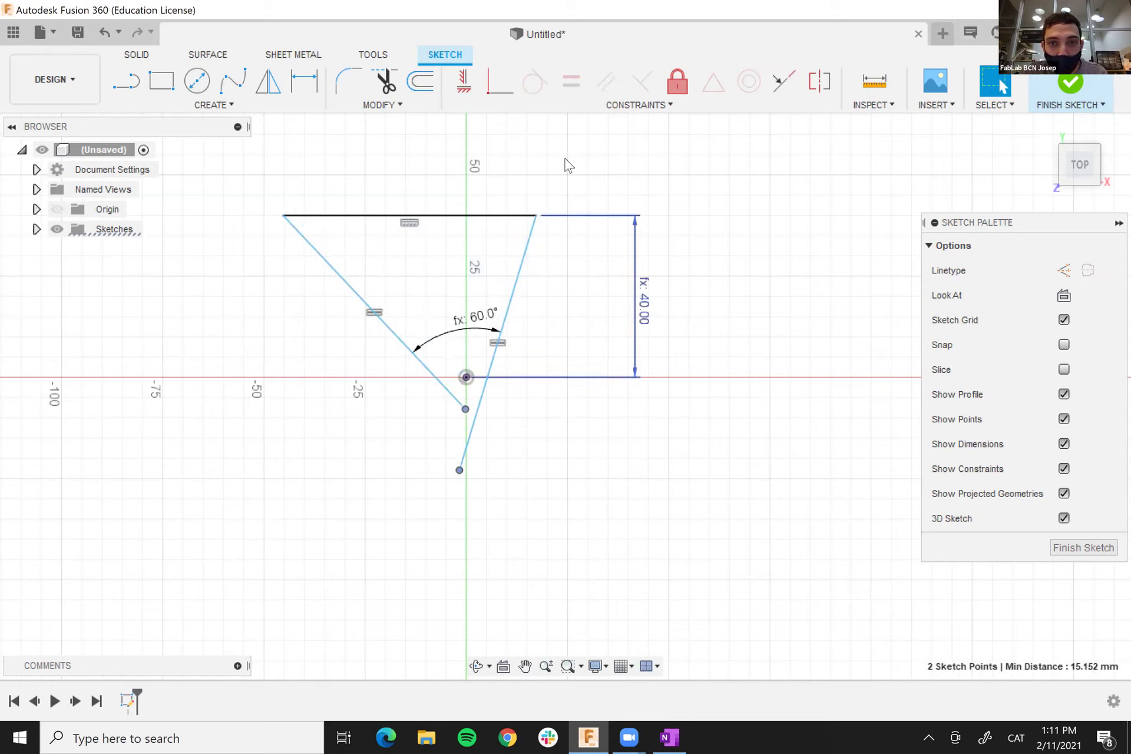
left_click(500, 81)
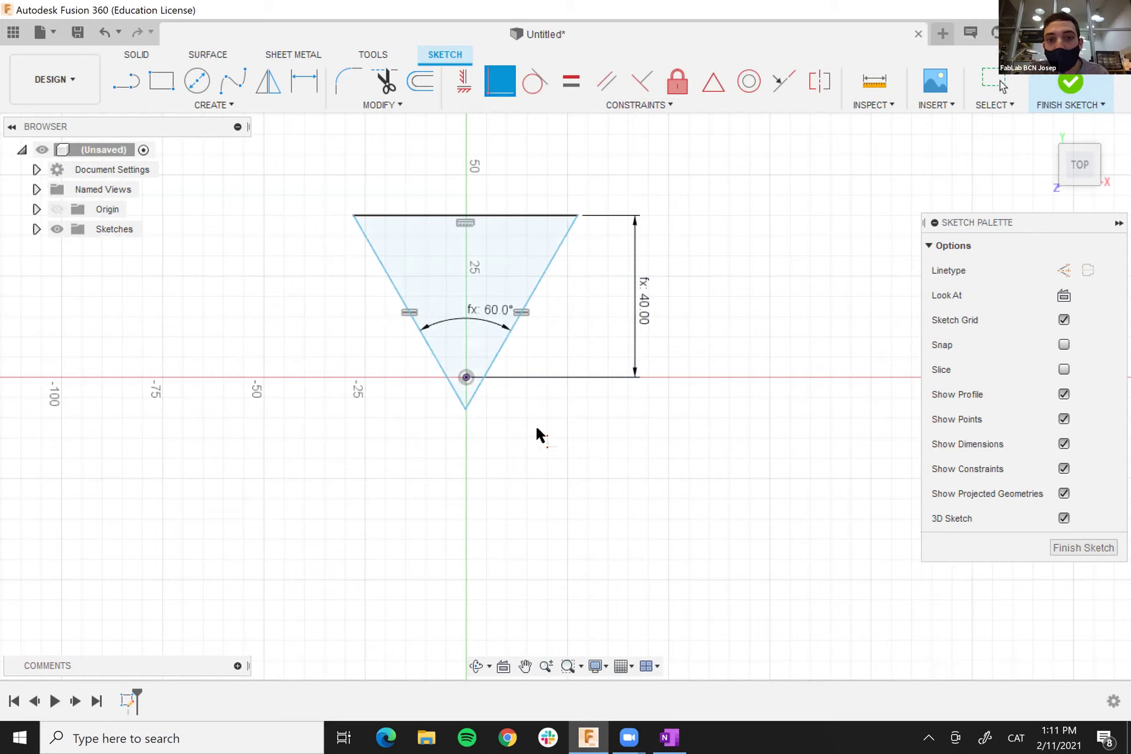
key("Escape")
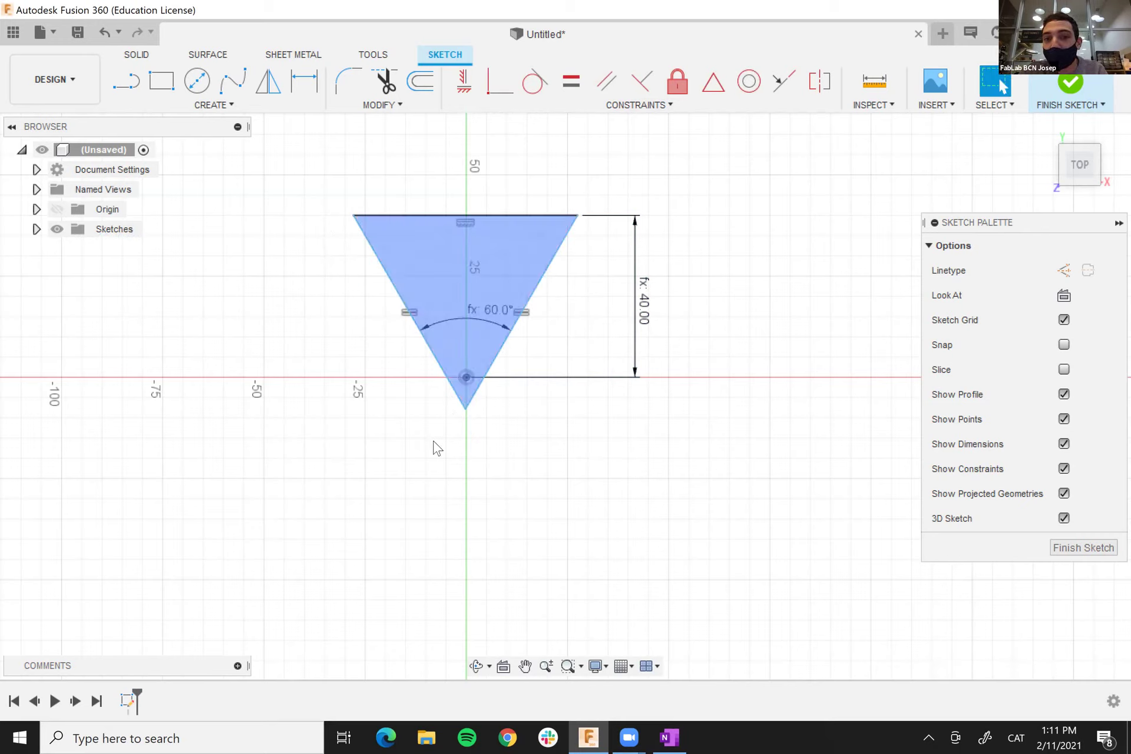
left_click(465, 409)
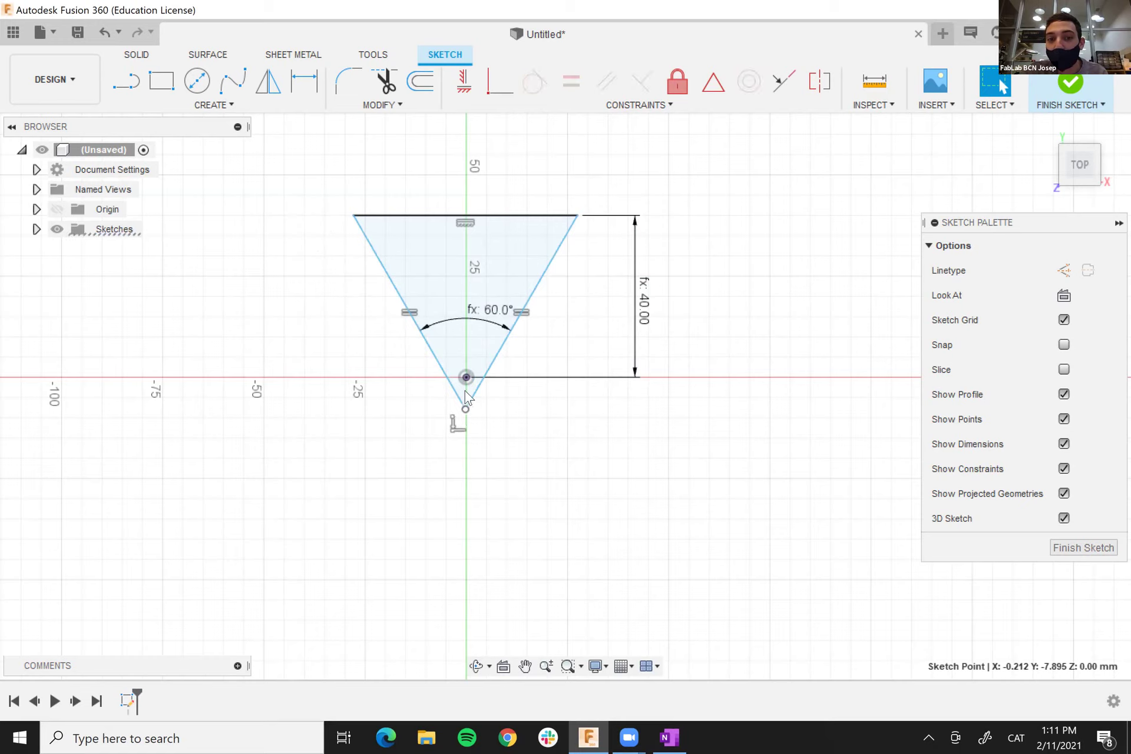
left_click(466, 377)
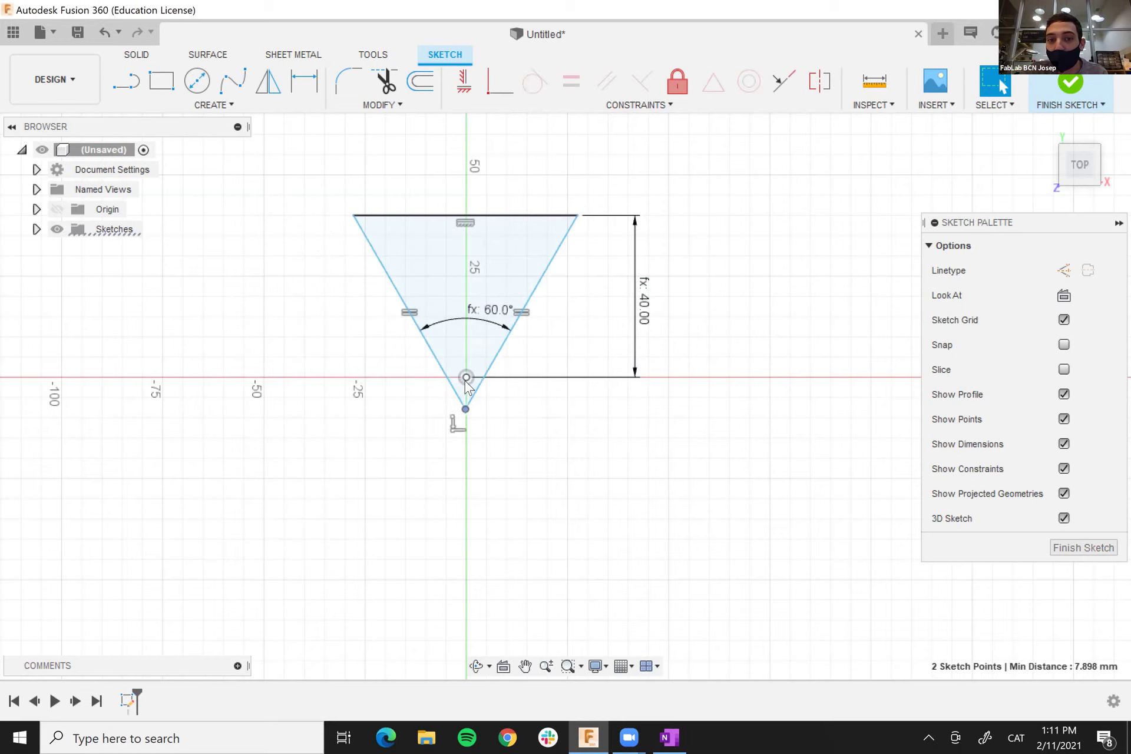
left_click(502, 92)
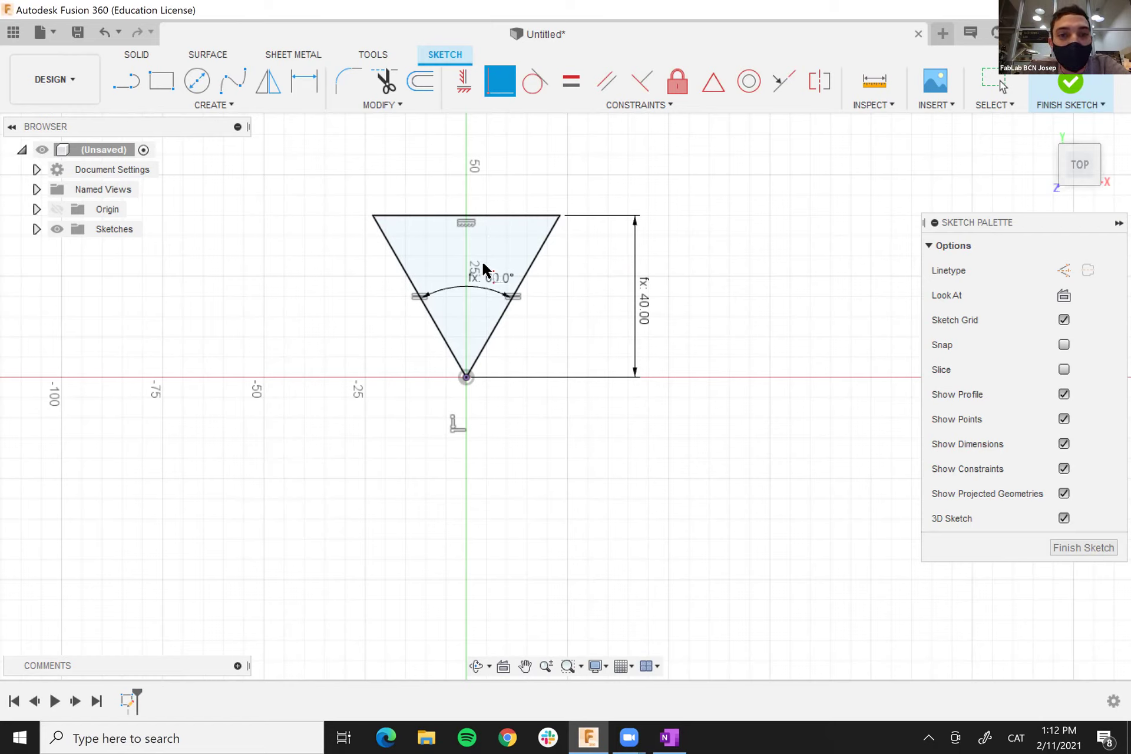
- Convert the triangle's two slanted sides to construction lines
left_click(262, 109)
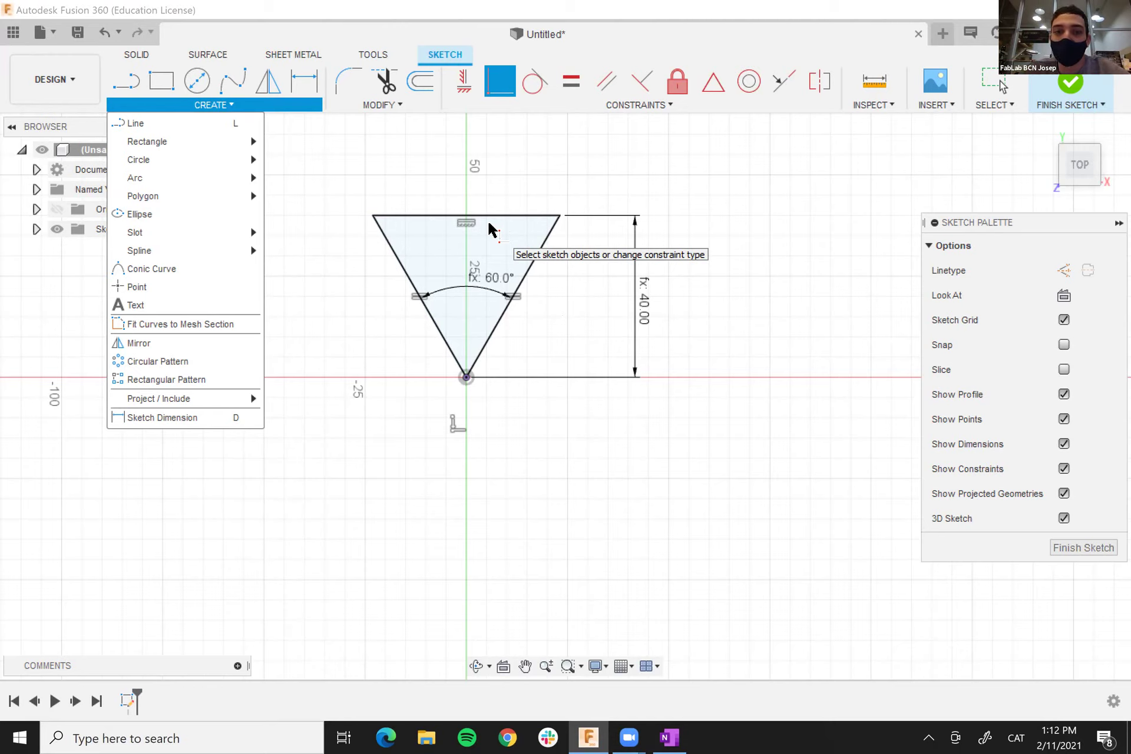
left_click(341, 244)
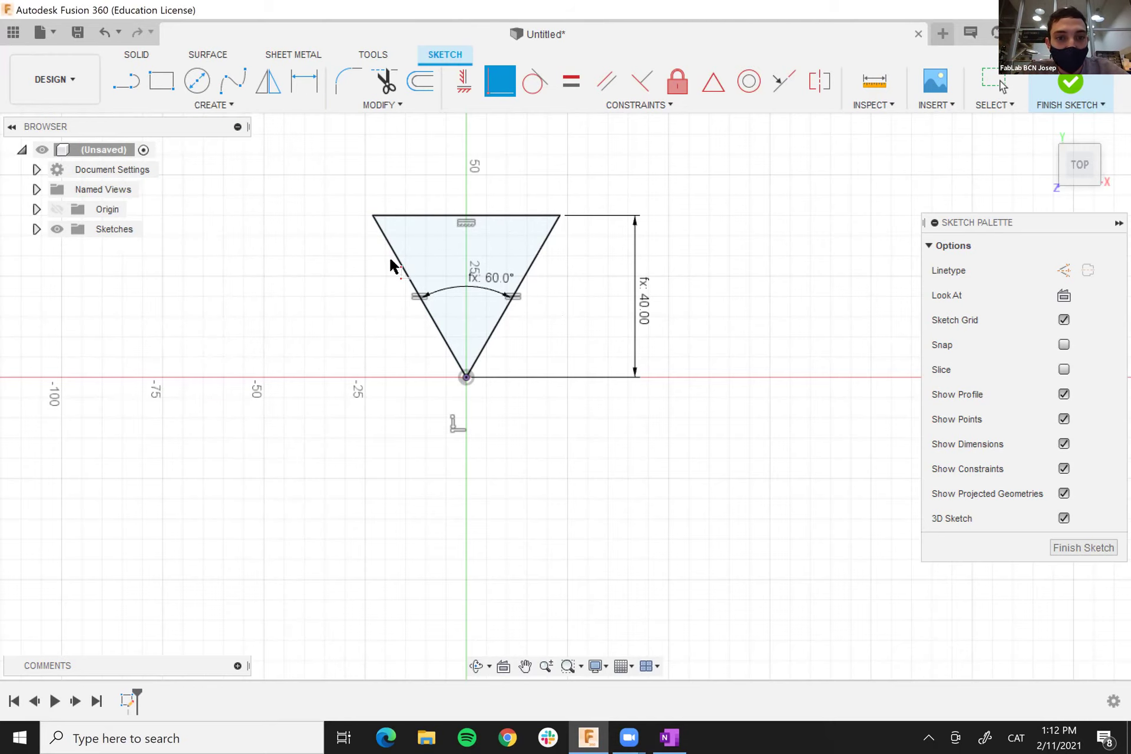
left_click(398, 261)
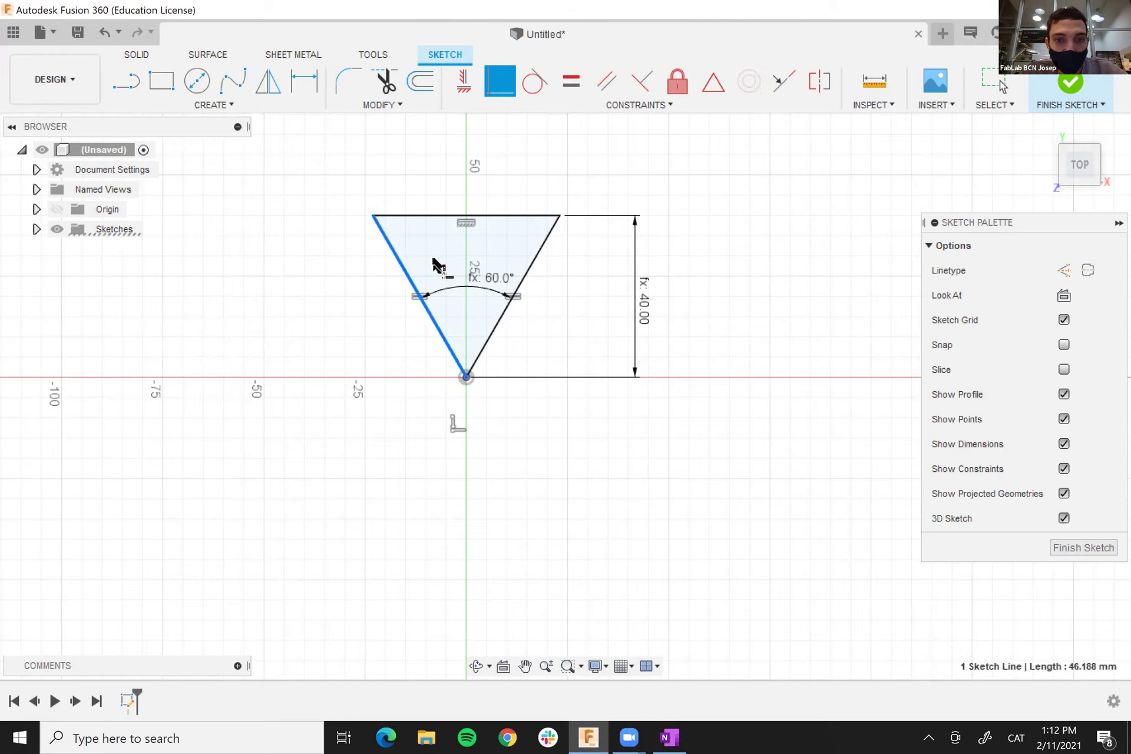
left_click(540, 253)
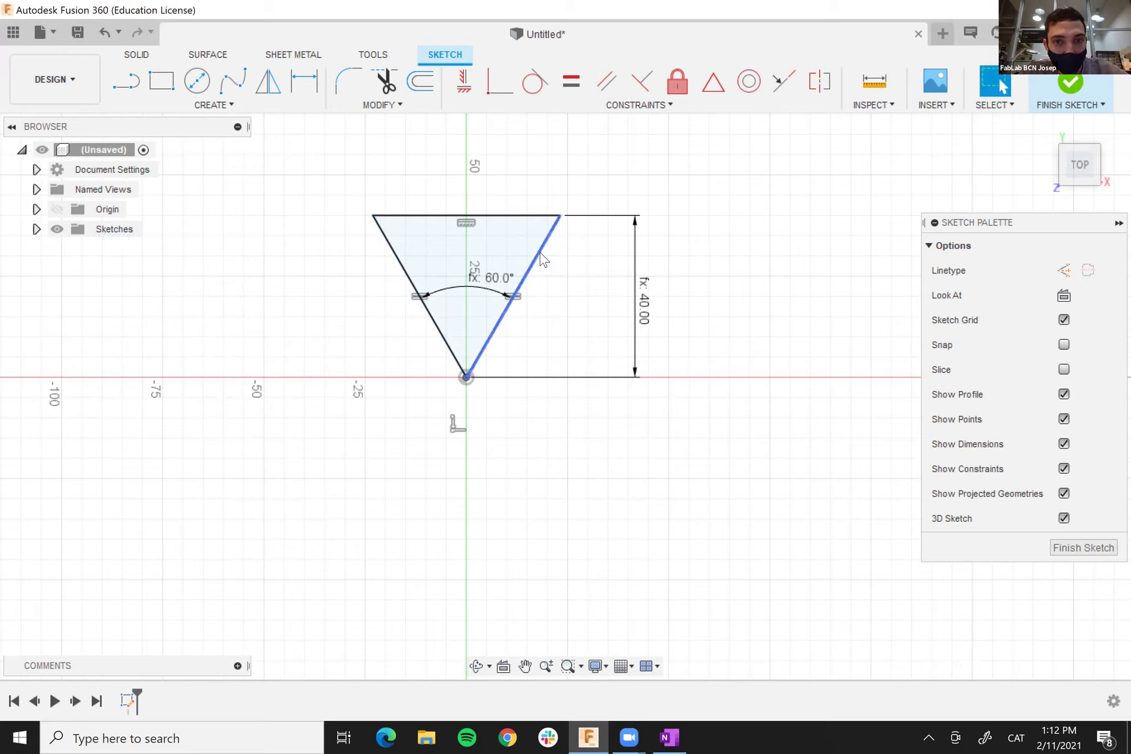
left_click(405, 272)
left_click(532, 270, "shift")
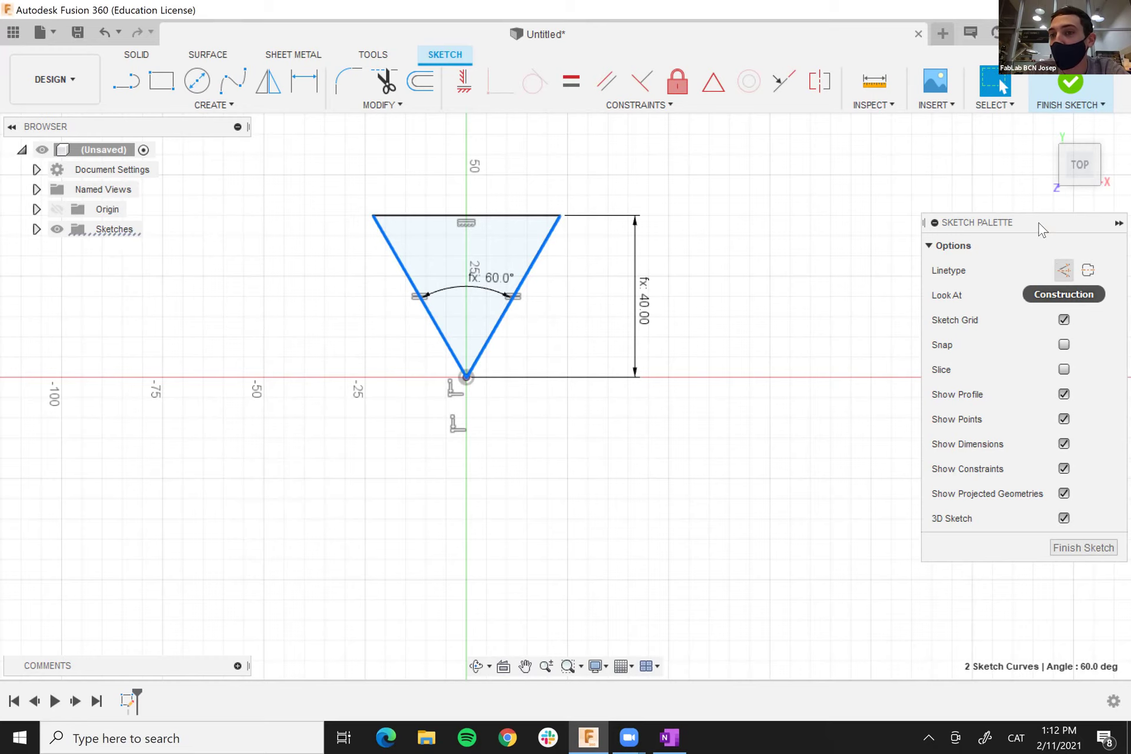
left_click(1064, 271)
left_click(581, 282)
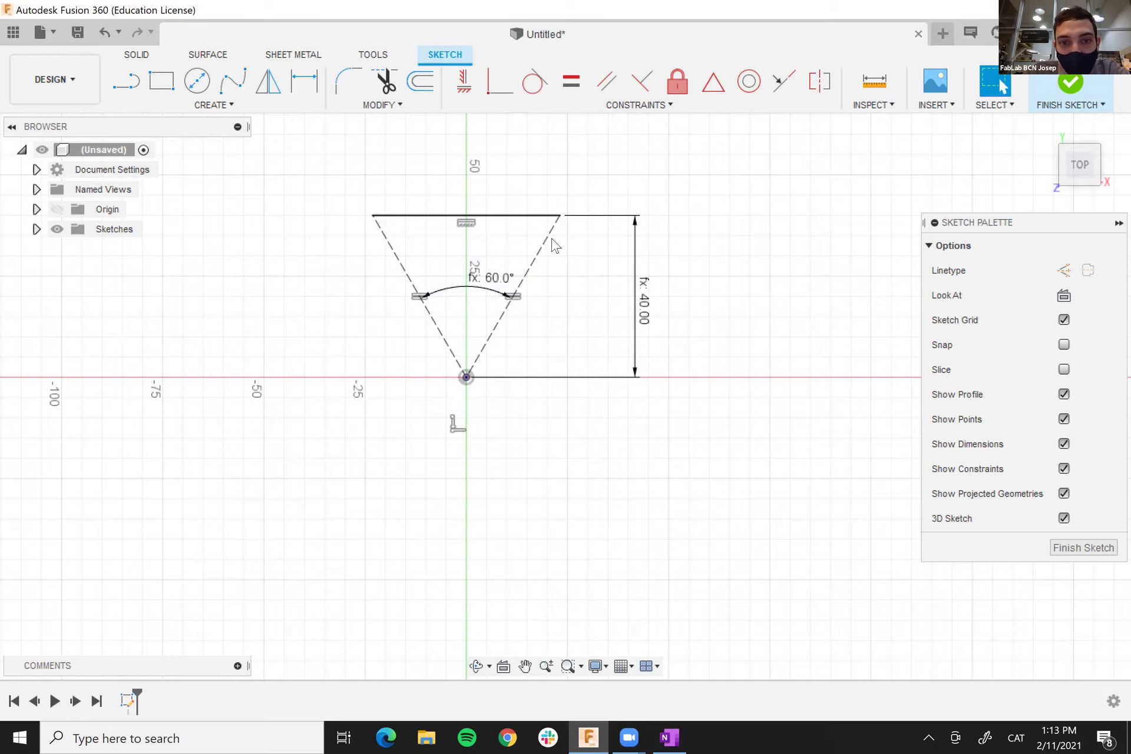
- Sketch a narrow upright two-point rectangle inside the triangle, starting on its horizontal edge and extending downward across the vertical axis
scroll(471, 288, "up", 3)
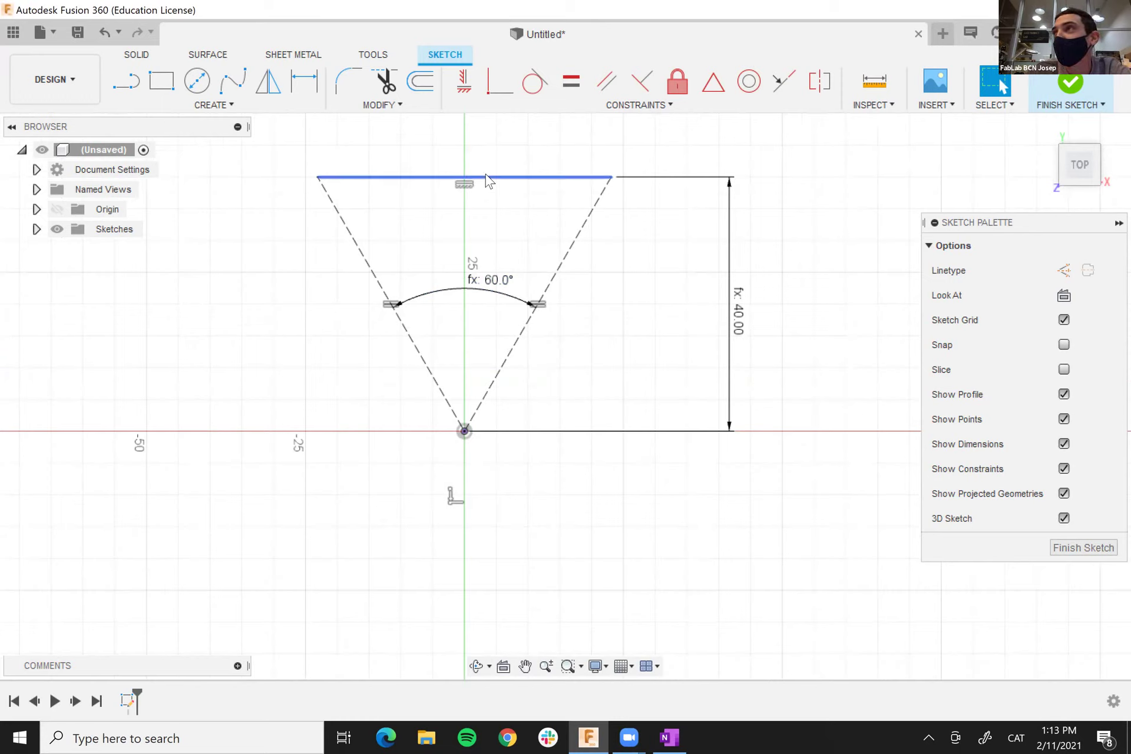
left_click(162, 81)
left_click(430, 177)
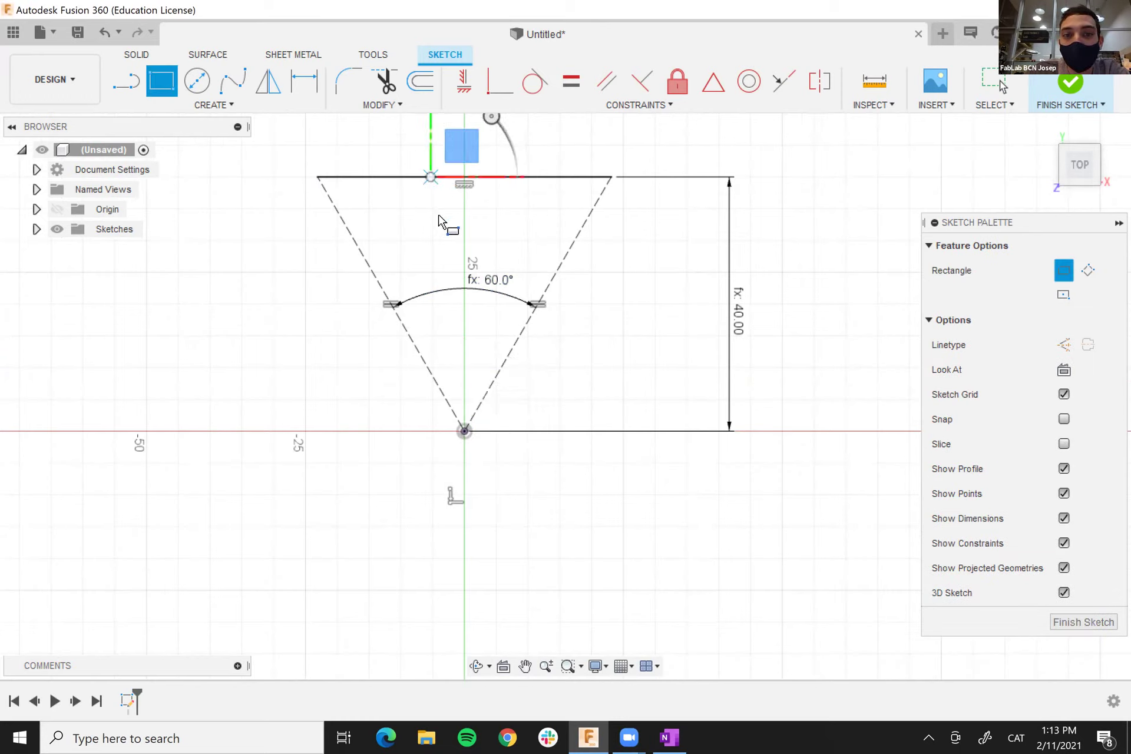
left_click(488, 305)
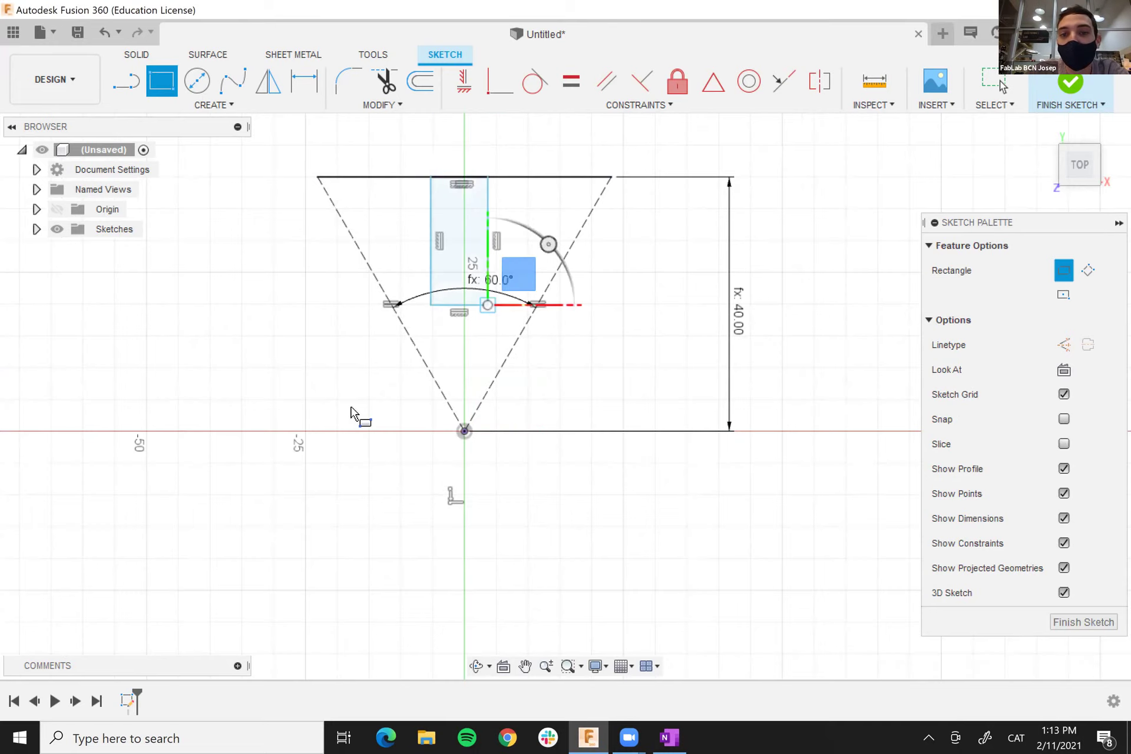
key("Escape")
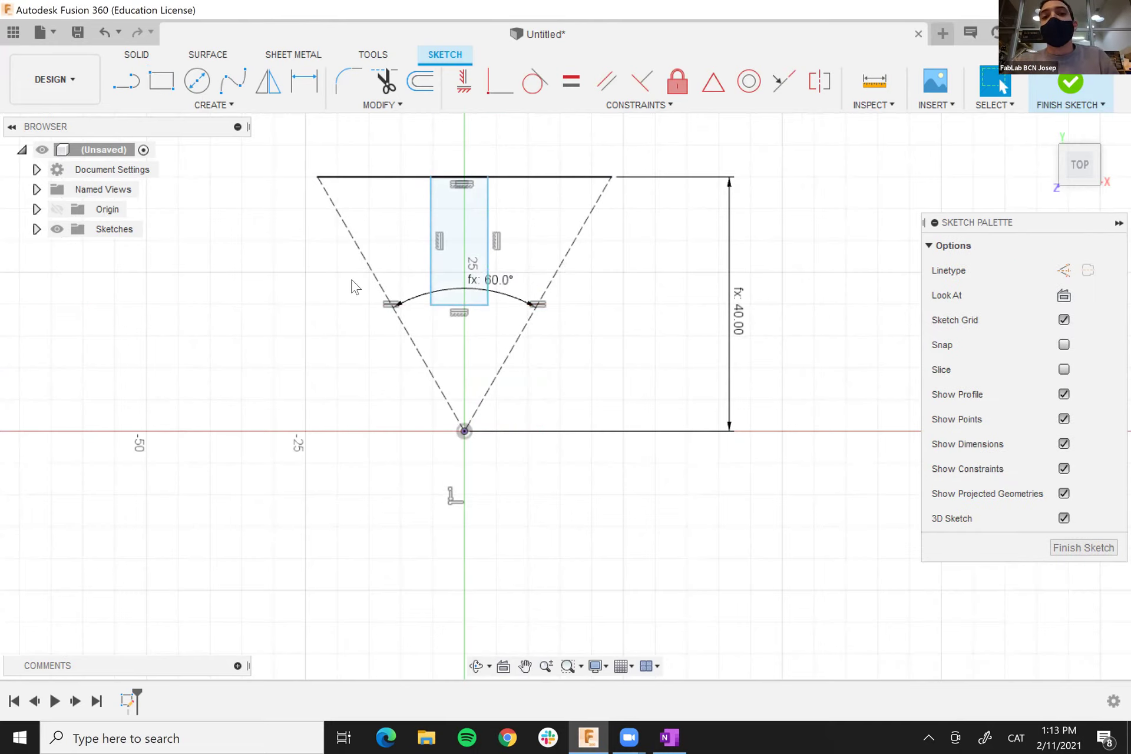
- Reshape the rectangle freehand to about 15 mm deep by moving its lower and vertical sides, leaving it off-centre from the vertical axis
scroll(395, 275, "up", 2)
scroll(483, 155, "down", 3)
scroll(506, 170, "up", 3)
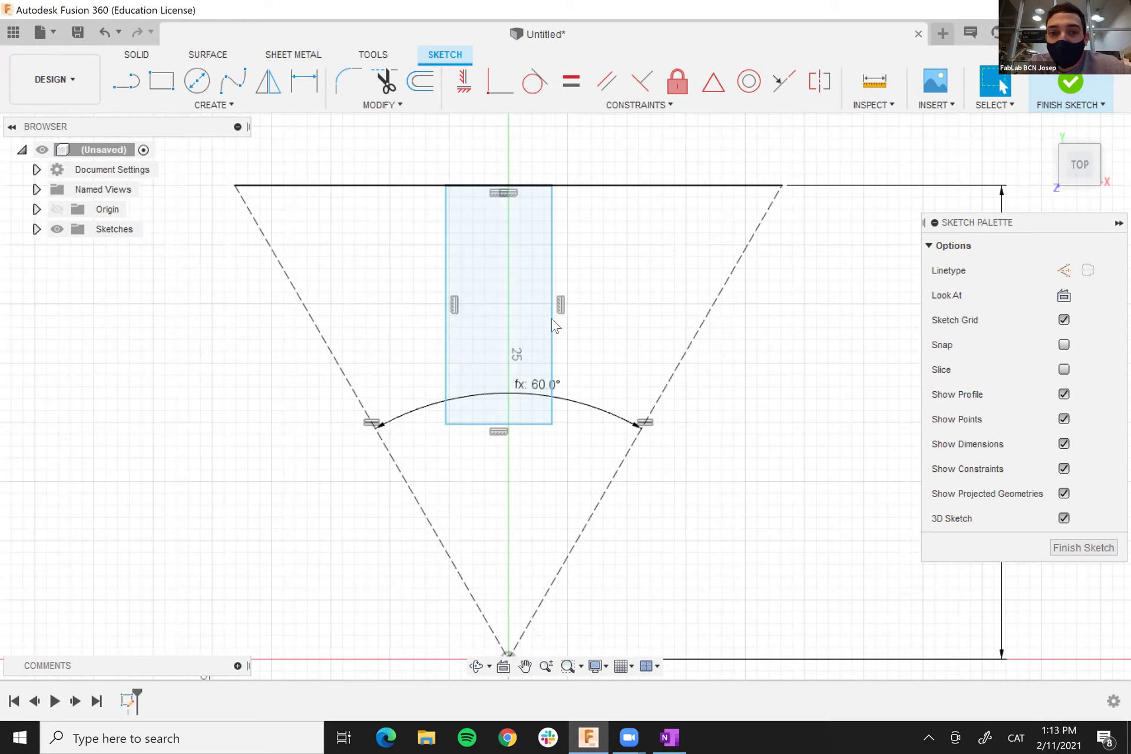
left_click_drag(443, 324, 531, 322)
left_click_drag(500, 424, 507, 360)
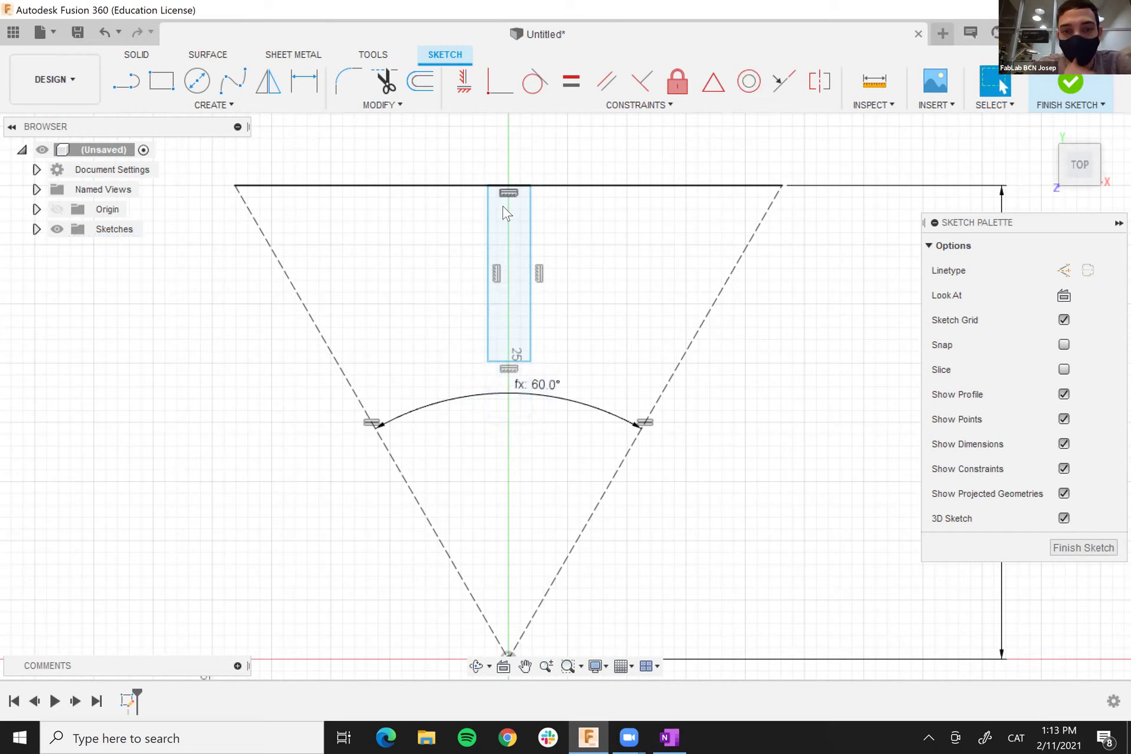
left_click_drag(486, 227, 444, 230)
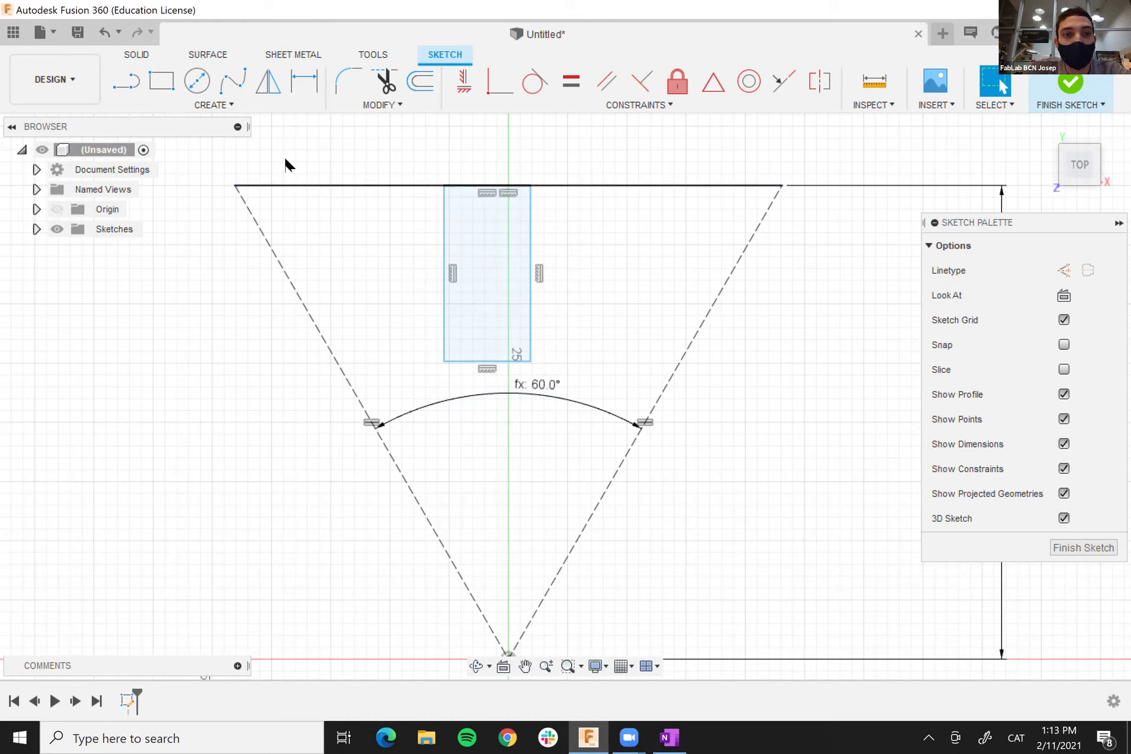
- Place a sketch point inside the rectangle near its upper side, at about X -3 mm, Y 36.5 mm
left_click(242, 104)
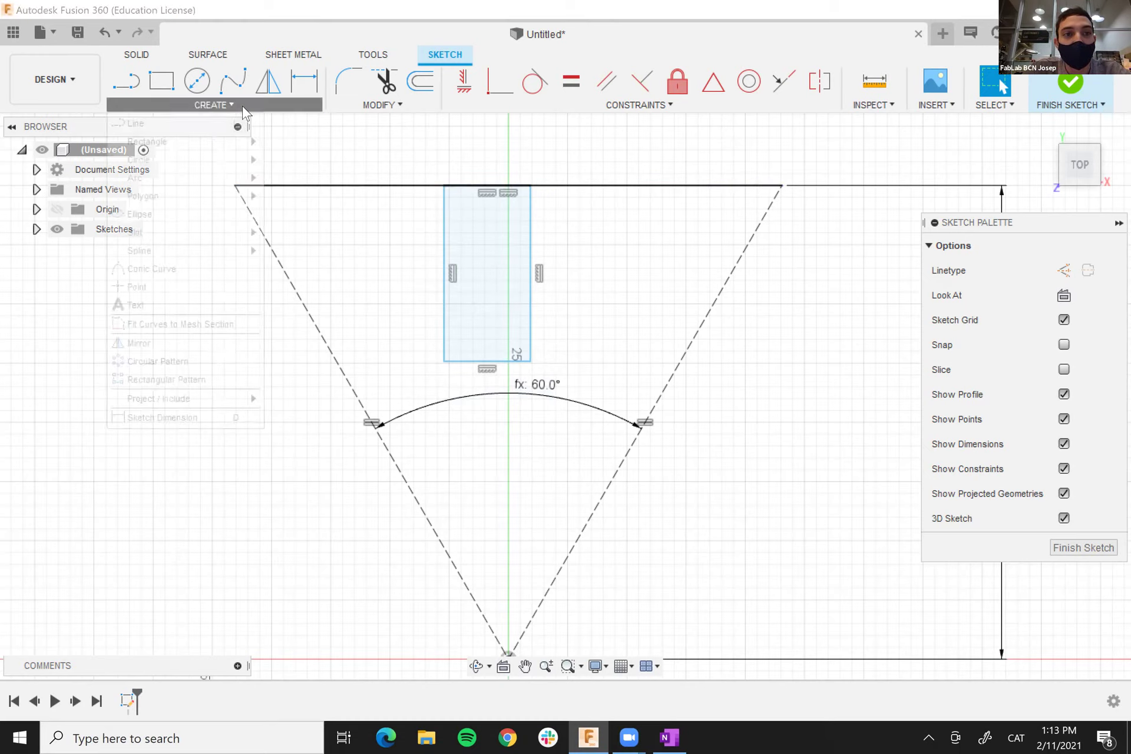
left_click(195, 287)
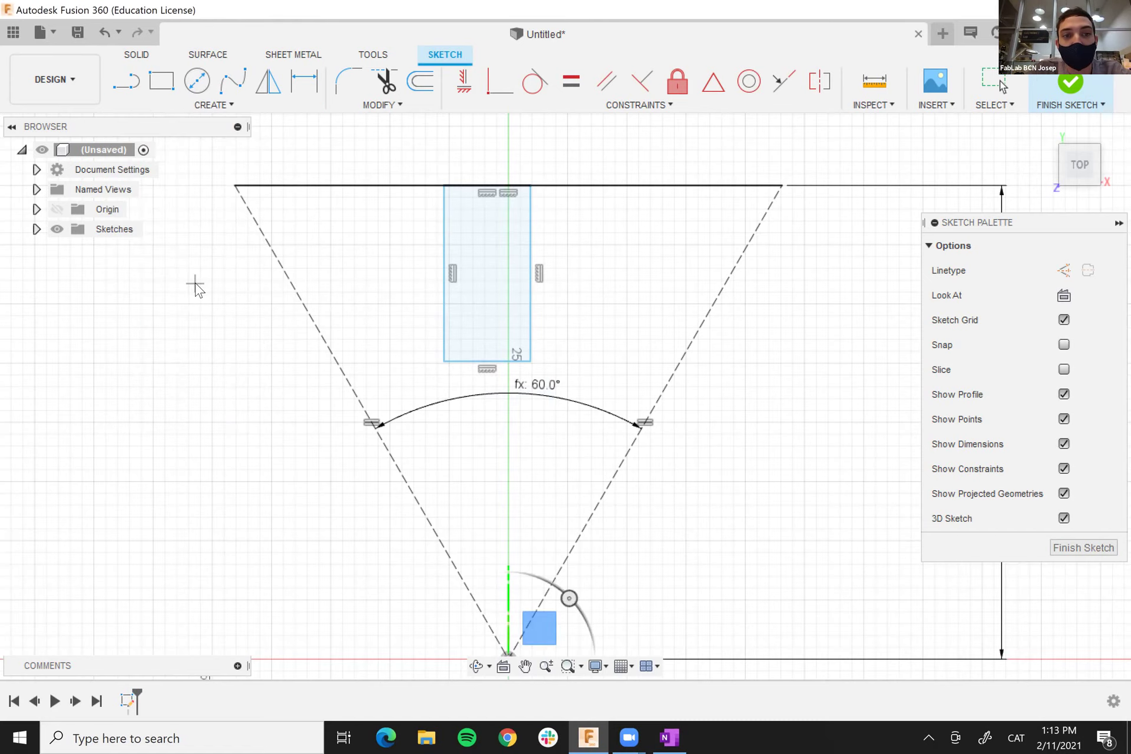
left_click(217, 106)
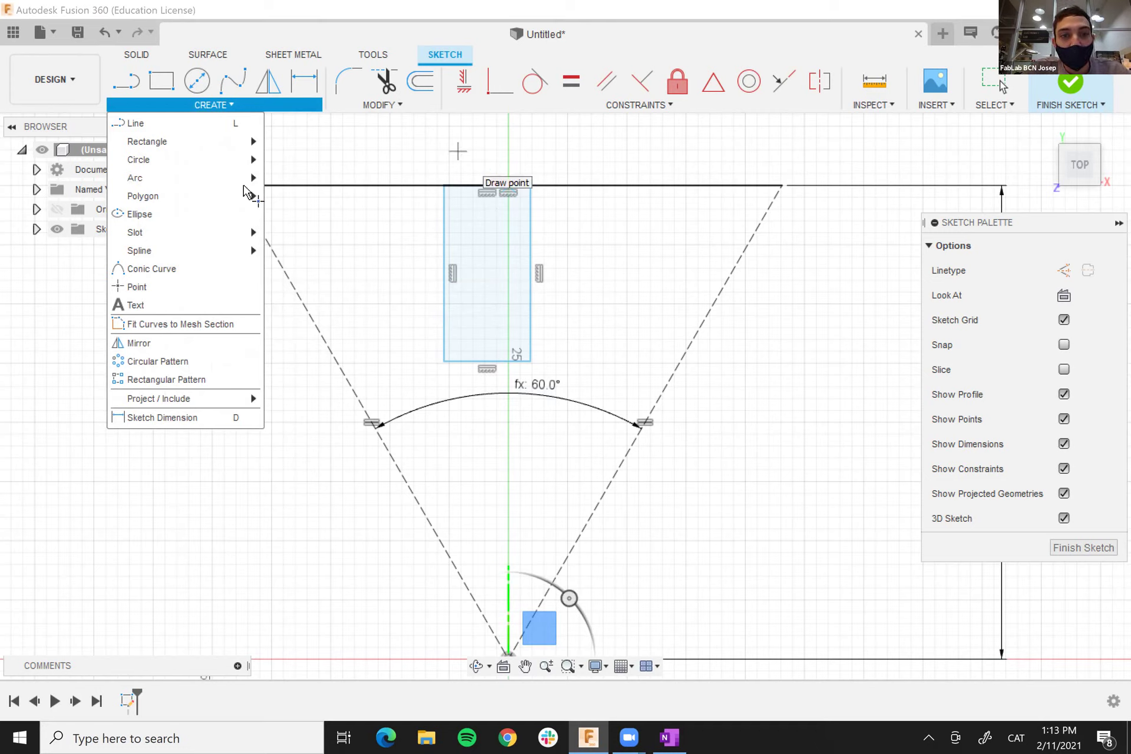
left_click(213, 286)
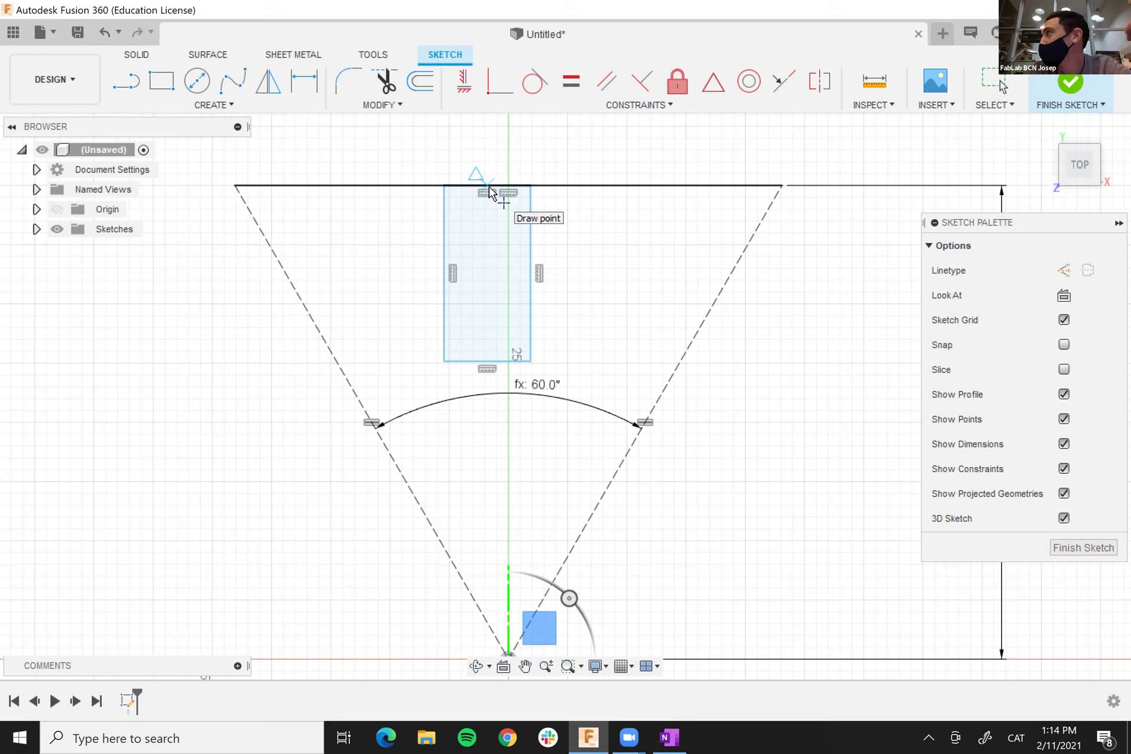
left_click(473, 227)
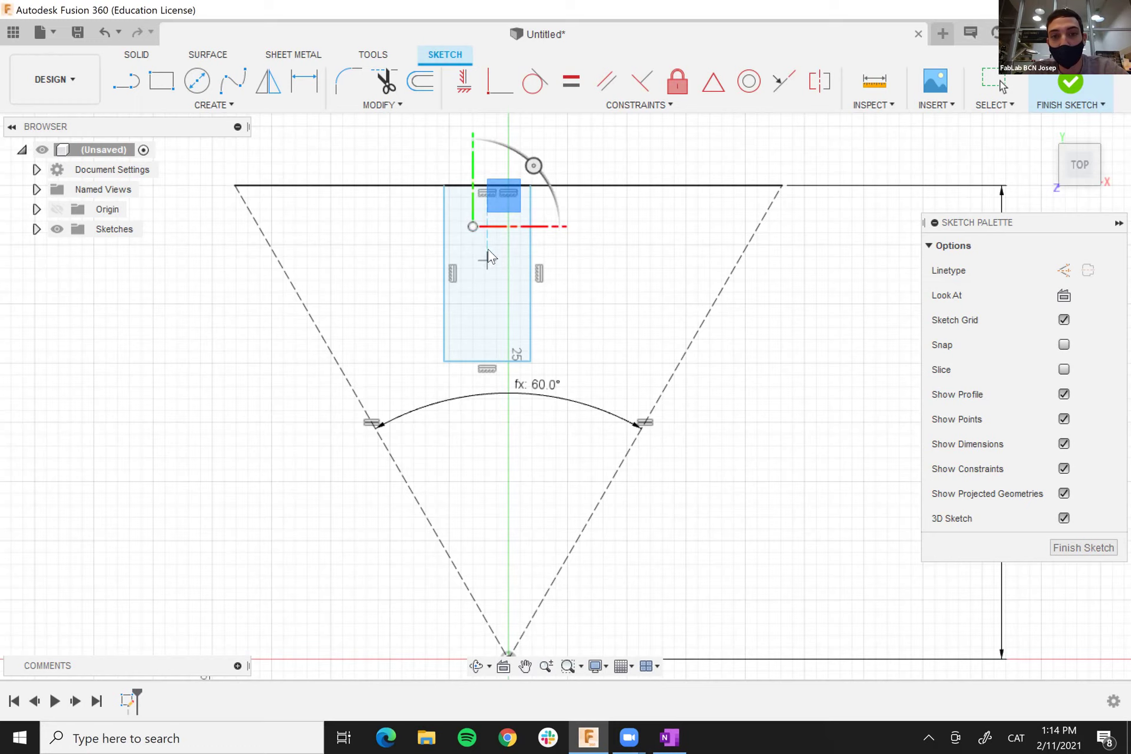
key("Escape")
- Constrain the sketch point to the midpoint of the rectangle's upper side
left_click(473, 227)
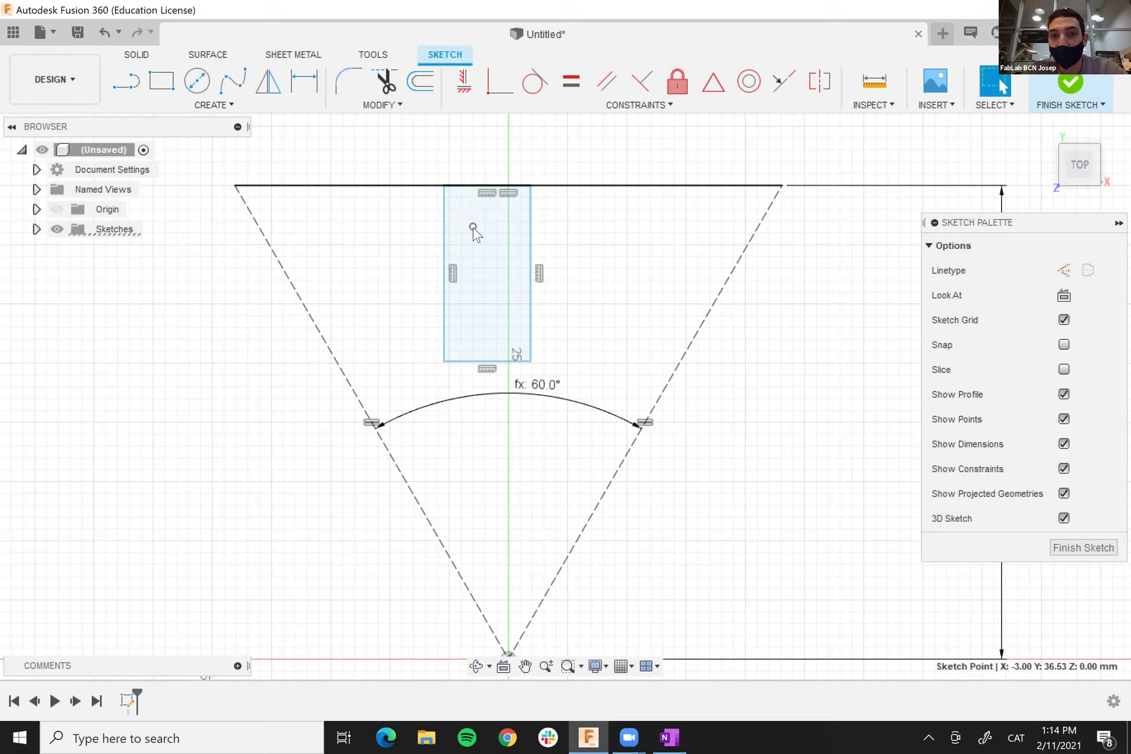
left_click(462, 187)
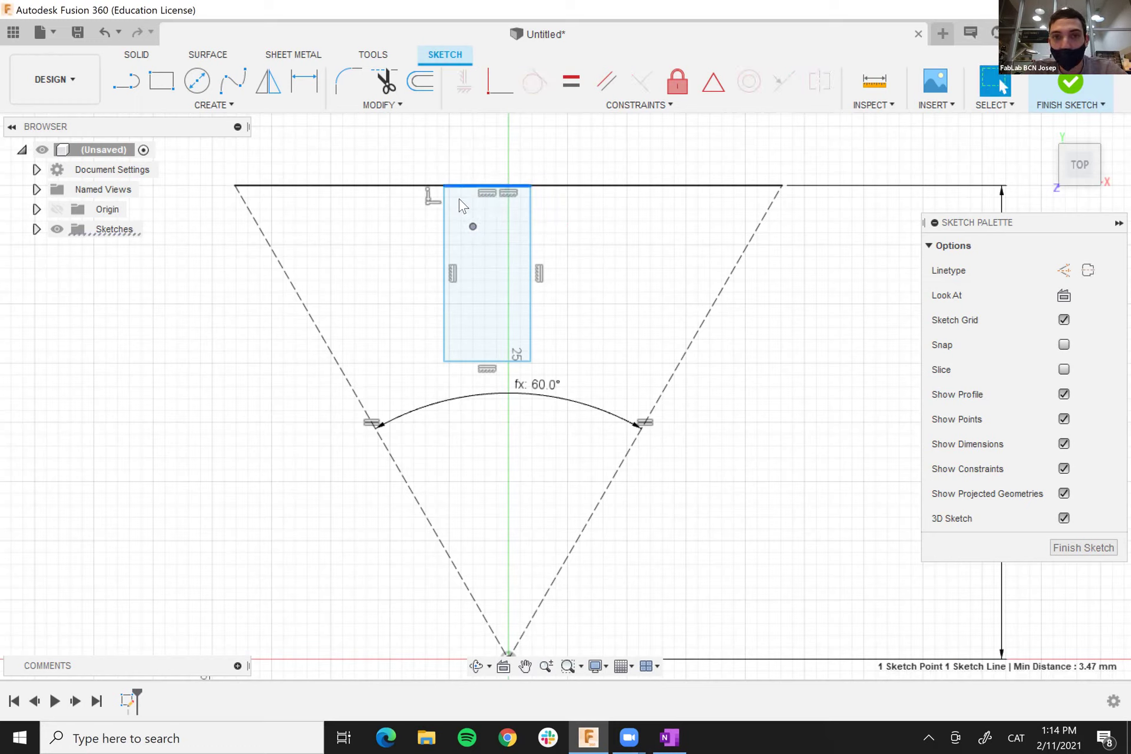
left_click(708, 86)
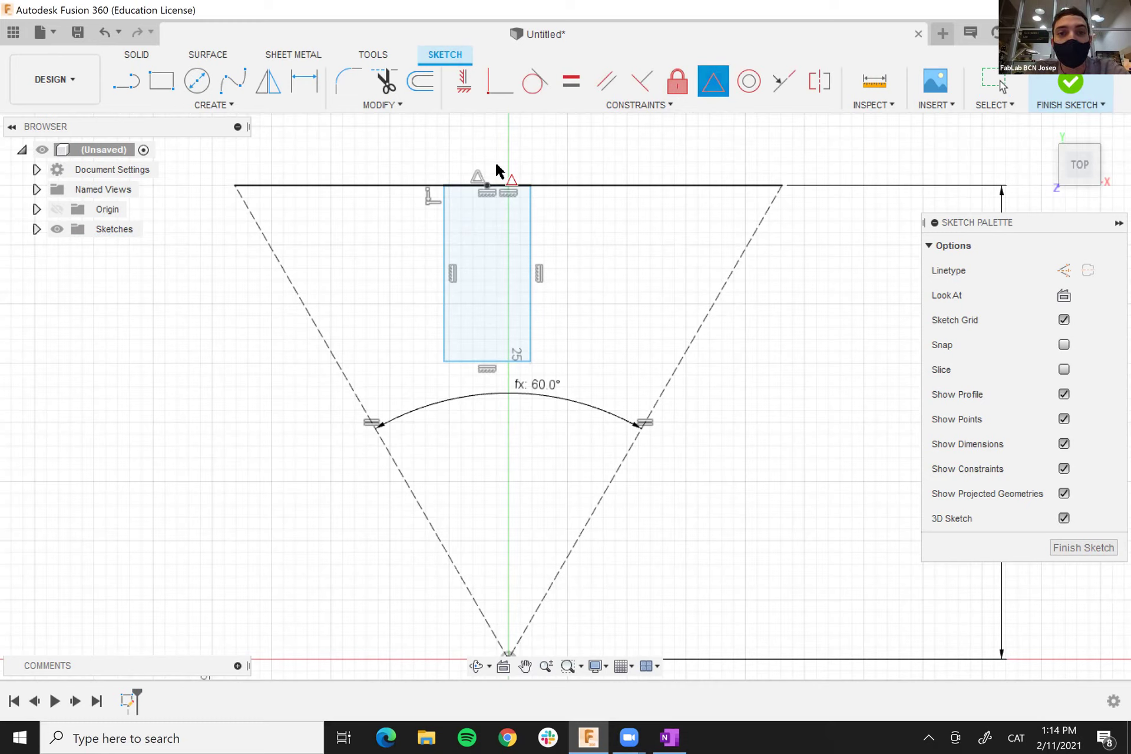
key("Escape")
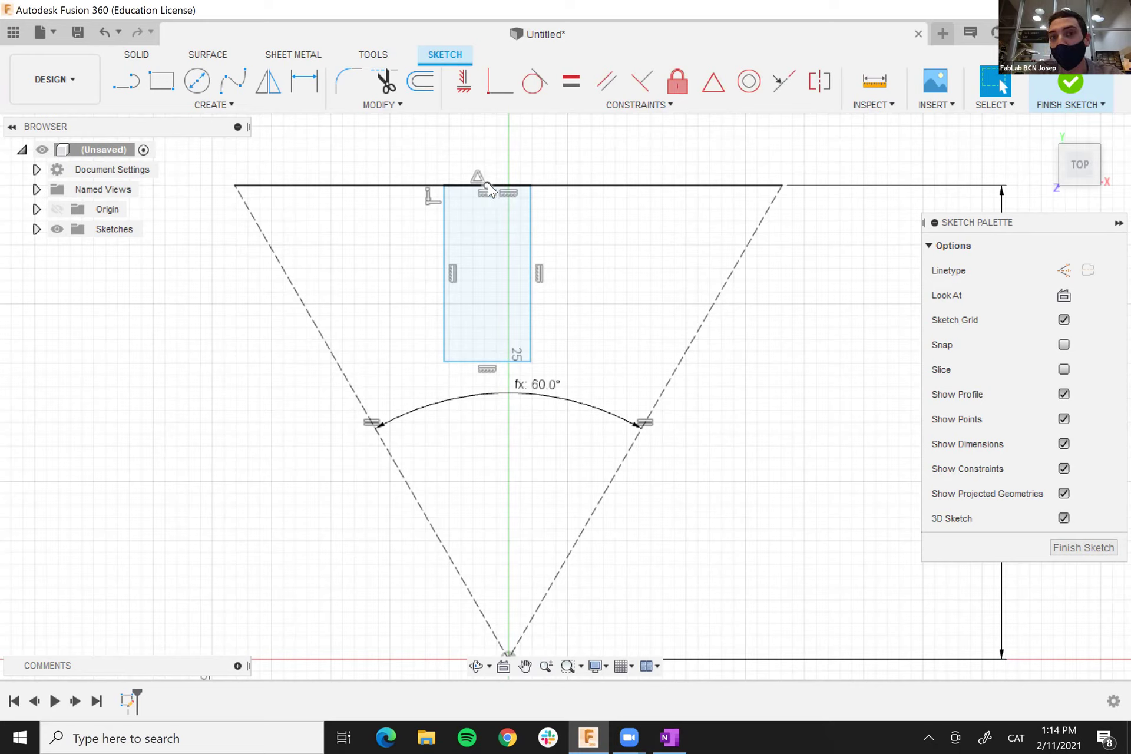
- Constrain the same point to the midpoint of the triangle's horizontal edge, and widen the centred rectangle by pulling its right side outward
left_click(487, 185)
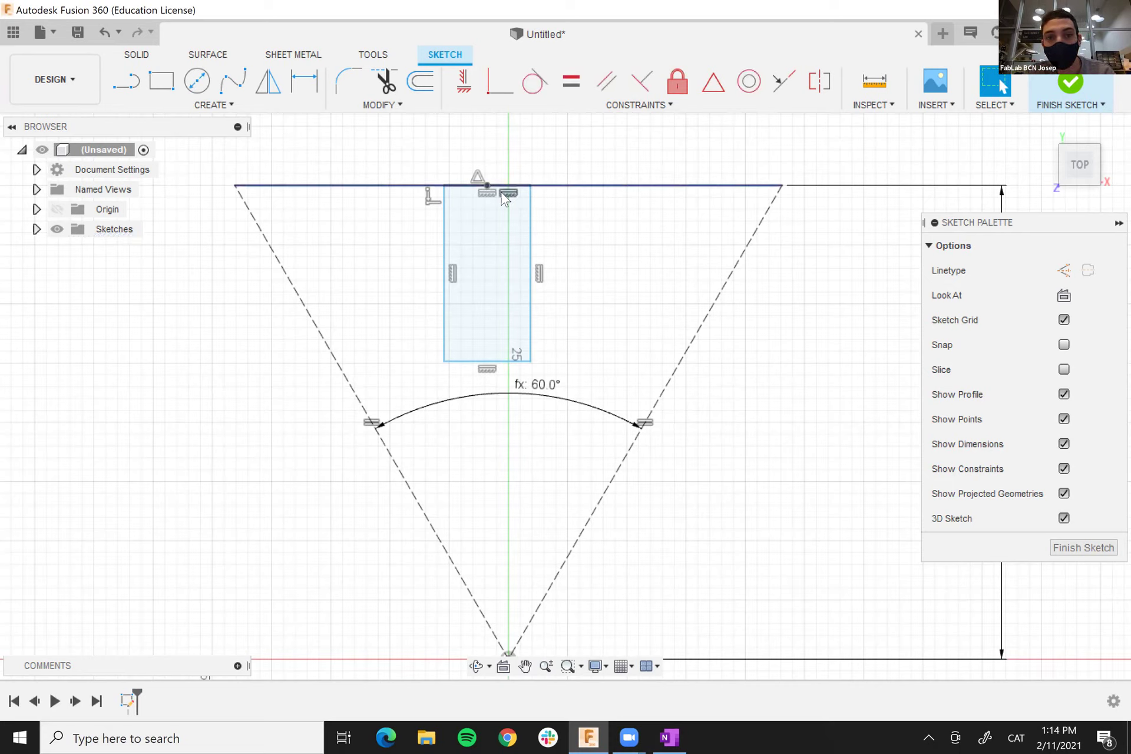
left_click(638, 188)
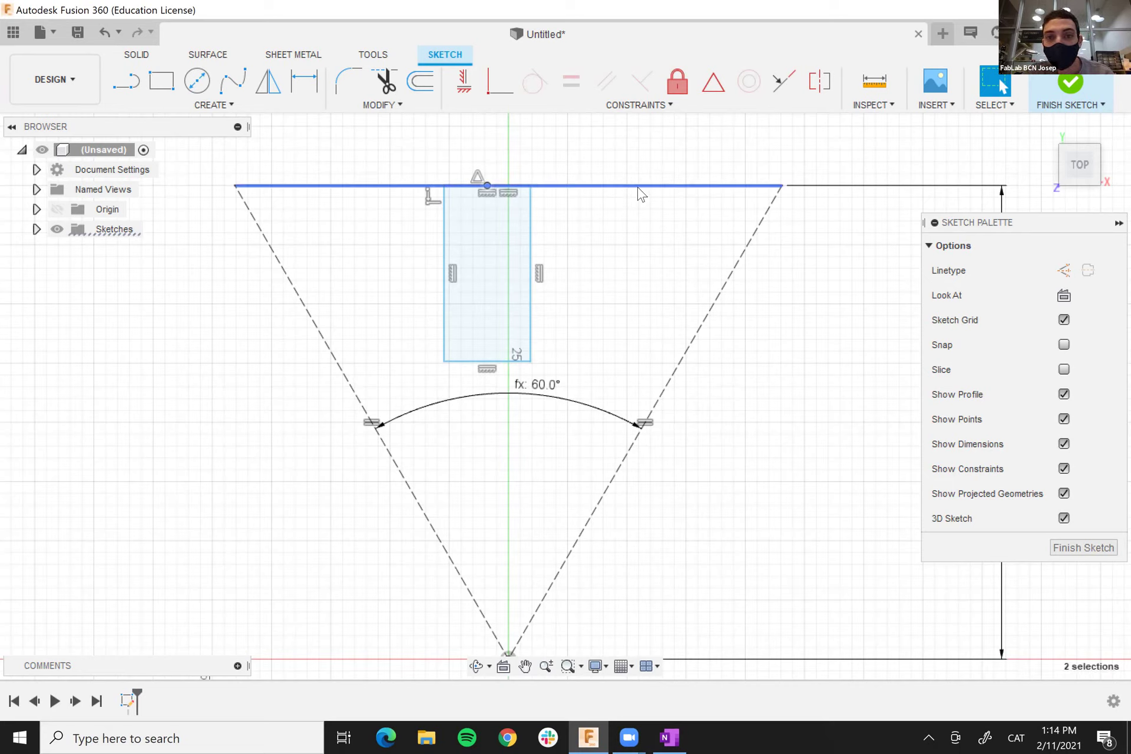
left_click(712, 84)
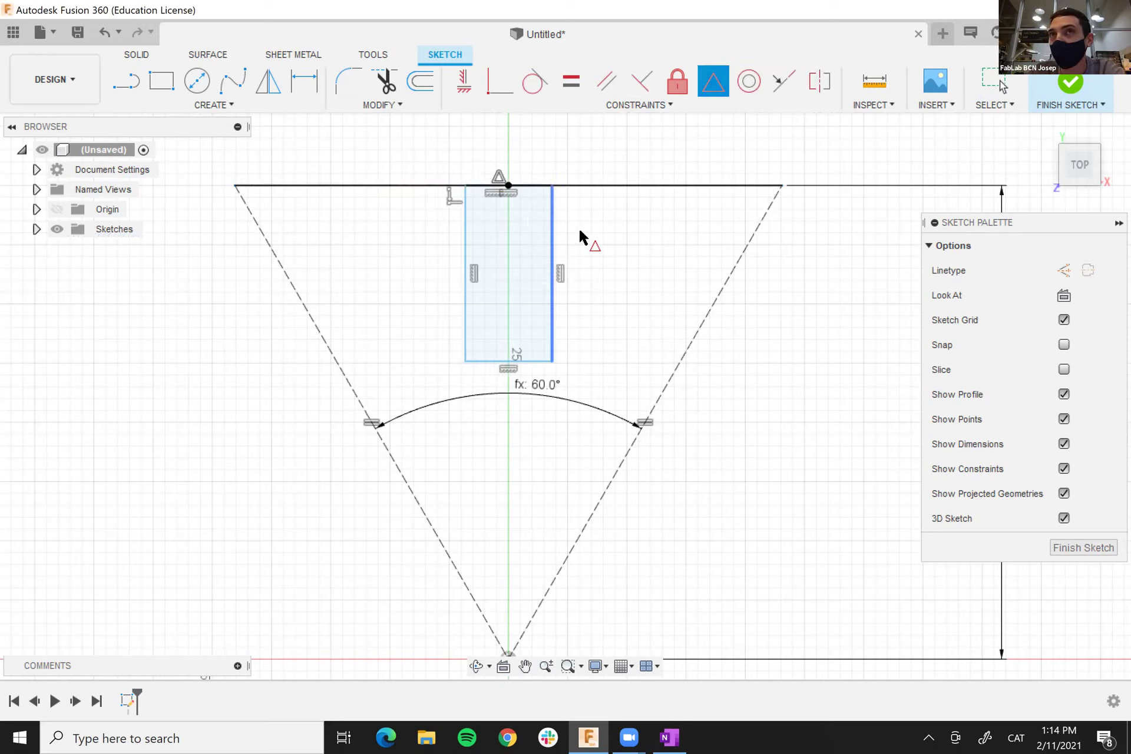
key("Escape")
mouse_move(554, 227)
left_mouse_down()
mouse_move(626, 222)
mouse_move(512, 229)
mouse_move(508, 240)
mouse_move(579, 231)
mouse_move(457, 230)
mouse_move(571, 232)
mouse_move(588, 257)
mouse_move(502, 255)
mouse_move(644, 268)
mouse_move(525, 257)
mouse_move(546, 259)
mouse_move(530, 271)
mouse_move(538, 263)
mouse_move(542, 273)
mouse_move(657, 250)
left_mouse_up()
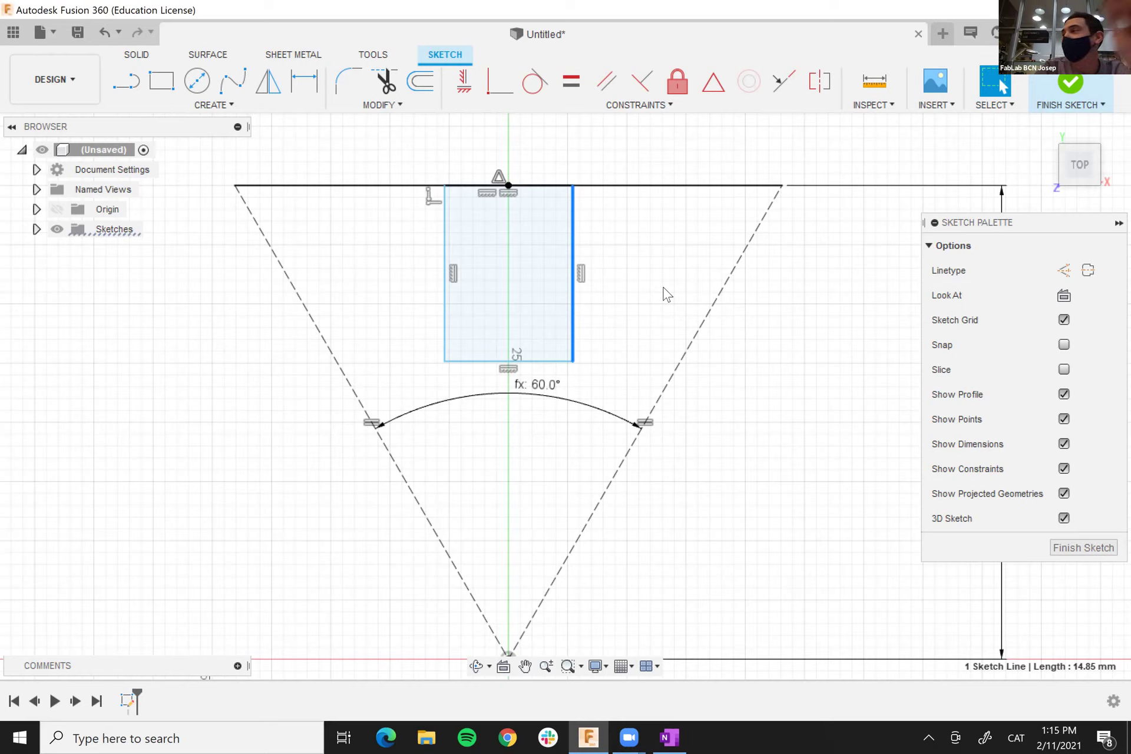
left_click(501, 180)
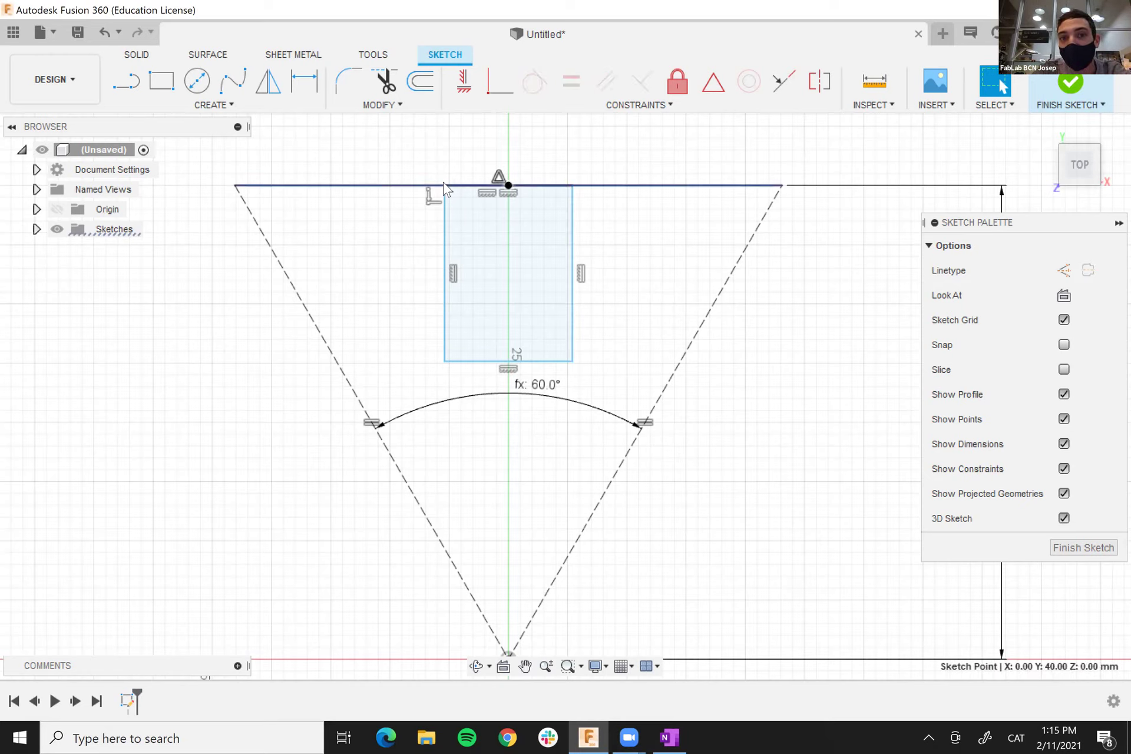
left_click(551, 187, "shift")
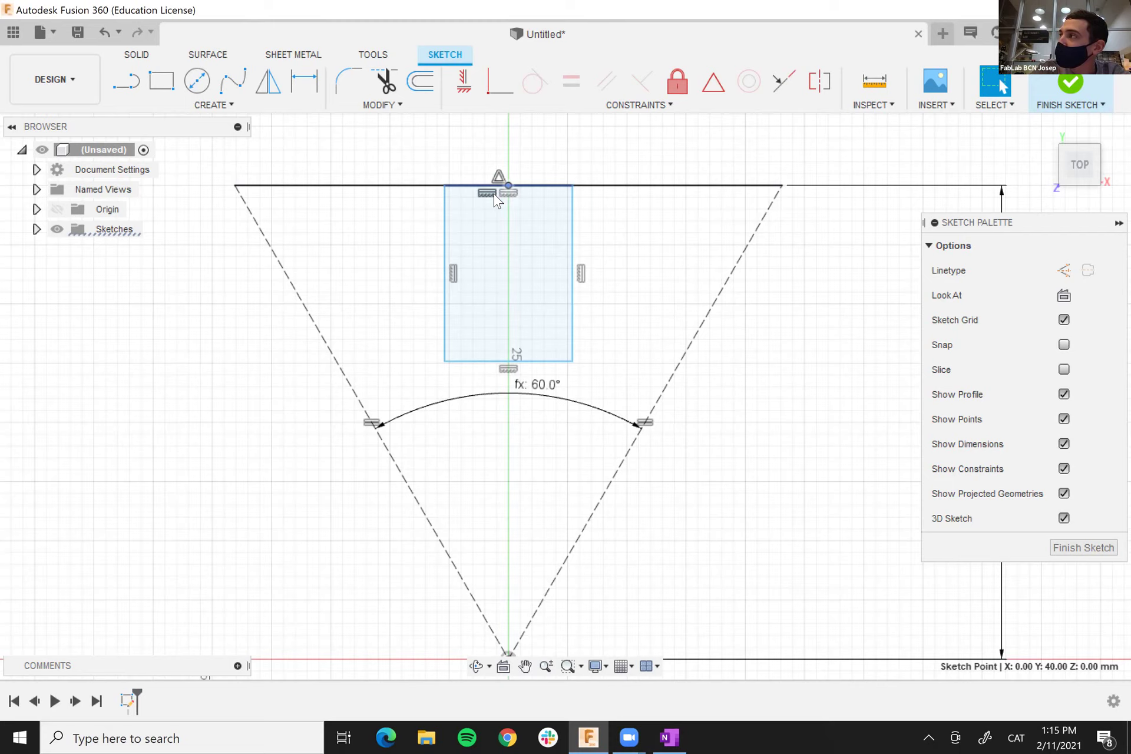
left_click(573, 200)
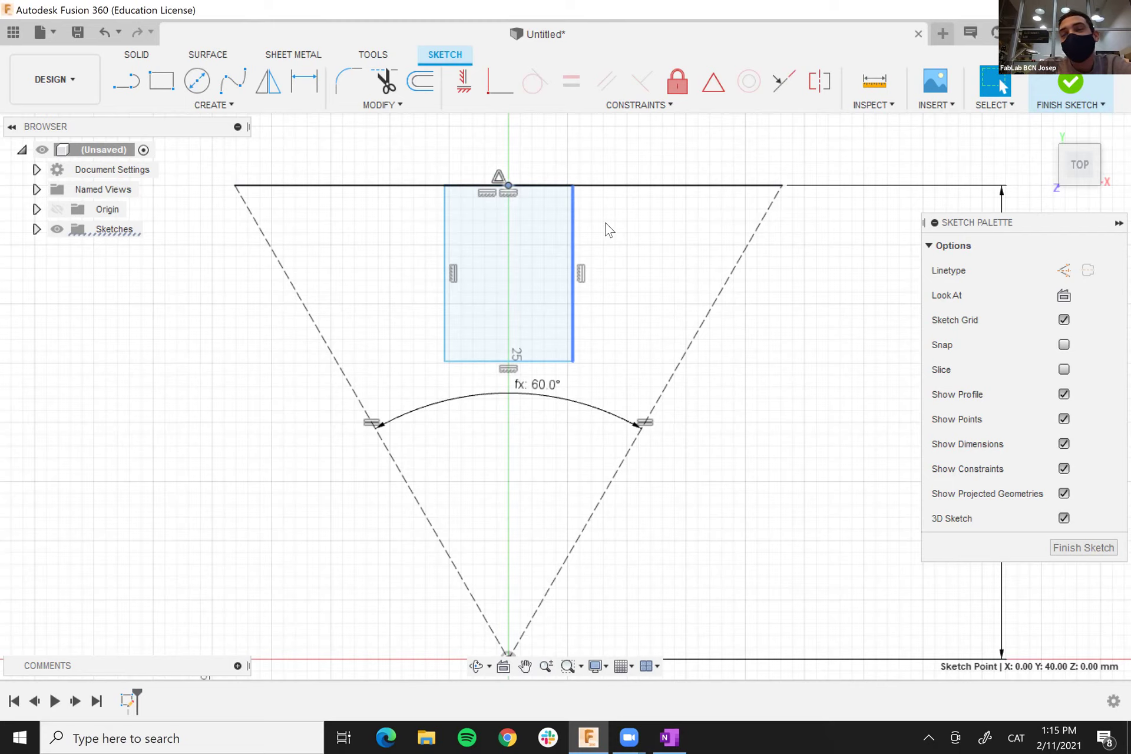
- Narrow the centred rectangle freehand to about 6.9 mm wide by pulling its right side inward
scroll(609, 229, "down", 2)
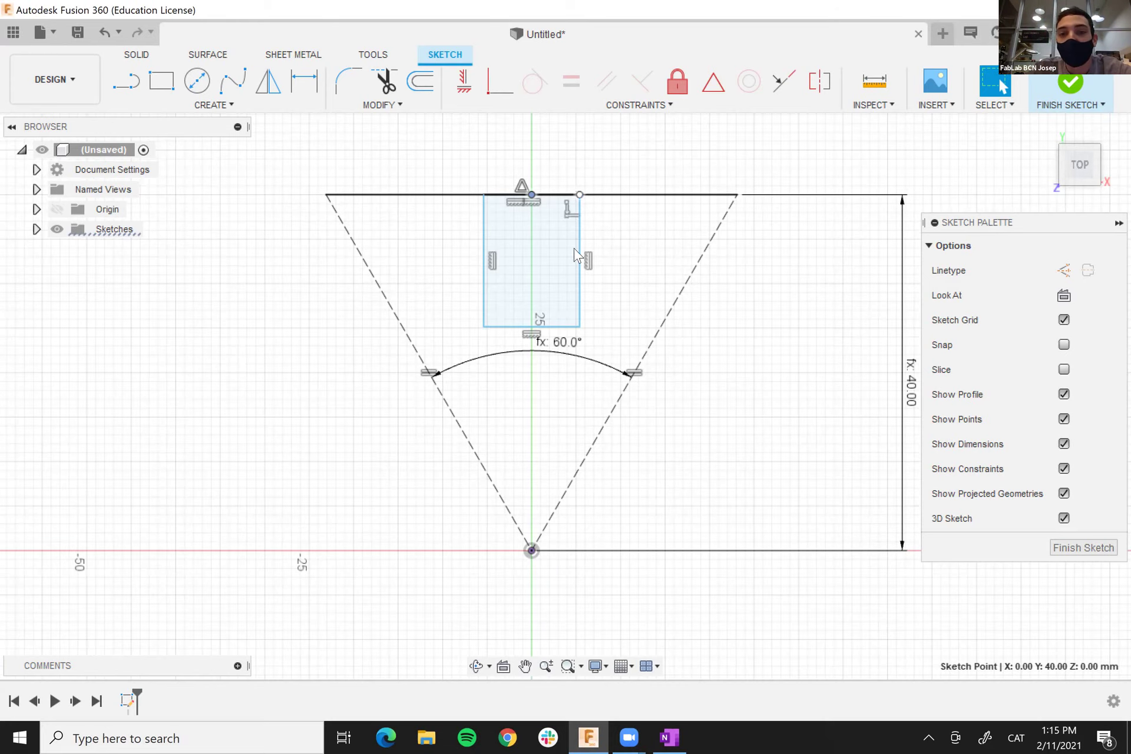
scroll(531, 197, "up", 1)
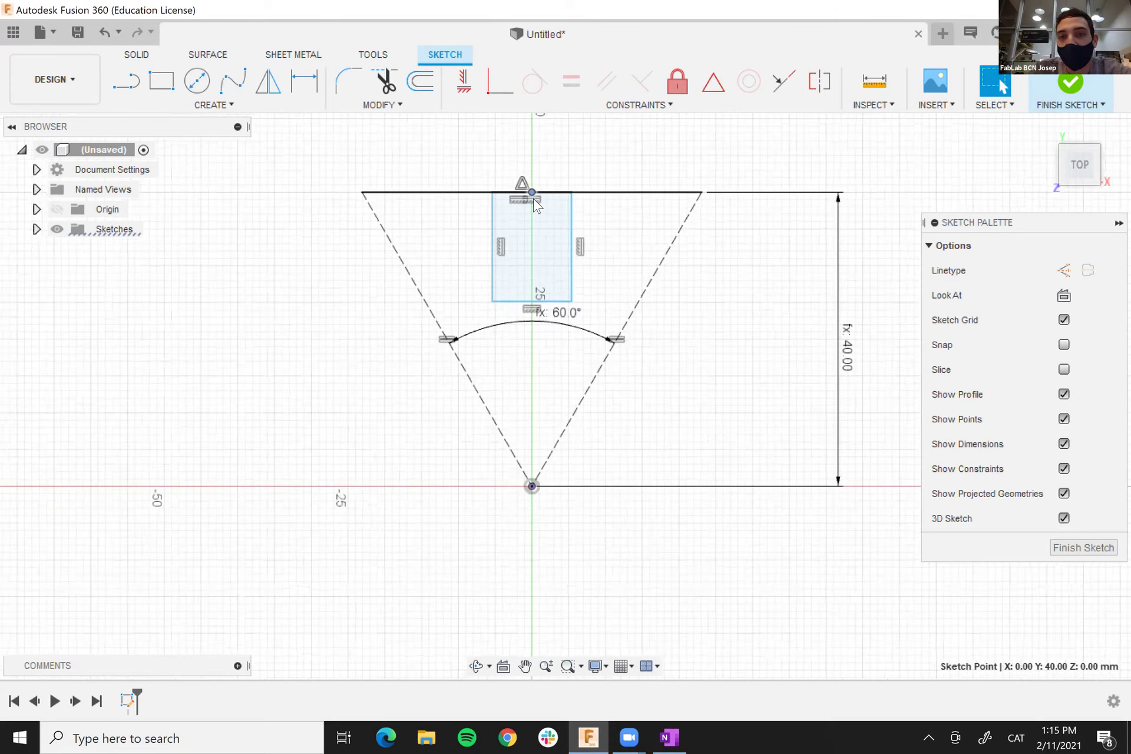
scroll(533, 182, "up", 3)
left_click_drag(643, 237, 574, 243)
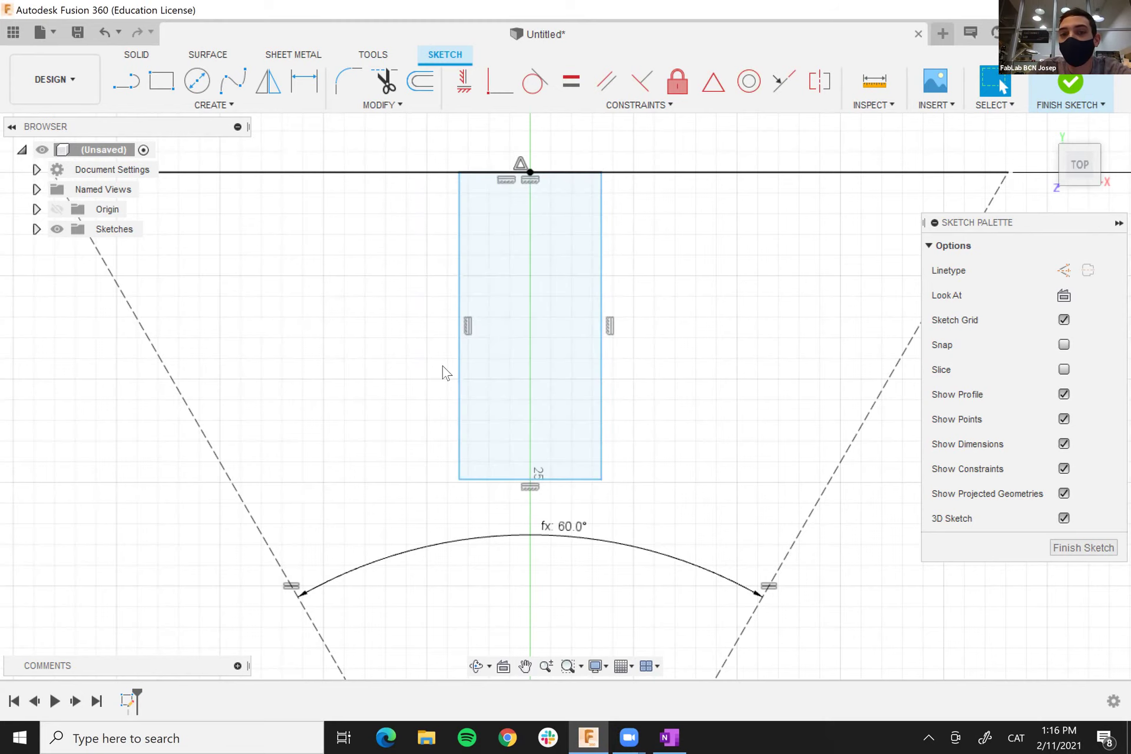
- Dimension the rectangle's width between its two vertical sides, placing the dimension above the triangle's horizontal edge
scroll(638, 255, "down", 2)
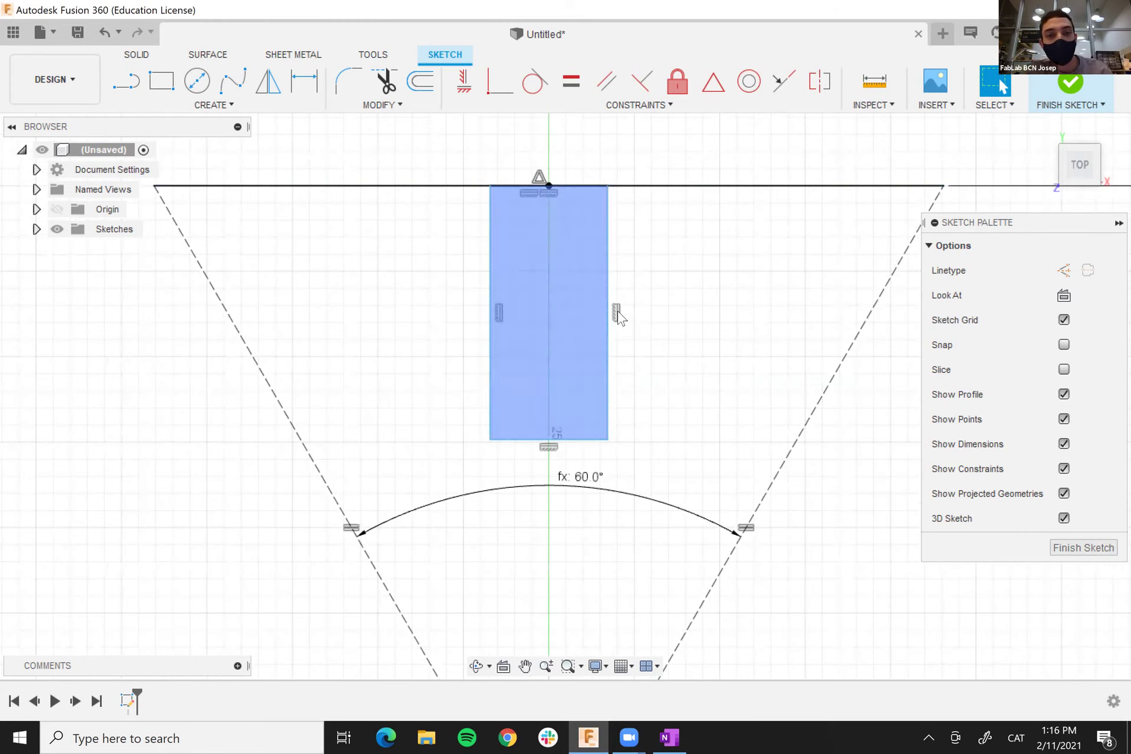
key("d")
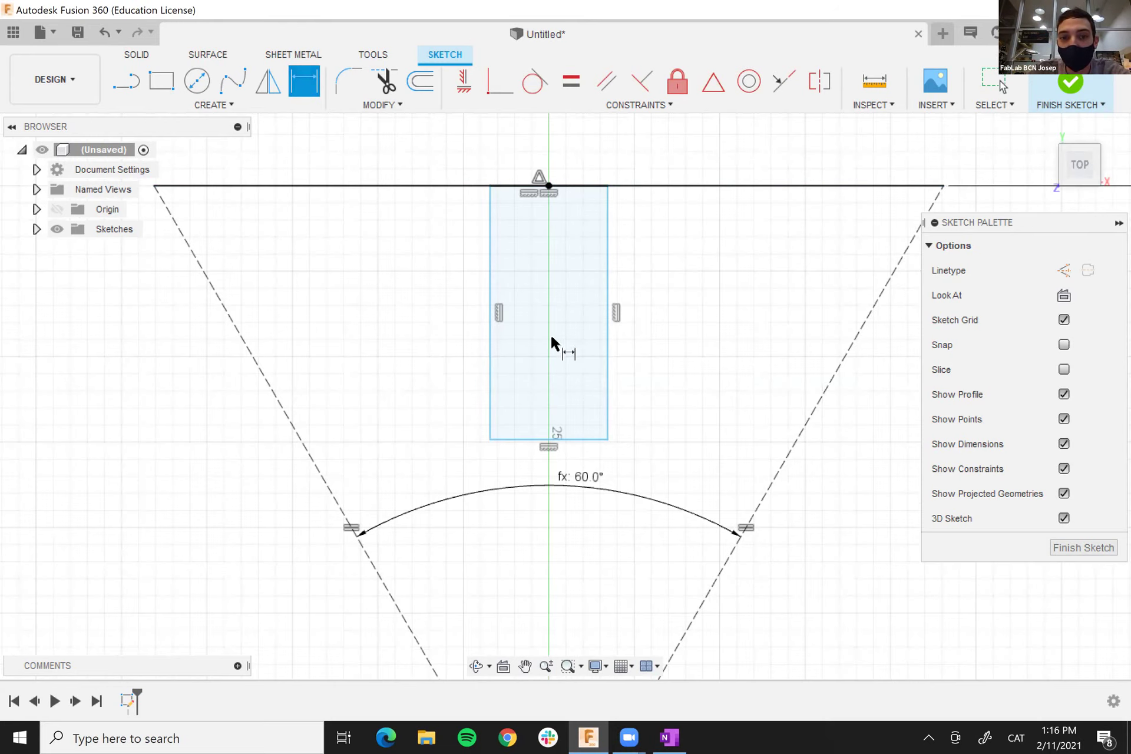
left_click(494, 284)
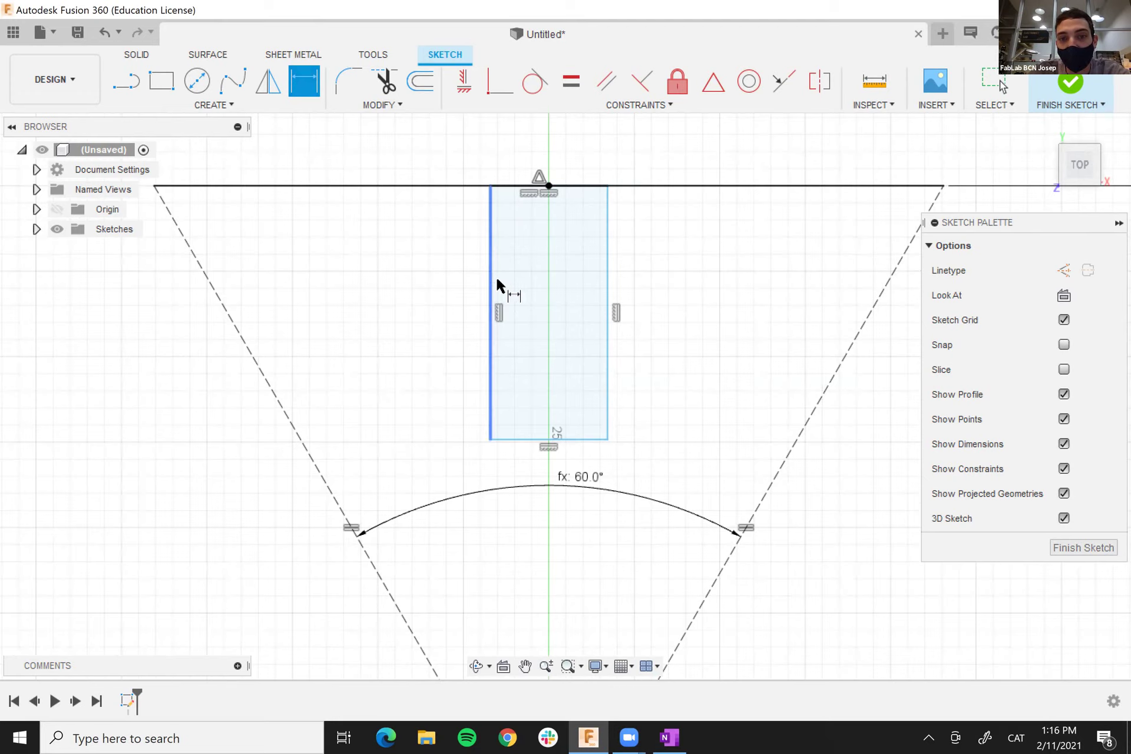
left_click(606, 284)
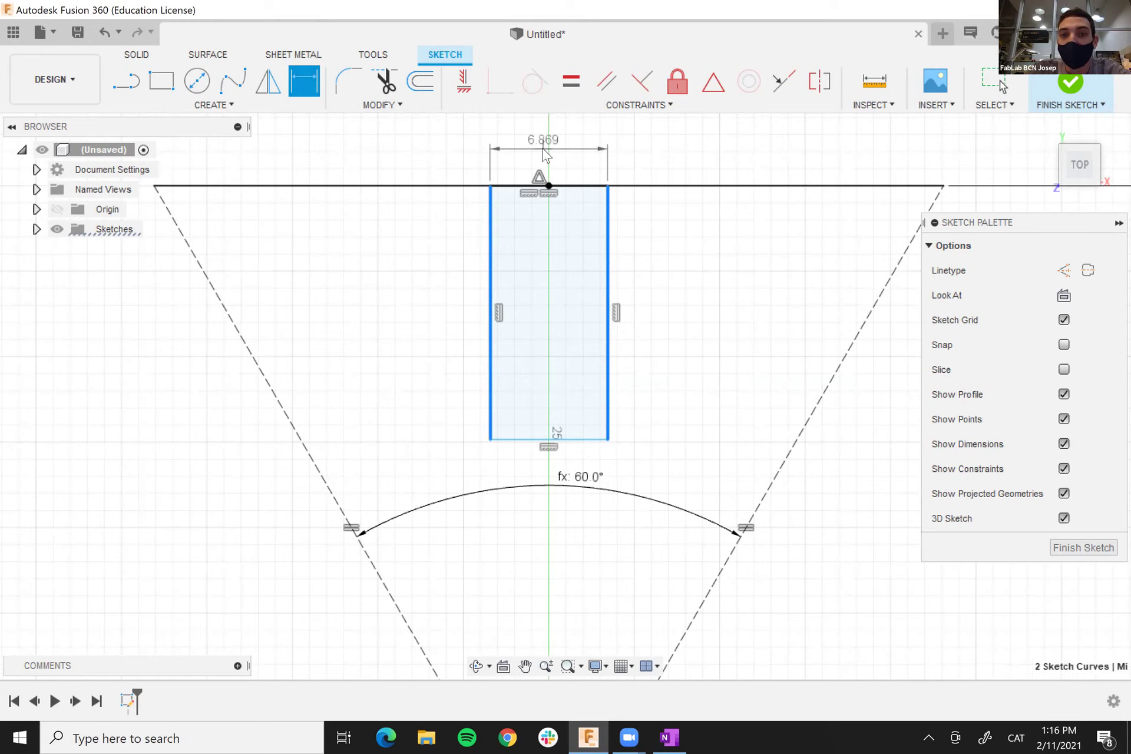
left_click(543, 147)
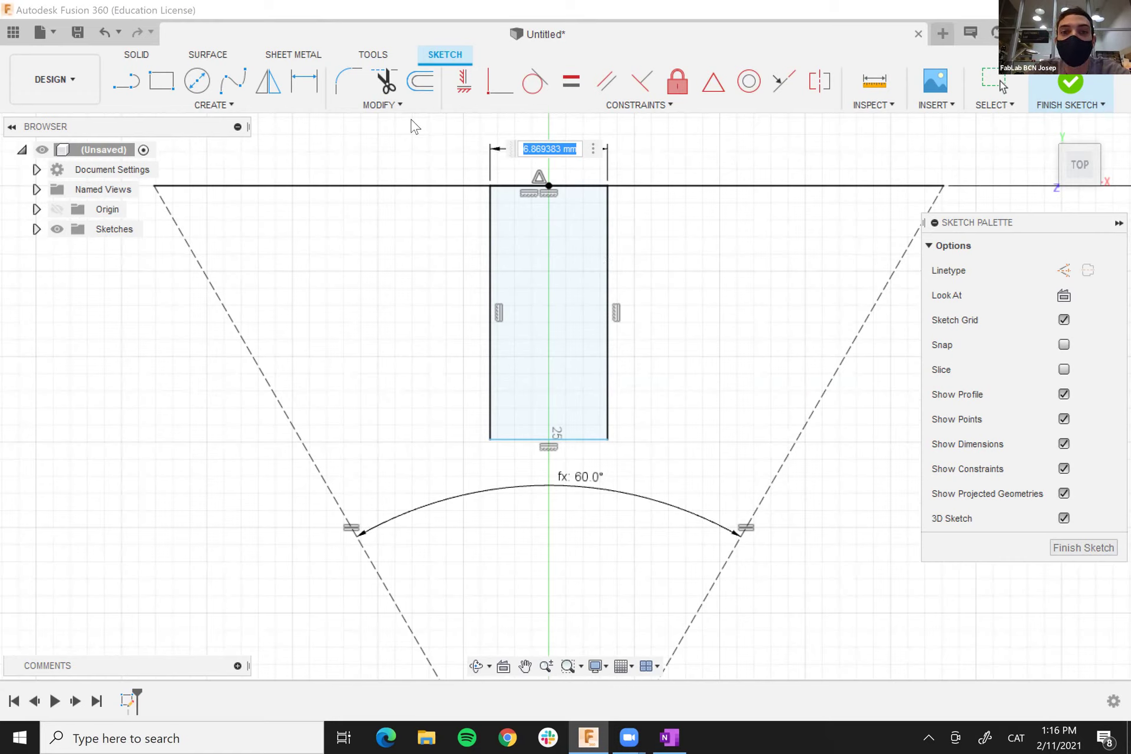
- Add a user parameter named Thickness in millimetres with the expression 4
left_click(393, 105)
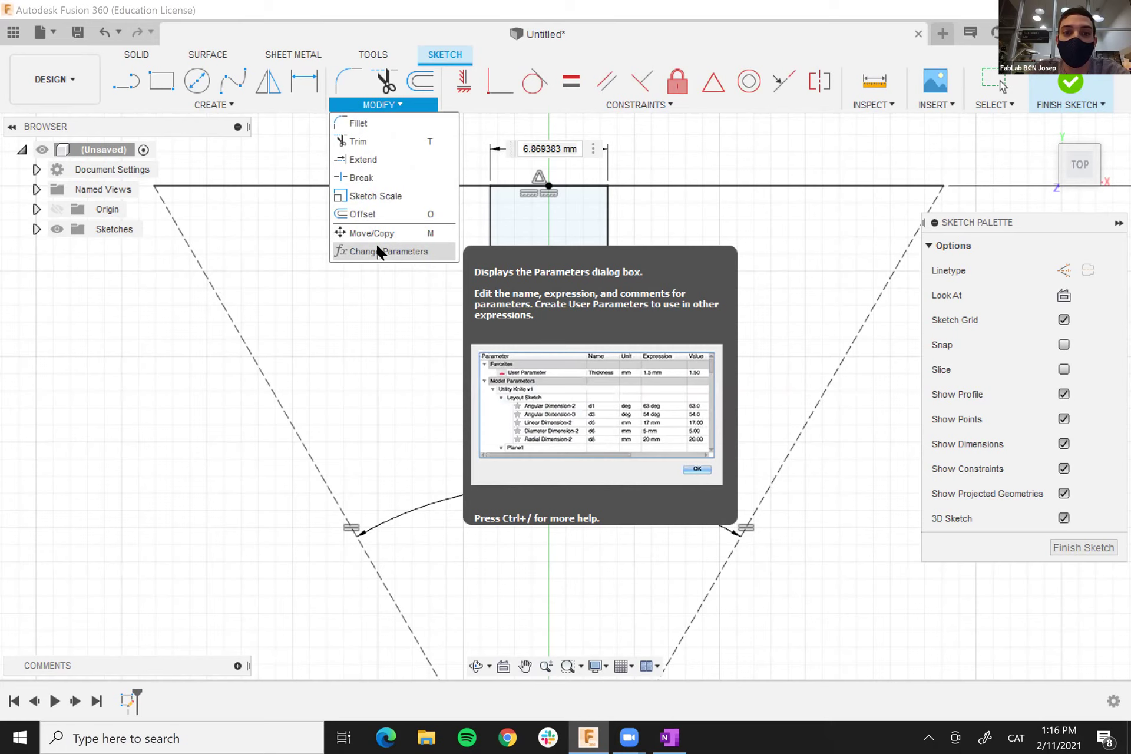
left_click(379, 253)
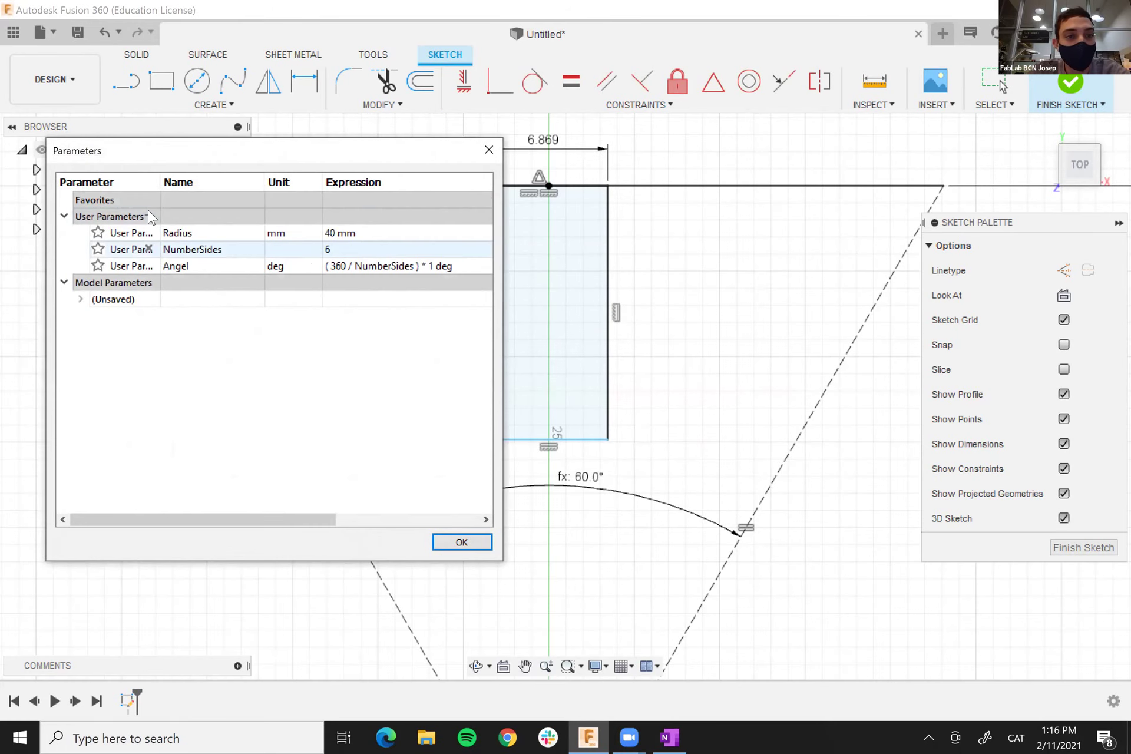
left_click(149, 215)
type("T")
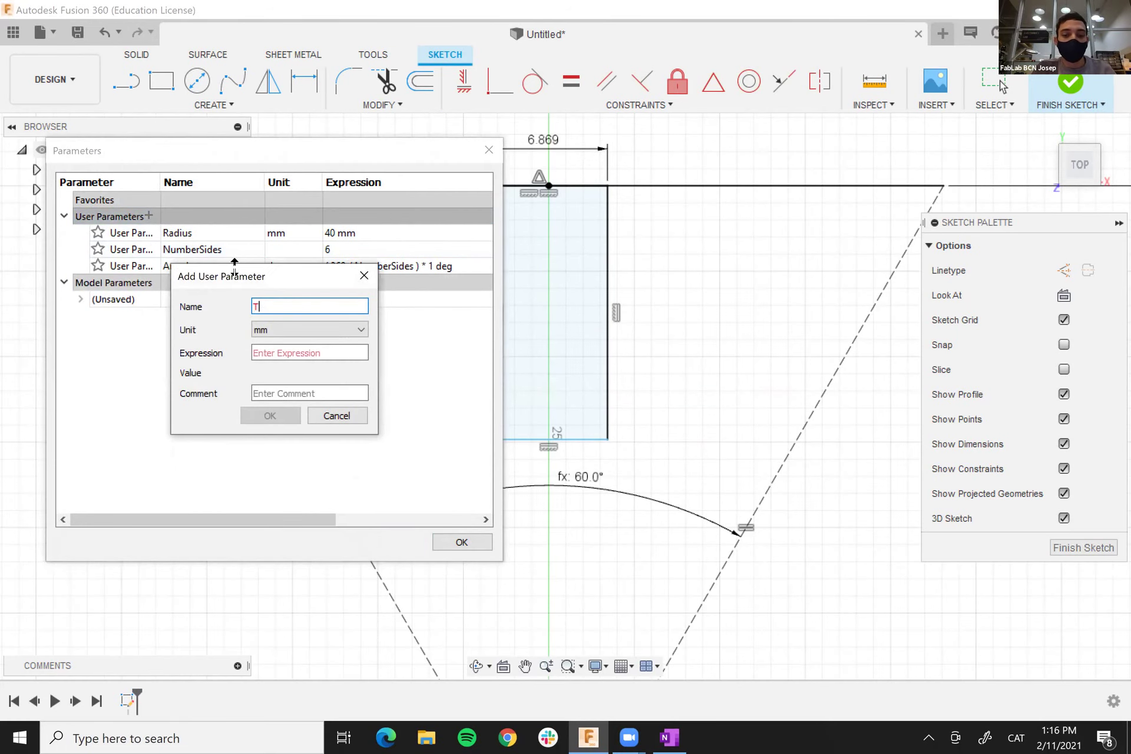
type("hickness")
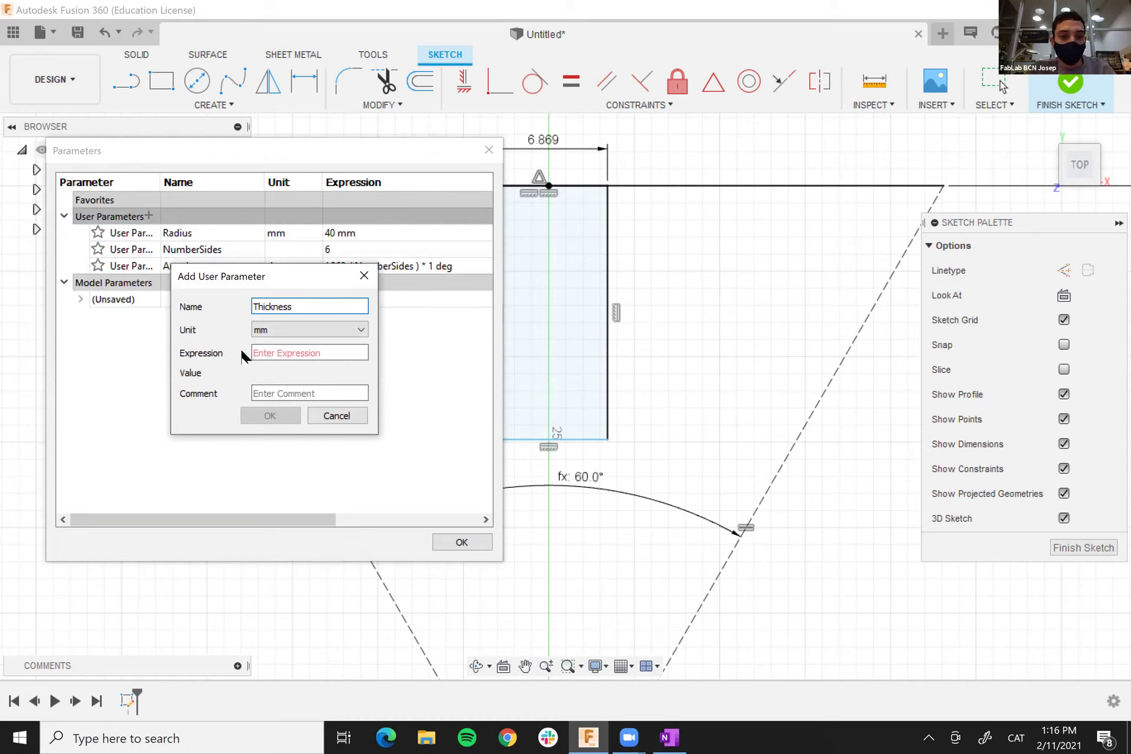
left_click(284, 357)
type("4")
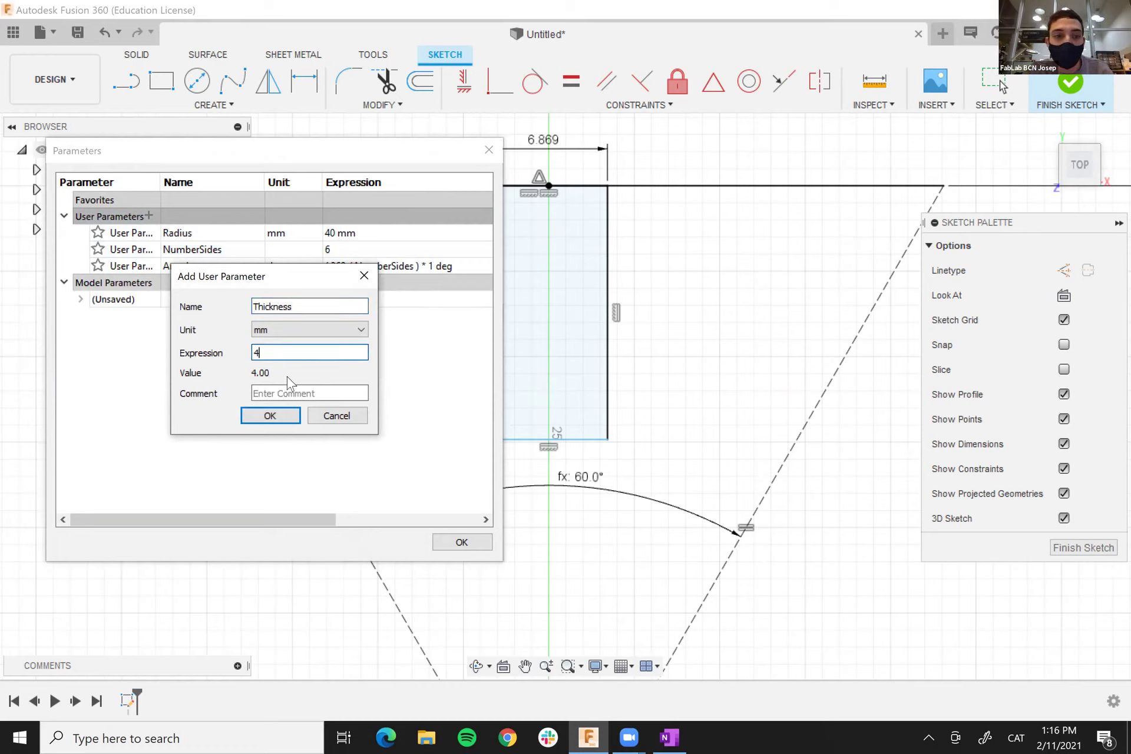
left_click(271, 416)
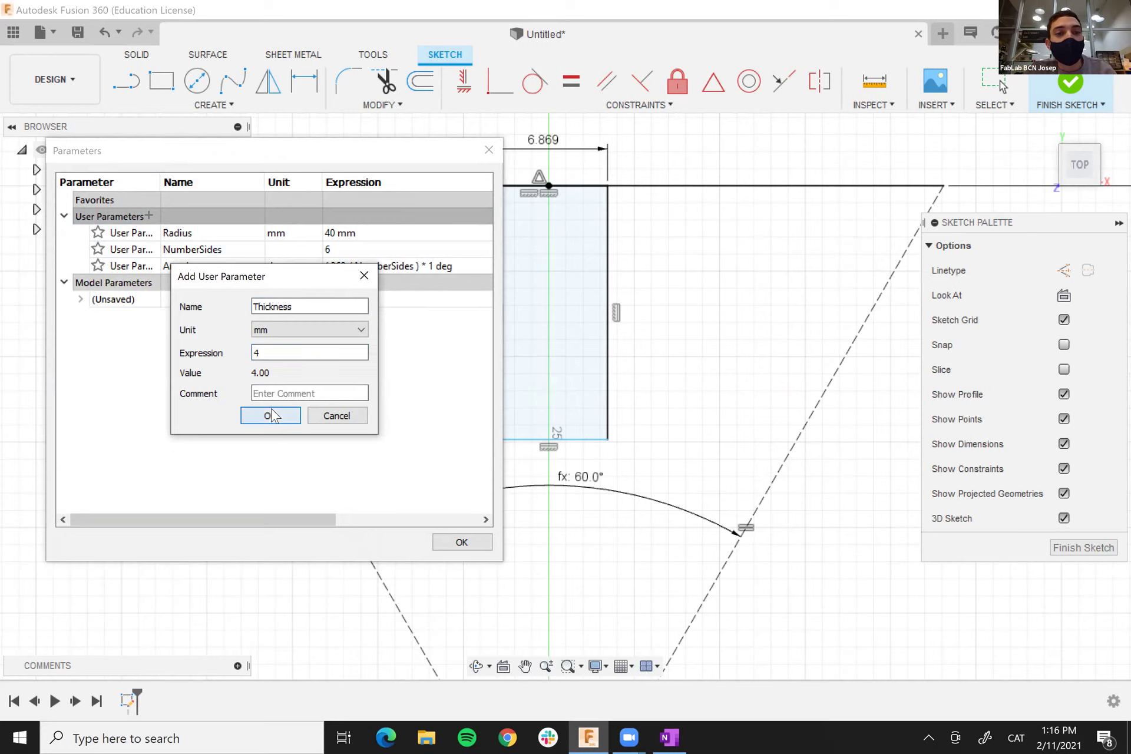
- Add a user parameter named Kerf with the expression 0.15 mm and close the parameter list
left_click(149, 216)
type("K")
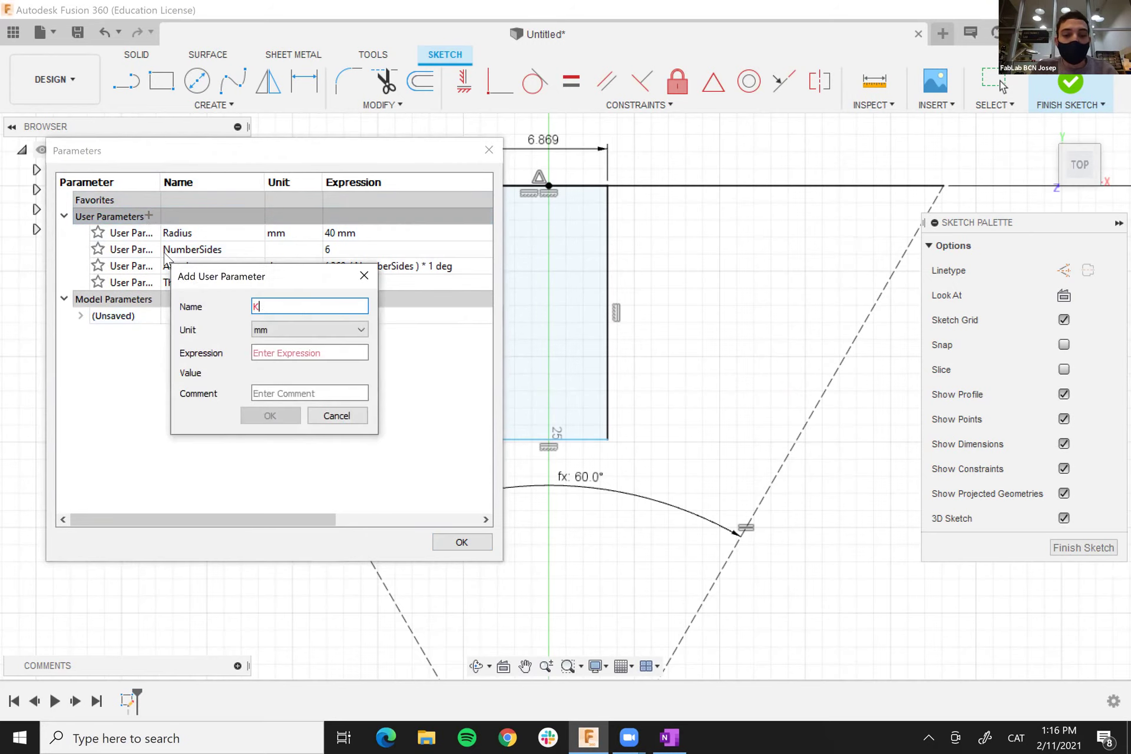
type("erf")
left_click(280, 357)
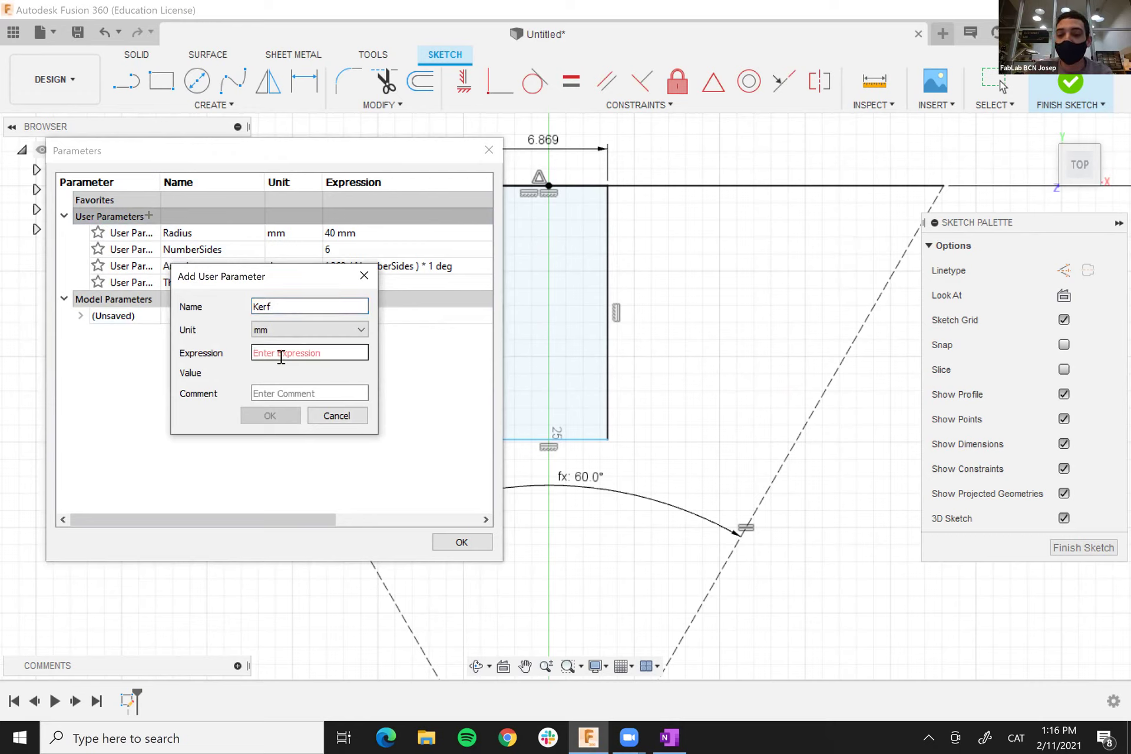
type("0.1")
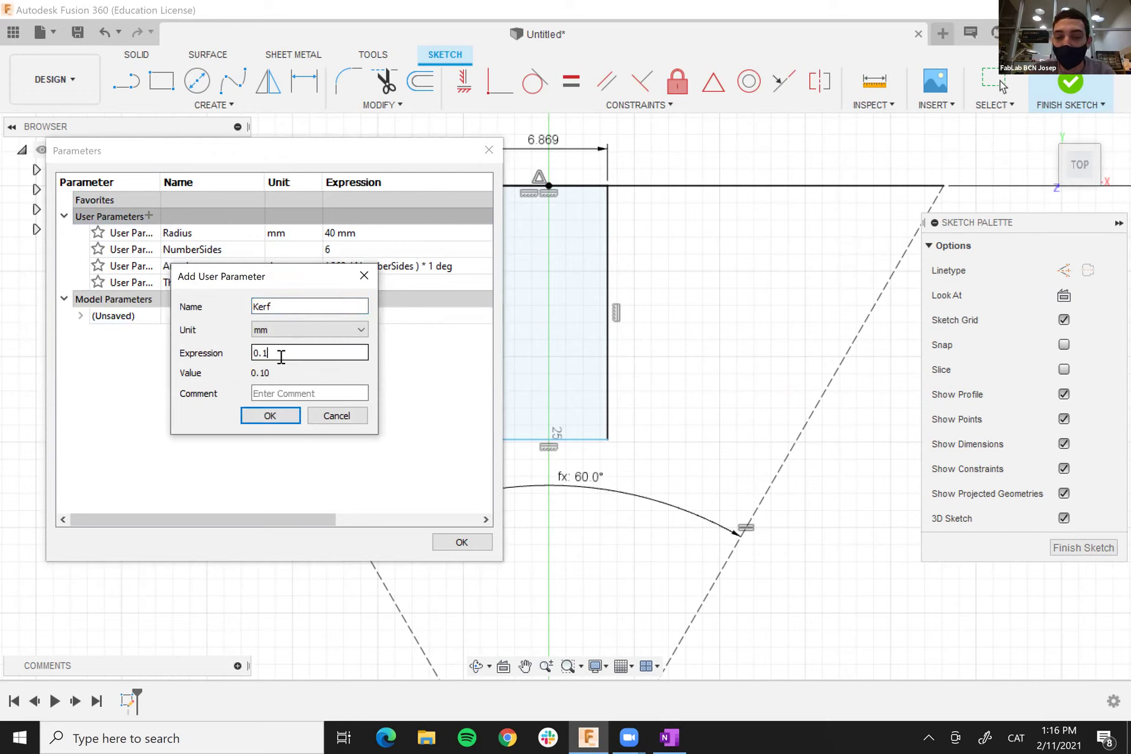
type("5")
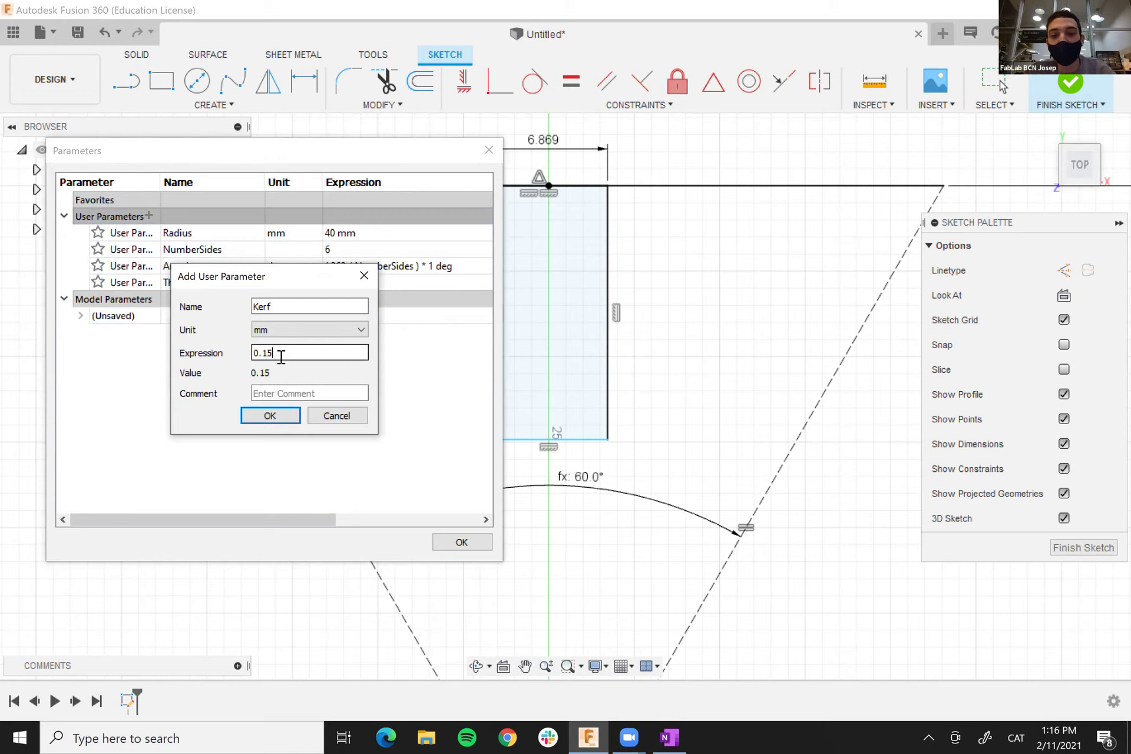
left_click(260, 416)
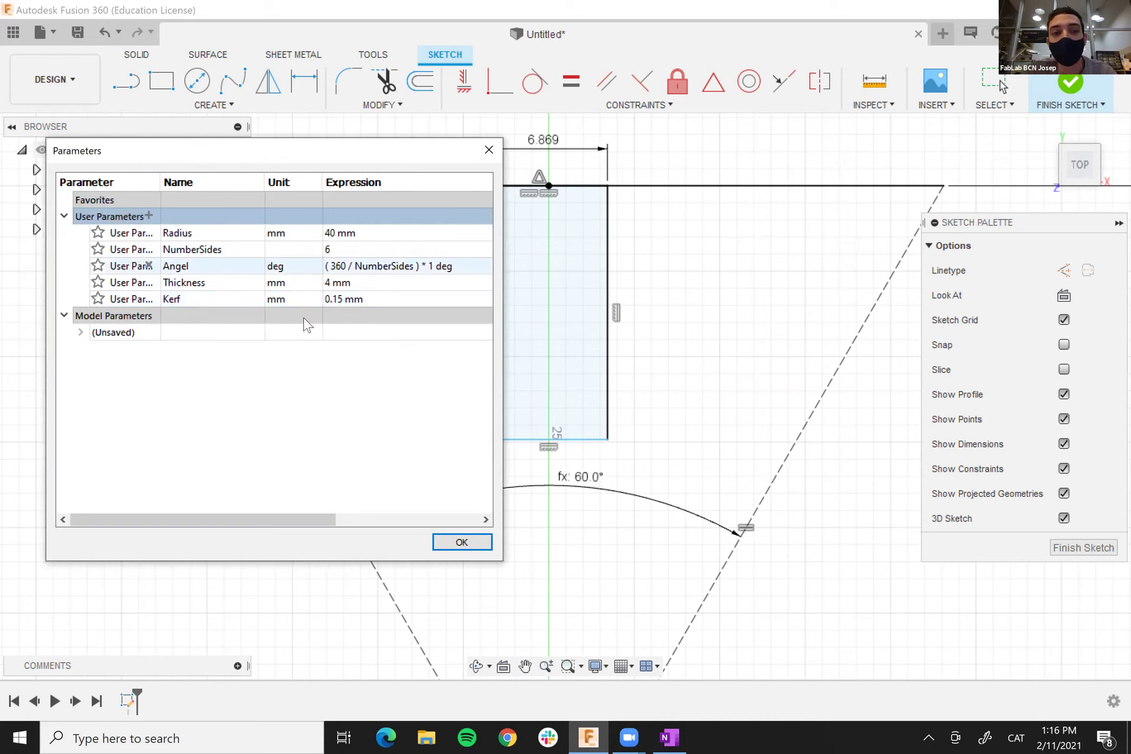
left_click(451, 537)
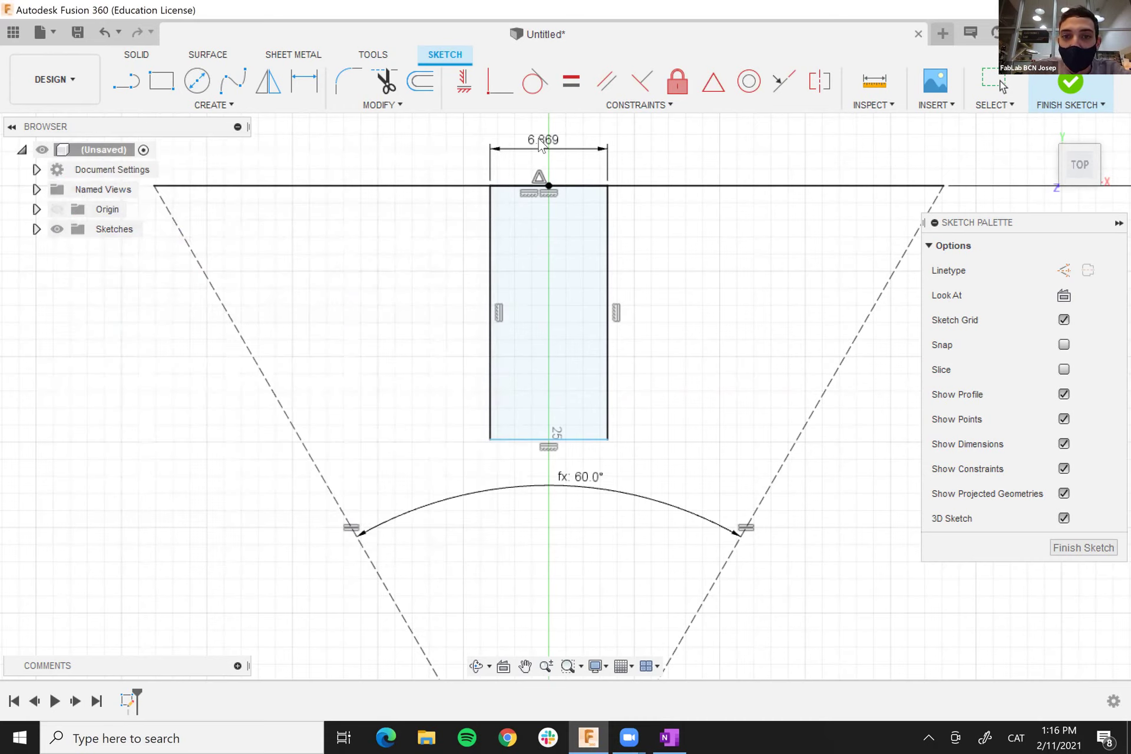
- Open the narrow rectangle's width dimension for editing and begin entering the Thickness parameter
double_click(540, 143)
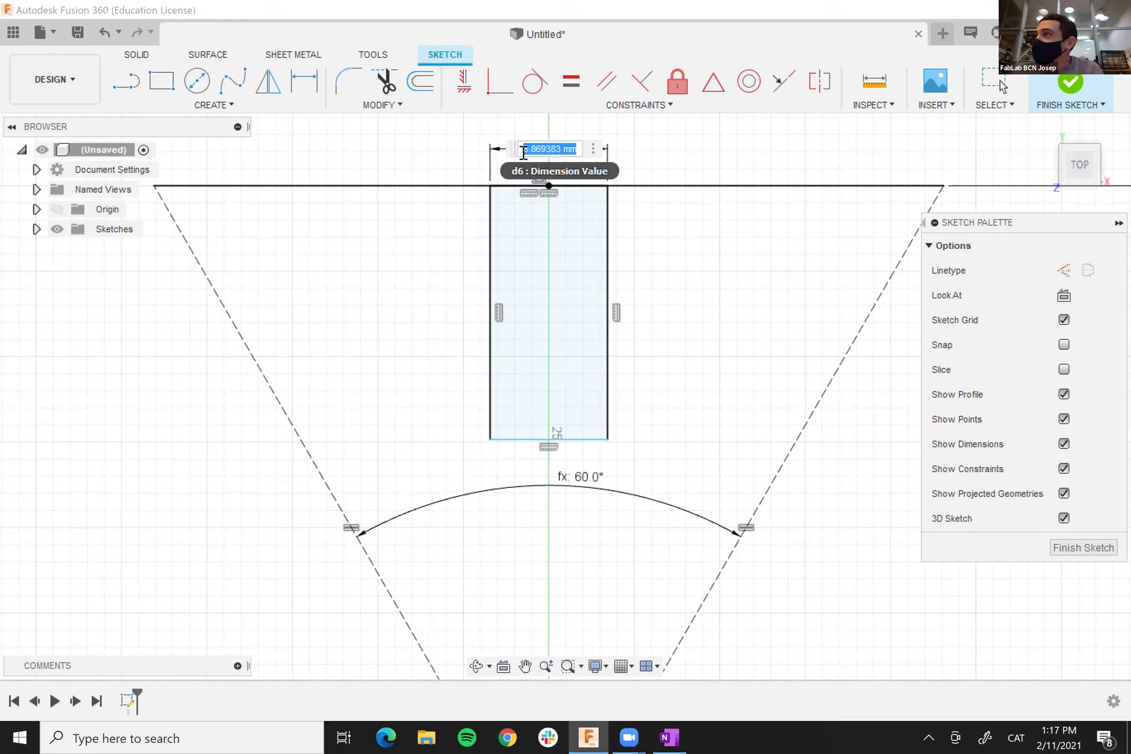
type("Th")
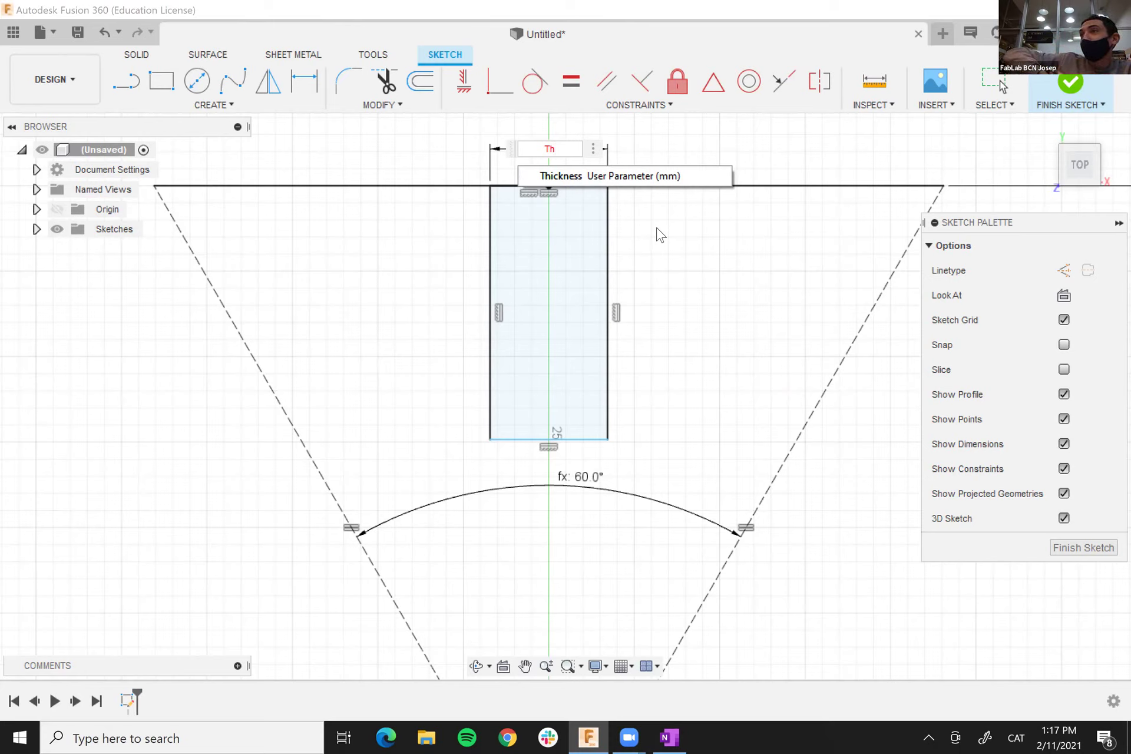
- Switch to OneNote and sketch a freehand comb-like outline with two rectangular slots below the existing polygon drawing
left_click(678, 725)
scroll(389, 301, "down", 6)
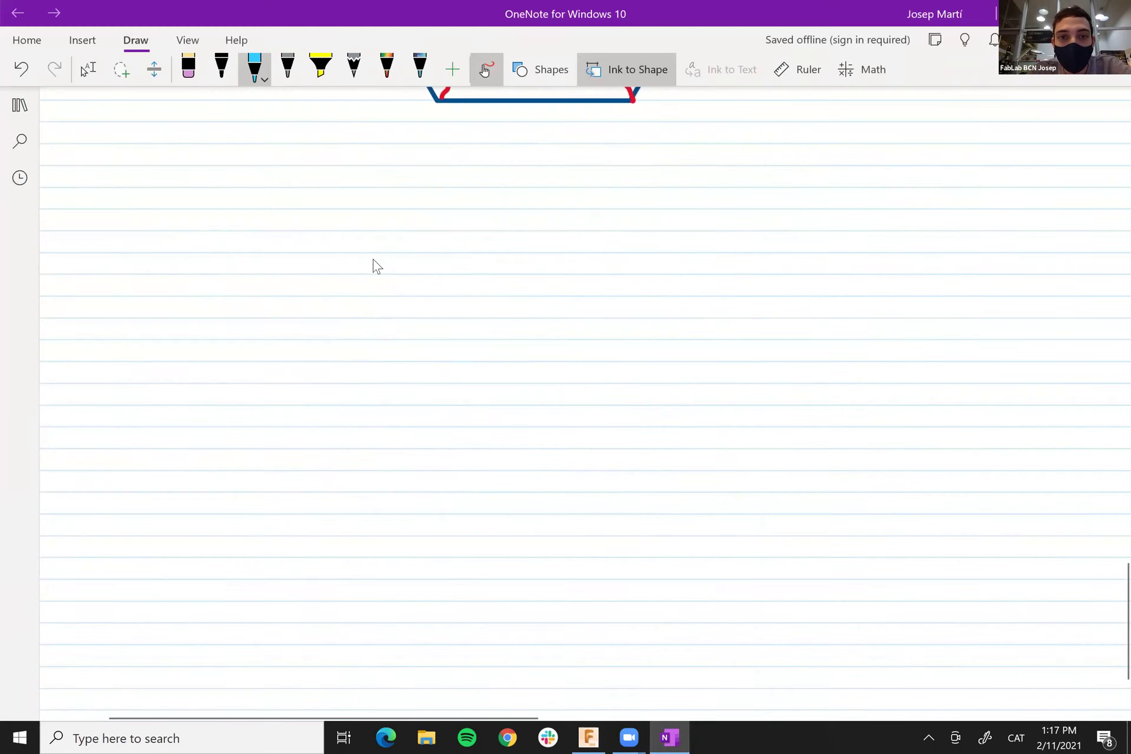
scroll(373, 265, "up", 2)
left_click(314, 310)
mouse_move(737, 358)
left_mouse_down()
mouse_move(854, 384)
mouse_move(856, 595)
mouse_move(811, 528)
mouse_move(798, 463)
mouse_move(749, 585)
mouse_move(702, 578)
mouse_move(673, 468)
mouse_move(638, 559)
mouse_move(564, 559)
left_mouse_up()
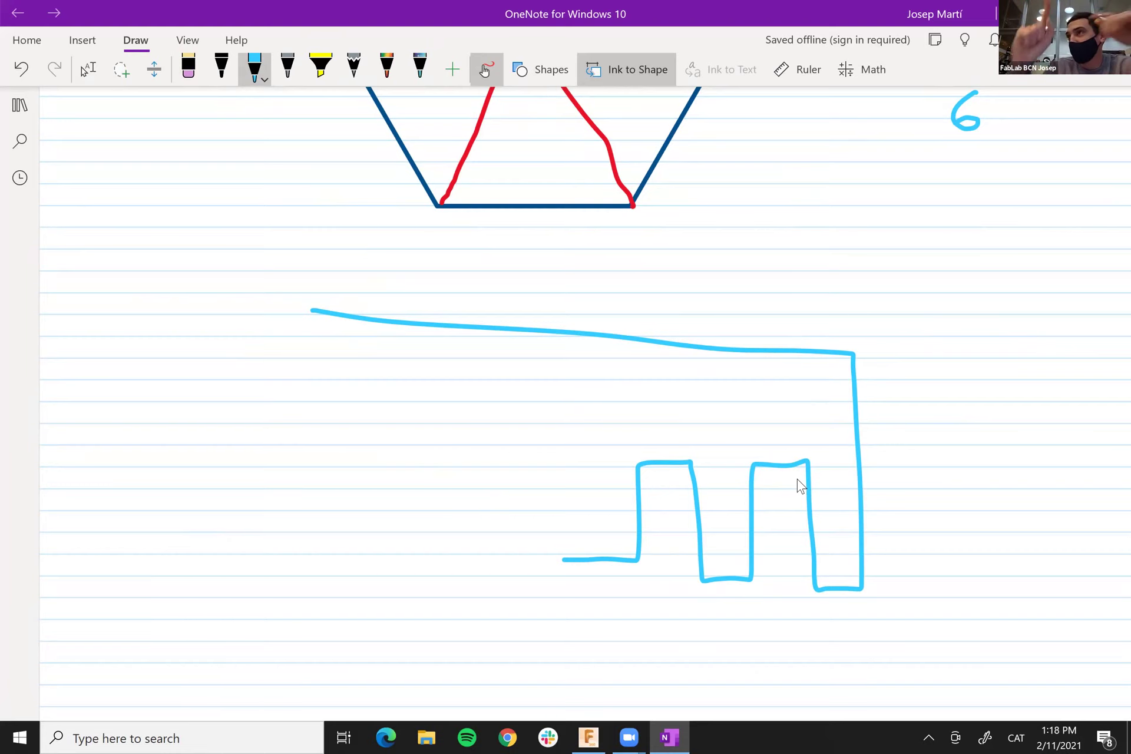
- Switch back to Fusion 360 and enter Thickness in the rectangle's width dimension
left_click(588, 738)
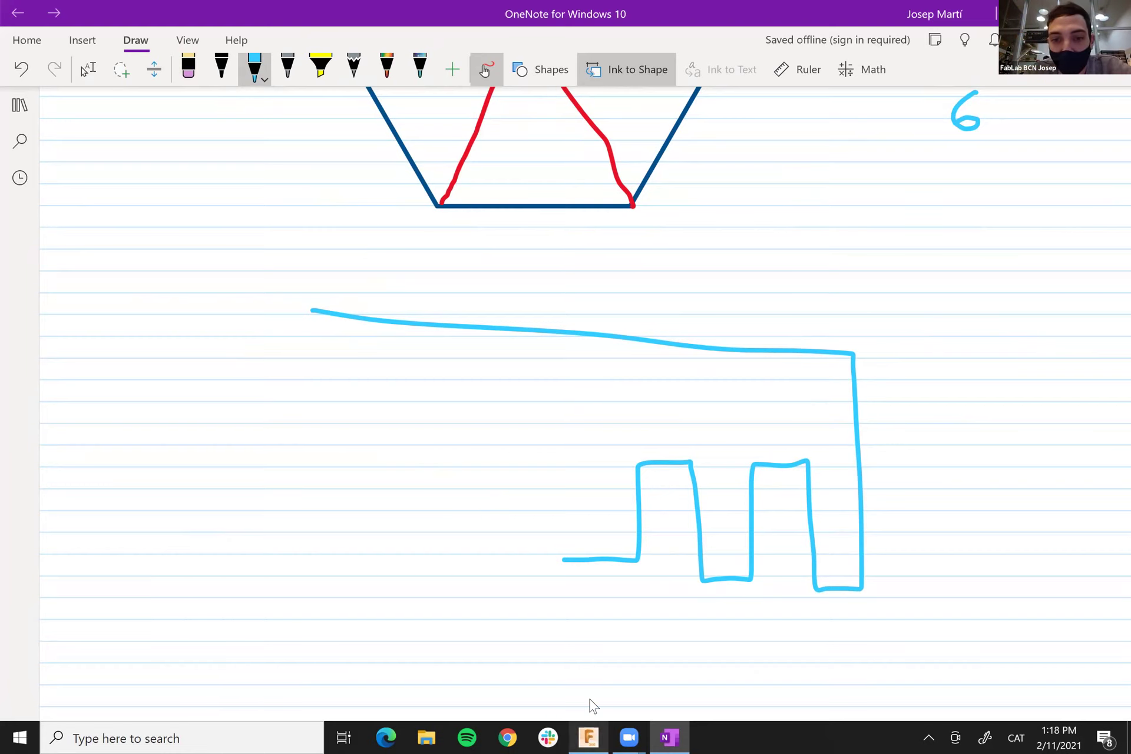
type("Thickness")
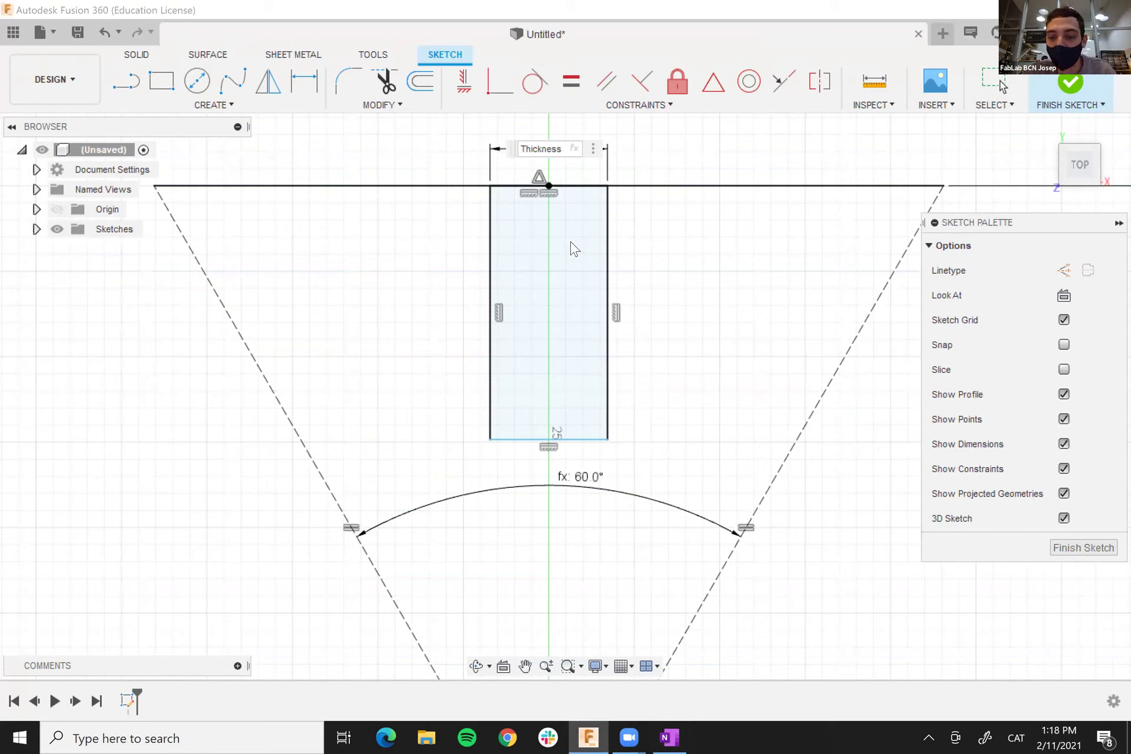
type("+kerf")
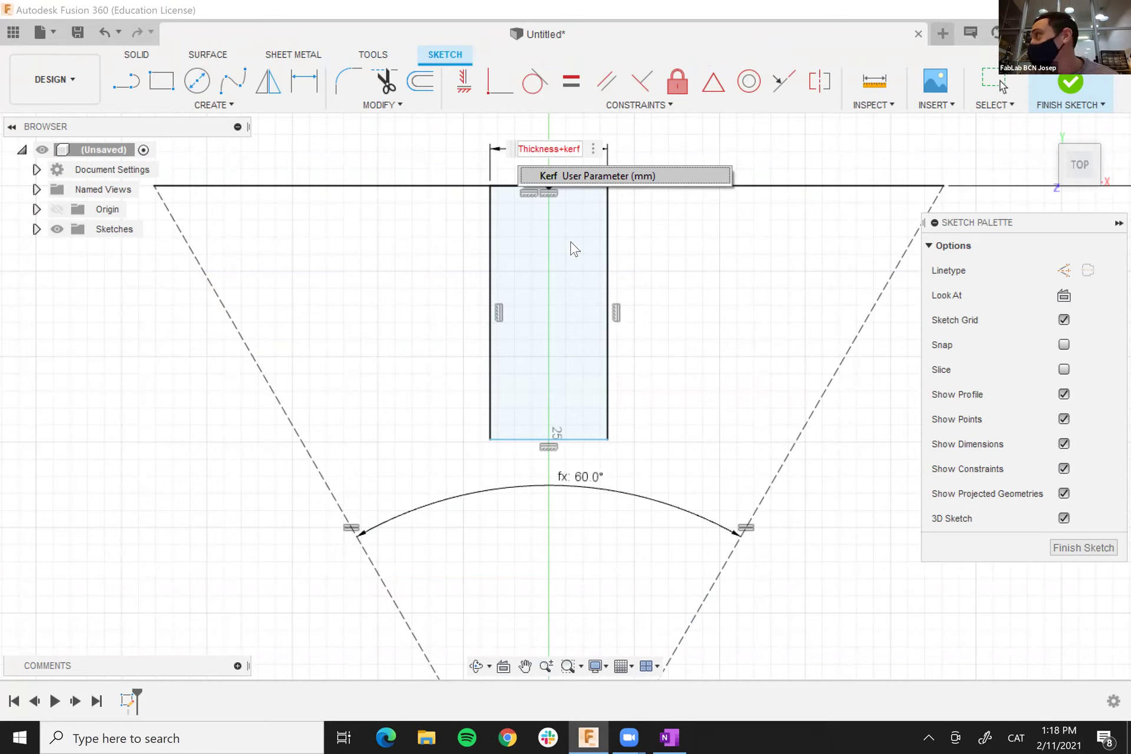
key("BackSpace")
key("BackSpace")
key("BackSpace")
key("BackSpace")
key("BackSpace")
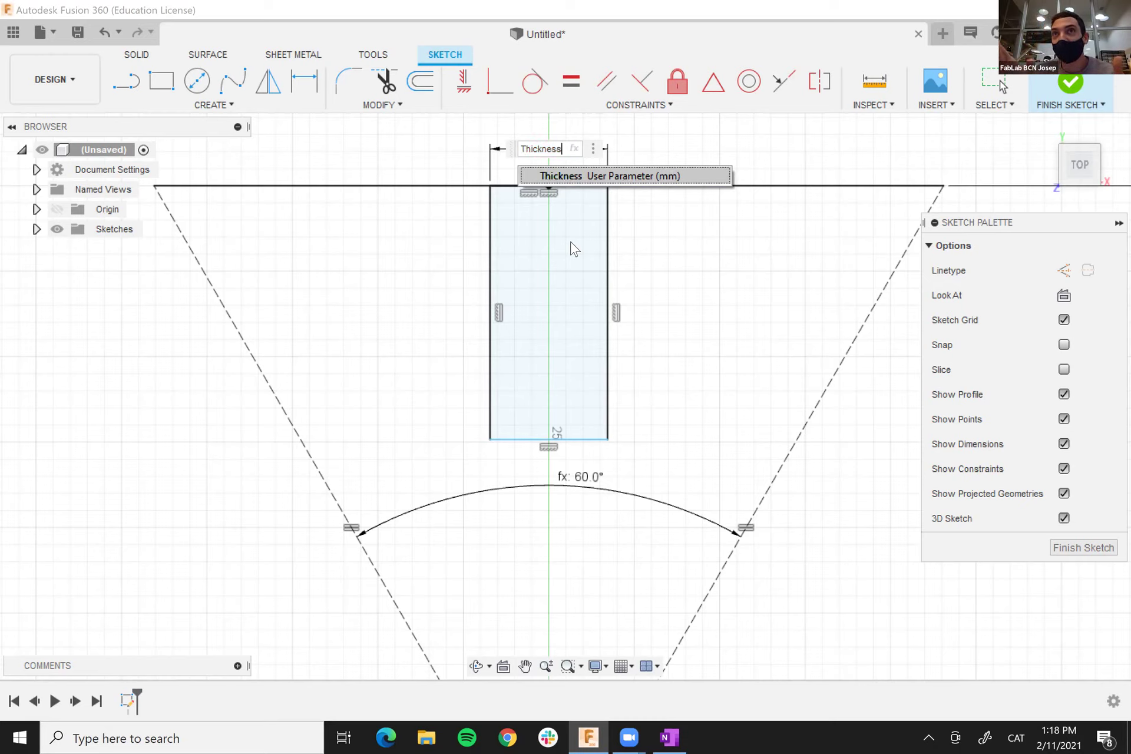
- Complete the rectangle's width expression as Thickness-Kerf and apply it
type("-kerf")
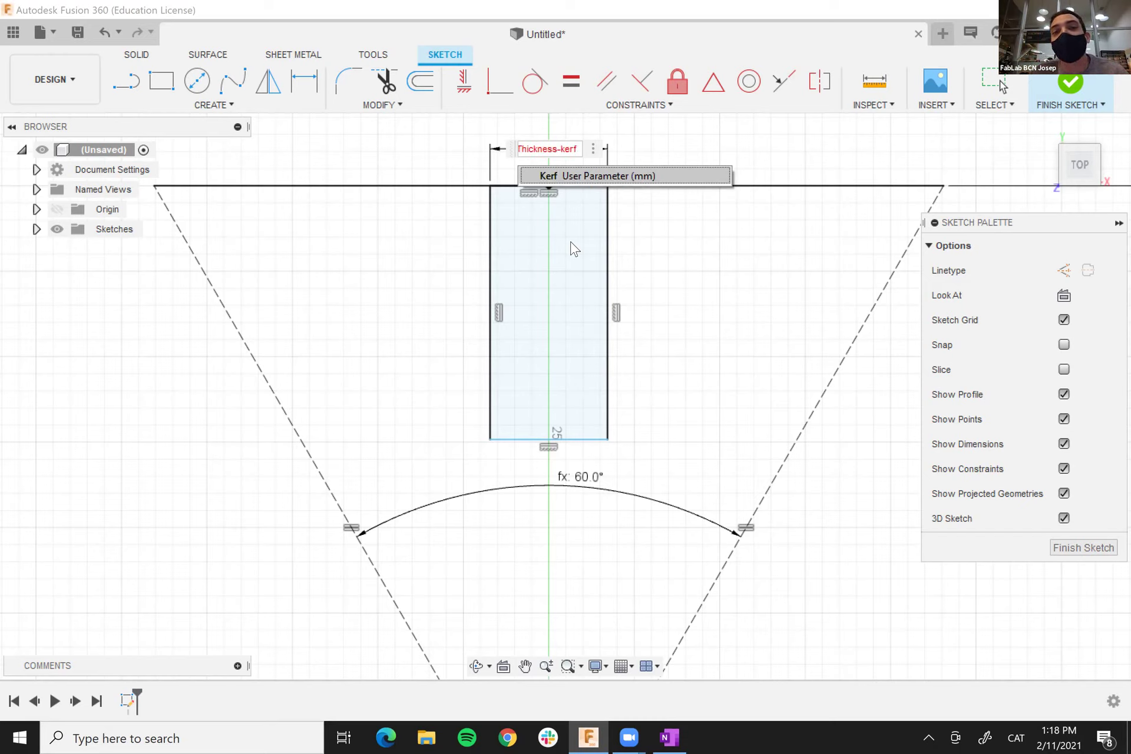
key("Return")
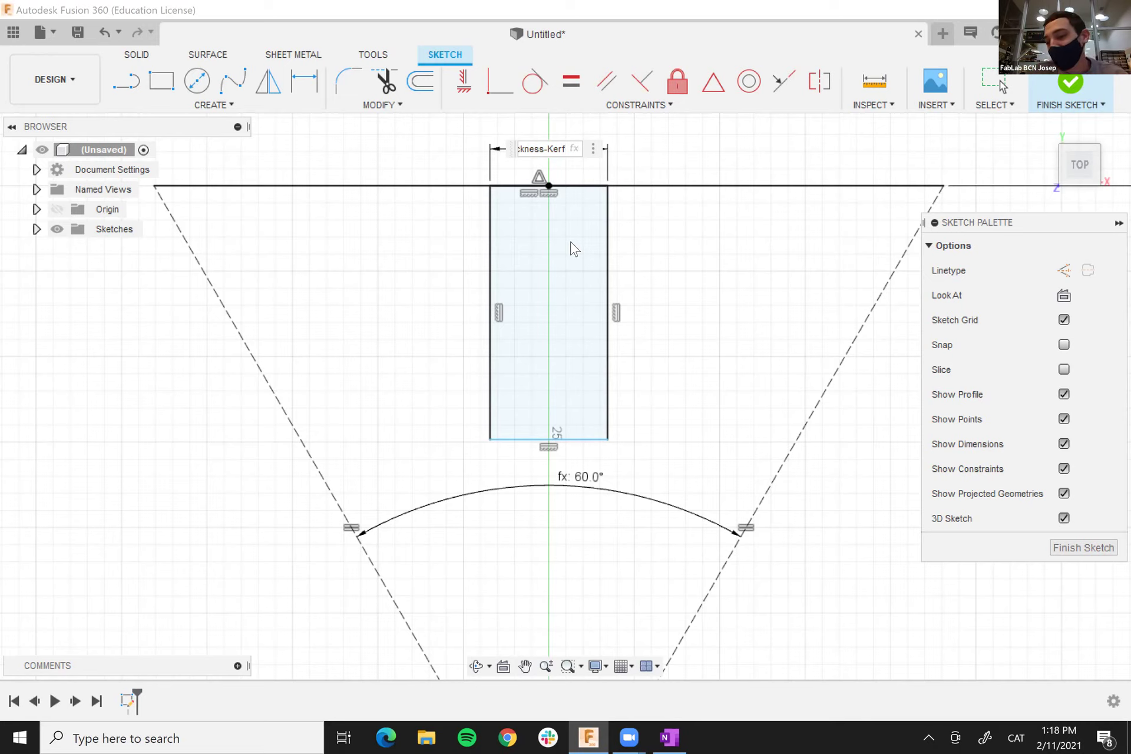
key("Return")
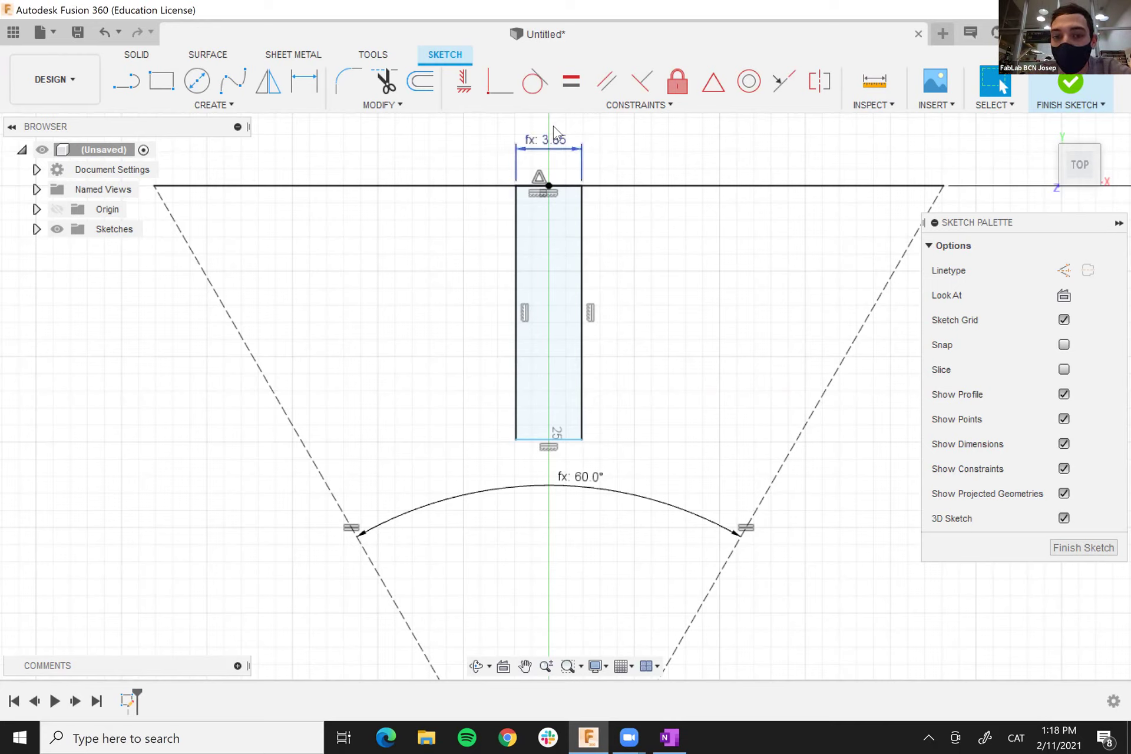
left_click(516, 244)
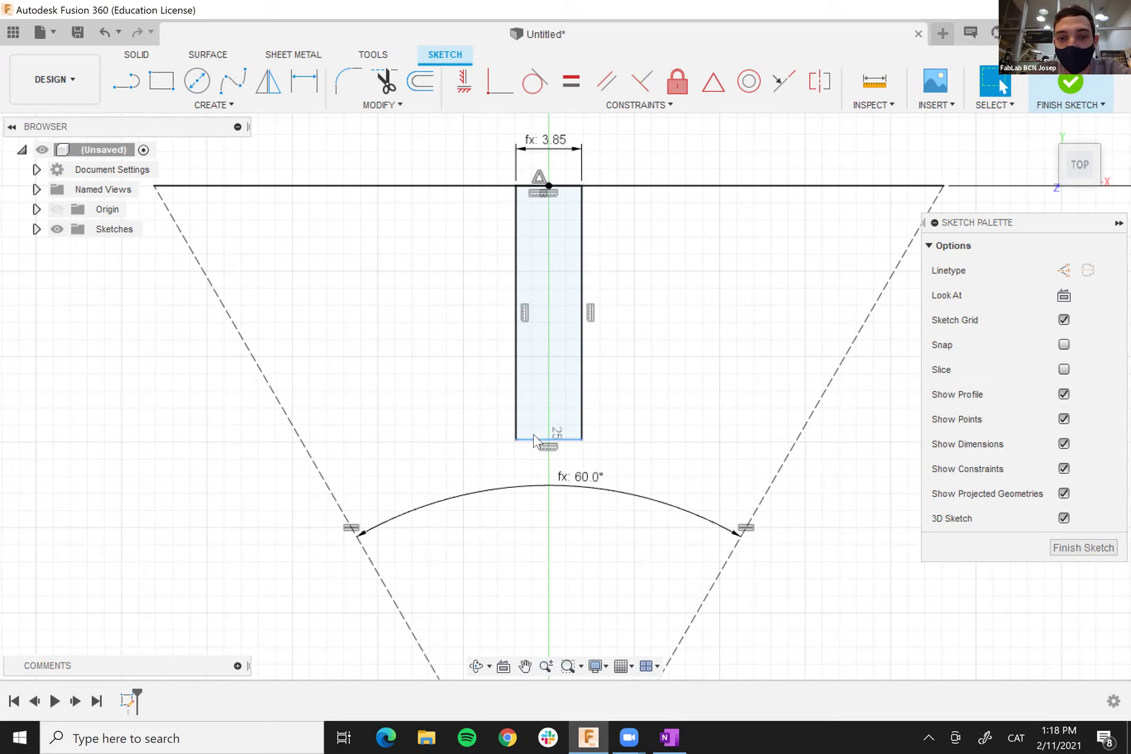
mouse_move(533, 439)
left_mouse_down()
mouse_move(553, 387)
mouse_move(560, 252)
mouse_move(561, 440)
left_mouse_up()
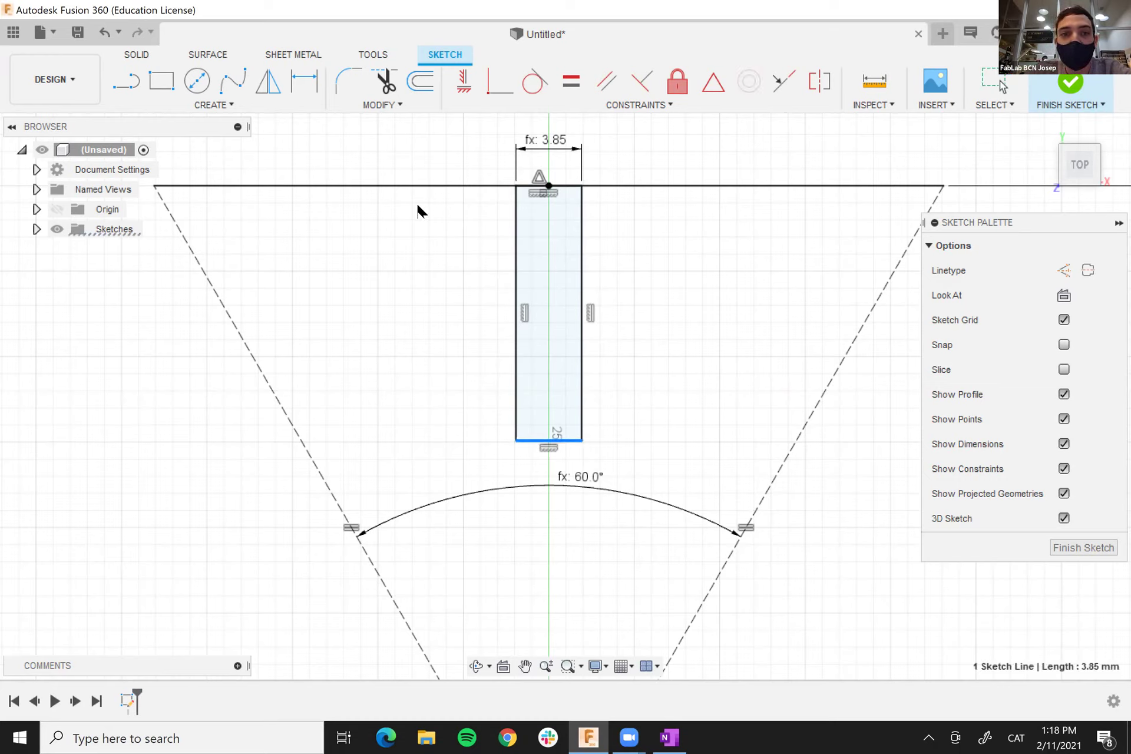
- Add a user parameter named FitDimension in millimetres with the expression 10 and close the parameter list
left_click(383, 105)
left_click(377, 251)
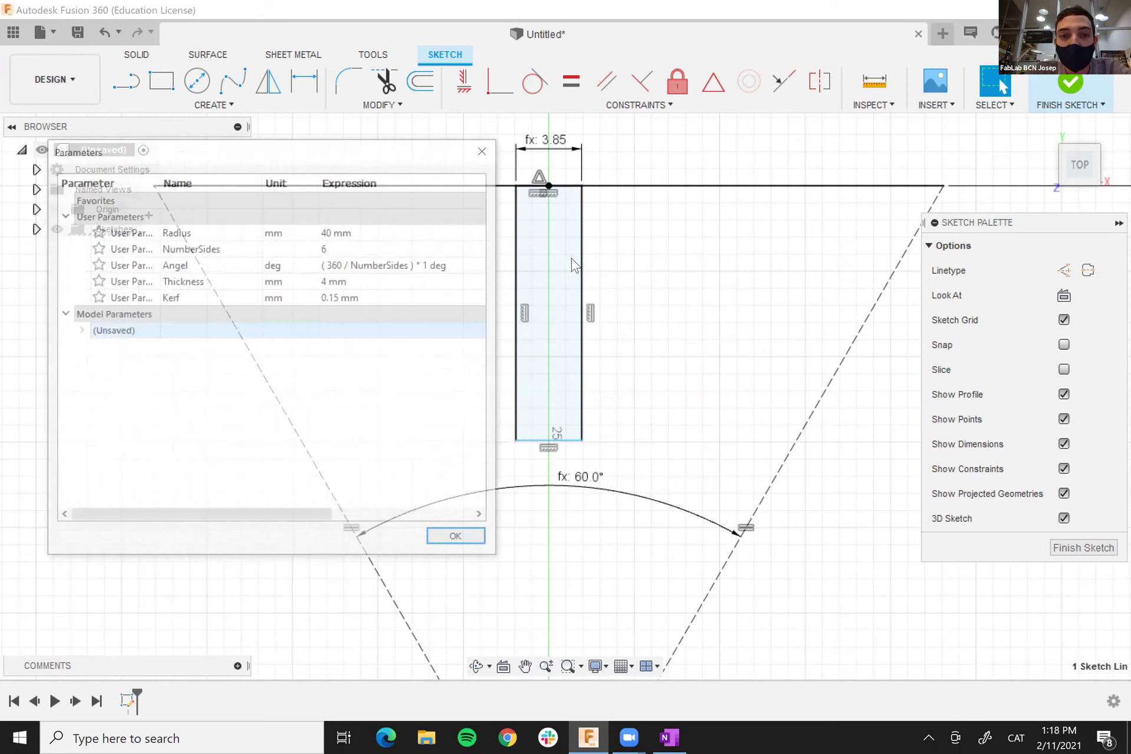
left_click(149, 215)
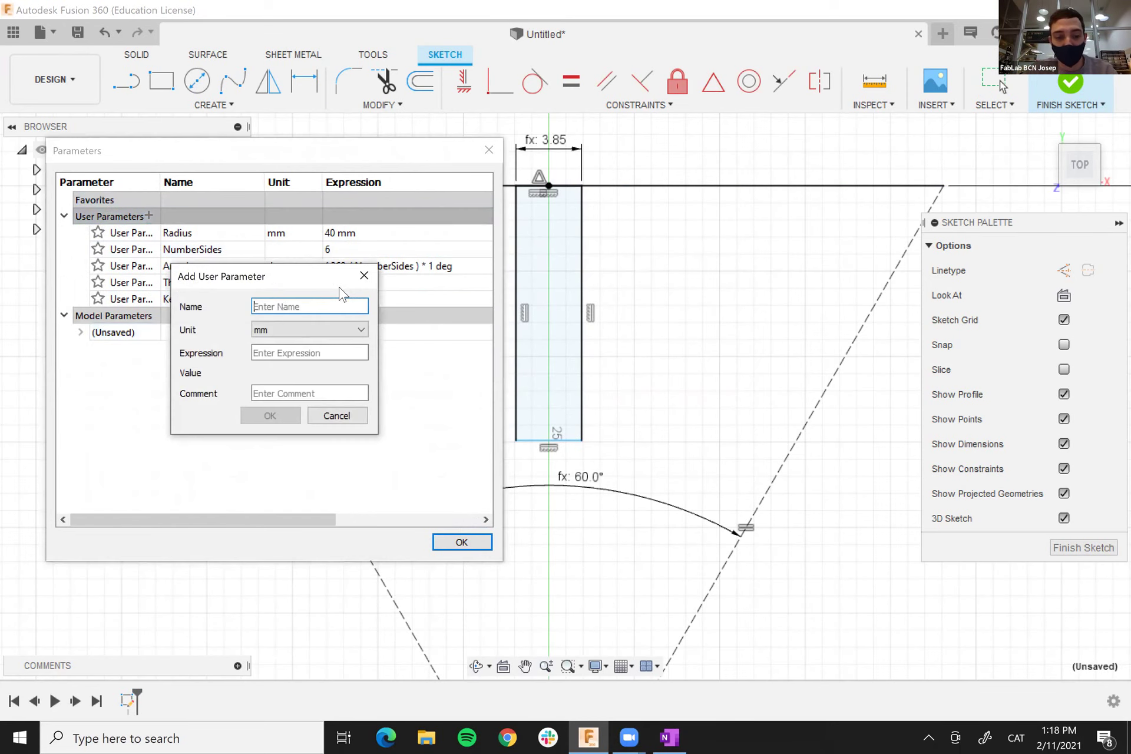
type("Fit")
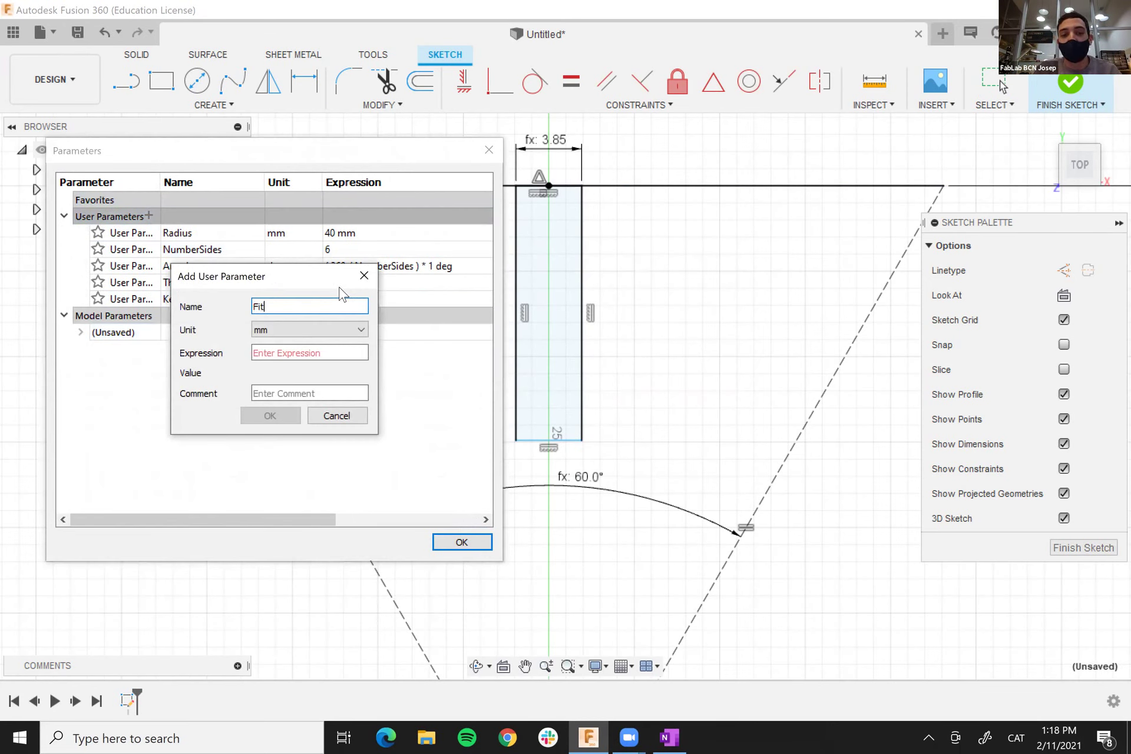
type("Dime")
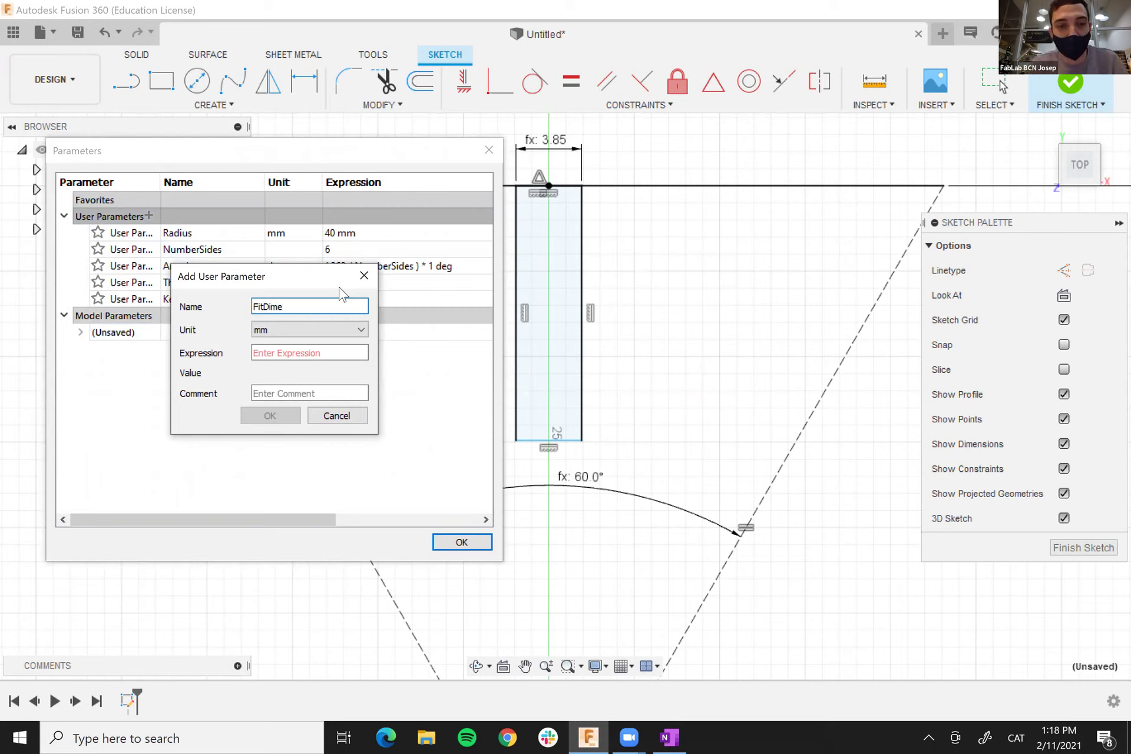
type("nsion")
left_click(317, 356)
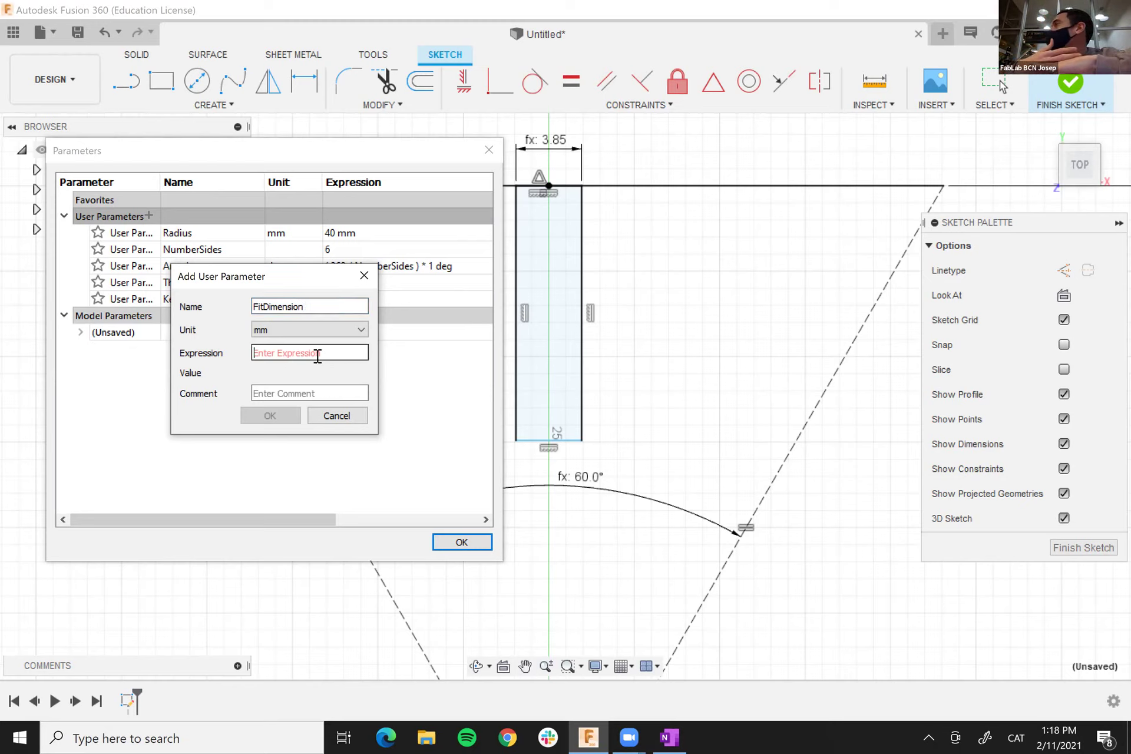
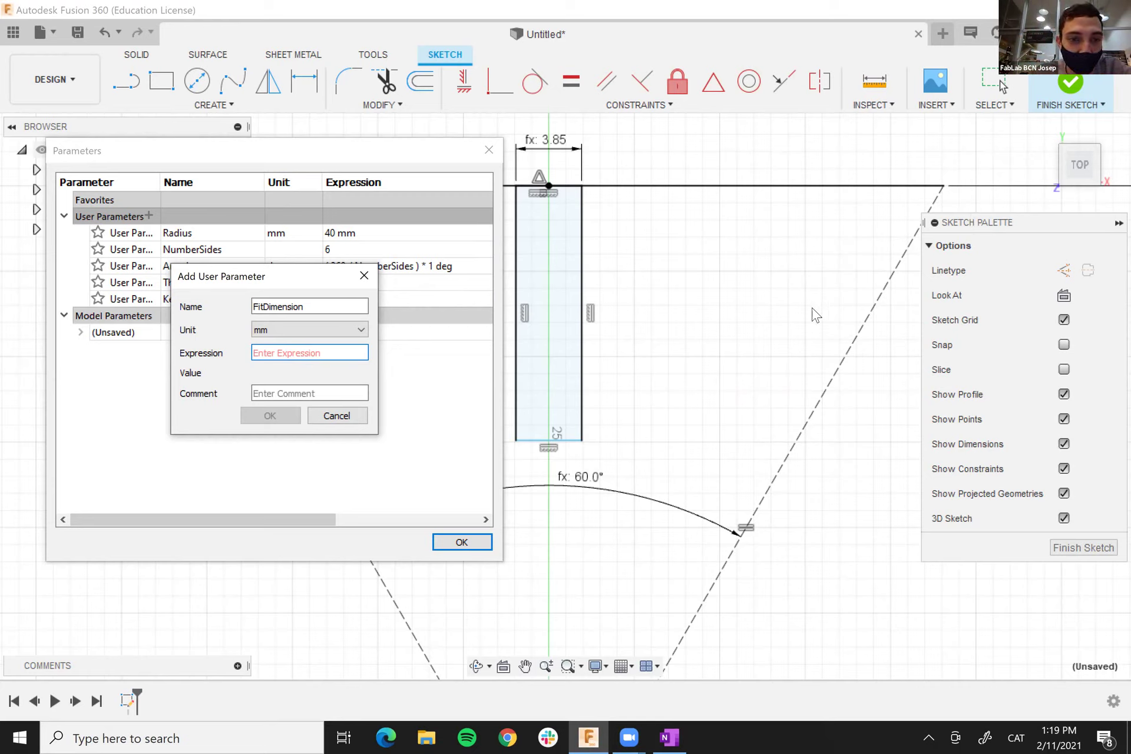
type("10")
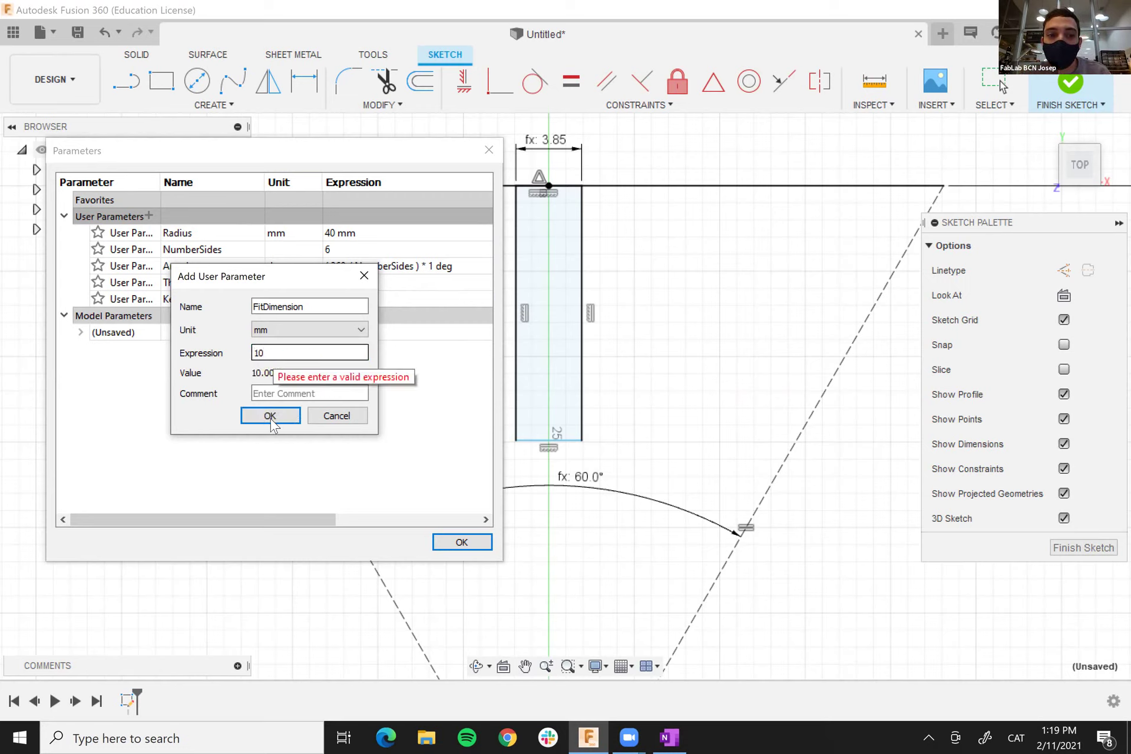
left_click(270, 416)
left_click(462, 542)
key("d")
left_click(560, 188)
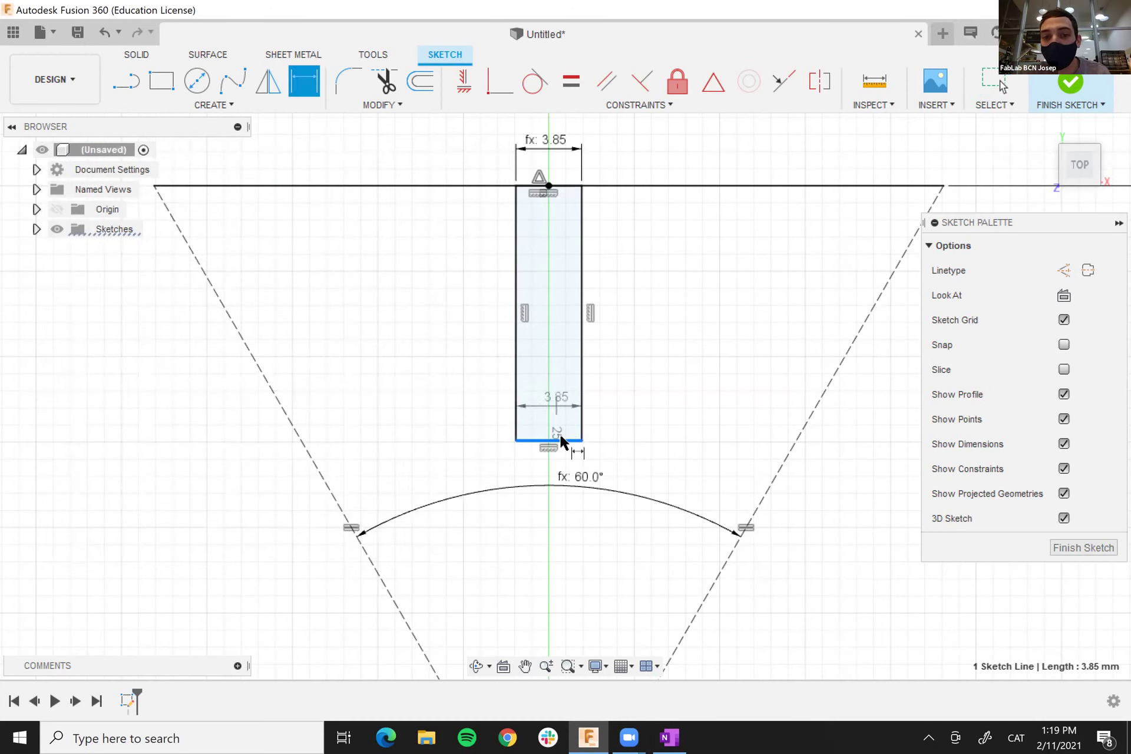
key("Escape")
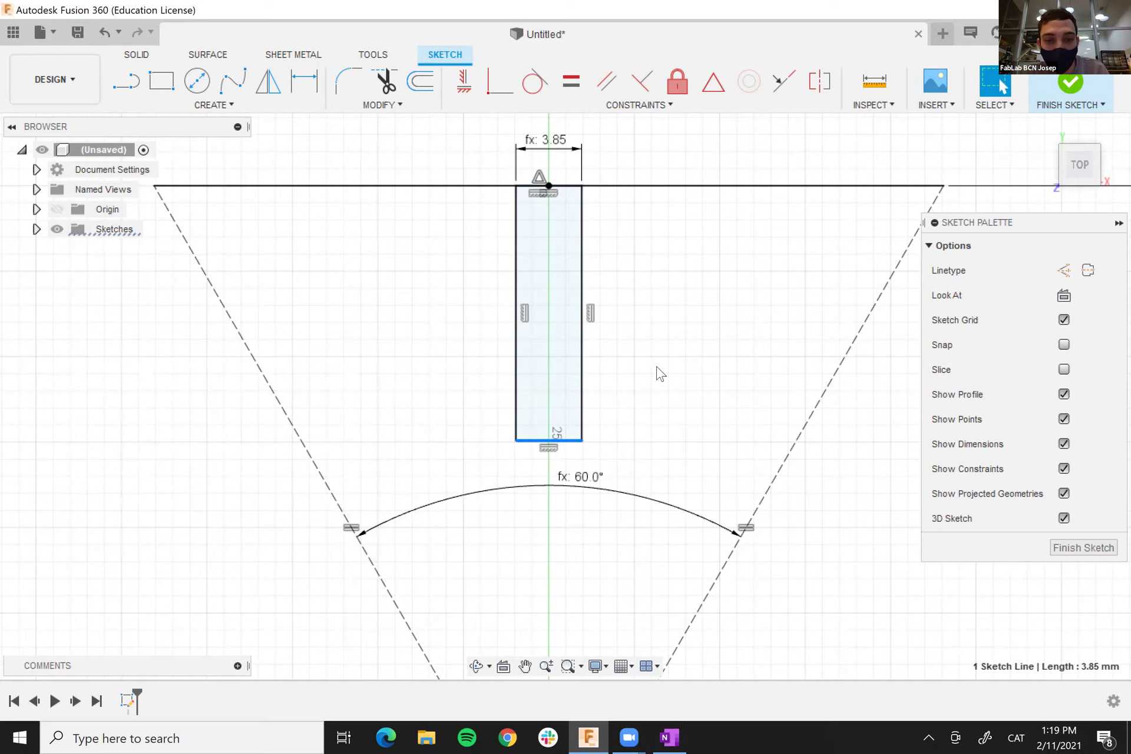
- Dimension the slot's depth from the polygon's top edge to the slot's bottom line, using the FitDimension parameter
key("d")
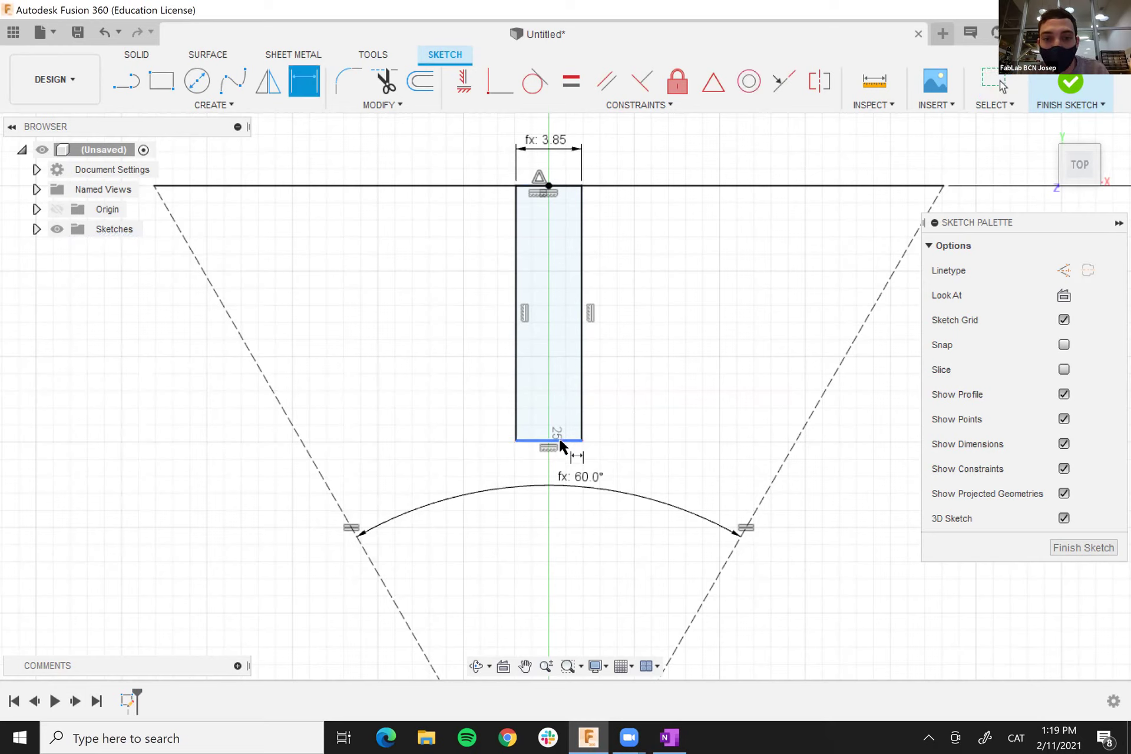
left_click(560, 439)
left_click(744, 185)
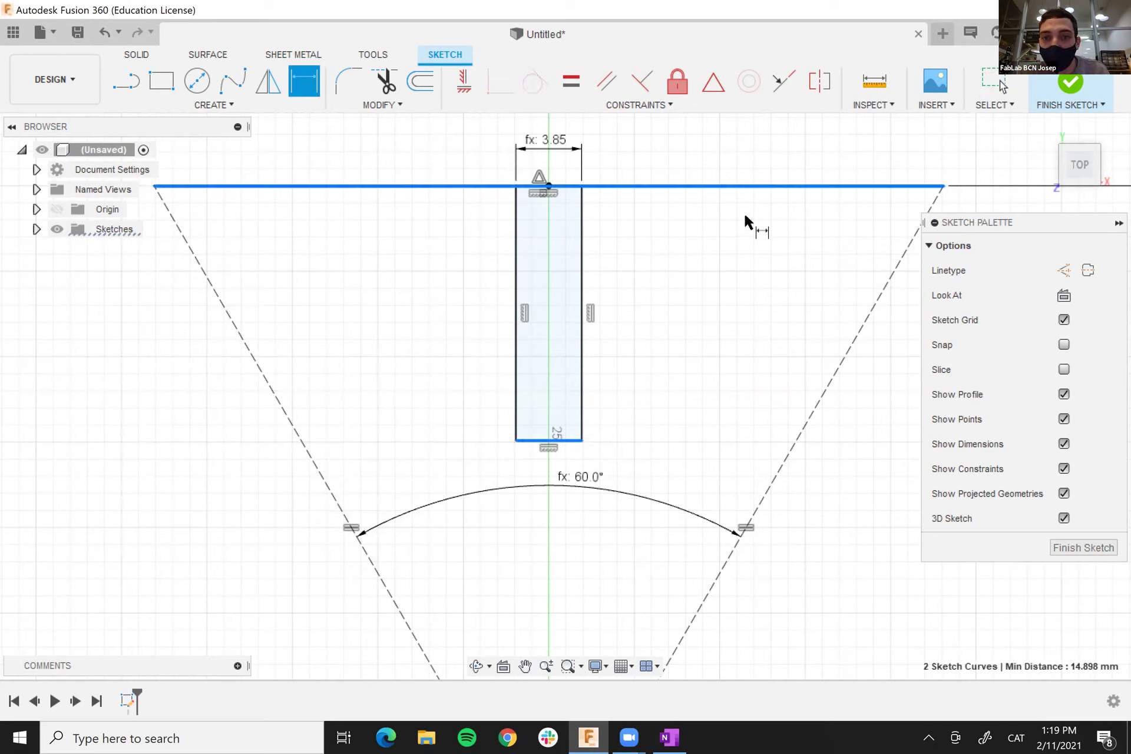
left_click(750, 299)
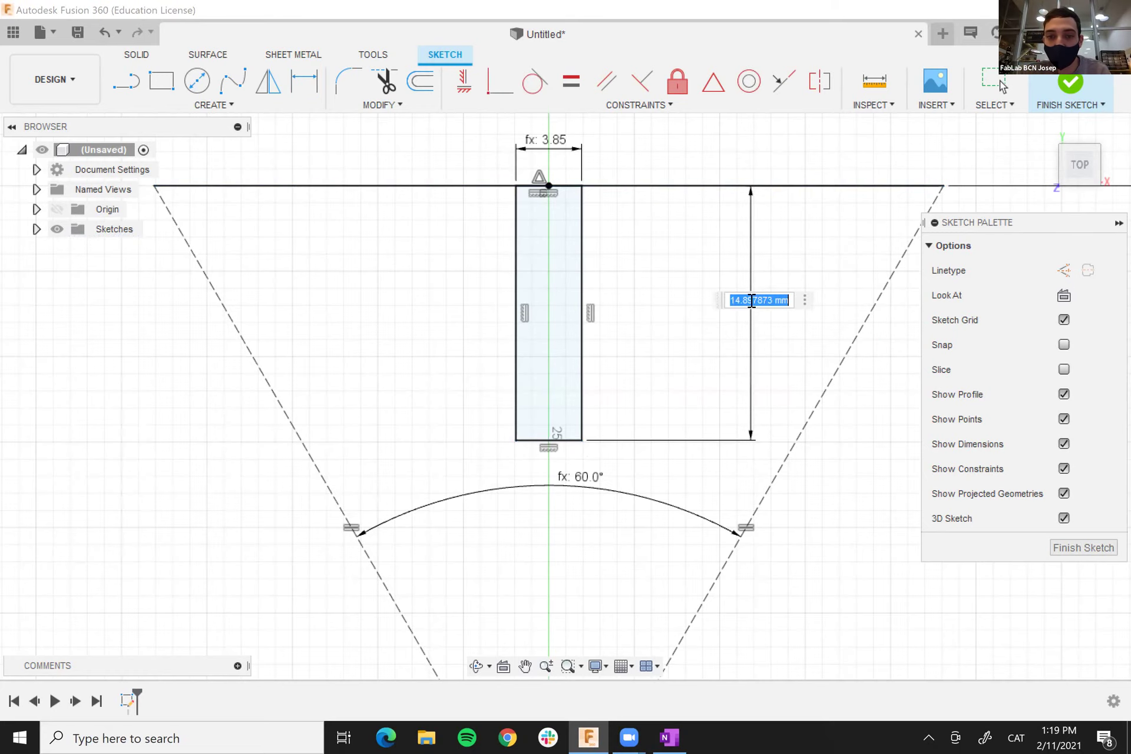
key("BackSpace")
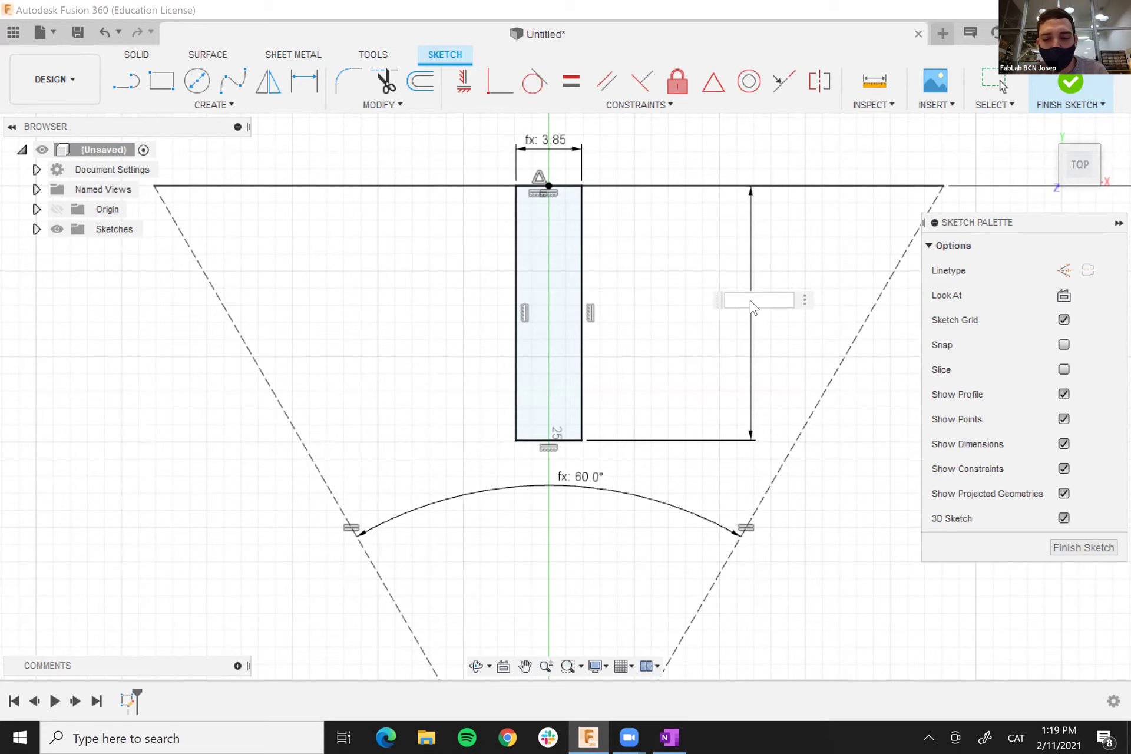
type("Fi")
key("Return")
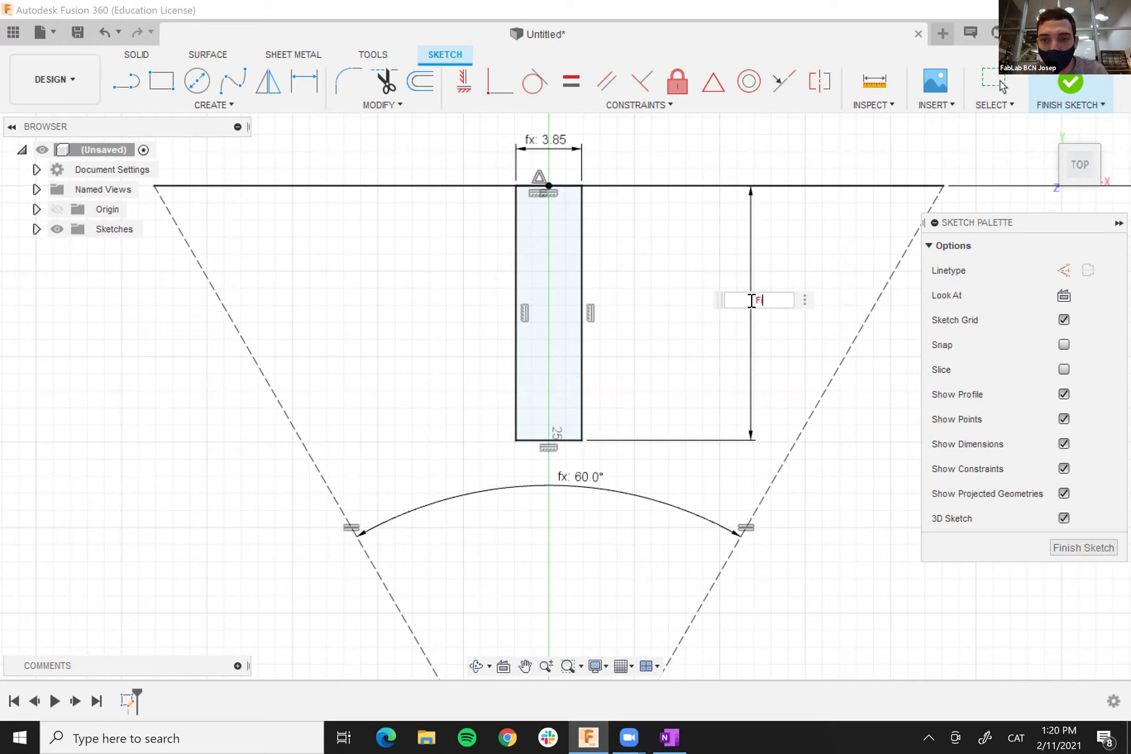
type("t")
key("Return")
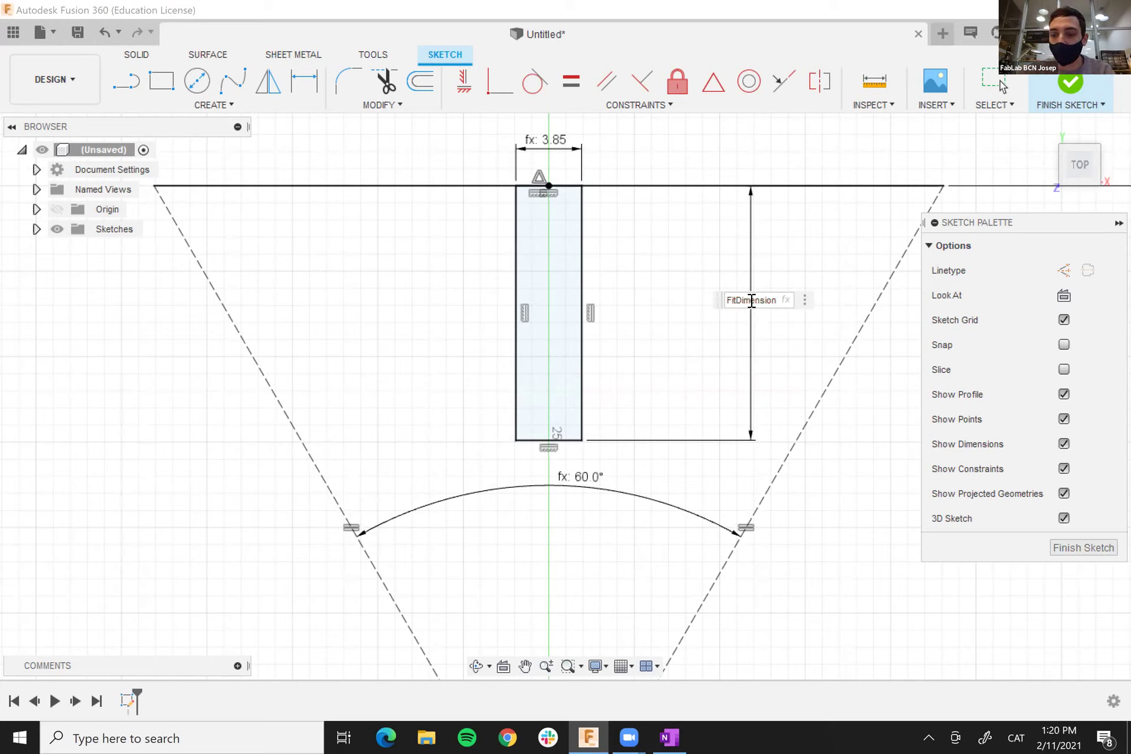
key("Return")
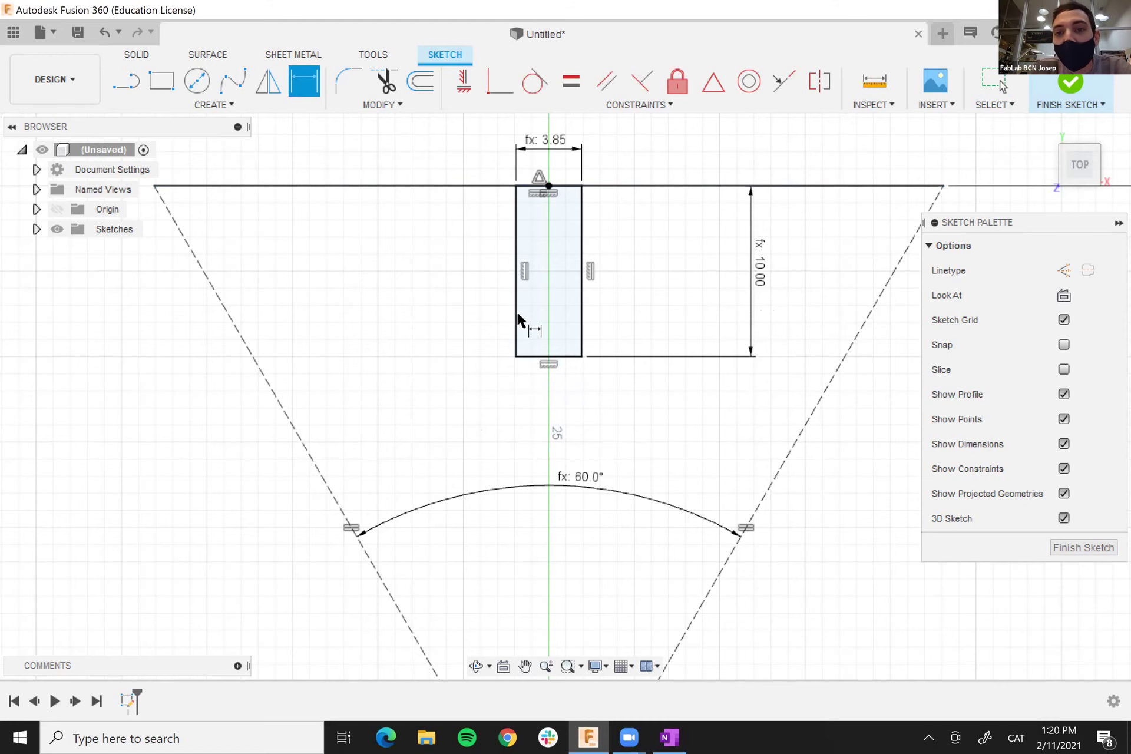
scroll(513, 309, "up", 2)
scroll(518, 316, "down", 4)
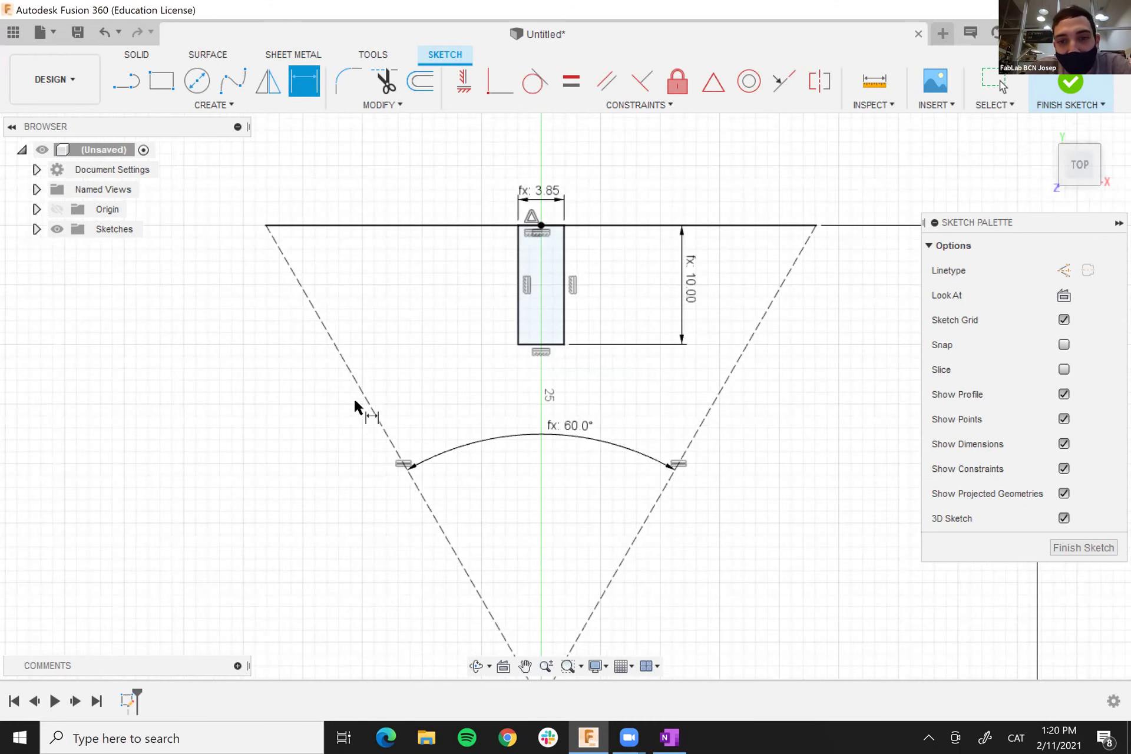
scroll(362, 404, "down", 2)
scroll(475, 234, "down", 2)
scroll(474, 234, "up", 8)
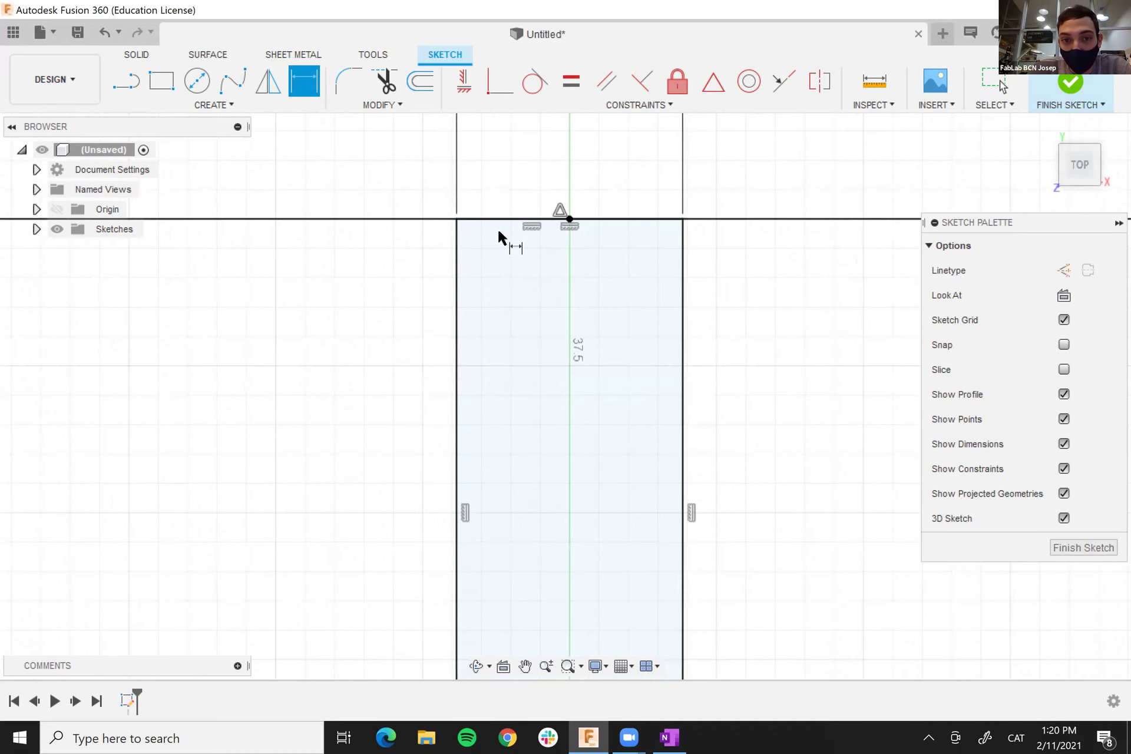
scroll(497, 229, "down", 5)
scroll(498, 233, "down", 3)
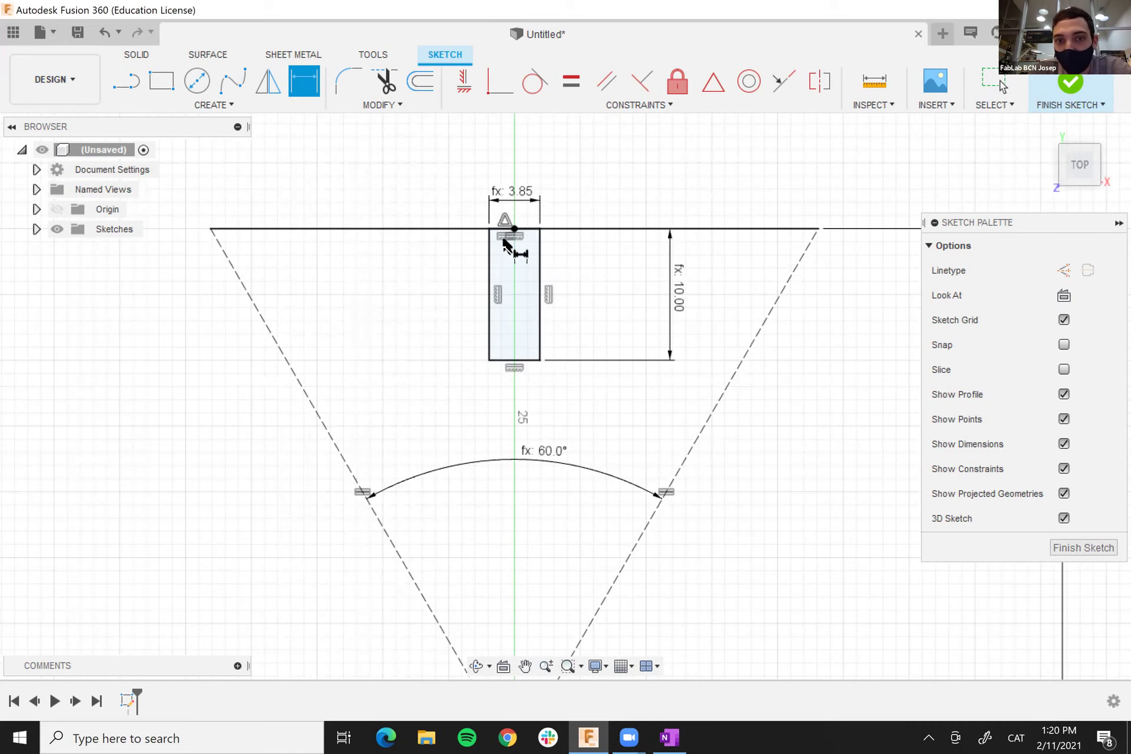
key("Escape")
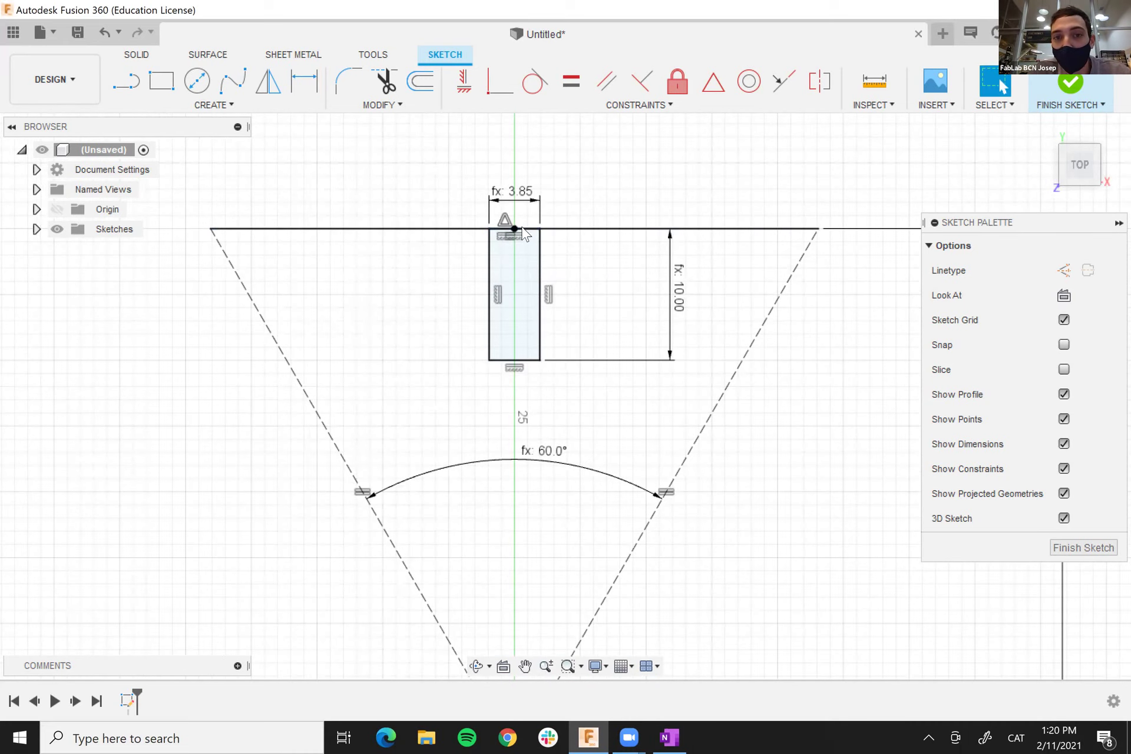
- Trim the overlapping polygon edge and rectangle line across the slot's opening so the slot is open
left_click(386, 80)
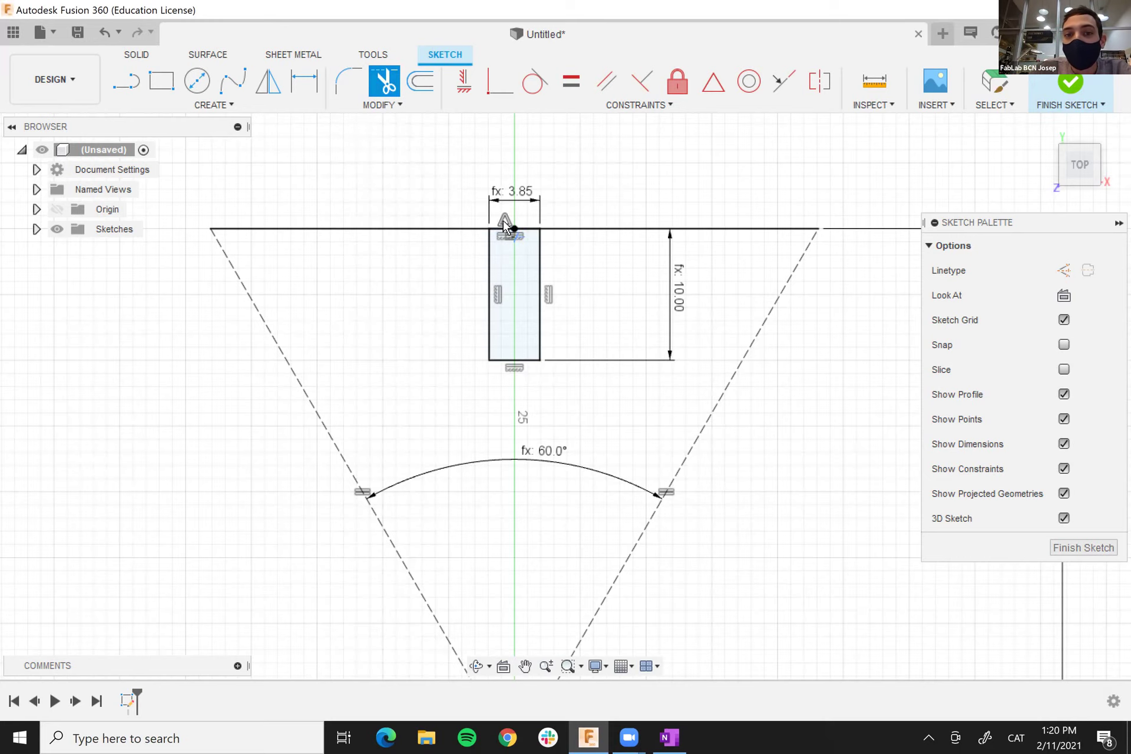
scroll(526, 232, "up", 3)
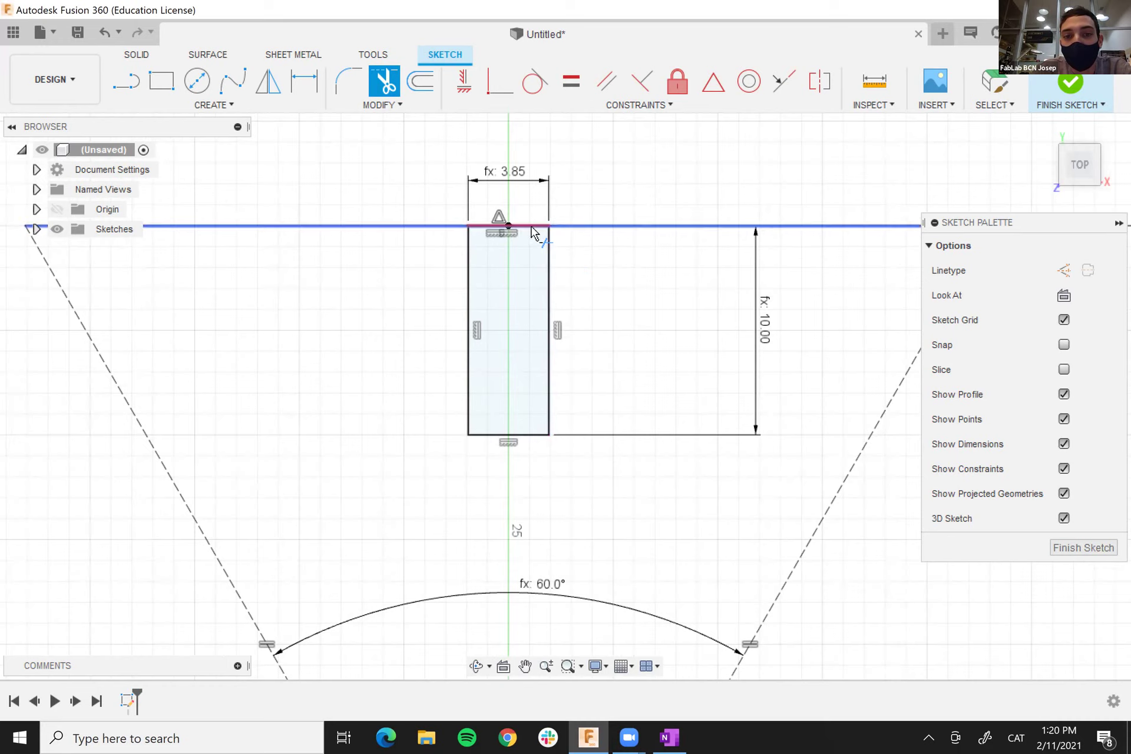
left_click(531, 229)
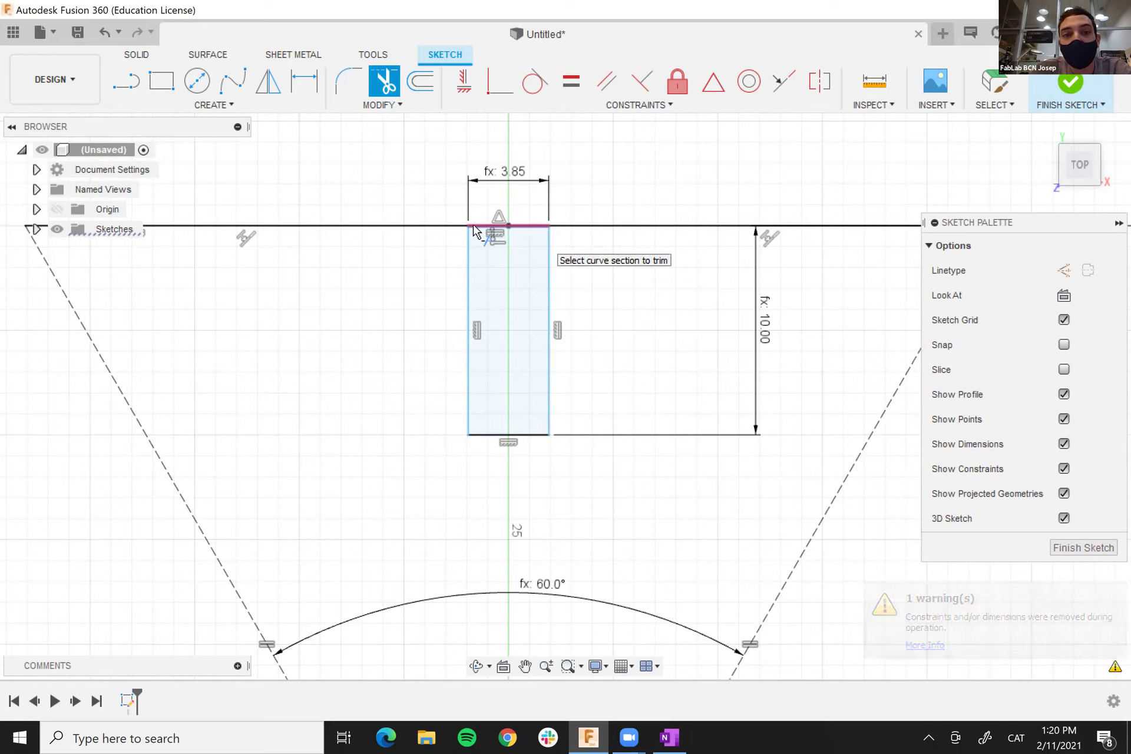
left_click(528, 227)
scroll(530, 229, "down", 3)
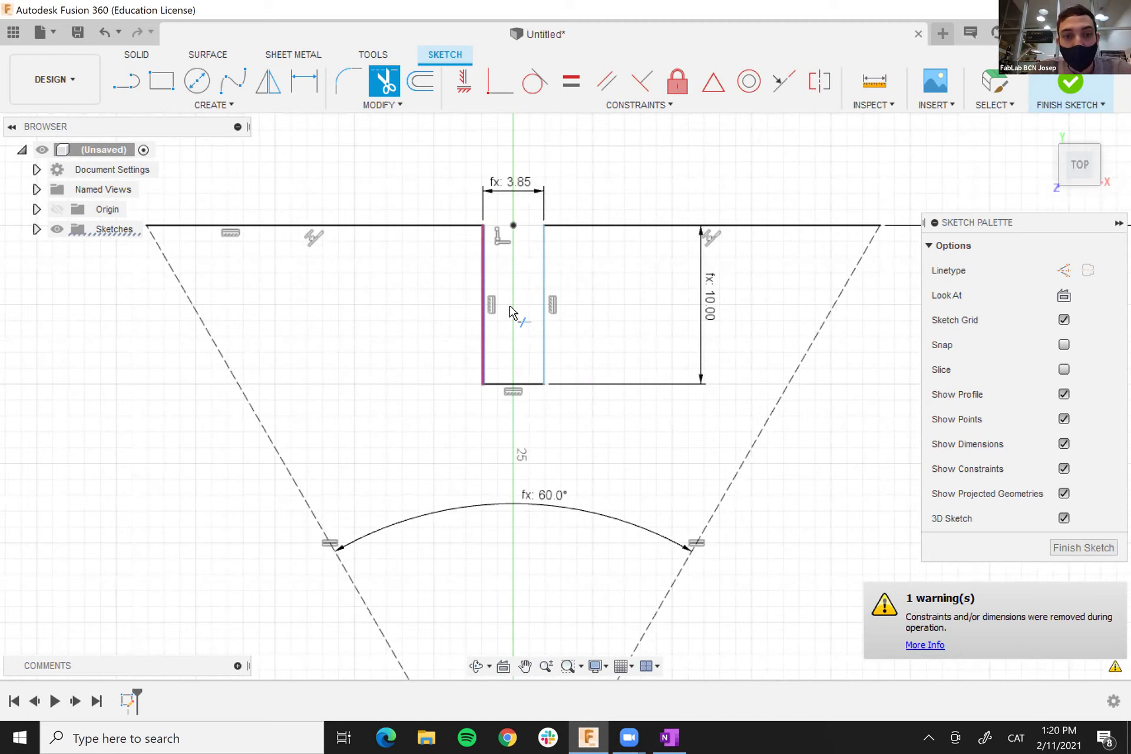
key("Escape")
- Shift the slot's left side slightly to test its freedom and make the two top edge segments beside the slot equal
left_click(482, 282)
left_click_drag(480, 281, 479, 314)
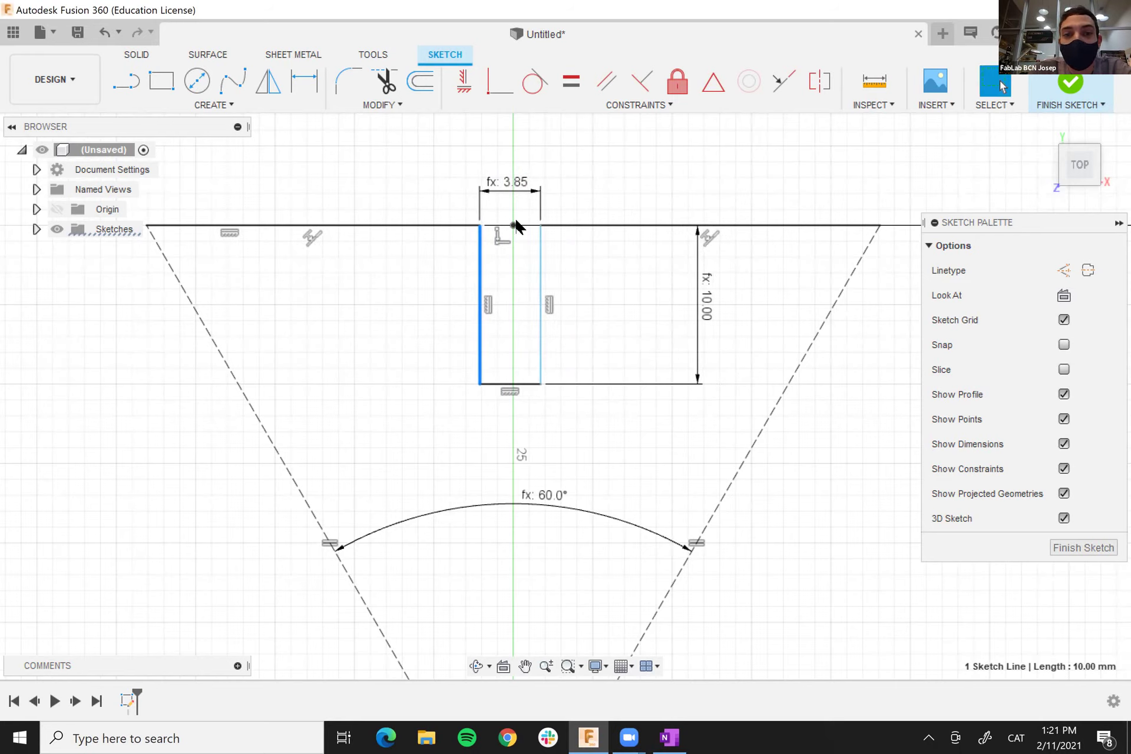
left_click(414, 293)
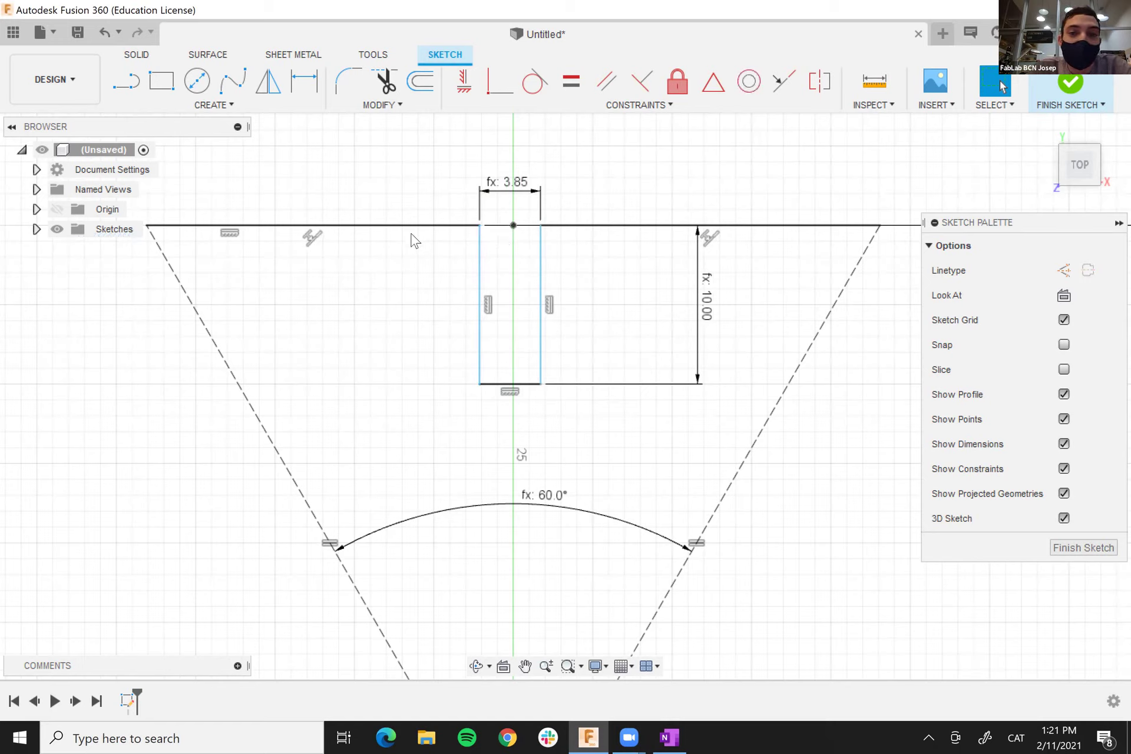
left_click(410, 227)
left_click(576, 227)
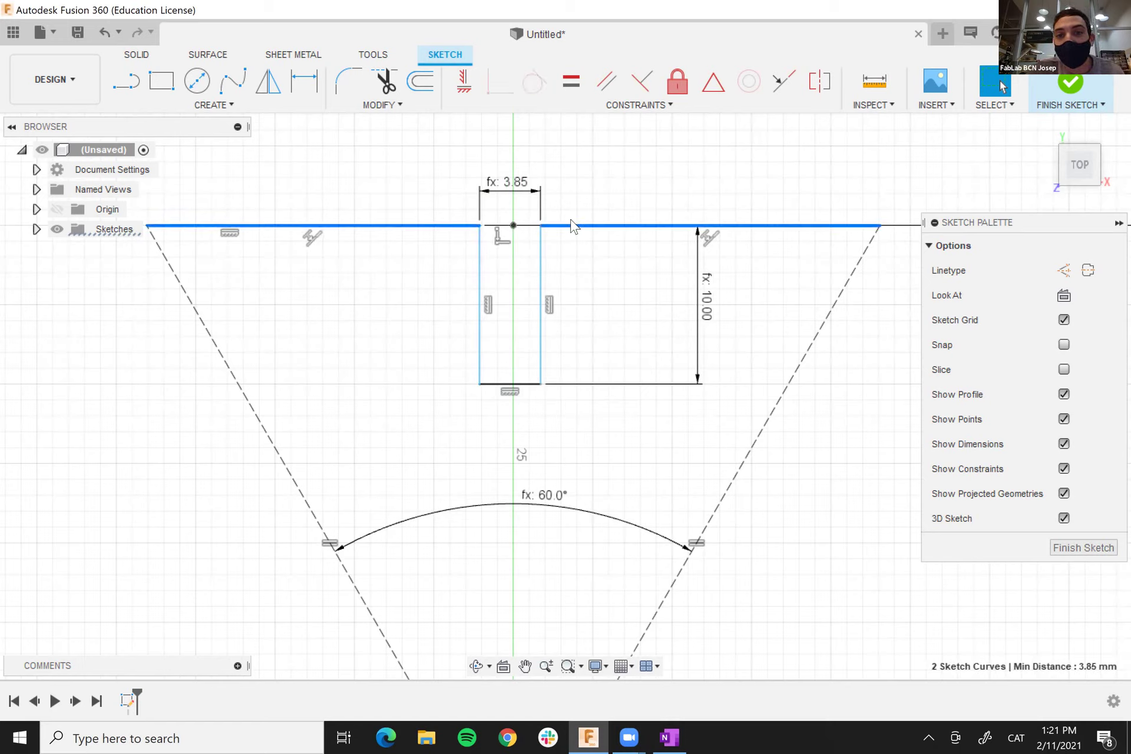
left_click(576, 80)
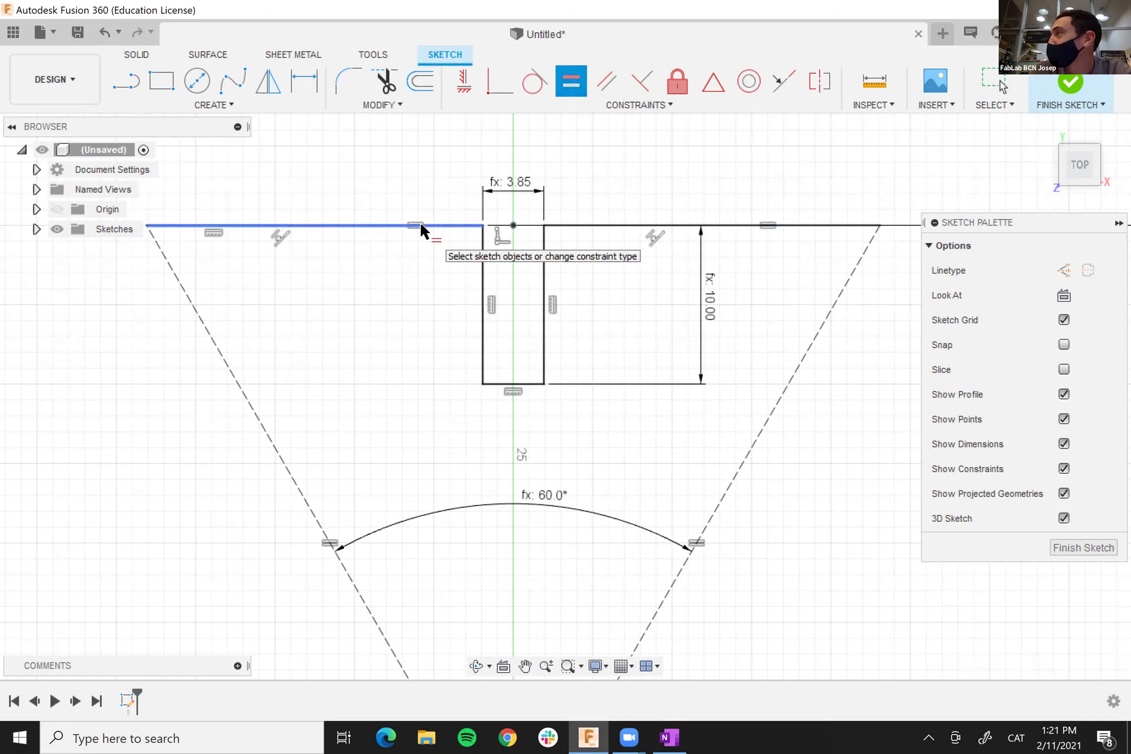
scroll(436, 328, "up", 1)
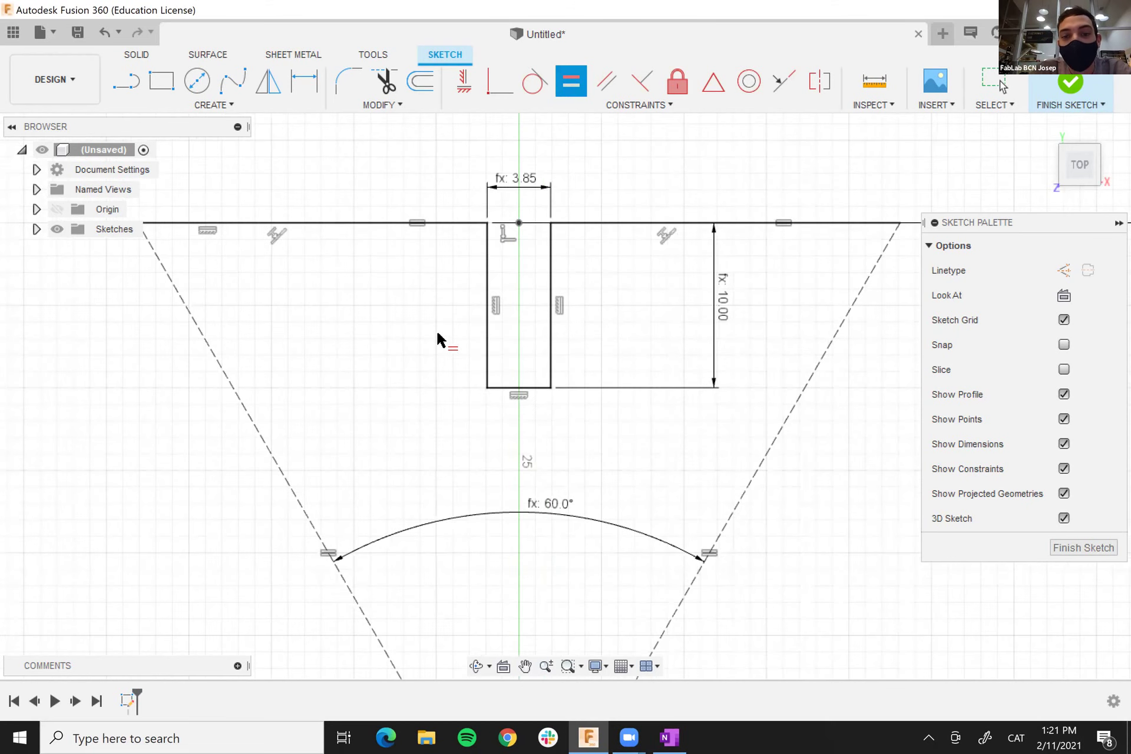
scroll(437, 337, "down", 3)
scroll(602, 558, "up", 1)
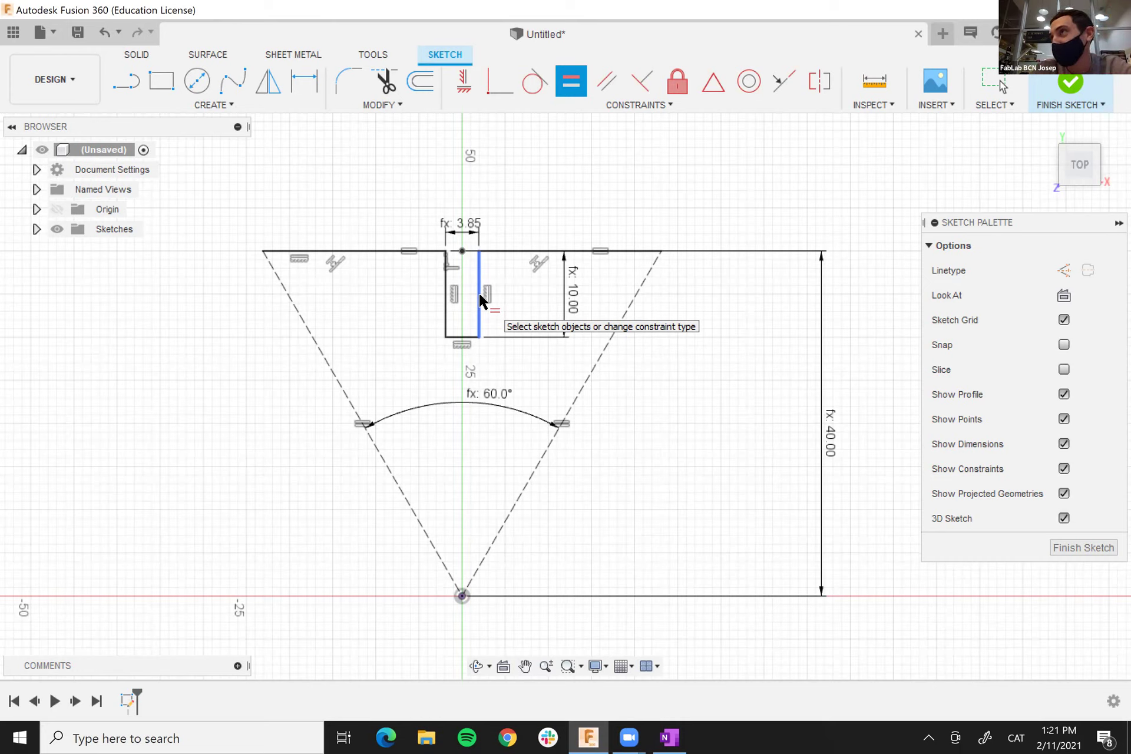
scroll(480, 312, "down", 3)
scroll(473, 314, "up", 5)
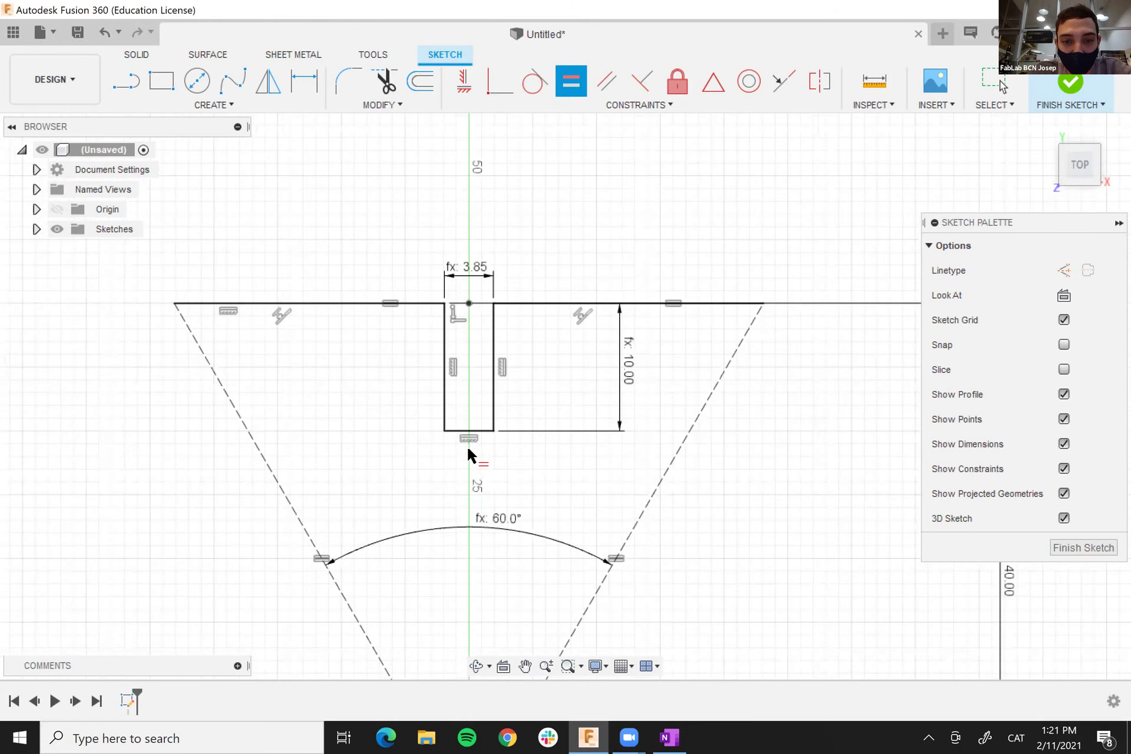
scroll(486, 515, "down", 2)
scroll(486, 515, "up", 4)
scroll(492, 442, "down", 2)
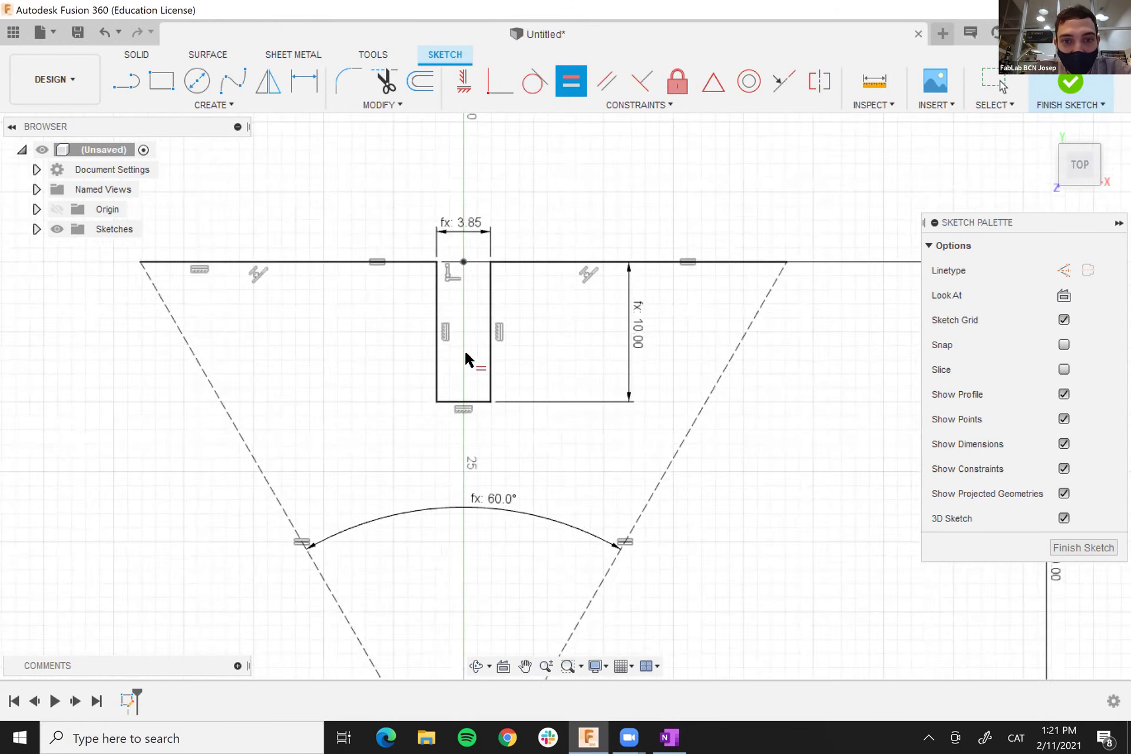
scroll(434, 260, "up", 4)
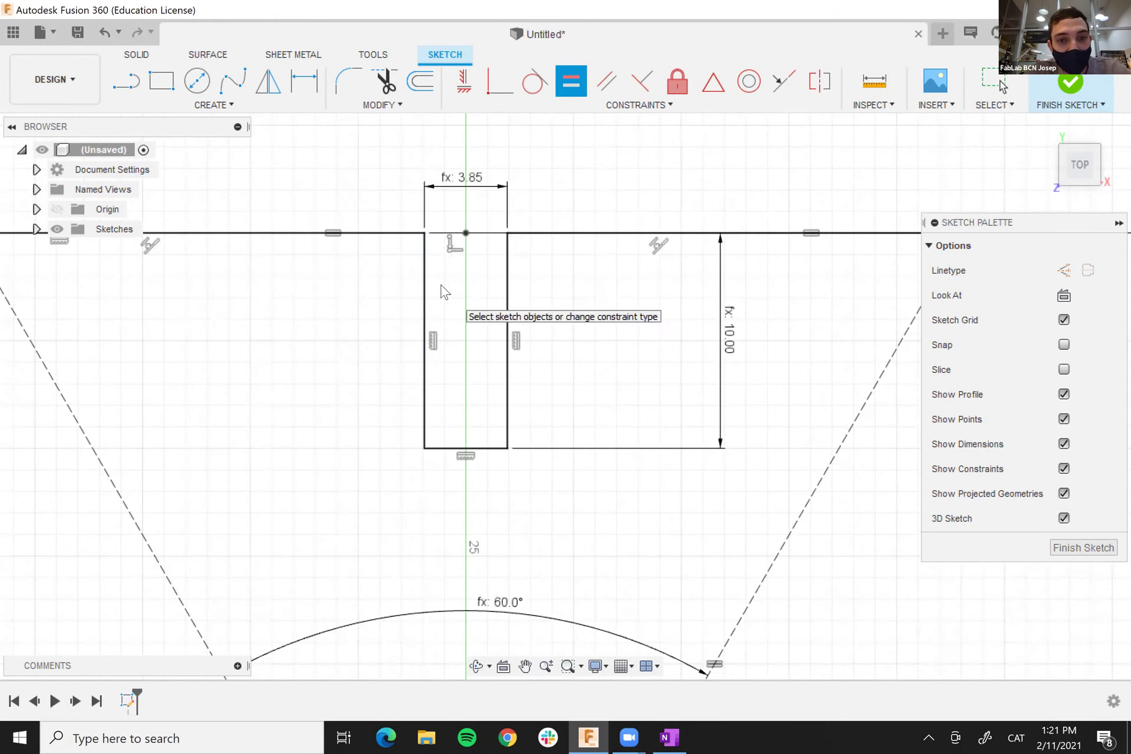
key("Escape")
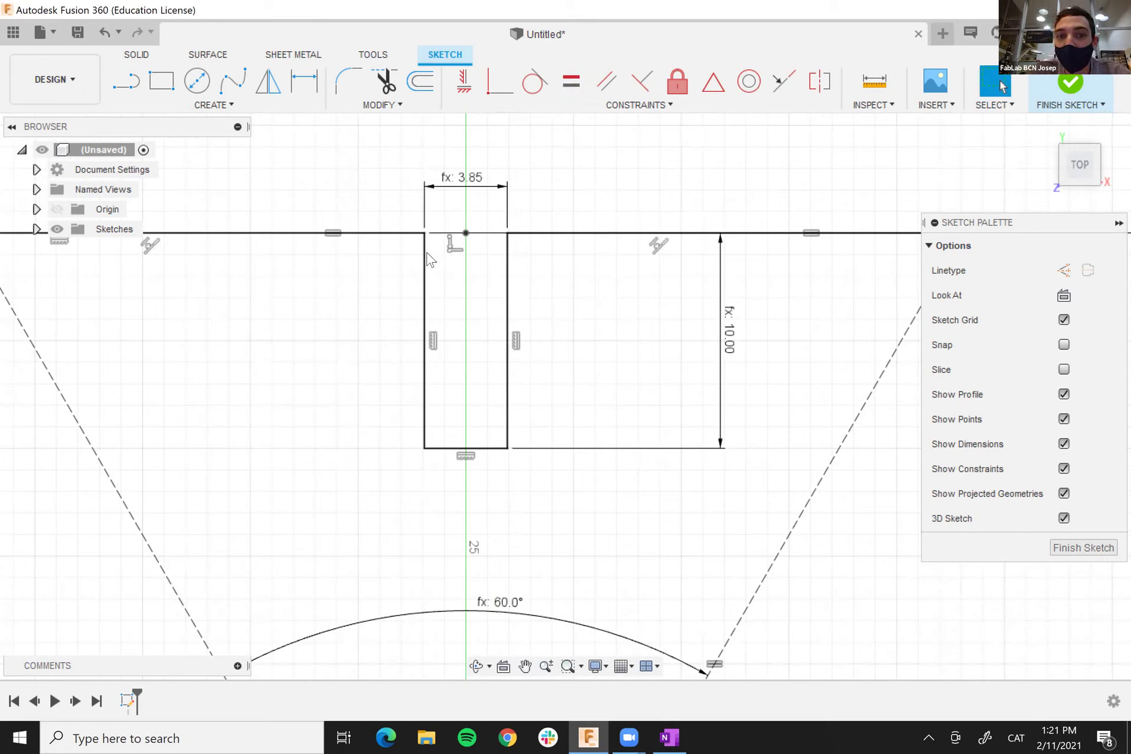
- Draw a diagonal chamfer line from the left top edge segment to the slot's left side
left_click(129, 82)
left_click(384, 232)
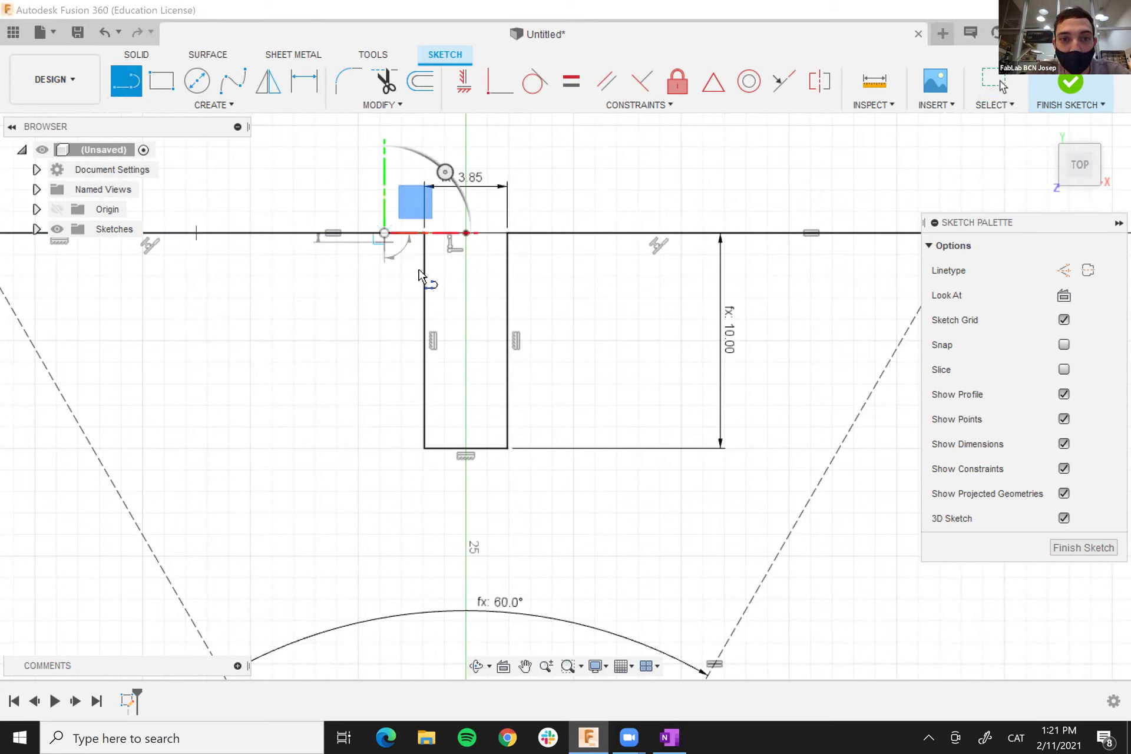
left_click(424, 289)
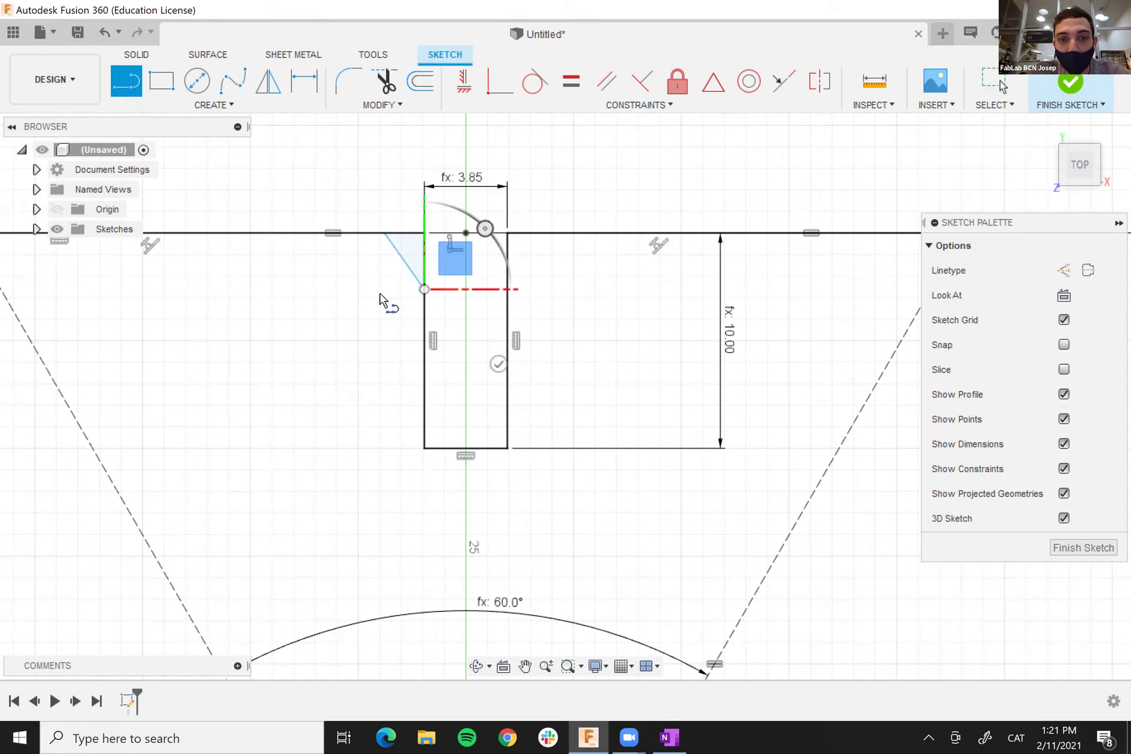
key("Escape")
- Dimension the angle between the chamfer line and the polygon's top edge as 45 degrees
scroll(400, 255, "down", 2)
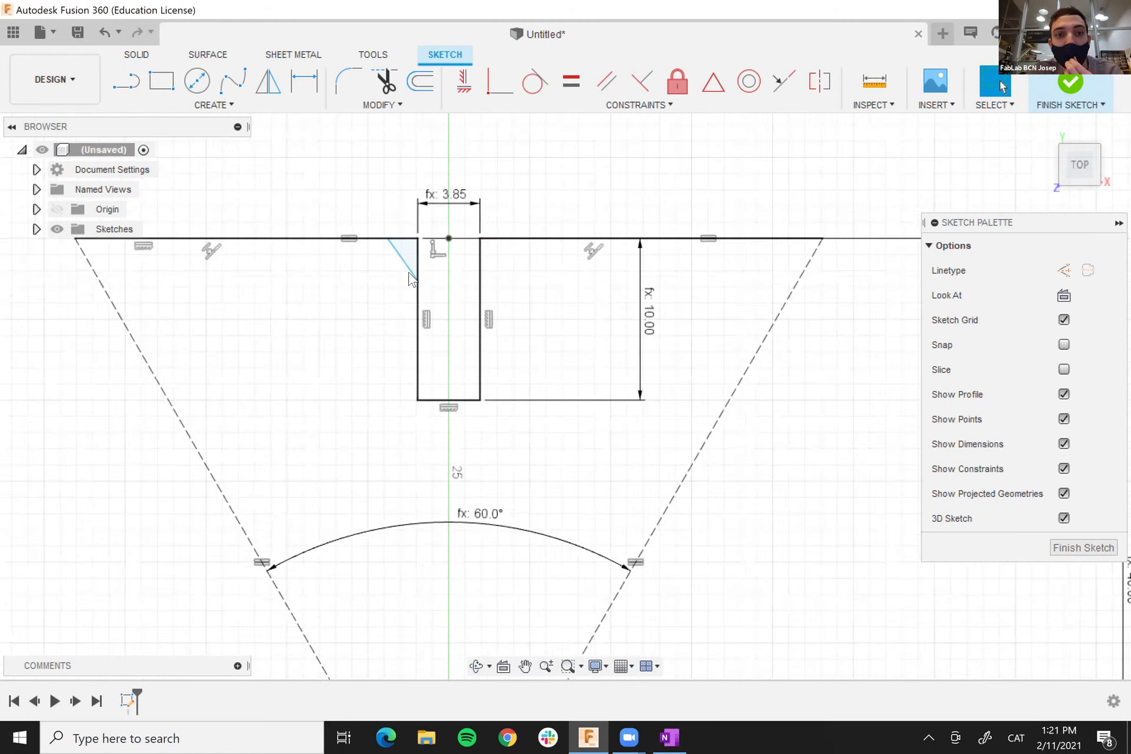
scroll(409, 259, "up", 2)
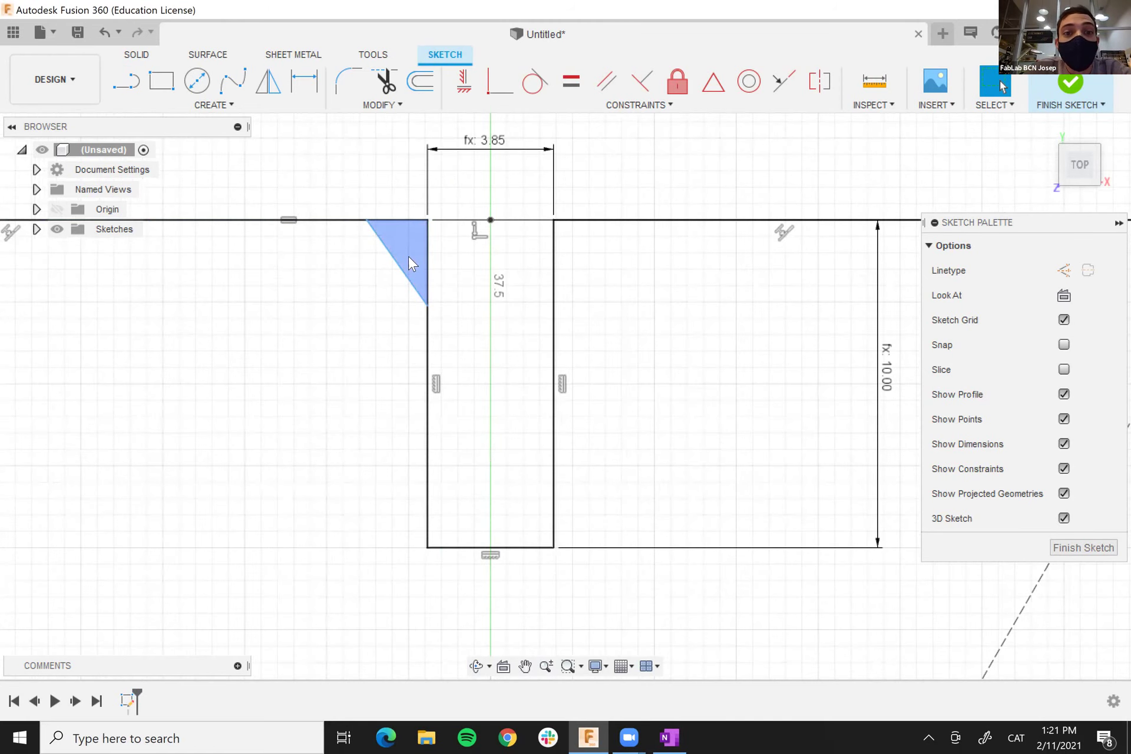
left_click(384, 110)
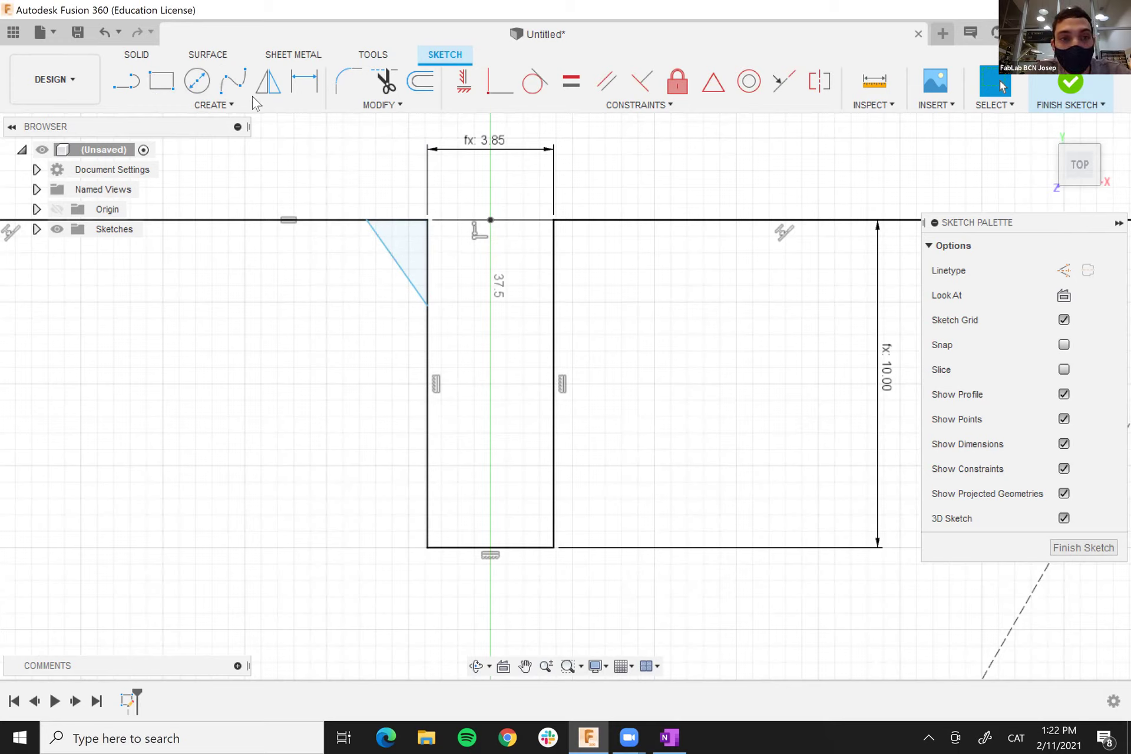
left_click(311, 83)
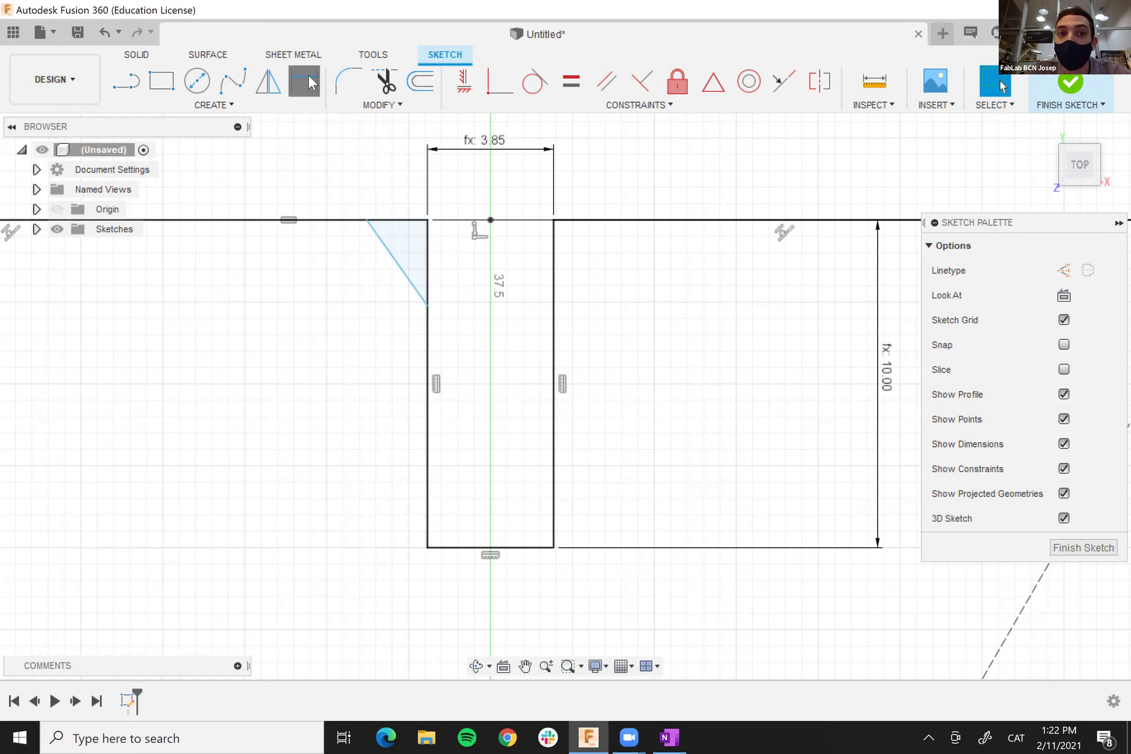
left_click(386, 247)
left_click(398, 221)
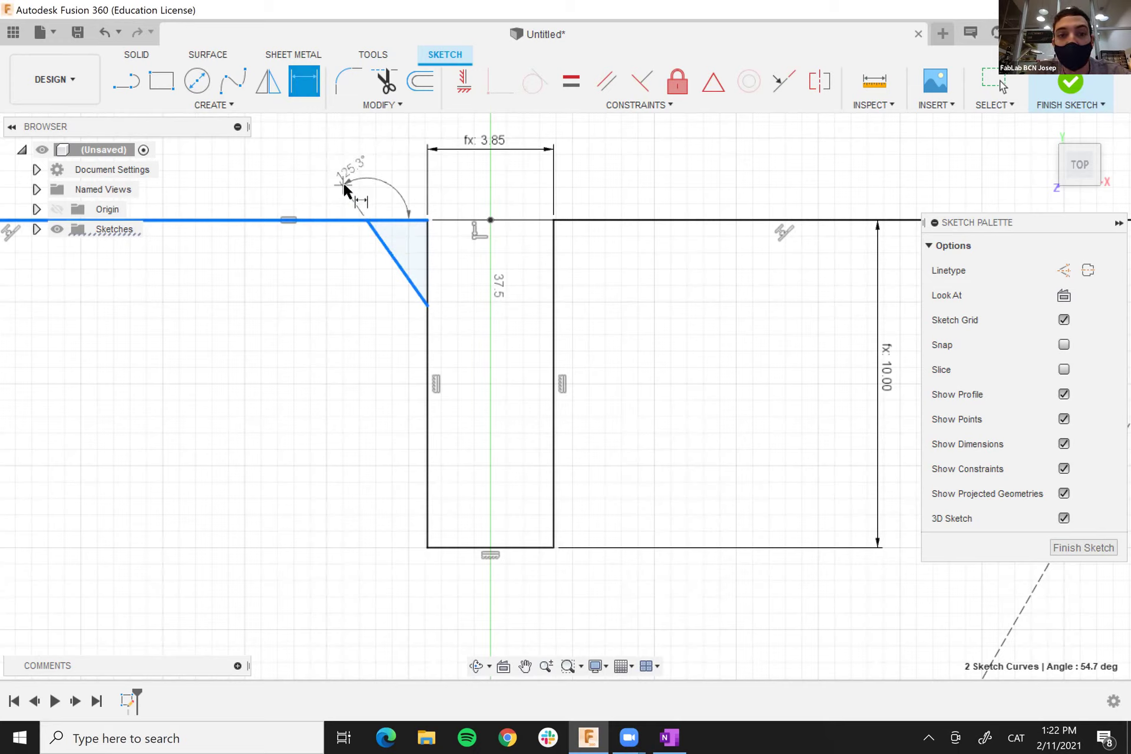
left_click(409, 235)
type("45")
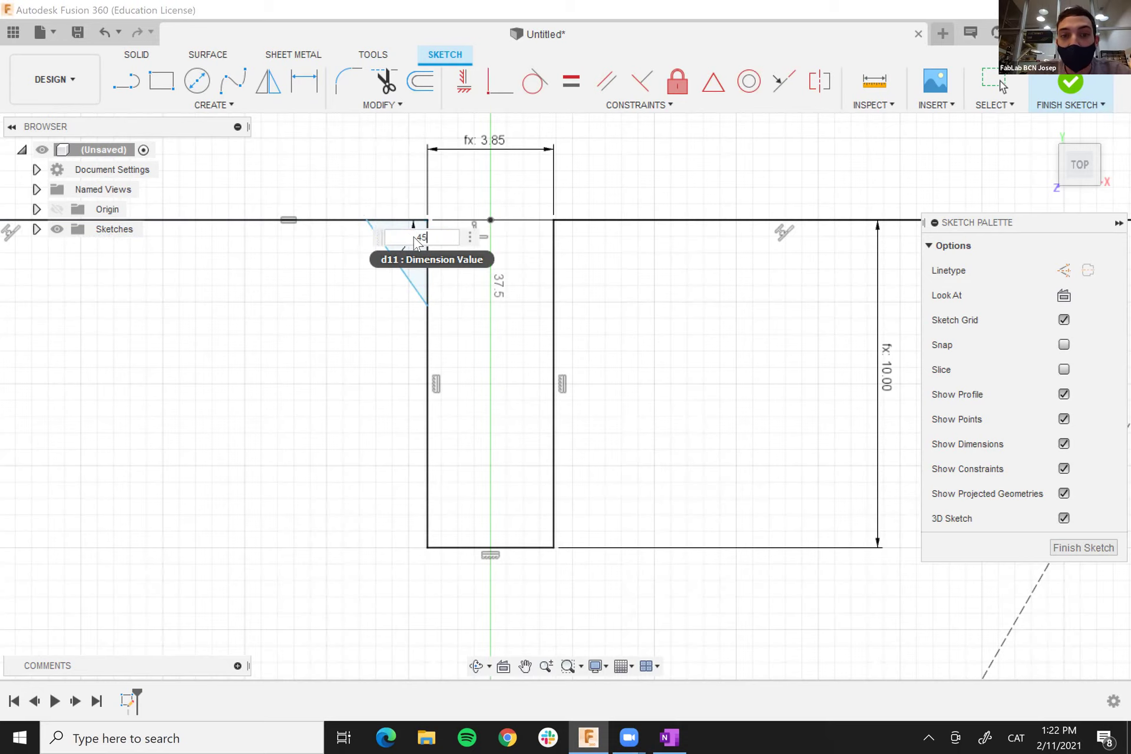
key("Return")
- Create a user parameter named ChamferAngel with unit deg and expression 45
left_click(379, 105)
left_click(412, 252)
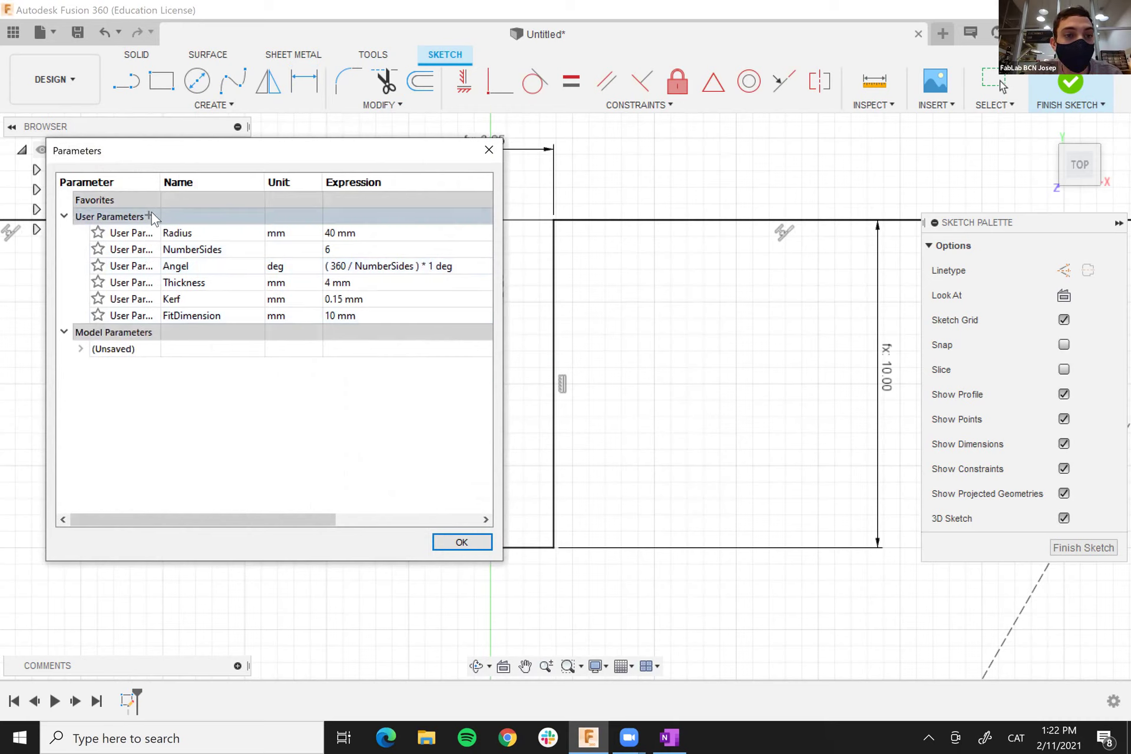
left_click(149, 216)
type("ChamferAngel")
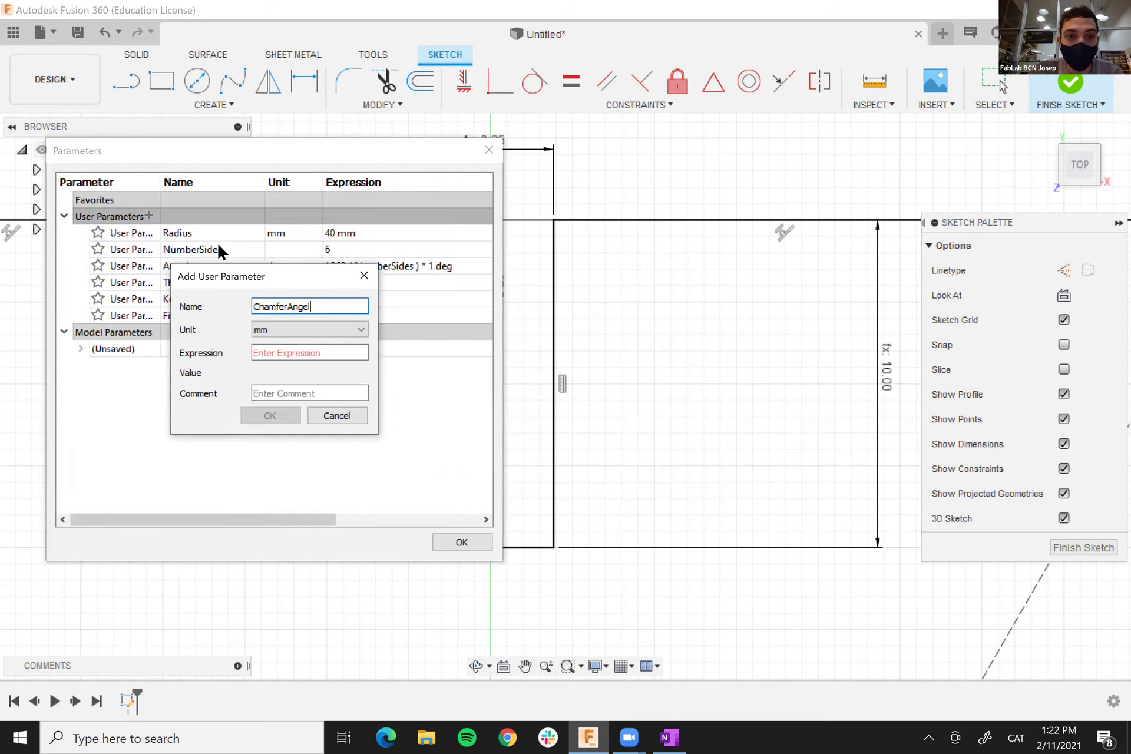
left_click(321, 329)
scroll(312, 413, "down", 2)
scroll(313, 418, "down", 1)
left_click(313, 416)
left_click(291, 352)
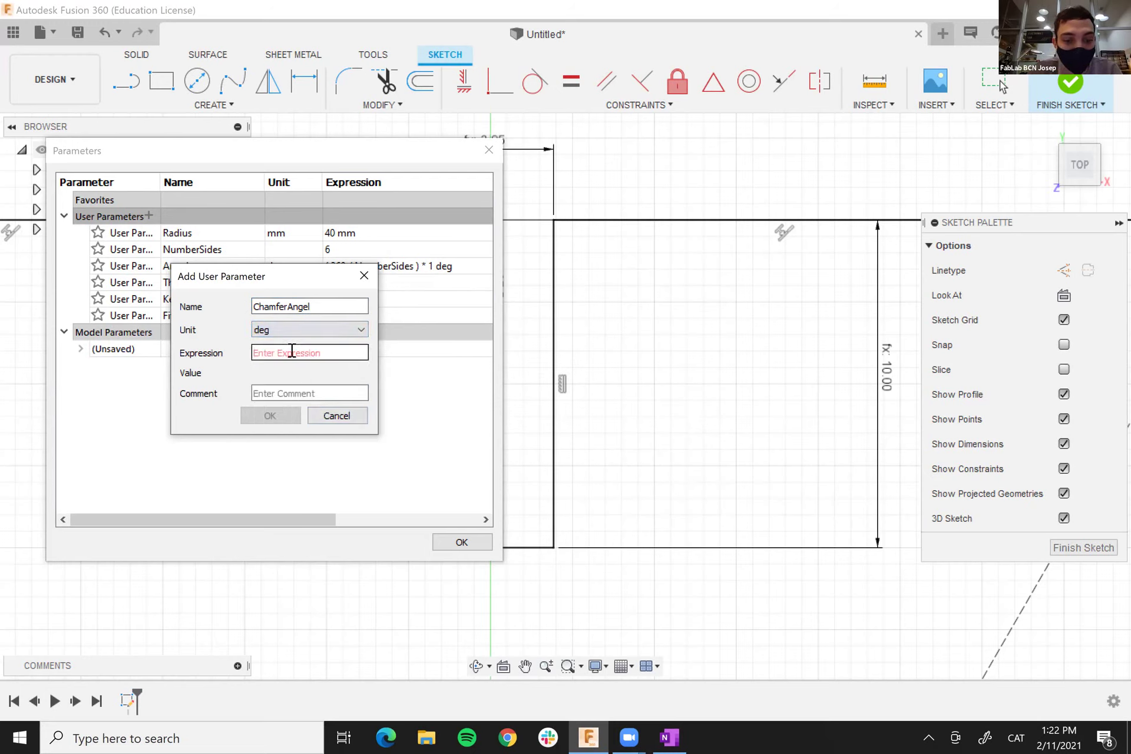
type("45")
left_click(271, 416)
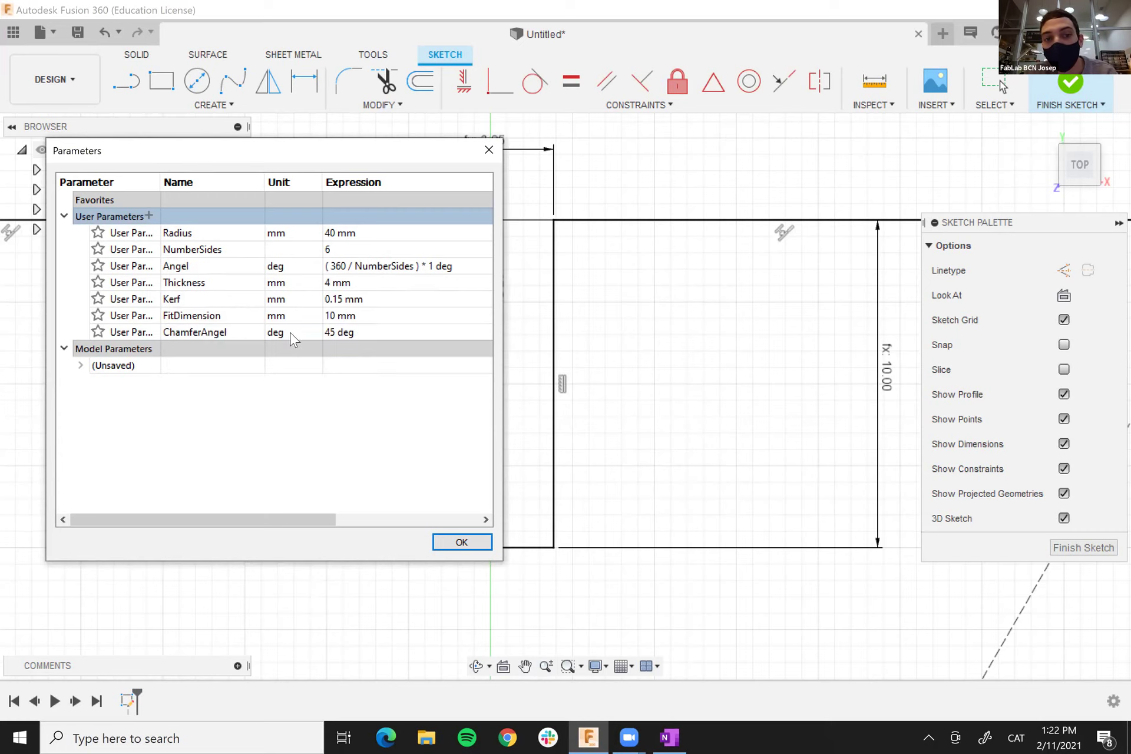
left_click(462, 542)
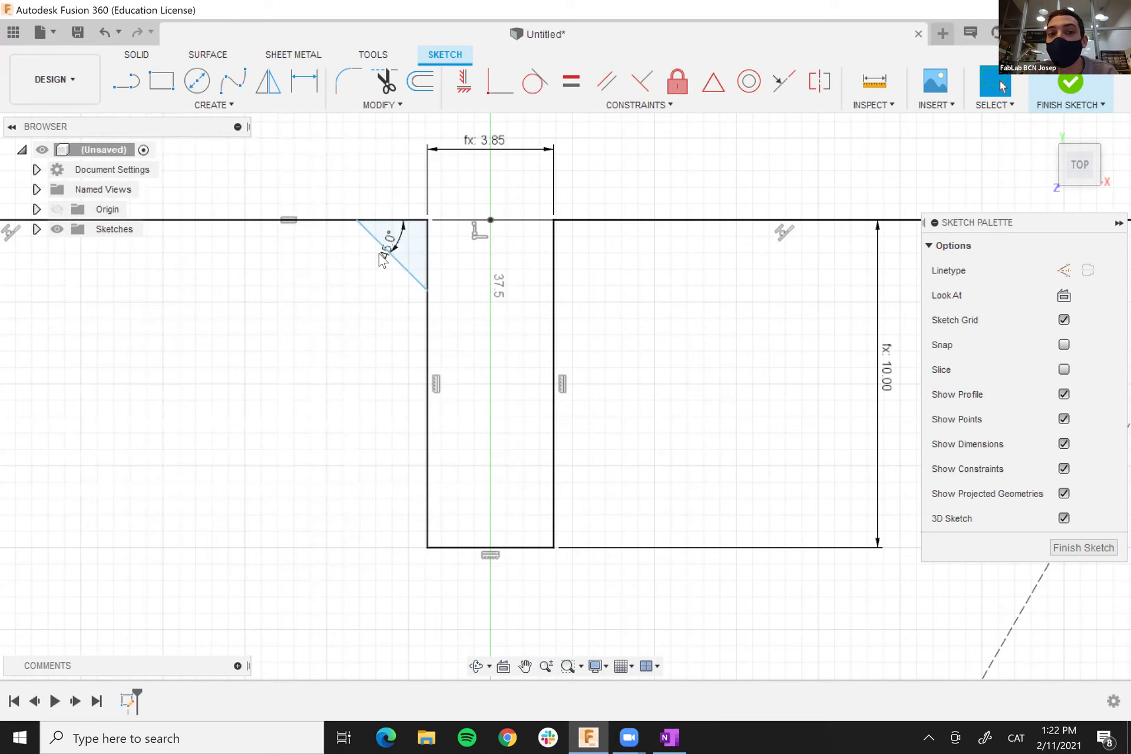
- Set the chamfer's angle dimension to the ChamferAngel parameter and pull the chamfer line's upper end outward to test its freedom
left_click(393, 250)
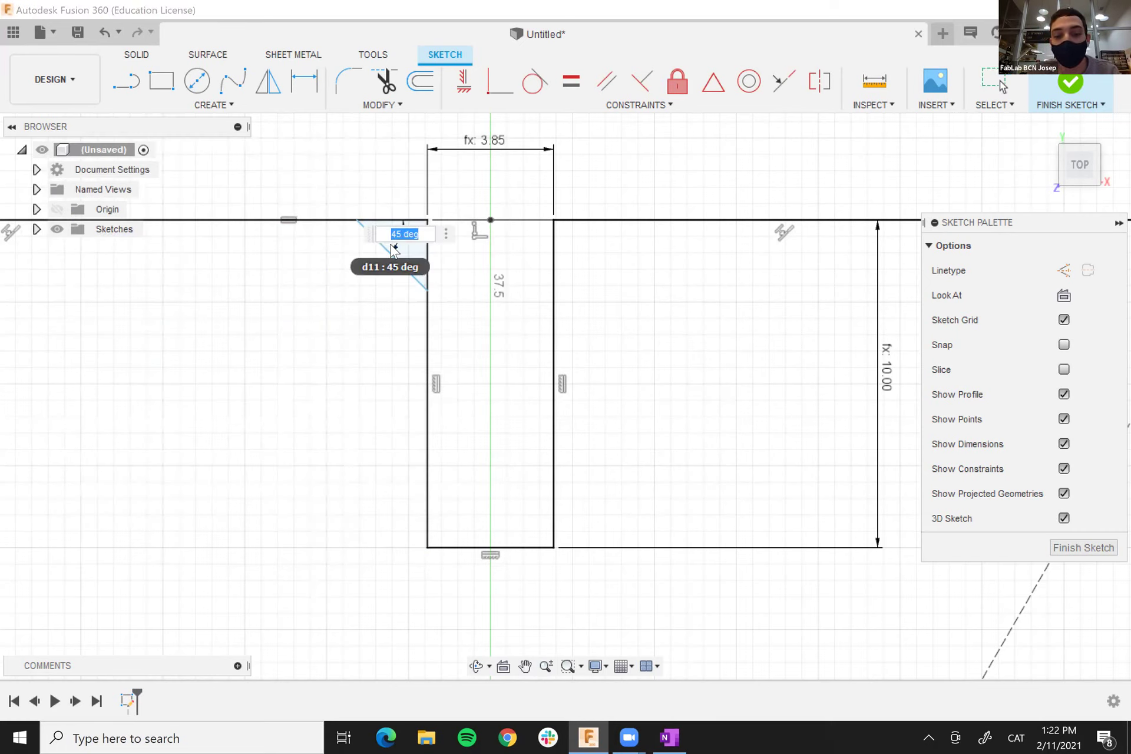
type("Ch")
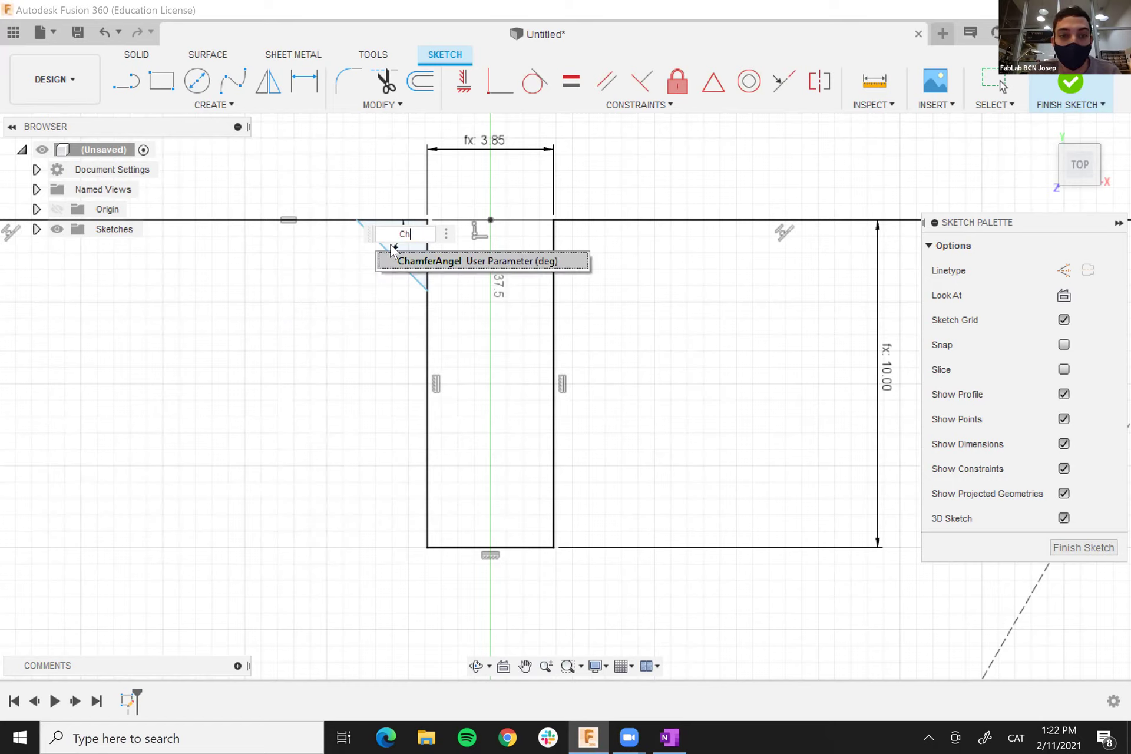
key("Tab")
key("Return")
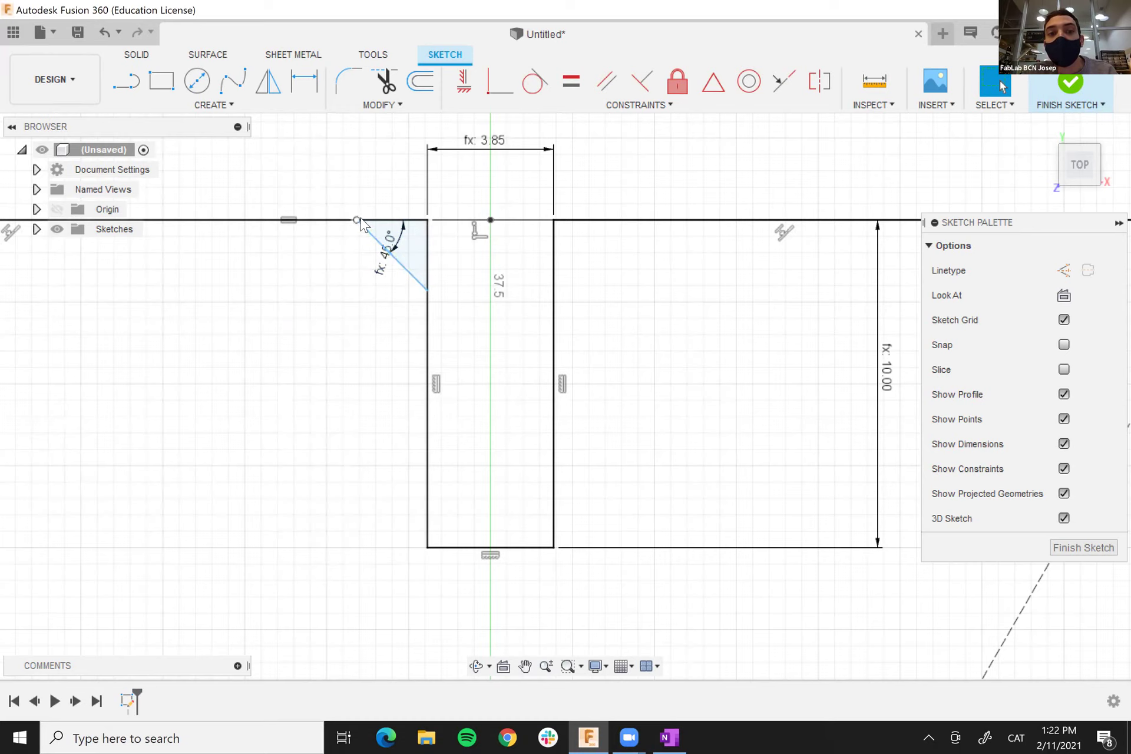
left_click_drag(357, 221, 338, 277)
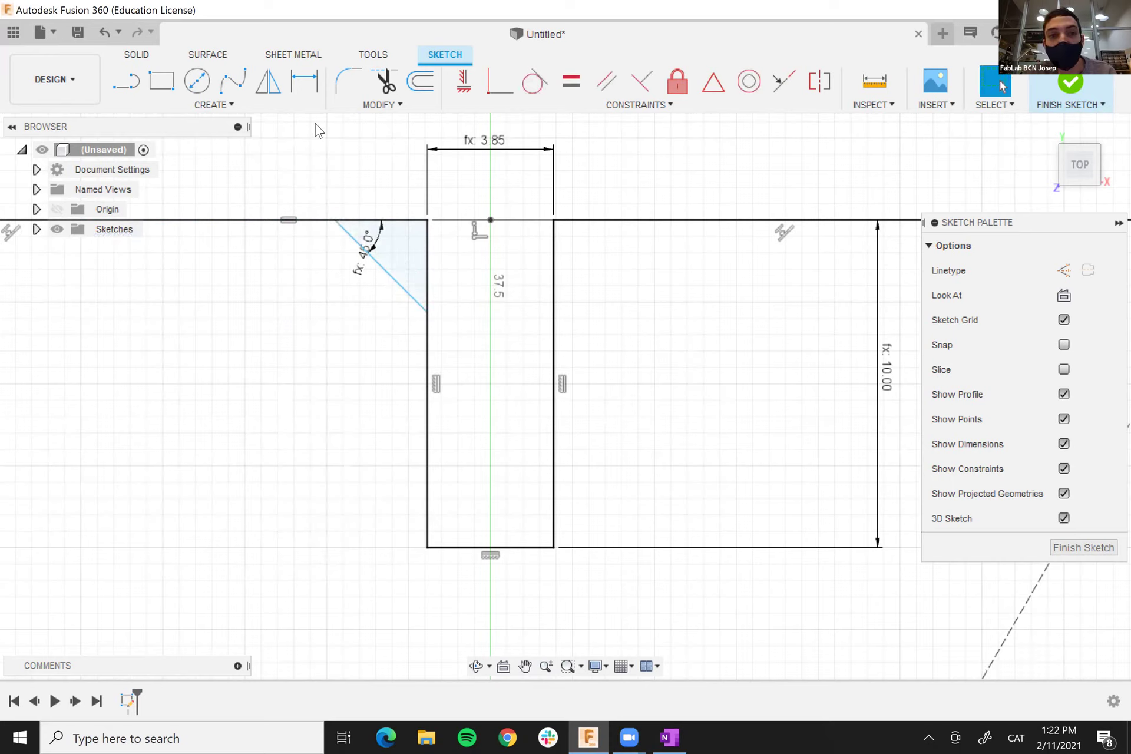
- Add a horizontal dimension across the chamfer line and place it below the chamfer, beside the slot
left_click(304, 83)
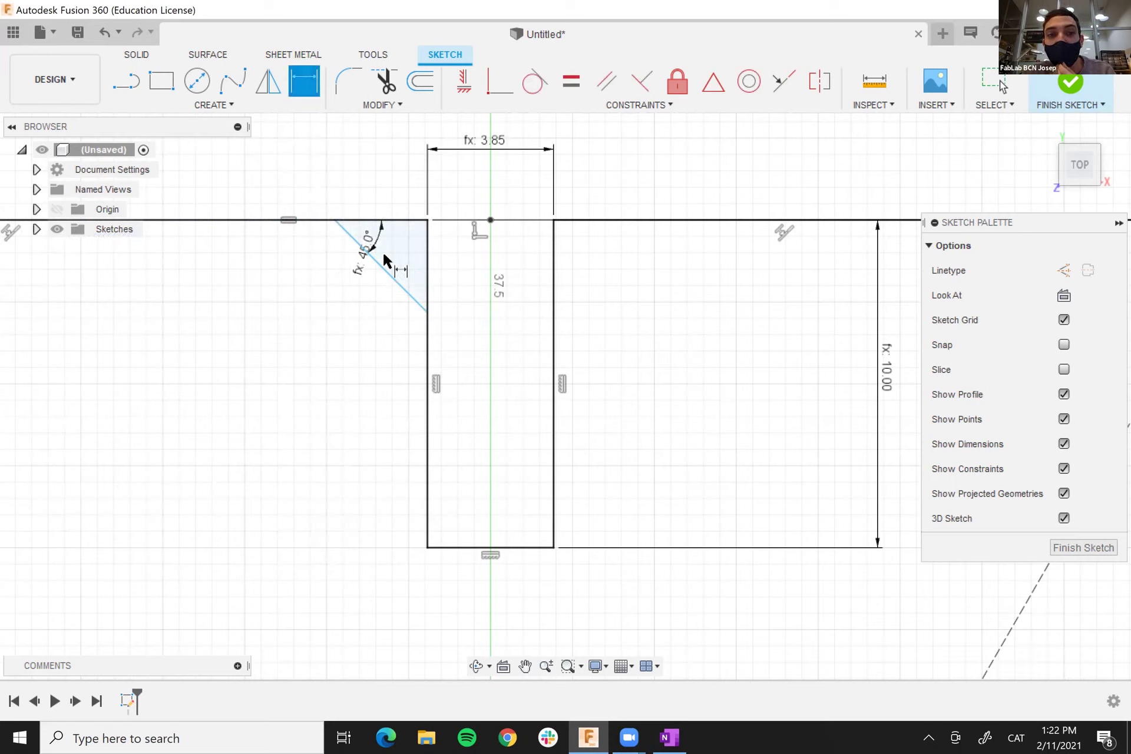
left_click(387, 284)
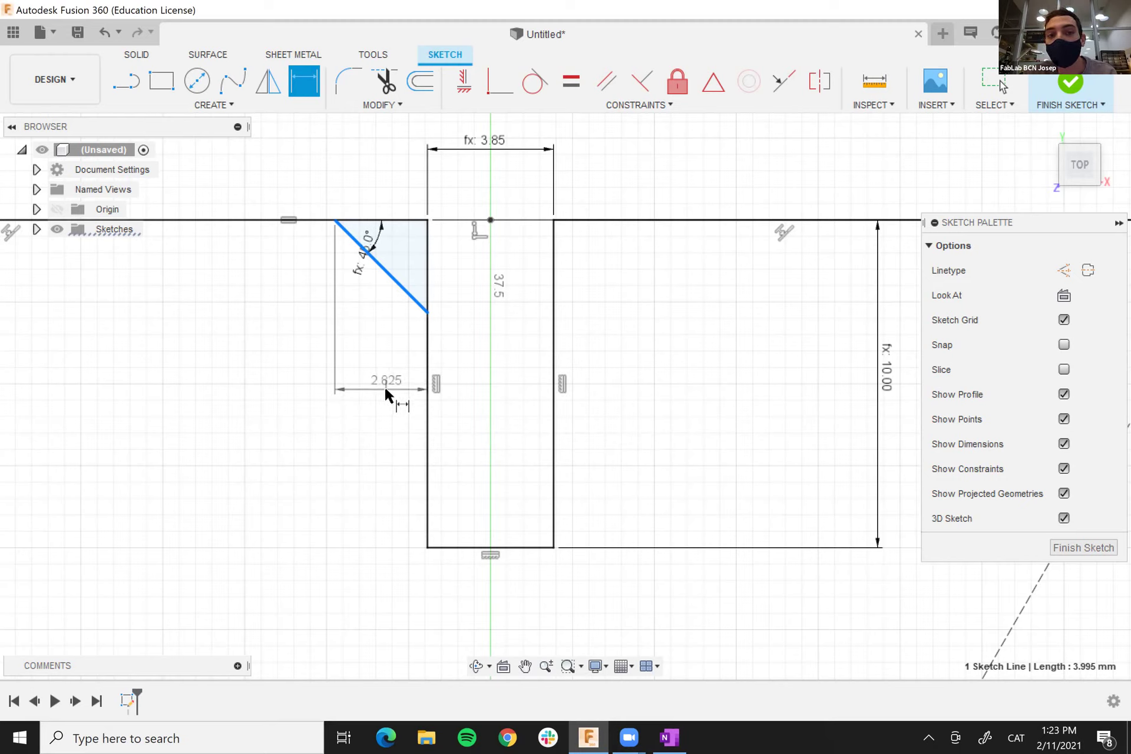
left_click(383, 387)
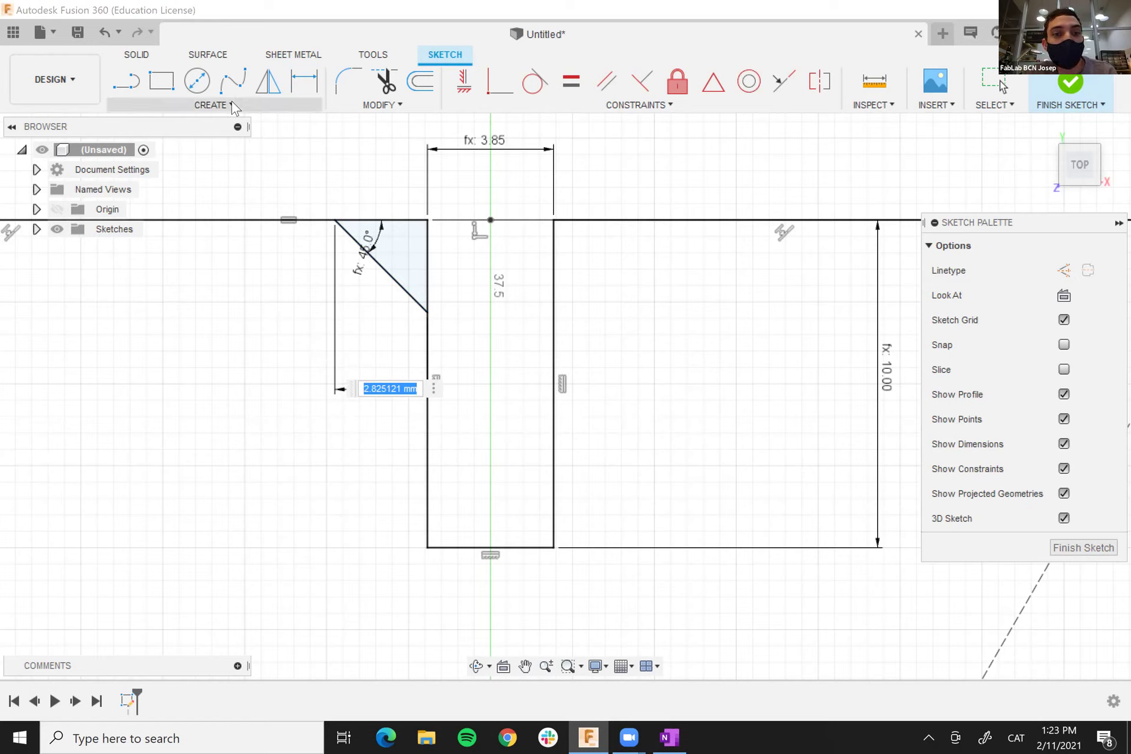
- Create a user parameter named ChamferSize with unit mm and expression 2
left_click(400, 105)
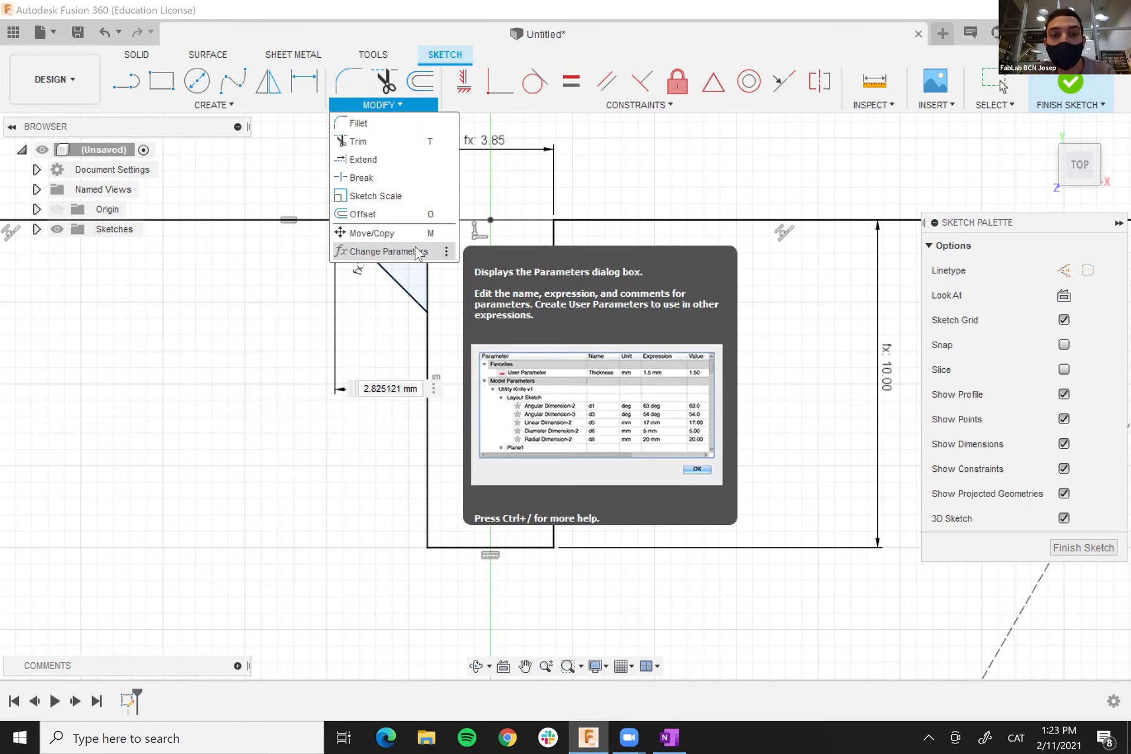
left_click(415, 252)
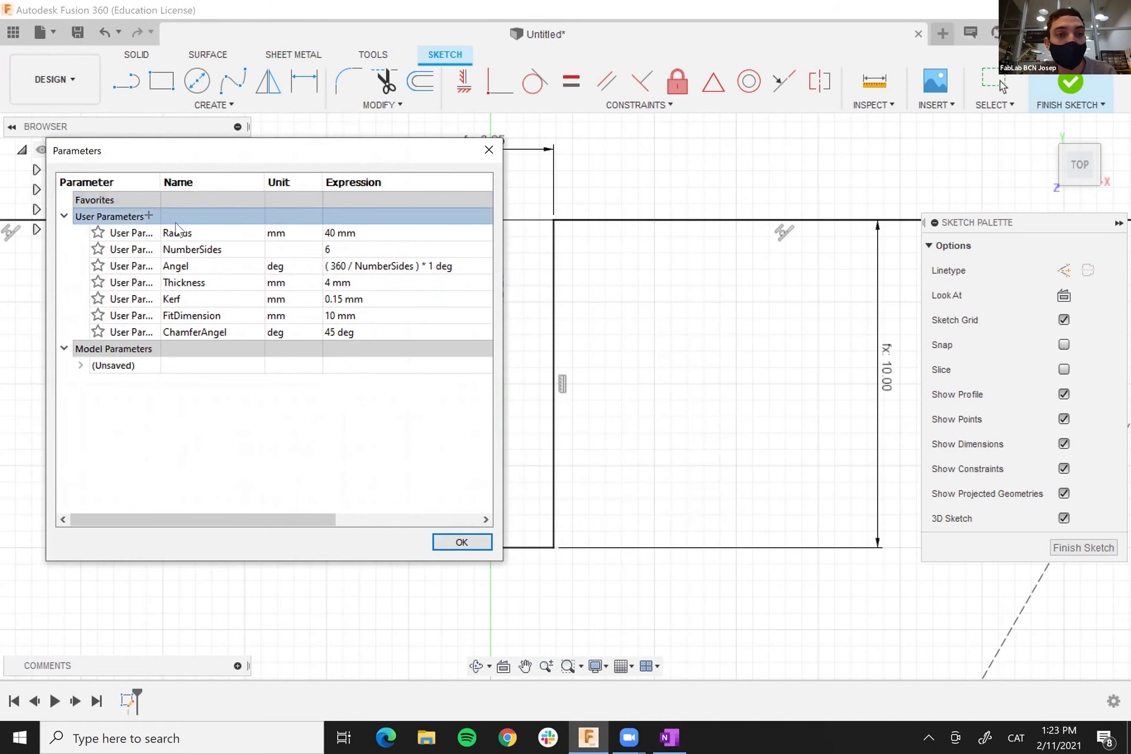
left_click(149, 215)
type("ChamferSize")
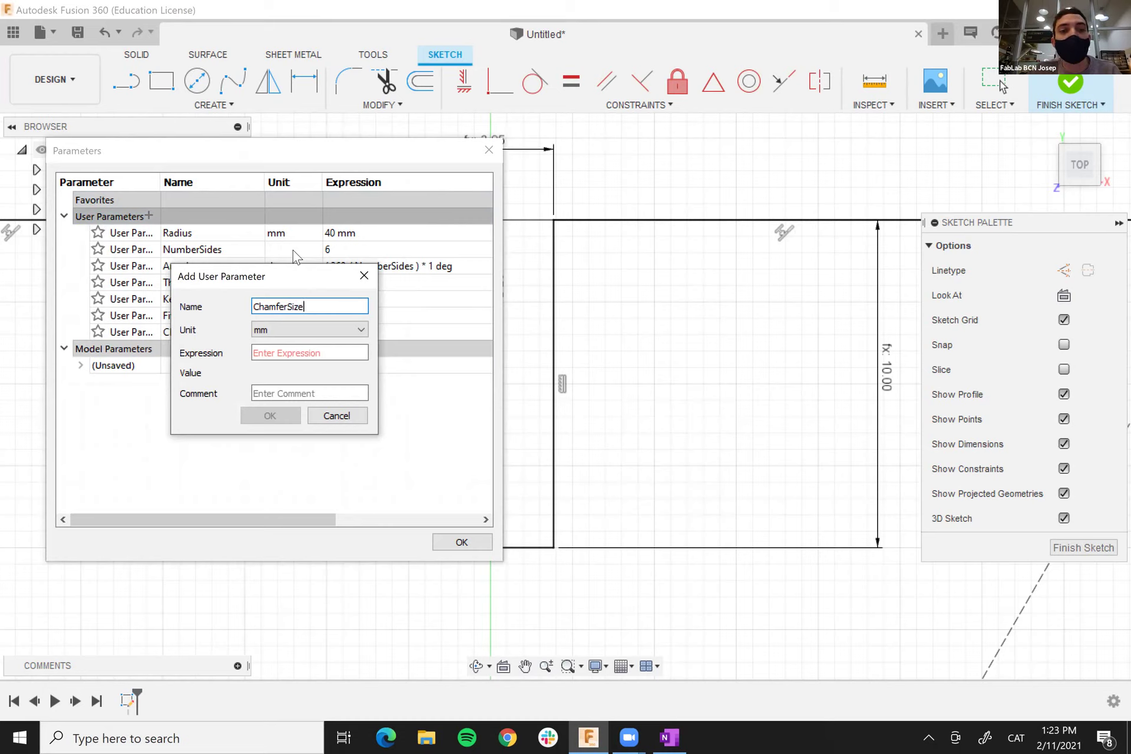
left_click(277, 352)
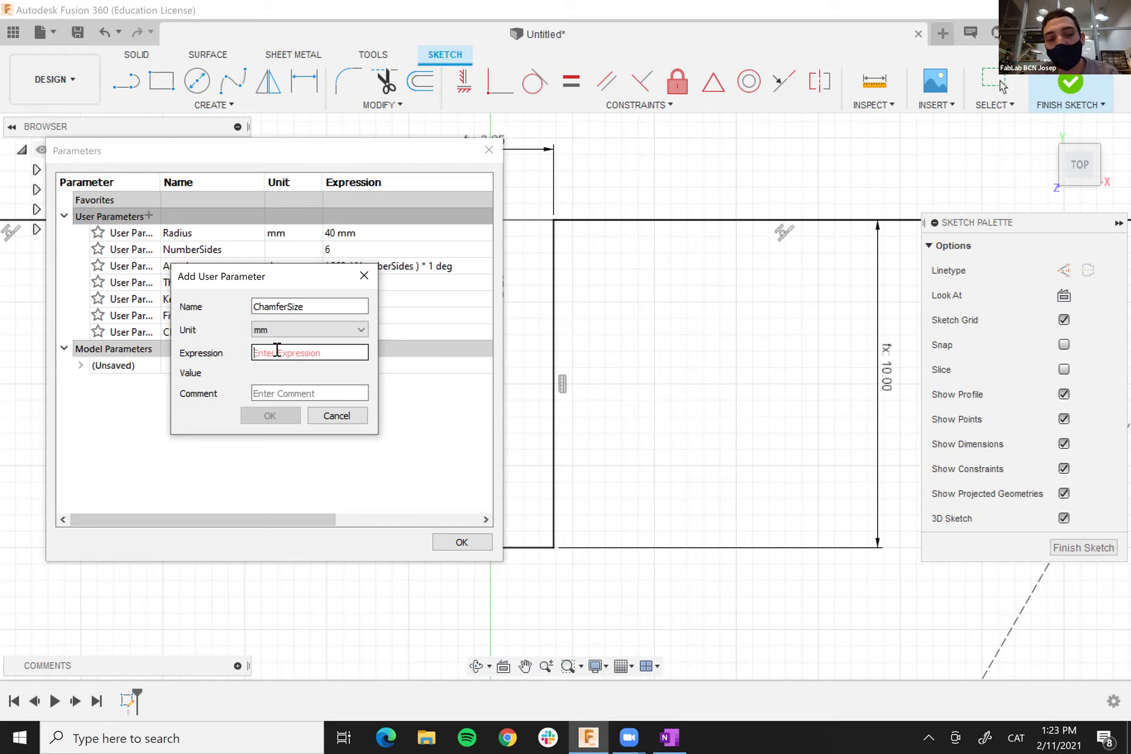
type("2")
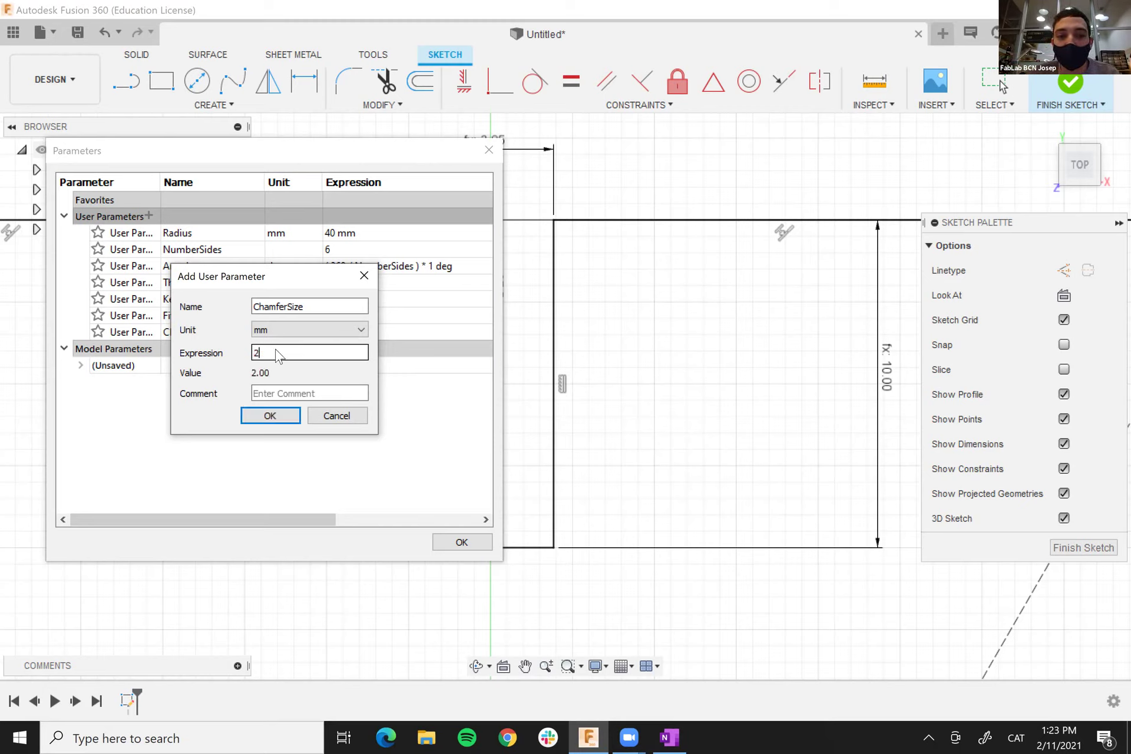
key("Return")
left_click(462, 543)
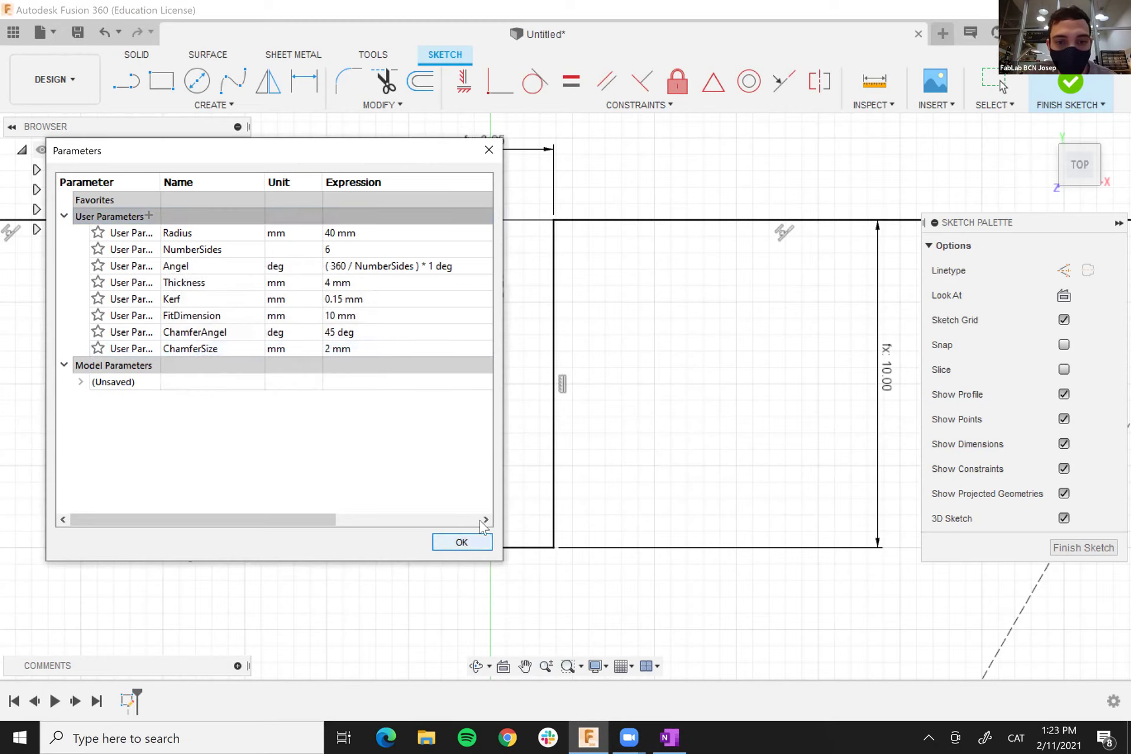
- Set the chamfer's horizontal dimension to the ChamferSize parameter
double_click(375, 385)
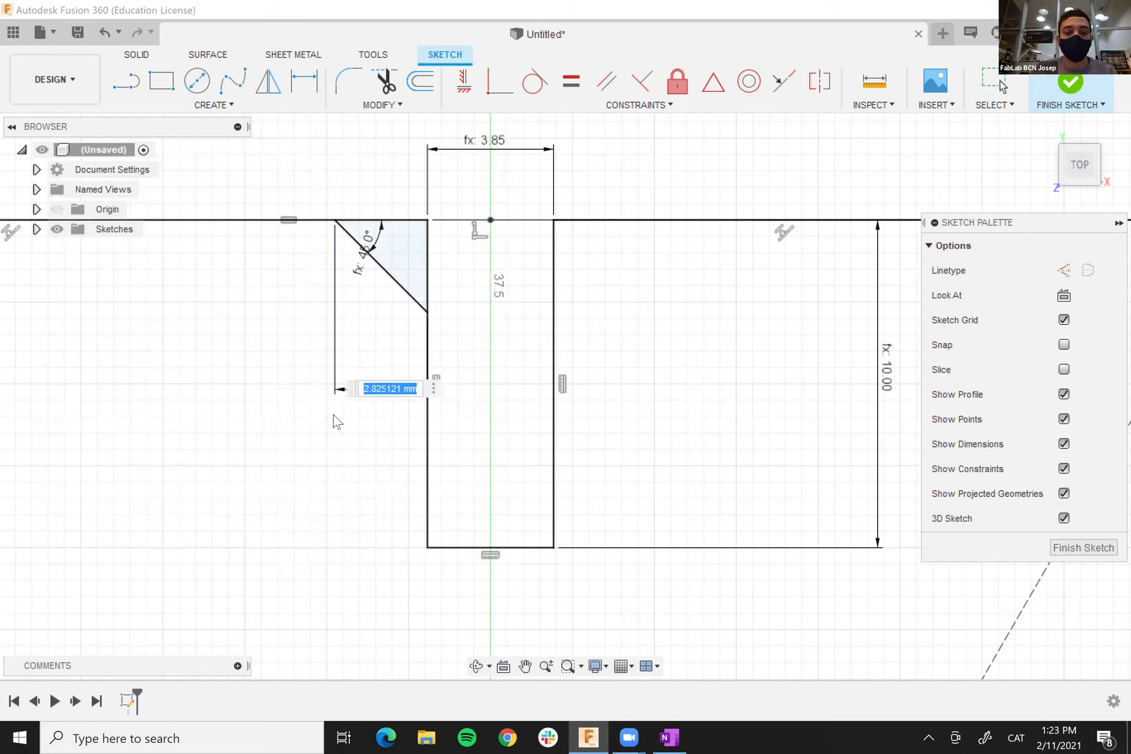
type("Ch")
left_click(433, 433)
key("Return")
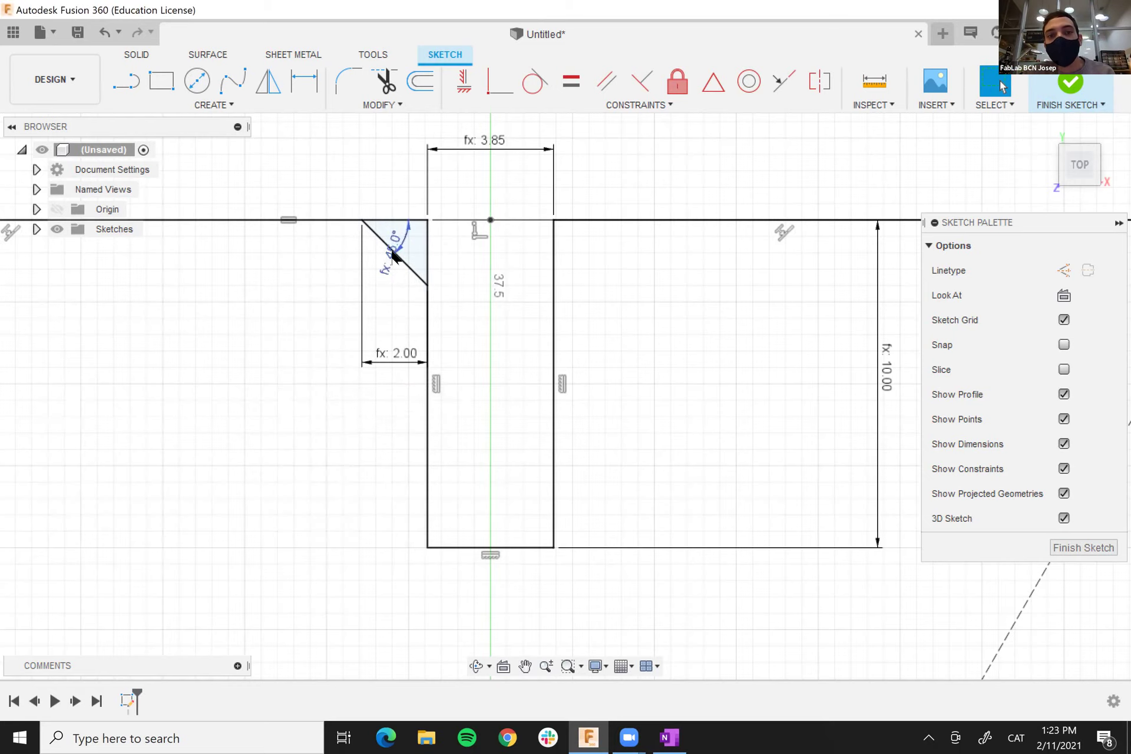
scroll(454, 394, "up", 1)
scroll(457, 396, "down", 3)
scroll(483, 383, "down", 1)
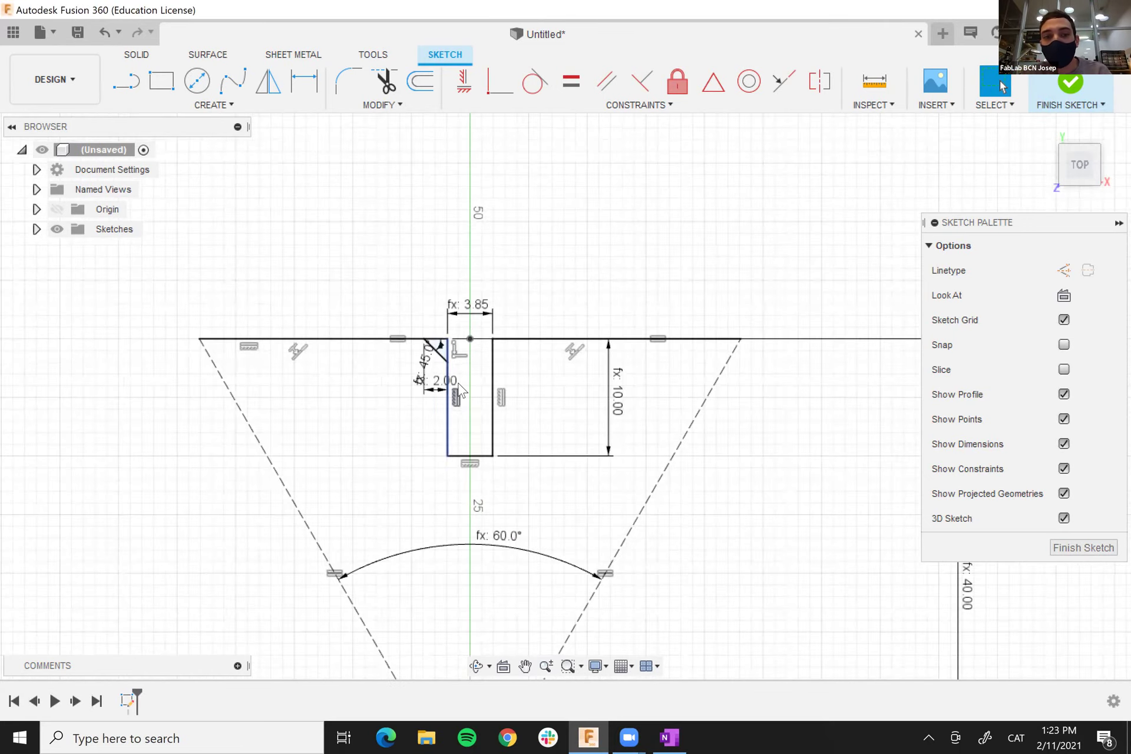
scroll(483, 383, "up", 3)
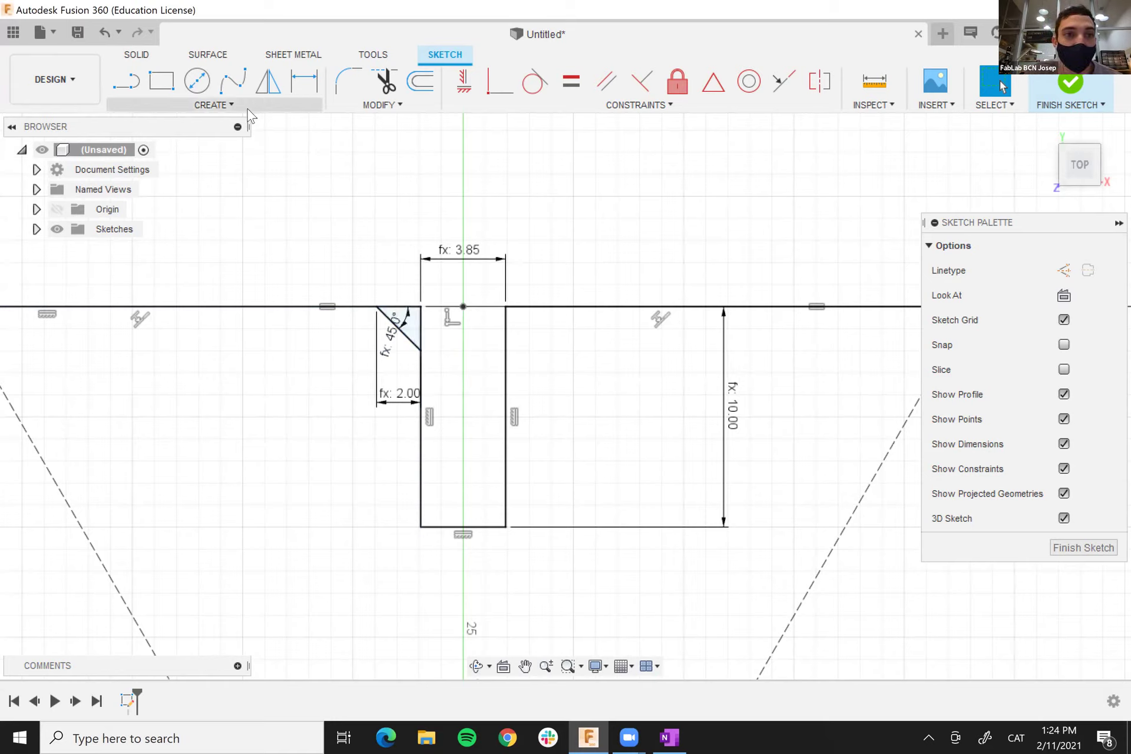
left_click(274, 85)
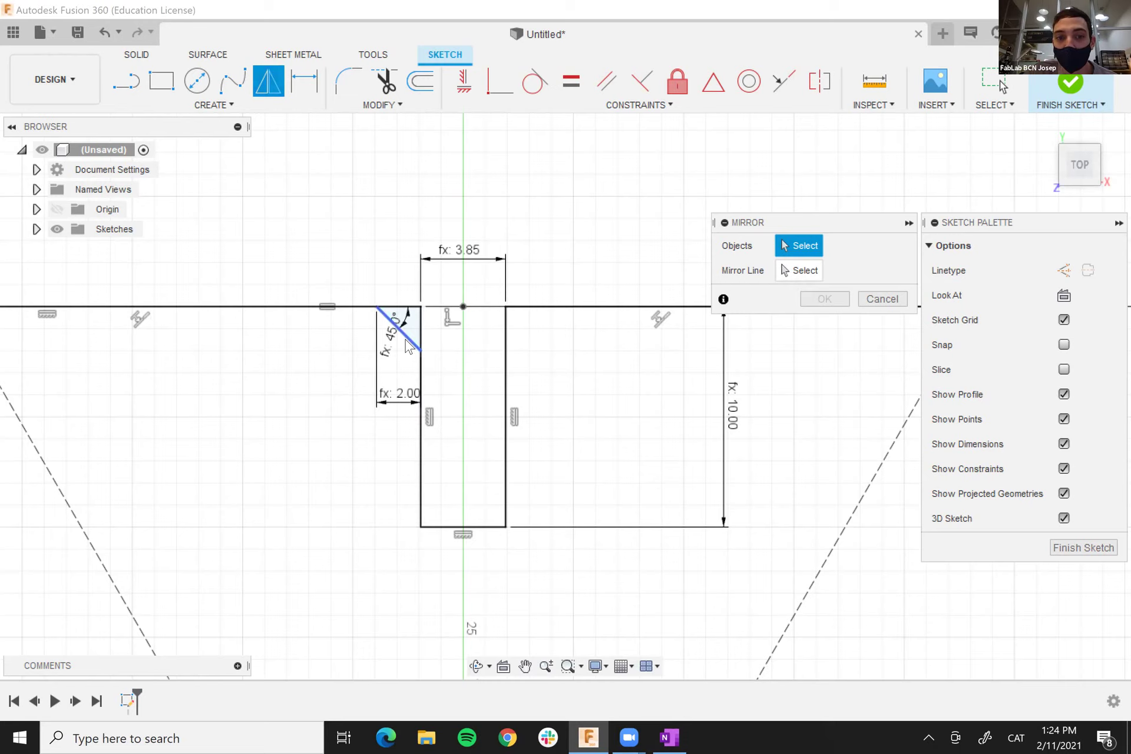
left_click(408, 334)
left_click(786, 269)
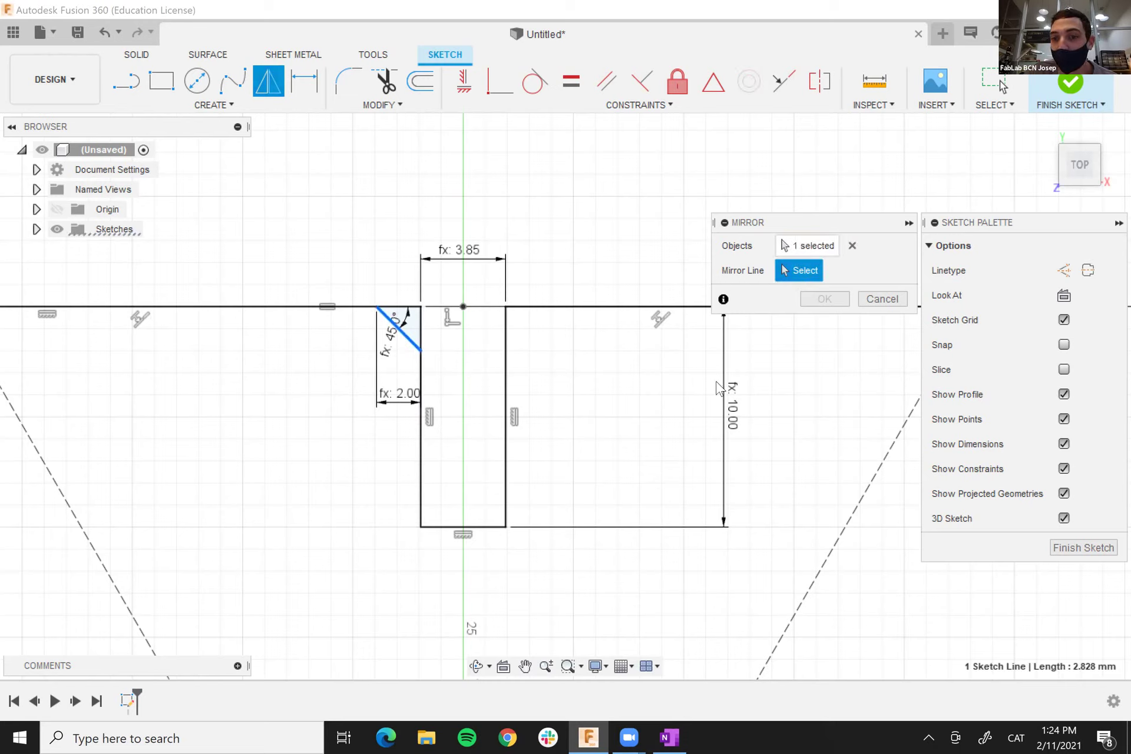
left_click(884, 299)
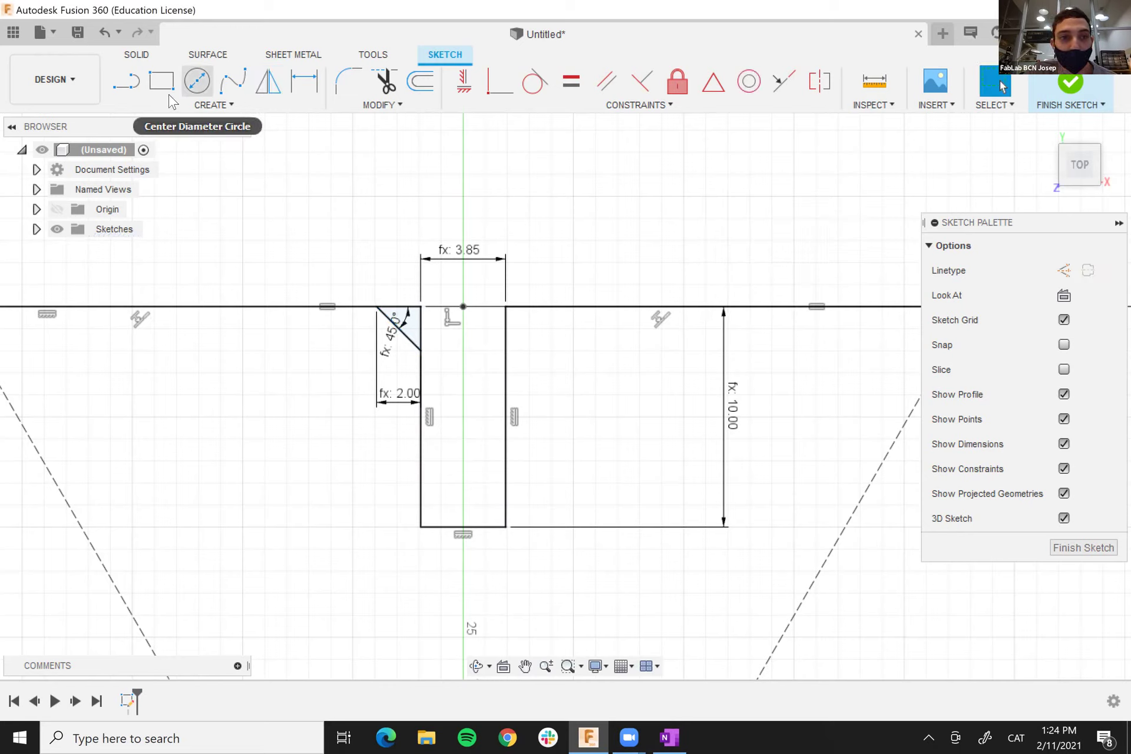
- Draw a vertical line about 15.6 mm long from the midpoint of the slot's bottom edge up past its opening
left_click(134, 89)
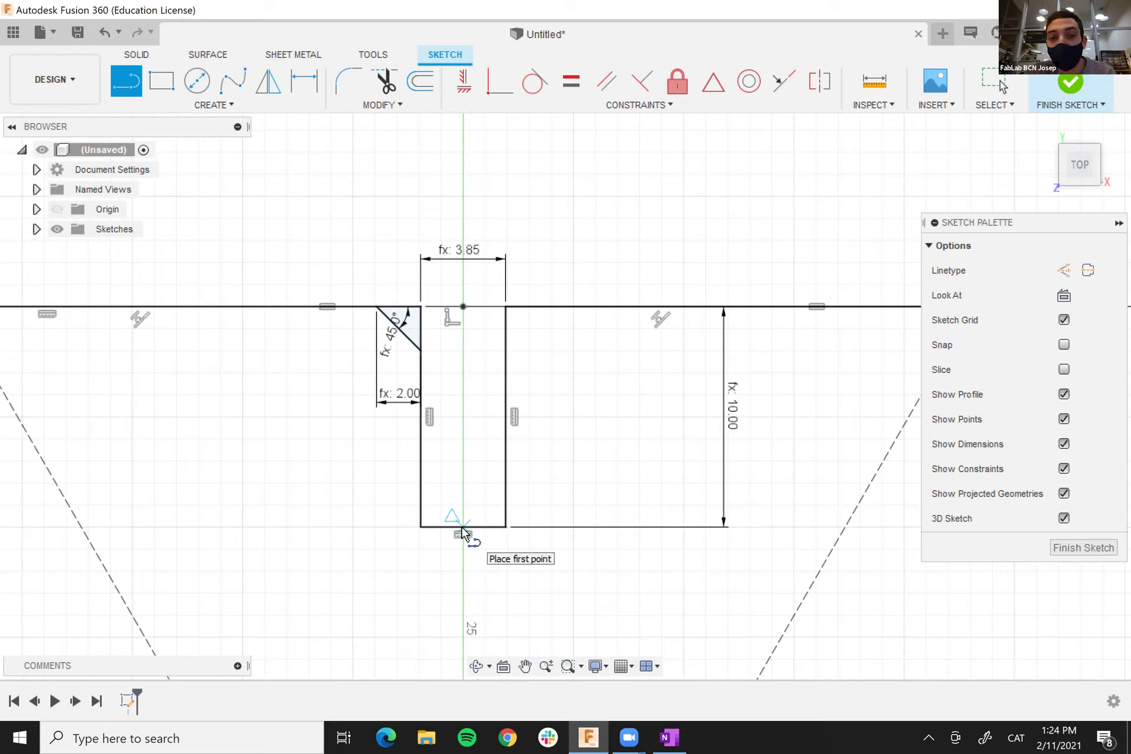
left_click(463, 528)
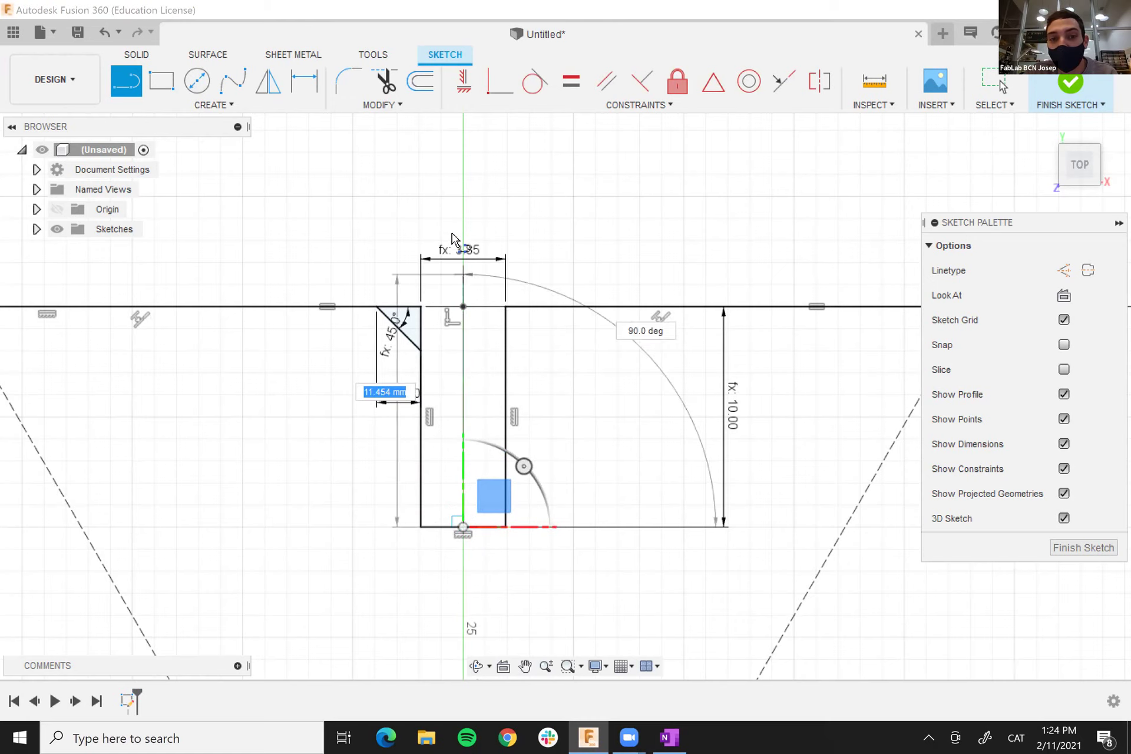
left_click(463, 183)
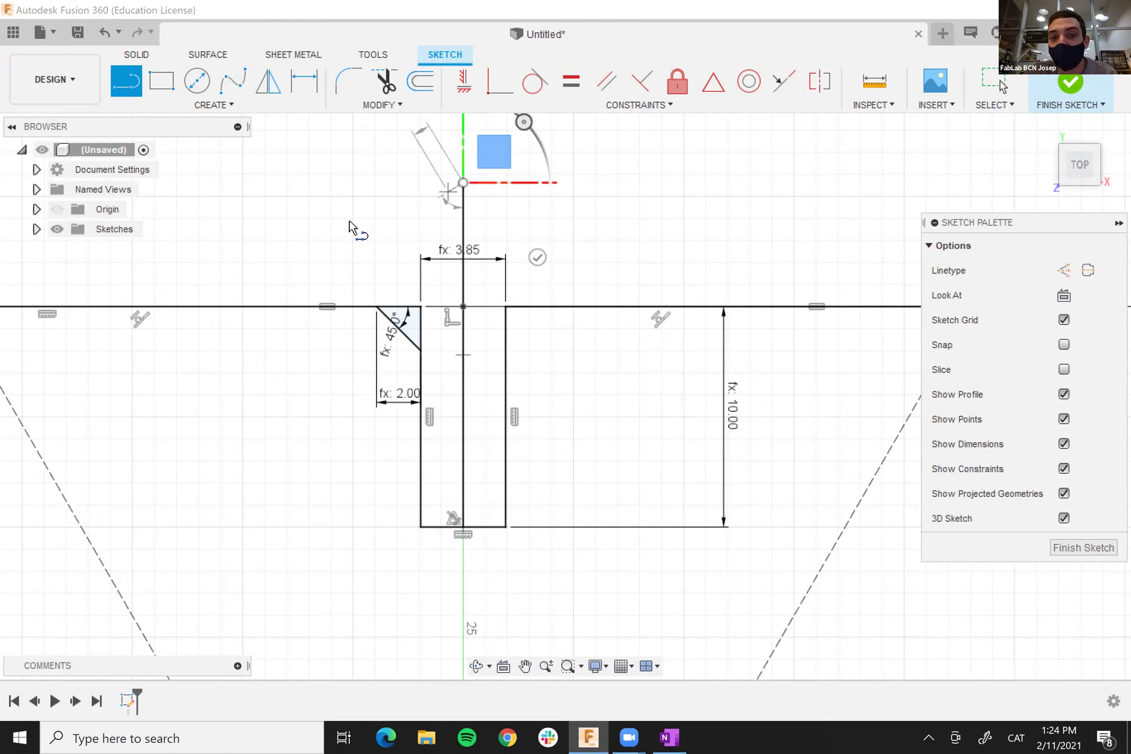
key("Return")
left_click(392, 212)
key("Delete")
- Convert the vertical line through the slot's middle to a construction line
left_click(464, 213)
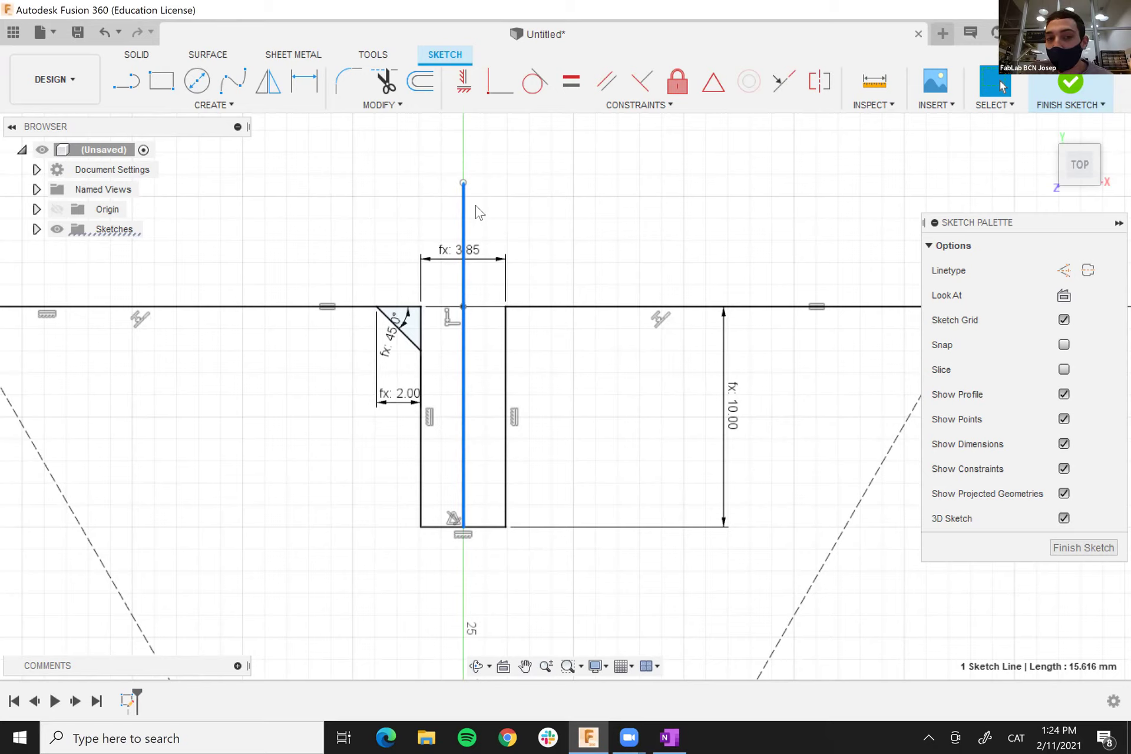
key("x")
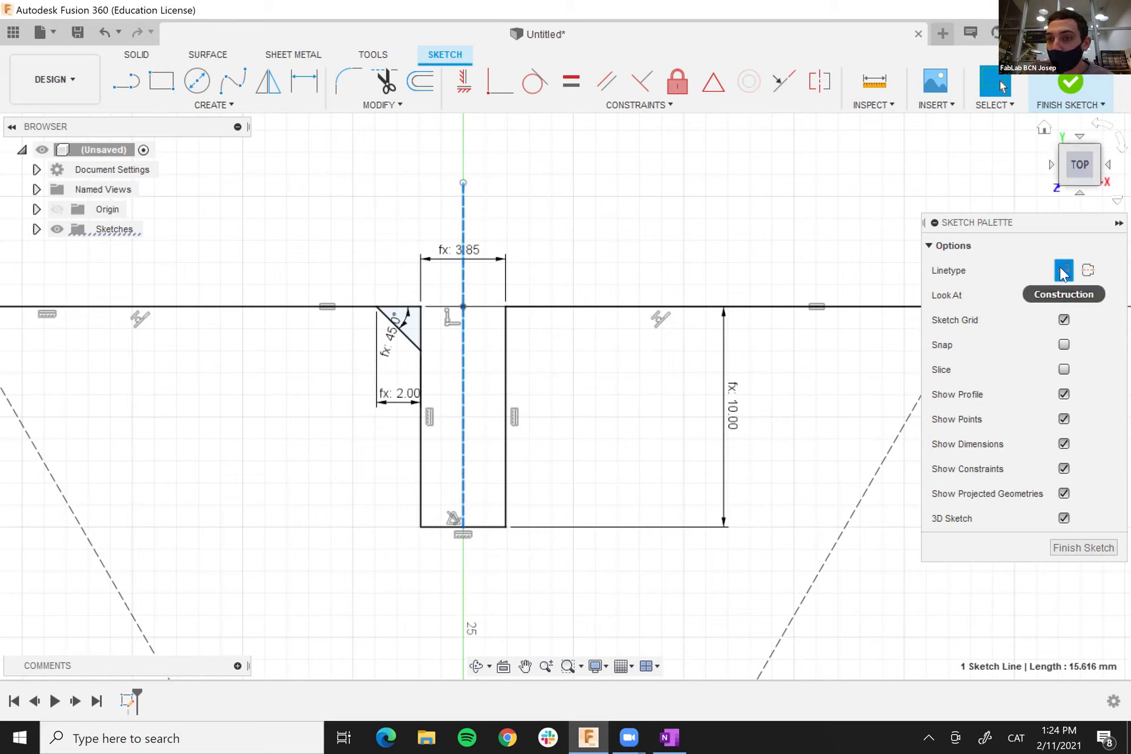
left_click(510, 213)
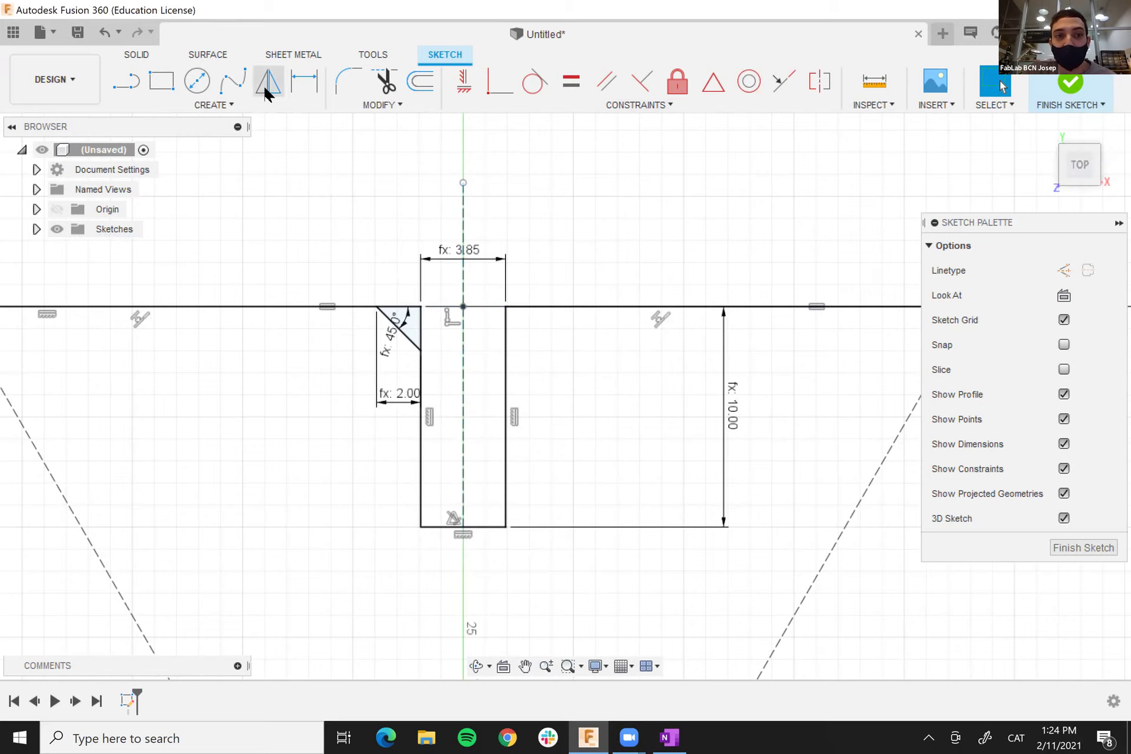
- Mirror the chamfer line to the slot's right side about the vertical construction line
left_click(396, 326)
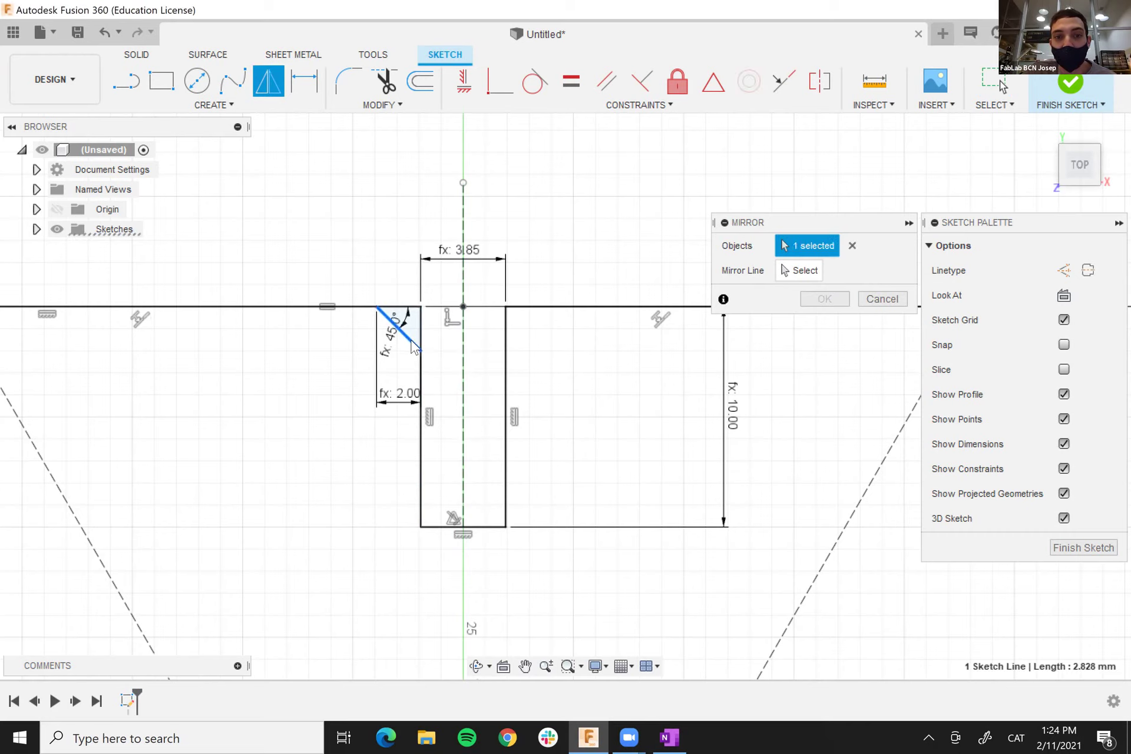
left_click(800, 271)
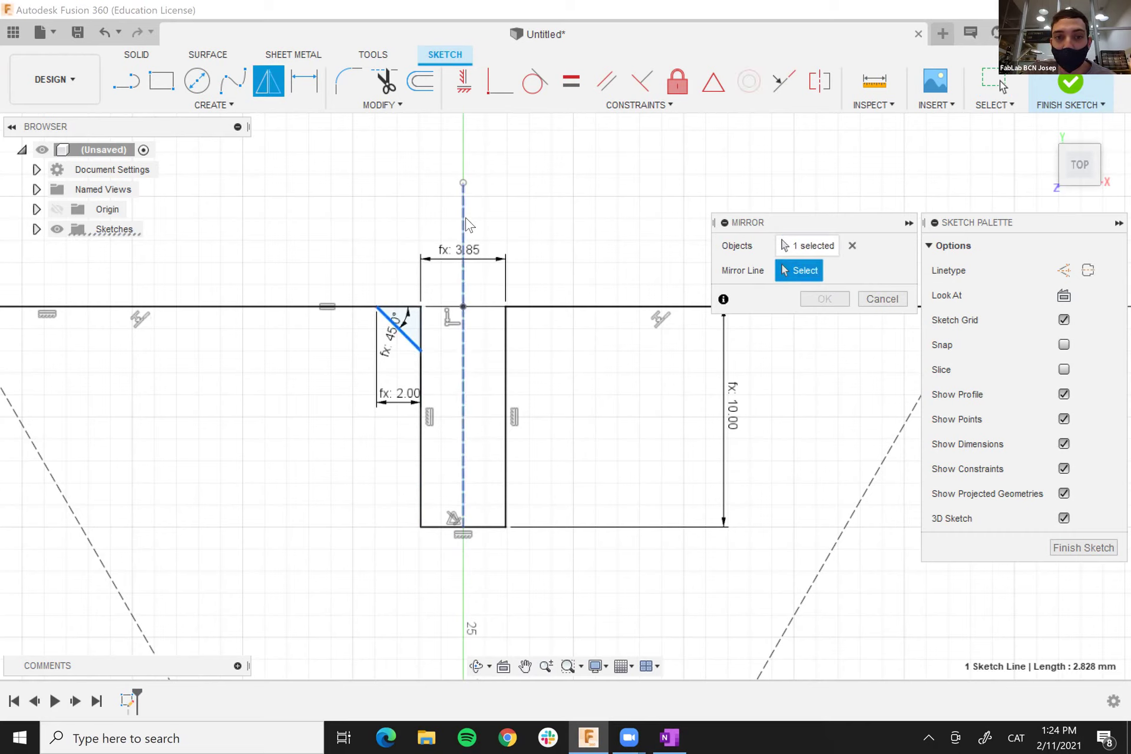
left_click(463, 265)
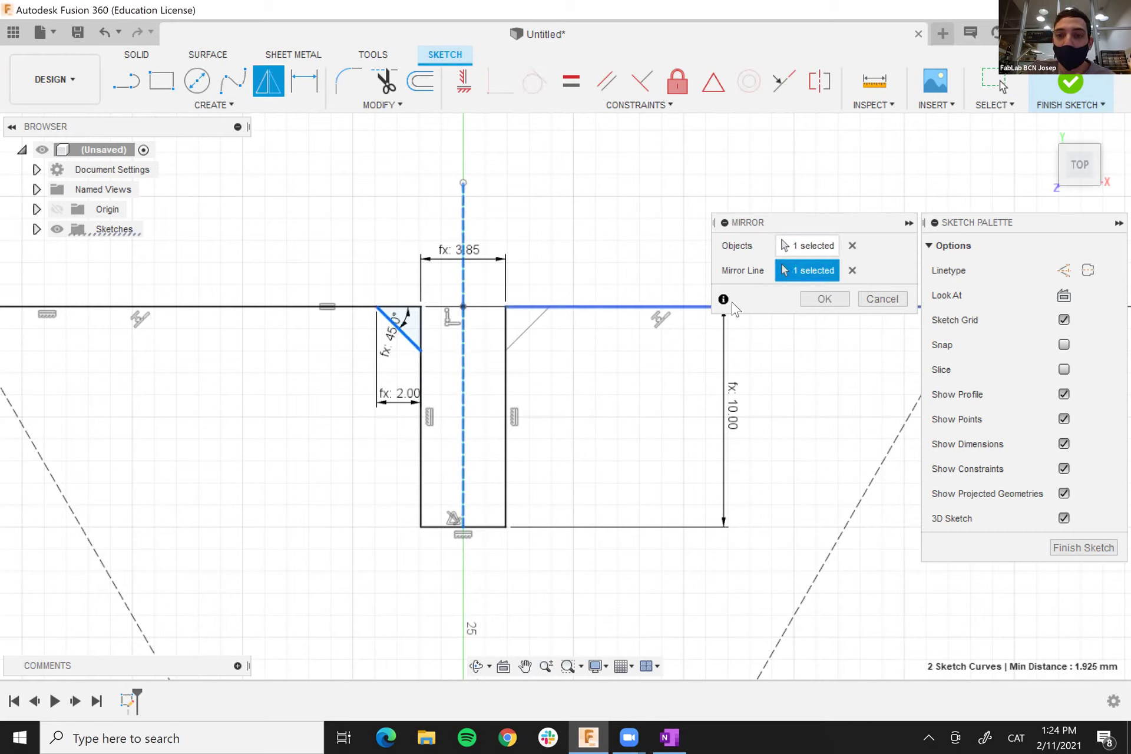
left_click(812, 299)
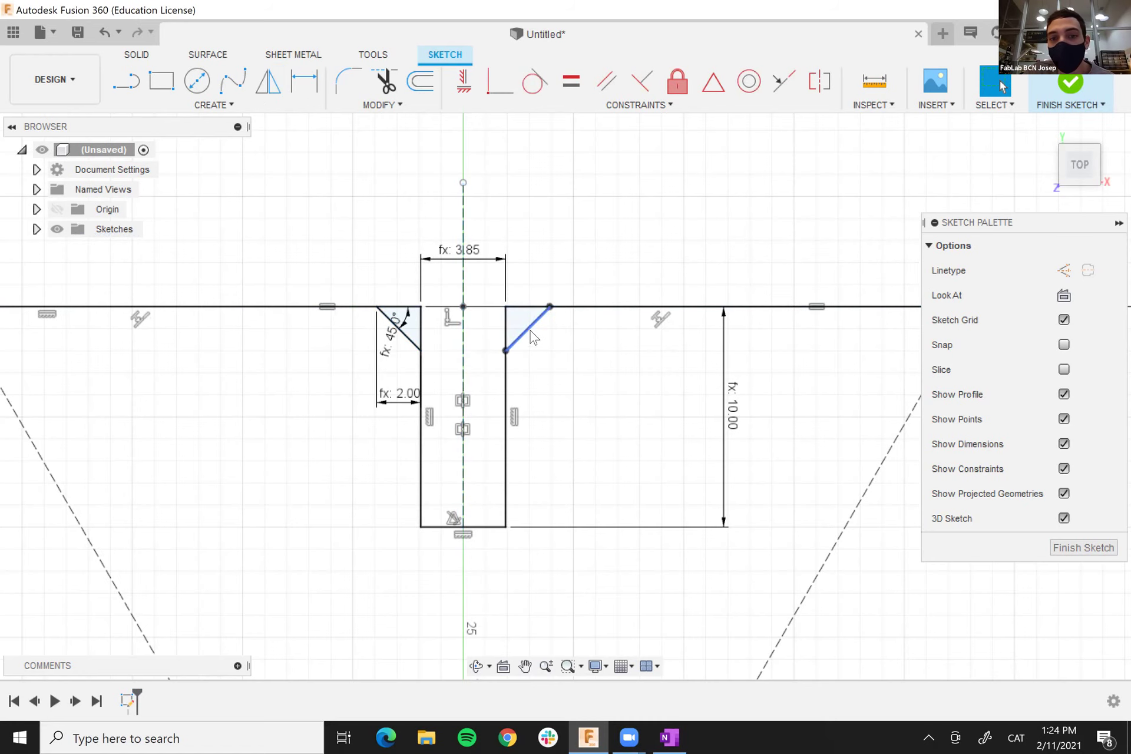
- Trim the top-edge and slot-side segments at both chamfered corners so the slot opening follows the chamfer lines
scroll(528, 336, "down", 4)
scroll(296, 318, "up", 6)
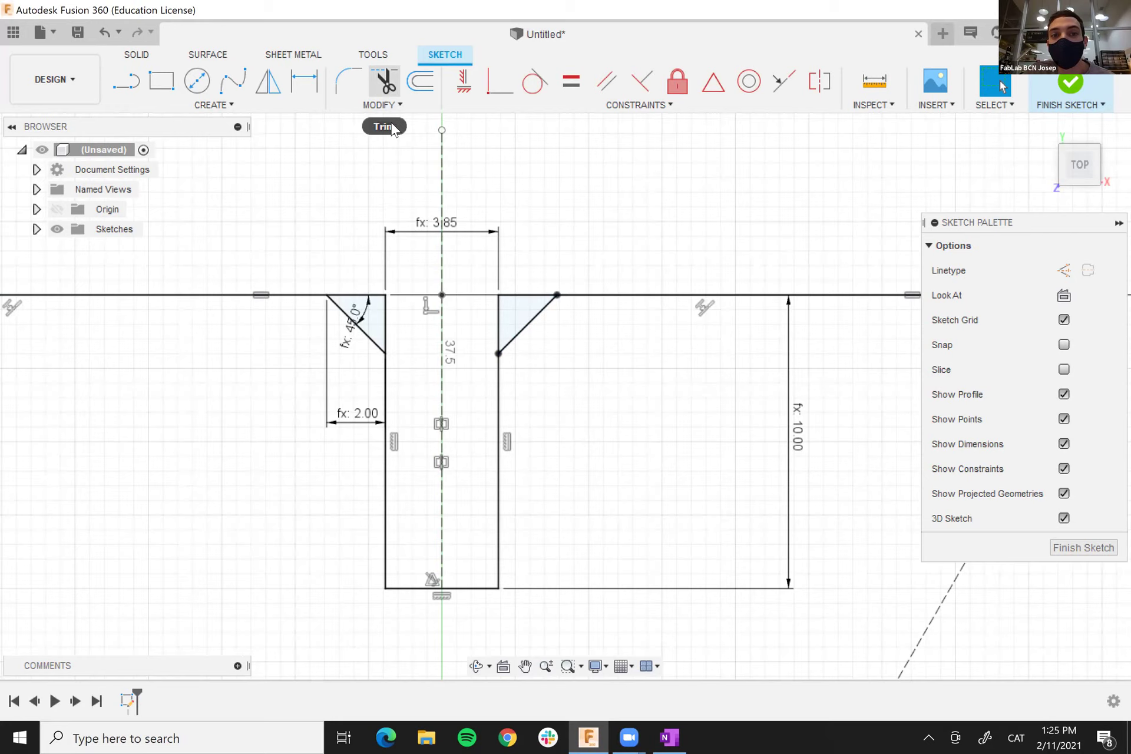
left_click(386, 83)
left_click(365, 311)
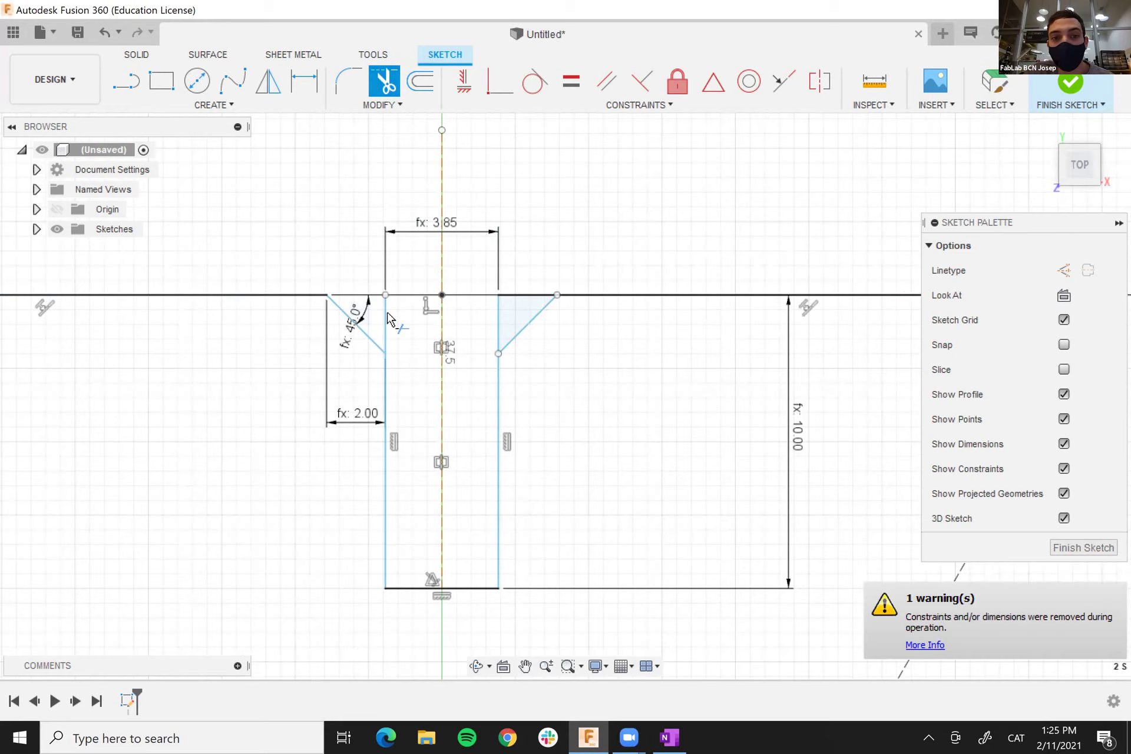
left_click(387, 320)
left_click(508, 325)
left_click(530, 297)
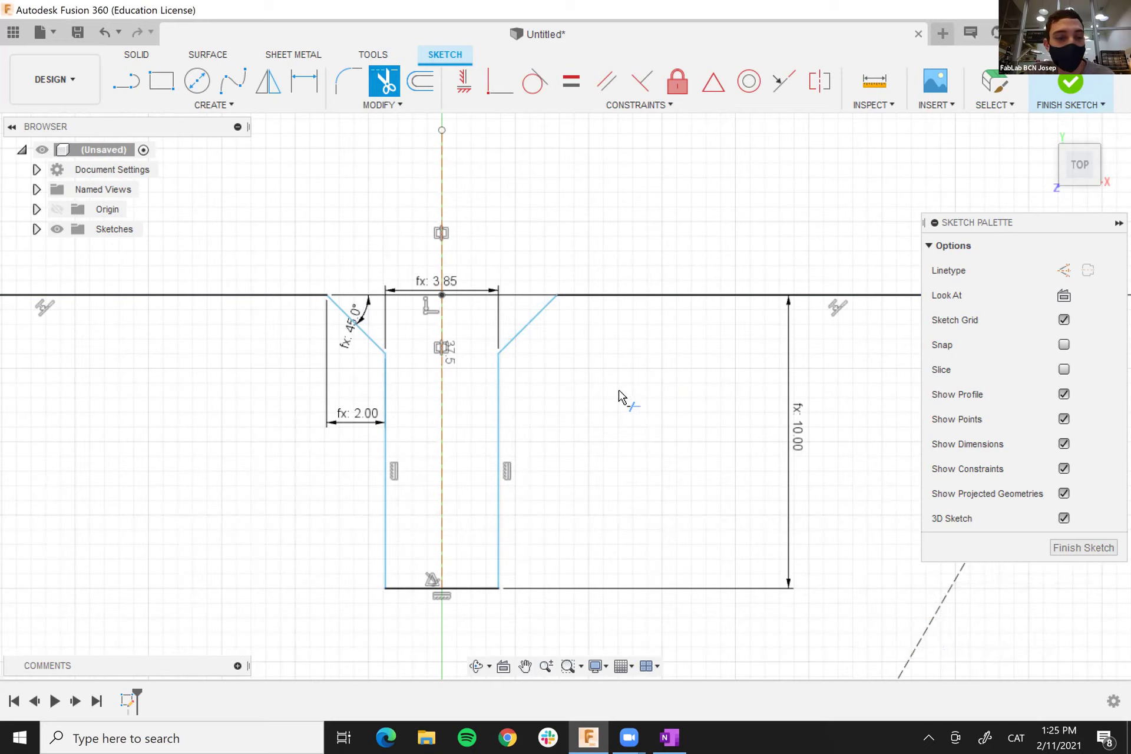
key("Escape")
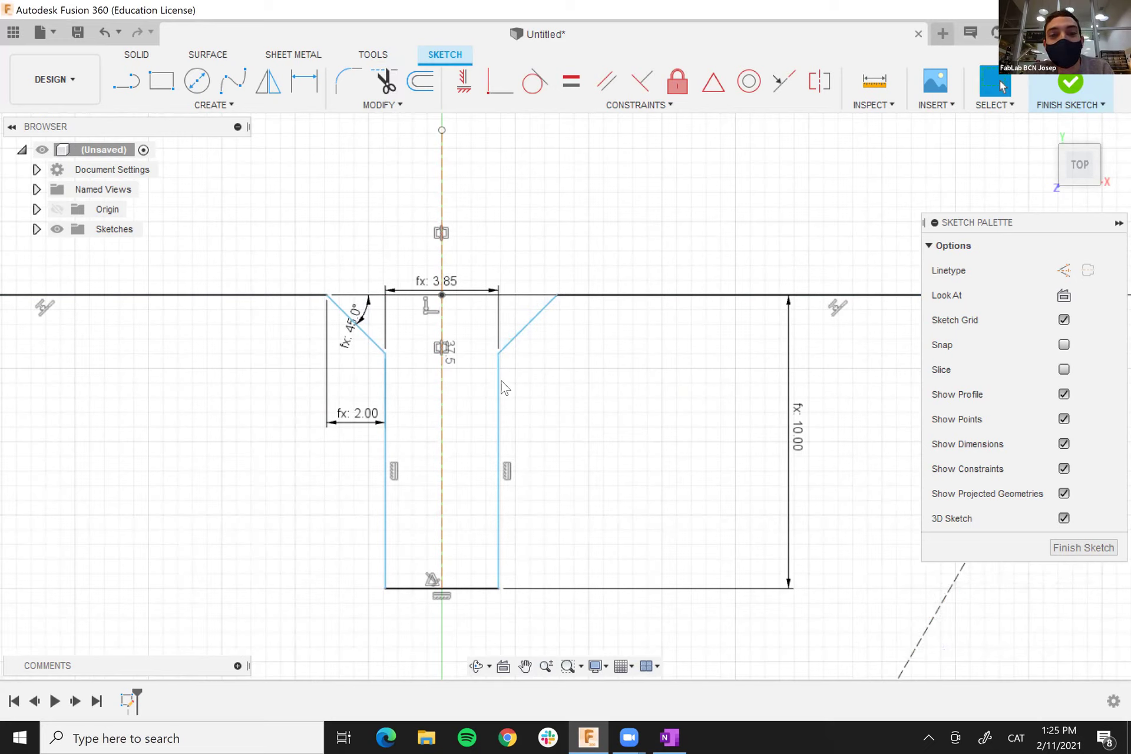
- Apply an Equal constraint to the two top-edge lines on either side of the slot to centre it
mouse_move(498, 408)
left_mouse_down()
mouse_move(524, 408)
mouse_move(463, 416)
mouse_move(528, 412)
mouse_move(489, 422)
mouse_move(499, 418)
left_mouse_up()
scroll(499, 418, "up", 2)
scroll(503, 424, "down", 4)
mouse_move(547, 428)
left_mouse_down()
mouse_move(490, 430)
mouse_move(499, 430)
left_mouse_up()
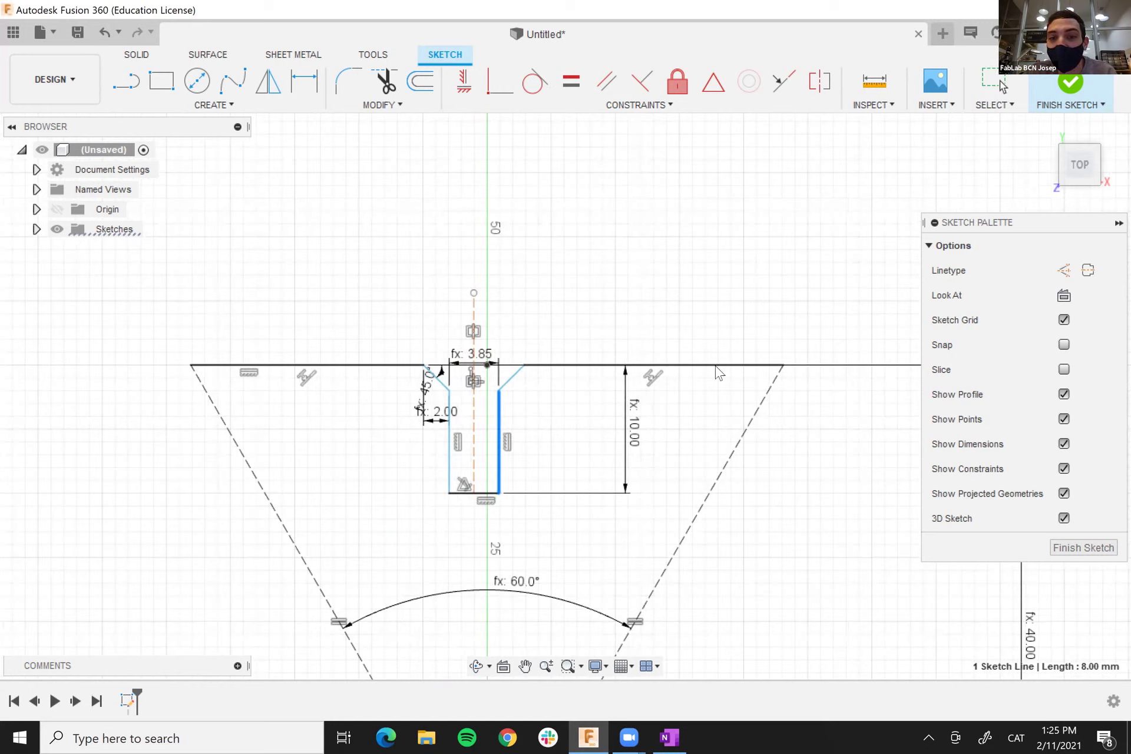
left_click(325, 370)
left_click(677, 365)
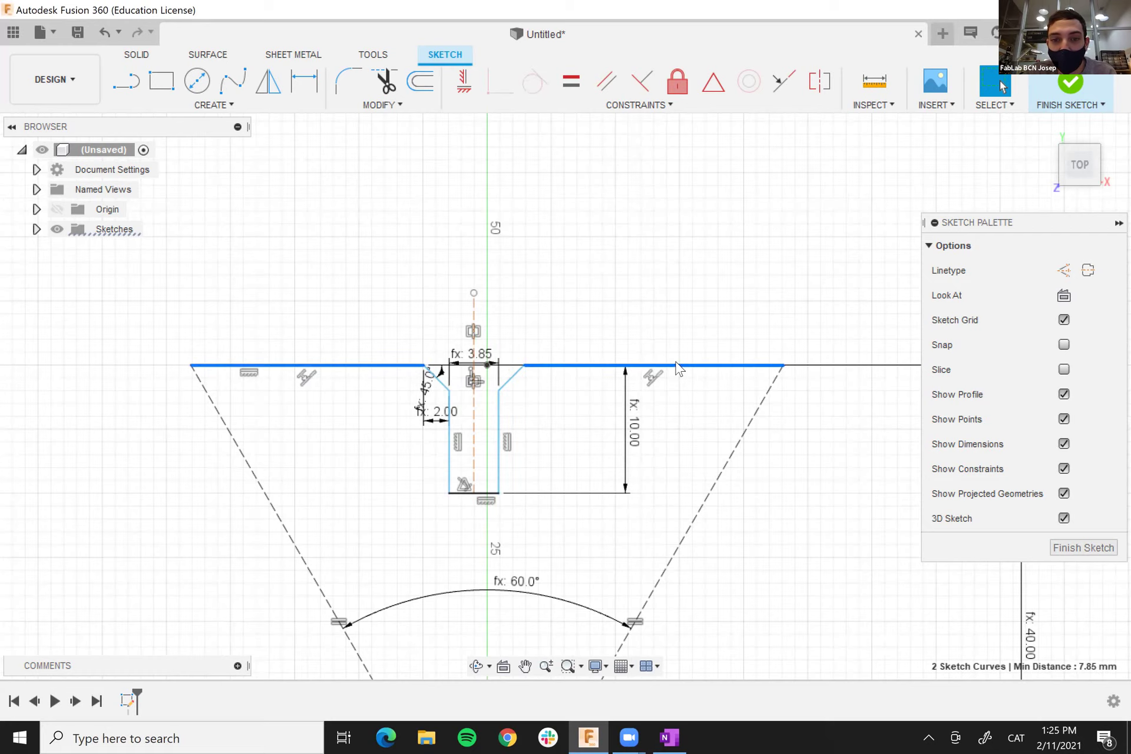
left_click(571, 82)
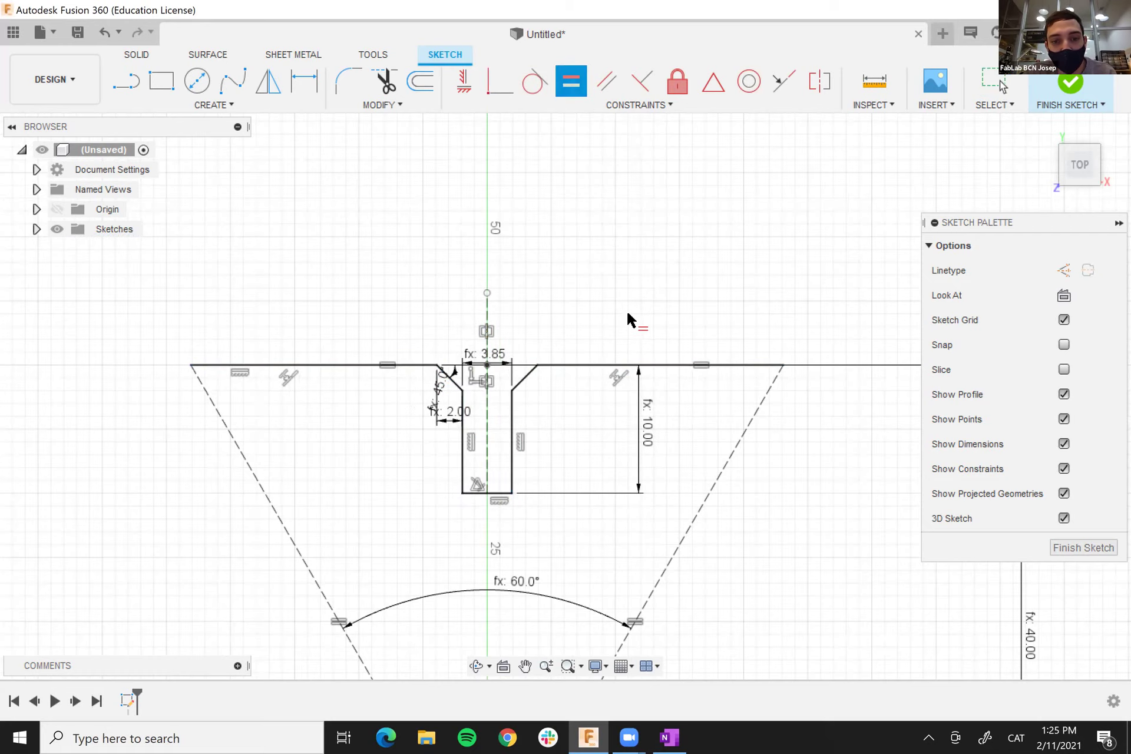
scroll(613, 368, "up", 2)
scroll(610, 442, "down", 3)
scroll(642, 541, "down", 3)
scroll(502, 265, "up", 3)
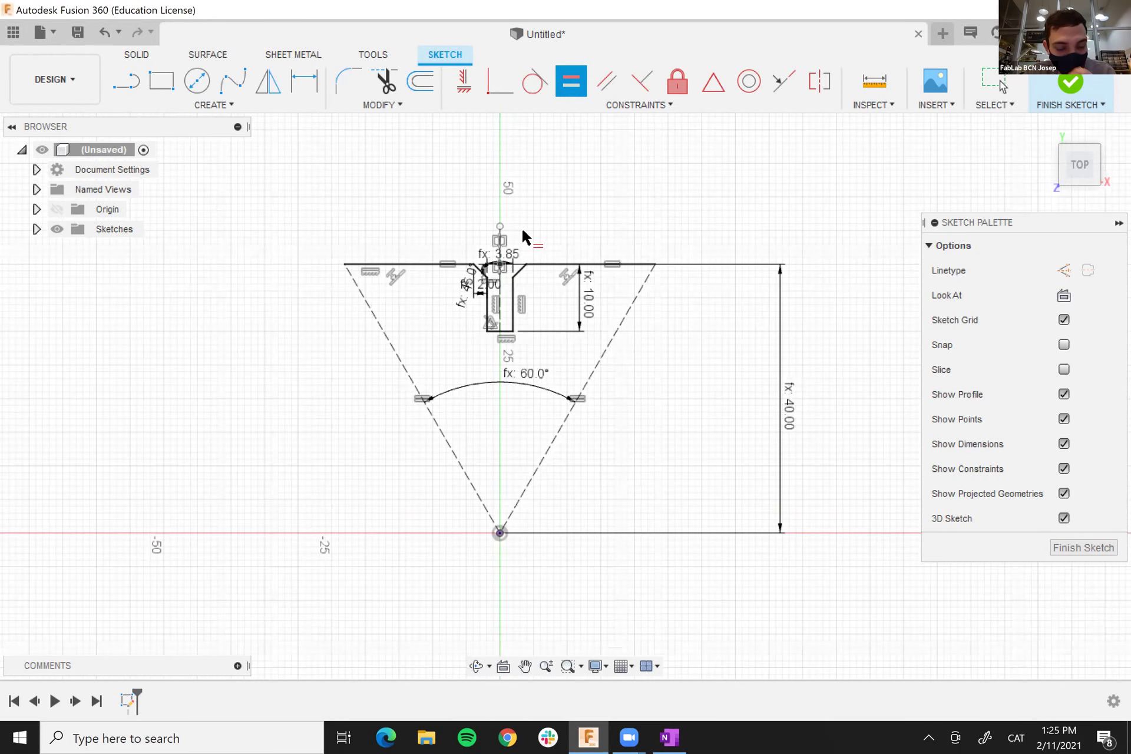
scroll(521, 239, "up", 1)
scroll(502, 242, "down", 2)
scroll(499, 285, "up", 2)
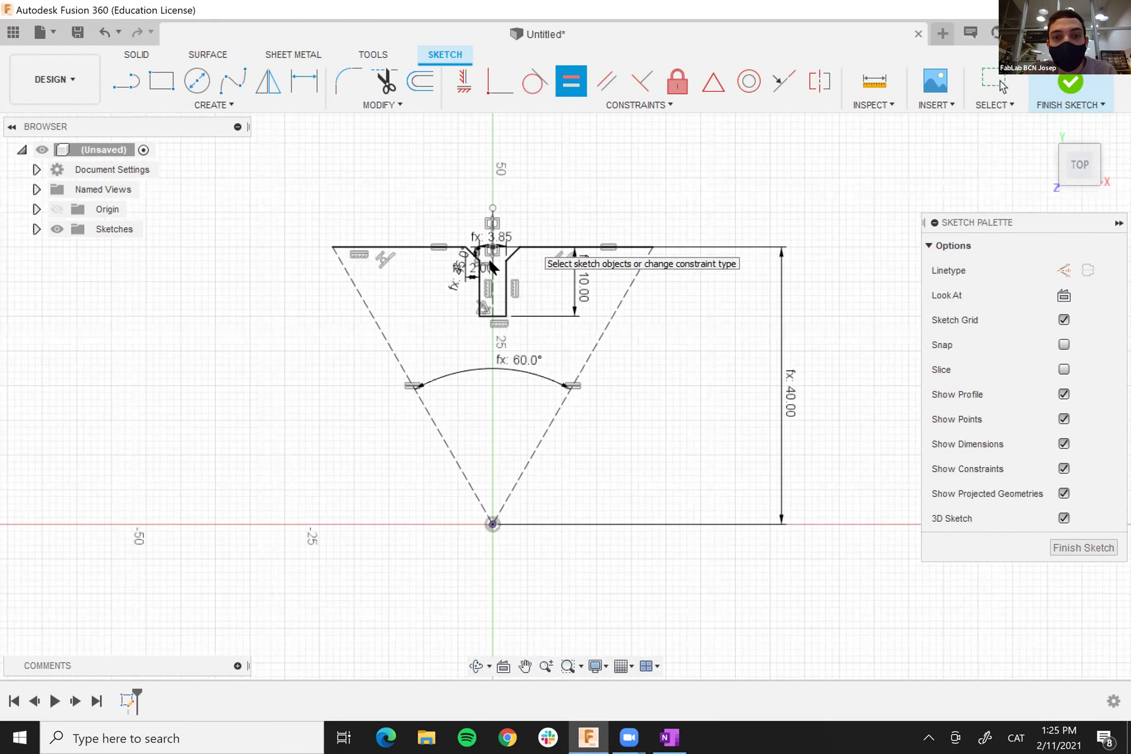
key("Escape")
- Start a circular sketch pattern with the top edges and chamfered slot outline as objects, leaving out the vertical construction line
scroll(500, 277, "up", 2)
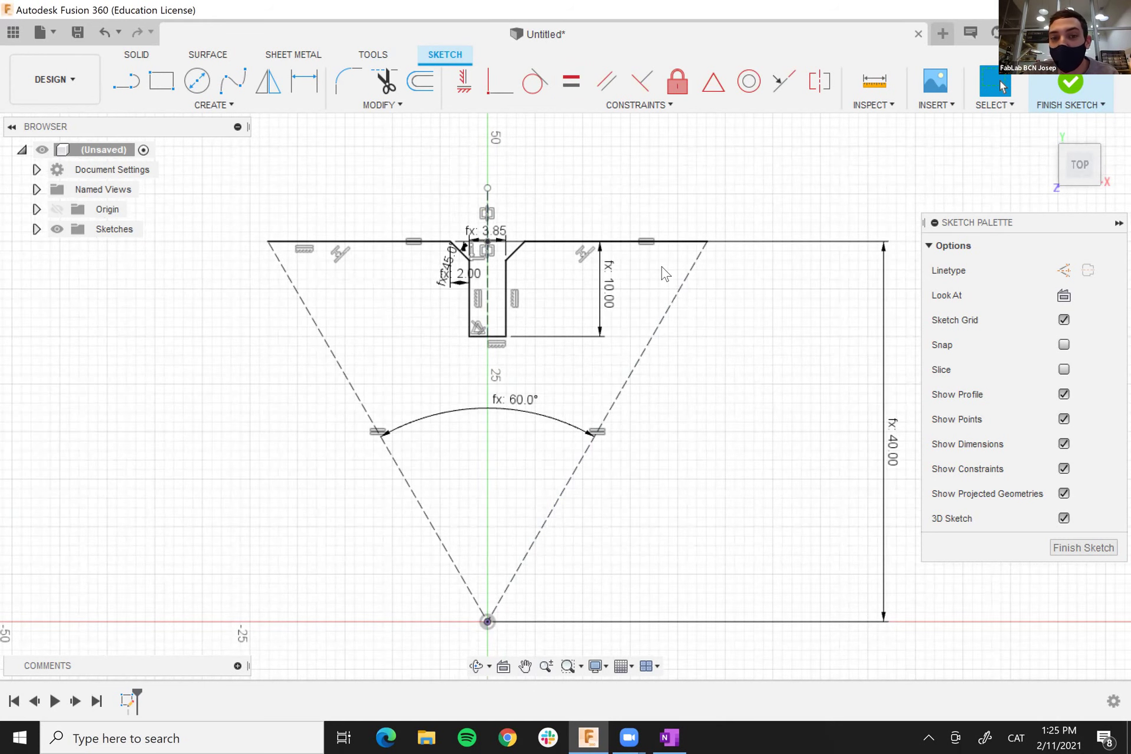
scroll(718, 367, "down", 4)
left_click(231, 105)
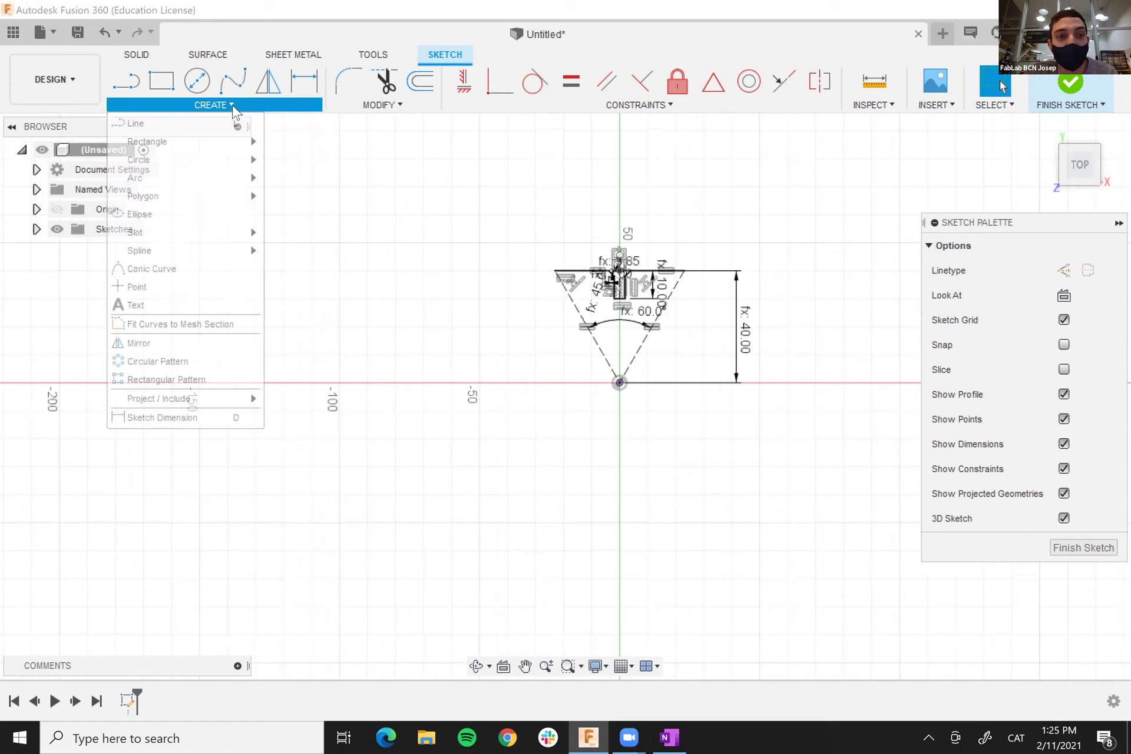
left_click(198, 361)
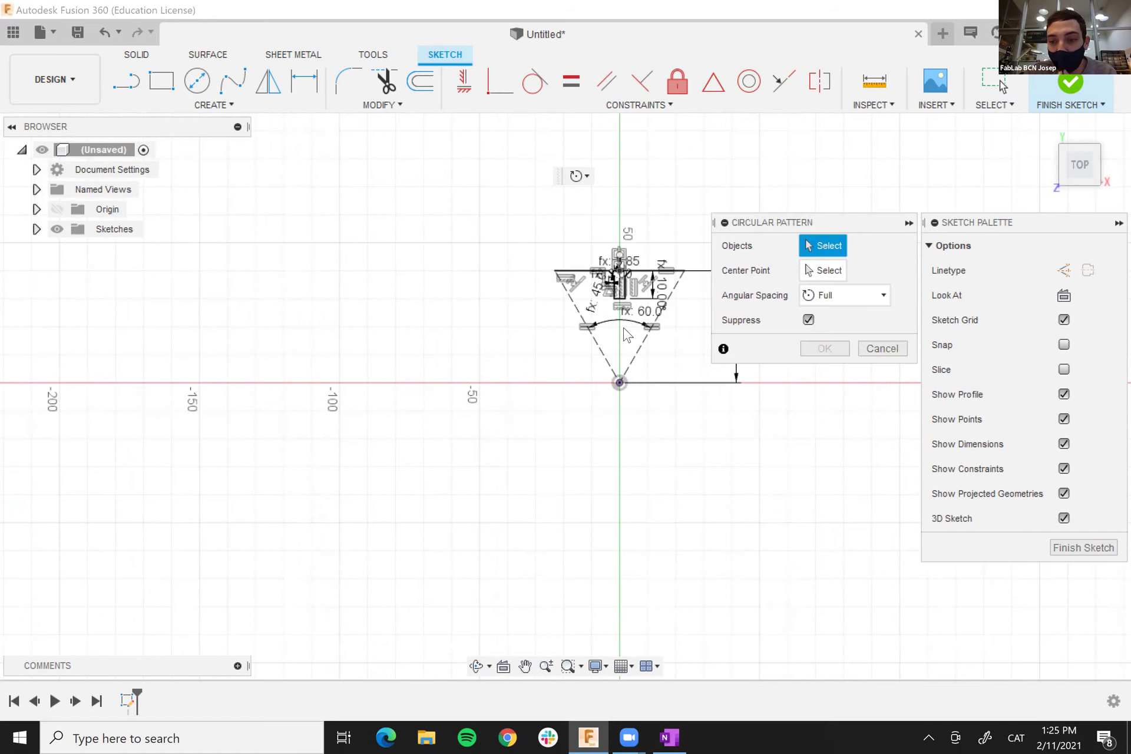
scroll(634, 325, "up", 2)
scroll(652, 323, "down", 5)
scroll(684, 314, "up", 3)
scroll(687, 318, "up", 2)
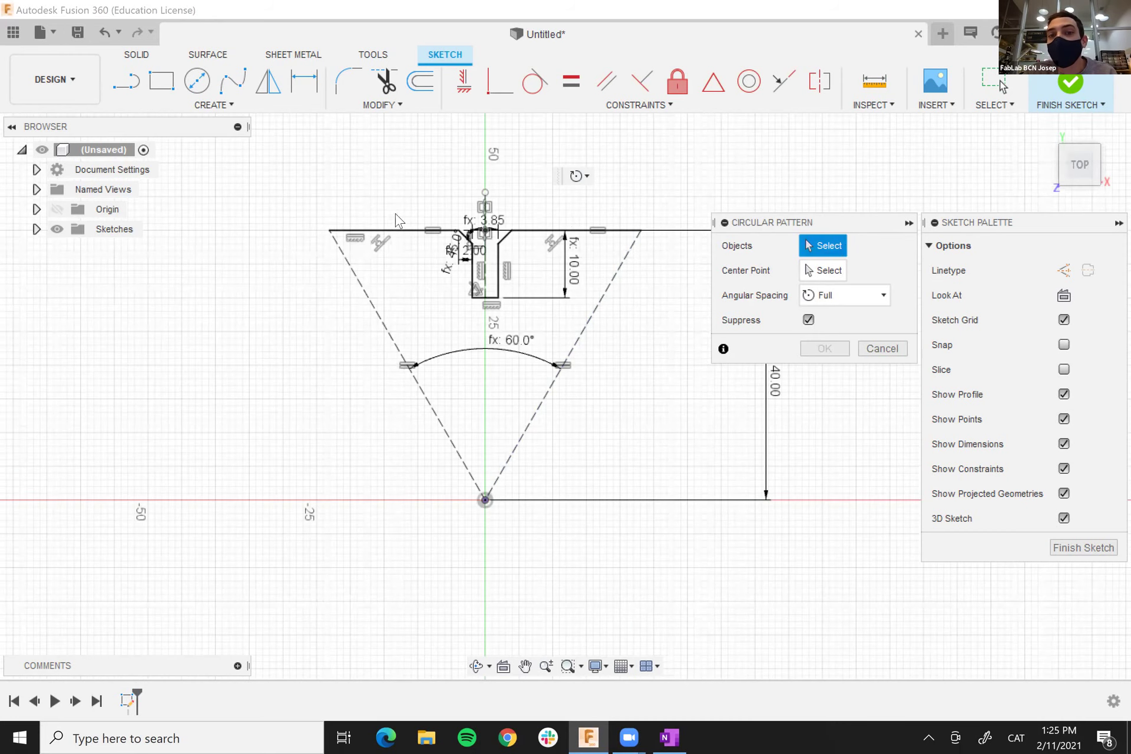
left_click(447, 231)
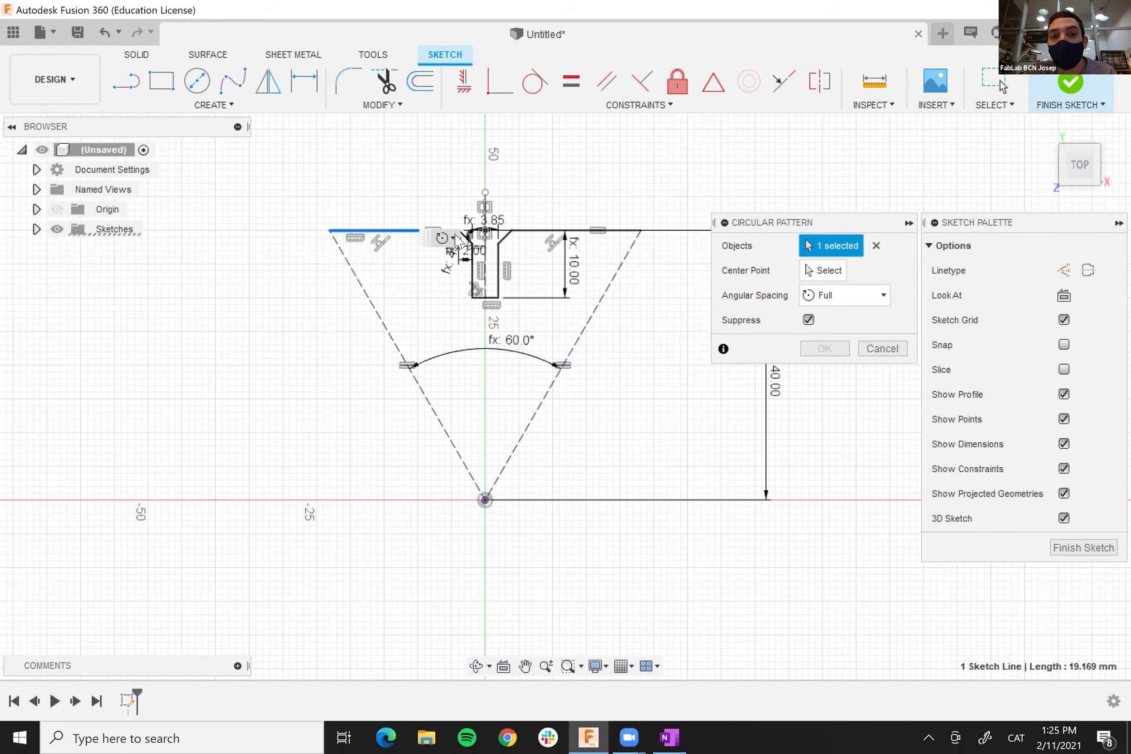
scroll(466, 234, "down", 2)
scroll(466, 235, "up", 5)
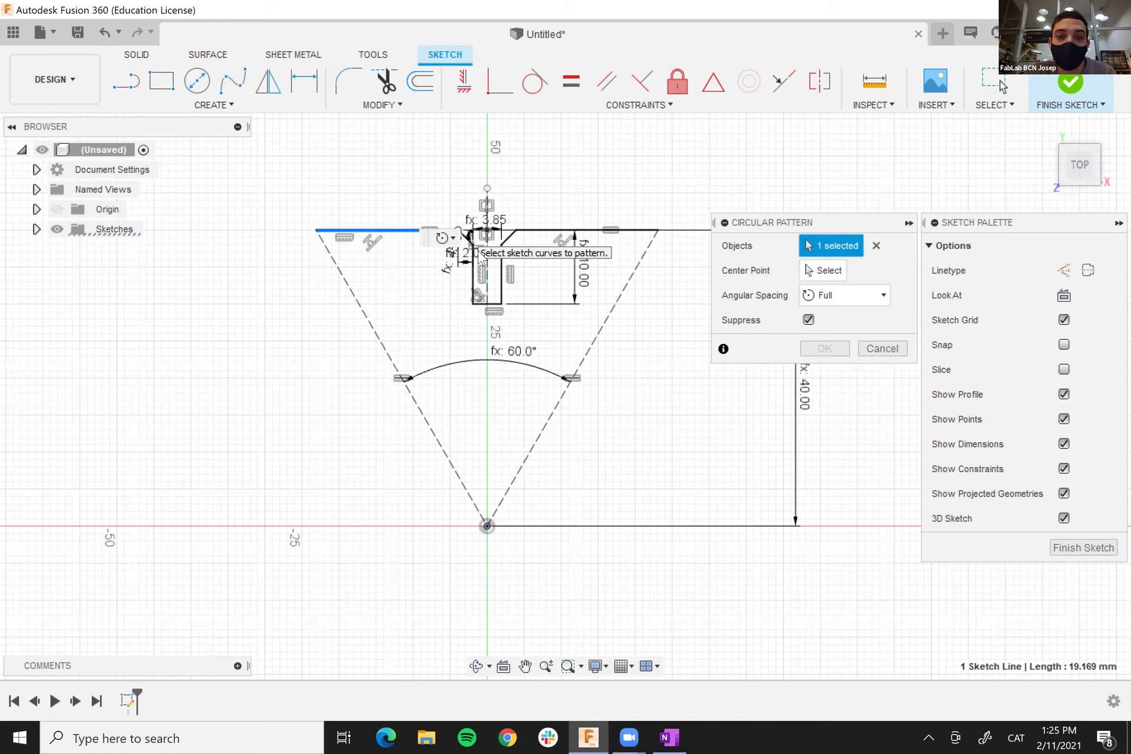
scroll(474, 250, "down", 1)
scroll(423, 253, "down", 3)
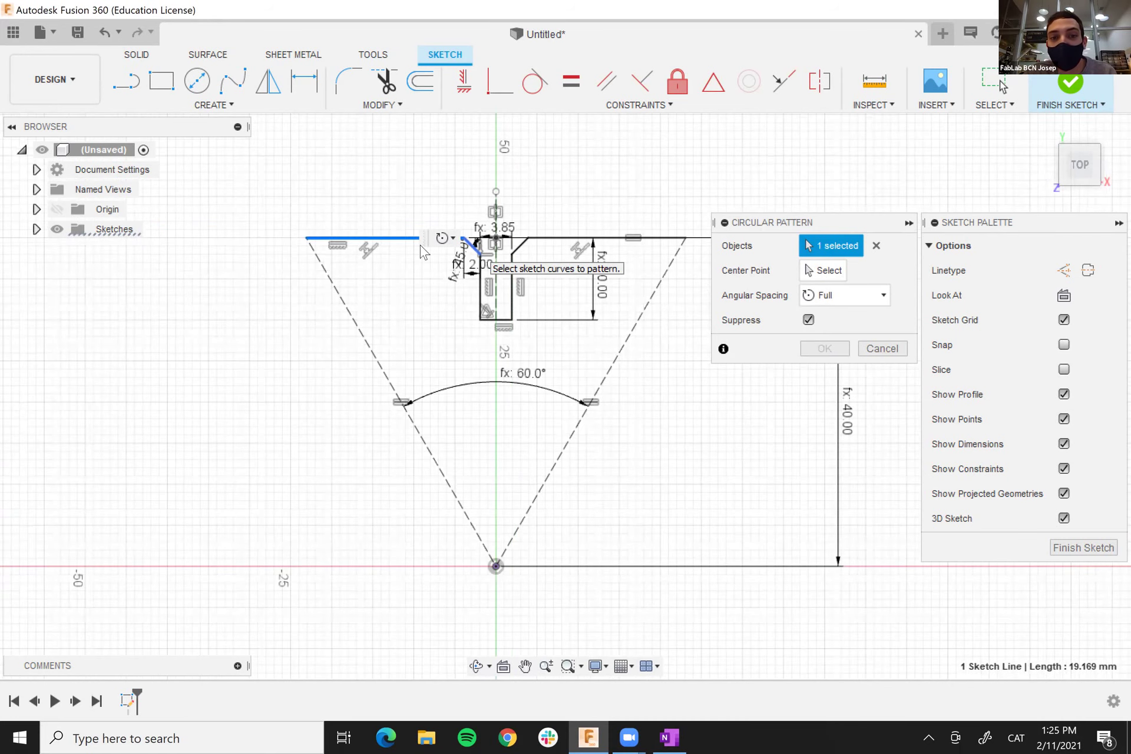
left_click_drag(644, 317, 646, 319)
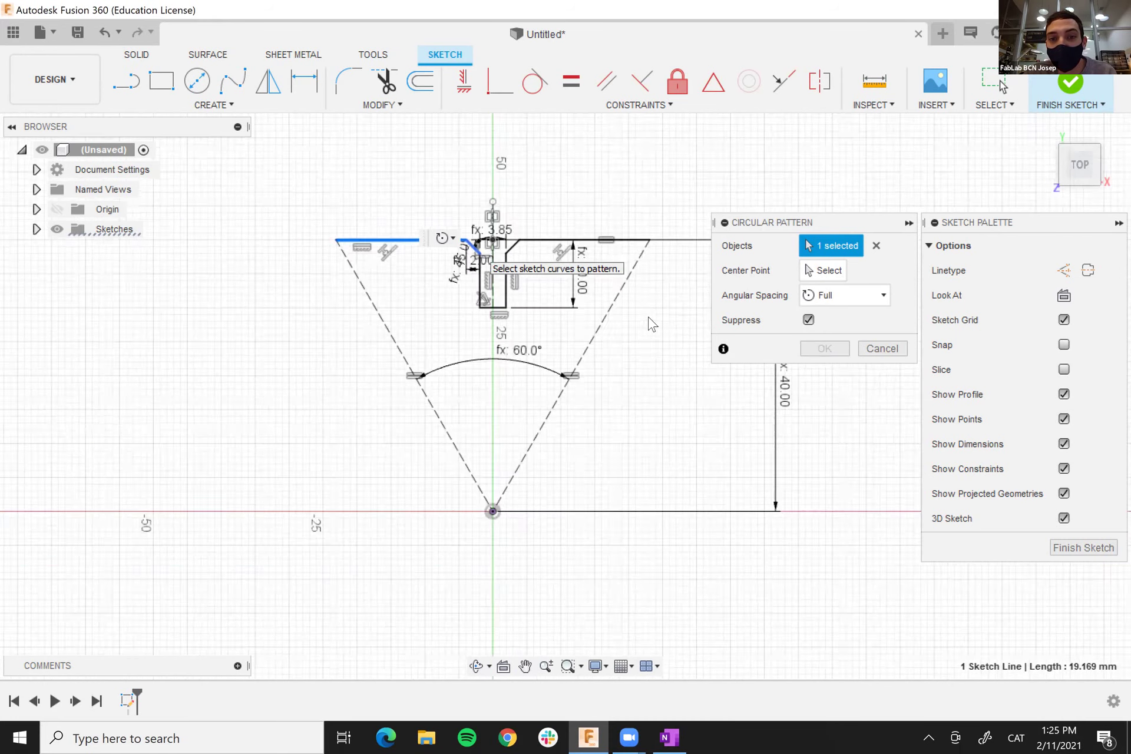
left_click(402, 240)
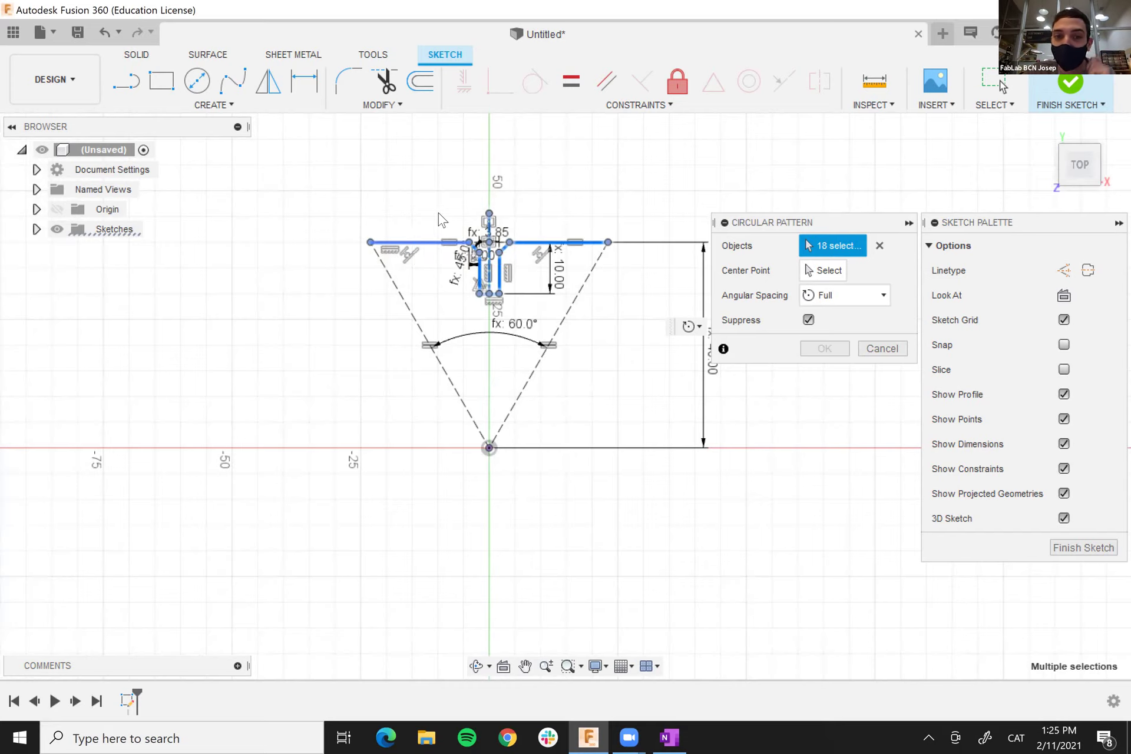
scroll(513, 276, "down", 2)
scroll(515, 230, "up", 4)
scroll(496, 221, "up", 2)
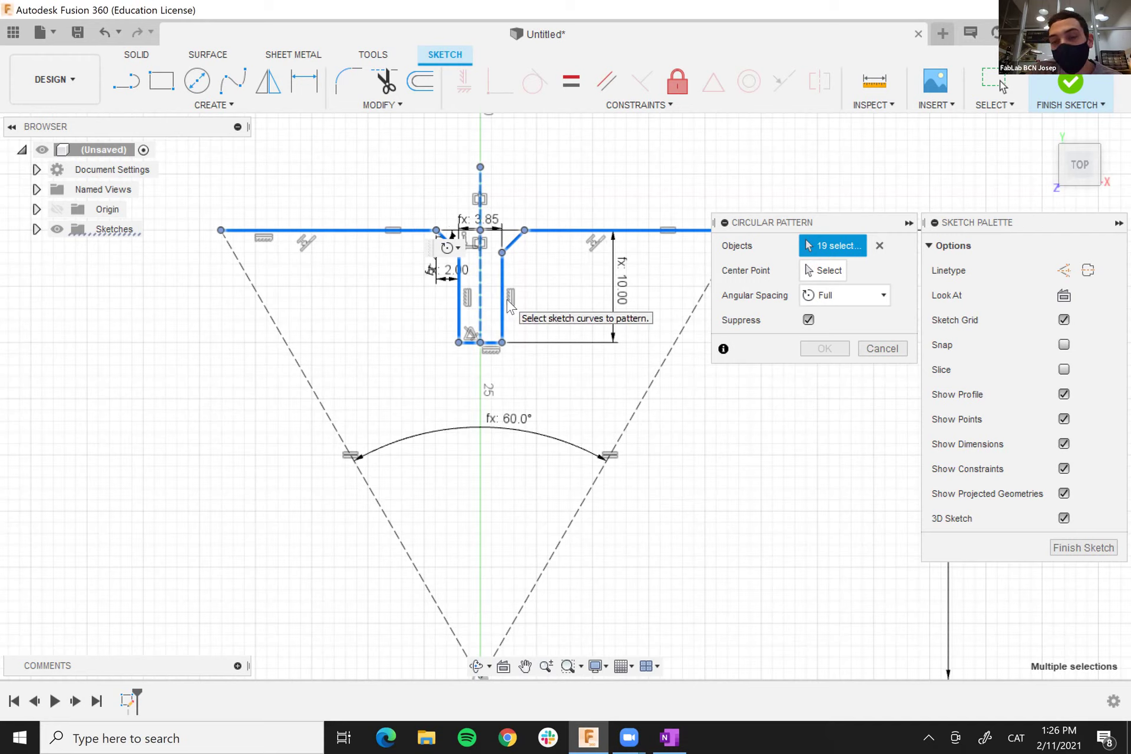
left_click(480, 176)
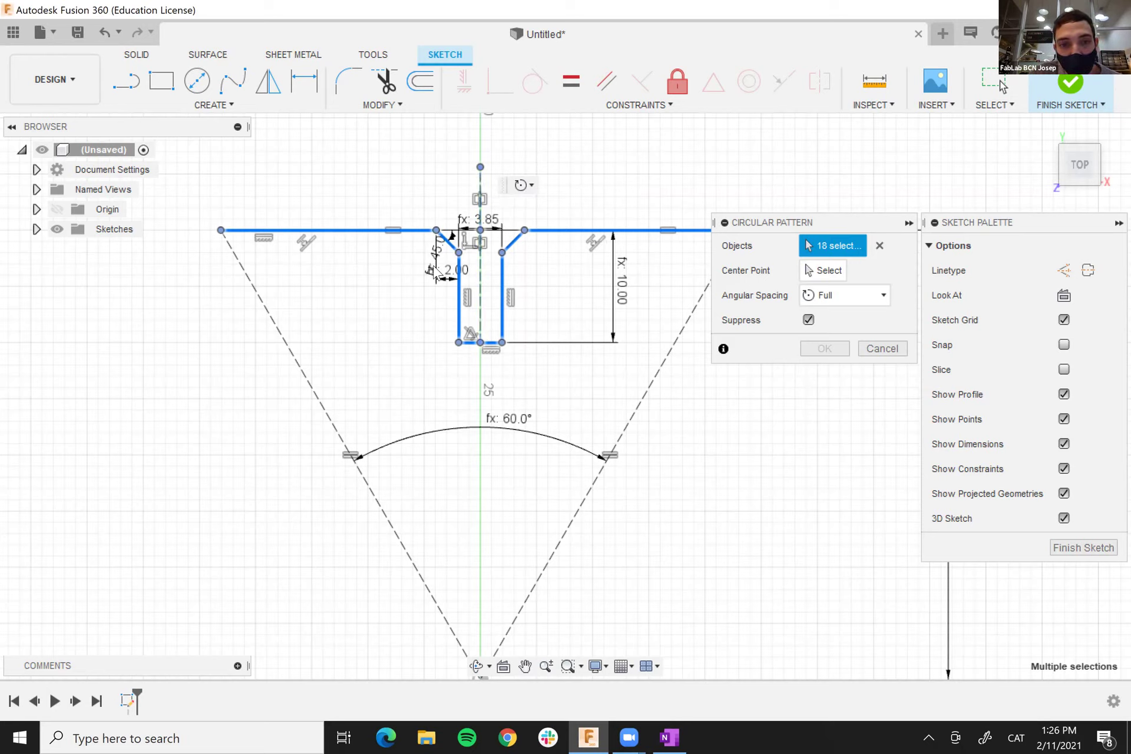
scroll(437, 272, "down", 2)
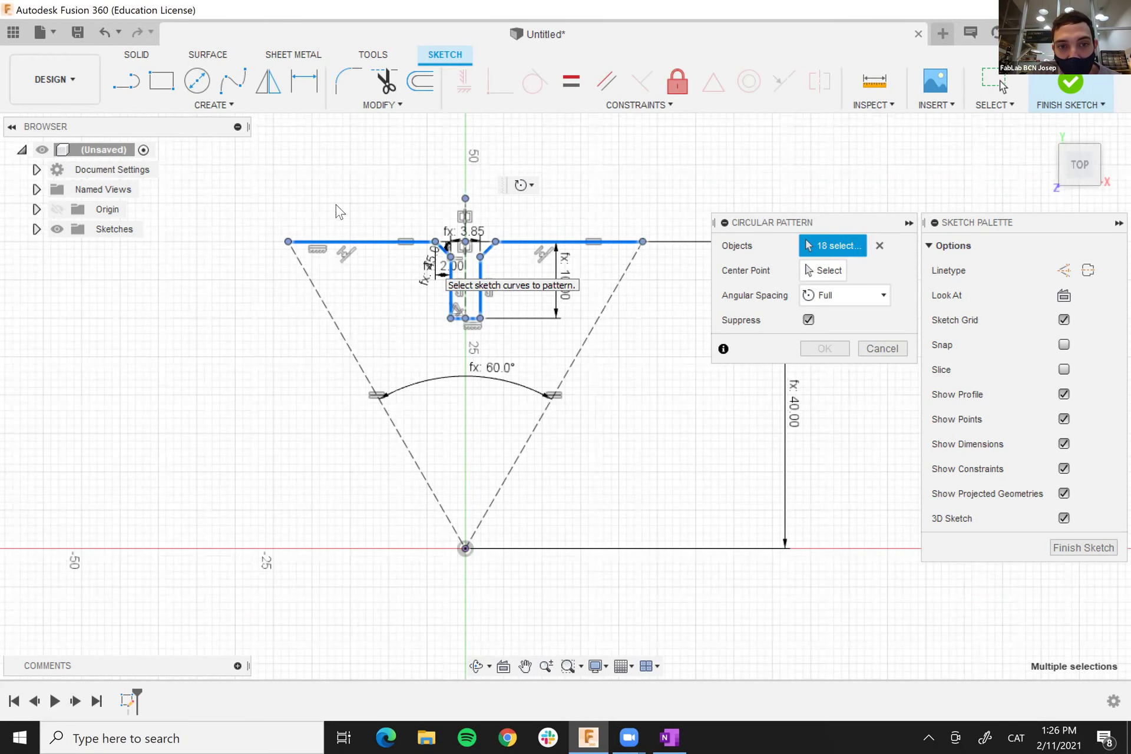
scroll(436, 266, "down", 3)
scroll(478, 257, "up", 4)
- Set the sketch origin, where the two dashed lines meet, as the circular pattern's center point
left_click(826, 274)
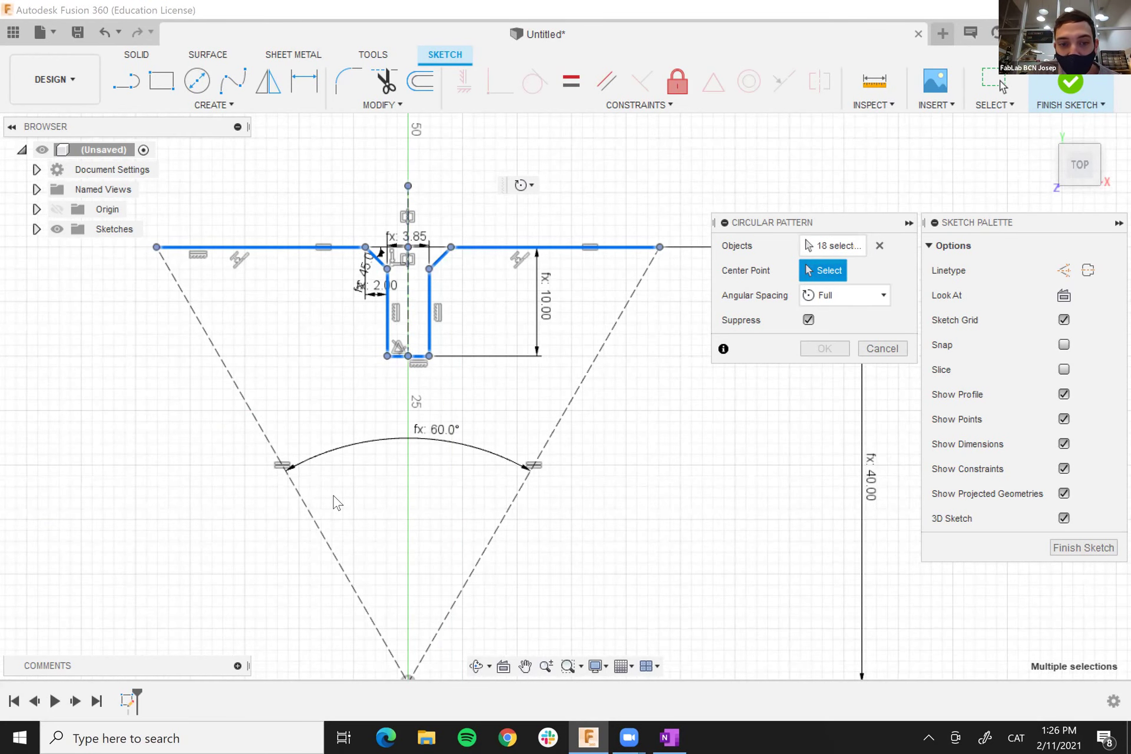
scroll(337, 502, "down", 4)
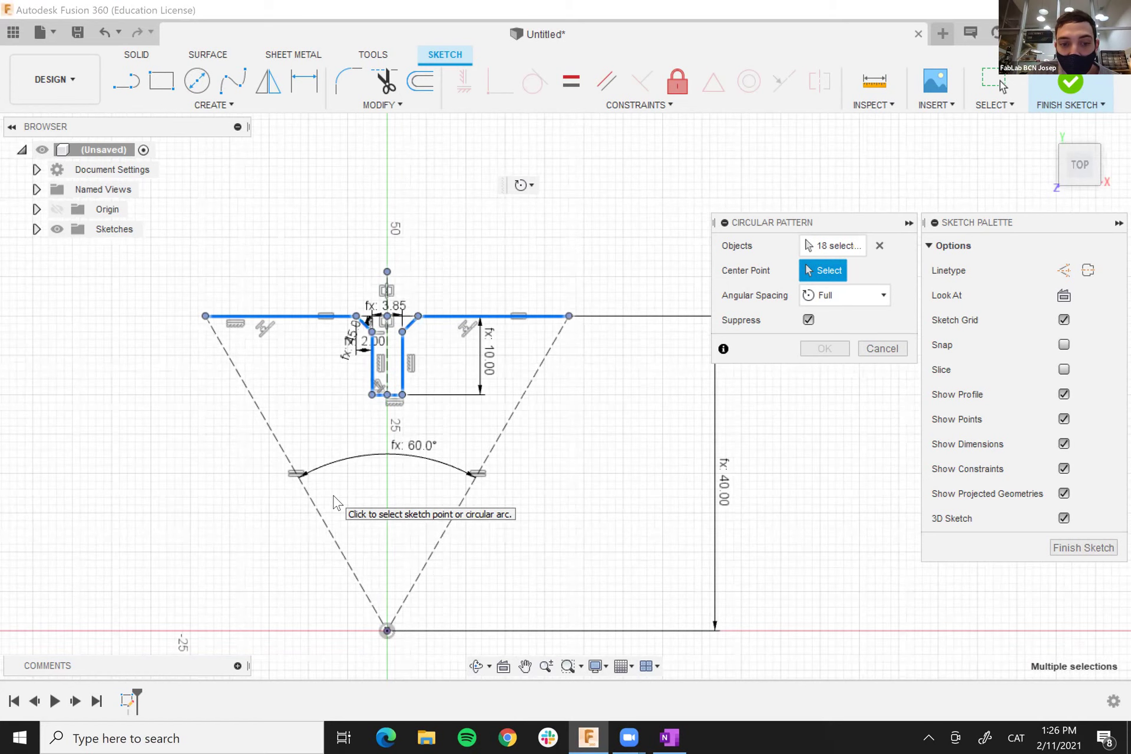
left_click(378, 607)
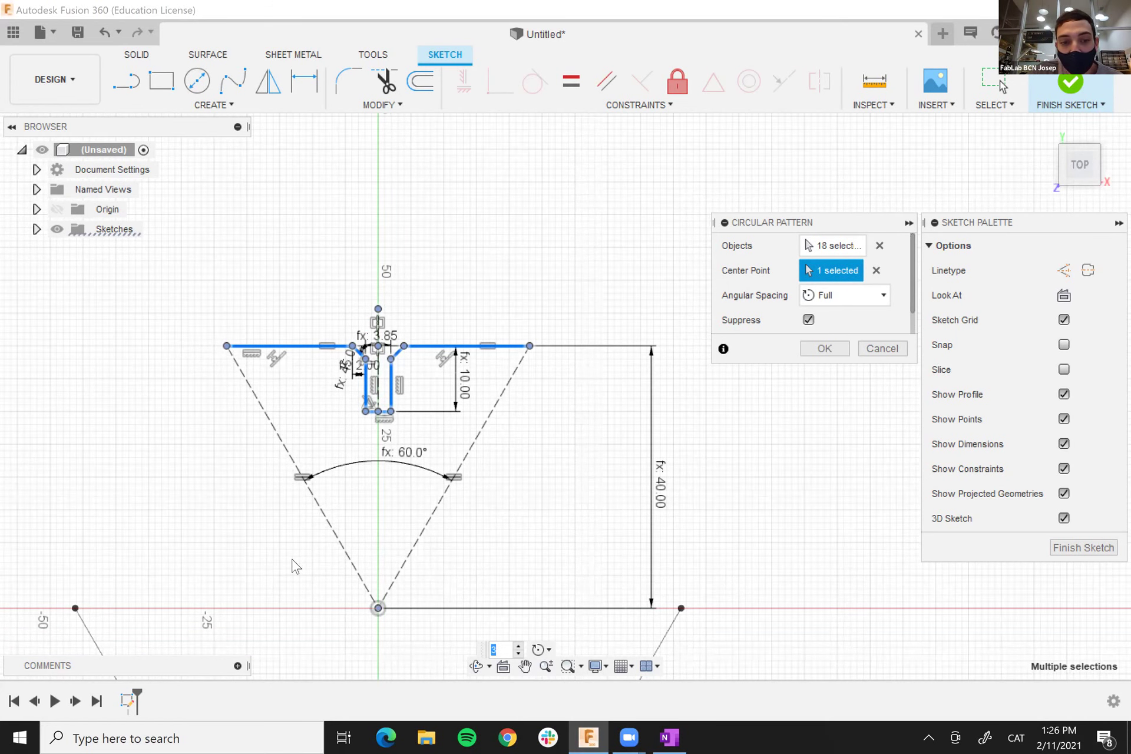
scroll(304, 548, "up", 1)
right_click_drag(306, 522, 287, 547)
left_click(287, 547)
mouse_move(374, 330)
middle_mouse_down()
mouse_move(479, 69)
mouse_move(471, 85)
middle_mouse_up()
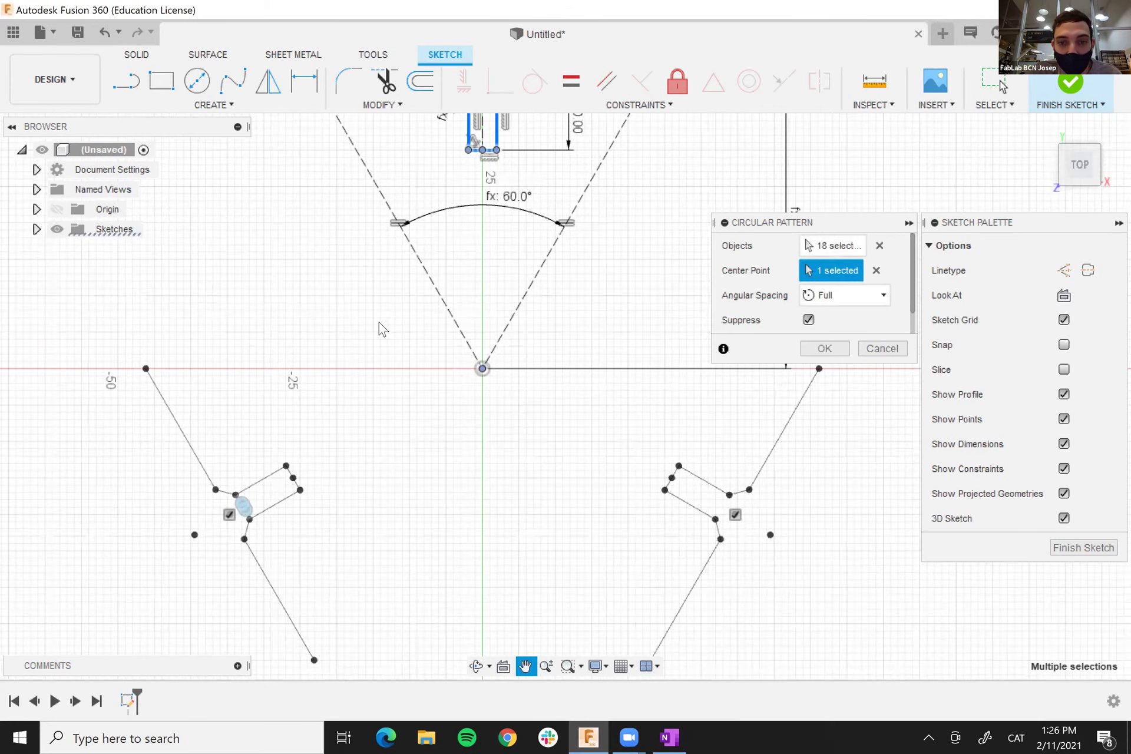
scroll(379, 323, "up", 1)
scroll(379, 323, "down", 4)
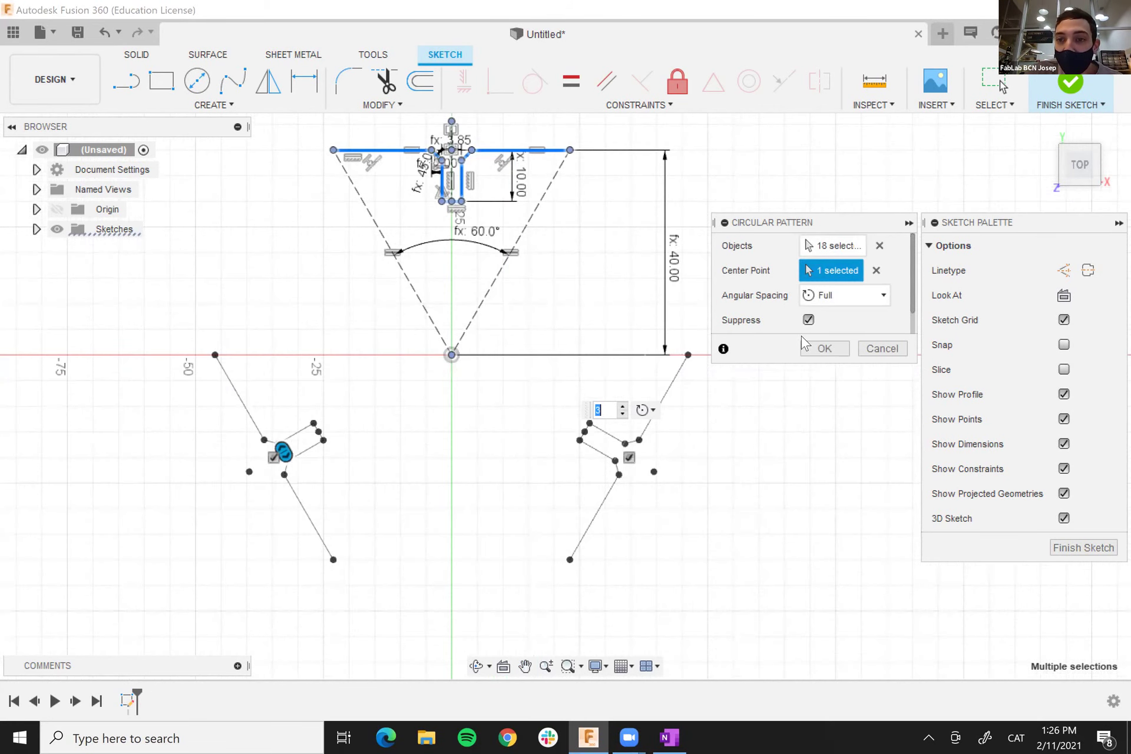
- Set the circular pattern's quantity to the NumberSides parameter and create the pattern
left_click_drag(817, 219, 780, 160)
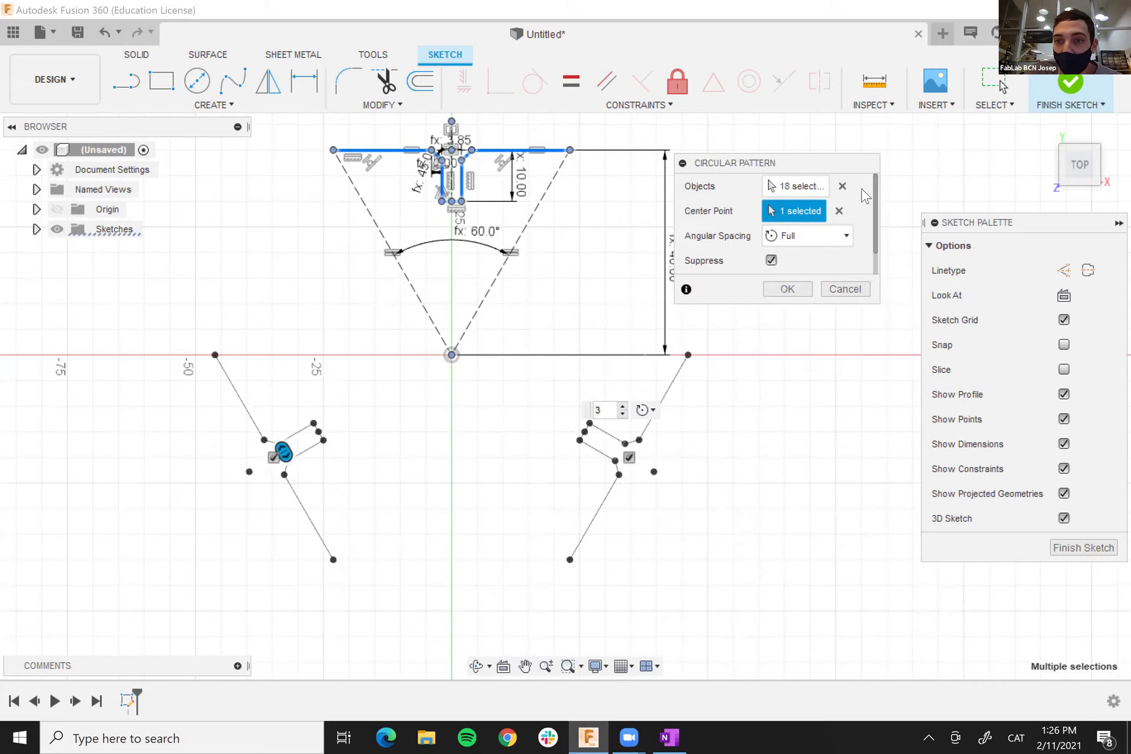
left_click_drag(877, 200, 808, 255)
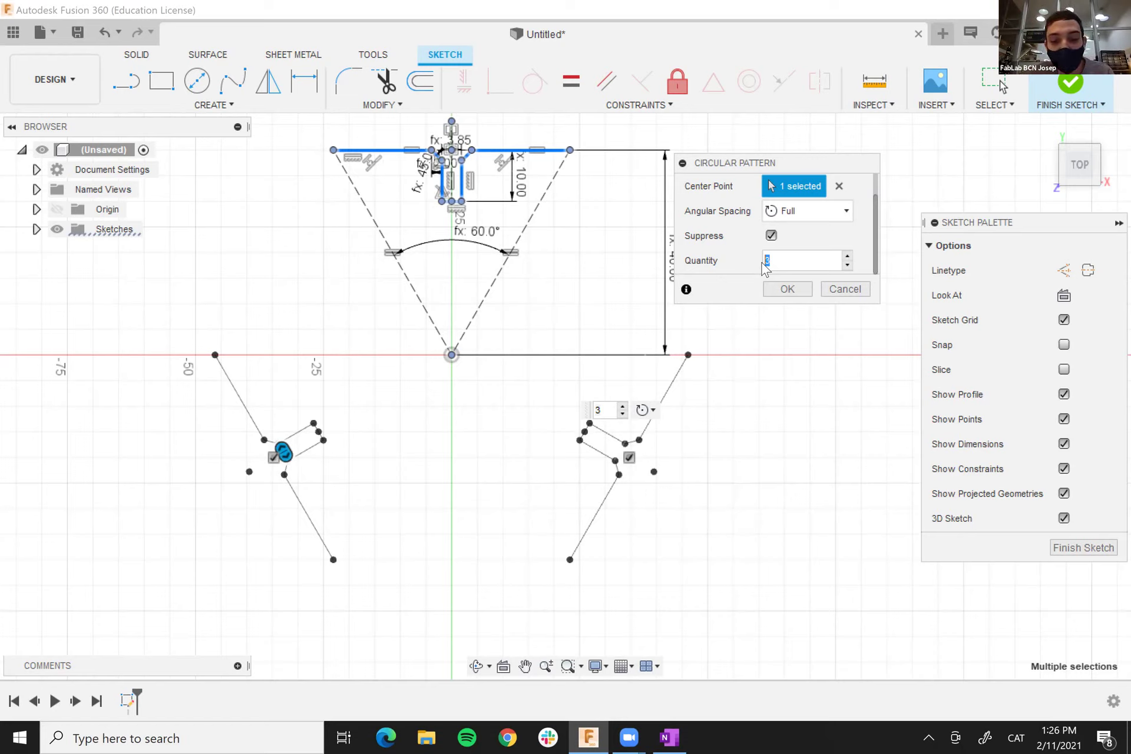
type("Nu")
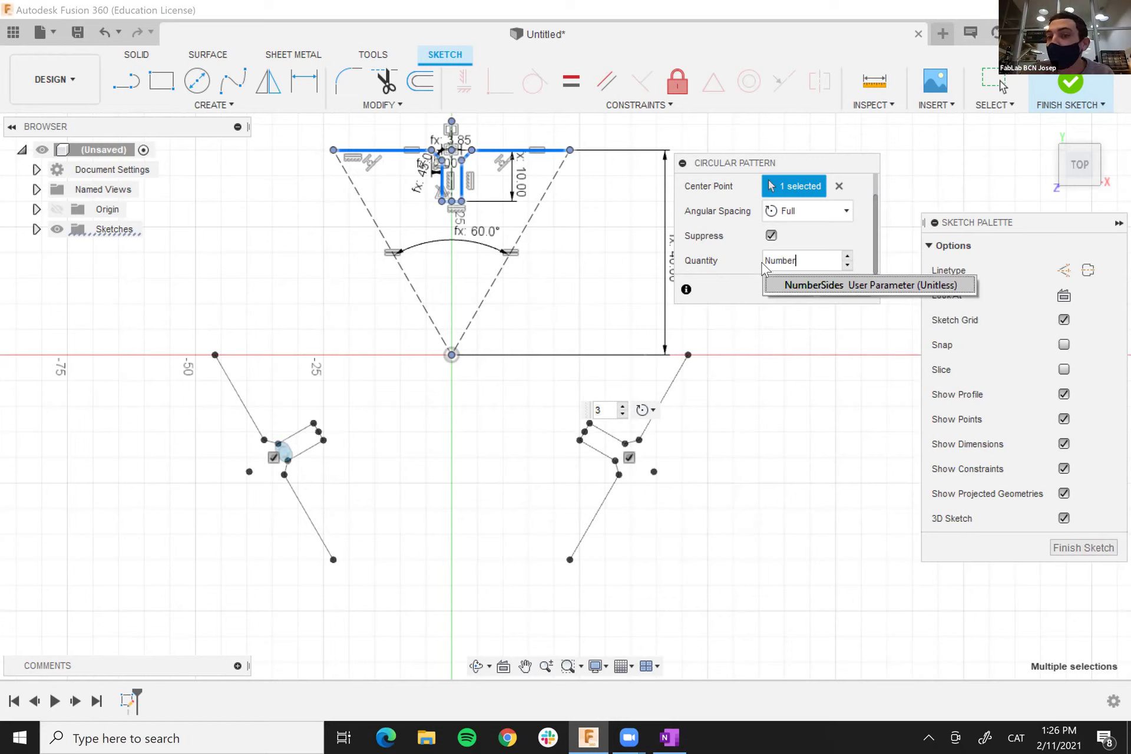
type("mber")
left_click(840, 285)
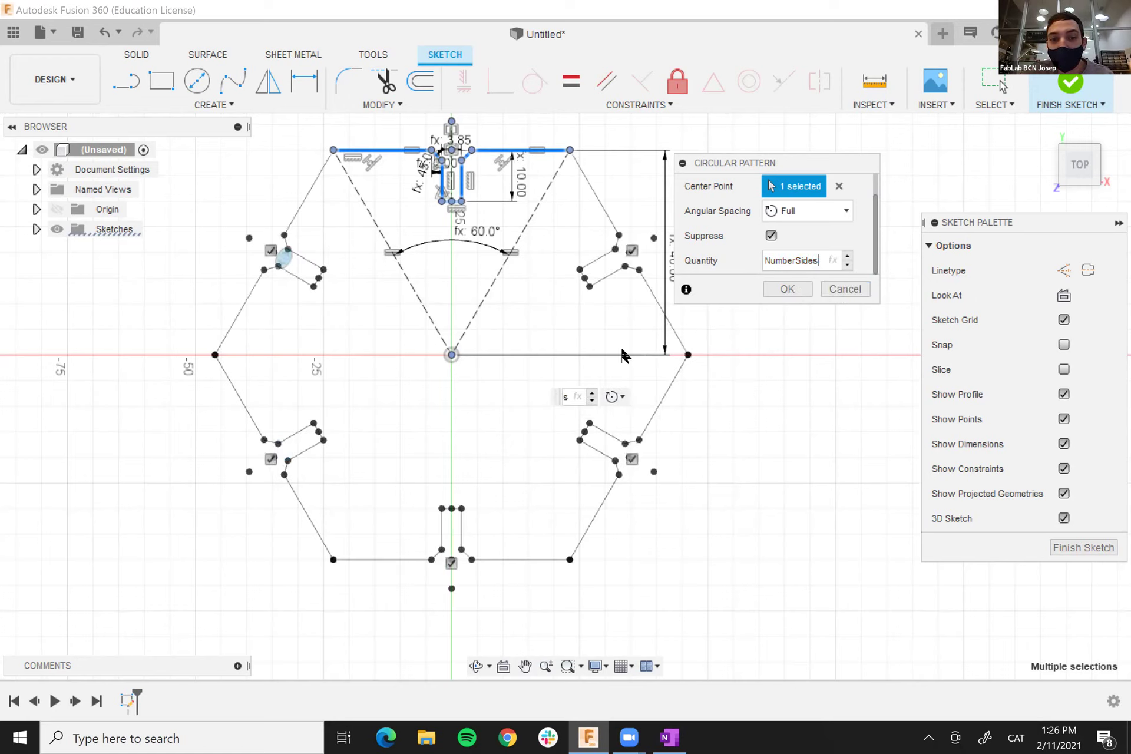
left_click(779, 293)
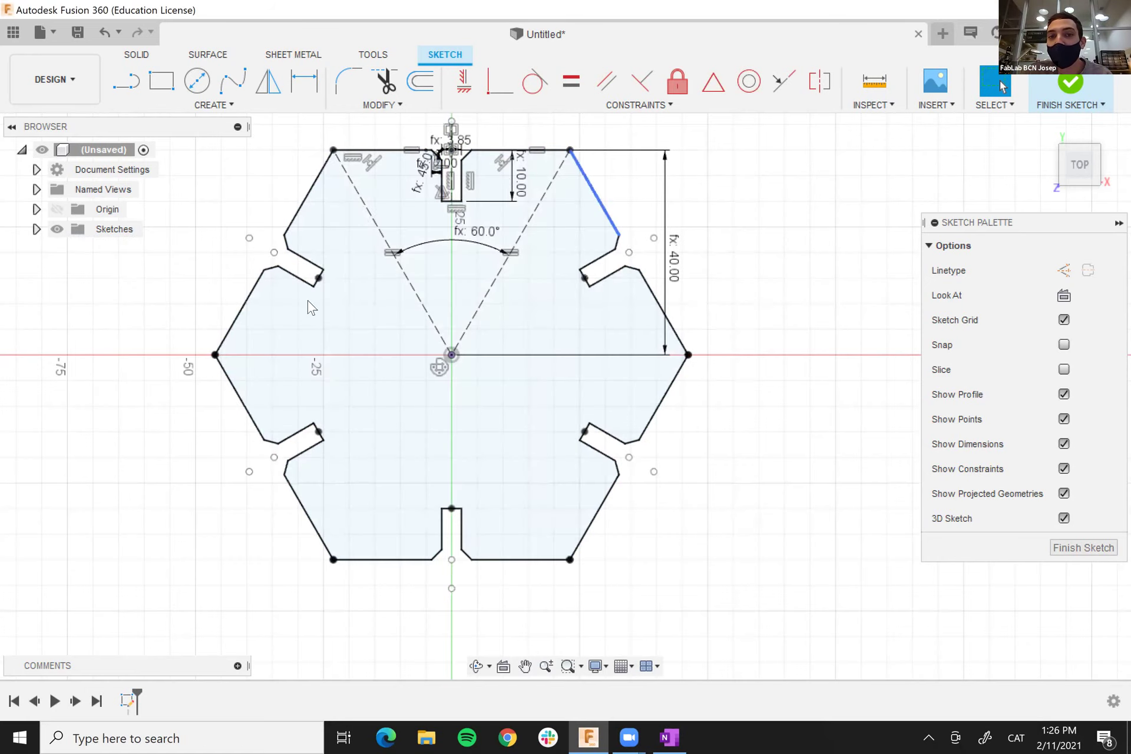
- Try the NumberSides user parameter at 8 to test how the patterned polygon sketch responds
left_click(460, 307)
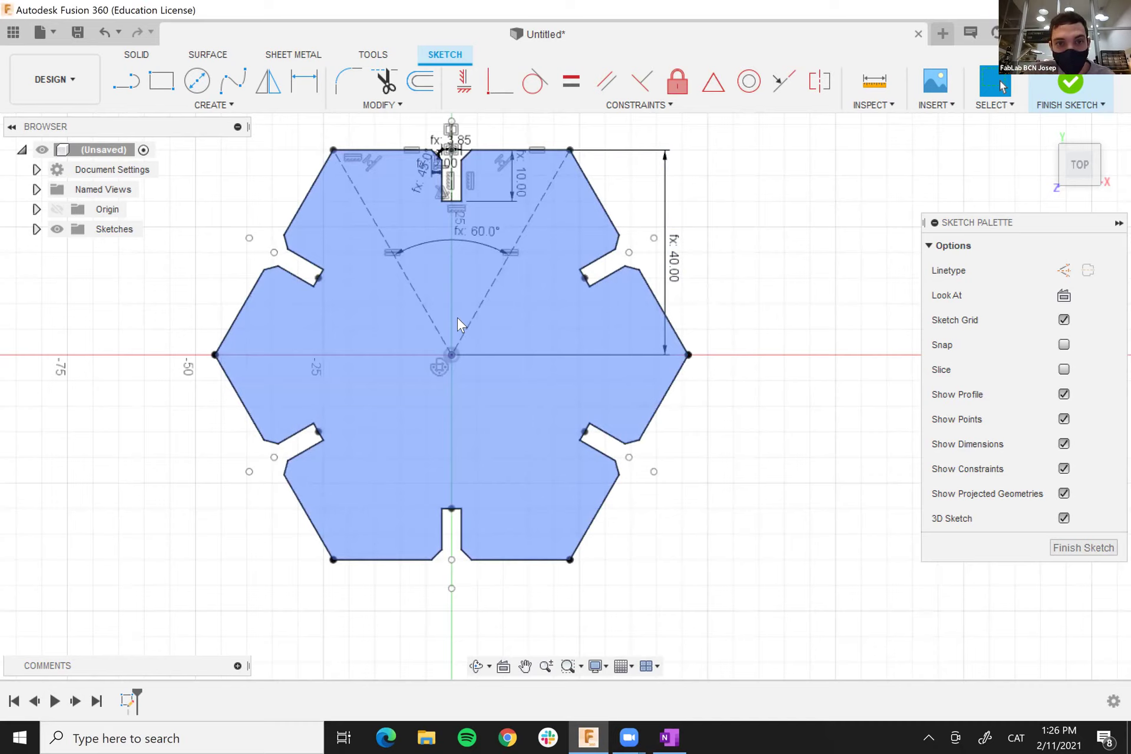
scroll(458, 325, "down", 3)
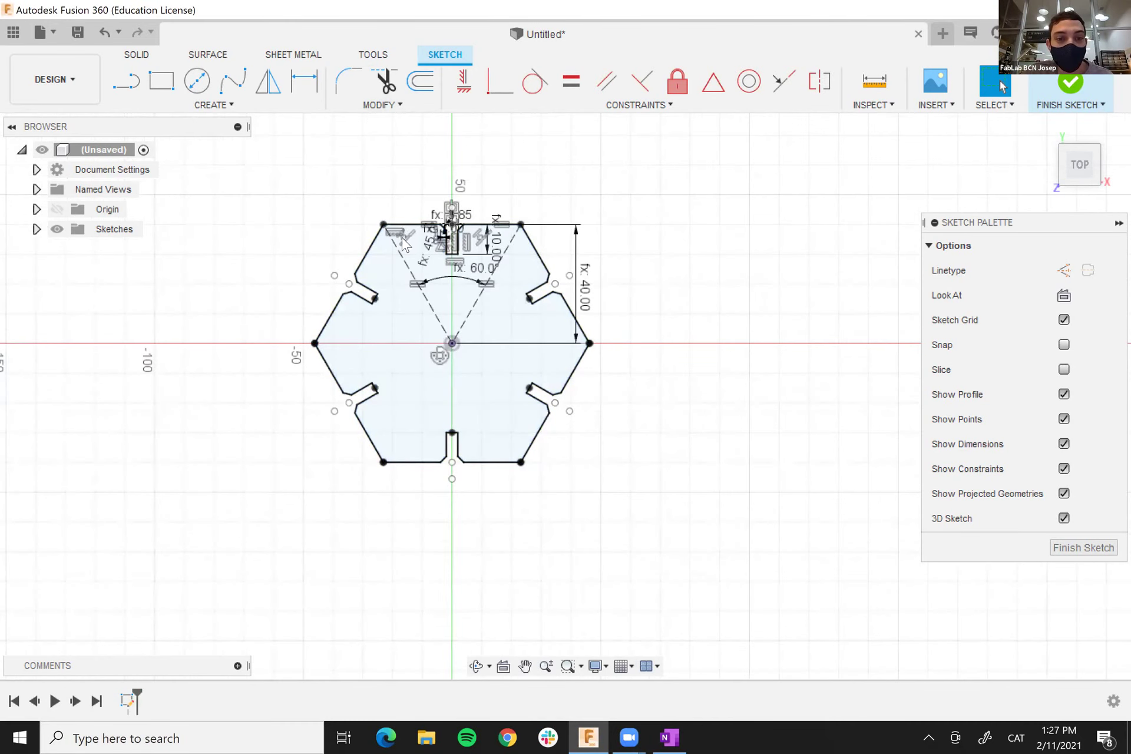
middle_click_drag(480, 444, 512, 455)
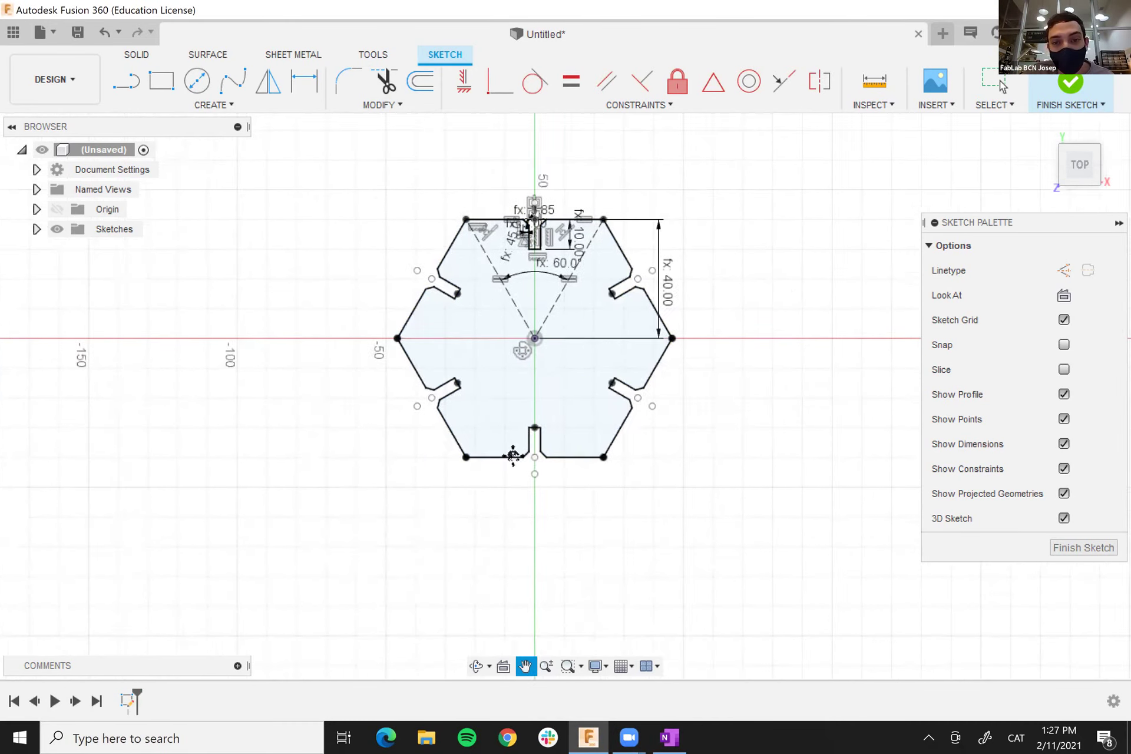
left_click(384, 106)
left_click(372, 254)
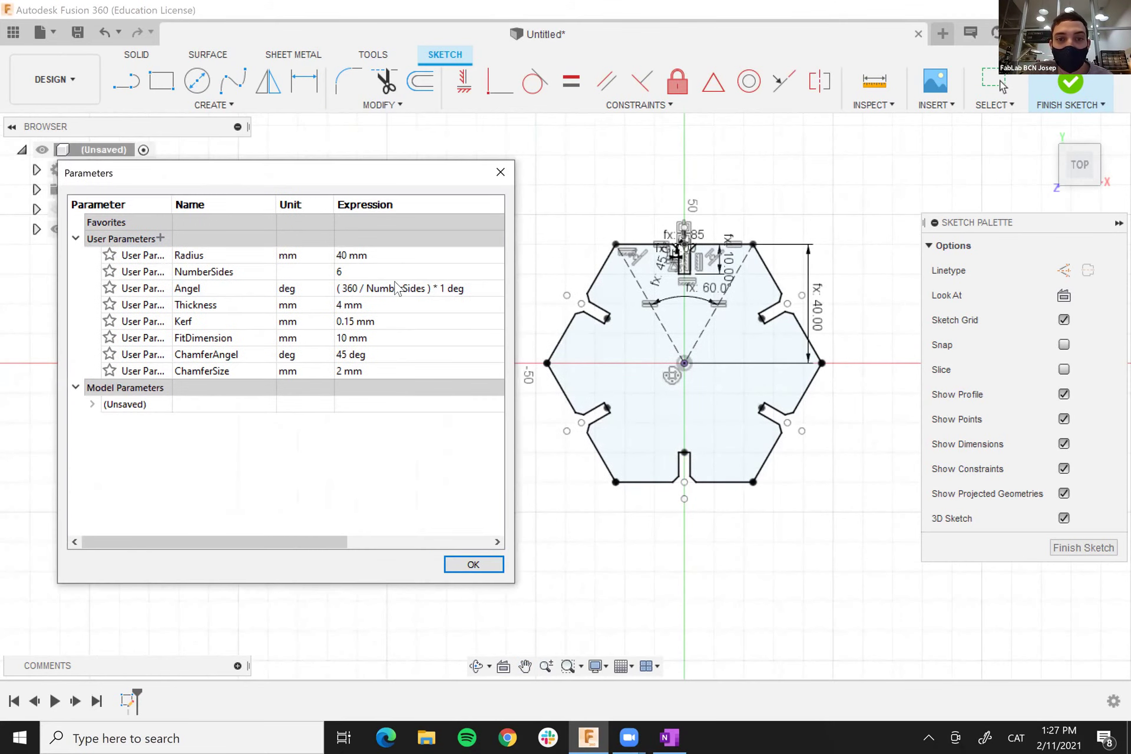
left_click(345, 273)
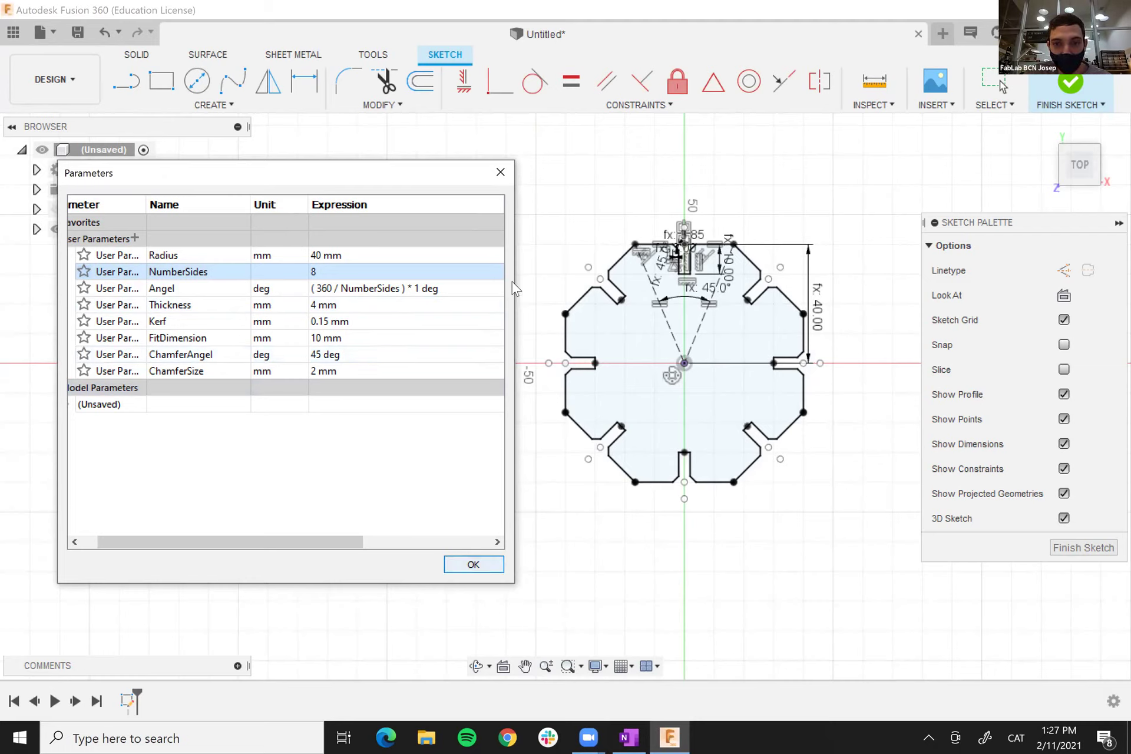
left_click(500, 171)
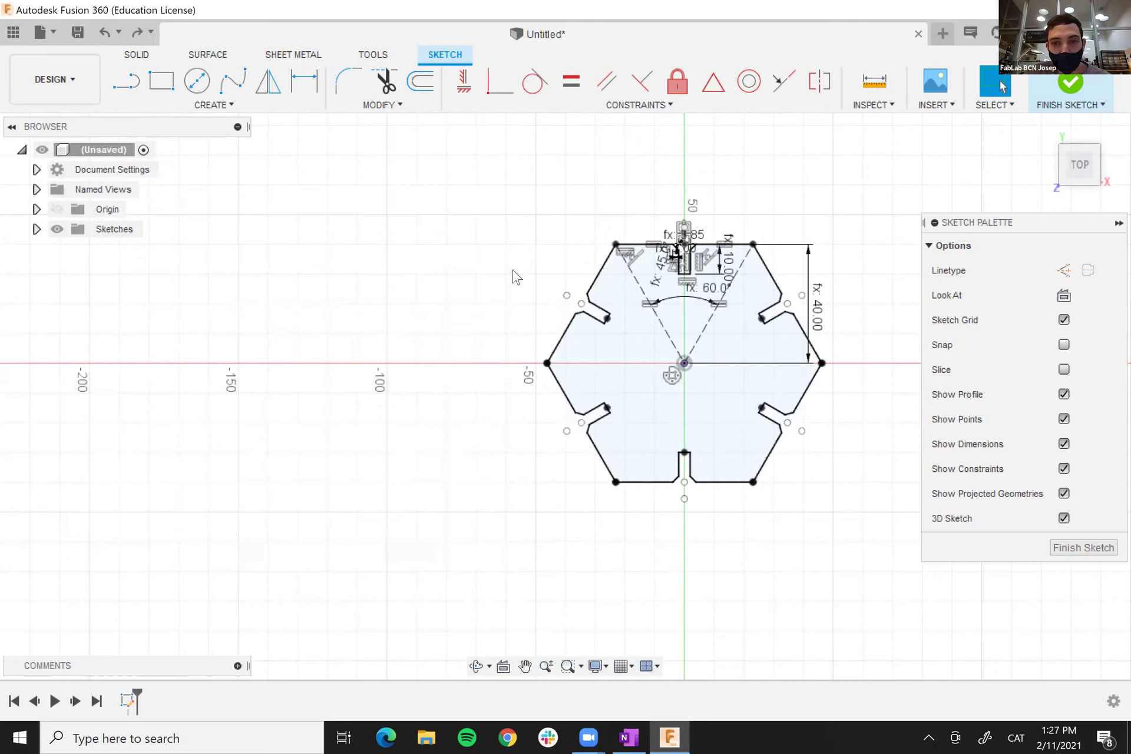
- Start a new circular sketch pattern with the top-edge line left of the slot as its first object
scroll(825, 328, "down", 1)
scroll(830, 330, "up", 3)
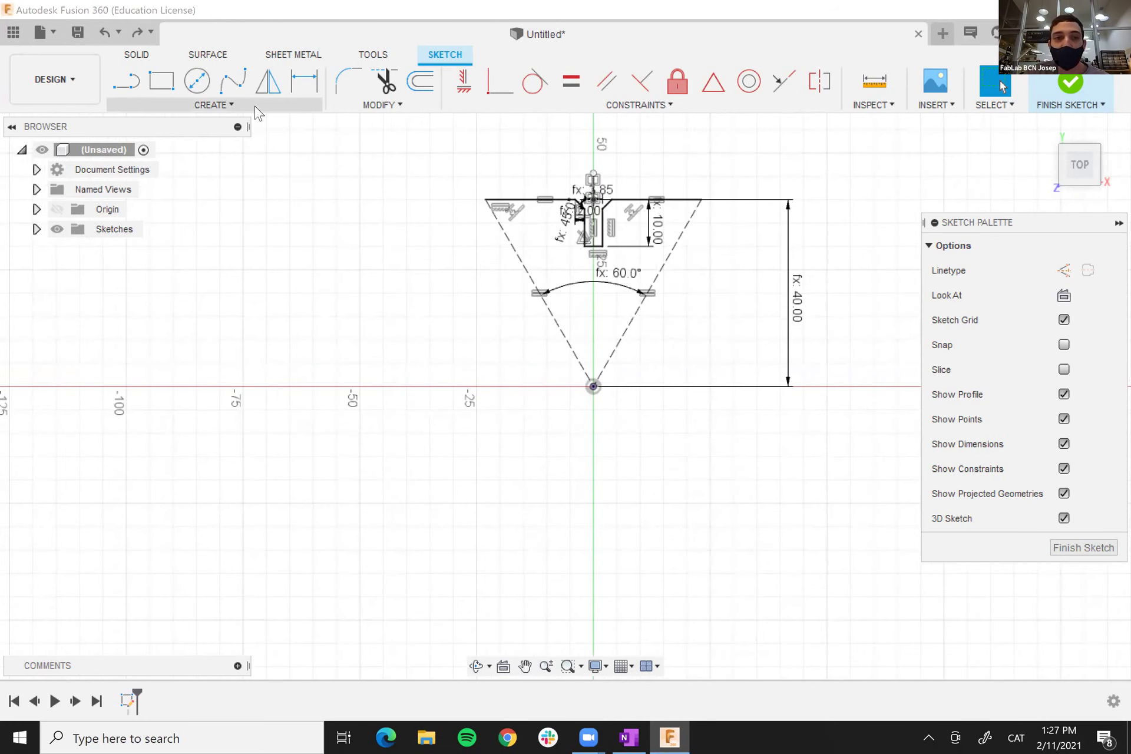
left_click(256, 108)
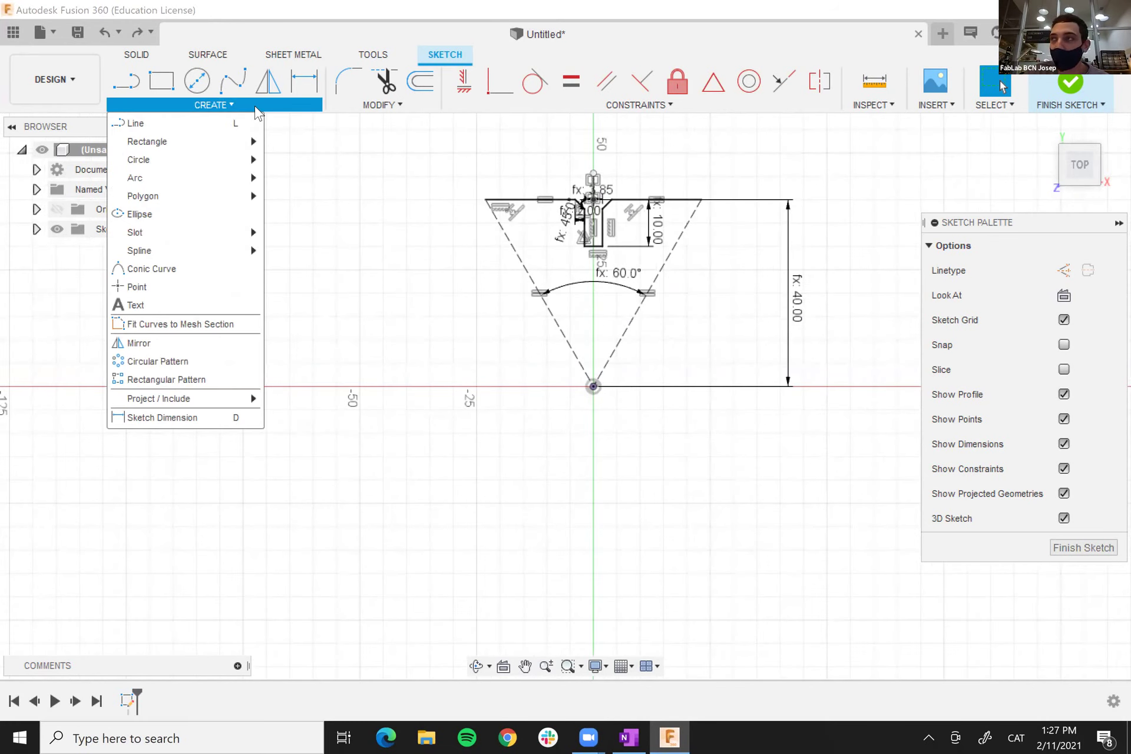
left_click(158, 361)
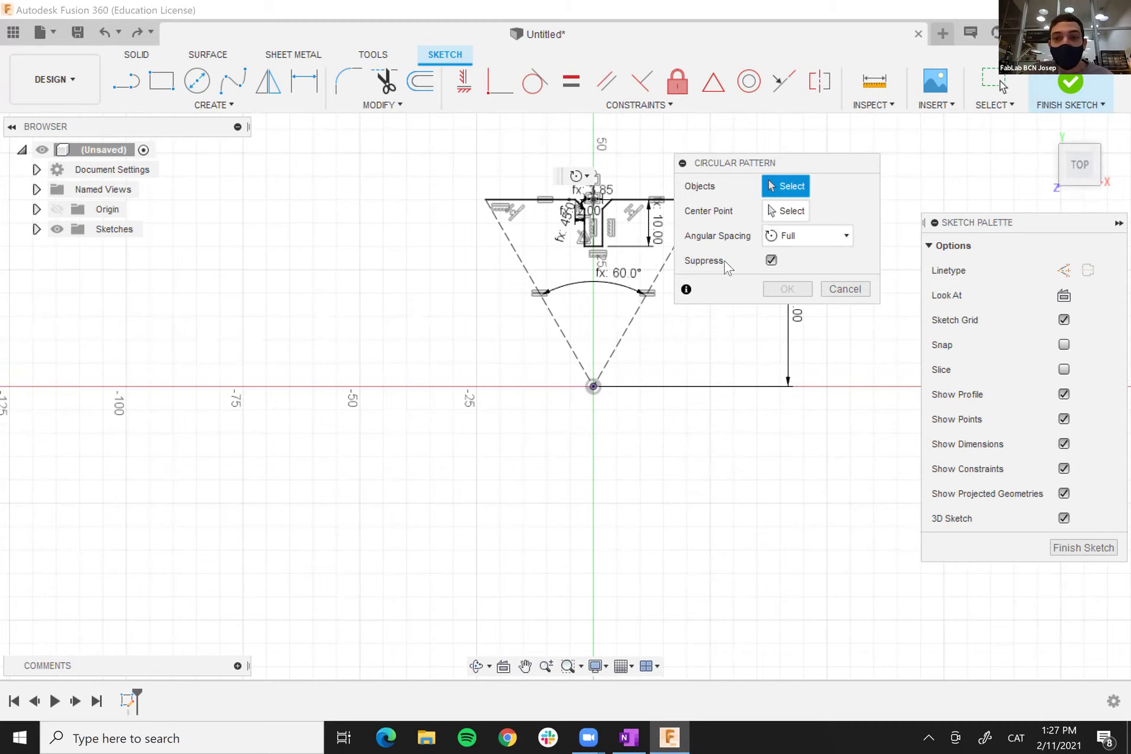
left_click(559, 200)
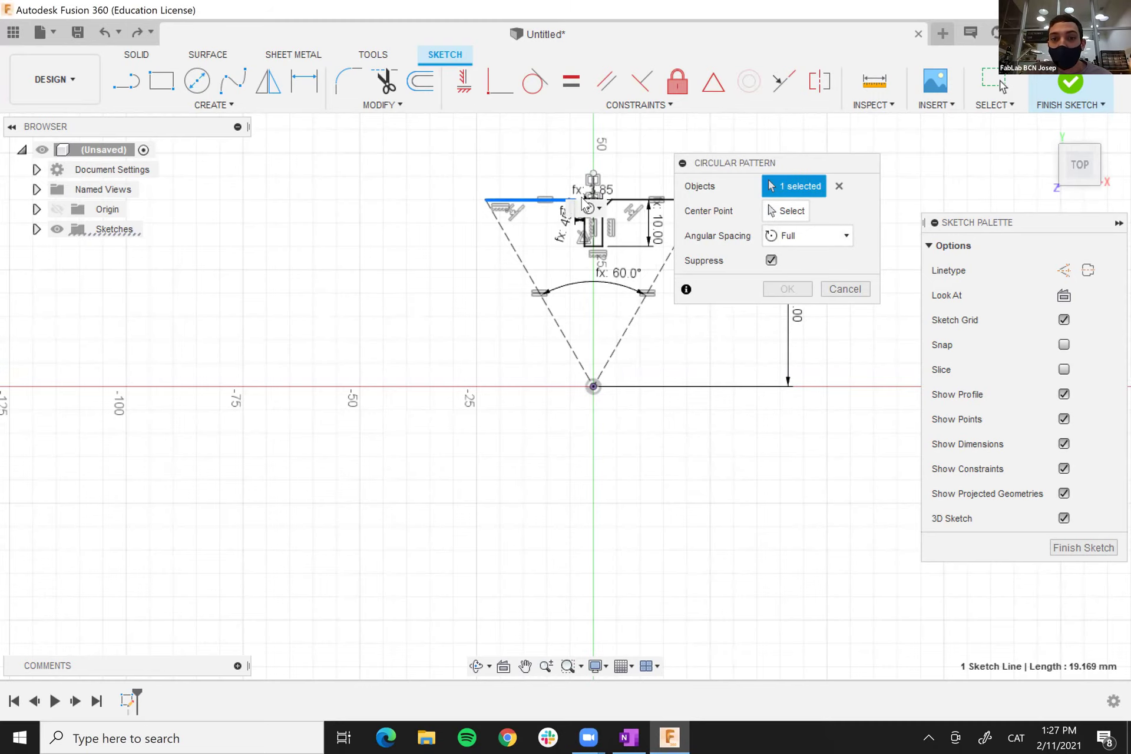
- Add both chamfers, the slot's sides and bottom, and the top-edge line right of the slot to the pattern objects
scroll(510, 217, "down", 1)
scroll(624, 206, "up", 3)
scroll(404, 226, "down", 3)
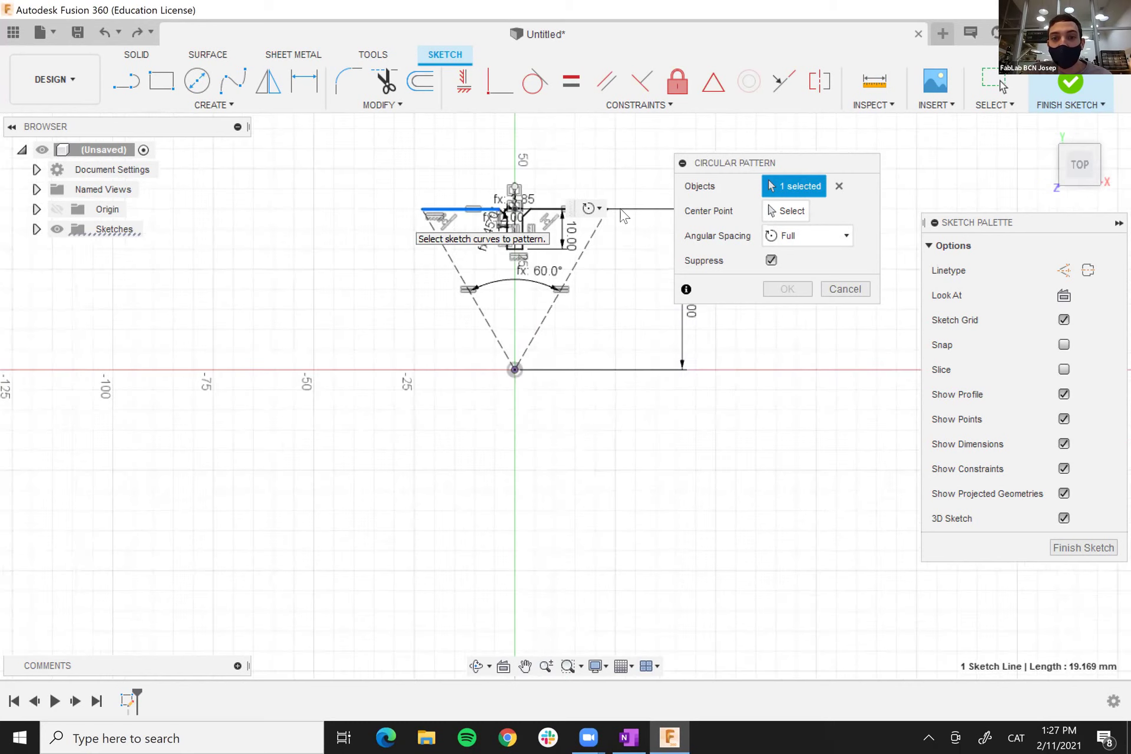
scroll(622, 213, "up", 2)
scroll(511, 214, "up", 5)
left_click(398, 216)
left_click(412, 307)
left_click(450, 357)
left_click(474, 331)
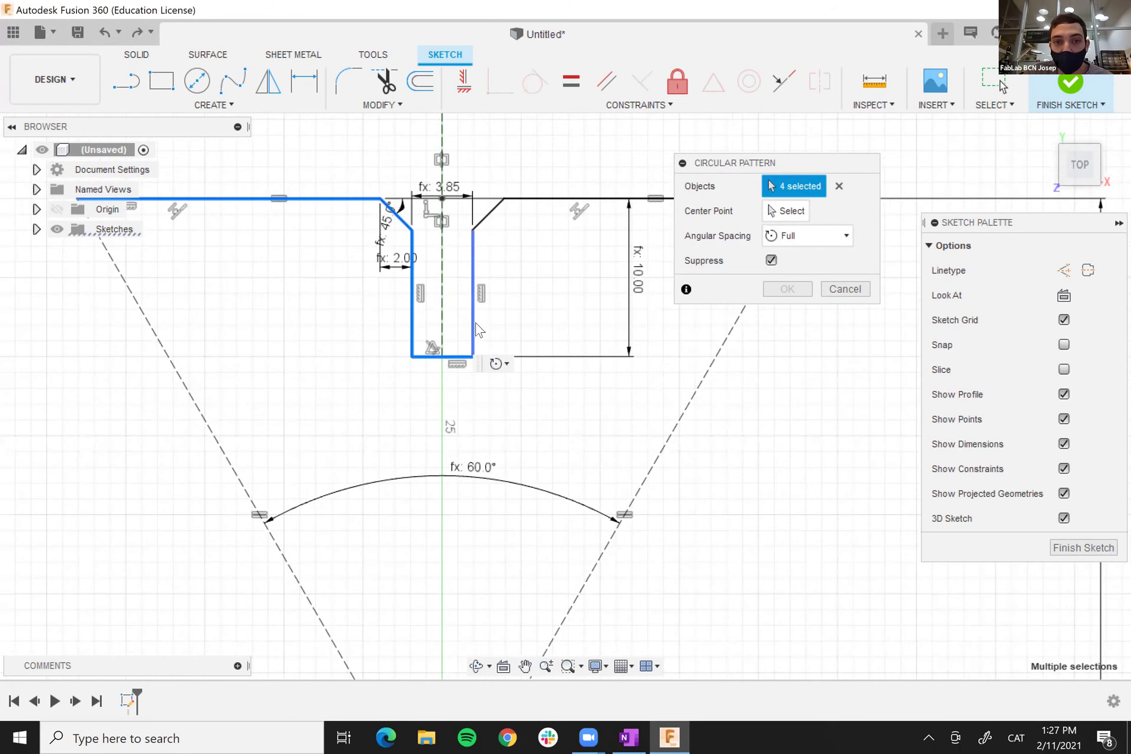
left_click(490, 216)
left_click(568, 198)
scroll(526, 294, "down", 5)
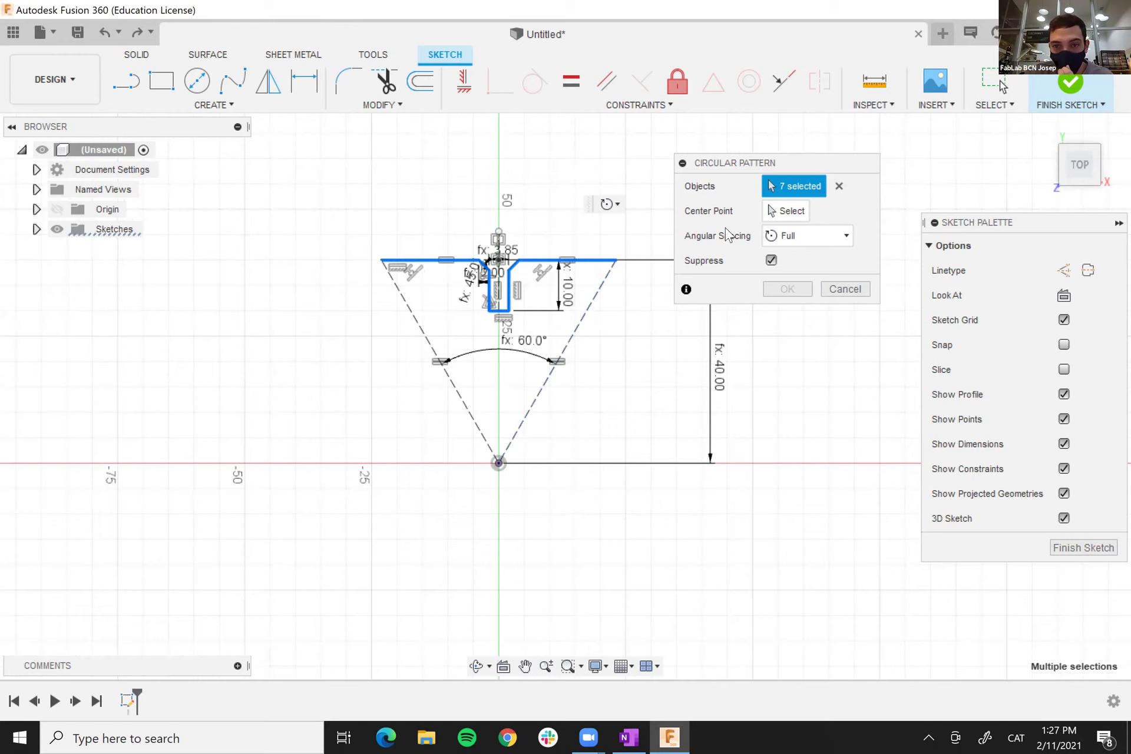
- Centre the circular pattern on the sketch origin, set its quantity to the NumberSides parameter, and create it
left_click(776, 211)
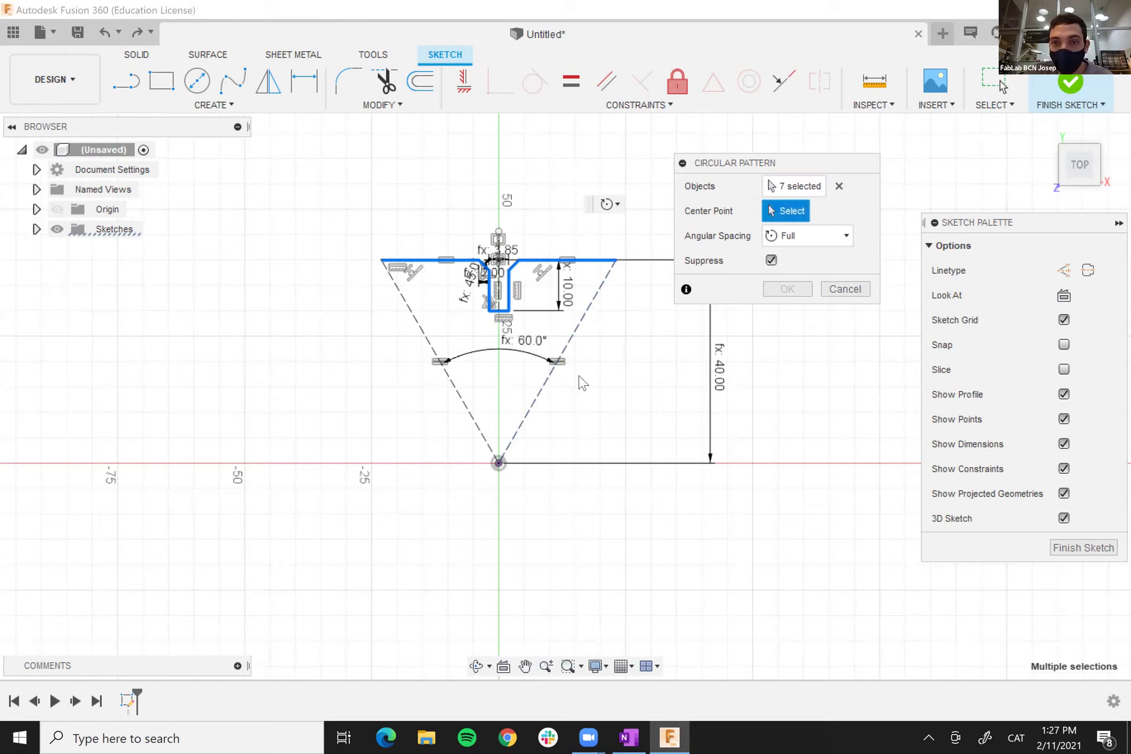
left_click(499, 463)
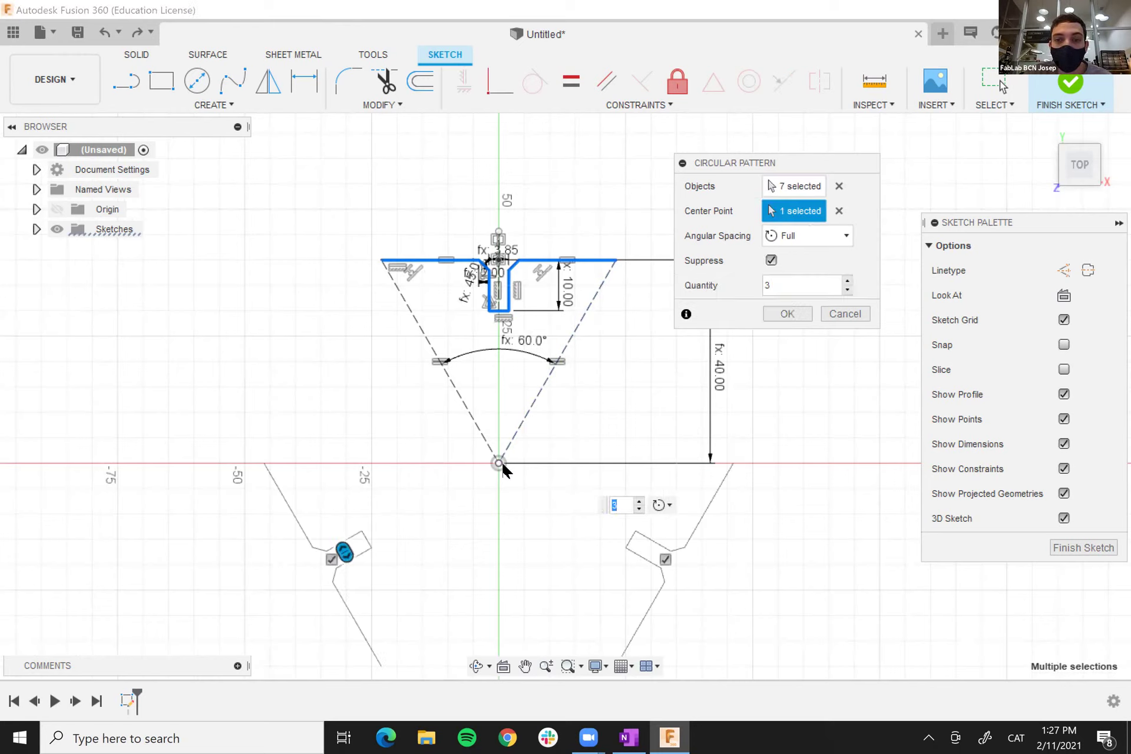
scroll(529, 463, "down", 2)
scroll(565, 546, "down", 1)
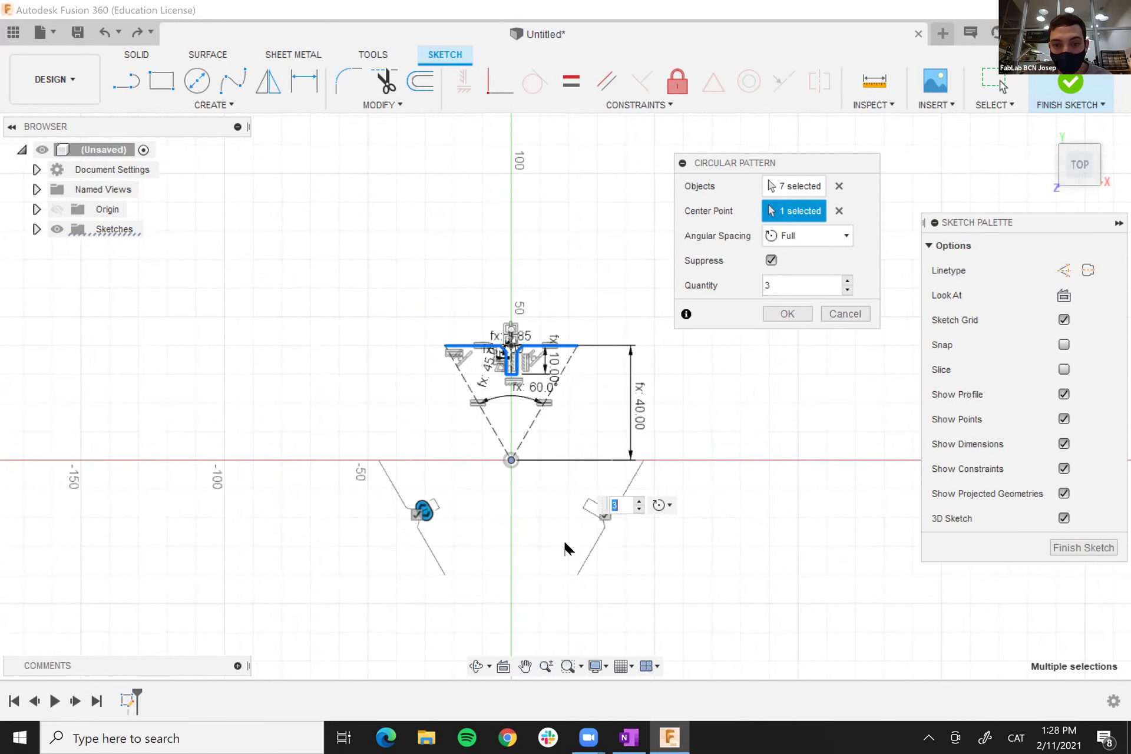
scroll(570, 545, "up", 2)
left_click(792, 285)
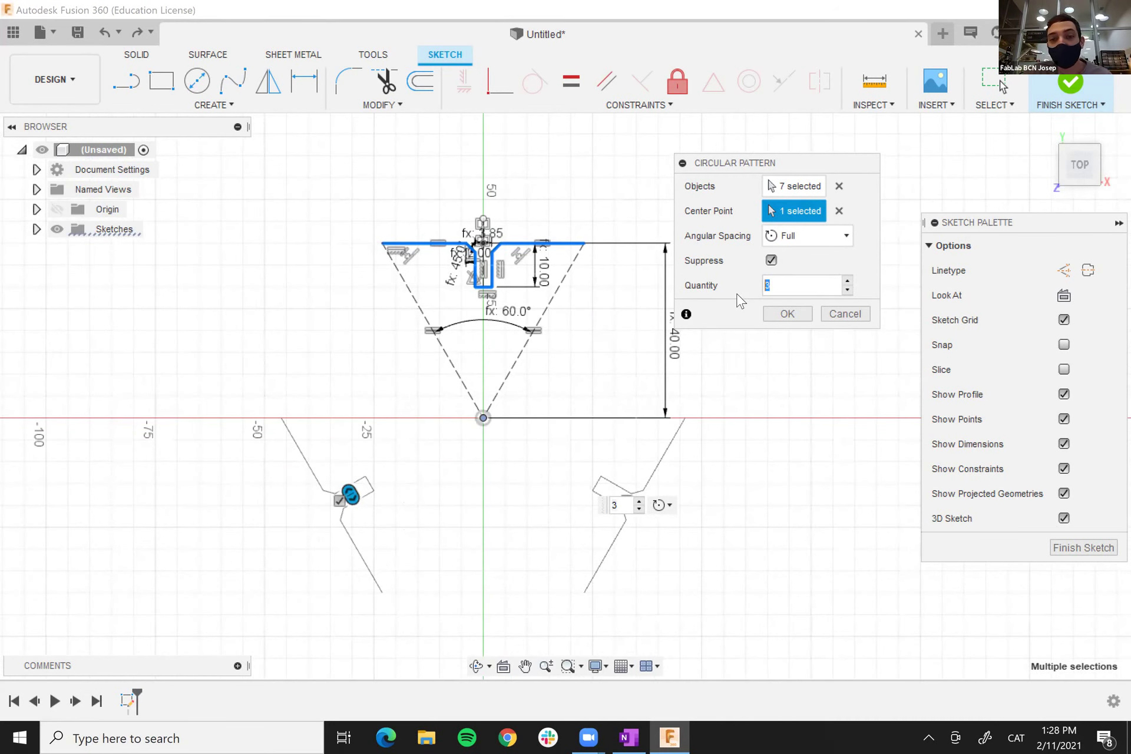
type("Num")
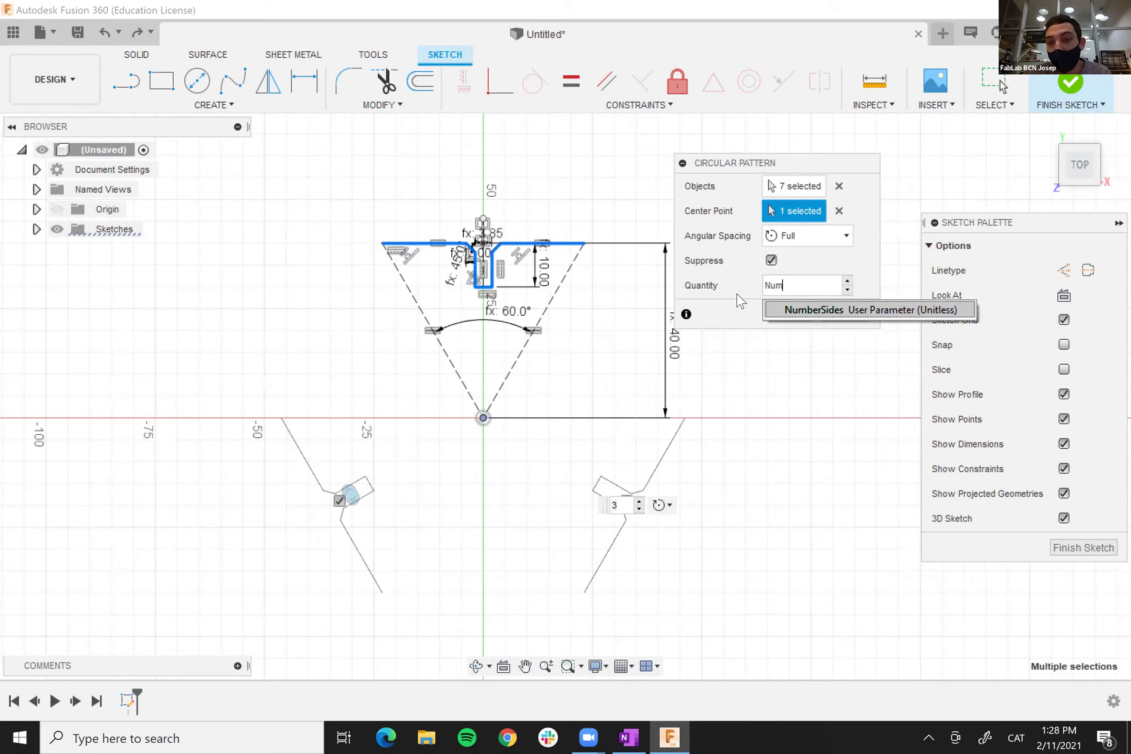
left_click(815, 310)
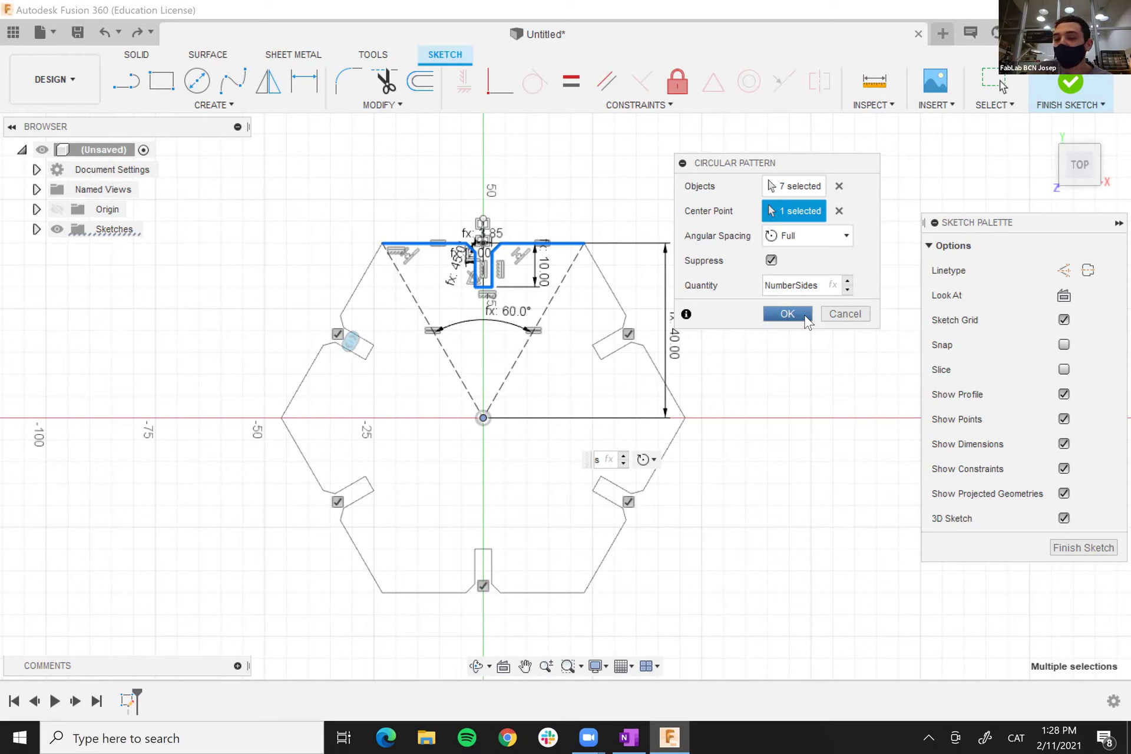
left_click(775, 307)
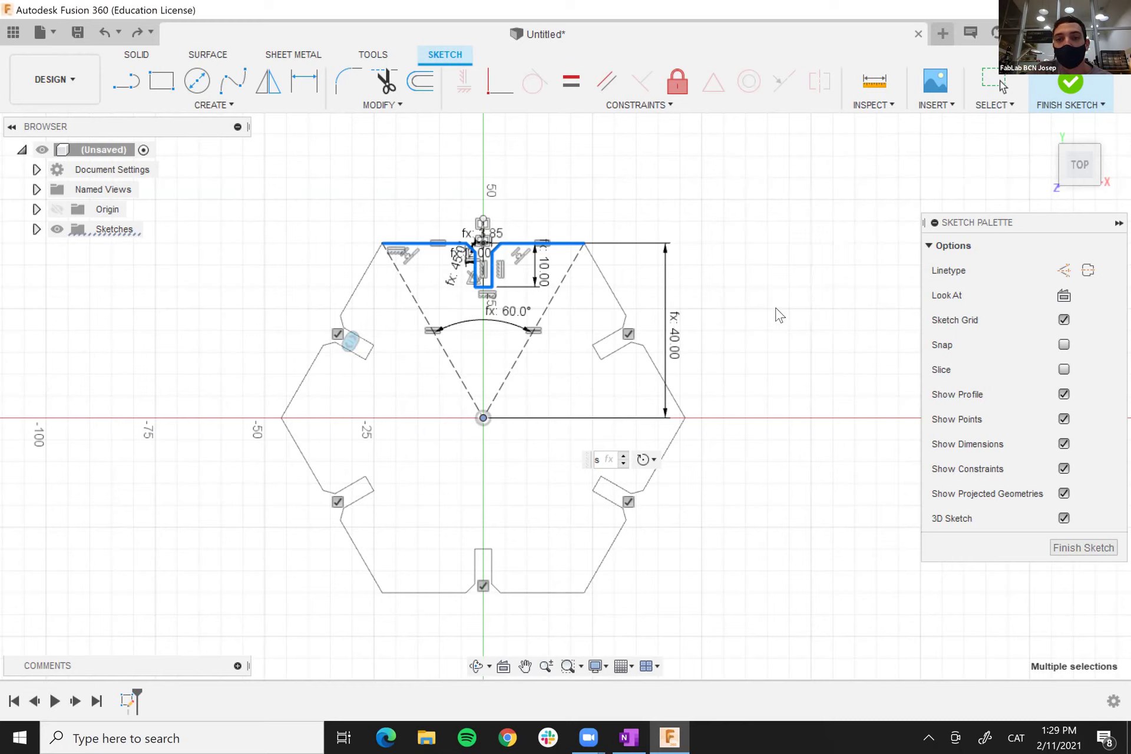
left_click(253, 107)
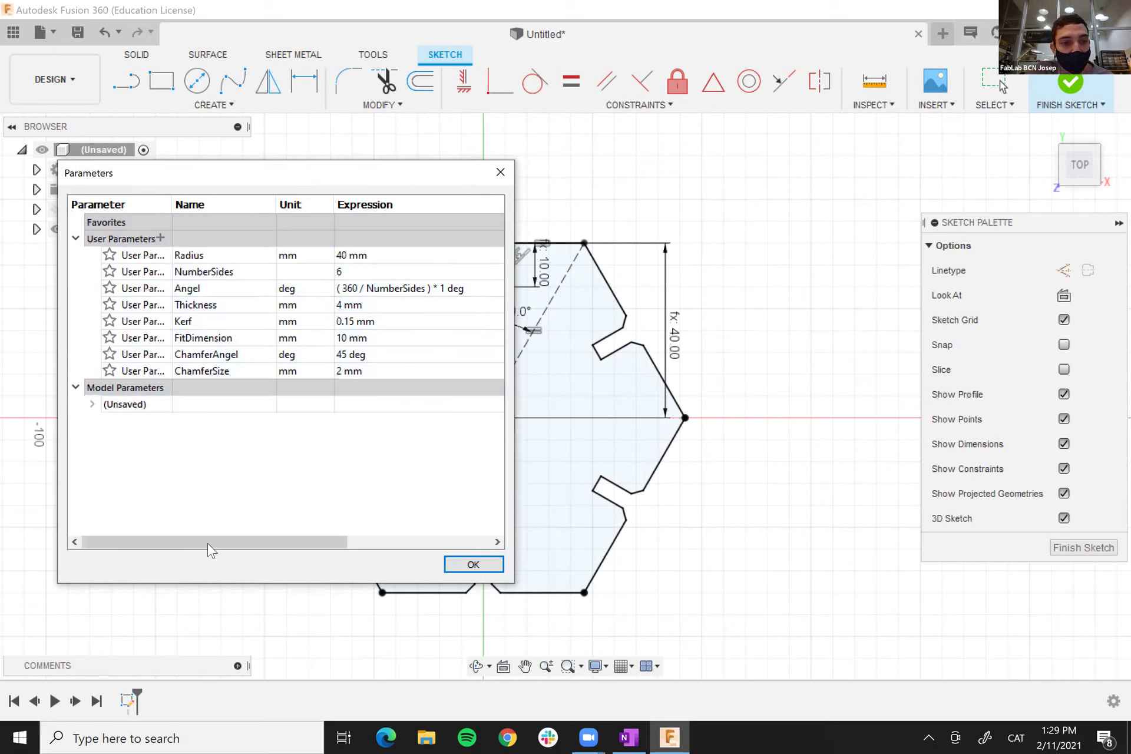
left_click(160, 238)
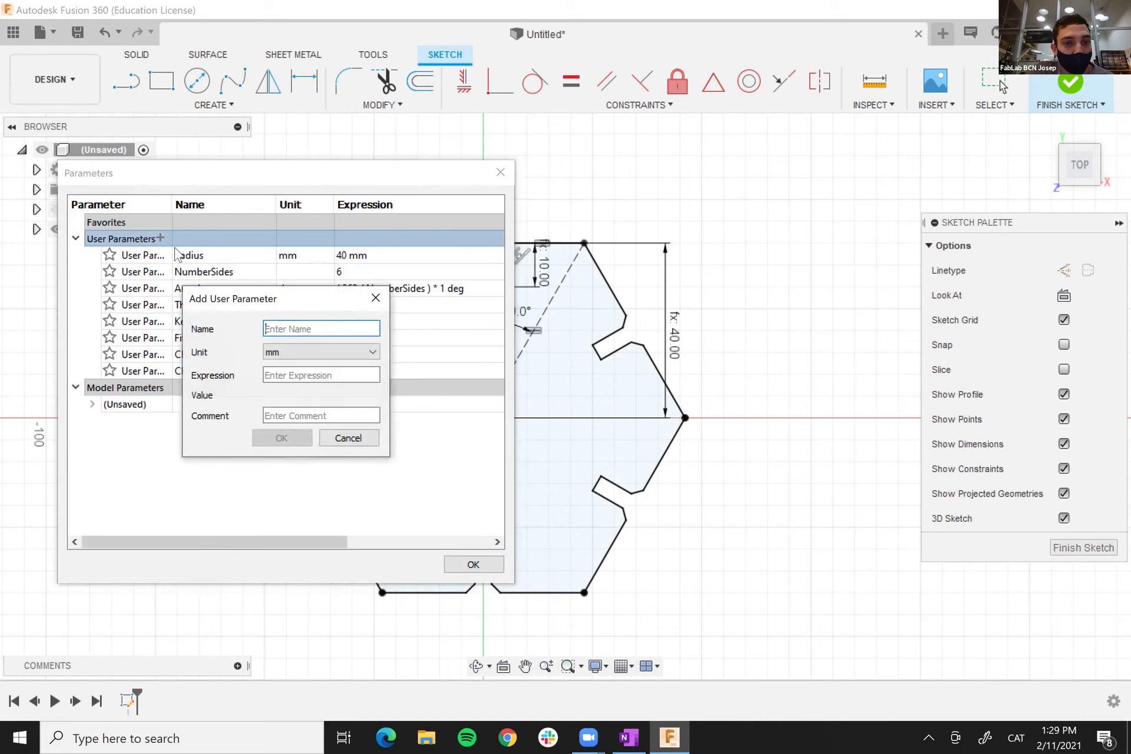
left_click(375, 298)
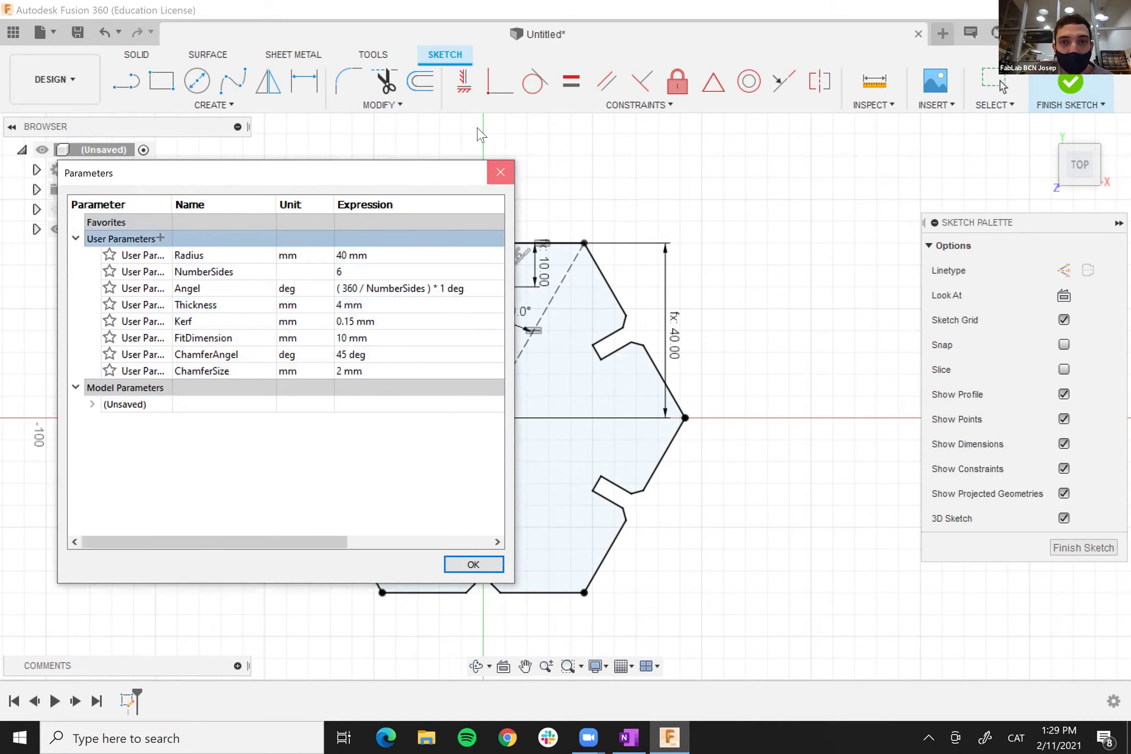
left_click(500, 172)
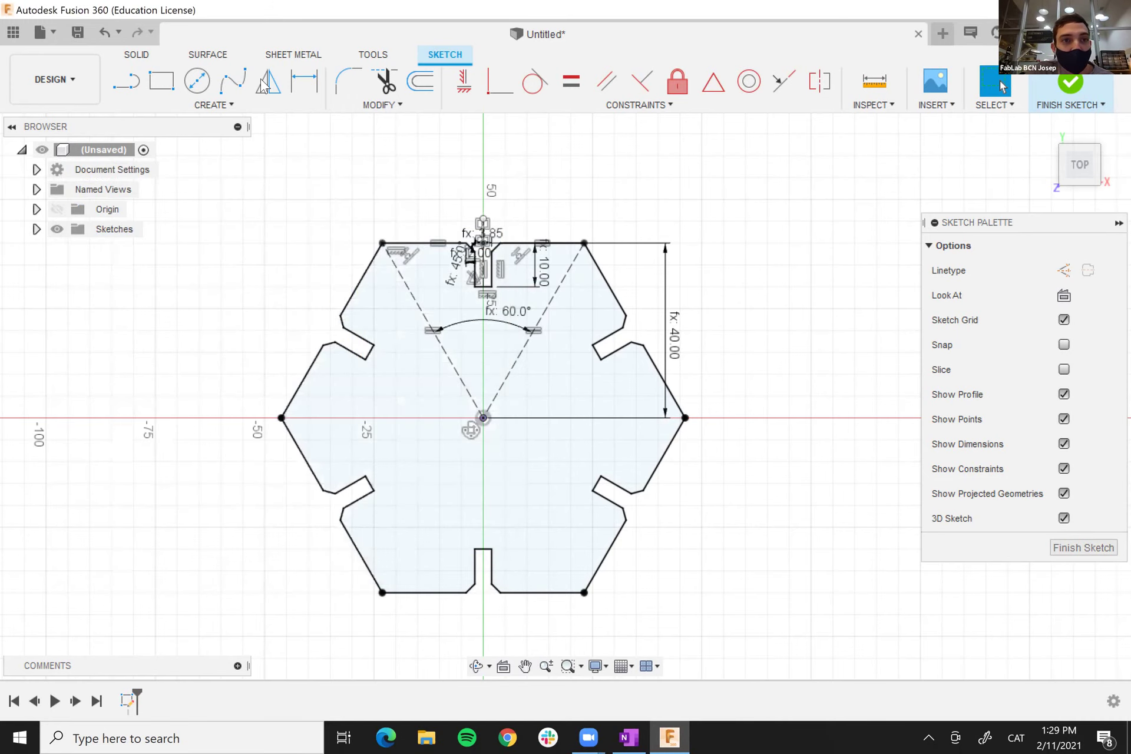
- Finish the sketch and reopen it for editing
left_click(1076, 87)
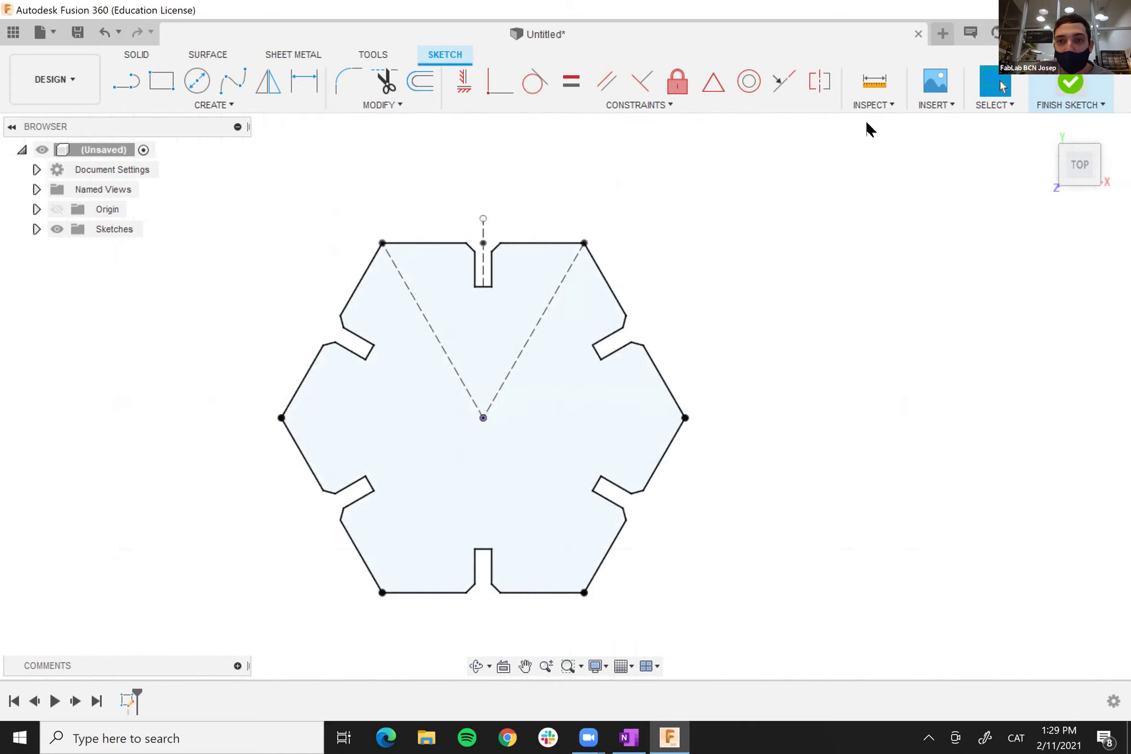
left_click(820, 106)
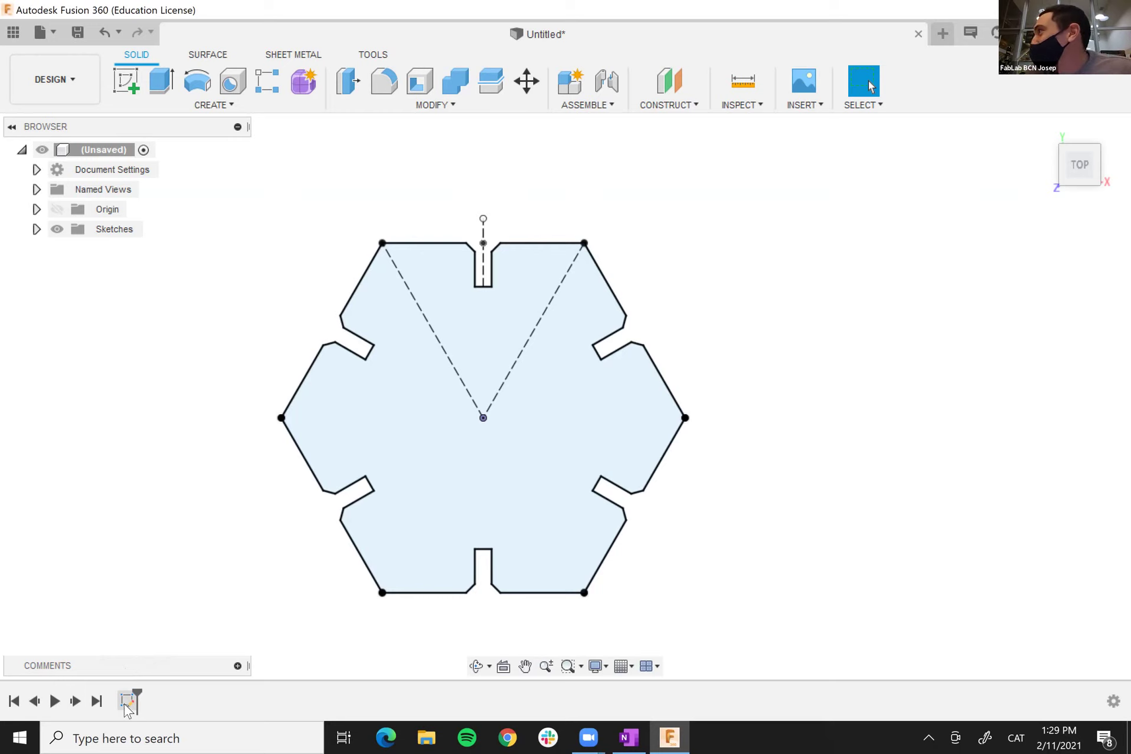
double_click(126, 702)
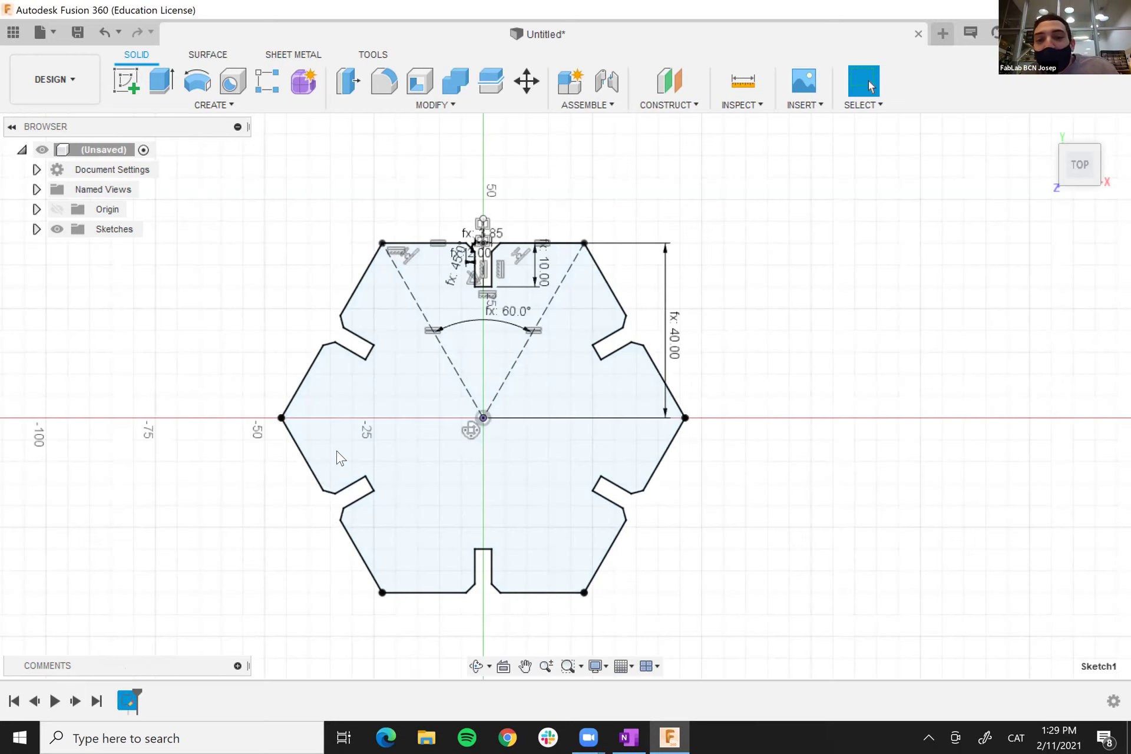
scroll(277, 457, "down", 2)
scroll(308, 561, "up", 5)
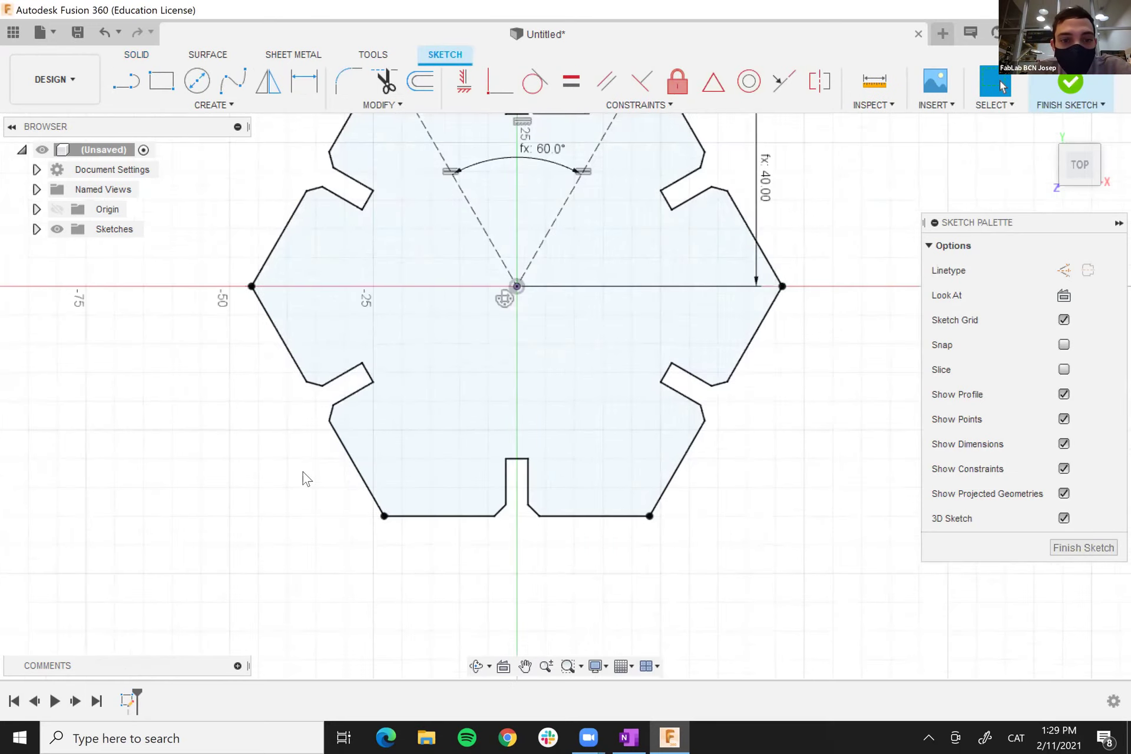
scroll(303, 475, "down", 2)
left_click(287, 106)
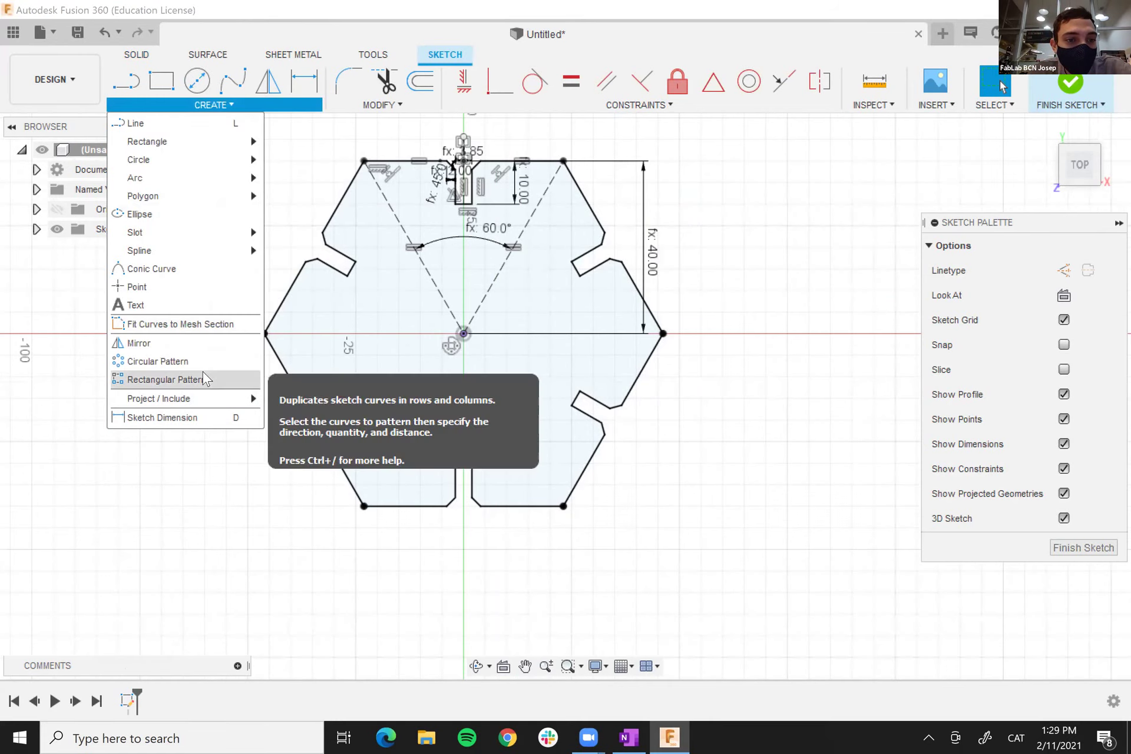
- Set the FitDimension user parameter to 20 mm to lengthen the slots on every side of the polygon
left_click(377, 106)
left_click(377, 106)
left_click(377, 106)
left_click(371, 252)
mouse_move(680, 465)
middle_mouse_down()
mouse_move(757, 467)
mouse_move(837, 504)
middle_mouse_up()
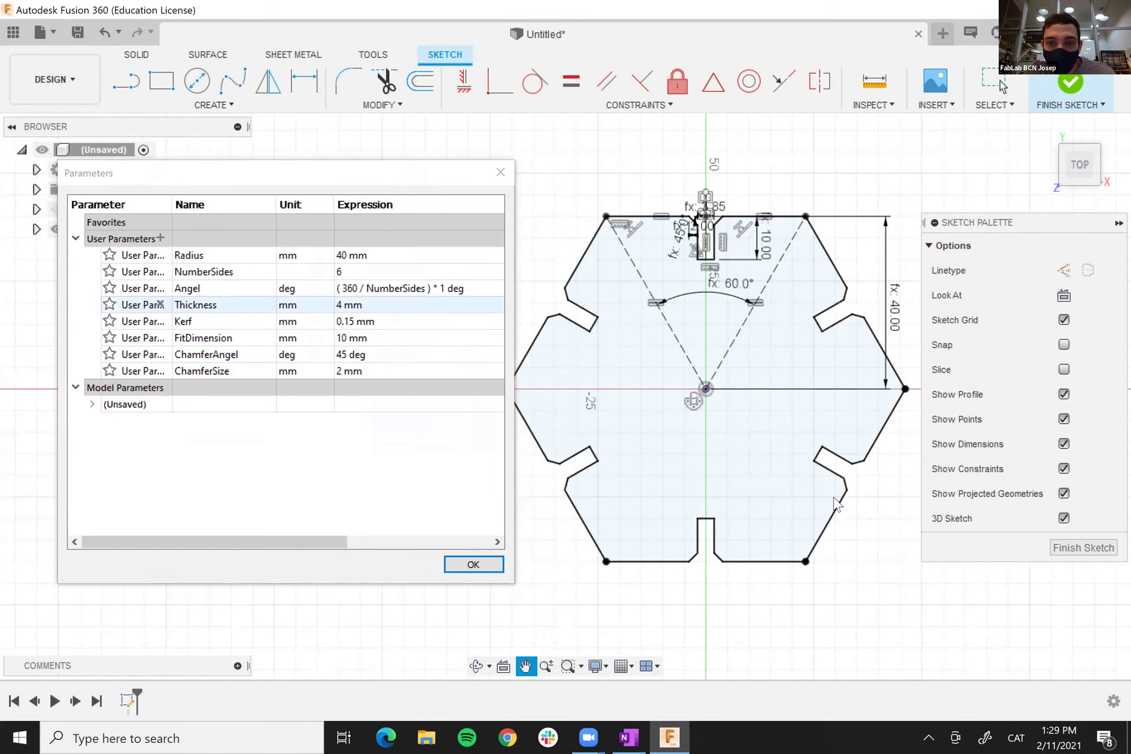
scroll(836, 500, "down", 2)
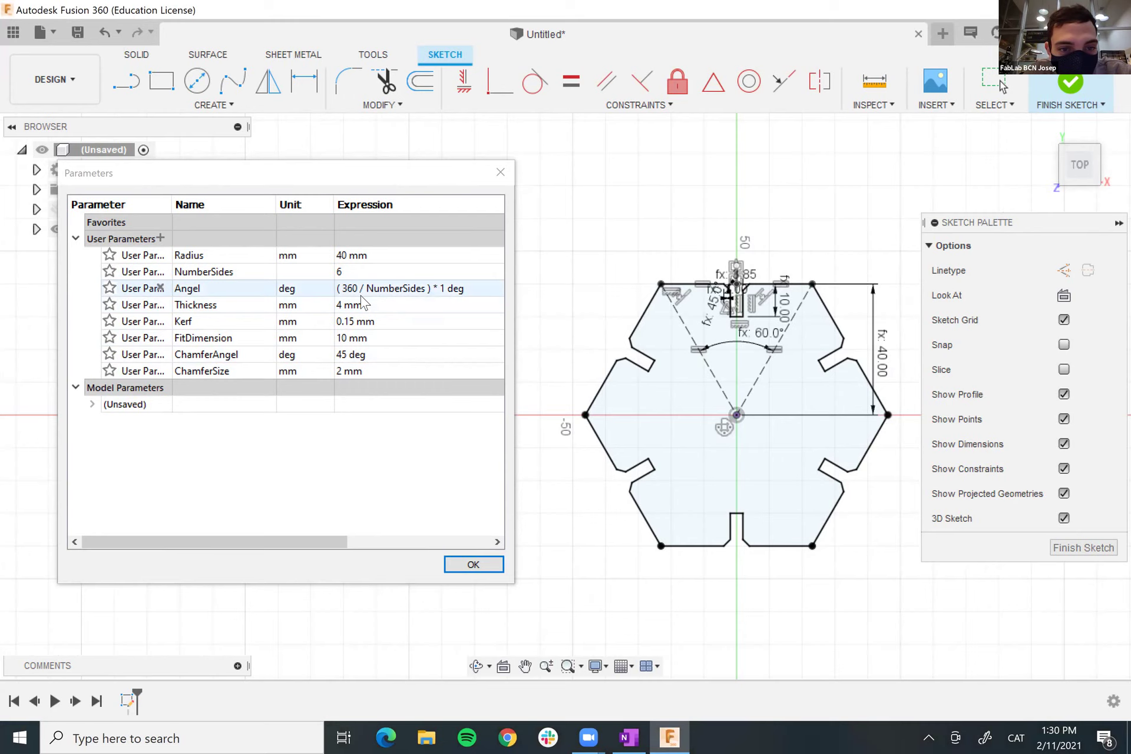
double_click(377, 337)
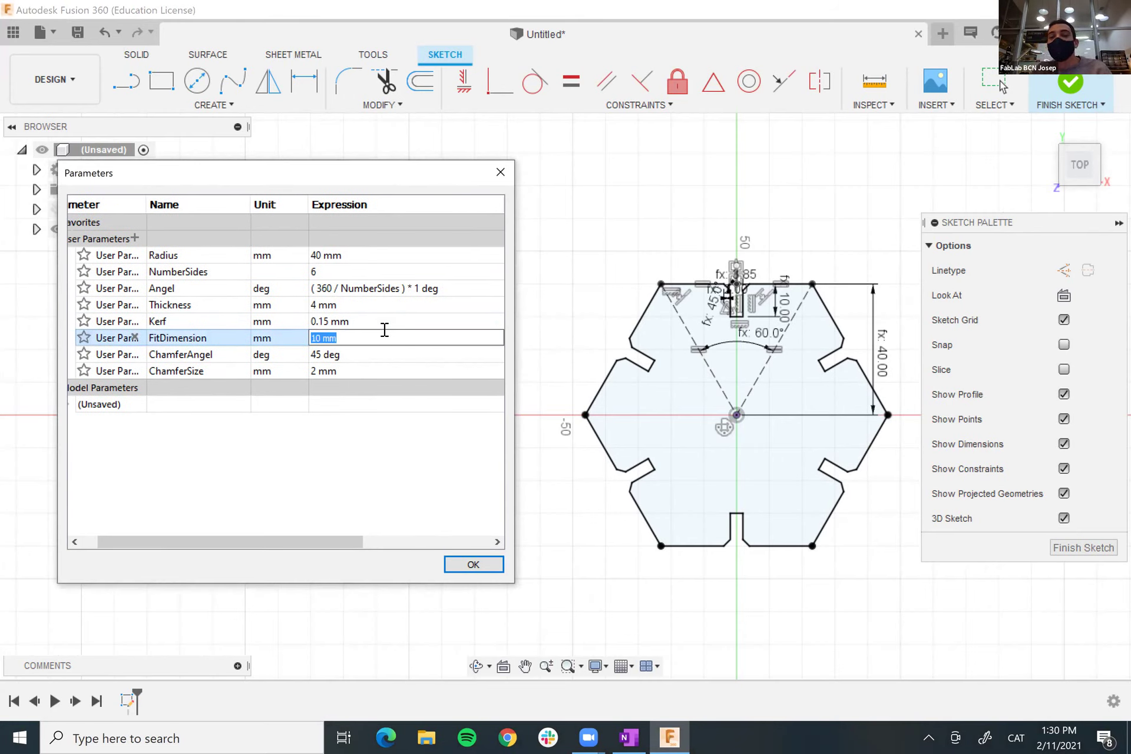
type("20")
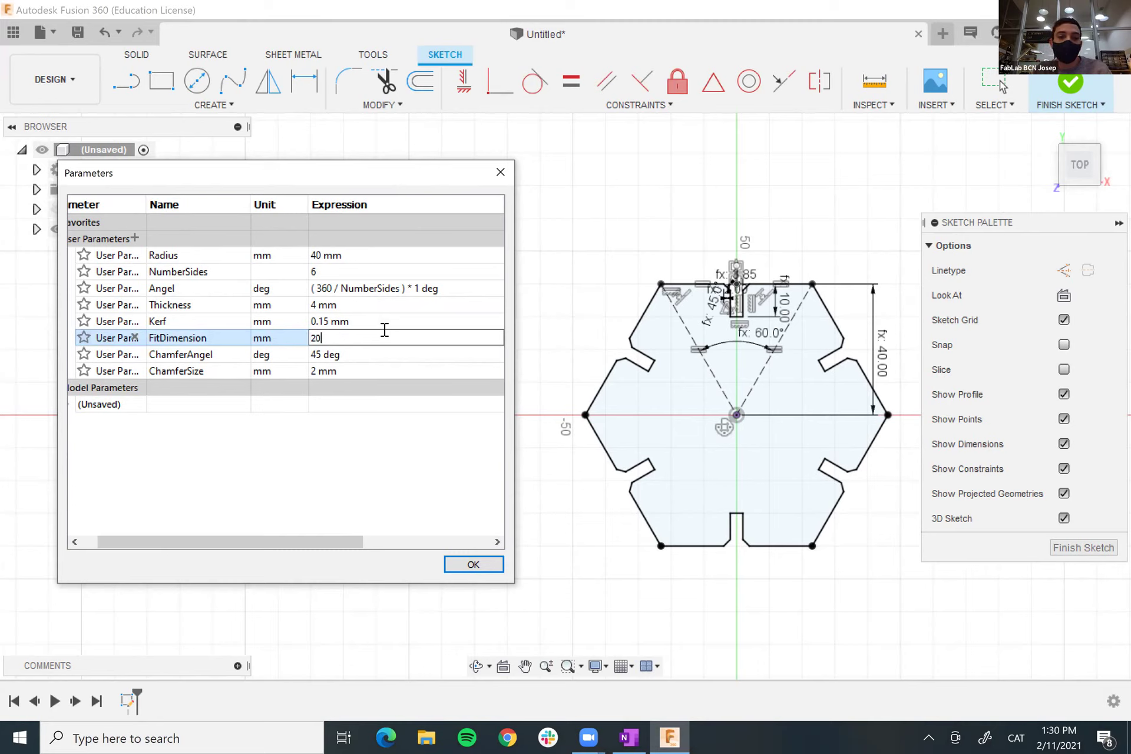
key("Return")
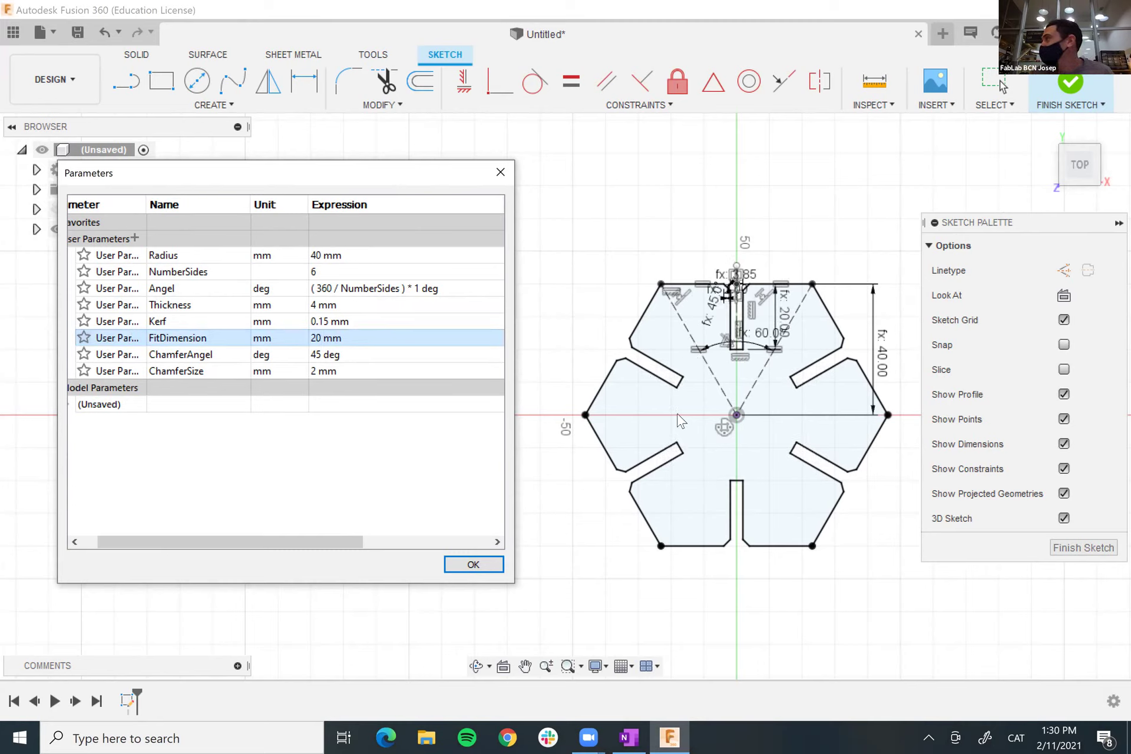
- Set the ChamferSize user parameter to 0.001 mm and examine the slot corners on the polygon's upper-left edge up close
left_click(353, 354)
left_click(349, 372)
left_click(312, 370)
double_click(313, 371)
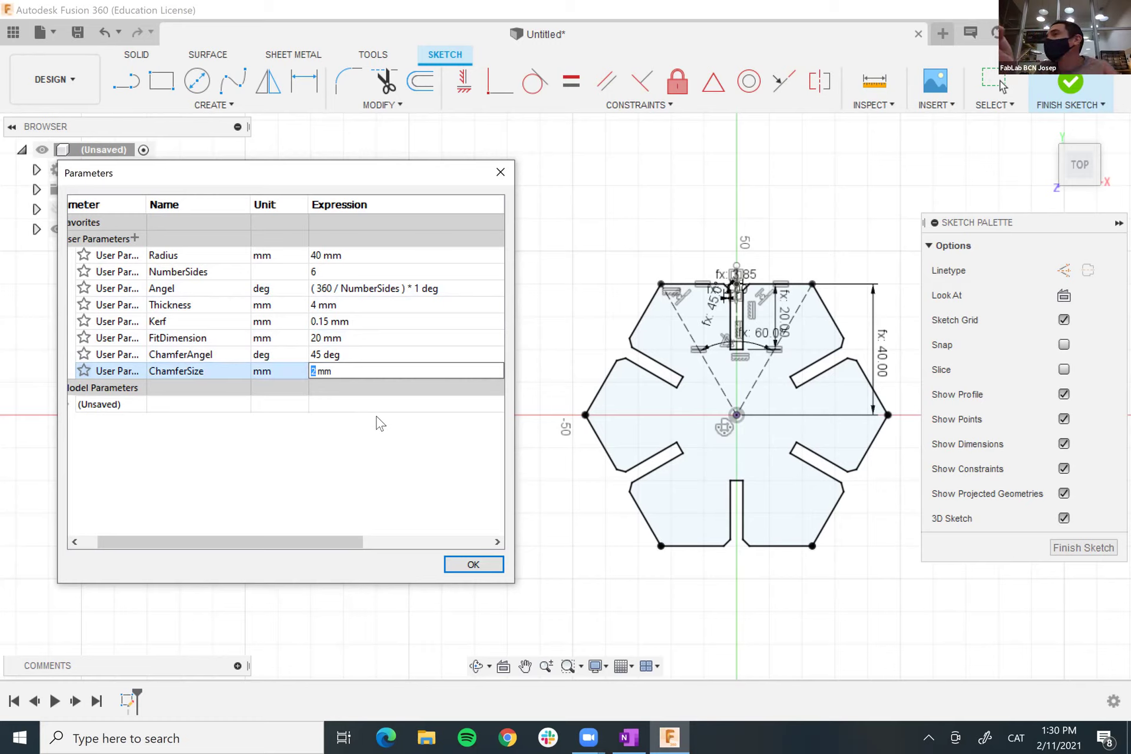
type("0.001")
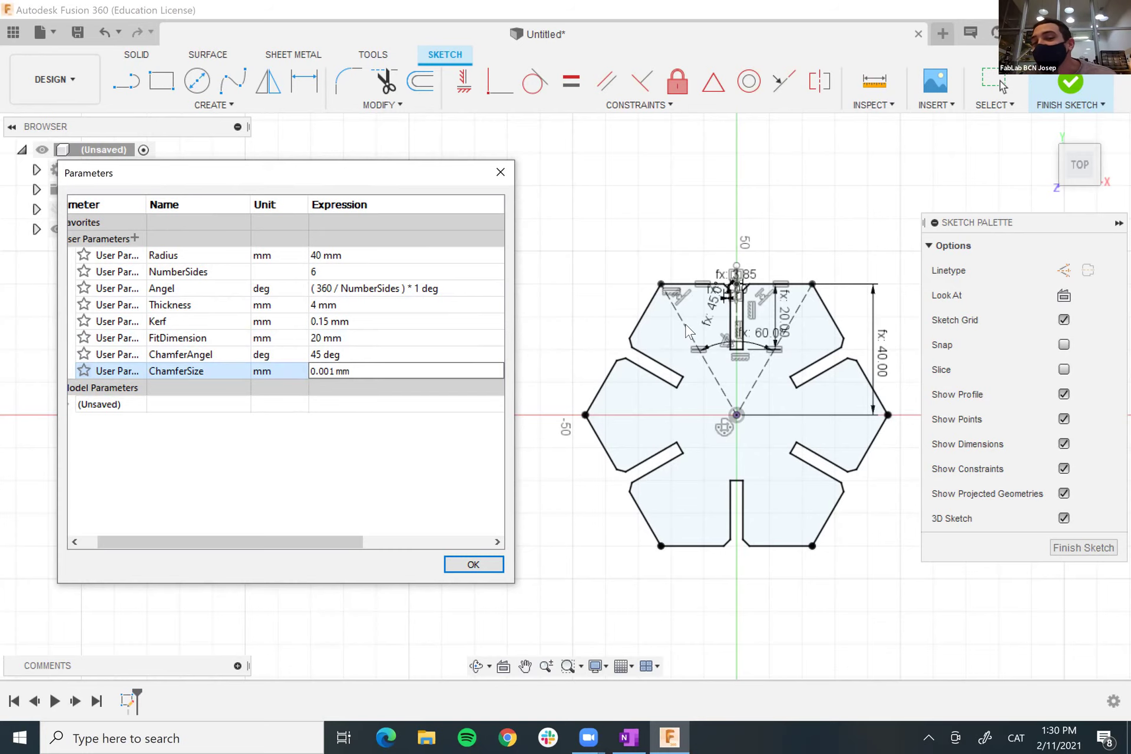
left_click(753, 287)
scroll(613, 351, "up", 2)
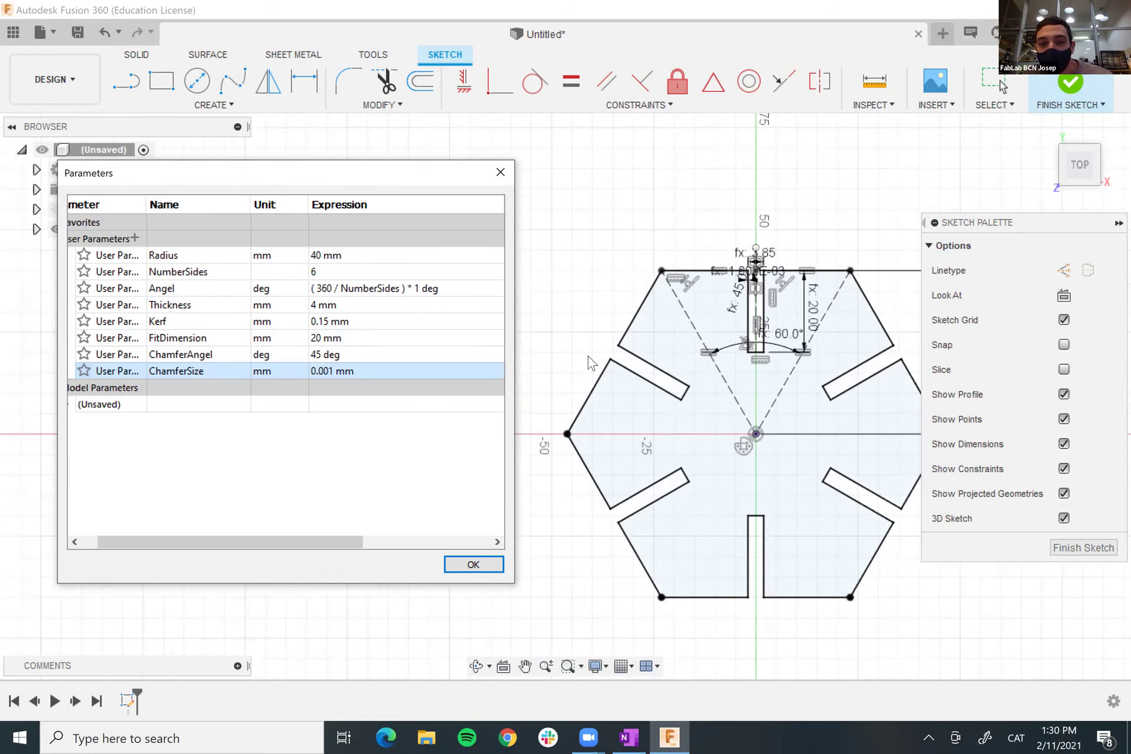
scroll(631, 324, "up", 5)
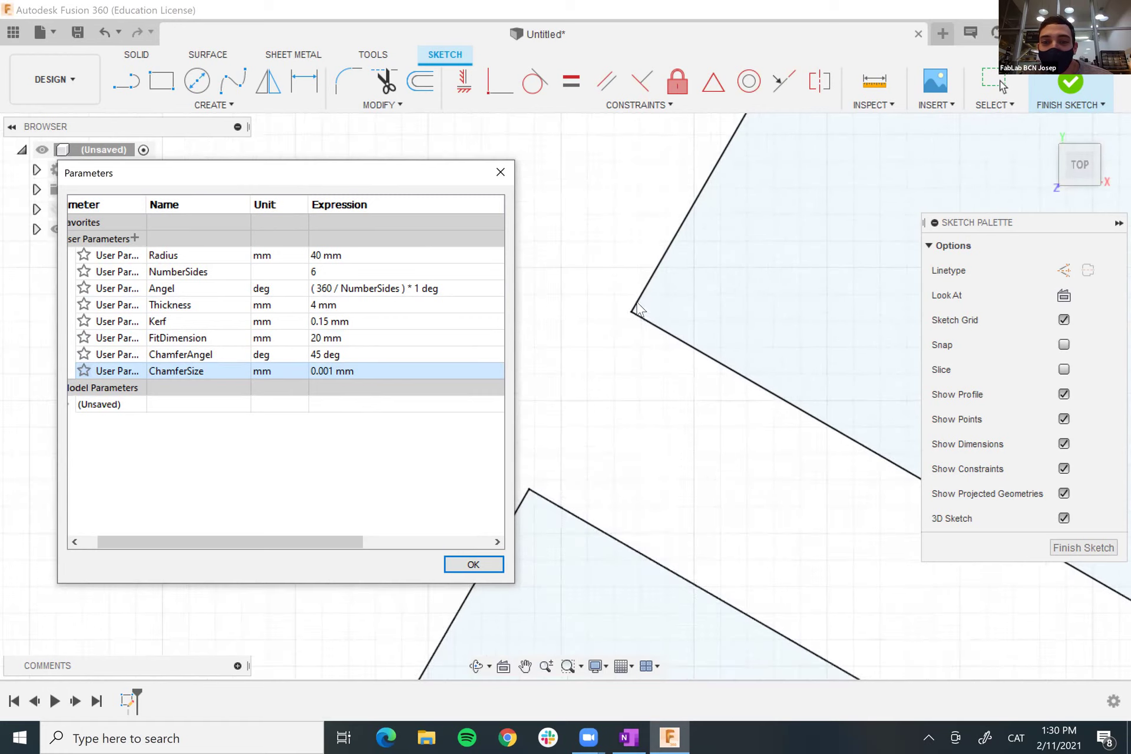
scroll(633, 306, "up", 4)
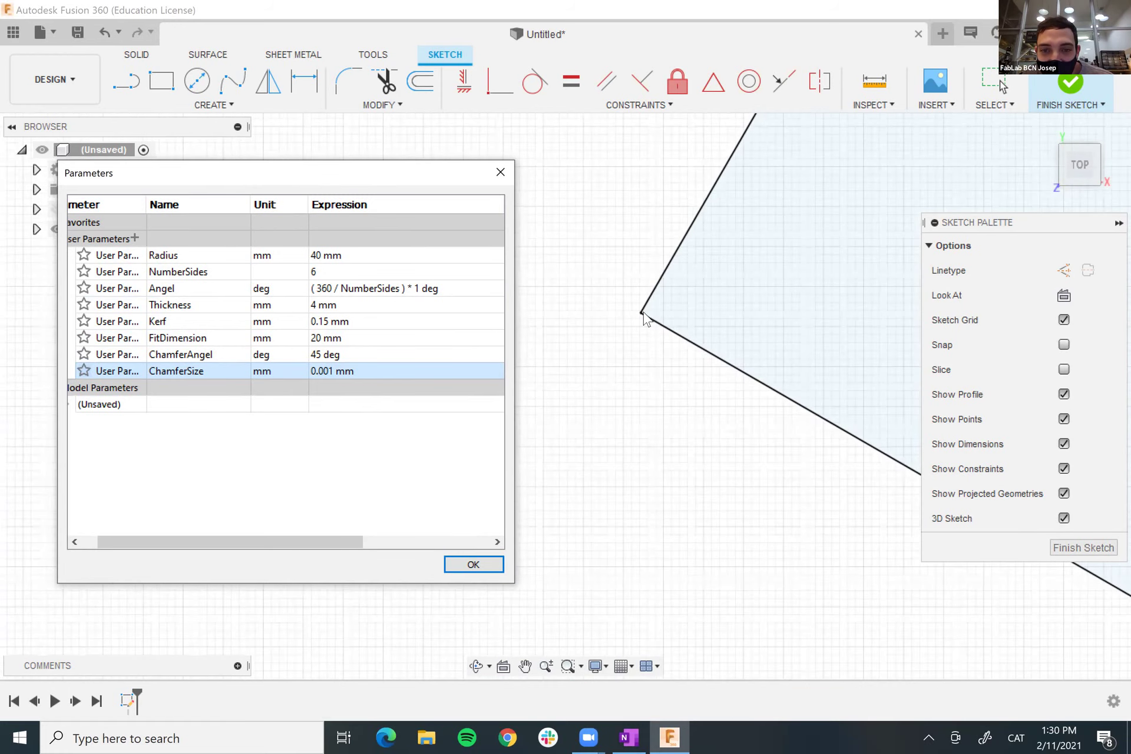
scroll(643, 312, "up", 4)
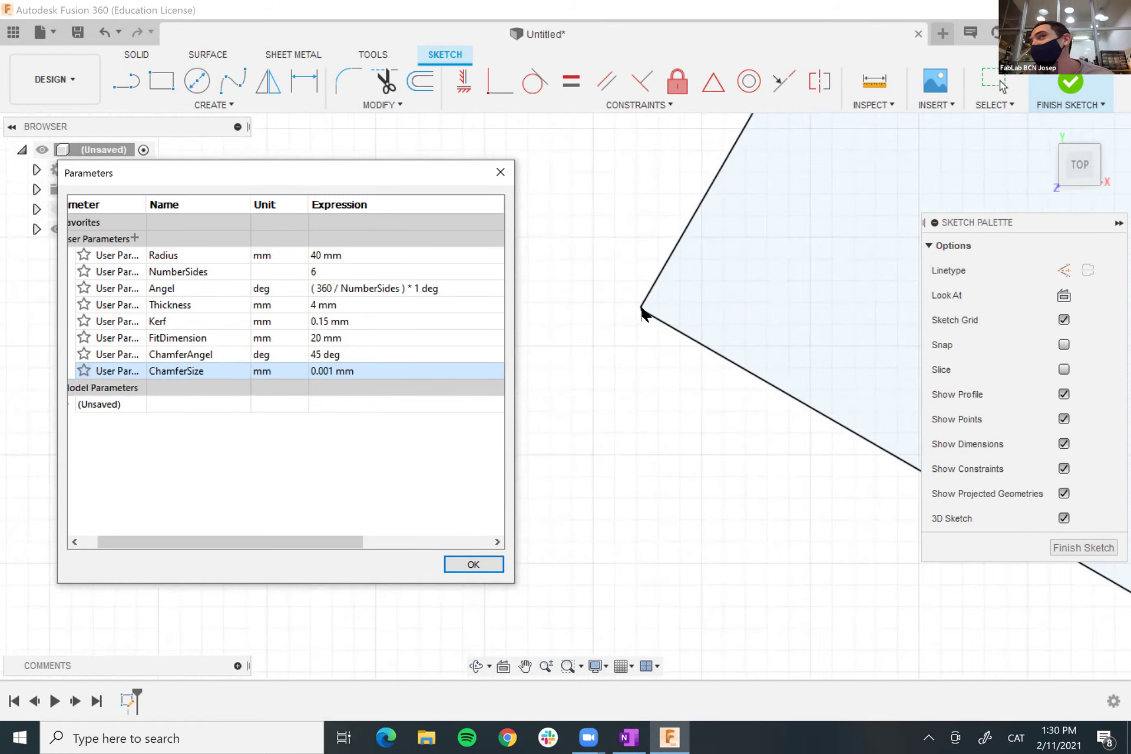
scroll(643, 312, "down", 5)
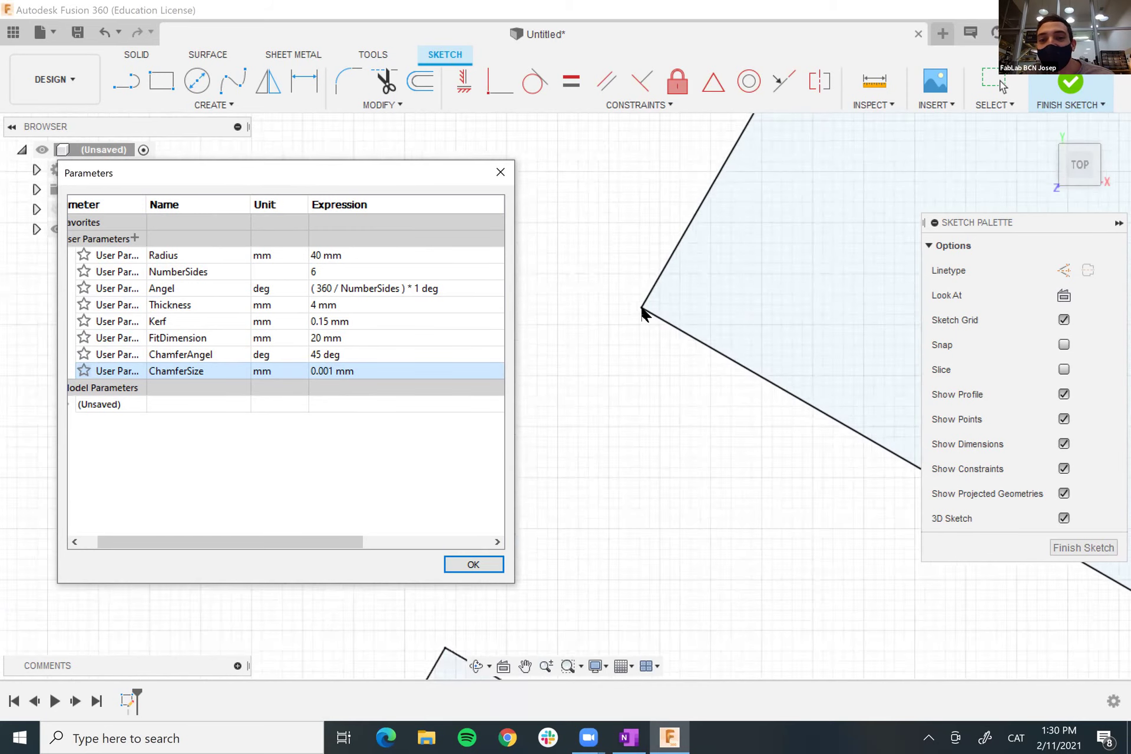
scroll(643, 313, "down", 6)
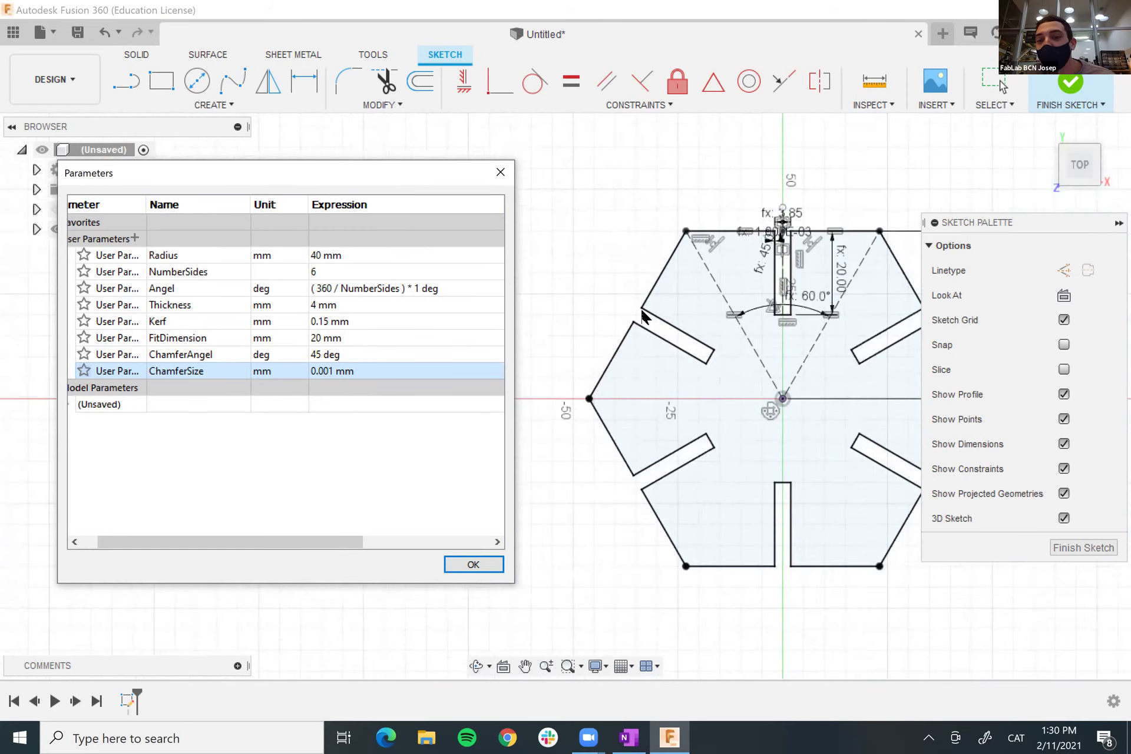
- Set the ChamferSize user parameter to 2 mm and accept the parameters
left_click(327, 372)
left_click(316, 372)
left_click_drag(308, 371, 358, 374)
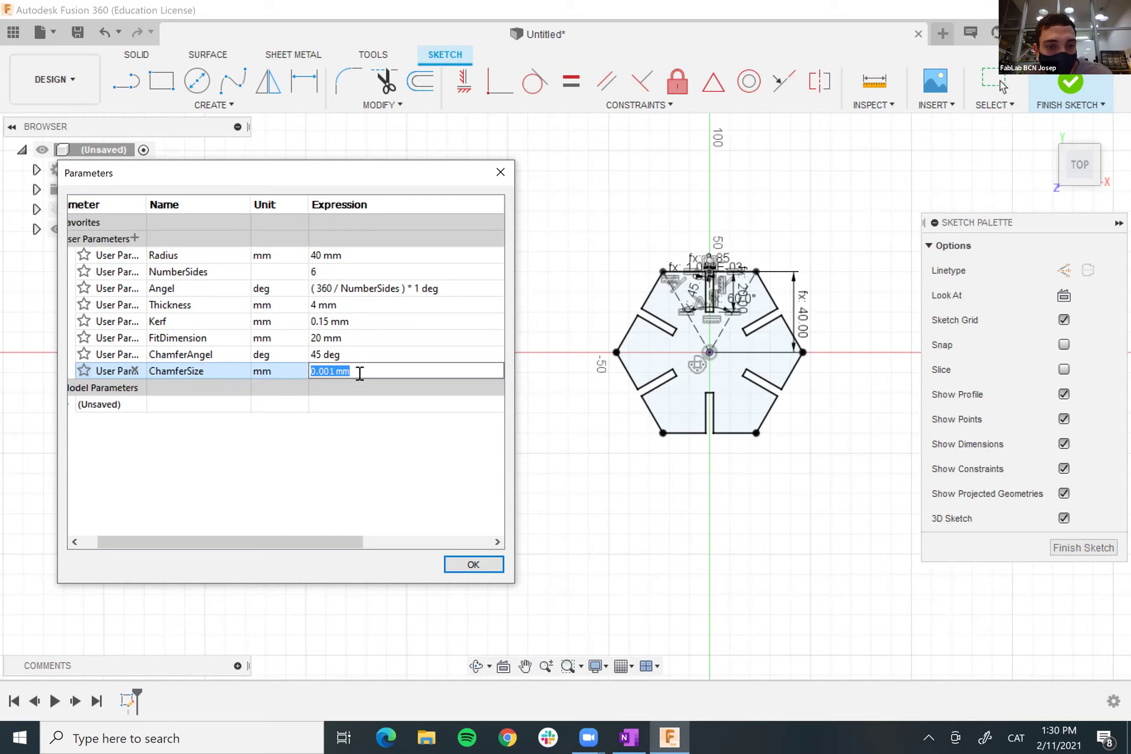
type("2")
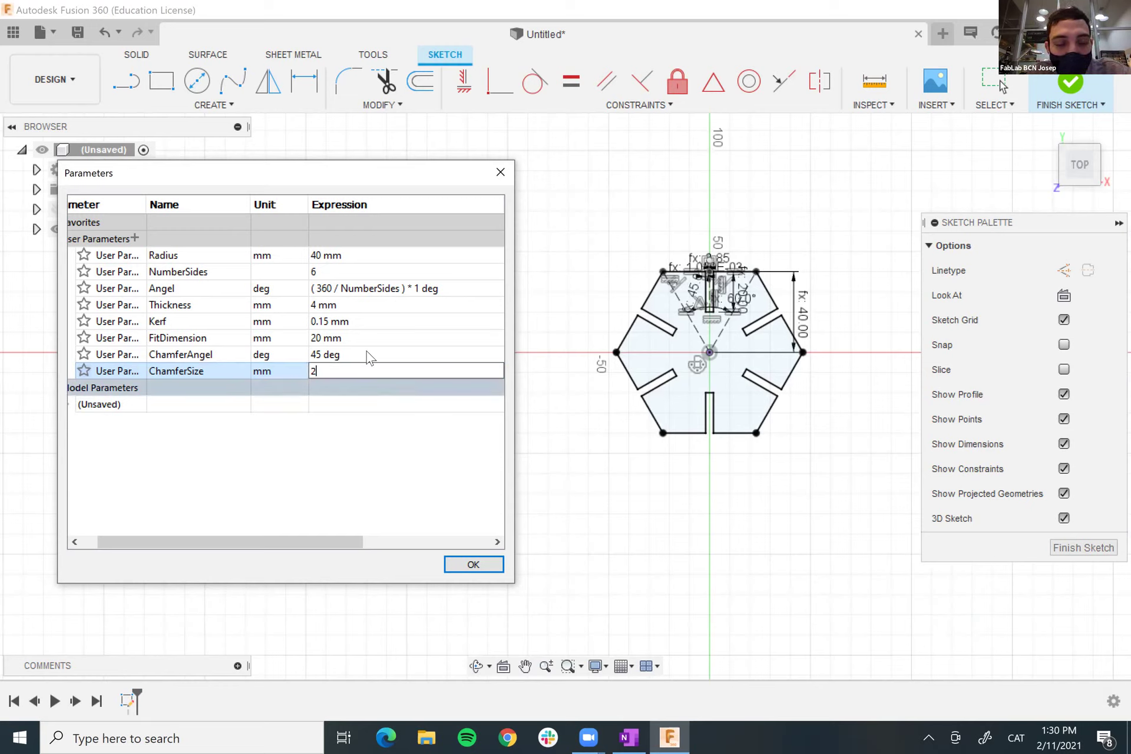
key("Return")
scroll(646, 328, "down", 3)
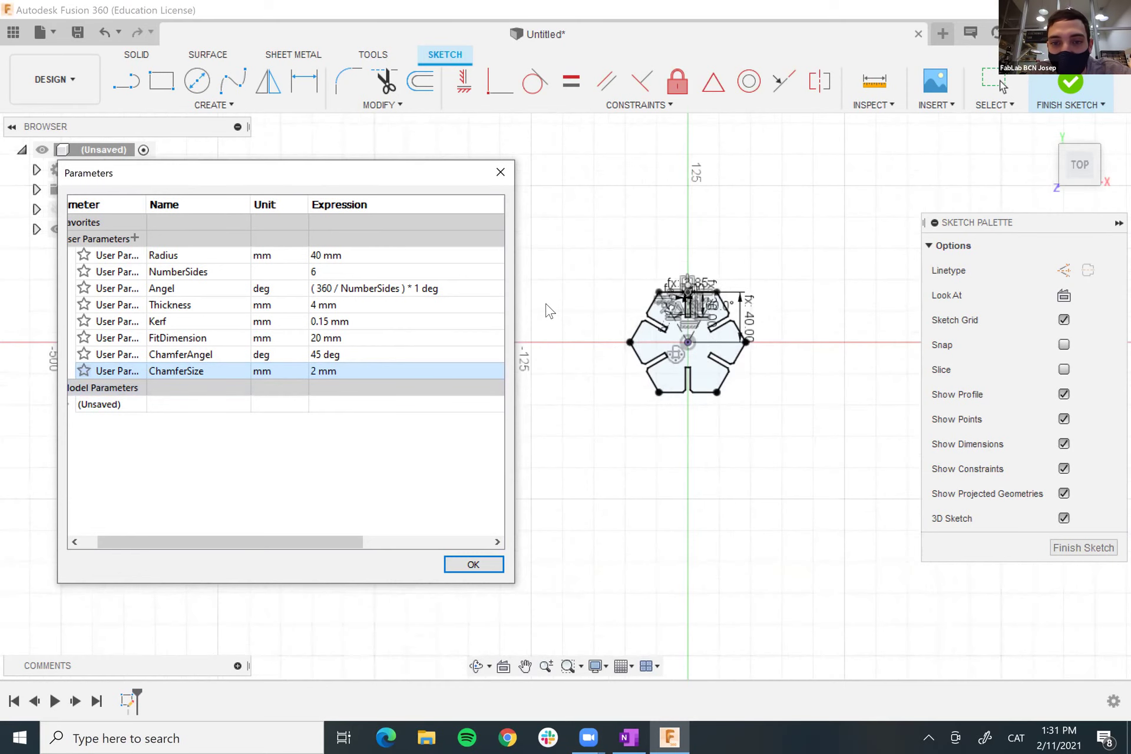
scroll(549, 311, "up", 3)
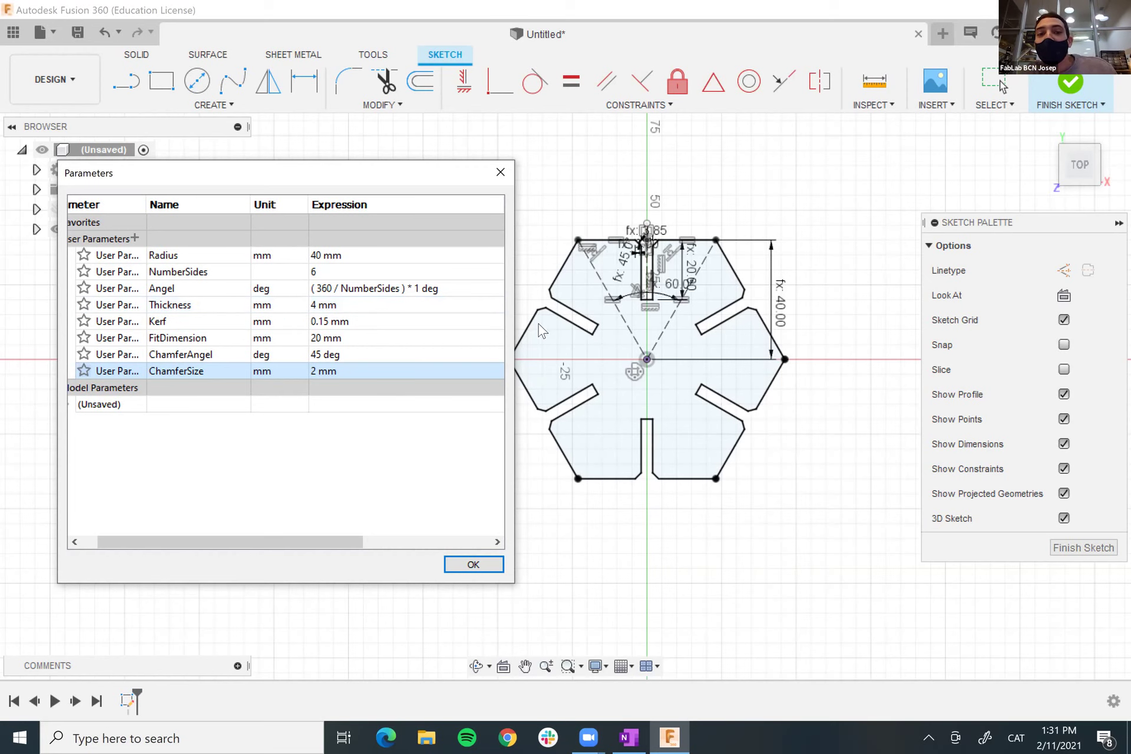
scroll(564, 334, "down", 2)
scroll(566, 330, "up", 5)
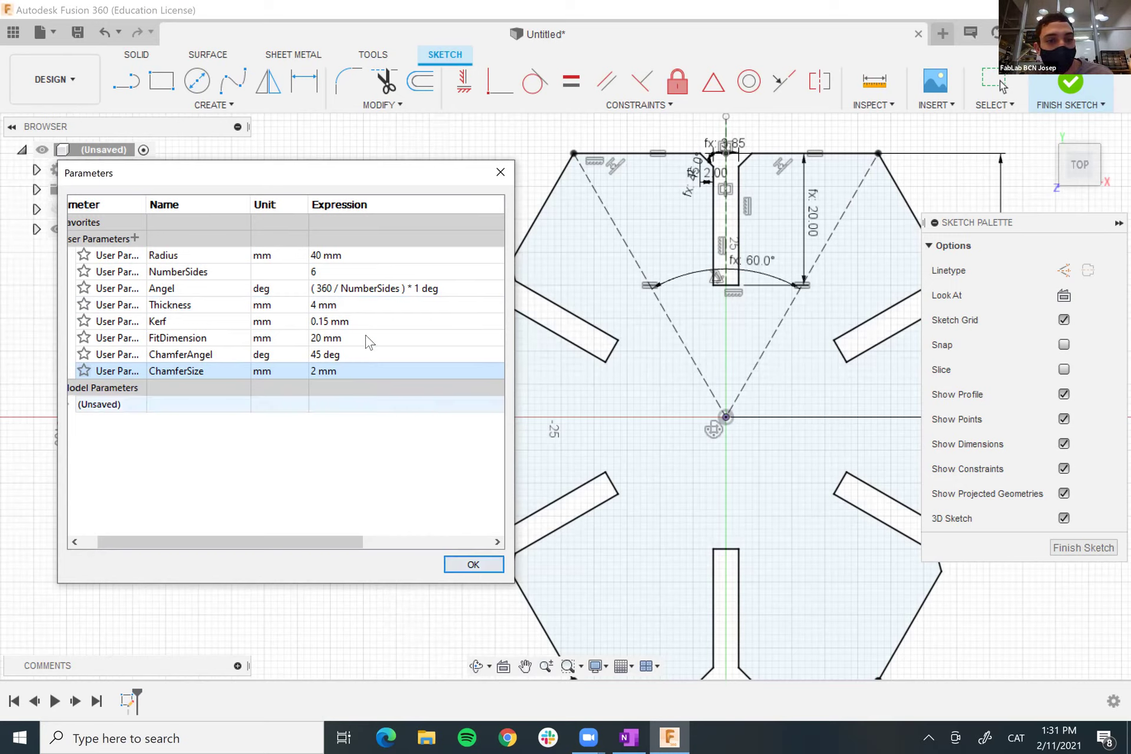
left_click(462, 565)
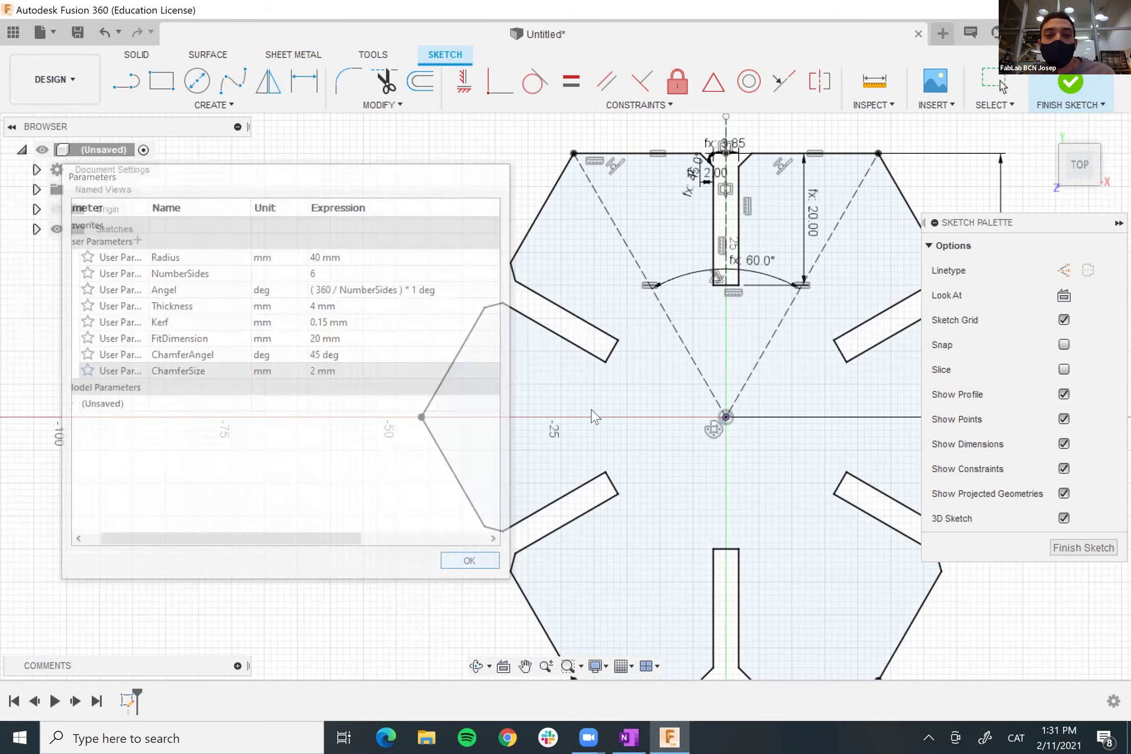
- Start a rectangular pattern with the whole slotted hexagon, including its upper-left edge, as the objects
scroll(587, 407, "up", 1)
scroll(588, 409, "down", 4)
scroll(588, 406, "down", 3)
scroll(752, 441, "up", 4)
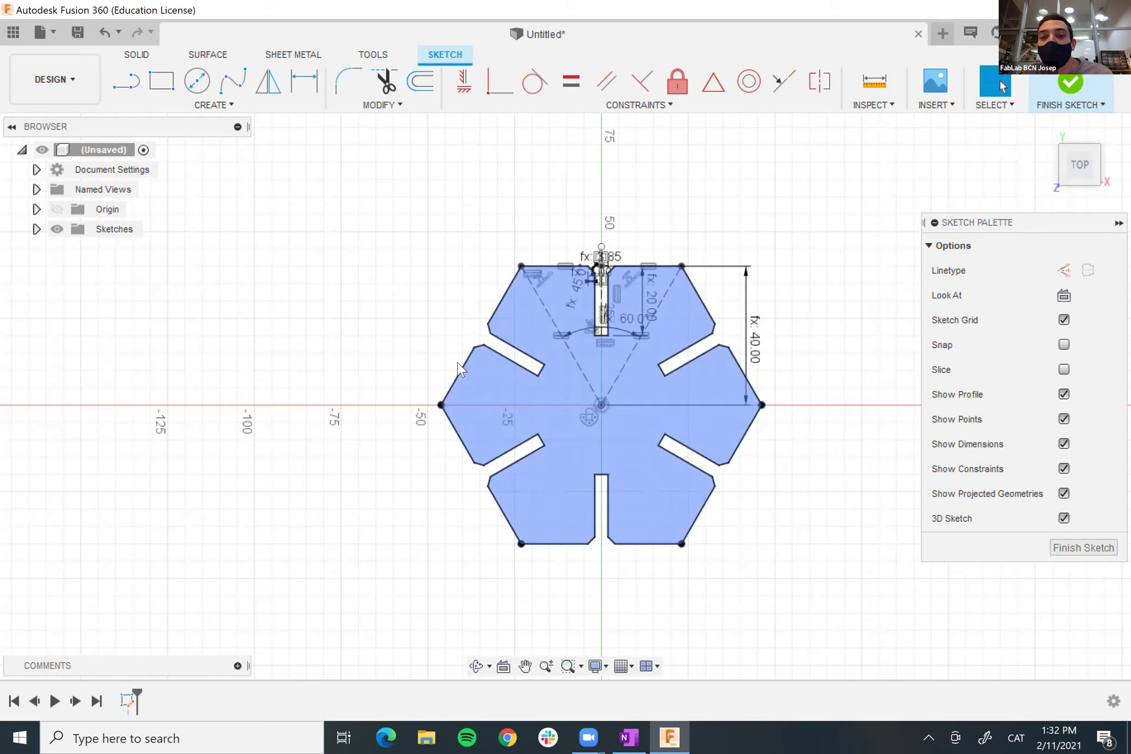
scroll(315, 365, "down", 2)
scroll(316, 360, "down", 2)
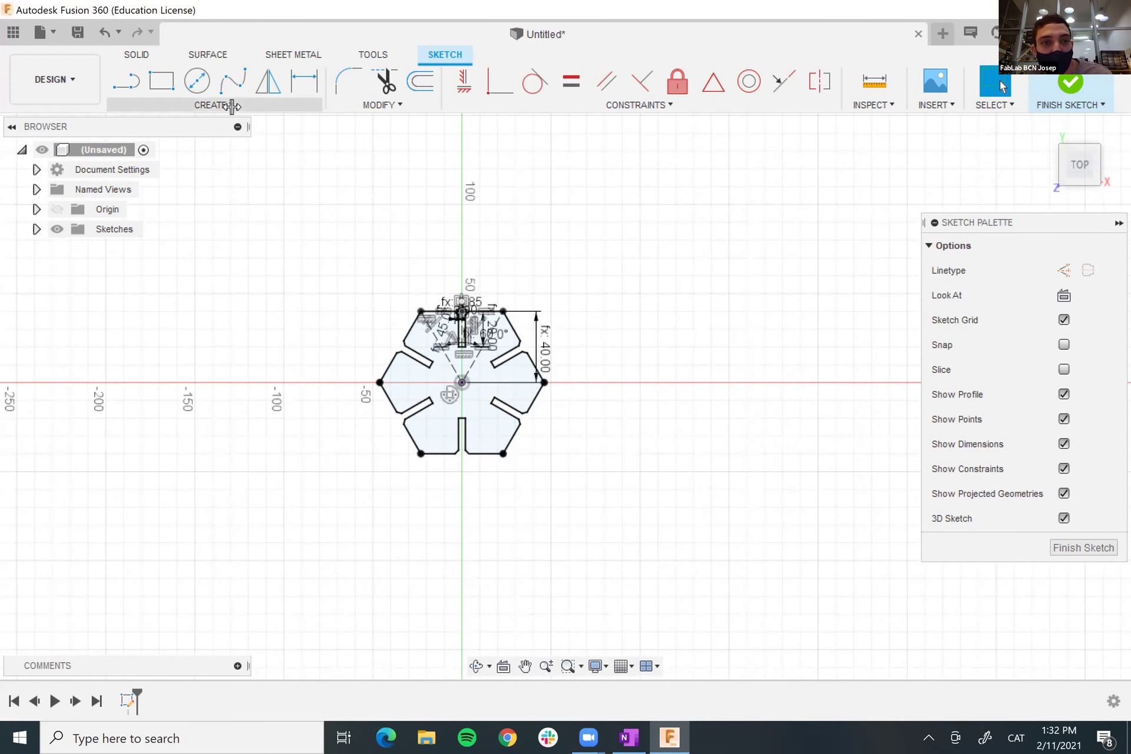
left_click(233, 106)
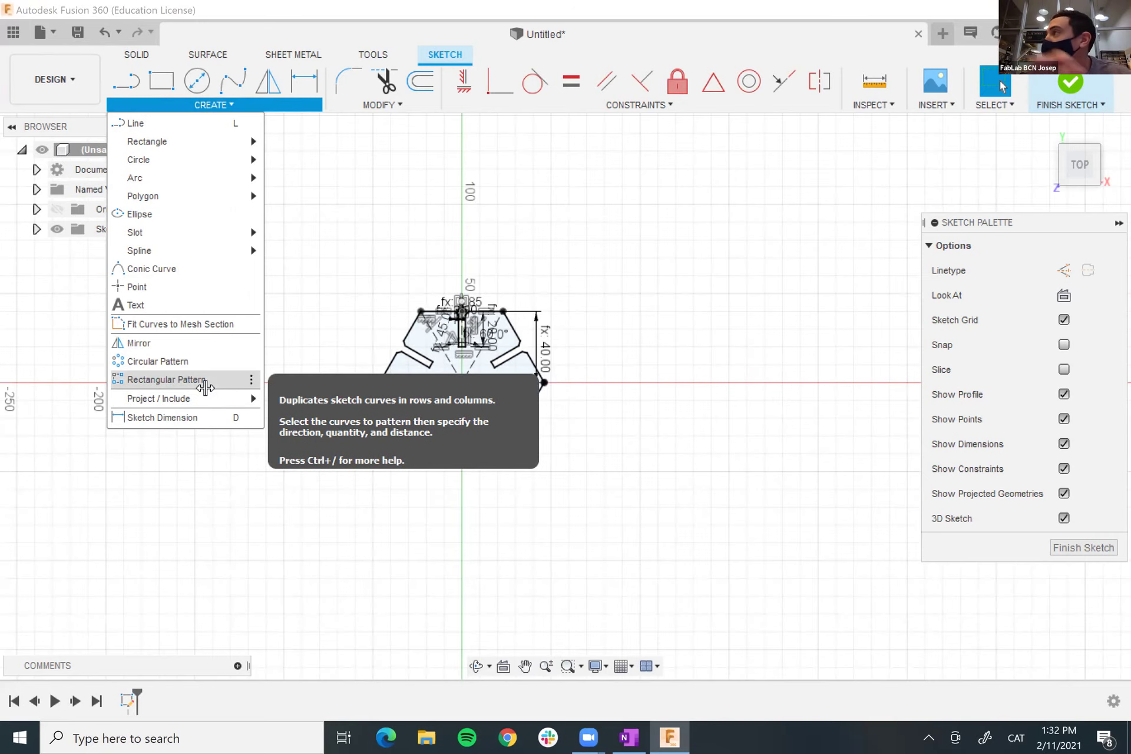
left_click(205, 387)
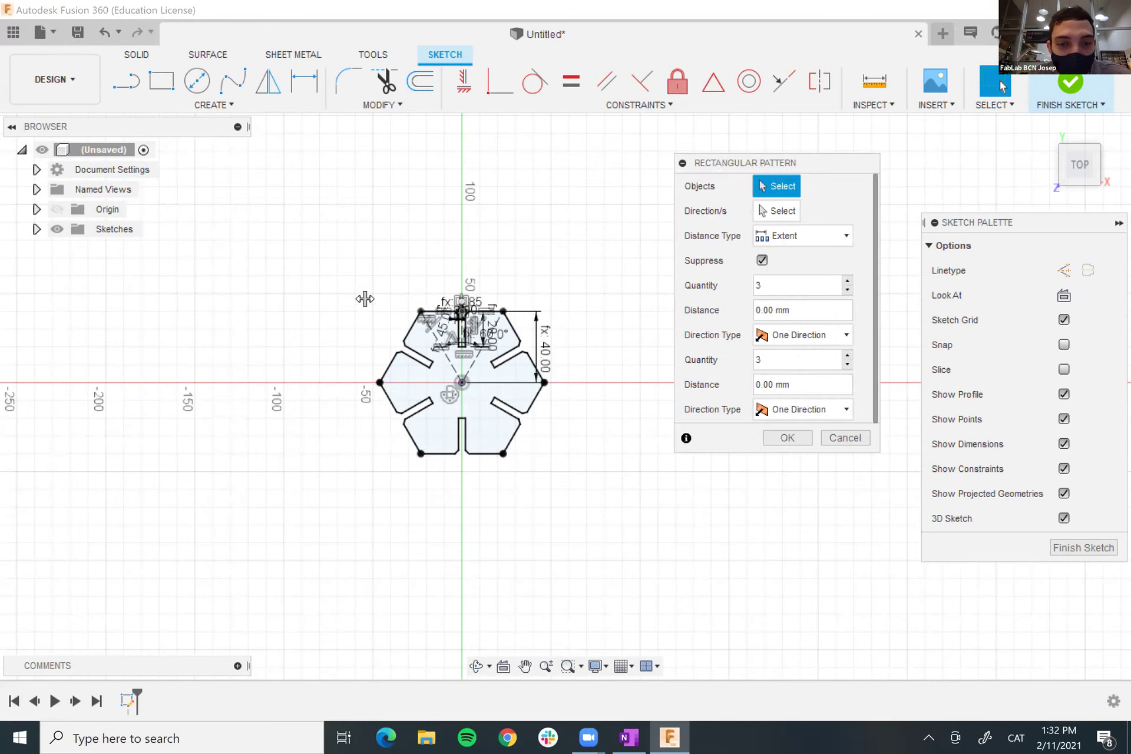
scroll(414, 340, "up", 2)
scroll(414, 340, "up", 1)
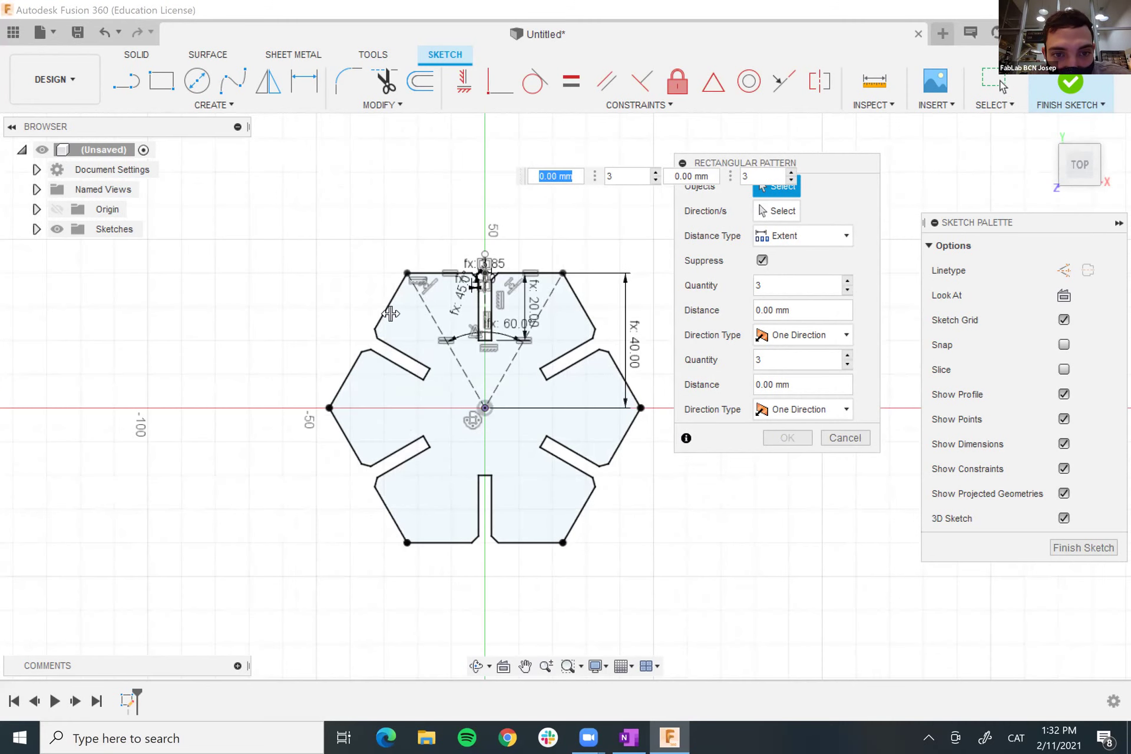
left_click(387, 310)
mouse_move(277, 197)
left_mouse_down()
mouse_move(669, 542)
mouse_move(688, 584)
left_mouse_up()
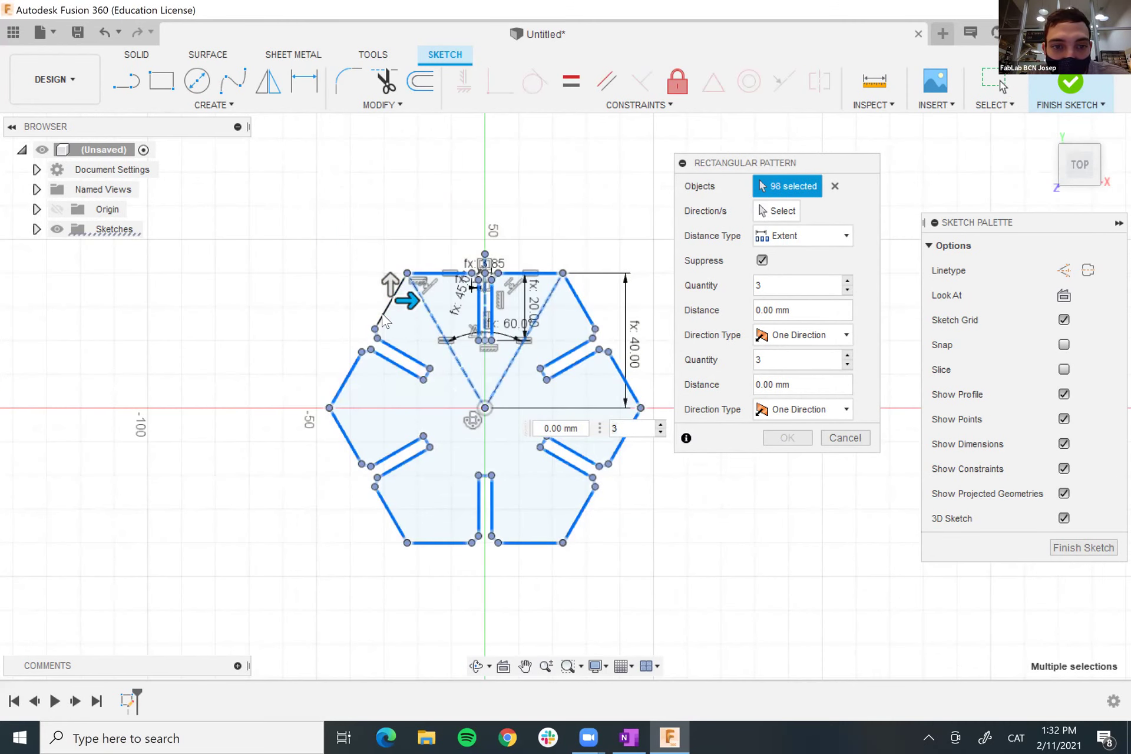
left_click(384, 314)
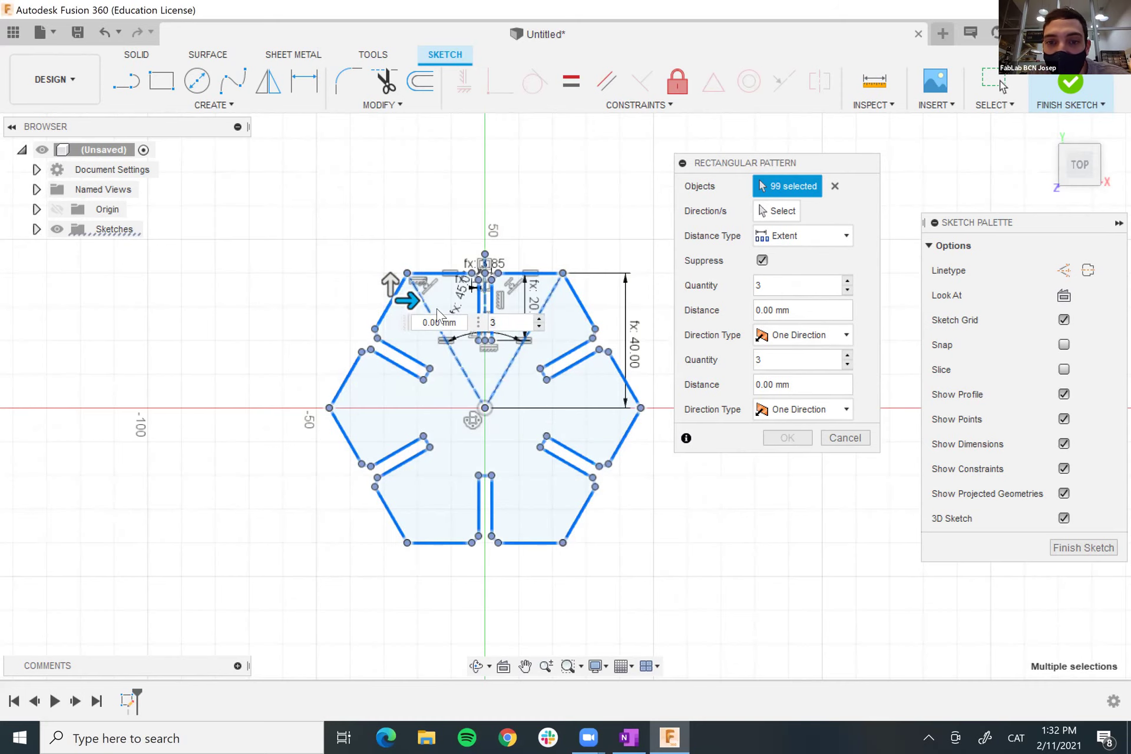
- Preview a three-by-three rectangular pattern extending about 199 mm along X and 219 mm along Y, and cancel it
scroll(437, 315, "down", 3)
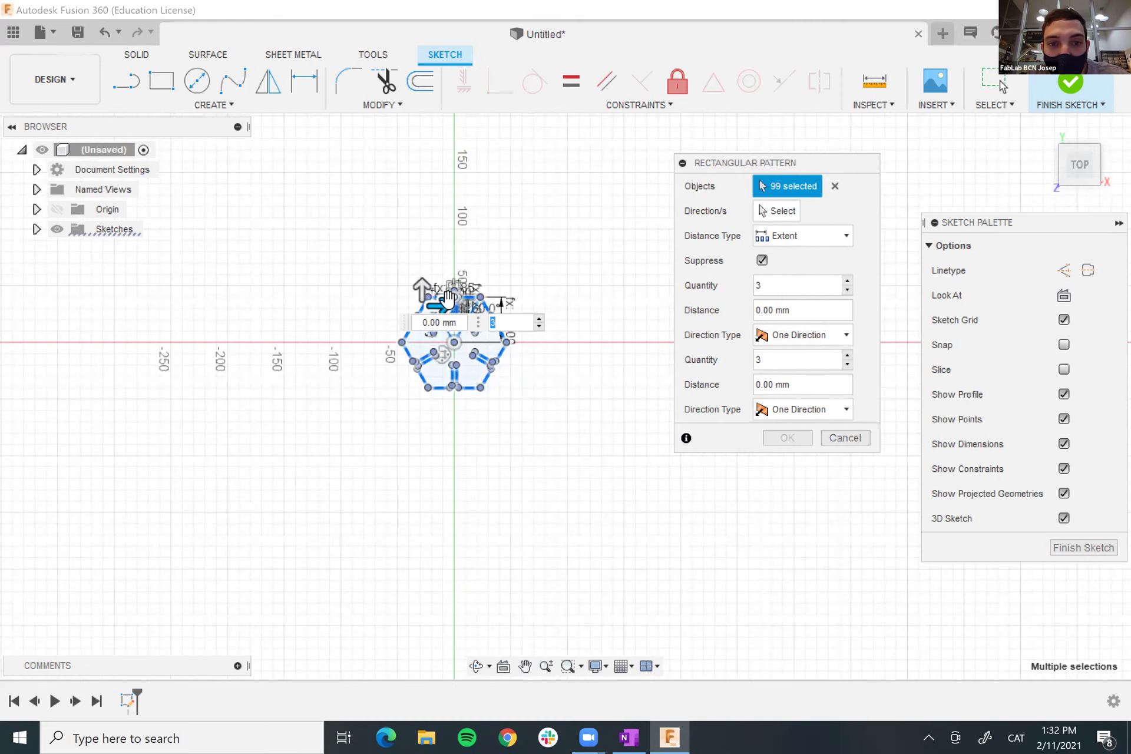
left_click_drag(495, 304, 668, 304)
left_click_drag(424, 287, 422, 152)
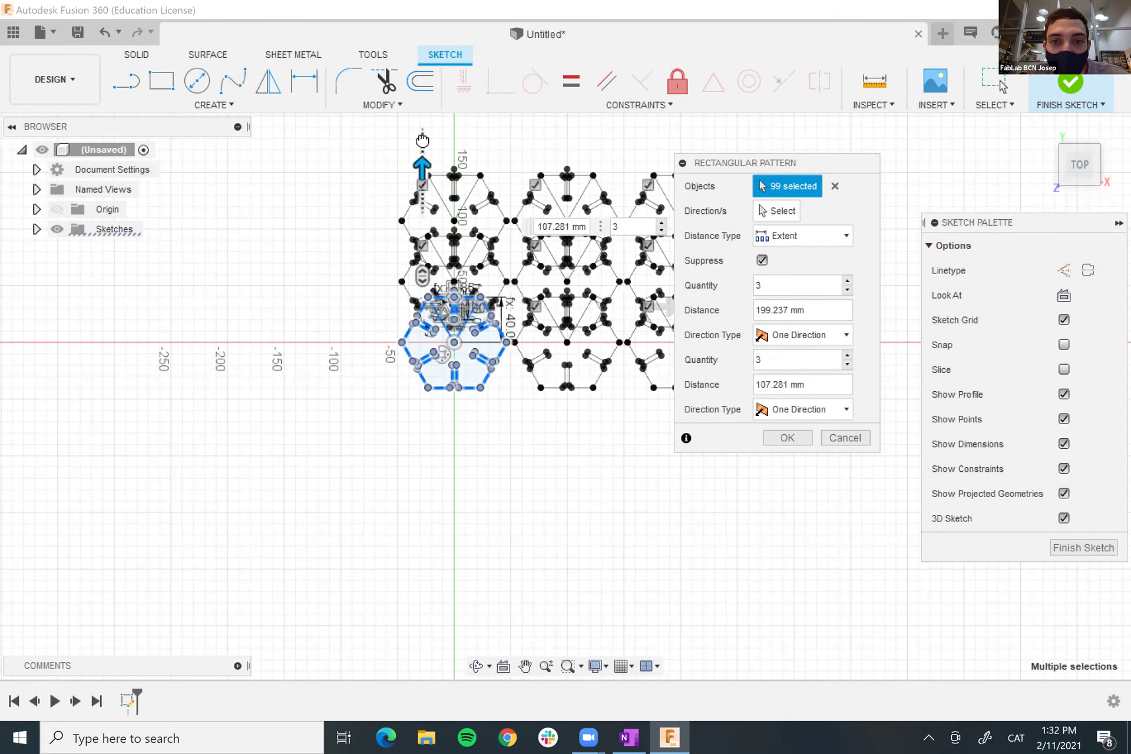
left_click_drag(427, 106, 405, 210)
scroll(405, 210, "down", 5)
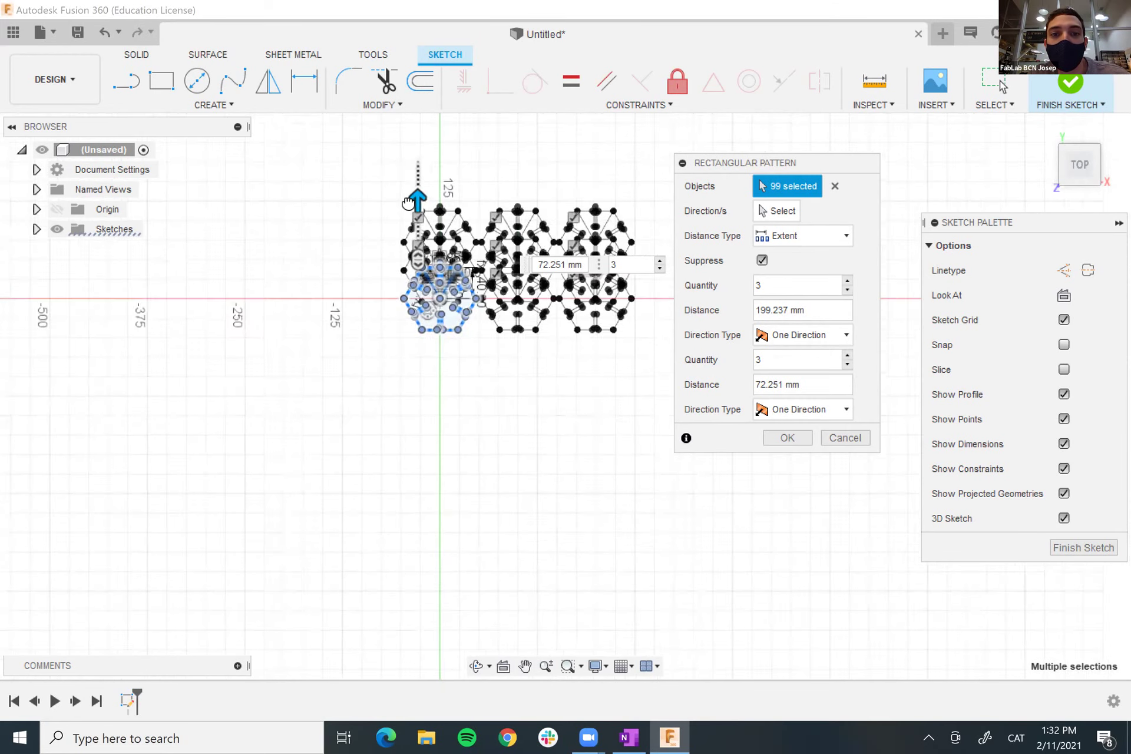
left_click_drag(408, 149, 411, 116)
key("Tab")
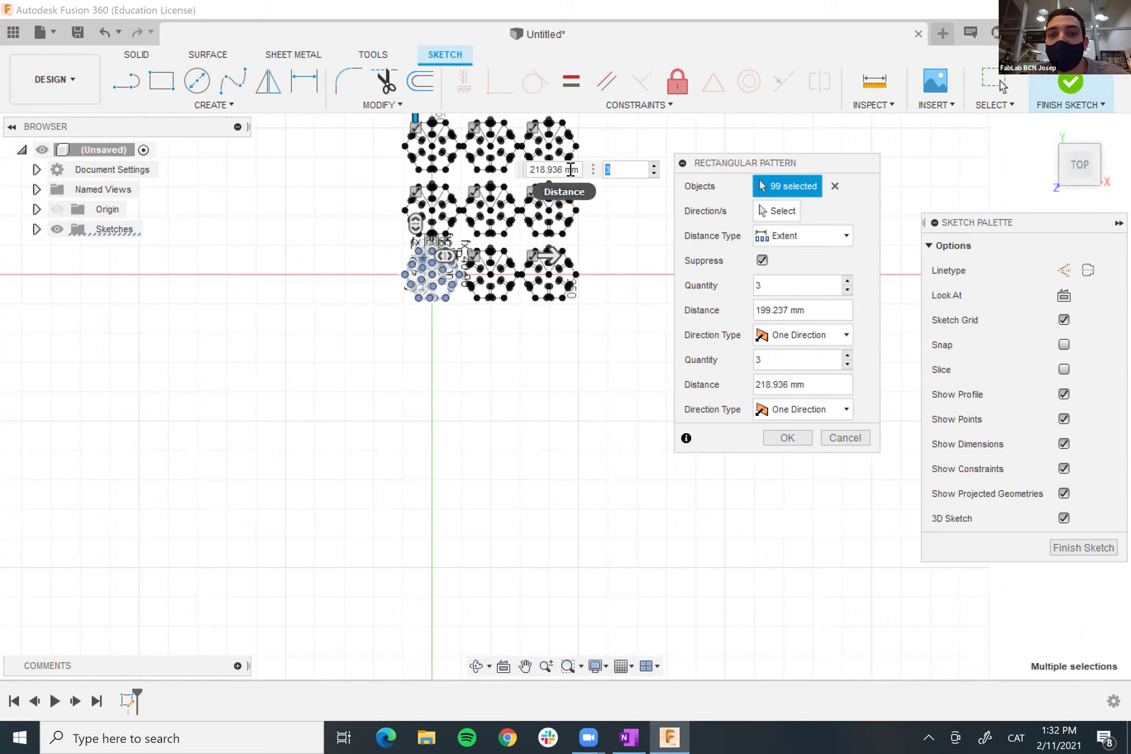
scroll(631, 272, "up", 2)
scroll(631, 272, "down", 4)
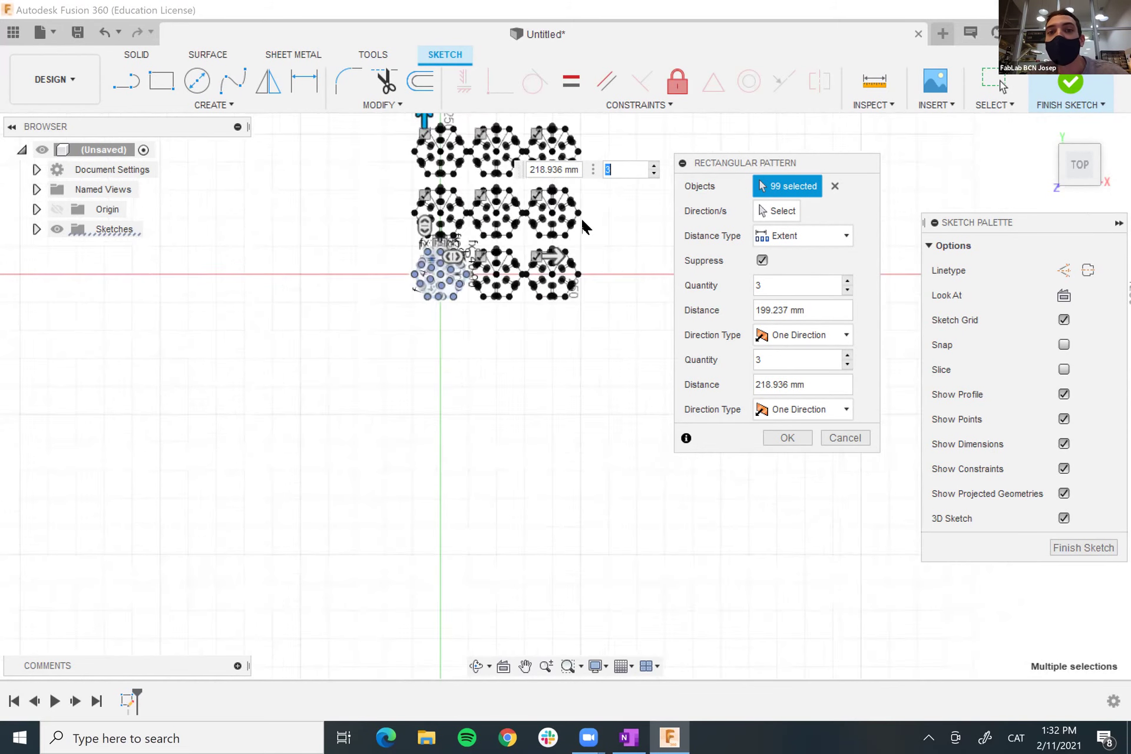
scroll(580, 147, "up", 2)
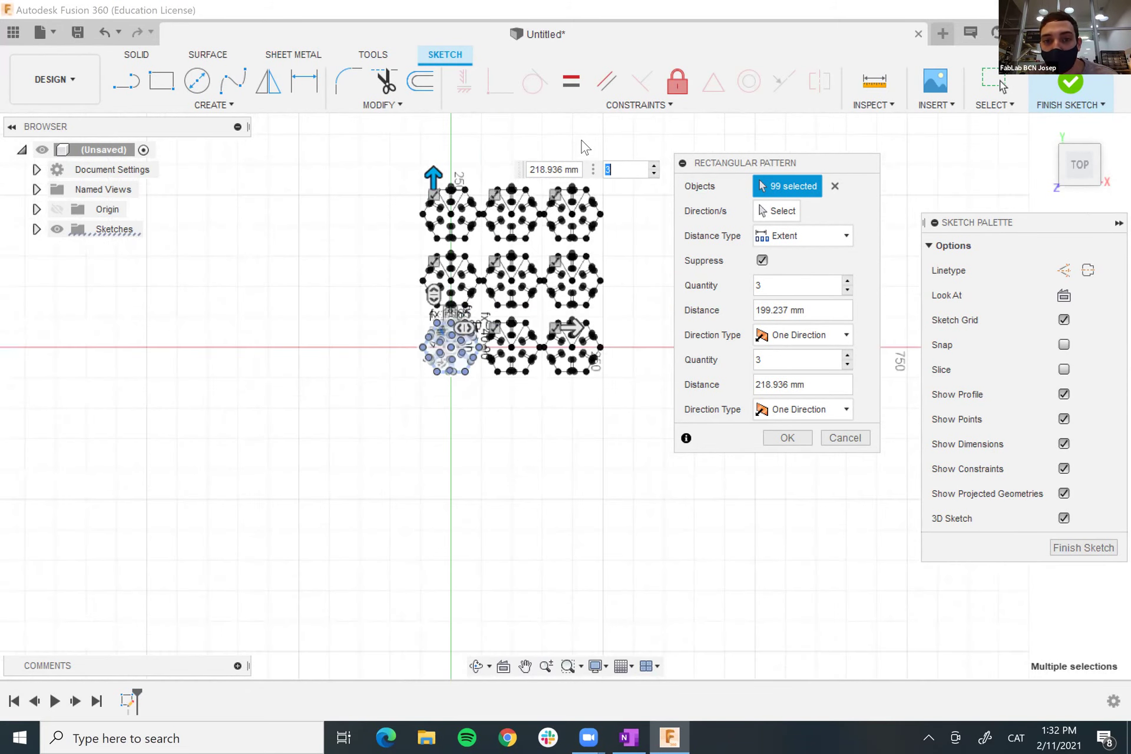
scroll(586, 224, "up", 2)
scroll(585, 238, "up", 1)
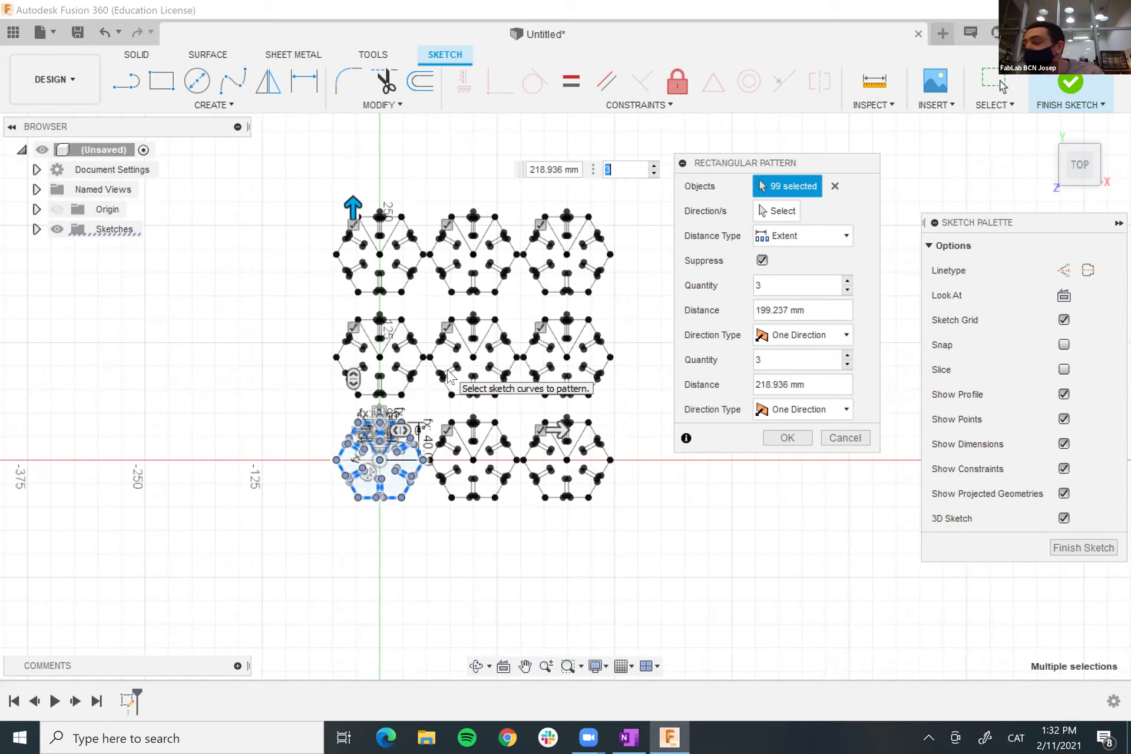
left_click(849, 438)
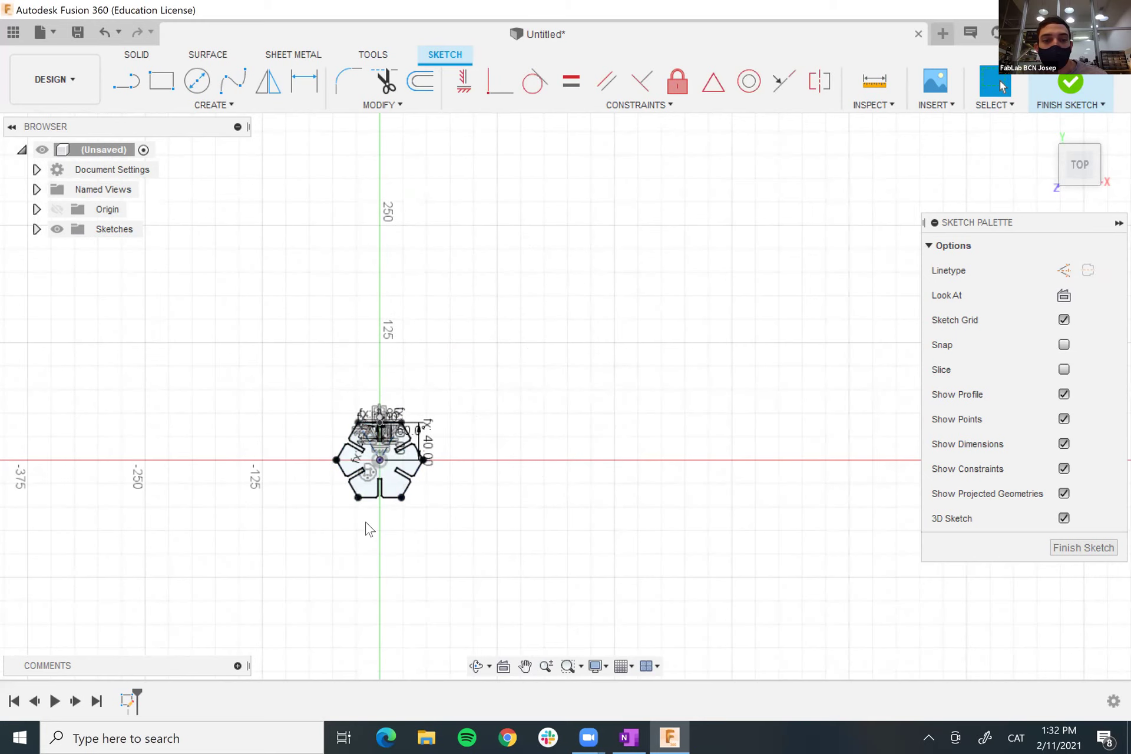
- Finish the sketch of the slotted hexagon
scroll(364, 518, "up", 2)
scroll(363, 515, "up", 3)
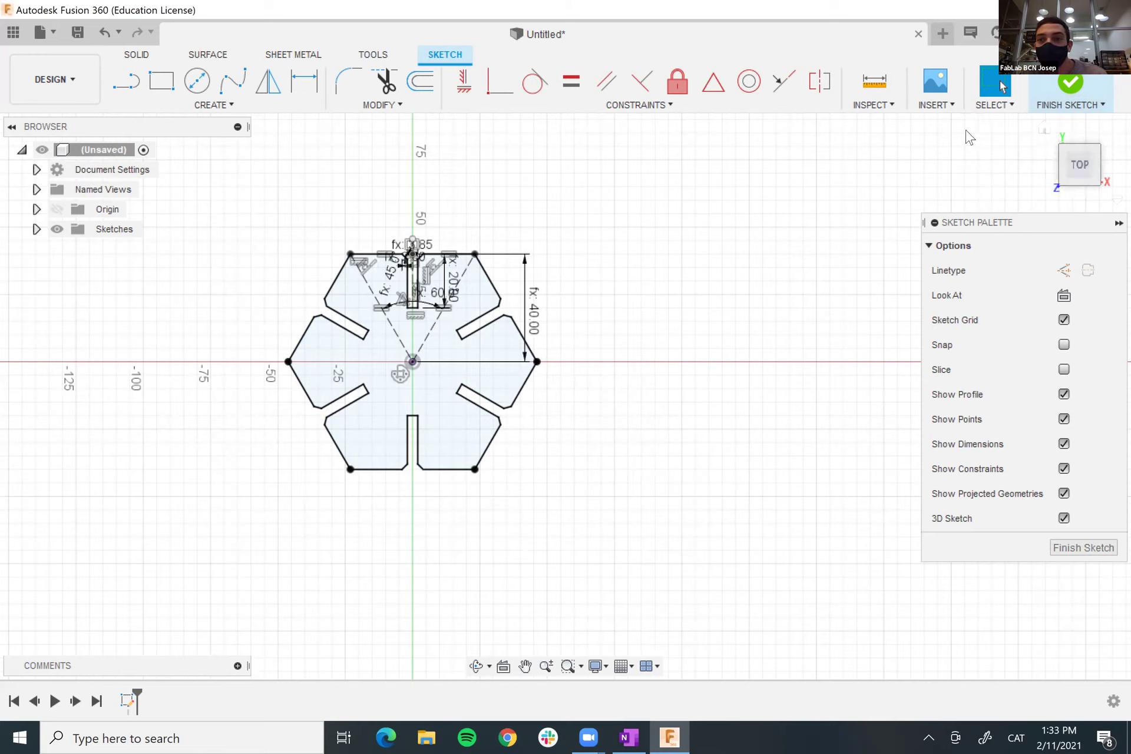
left_click(1076, 80)
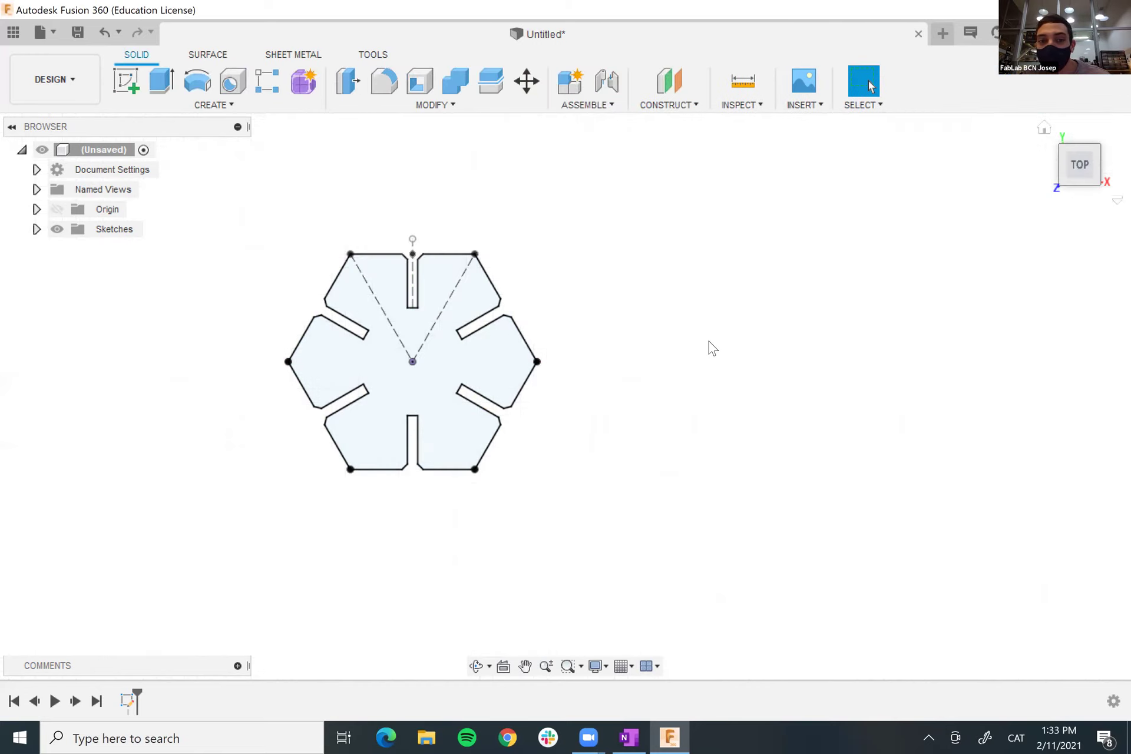
- Extrude the slotted hexagon profile by the Thickness parameter as a new body, and undo the extrusion
mouse_move(638, 432)
middle_mouse_down("shift")
mouse_move(573, 485)
mouse_move(664, 482)
mouse_move(648, 460)
middle_mouse_up("shift")
key("Escape")
left_click(405, 373)
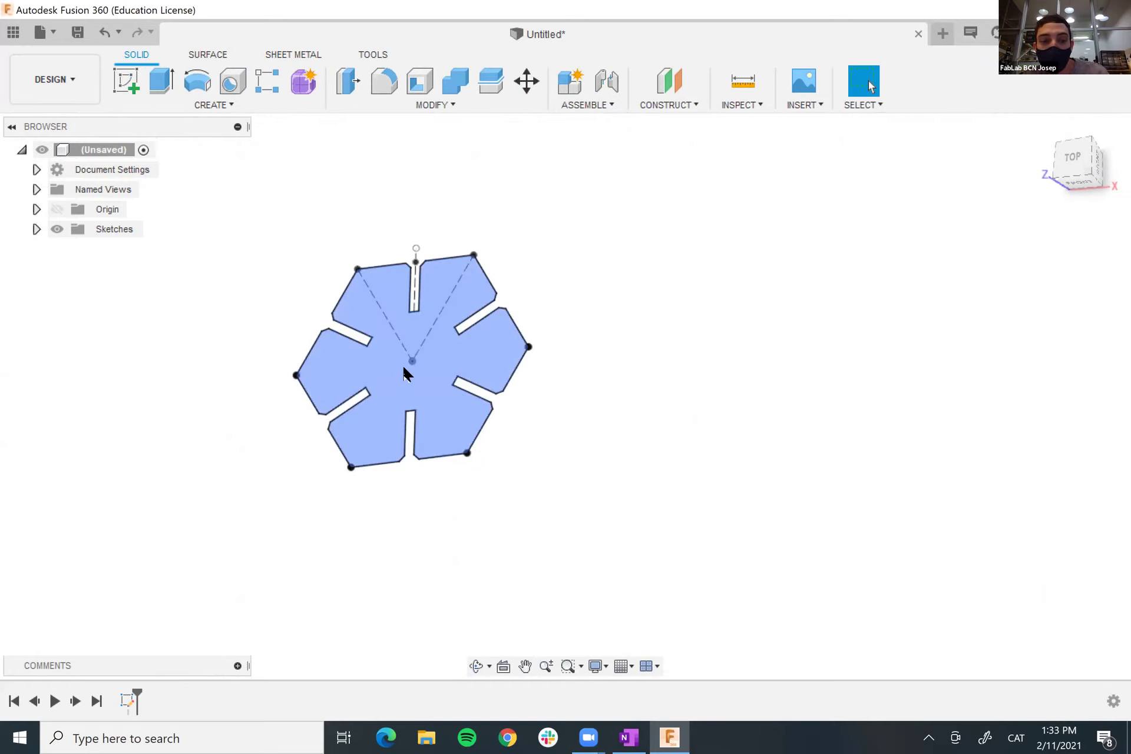
key("e")
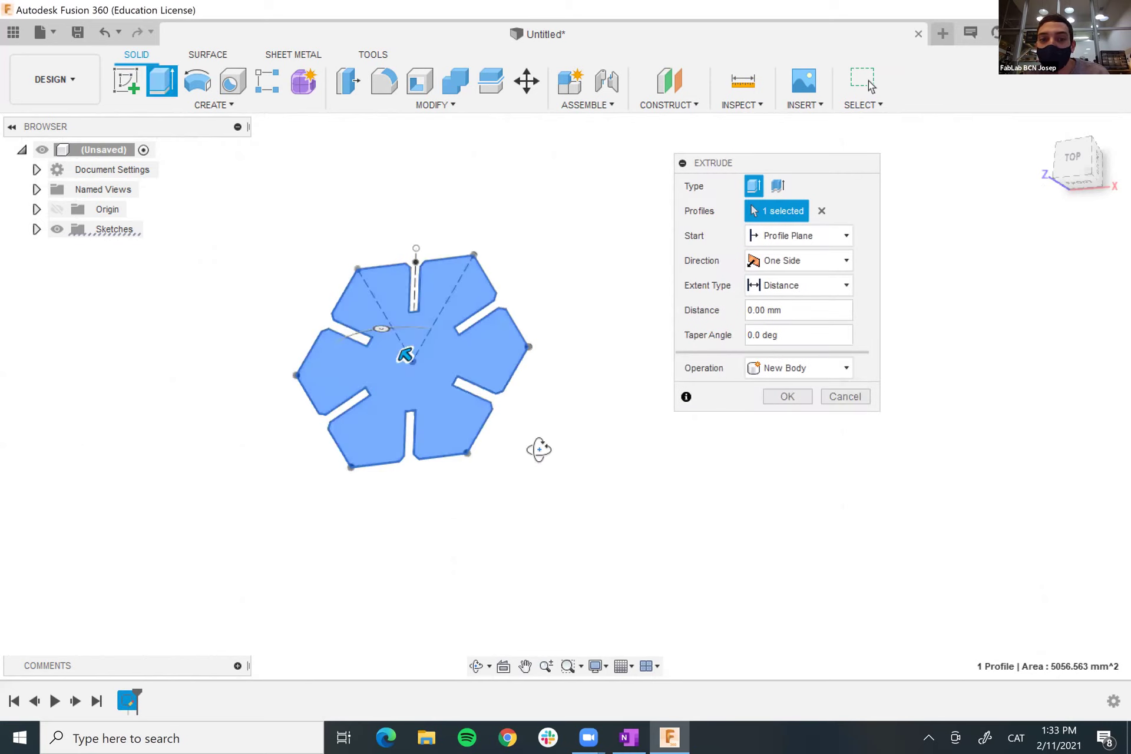
type("thi")
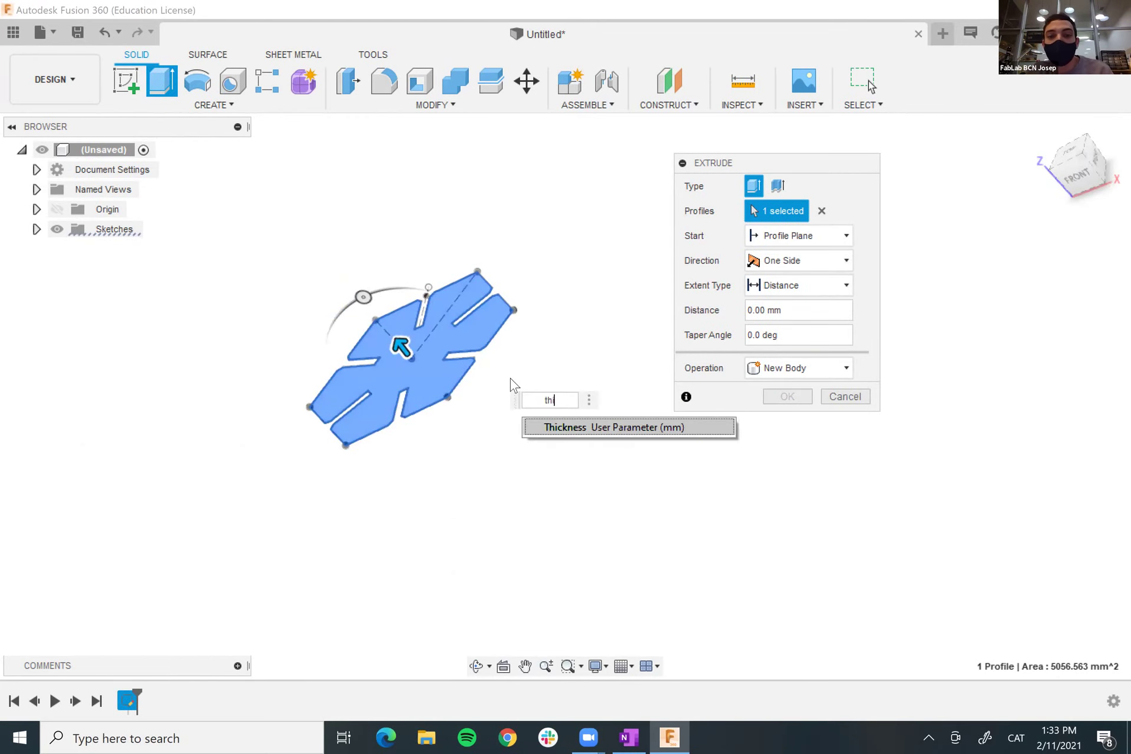
left_click(556, 428)
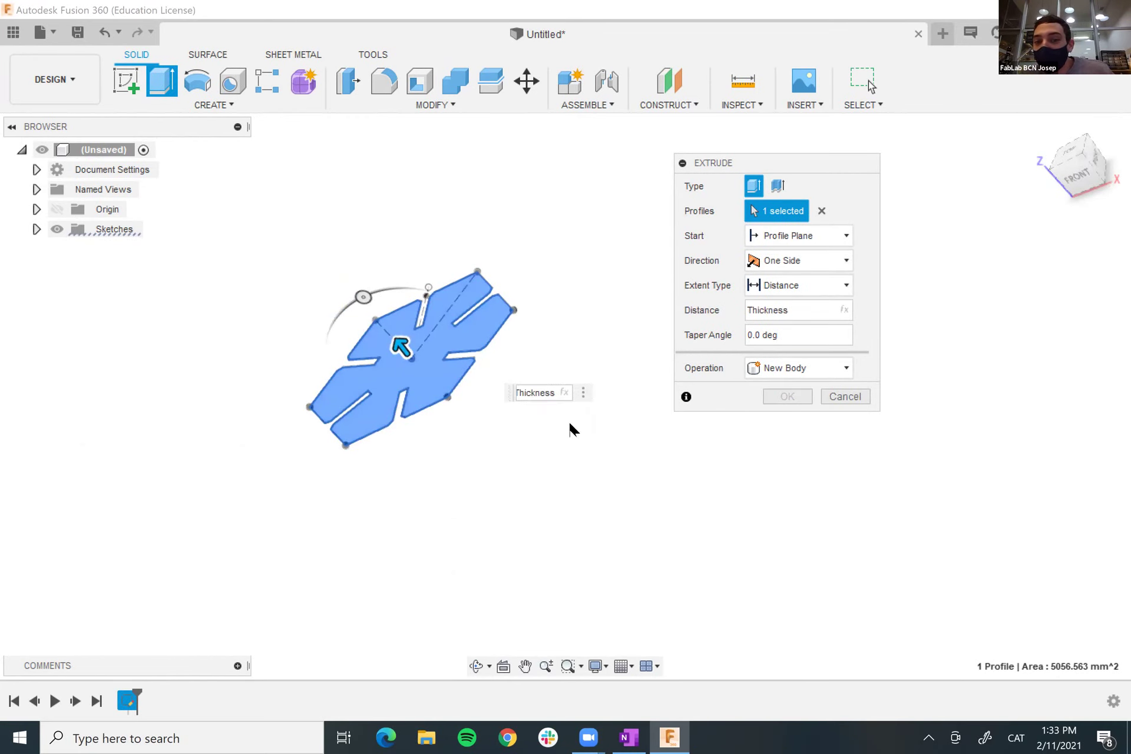
middle_click_drag(588, 507, 583, 412, "shift")
left_click(788, 396)
key("Escape")
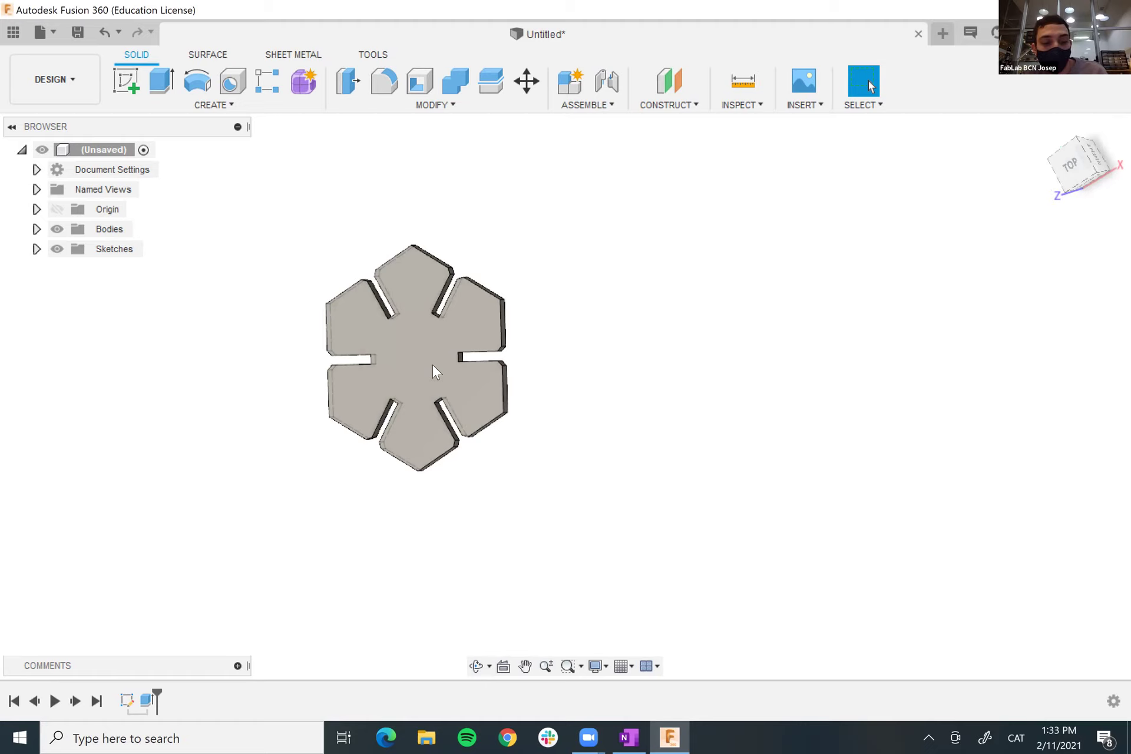
key("ctrl+z")
mouse_move(604, 370)
middle_mouse_down("shift")
mouse_move(634, 335)
mouse_move(592, 372)
mouse_move(364, 254)
middle_mouse_up("shift")
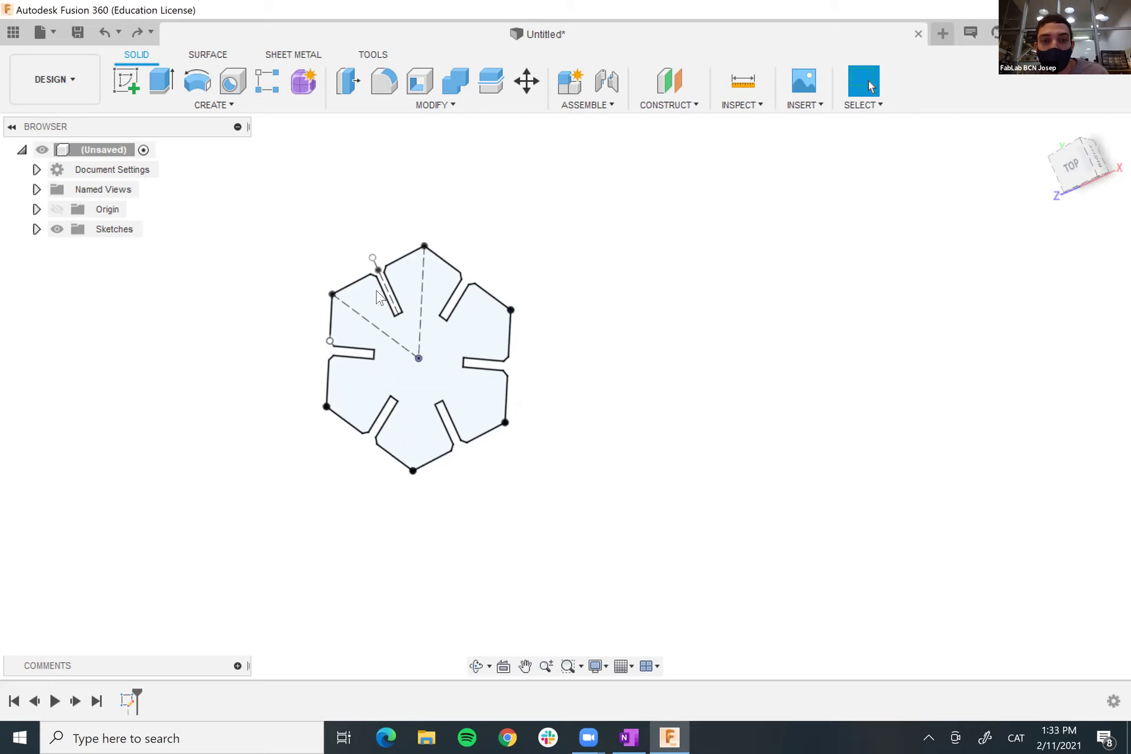
- Export Sketch1 as a DXF file named TestFitPress in the Downloads folder
left_click(36, 229)
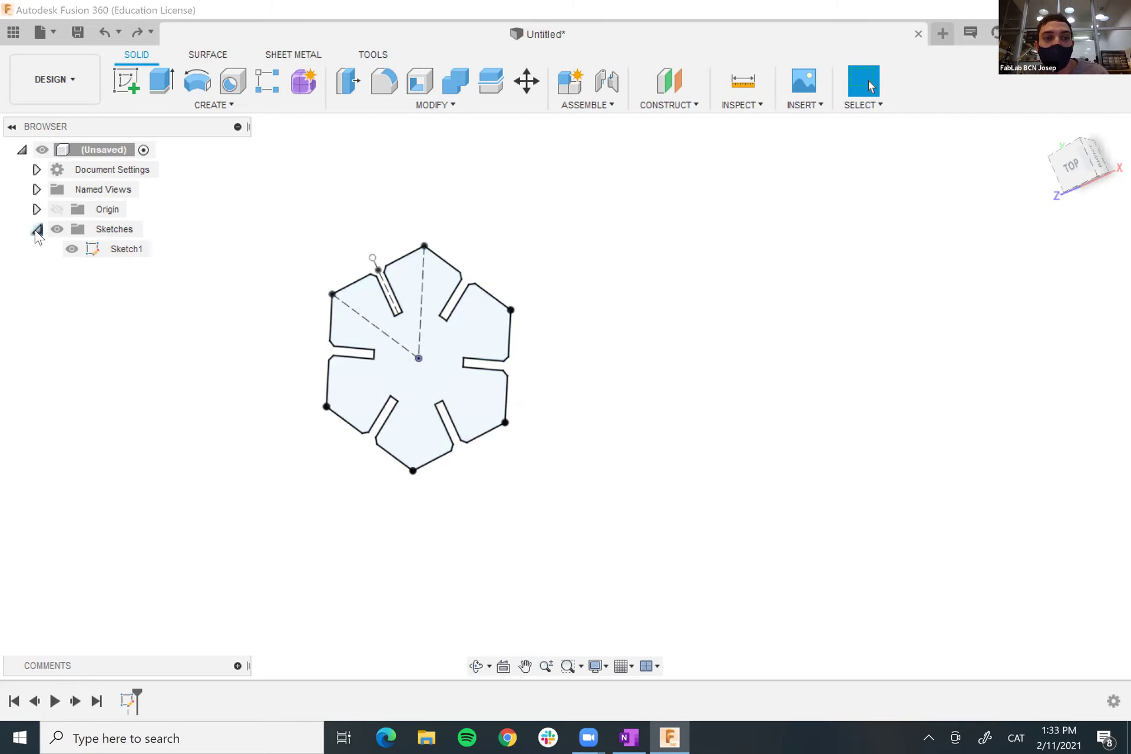
left_click(122, 250)
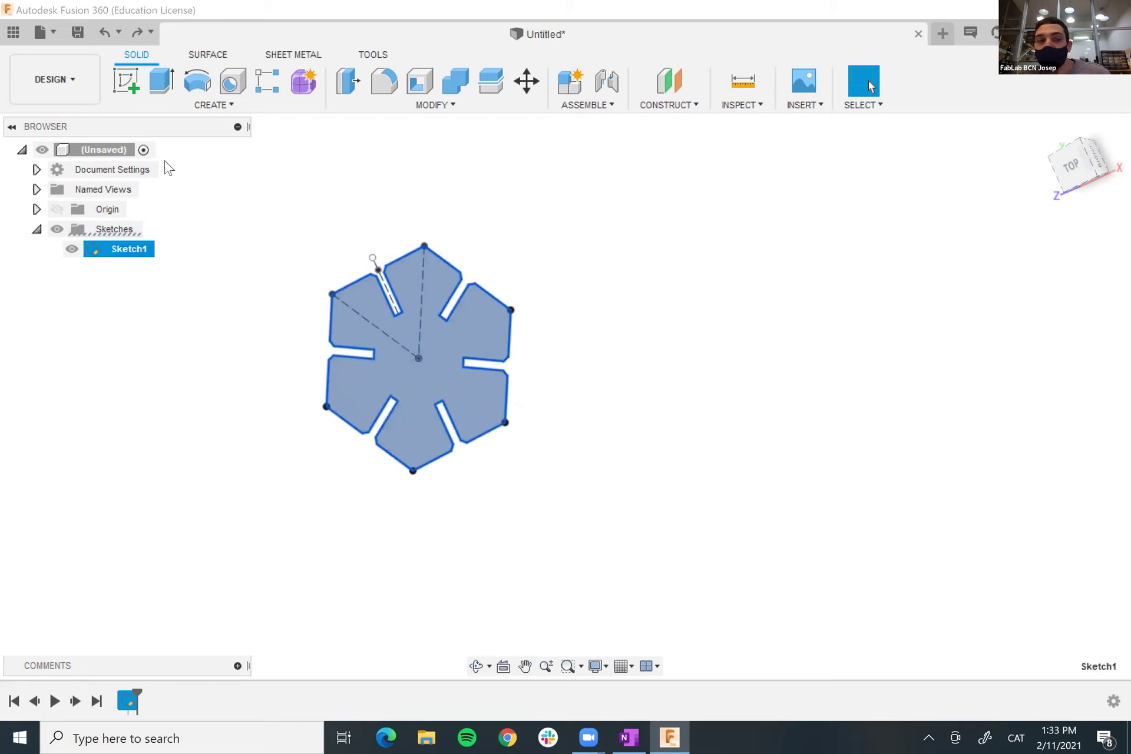
right_click(125, 257)
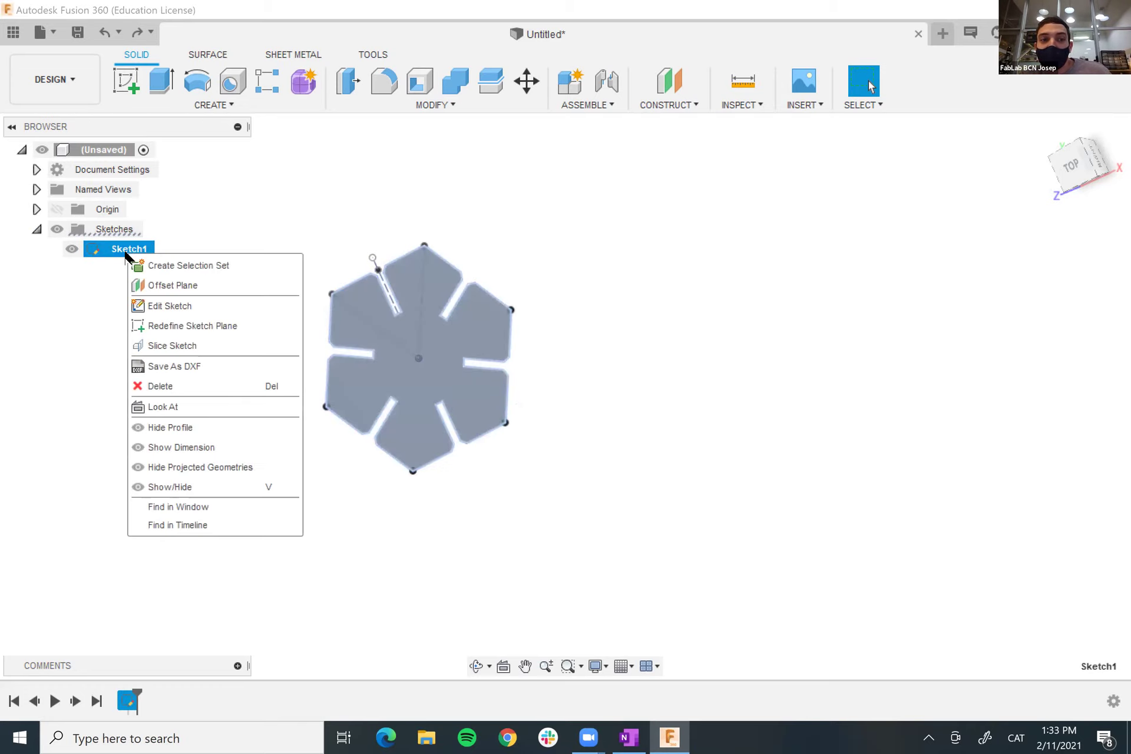
left_click(208, 371)
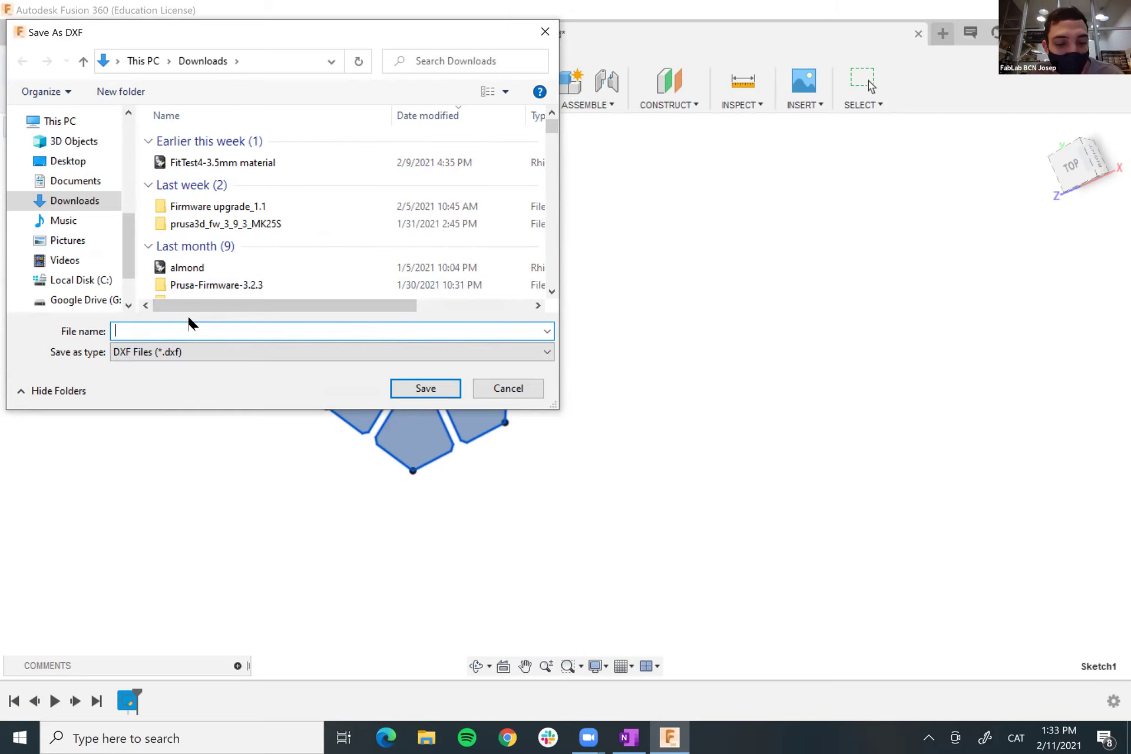
type("est")
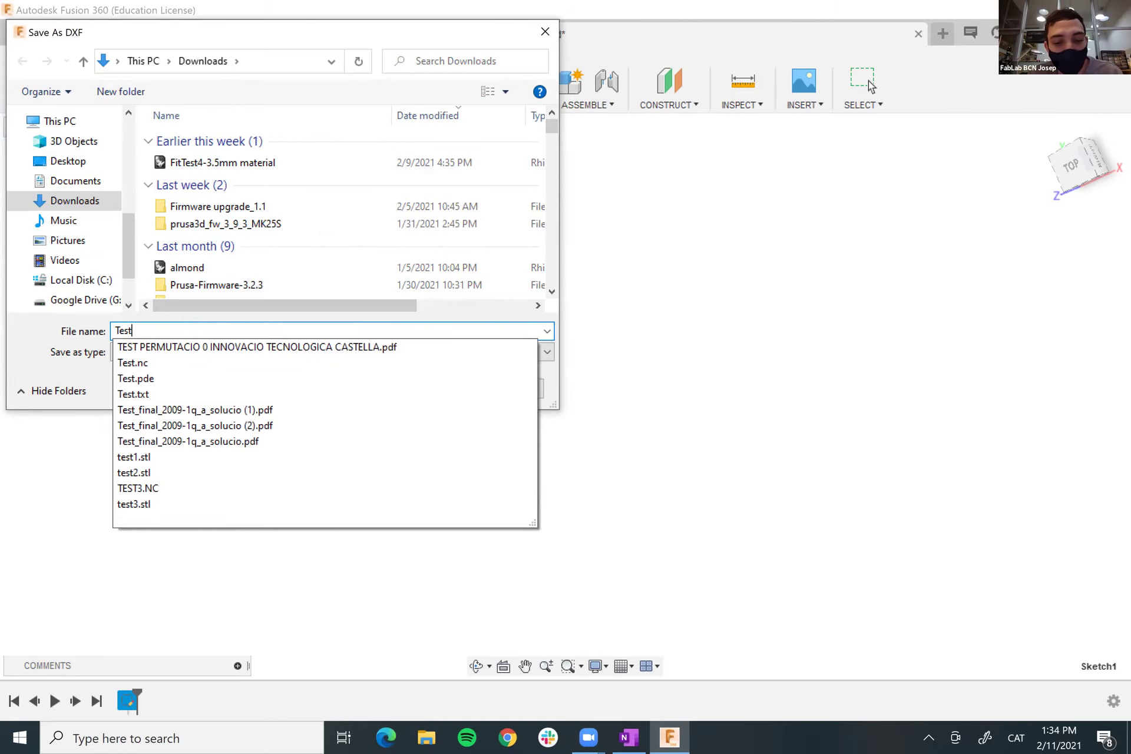
type("FitPress")
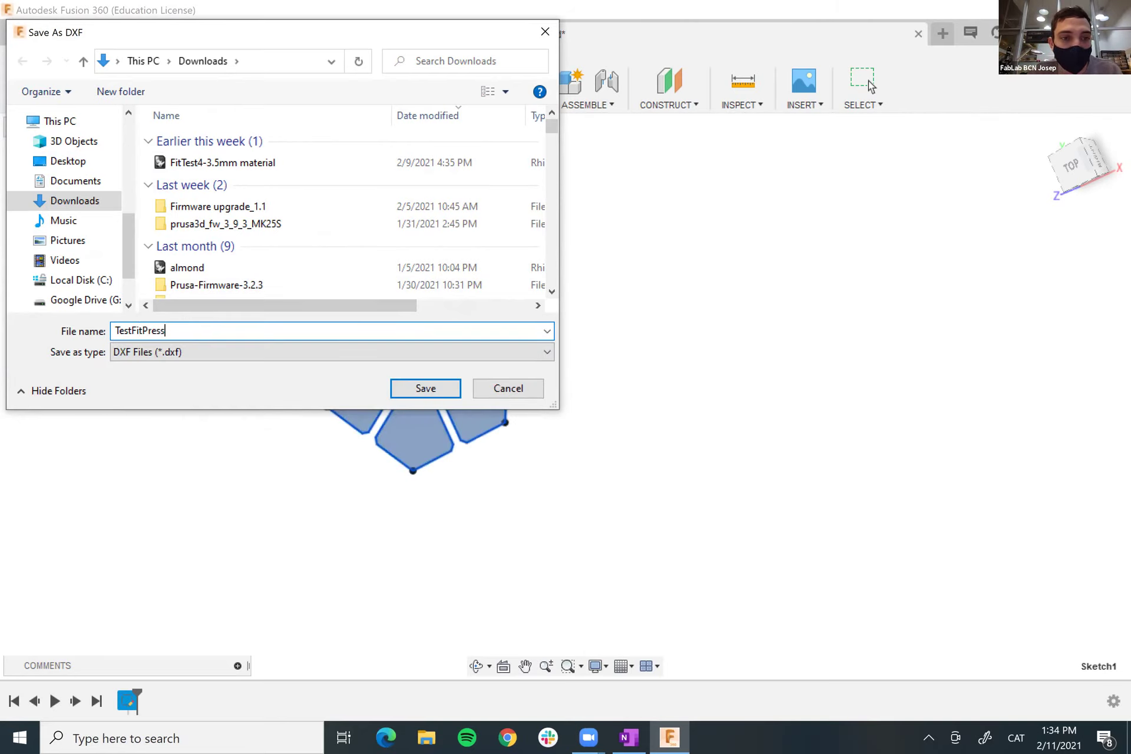
left_click(418, 390)
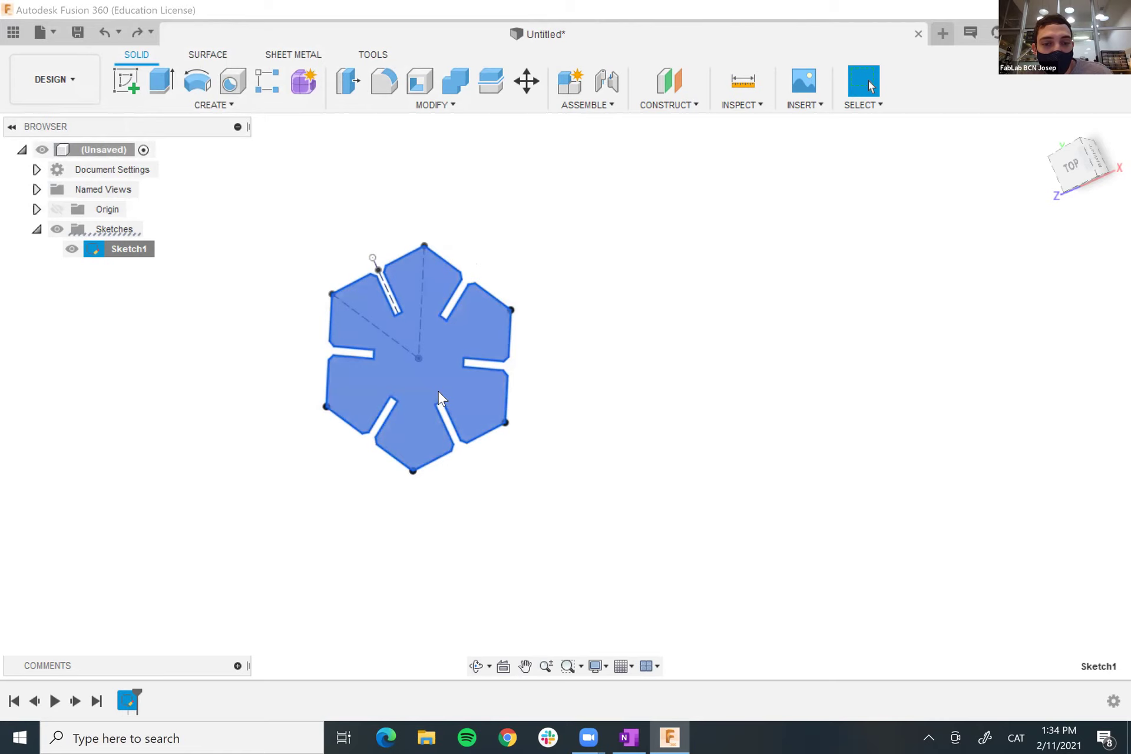
- Open the TestFitPress DXF from Downloads in Rhino with millimetre import units, and maximize the Top viewport
left_click(426, 738)
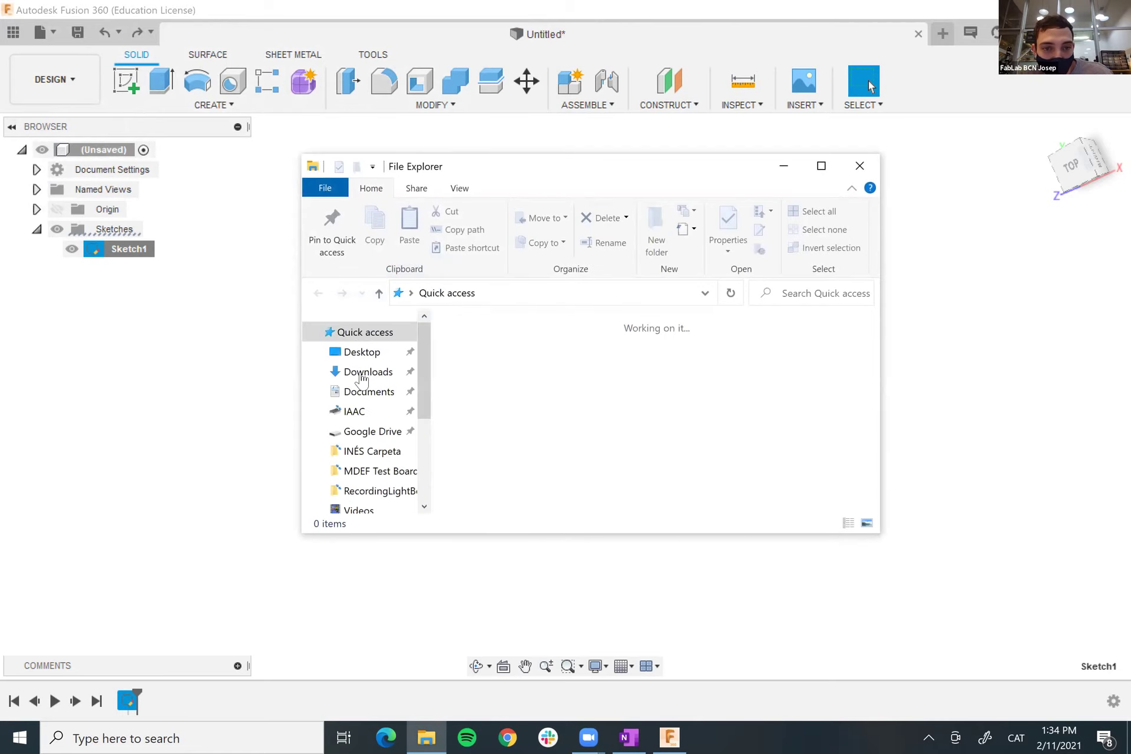
left_click(369, 374)
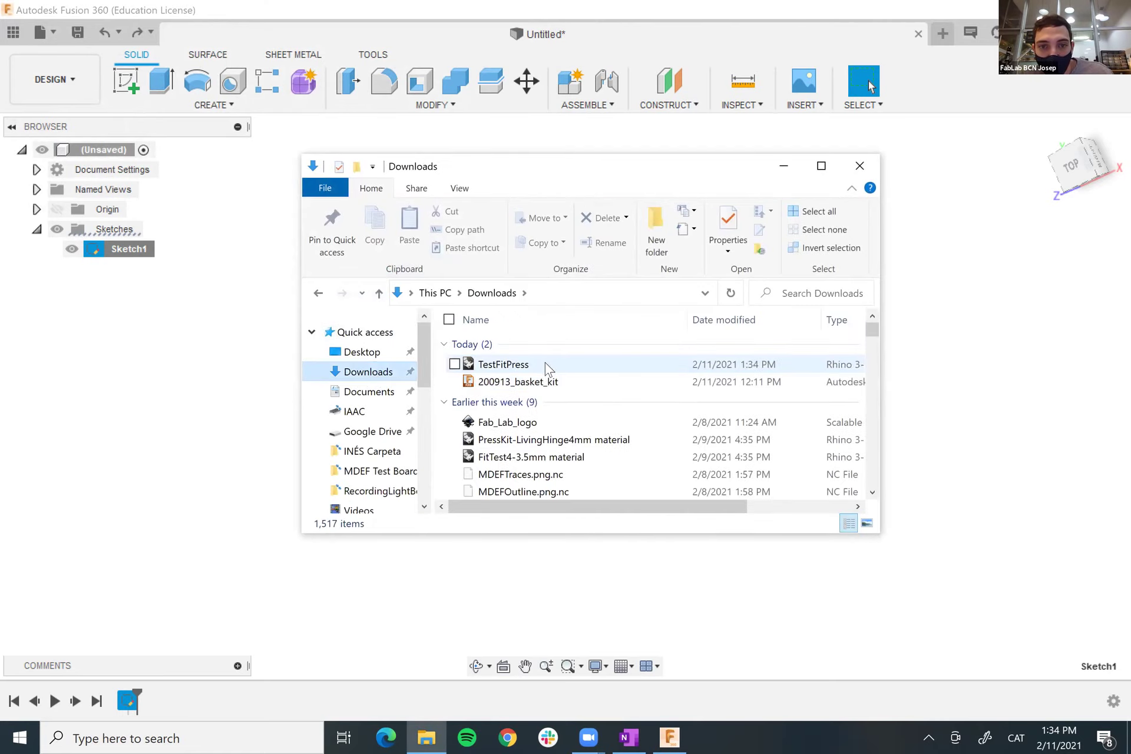
left_click(539, 368)
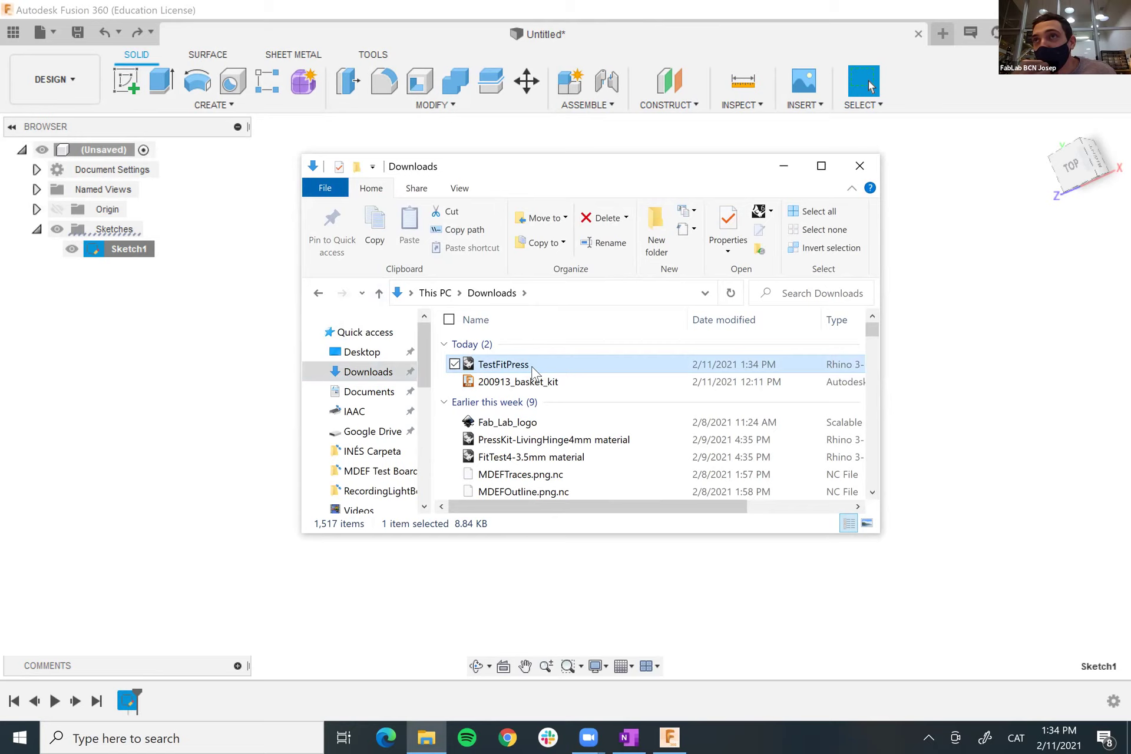
double_click(534, 372)
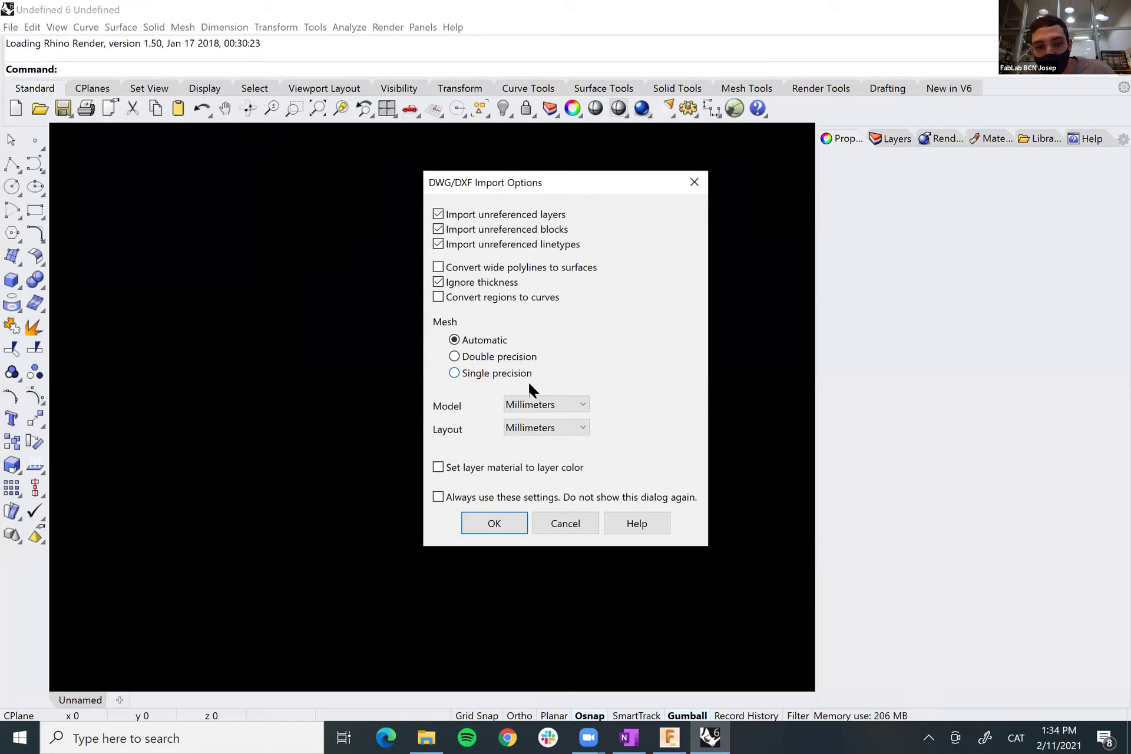
left_click(495, 523)
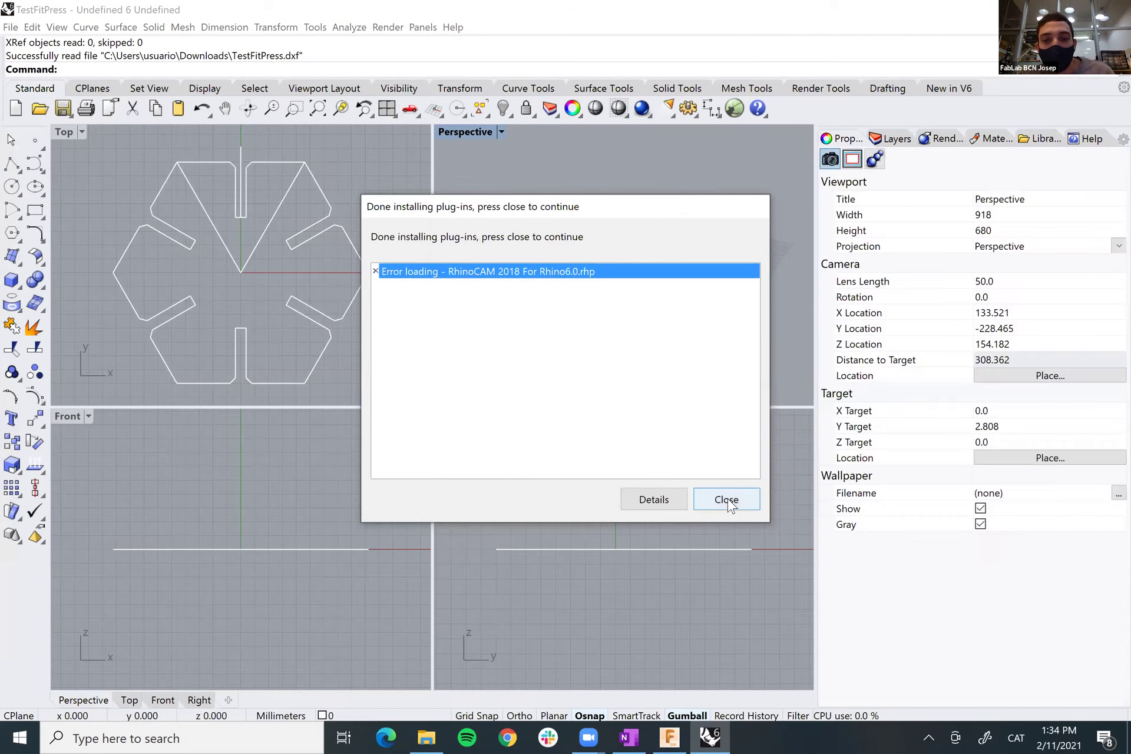
left_click(727, 499)
left_click(64, 132)
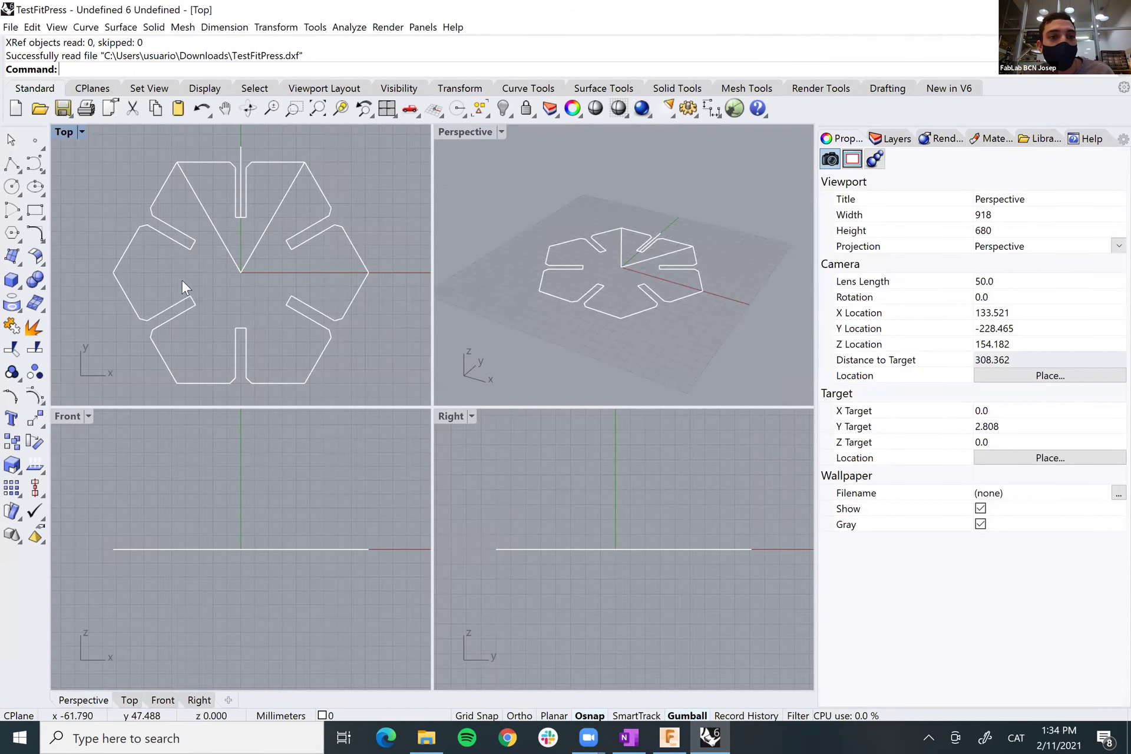
key("ctrl+m")
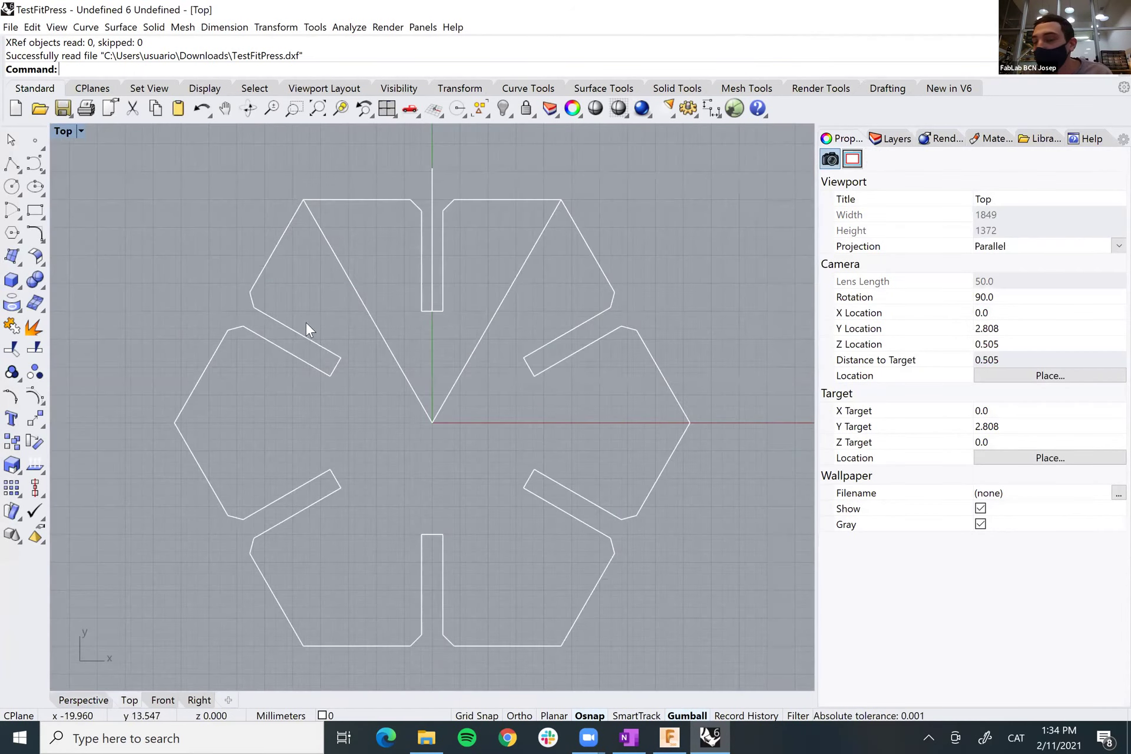
left_click(383, 344)
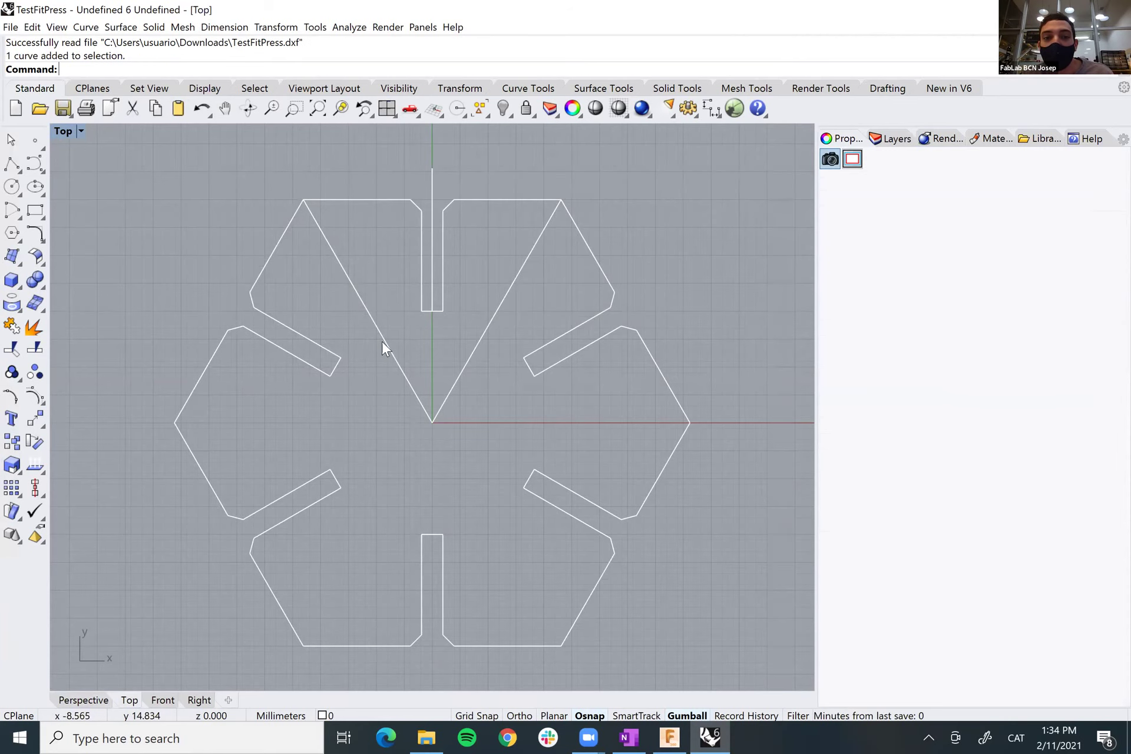
left_click(470, 355, "shift")
left_click(431, 175)
left_click(351, 279)
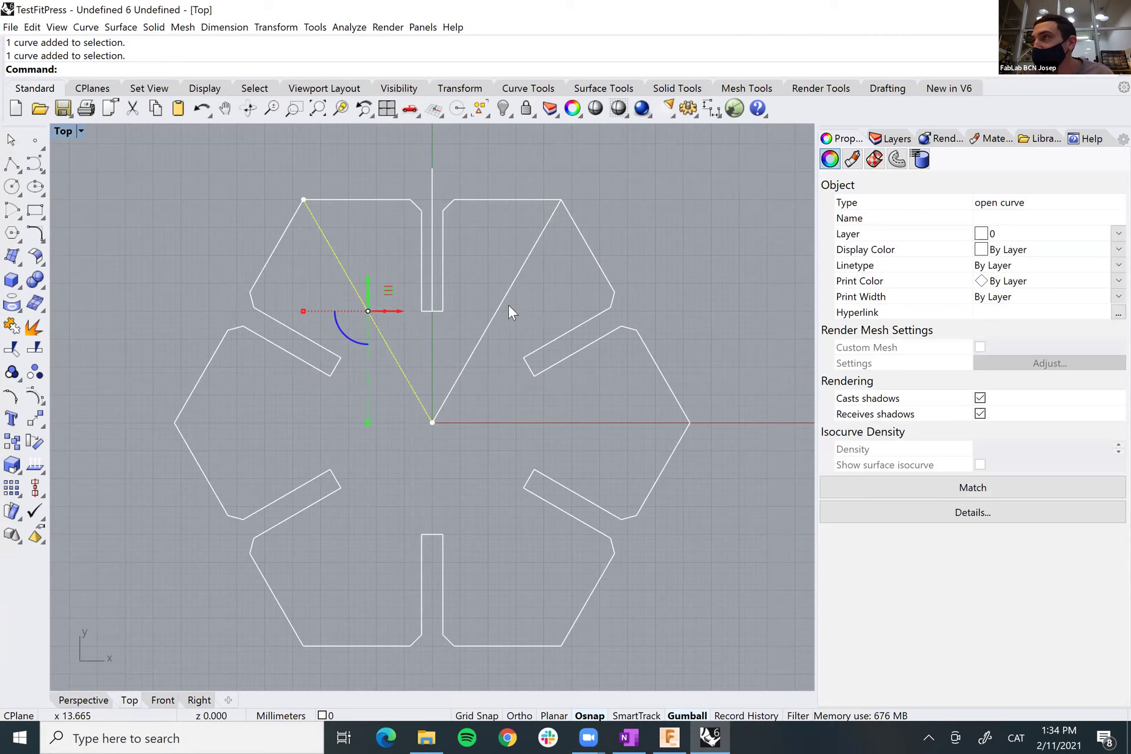
left_click(507, 305)
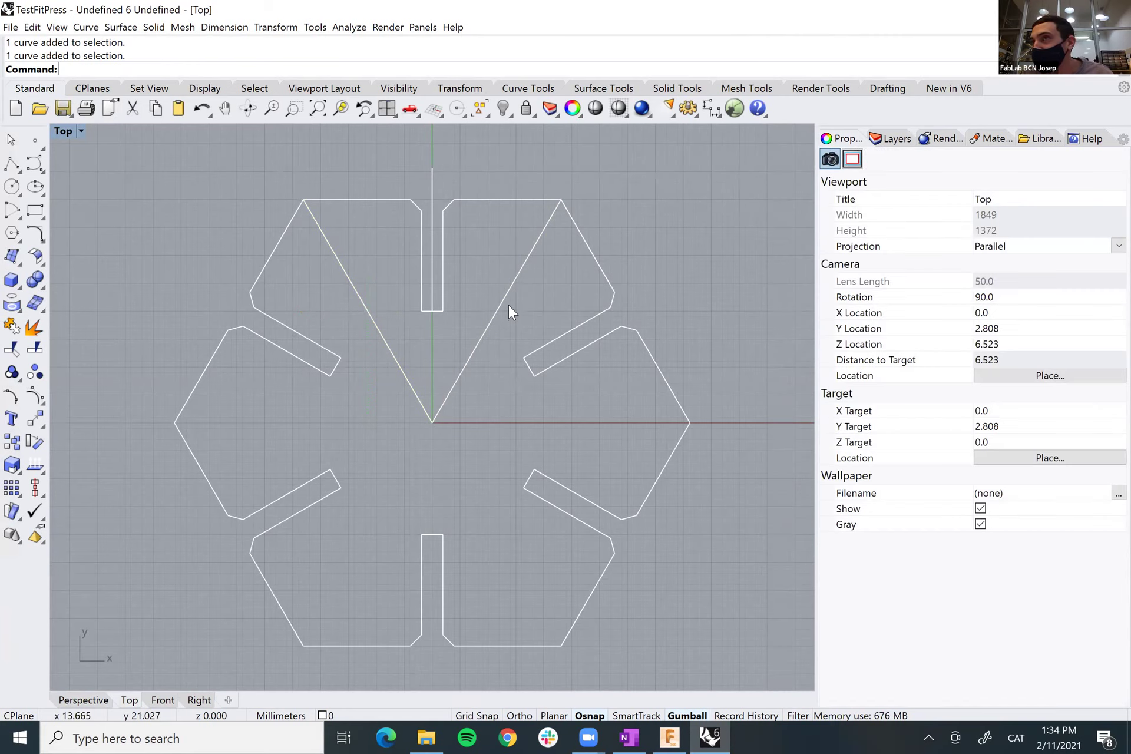
left_click(424, 197)
key("Escape")
- Delete the three leftover construction lines: both diagonals to the hexagon's centre and the vertical line through the upper slot
left_click(347, 274)
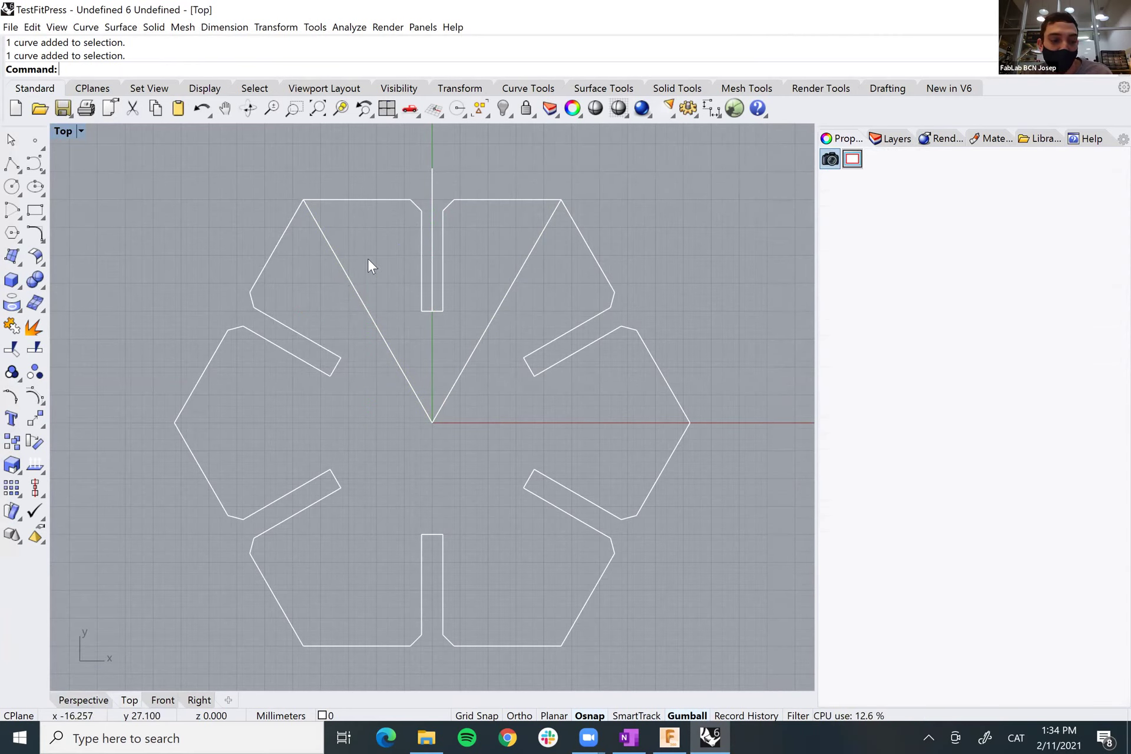
left_click(434, 194, "shift")
left_click(513, 281, "shift")
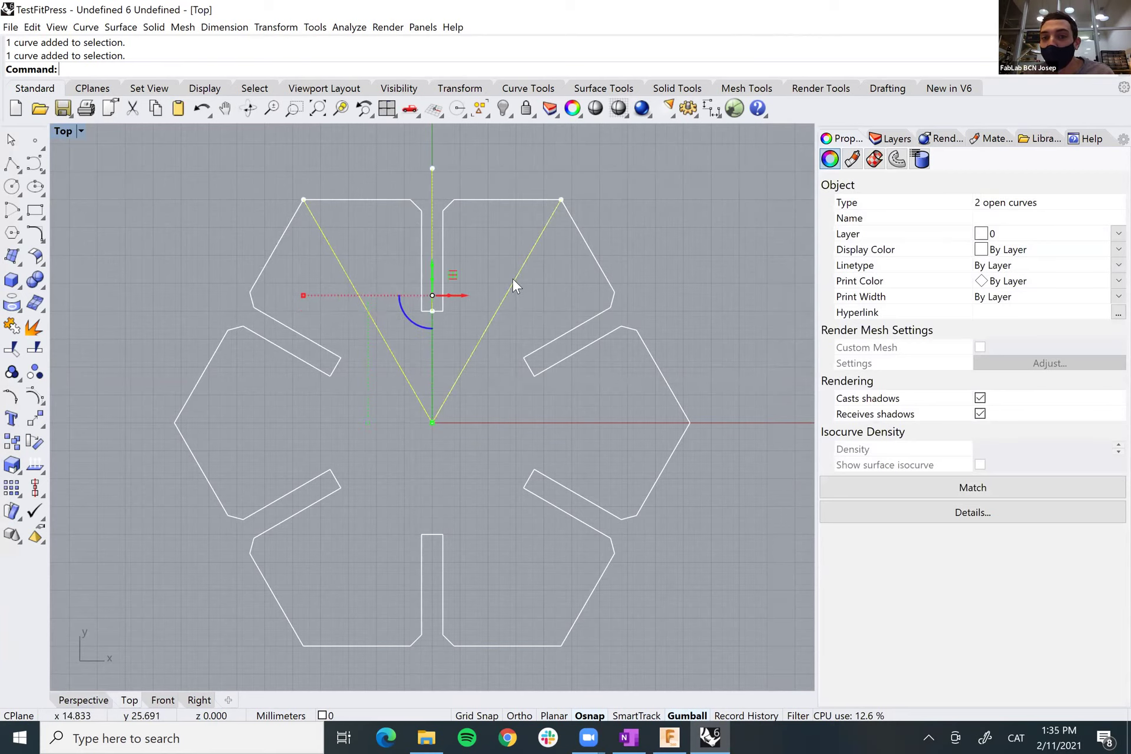
key("Delete")
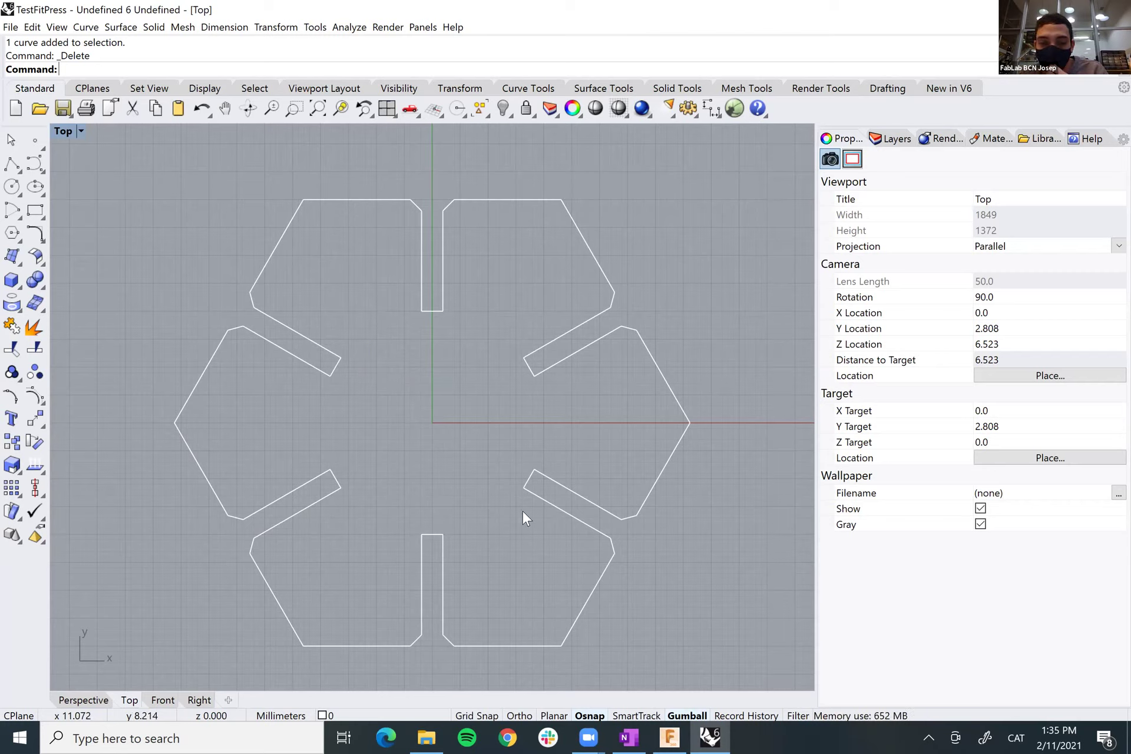
- Switch back to Fusion 360 and create a new sketch on the plane of the slotted hexagon
left_click(669, 737)
left_click(535, 453)
middle_click_drag(535, 455, 526, 468, "shift")
left_click(126, 81)
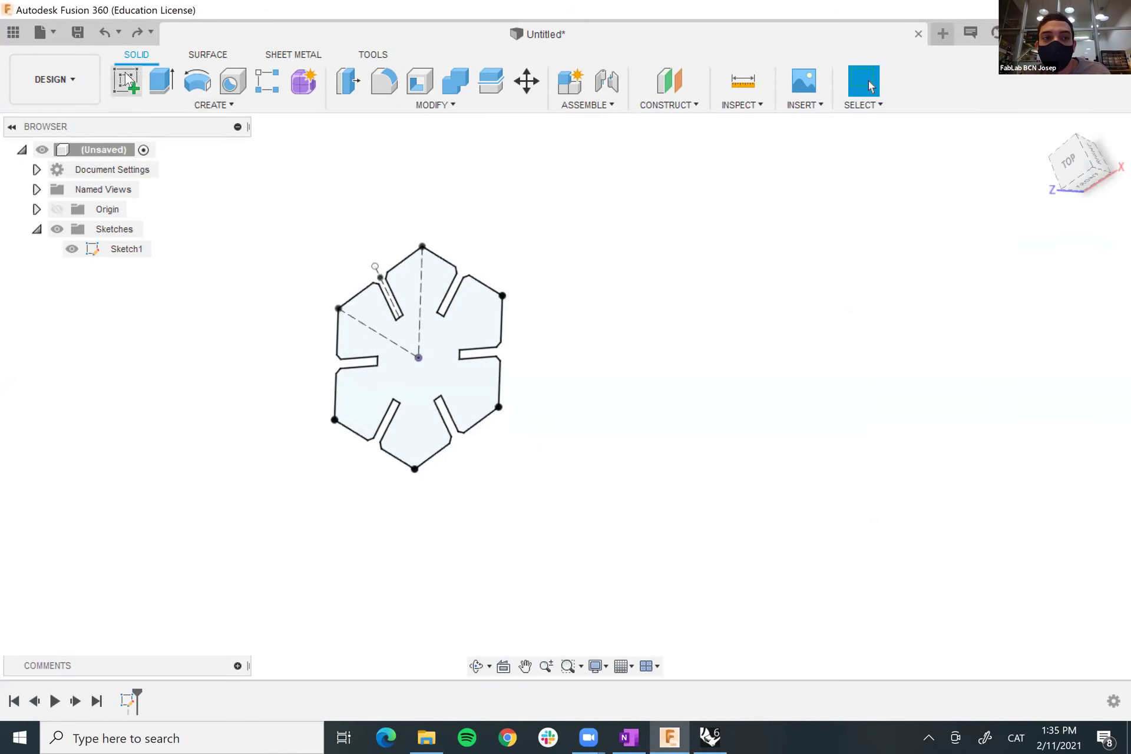
mouse_move(614, 509)
middle_mouse_down("shift")
mouse_move(594, 542)
mouse_move(407, 401)
mouse_move(429, 391)
middle_mouse_up("shift")
left_click(431, 397)
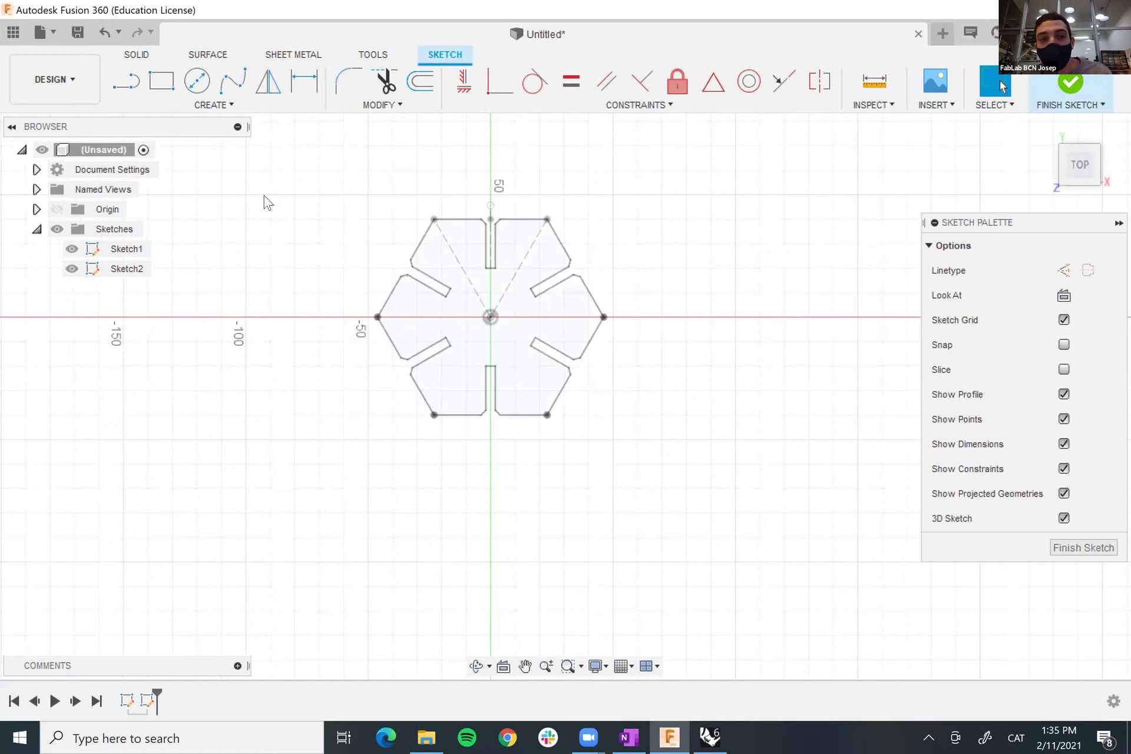
left_click(237, 107)
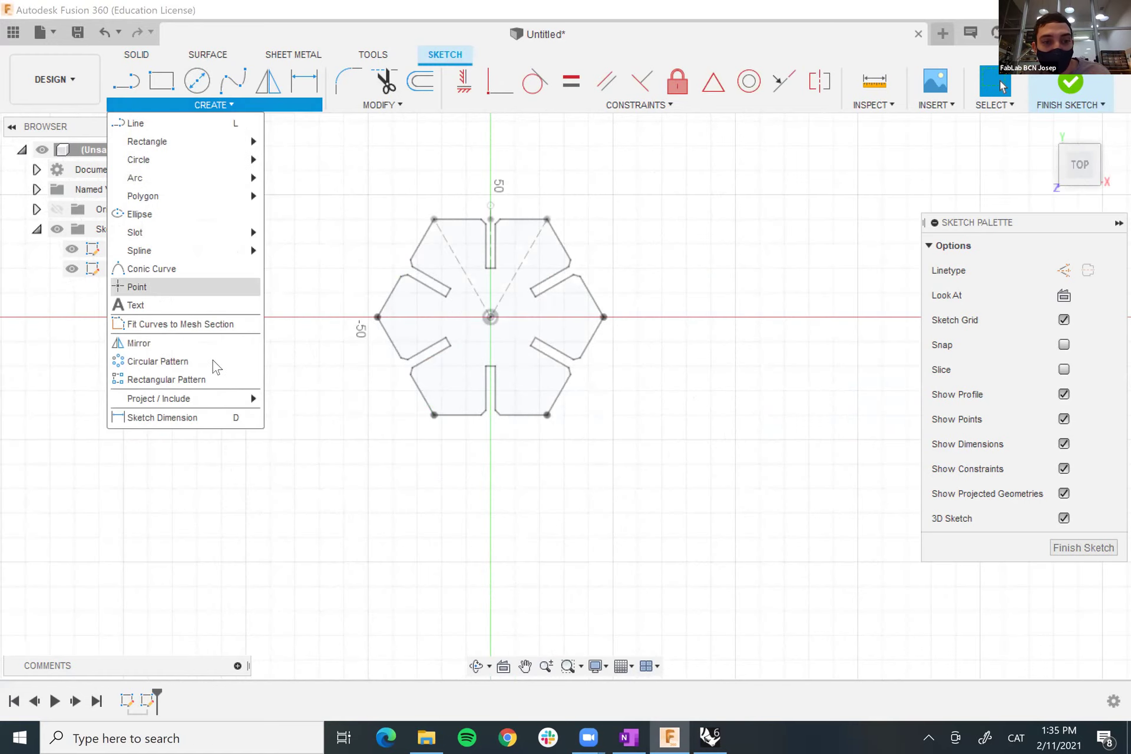
mouse_move(179, 398)
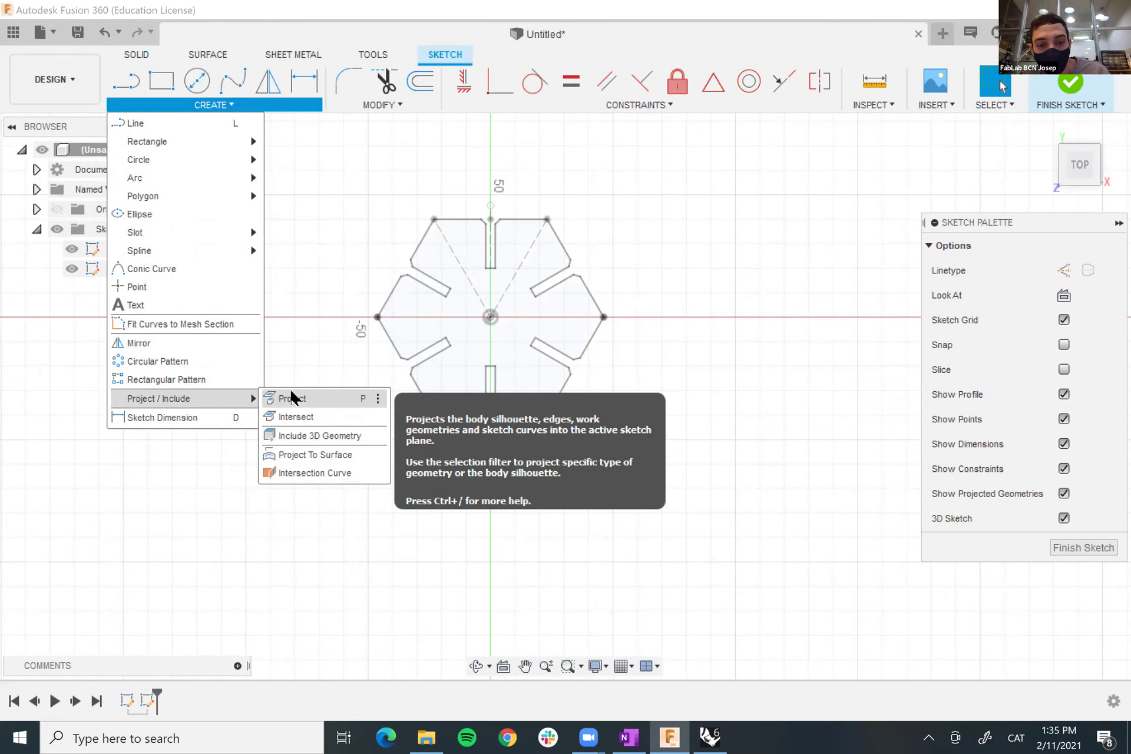
left_click(306, 400)
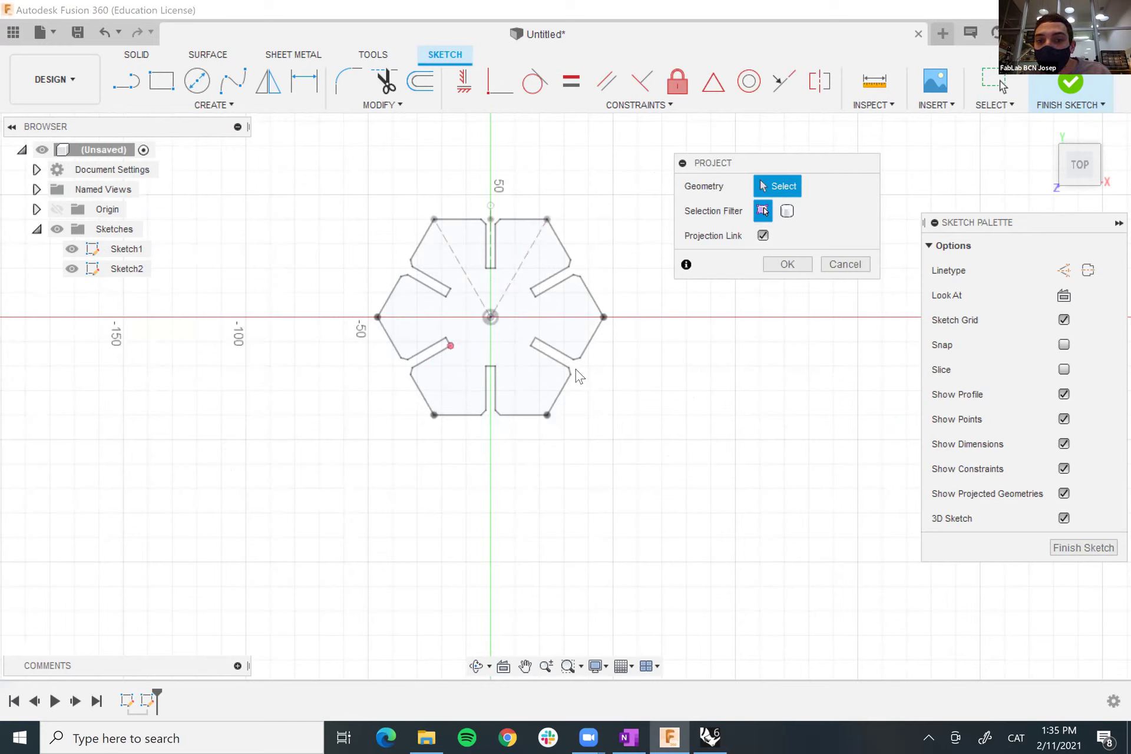
left_click_drag(666, 165, 593, 163)
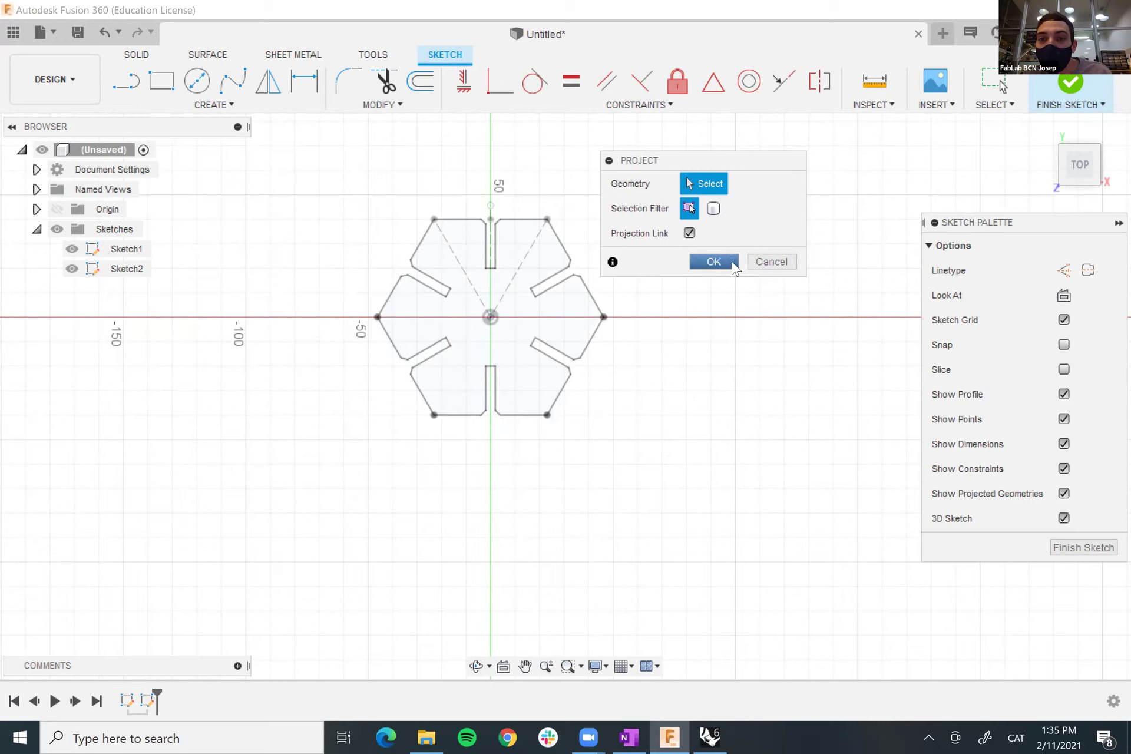
left_click(760, 262)
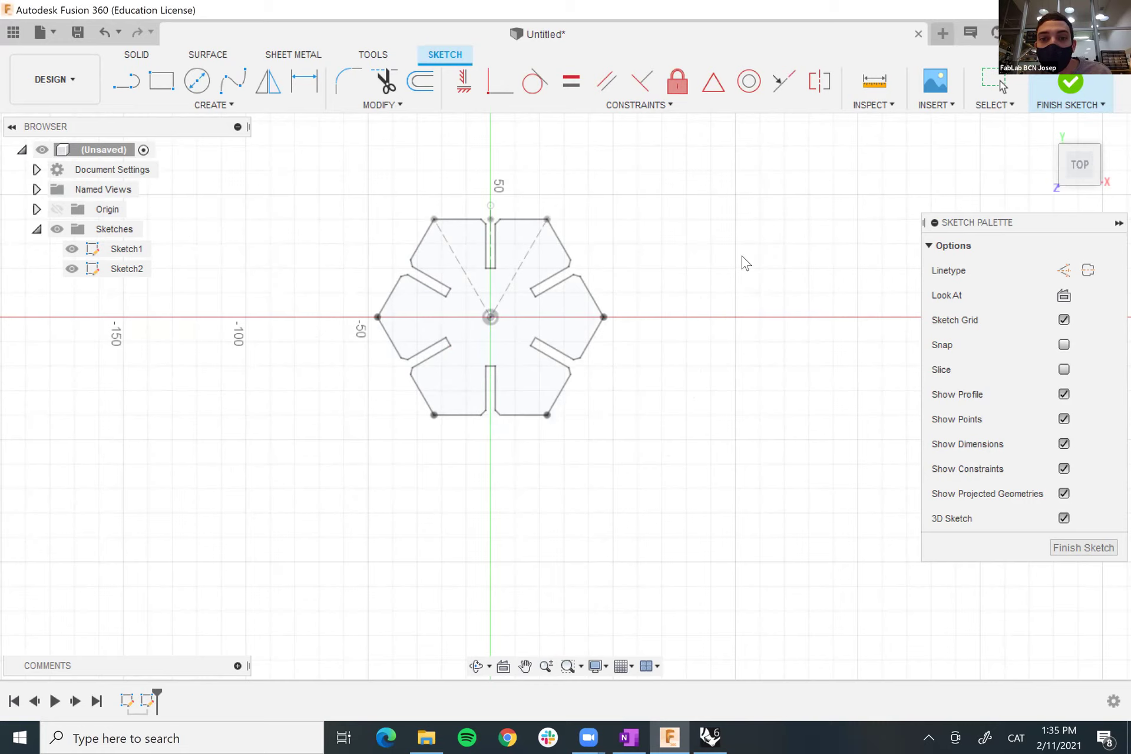
- Finish the empty sketch and extrude the slotted hexagon profile by the Thickness parameter as a new body
left_click(1070, 89)
middle_click_drag(748, 341, 494, 342, "shift")
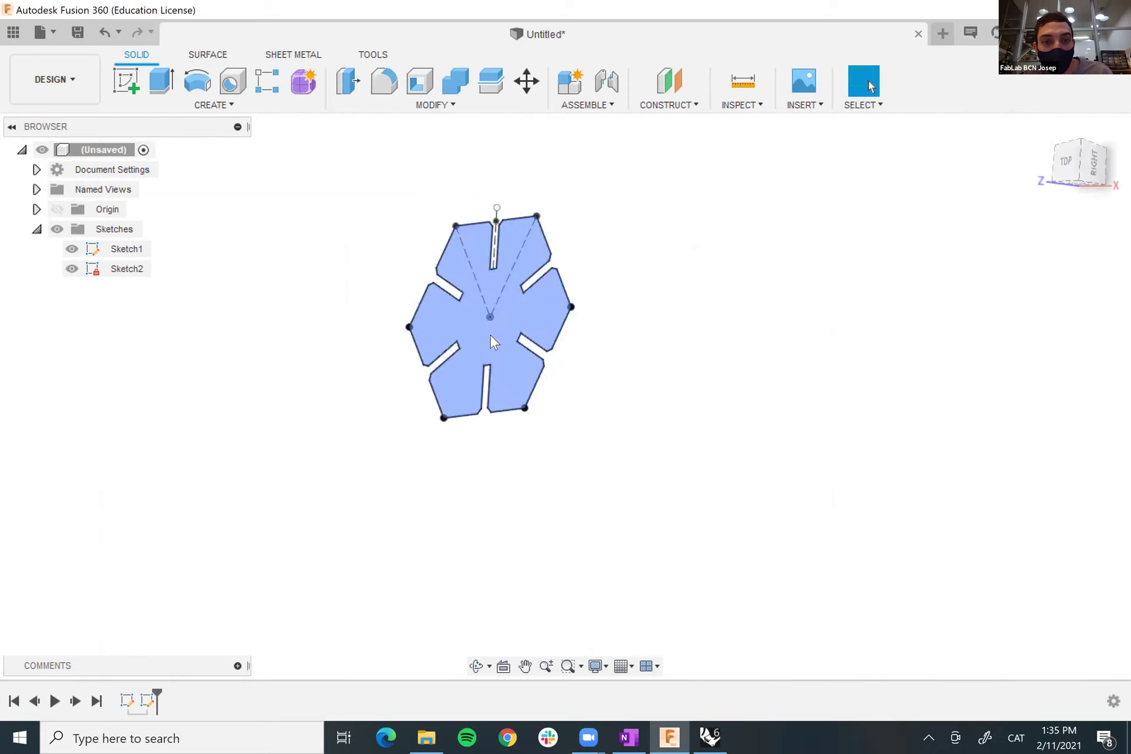
left_click(493, 342)
key("e")
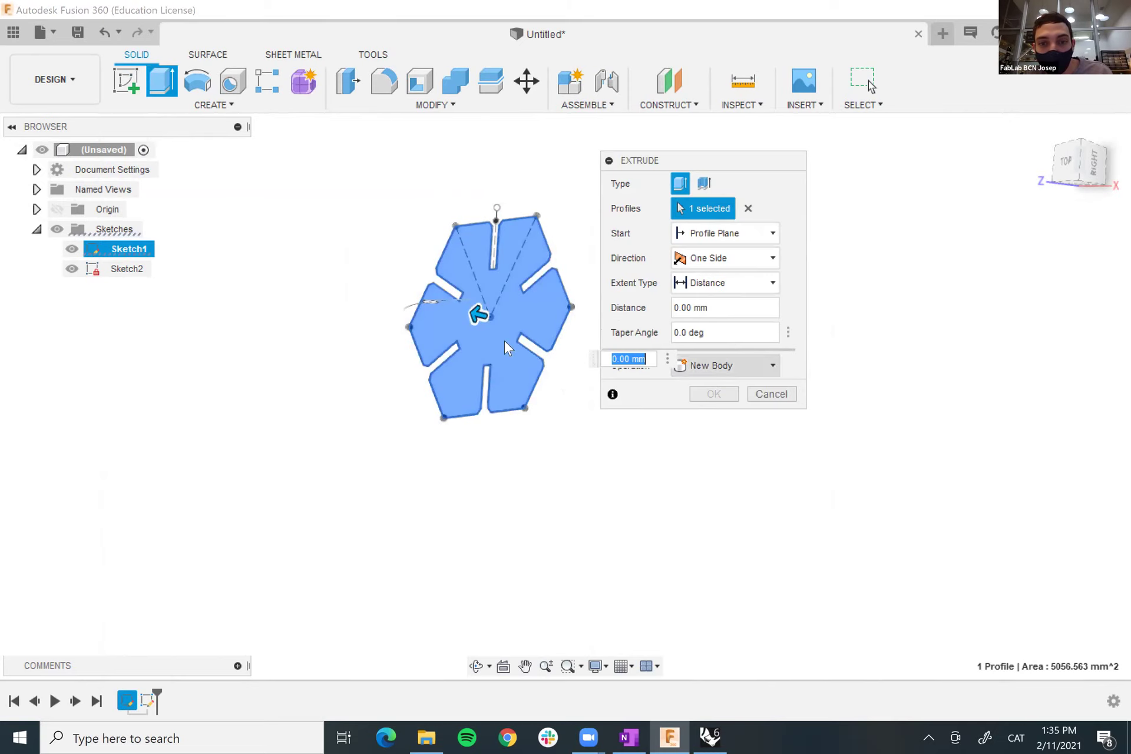
type("Thickness")
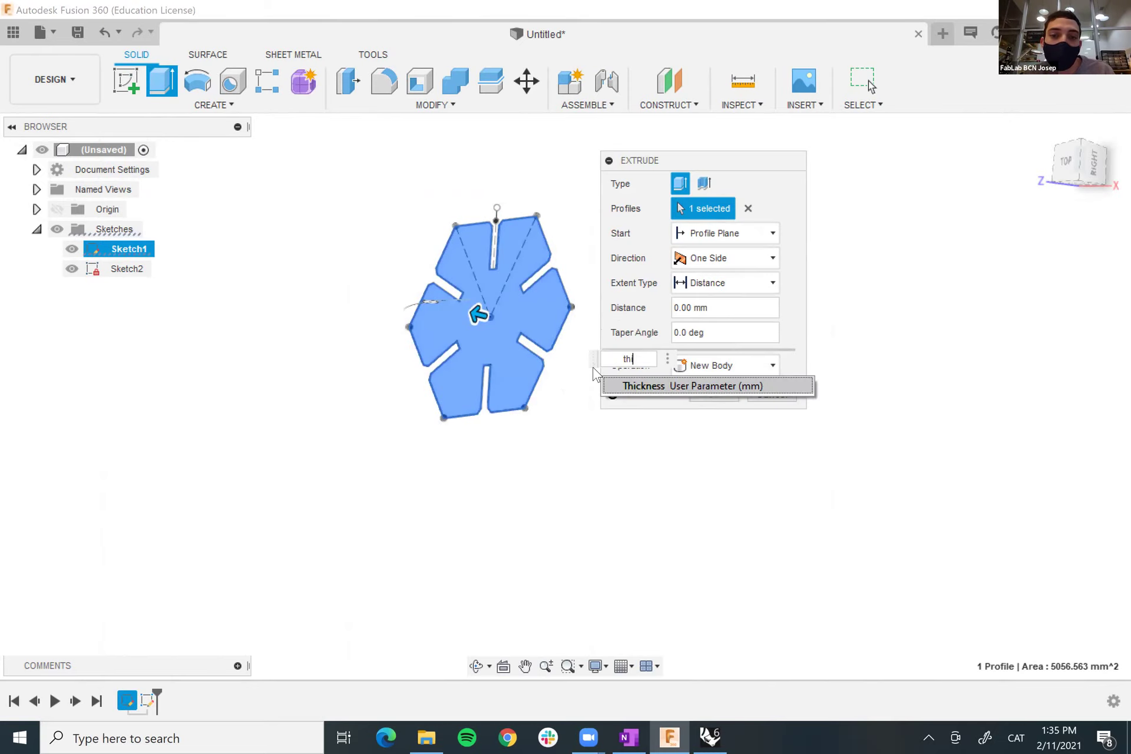
left_click(711, 394)
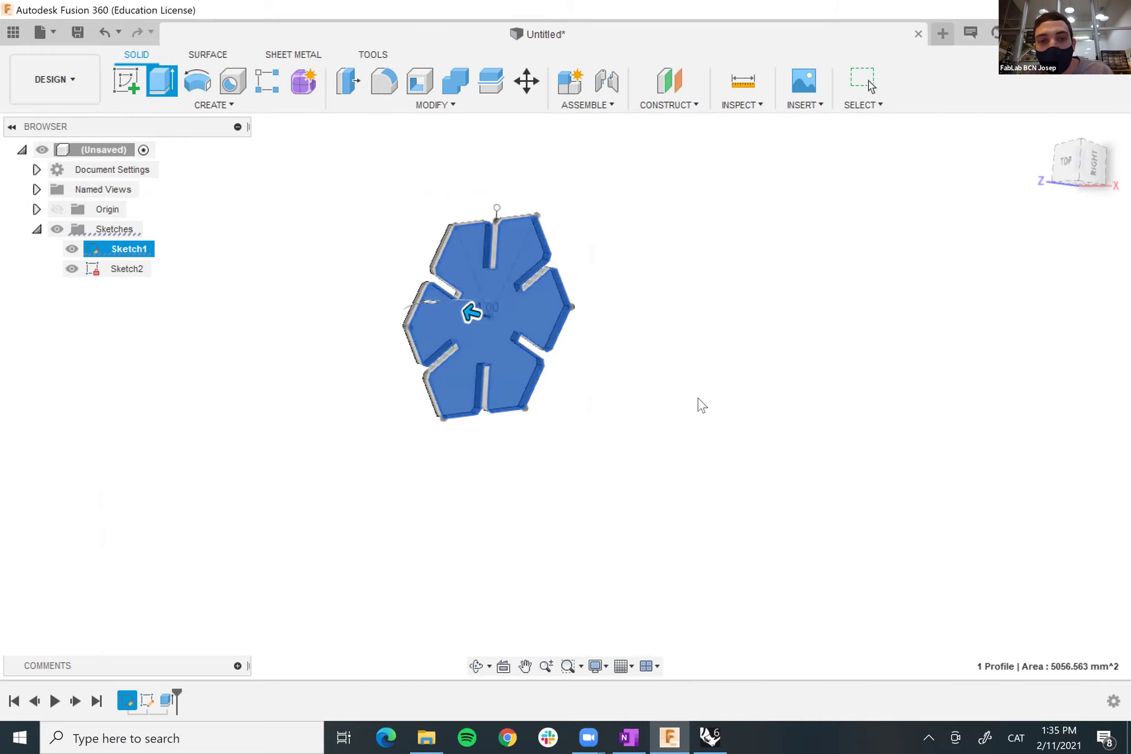
- Create a sketch on the extruded hexagon's large flat face and project that face's outline into it with the projection link on
mouse_move(677, 411)
middle_mouse_down("shift")
mouse_move(641, 421)
mouse_move(710, 425)
middle_mouse_up("shift")
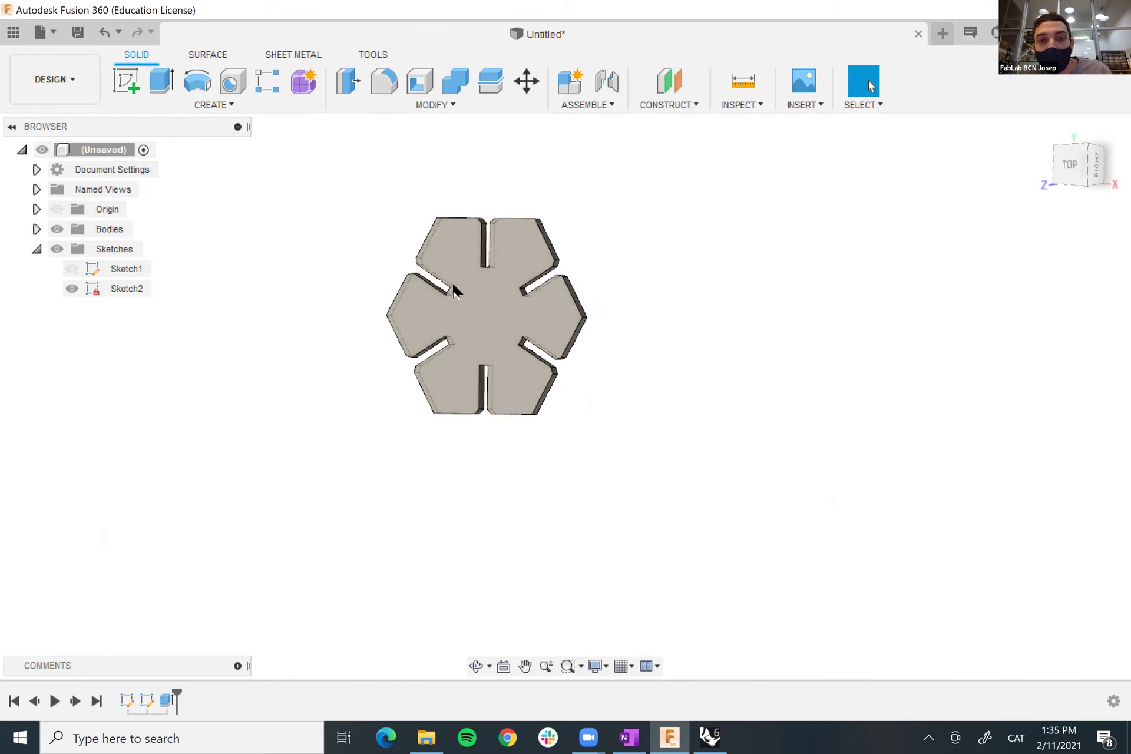
left_click(129, 84)
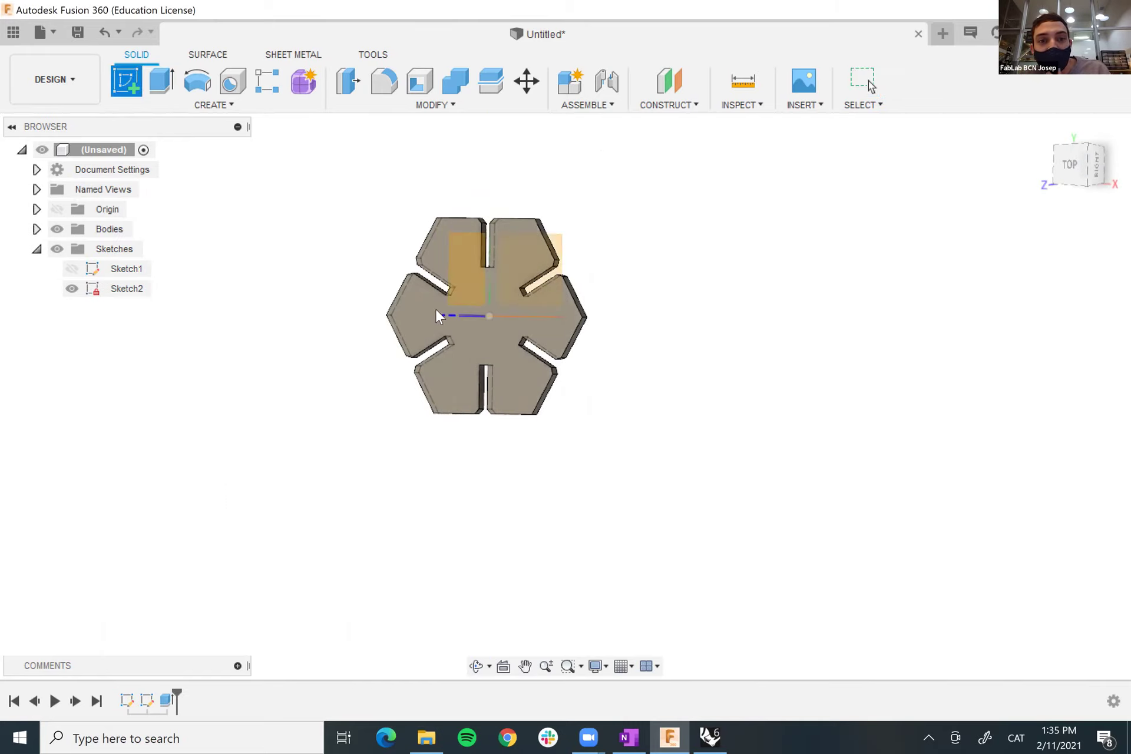
left_click(506, 346)
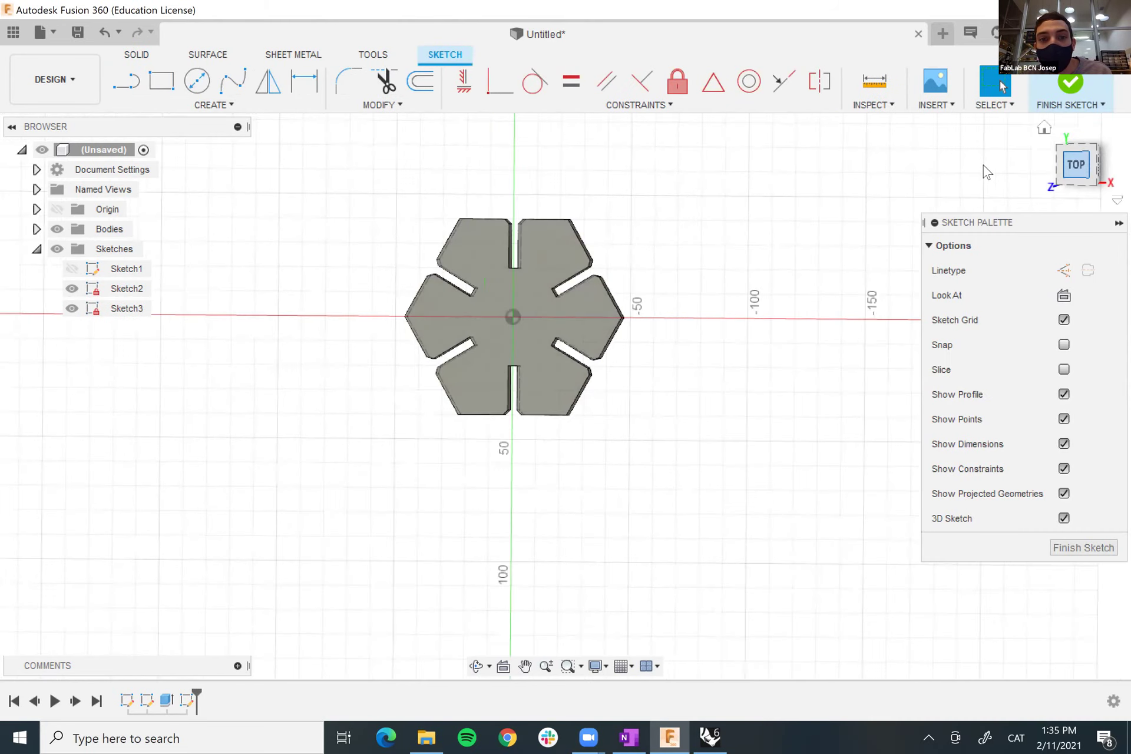
key("p")
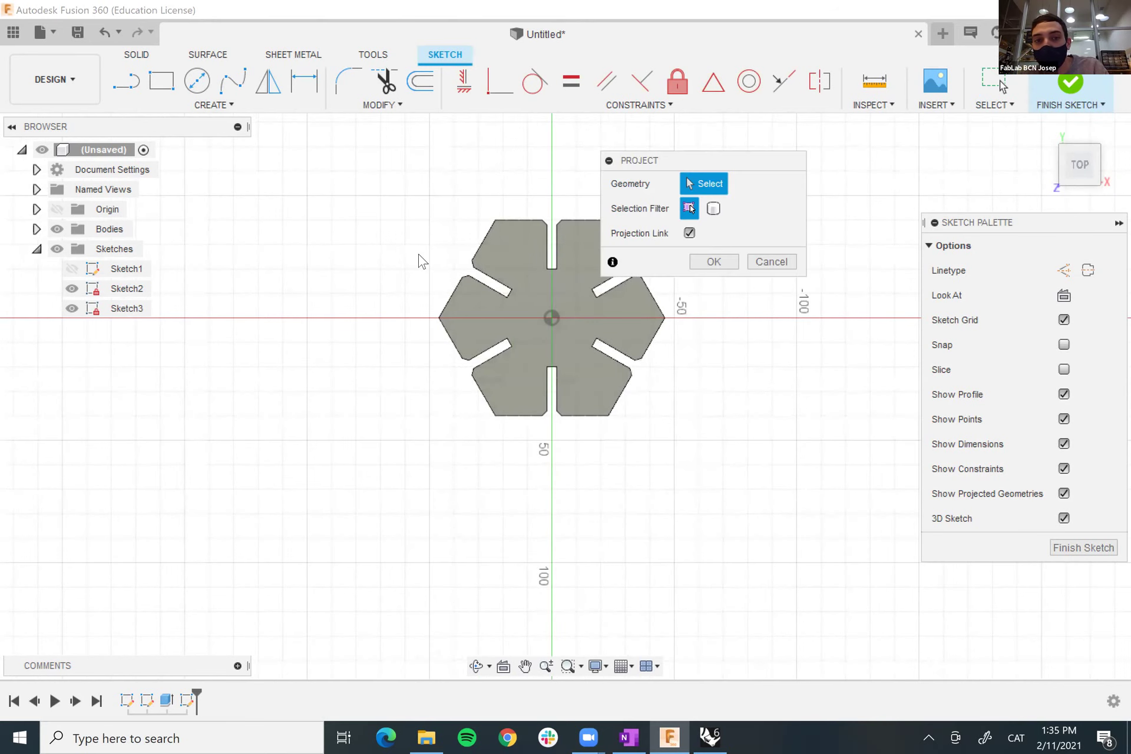
left_click(535, 295)
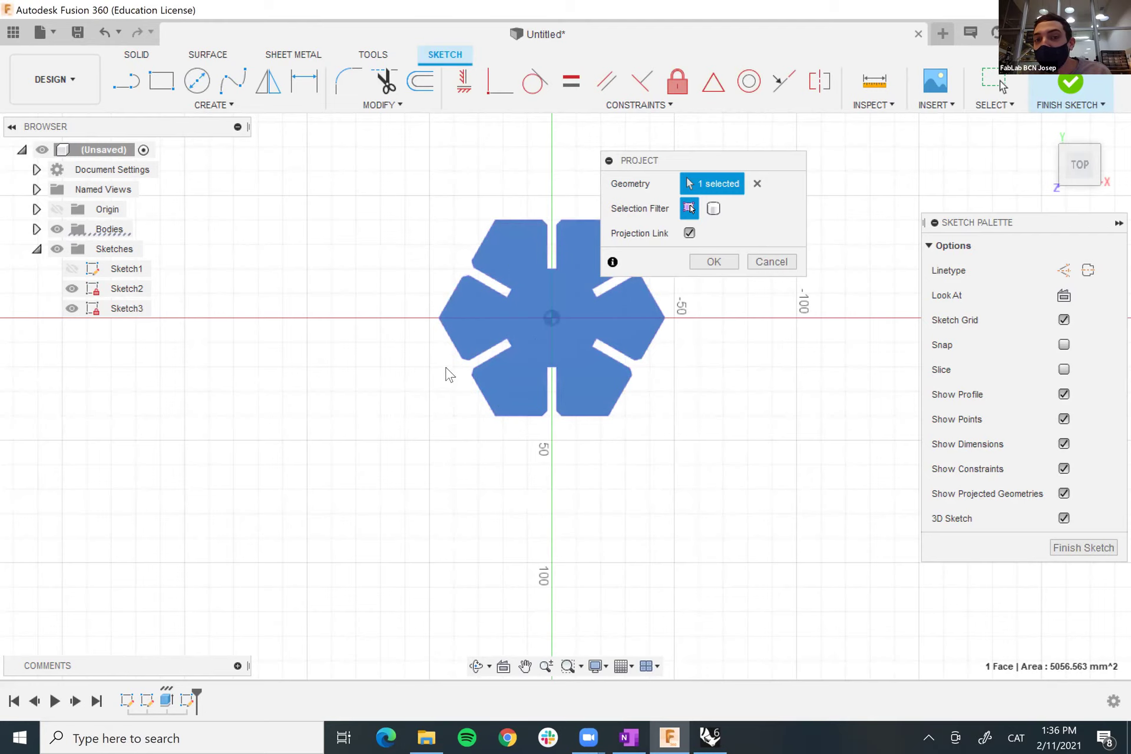
left_click(714, 262)
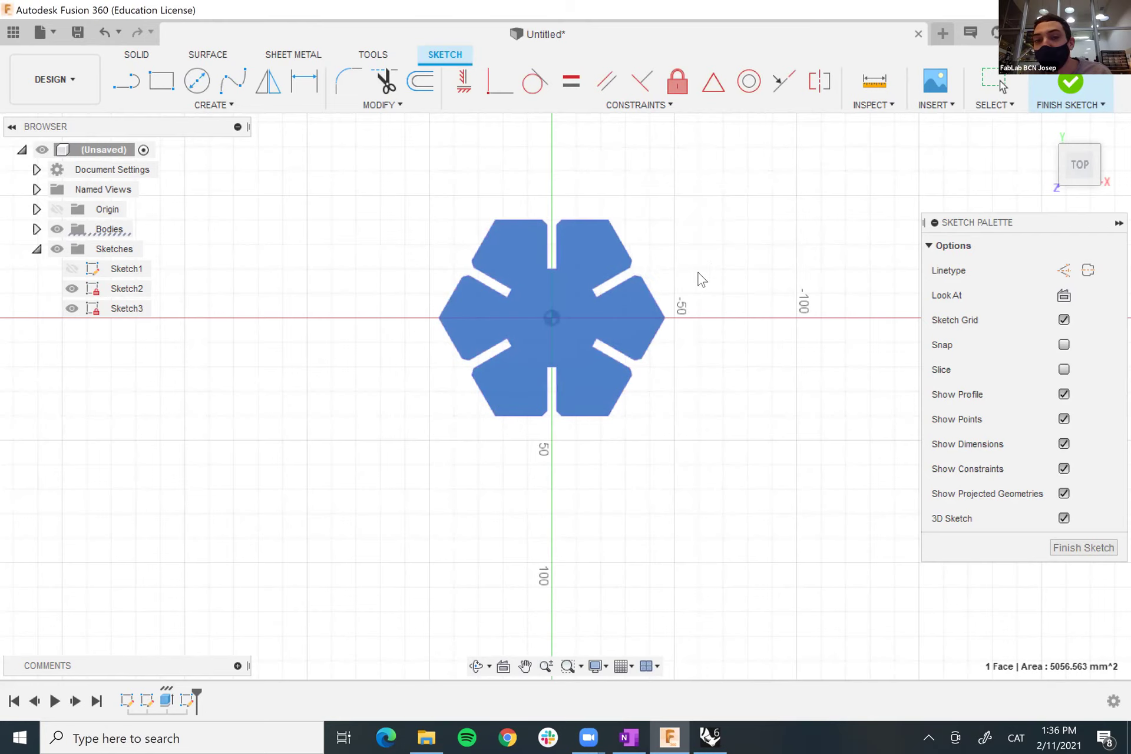
scroll(636, 283, "down", 2)
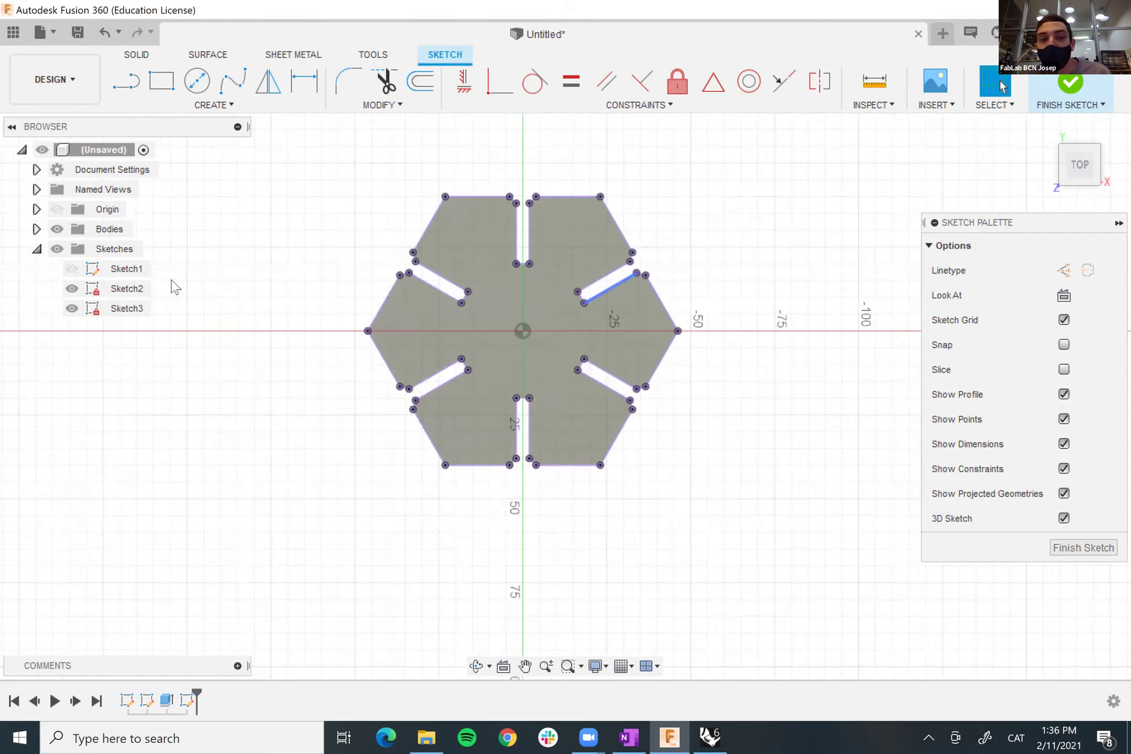
right_click(126, 313)
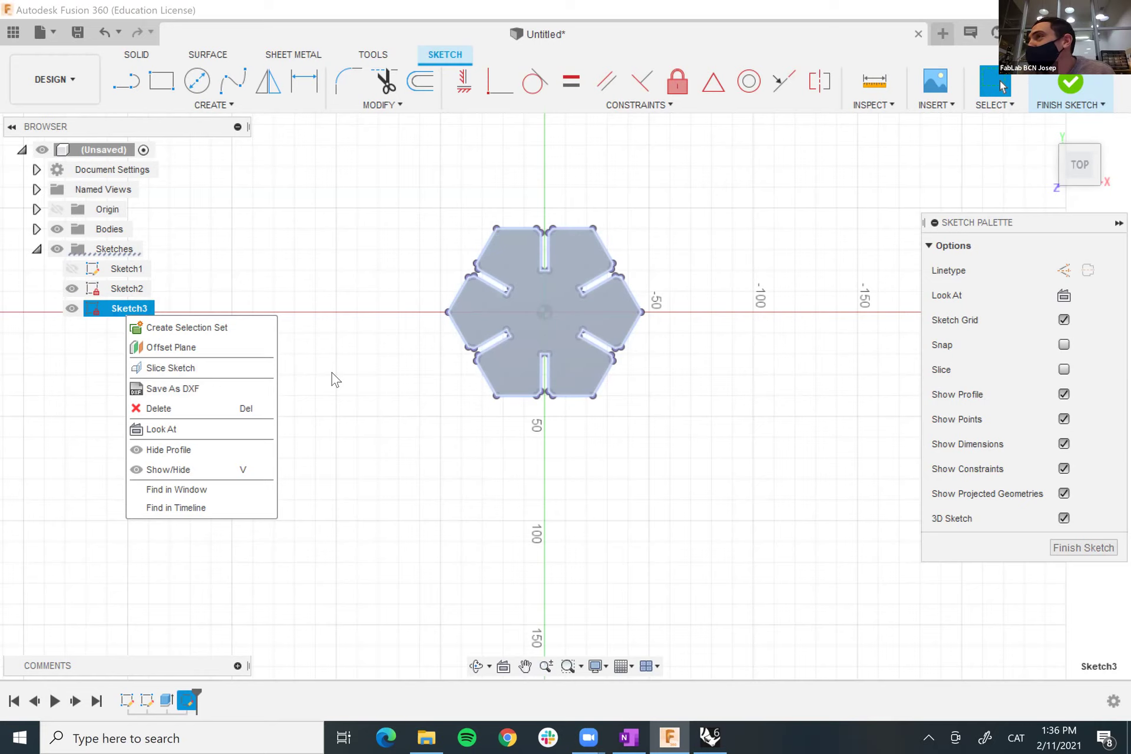
left_click(381, 414)
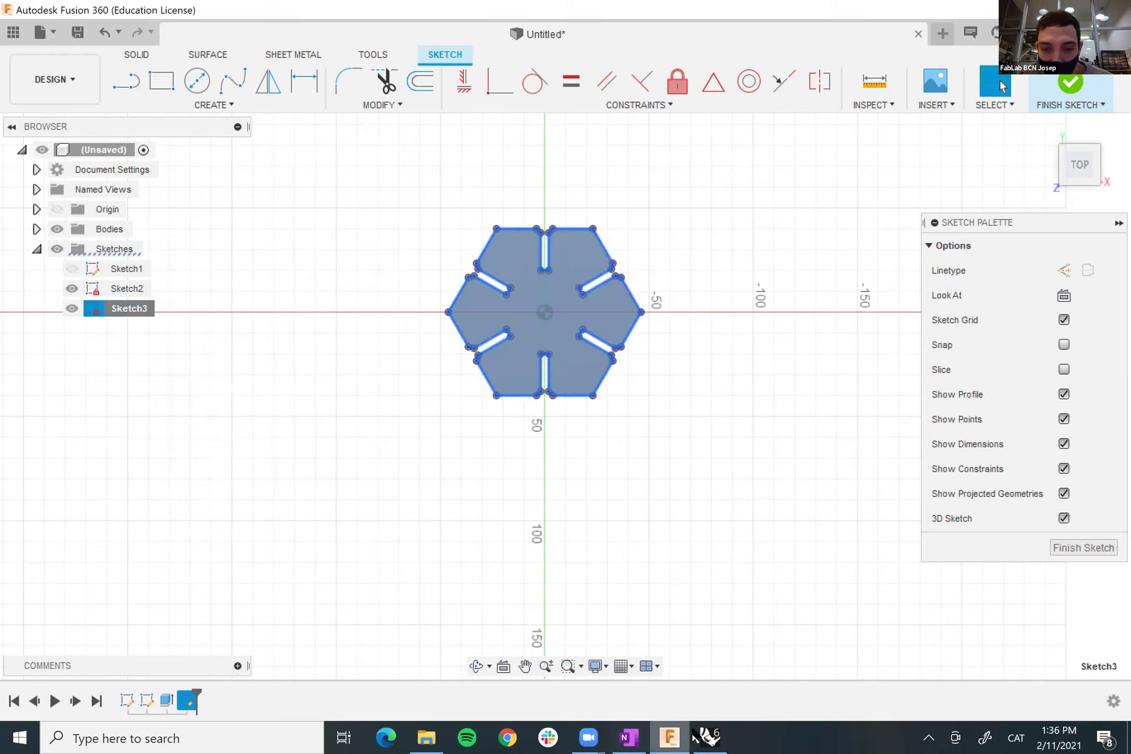
- Switch to Rhino and join all the curves of the slotted hexagon outline into one closed curve
key("alt+Tab")
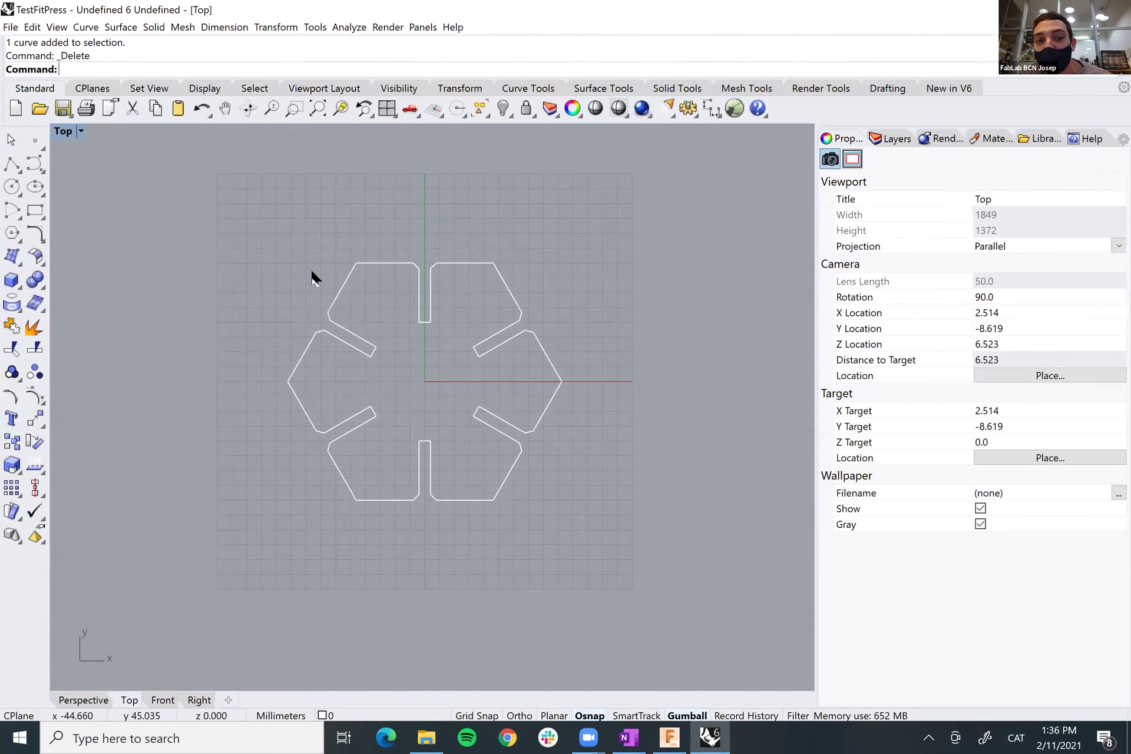
left_click(344, 320)
left_click(346, 324)
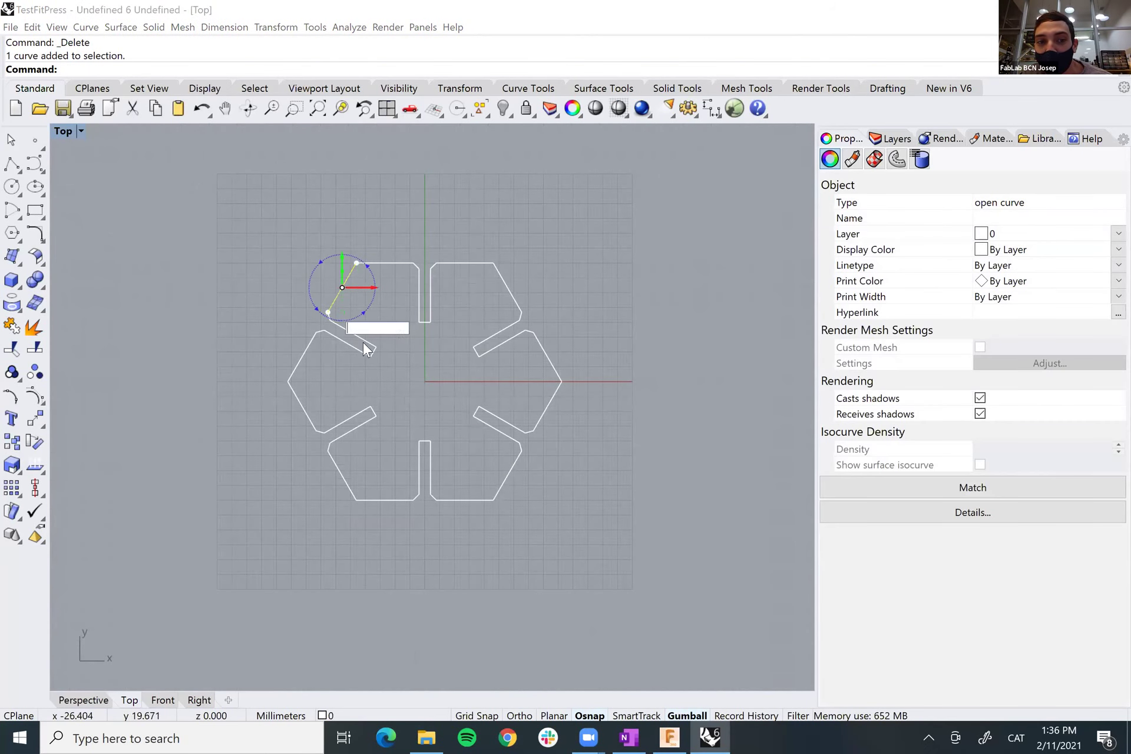
left_click(414, 351)
left_click_drag(198, 164, 602, 552)
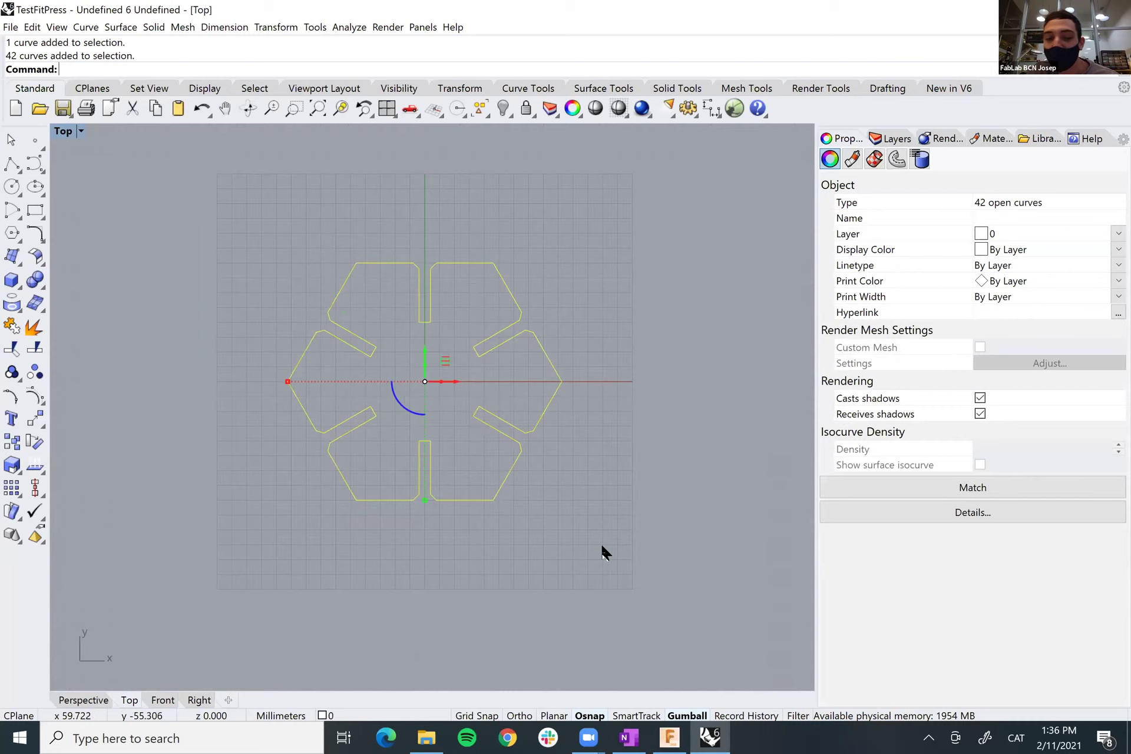
type("join")
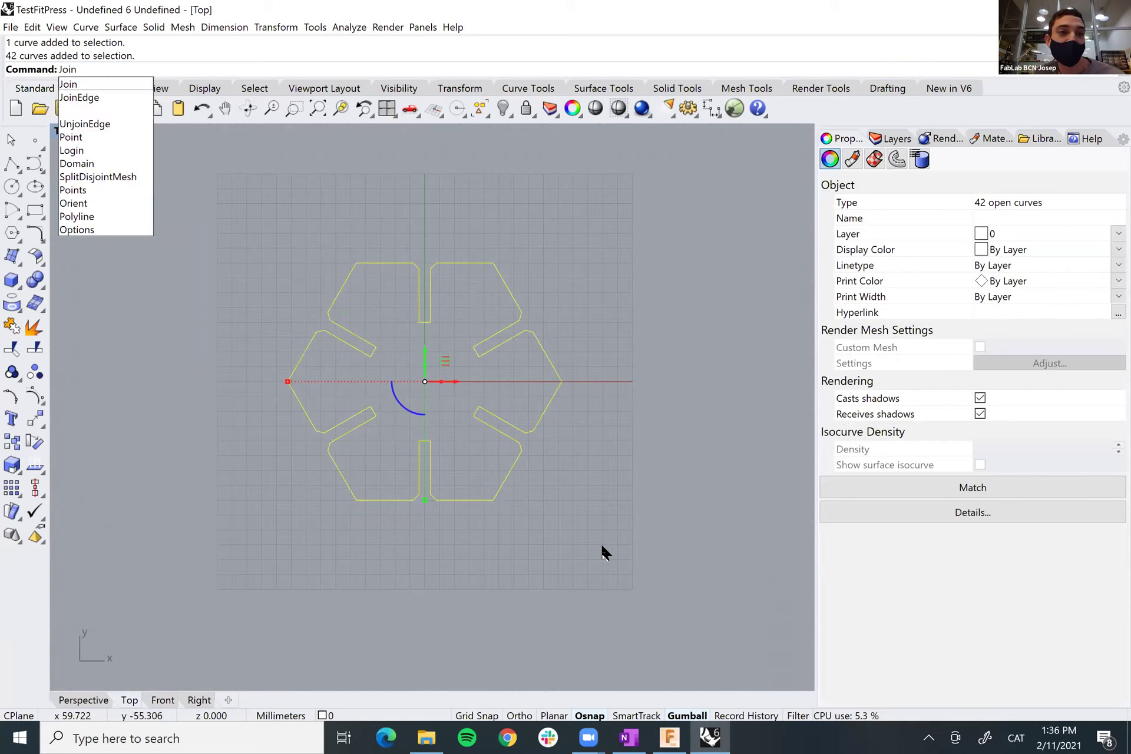
key("Return")
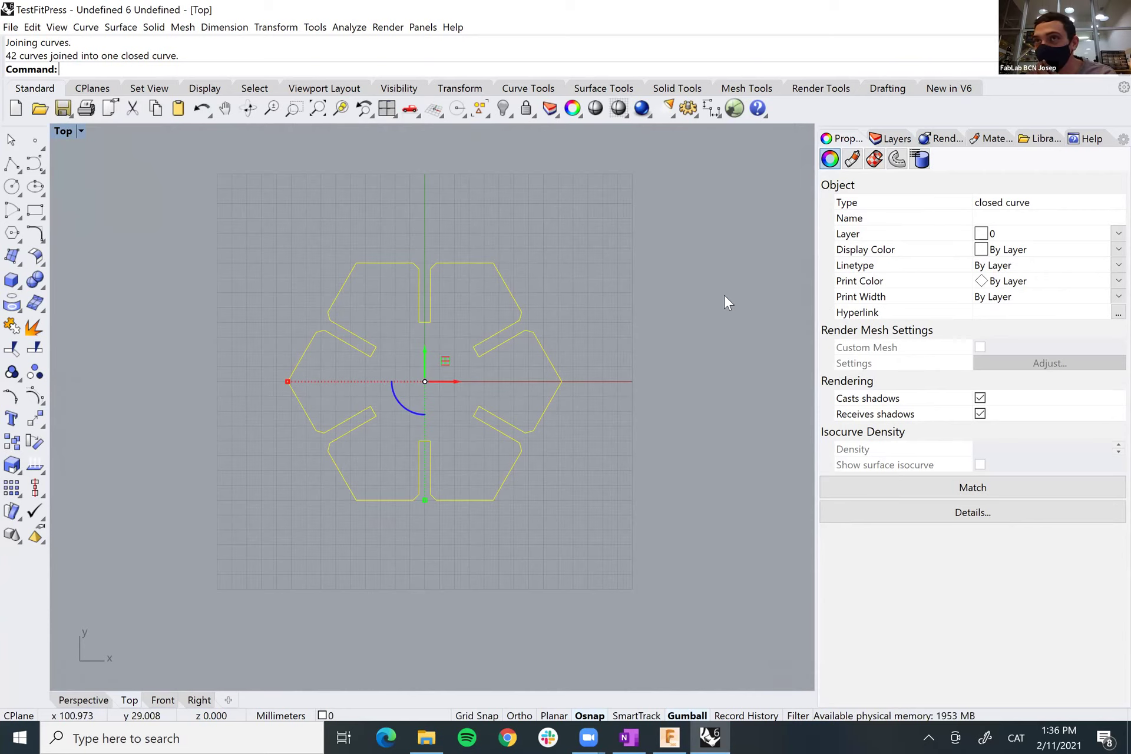
left_click(642, 265)
scroll(462, 341, "down", 3)
scroll(462, 341, "up", 5)
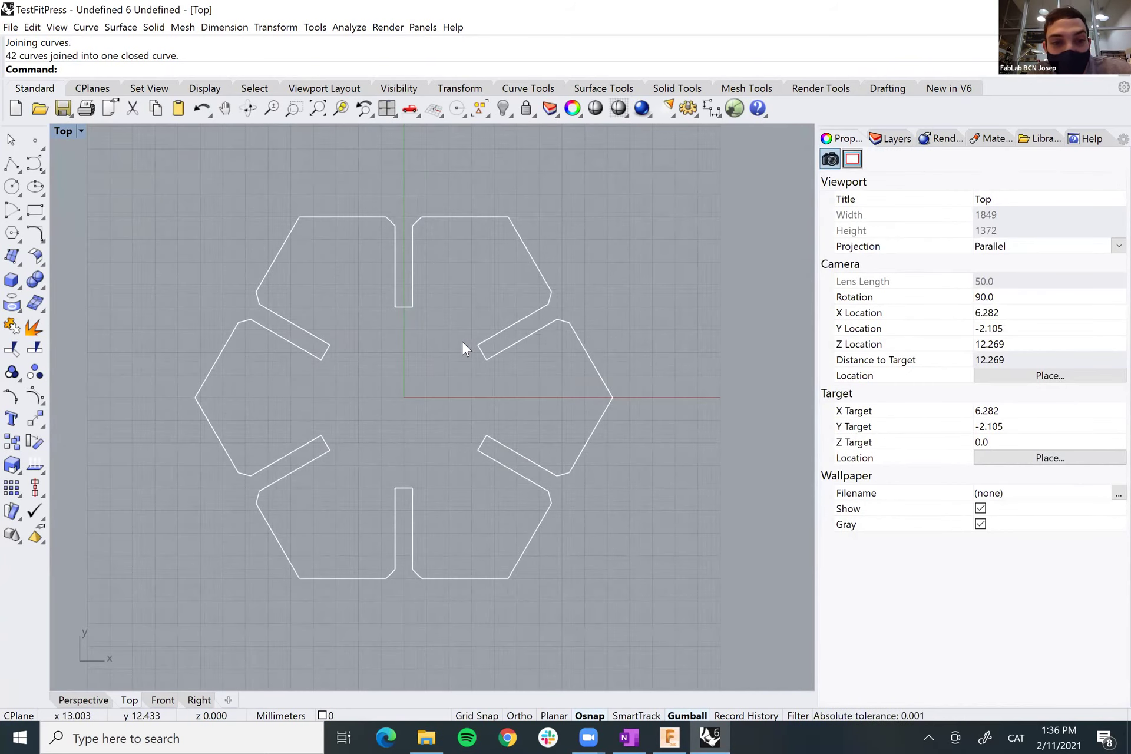